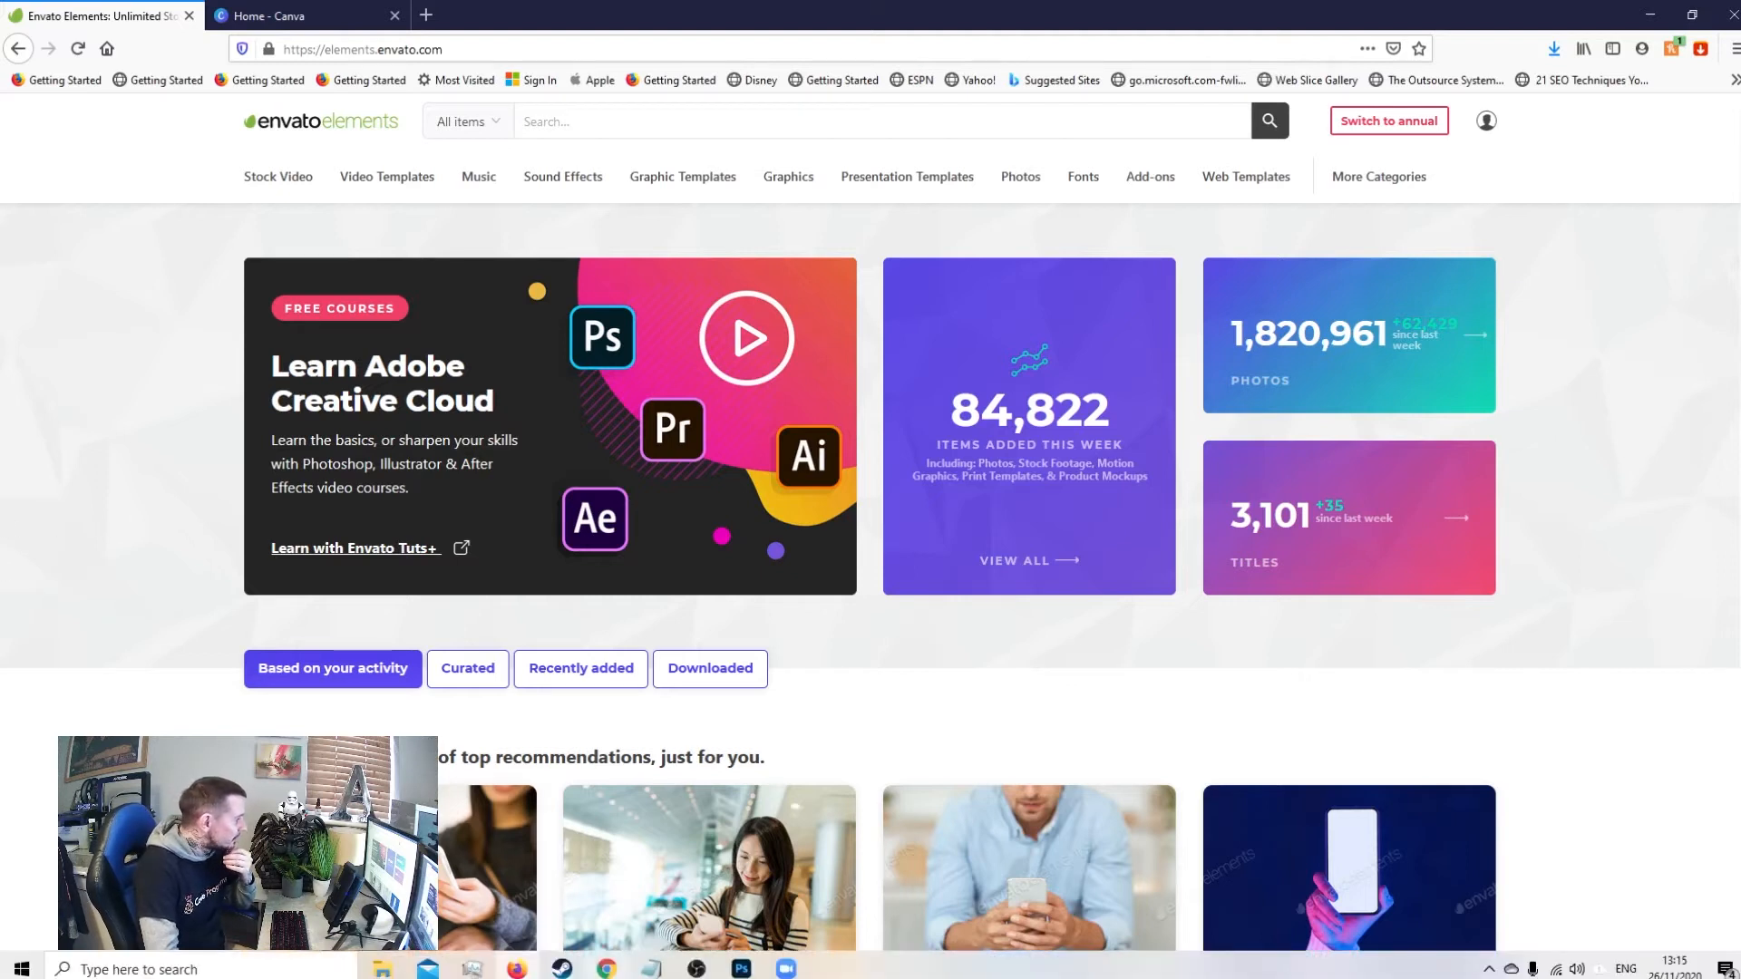
Switch to Photoshop and examine the recent document presets for a new file, and the recent files on the home screen
{"action": "mouse_move", "coordinate": [742, 972]}
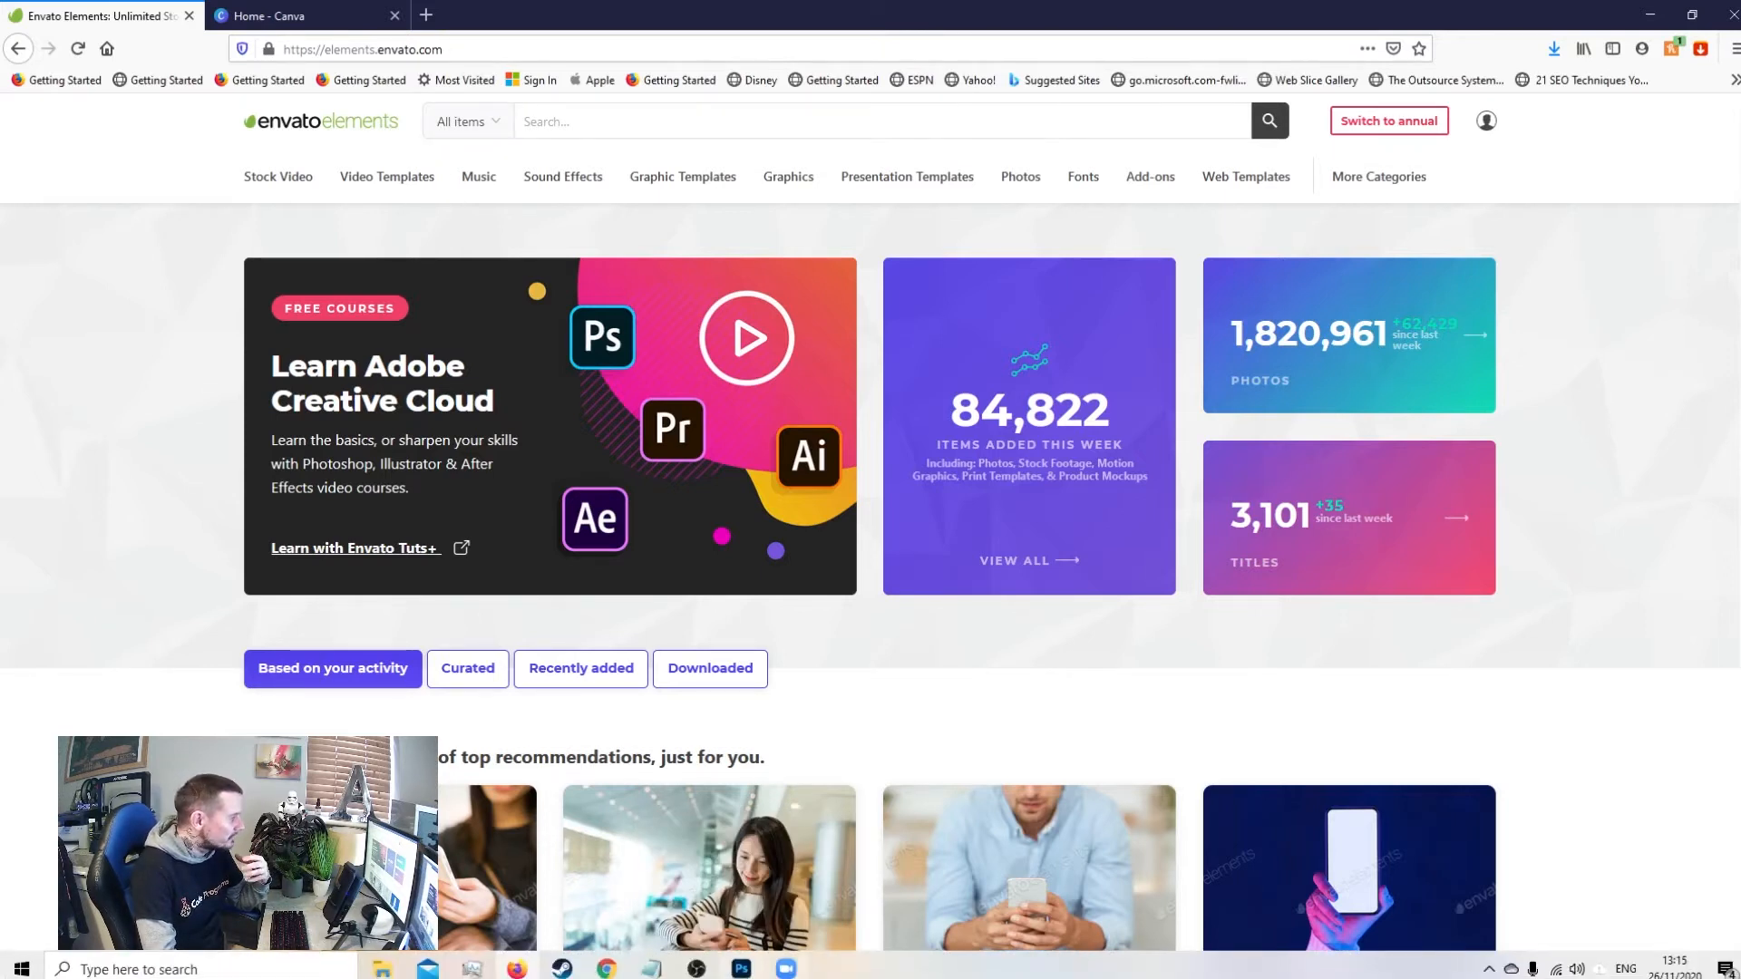
{"action": "left_click", "coordinate": [741, 969]}
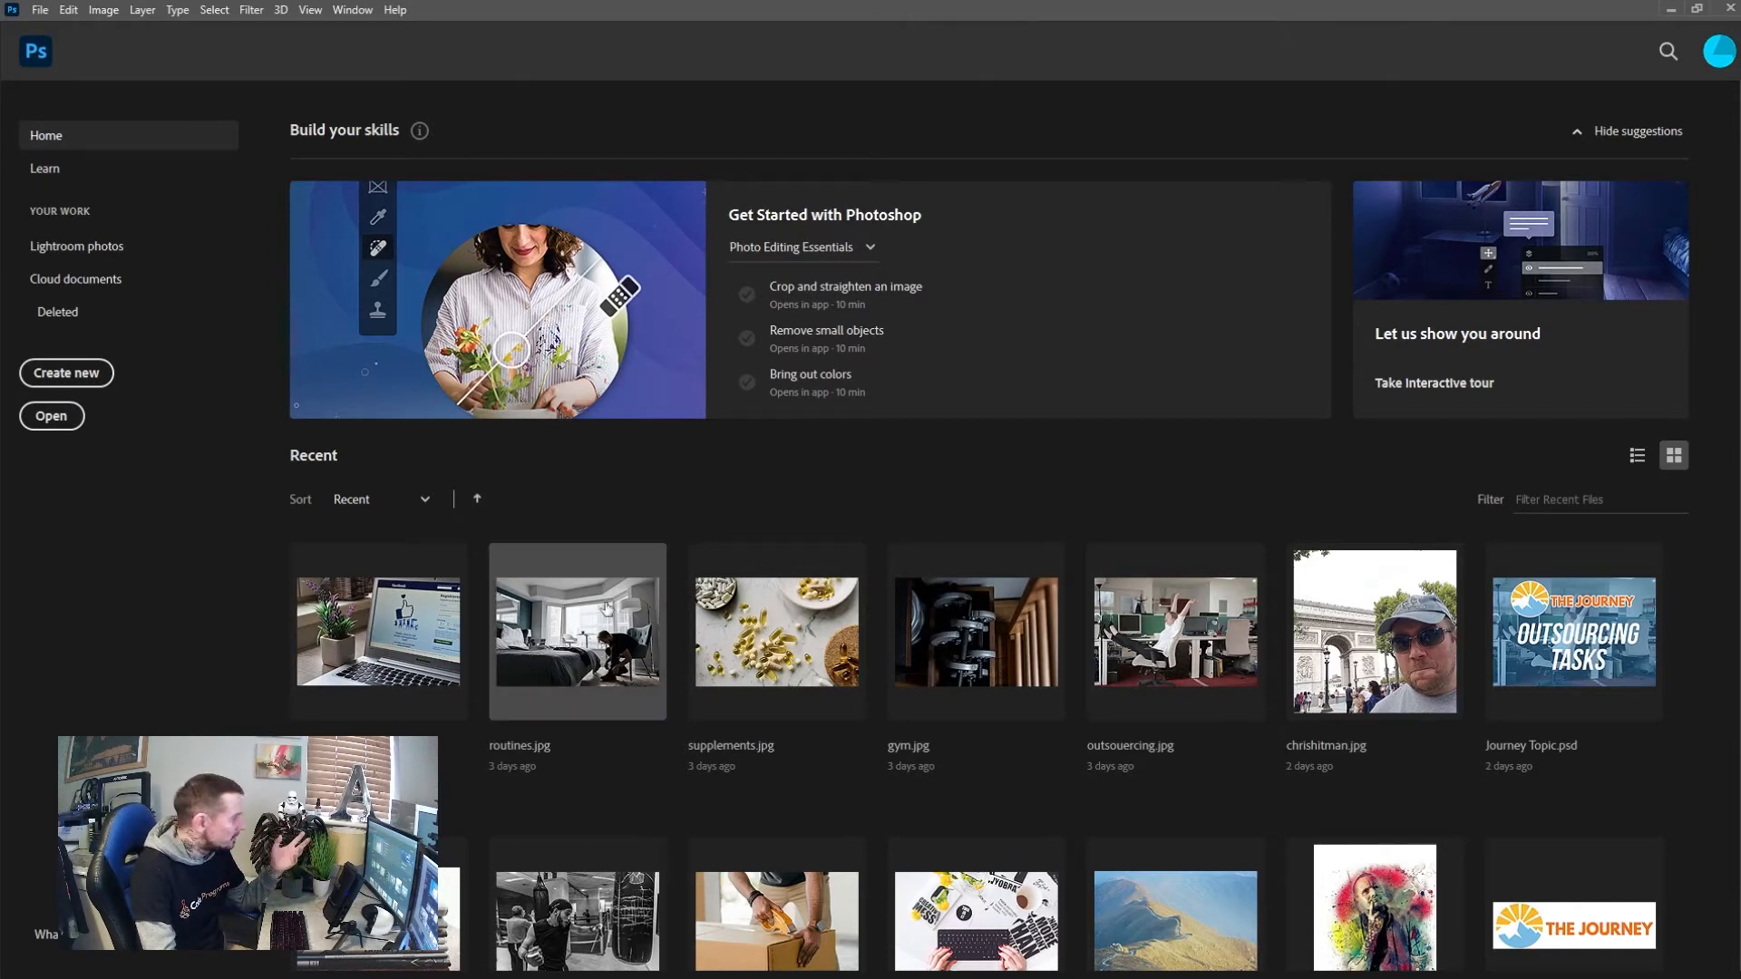
{"action": "left_click", "coordinate": [88, 379]}
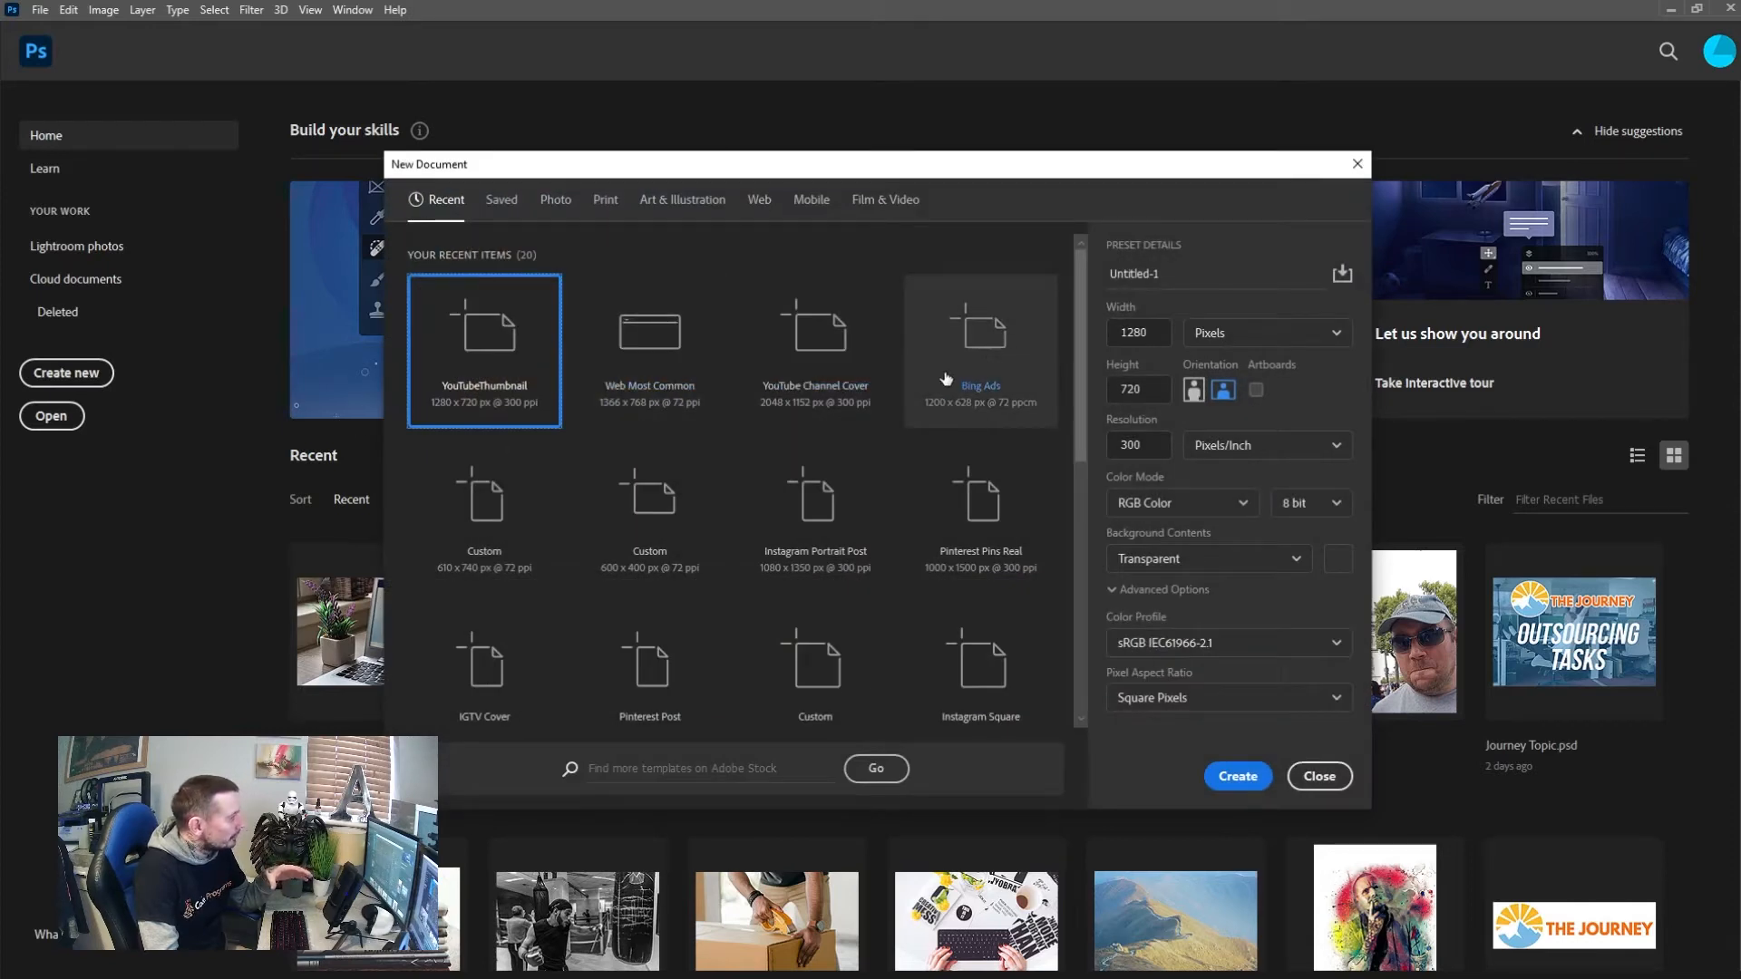
{"action": "scroll", "coordinate": [573, 535], "scroll_direction": "down", "scroll_amount": 3}
{"action": "scroll", "coordinate": [570, 541], "scroll_direction": "up", "scroll_amount": 1}
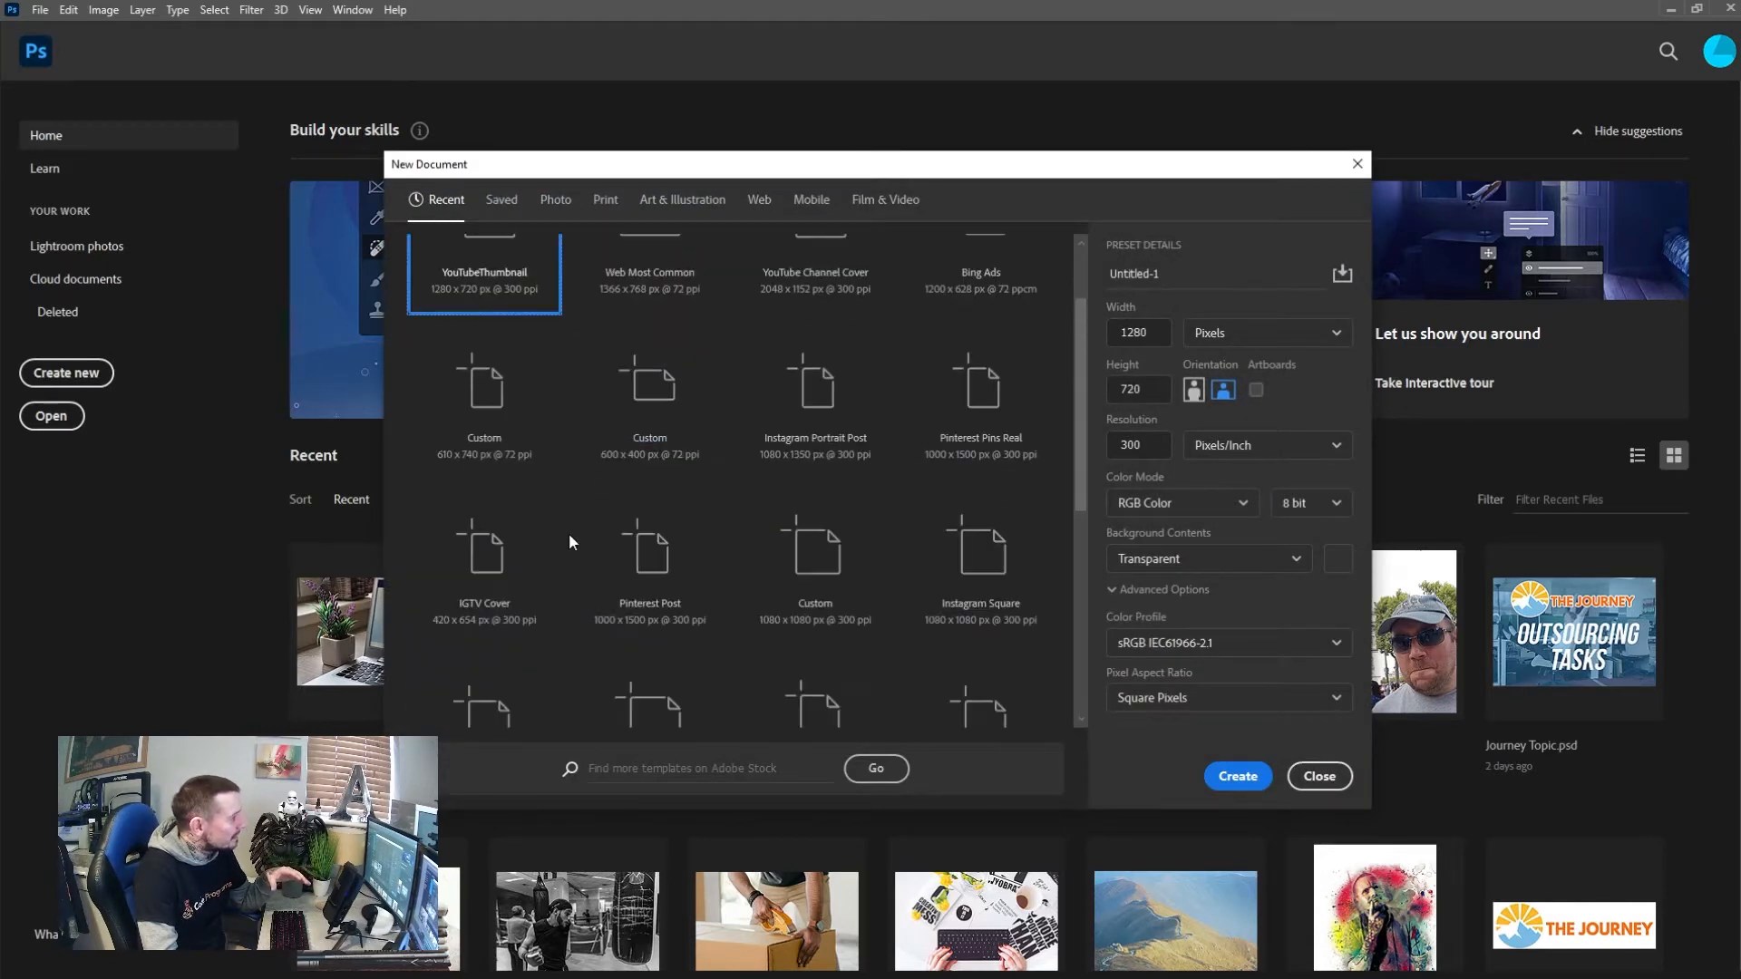
{"action": "scroll", "coordinate": [569, 542], "scroll_direction": "up", "scroll_amount": 2}
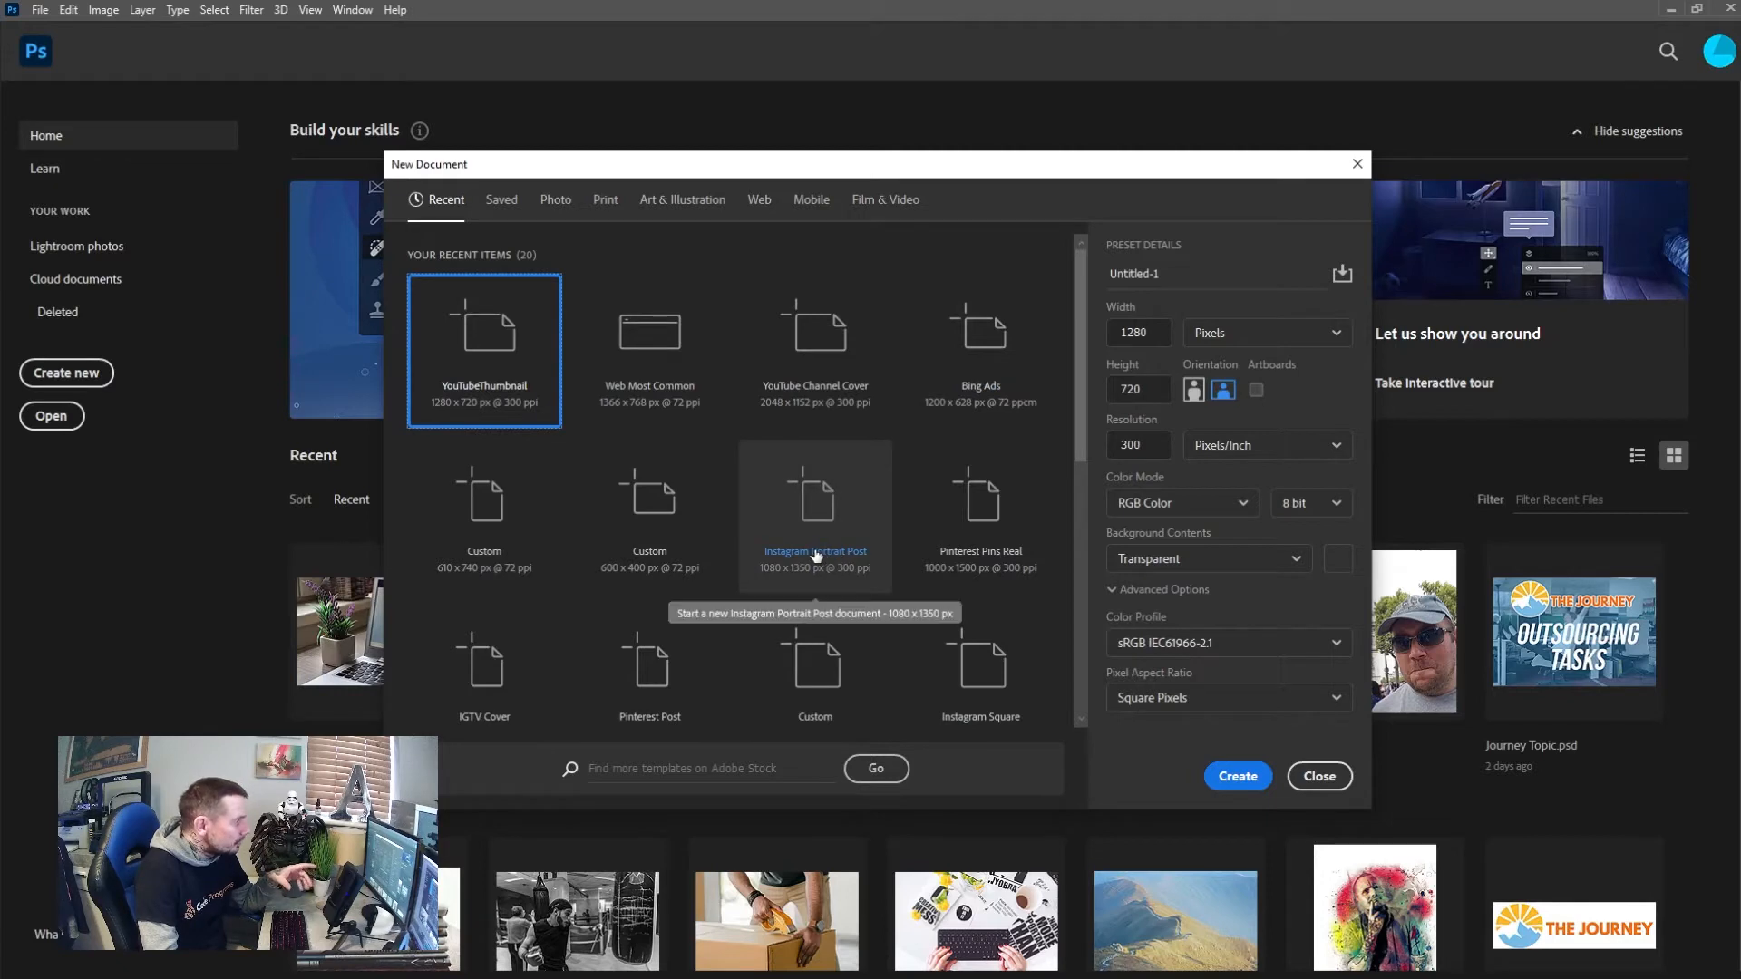
{"action": "scroll", "coordinate": [982, 557], "scroll_direction": "down", "scroll_amount": 2}
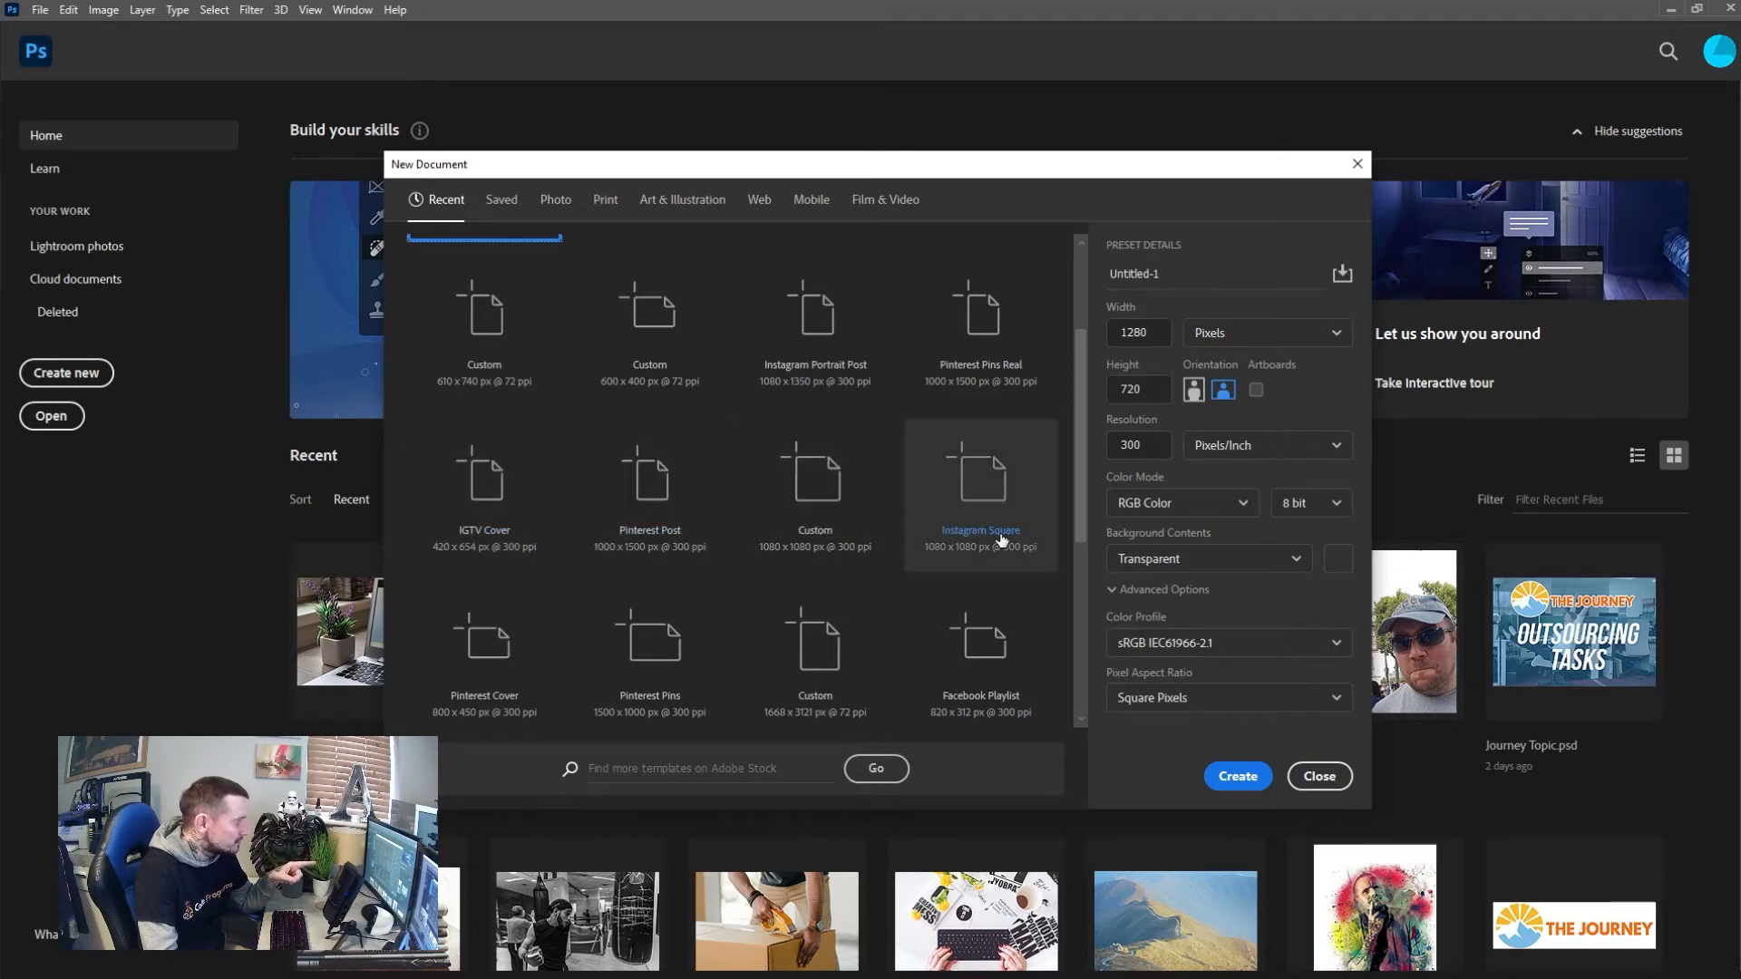
{"action": "scroll", "coordinate": [1002, 540], "scroll_direction": "down", "scroll_amount": 3}
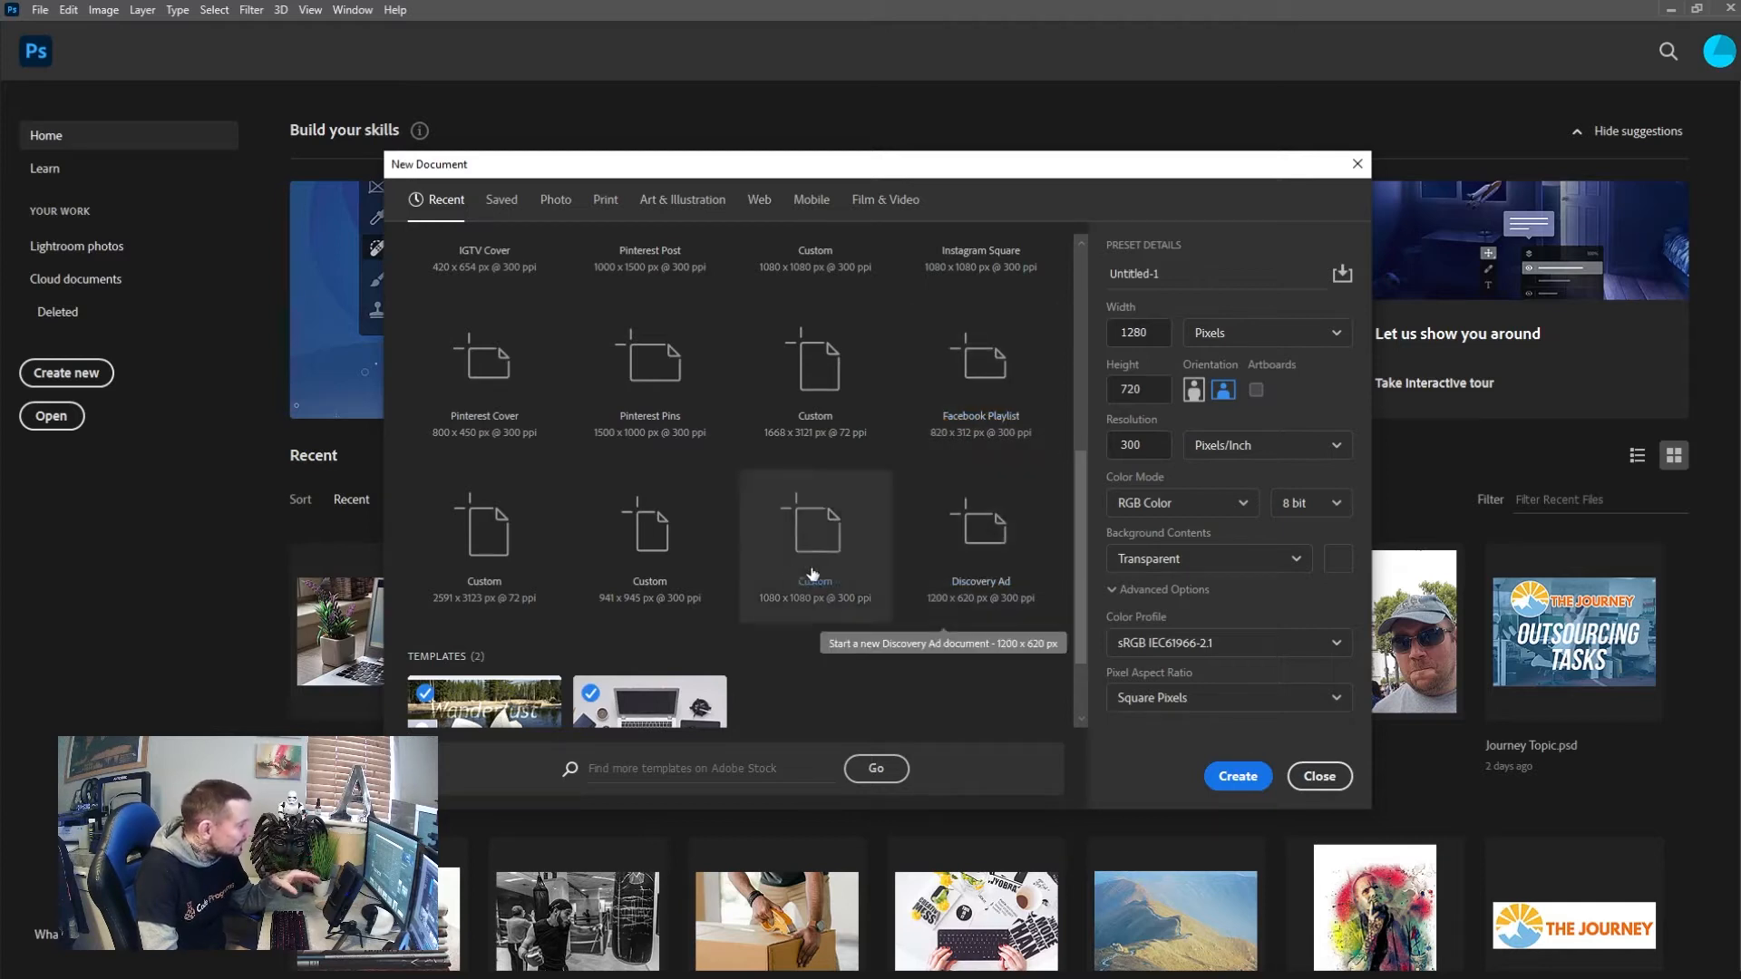
{"action": "scroll", "coordinate": [545, 590], "scroll_direction": "down", "scroll_amount": 2}
{"action": "scroll", "coordinate": [548, 594], "scroll_direction": "up", "scroll_amount": 4}
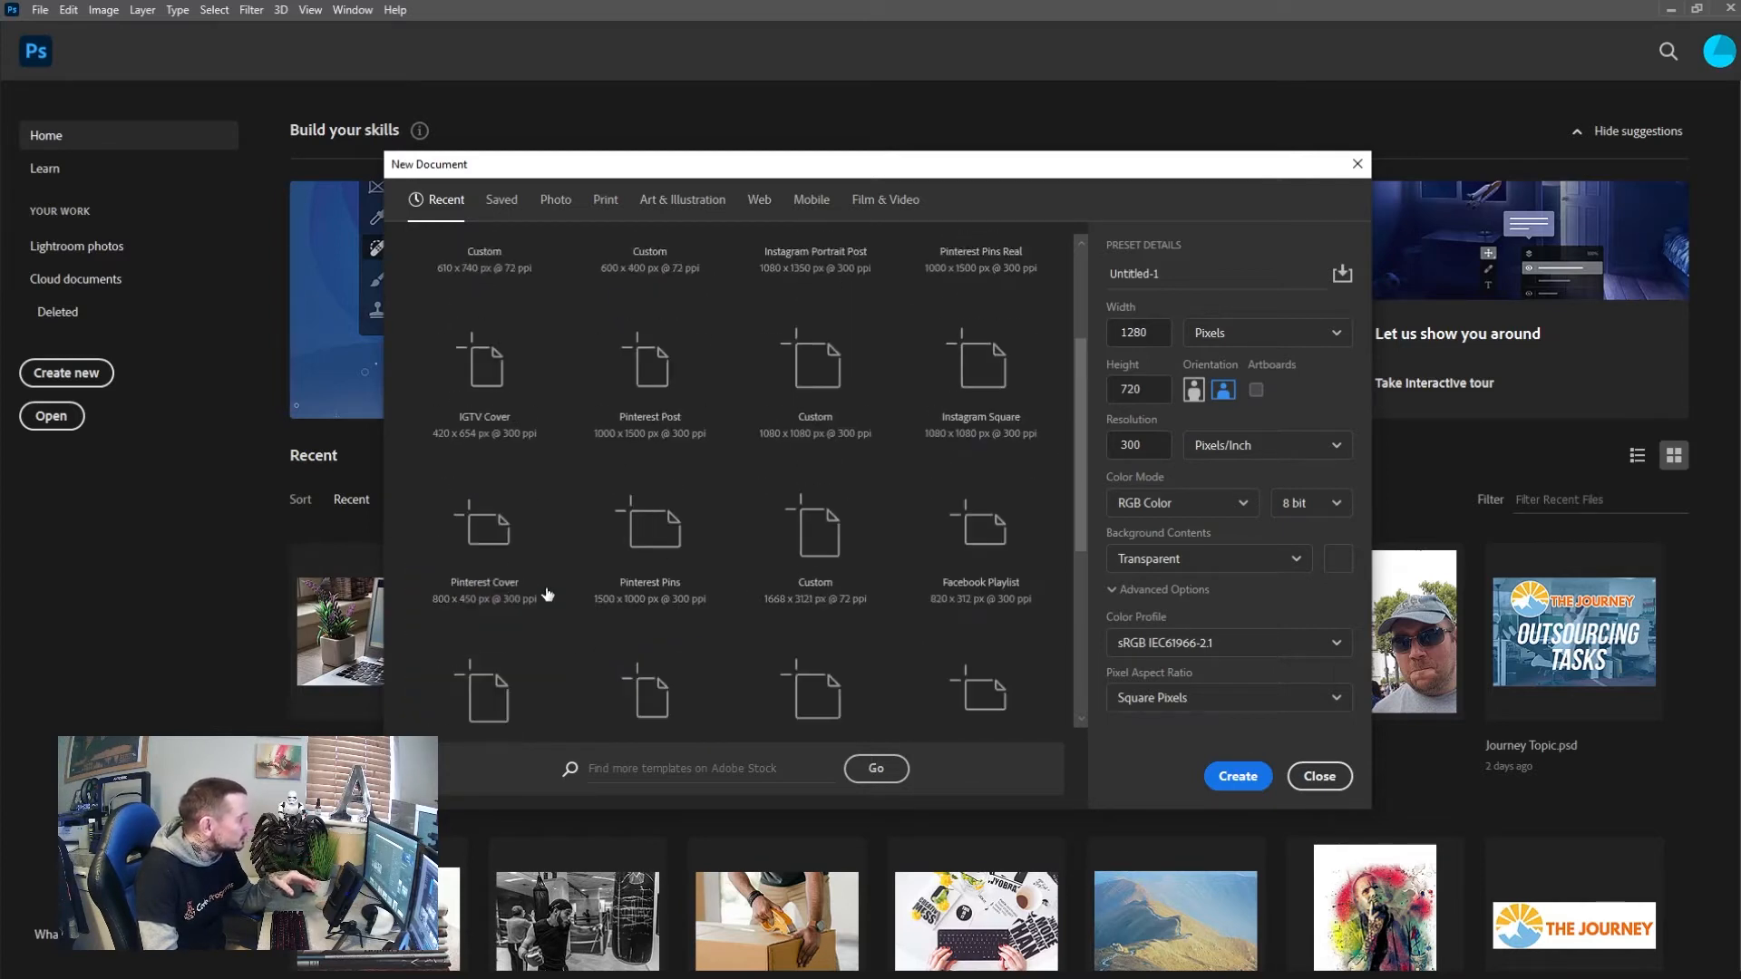
{"action": "scroll", "coordinate": [547, 594], "scroll_direction": "up", "scroll_amount": 3}
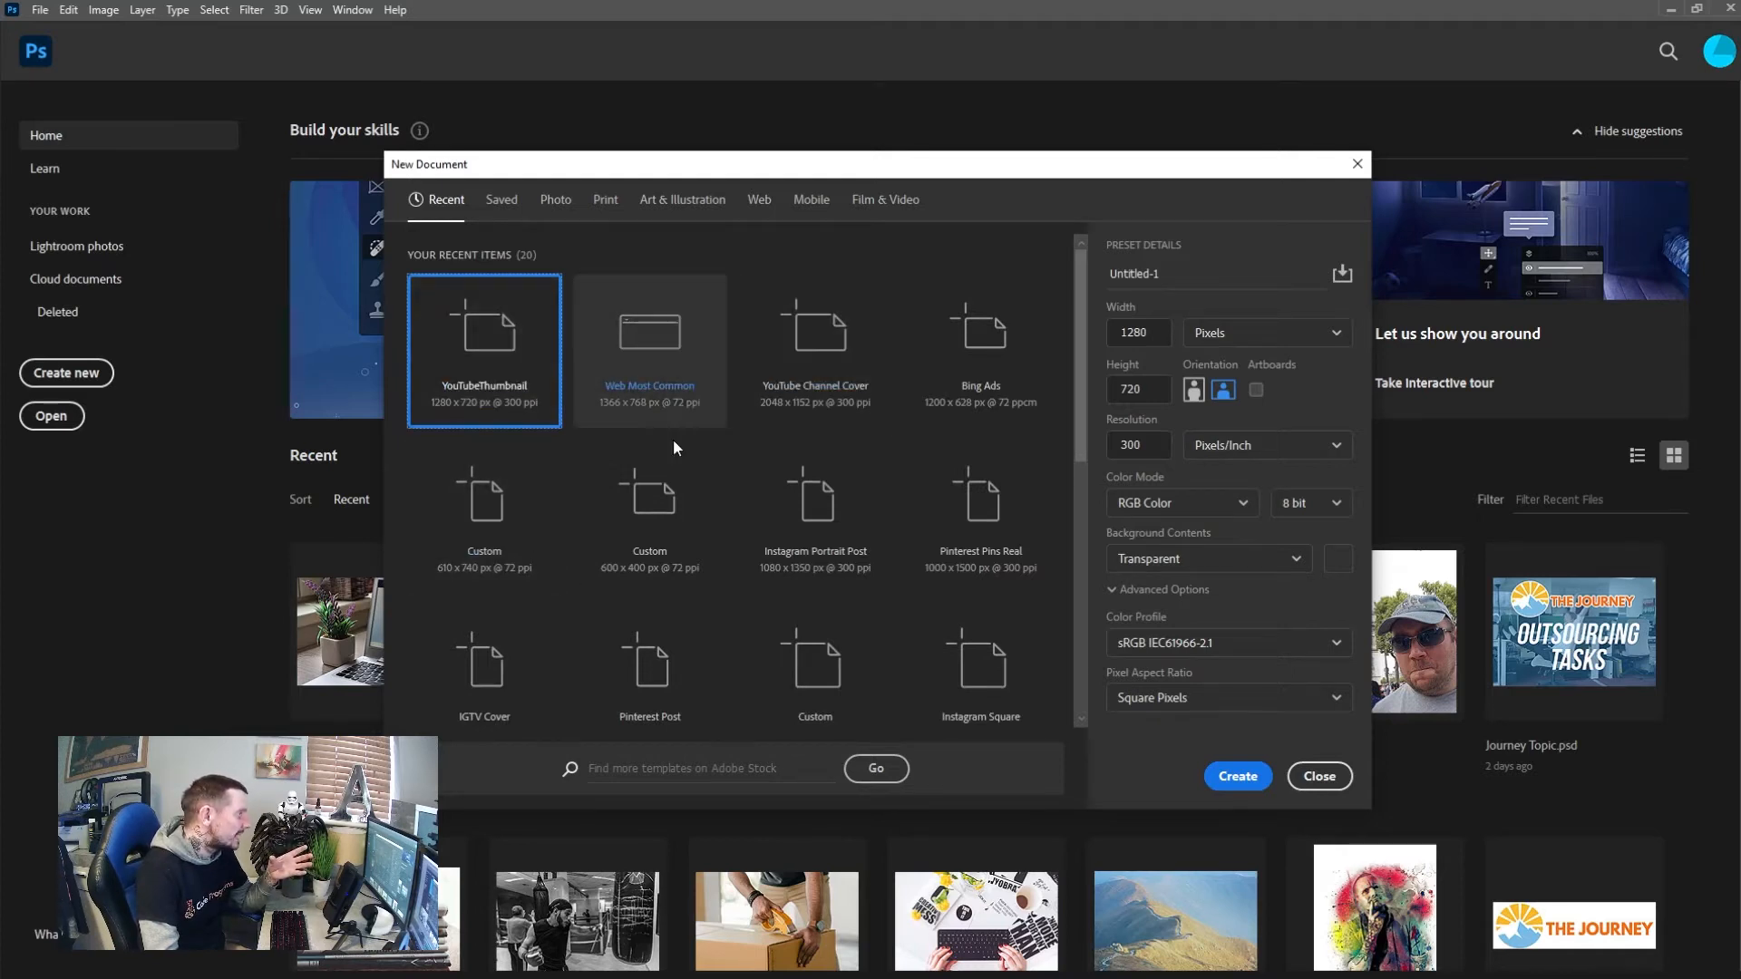
{"action": "left_click", "coordinate": [1339, 785]}
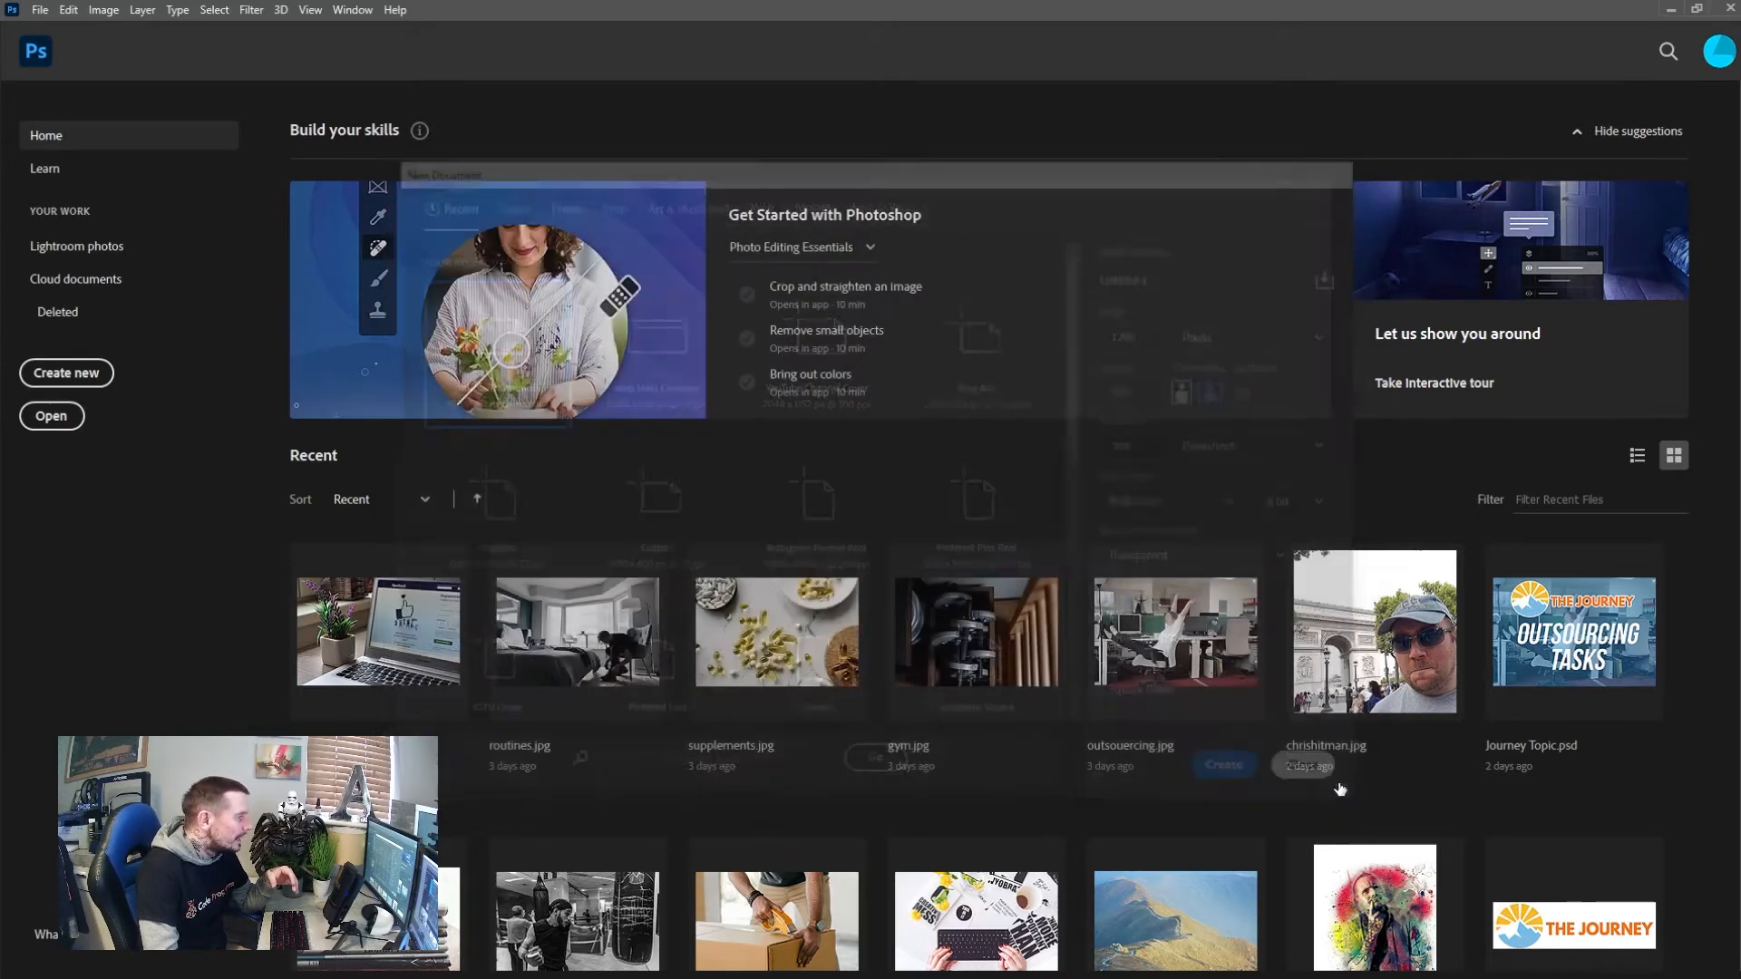
{"action": "scroll", "coordinate": [917, 657], "scroll_direction": "down", "scroll_amount": 2}
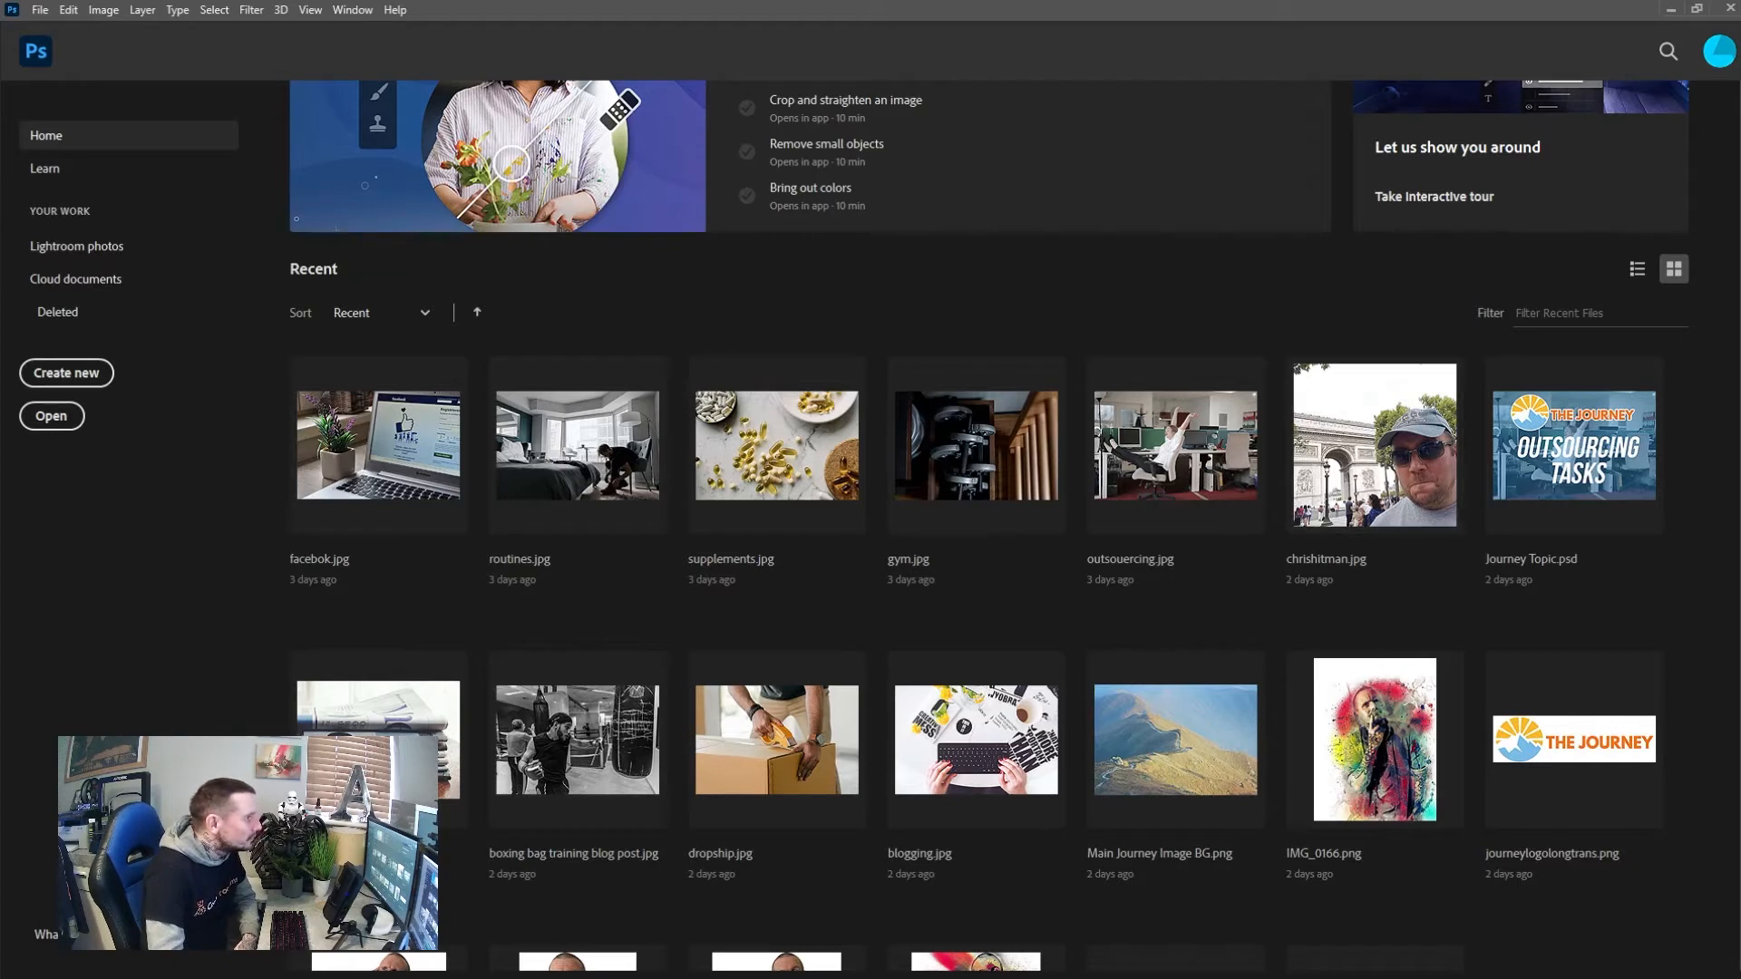
Return to the browser, switch to Canva and start a new 500 × 500 px Logo design
{"action": "left_click", "coordinate": [1670, 10]}
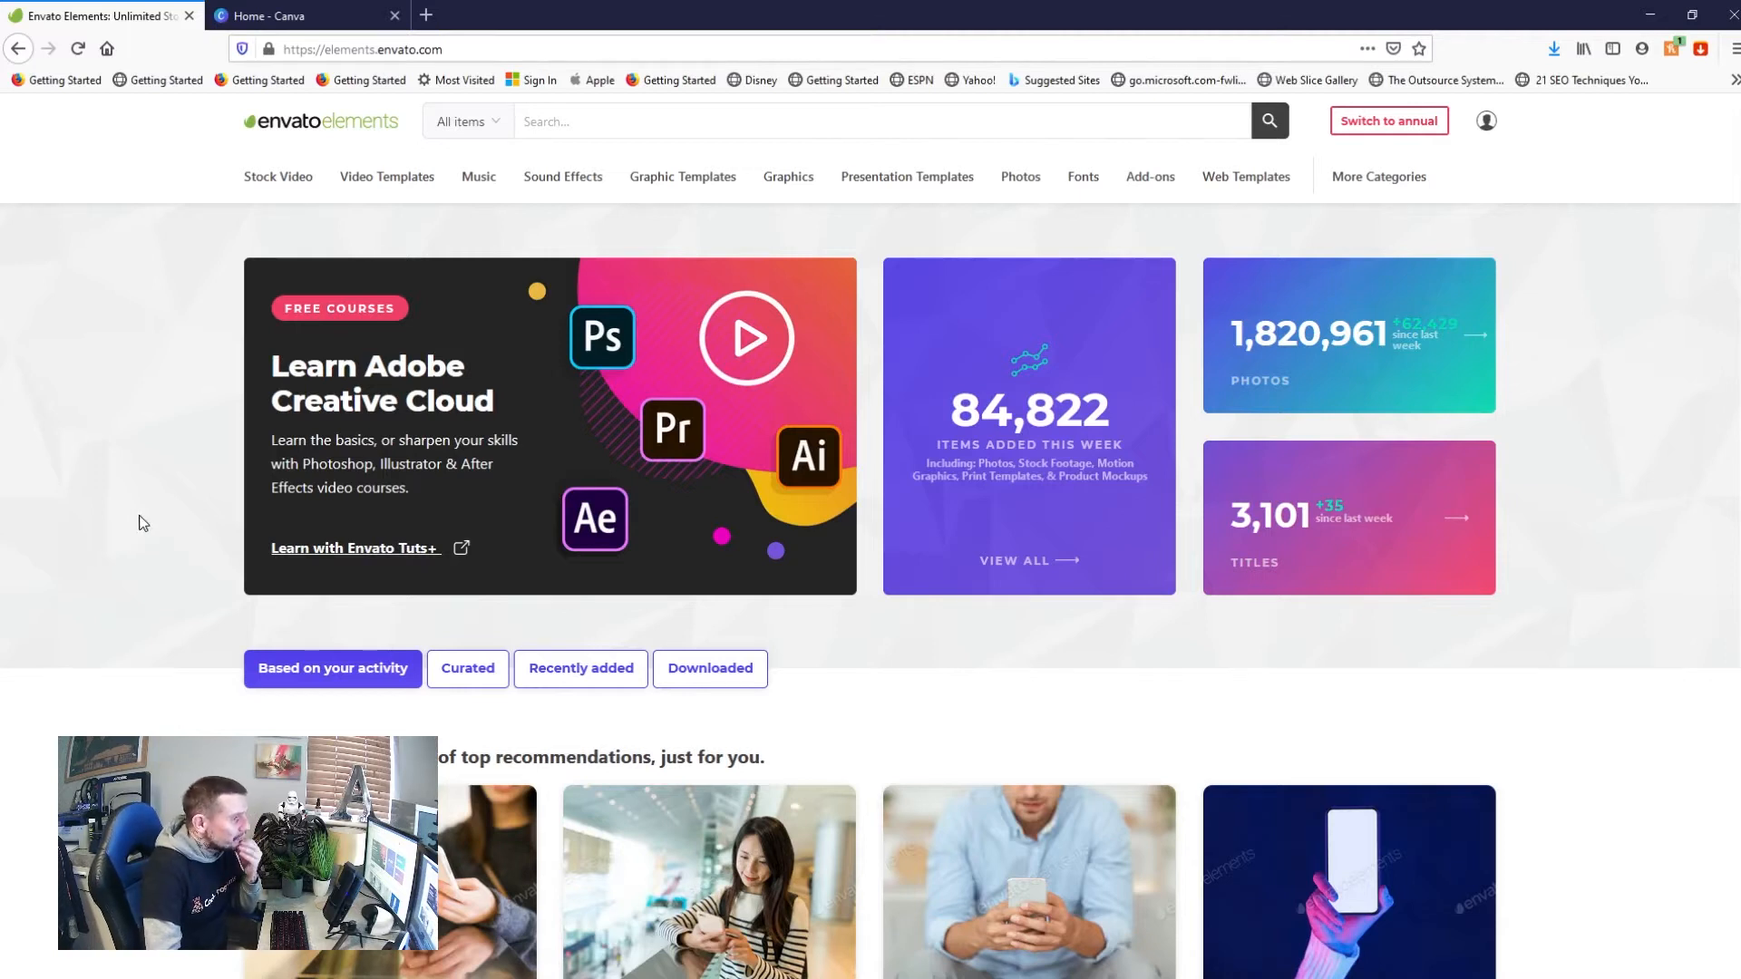
{"action": "left_click", "coordinate": [328, 24]}
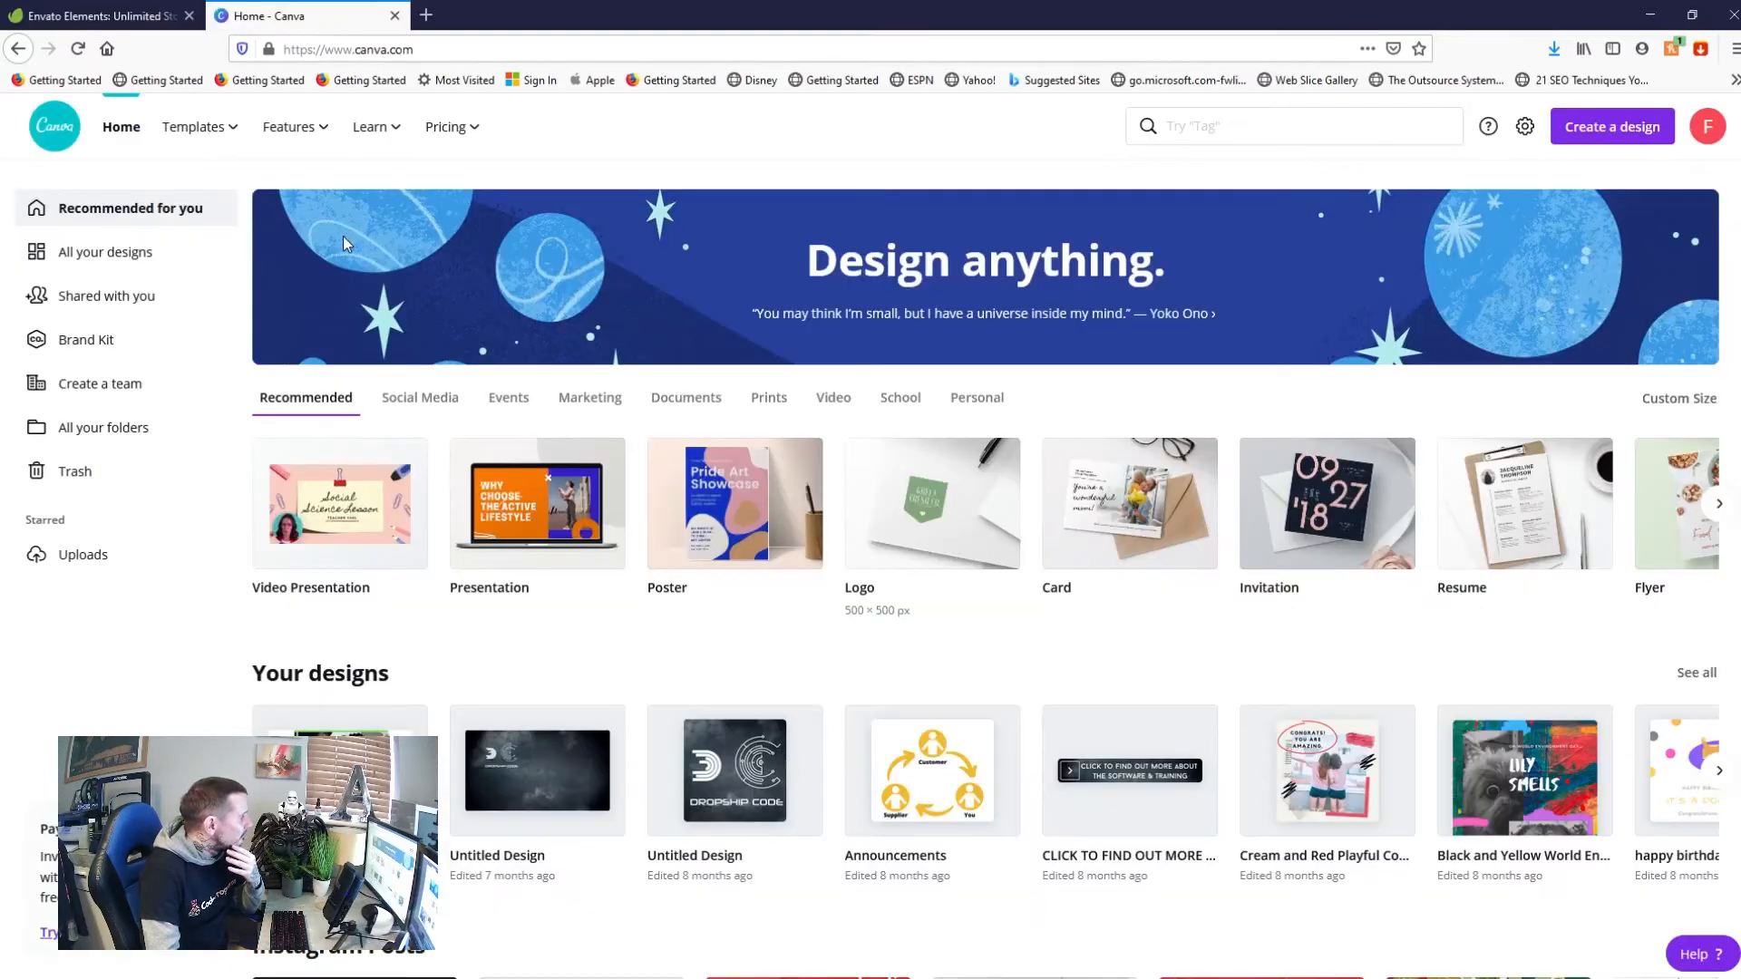
{"action": "mouse_move", "coordinate": [377, 132]}
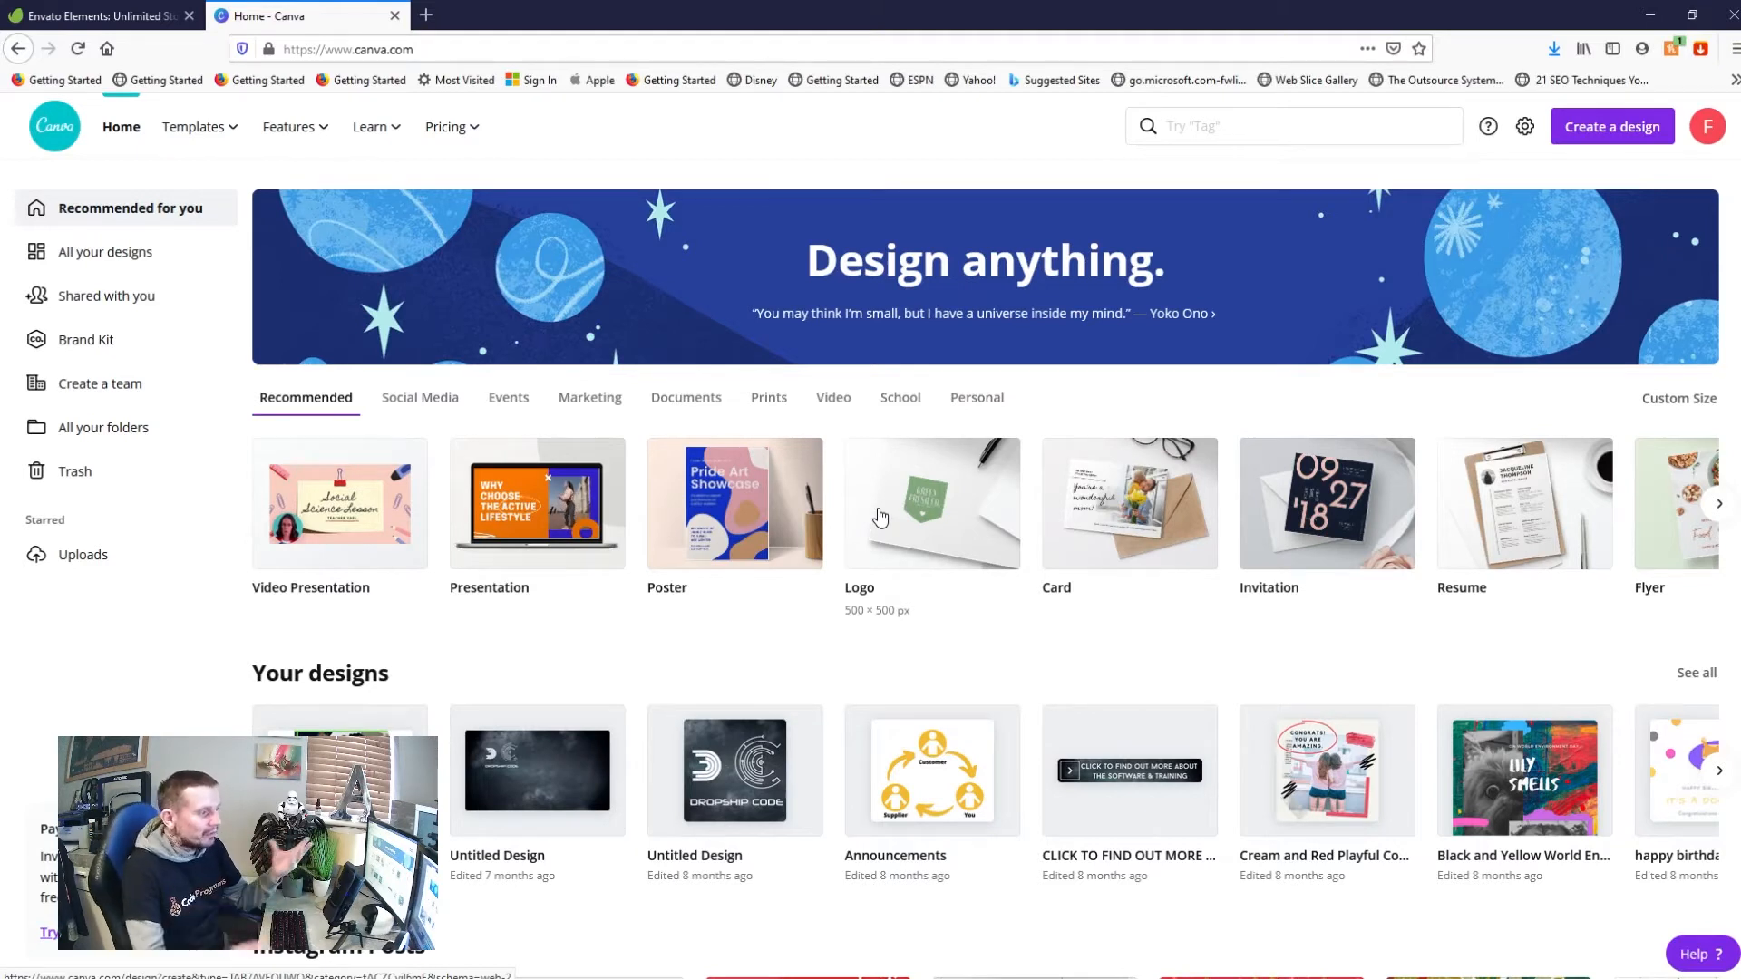
{"action": "left_click", "coordinate": [897, 531]}
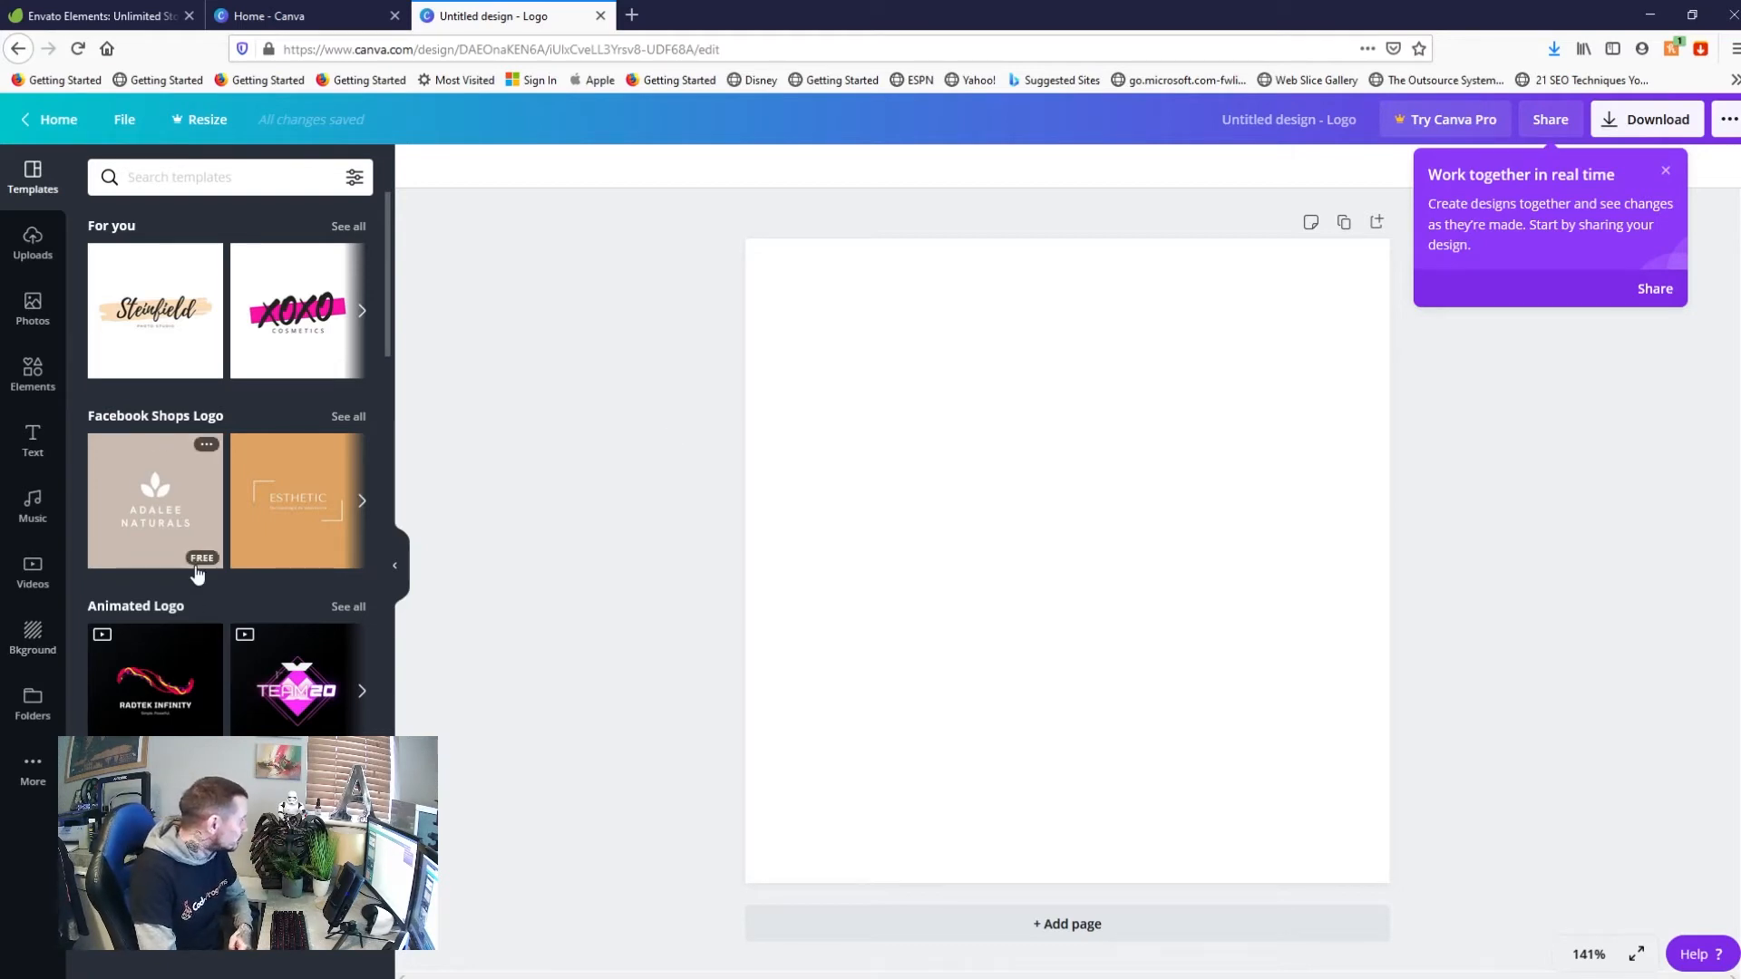
Search the logo templates for "pet" and apply the Yellow Paws template to the blank page
{"action": "scroll", "coordinate": [173, 576], "scroll_direction": "down", "scroll_amount": 15}
{"action": "scroll", "coordinate": [158, 570], "scroll_direction": "up", "scroll_amount": 4}
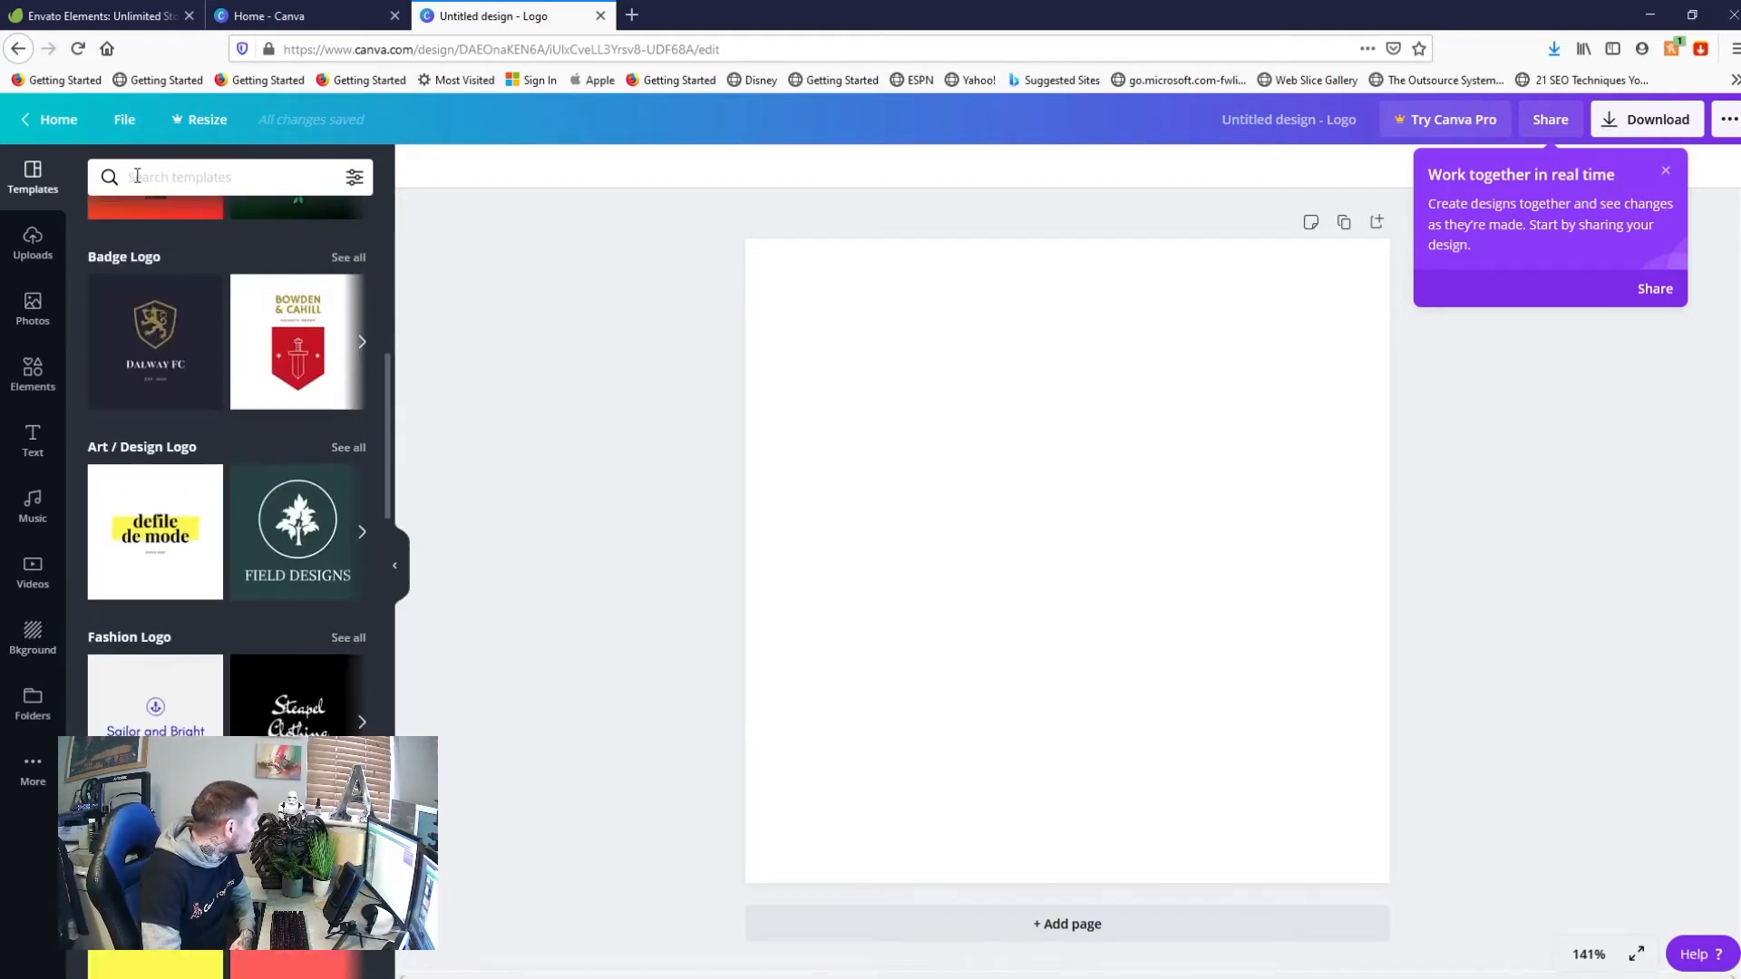
{"action": "left_click", "coordinate": [141, 177]}
{"action": "type", "text": "pet"}
{"action": "key", "text": "Return"}
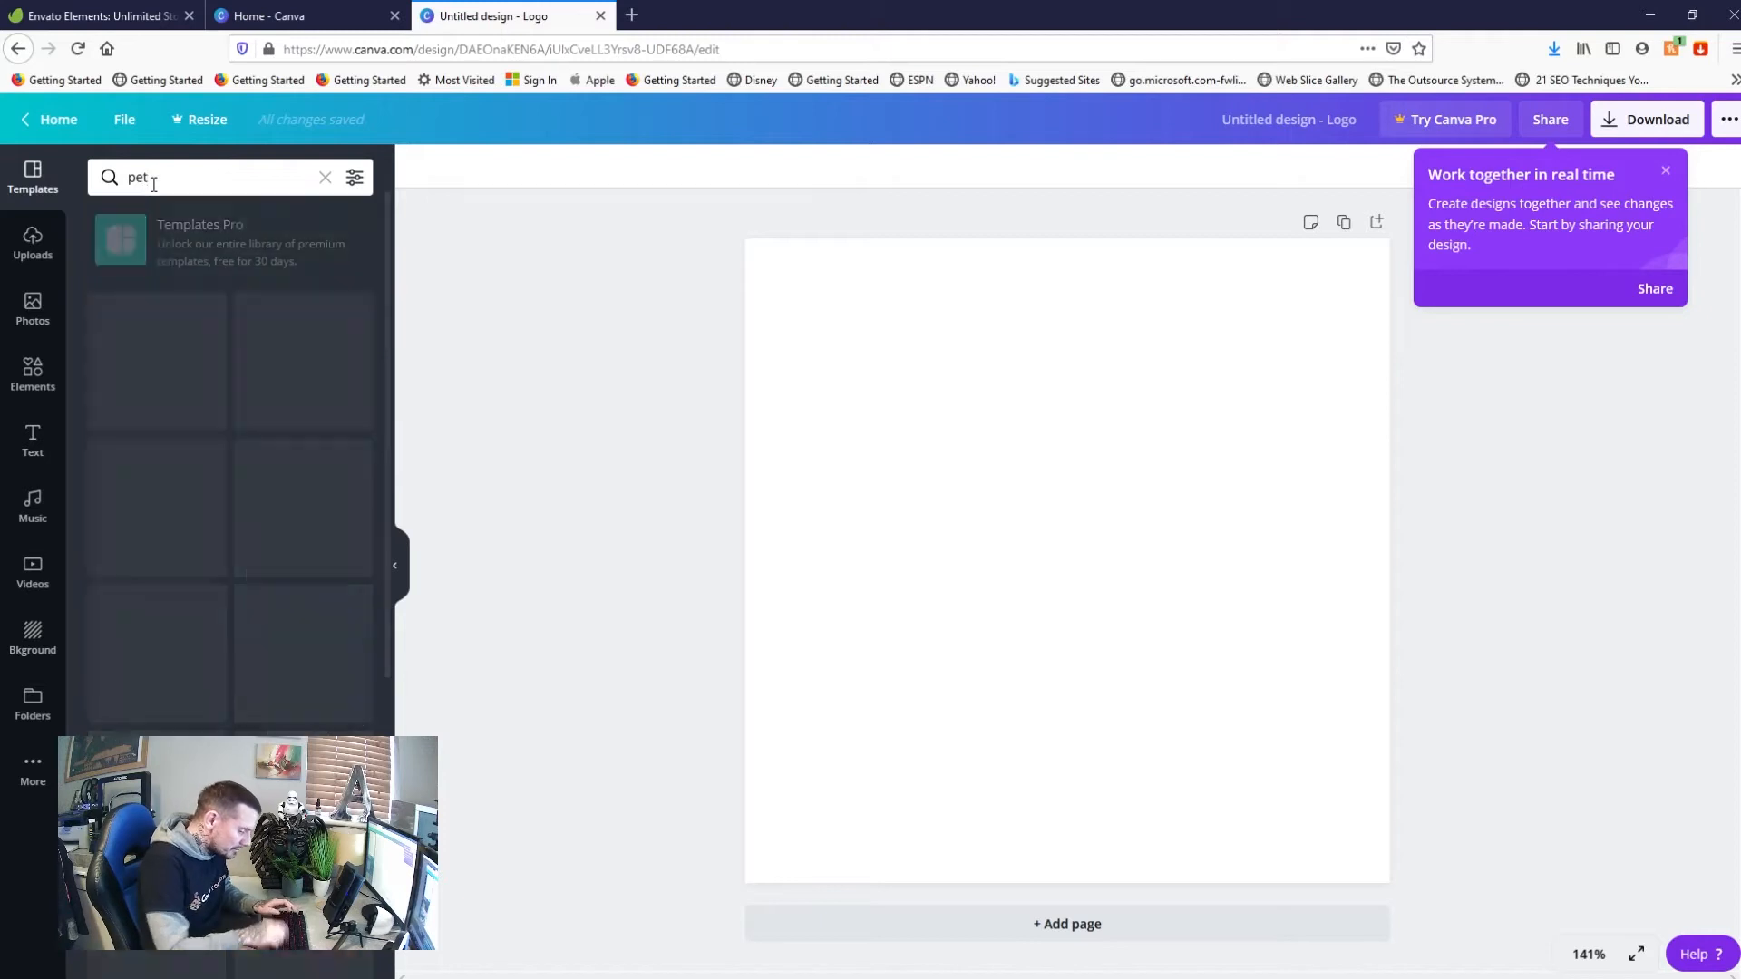
{"action": "scroll", "coordinate": [262, 471], "scroll_direction": "down", "scroll_amount": 1}
{"action": "scroll", "coordinate": [261, 470], "scroll_direction": "down", "scroll_amount": 3}
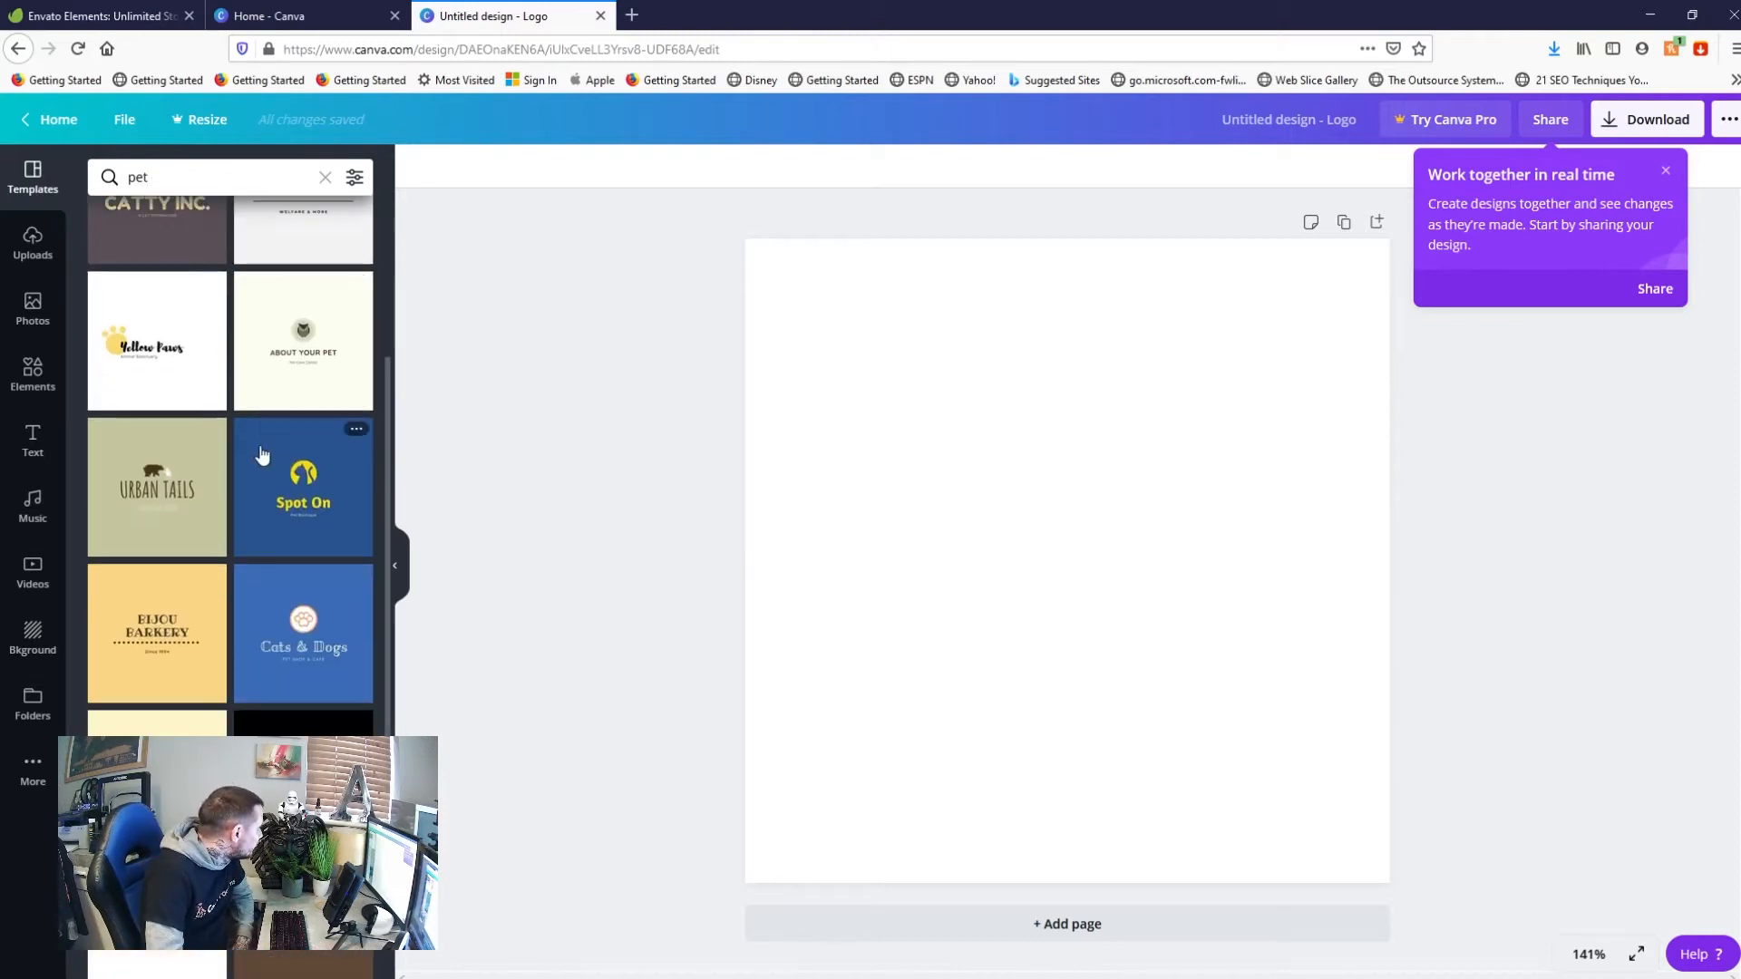
{"action": "left_click", "coordinate": [157, 341]}
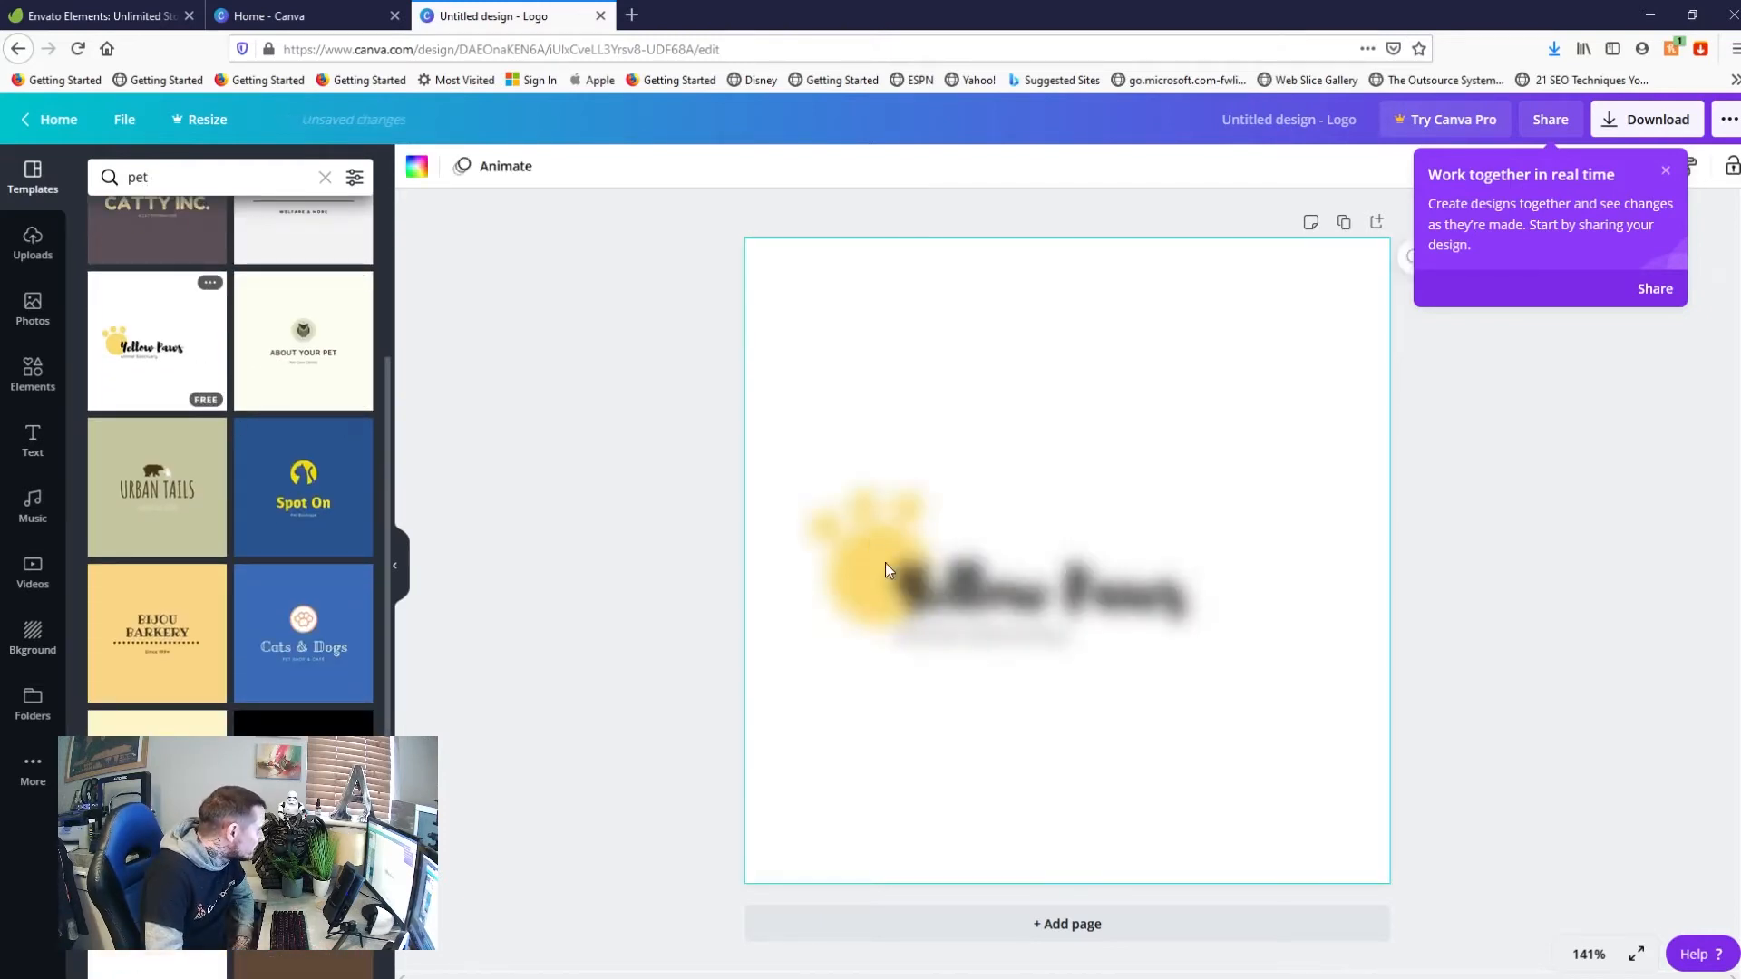
Change the font of the "Yellow Paws" heading to Lovelo
{"action": "left_click", "coordinate": [950, 599]}
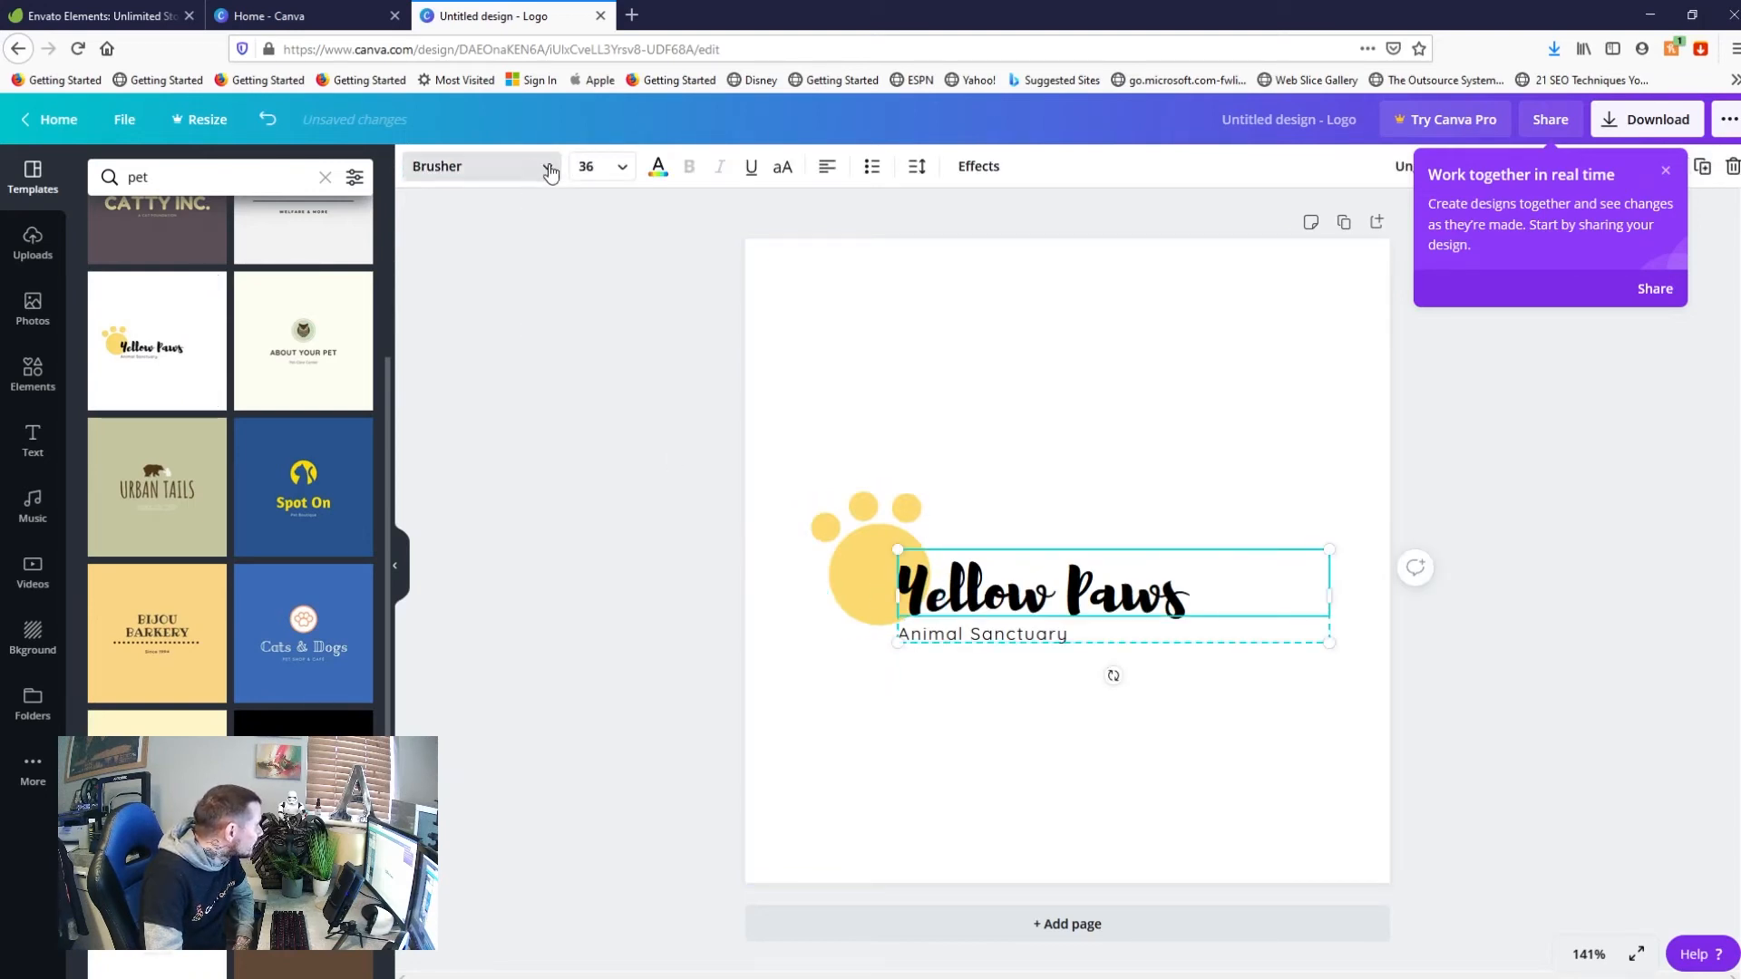
{"action": "left_click", "coordinate": [505, 181]}
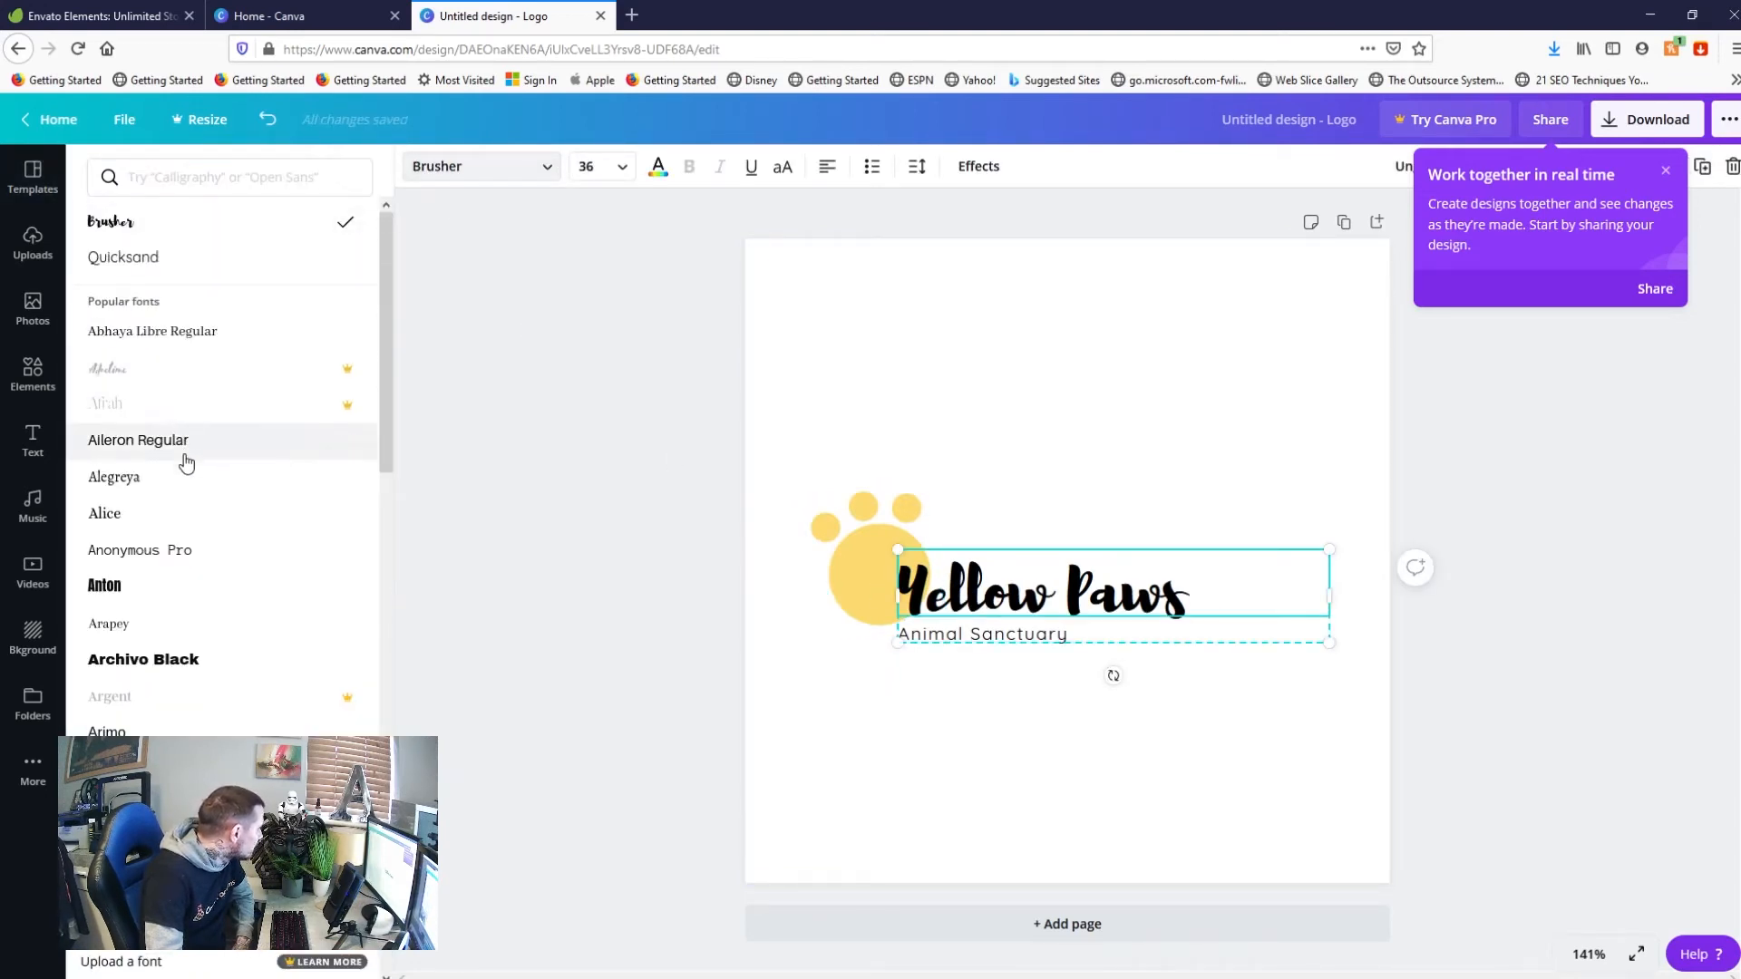
{"action": "scroll", "coordinate": [185, 459], "scroll_direction": "down", "scroll_amount": 3}
{"action": "scroll", "coordinate": [202, 489], "scroll_direction": "down", "scroll_amount": 10}
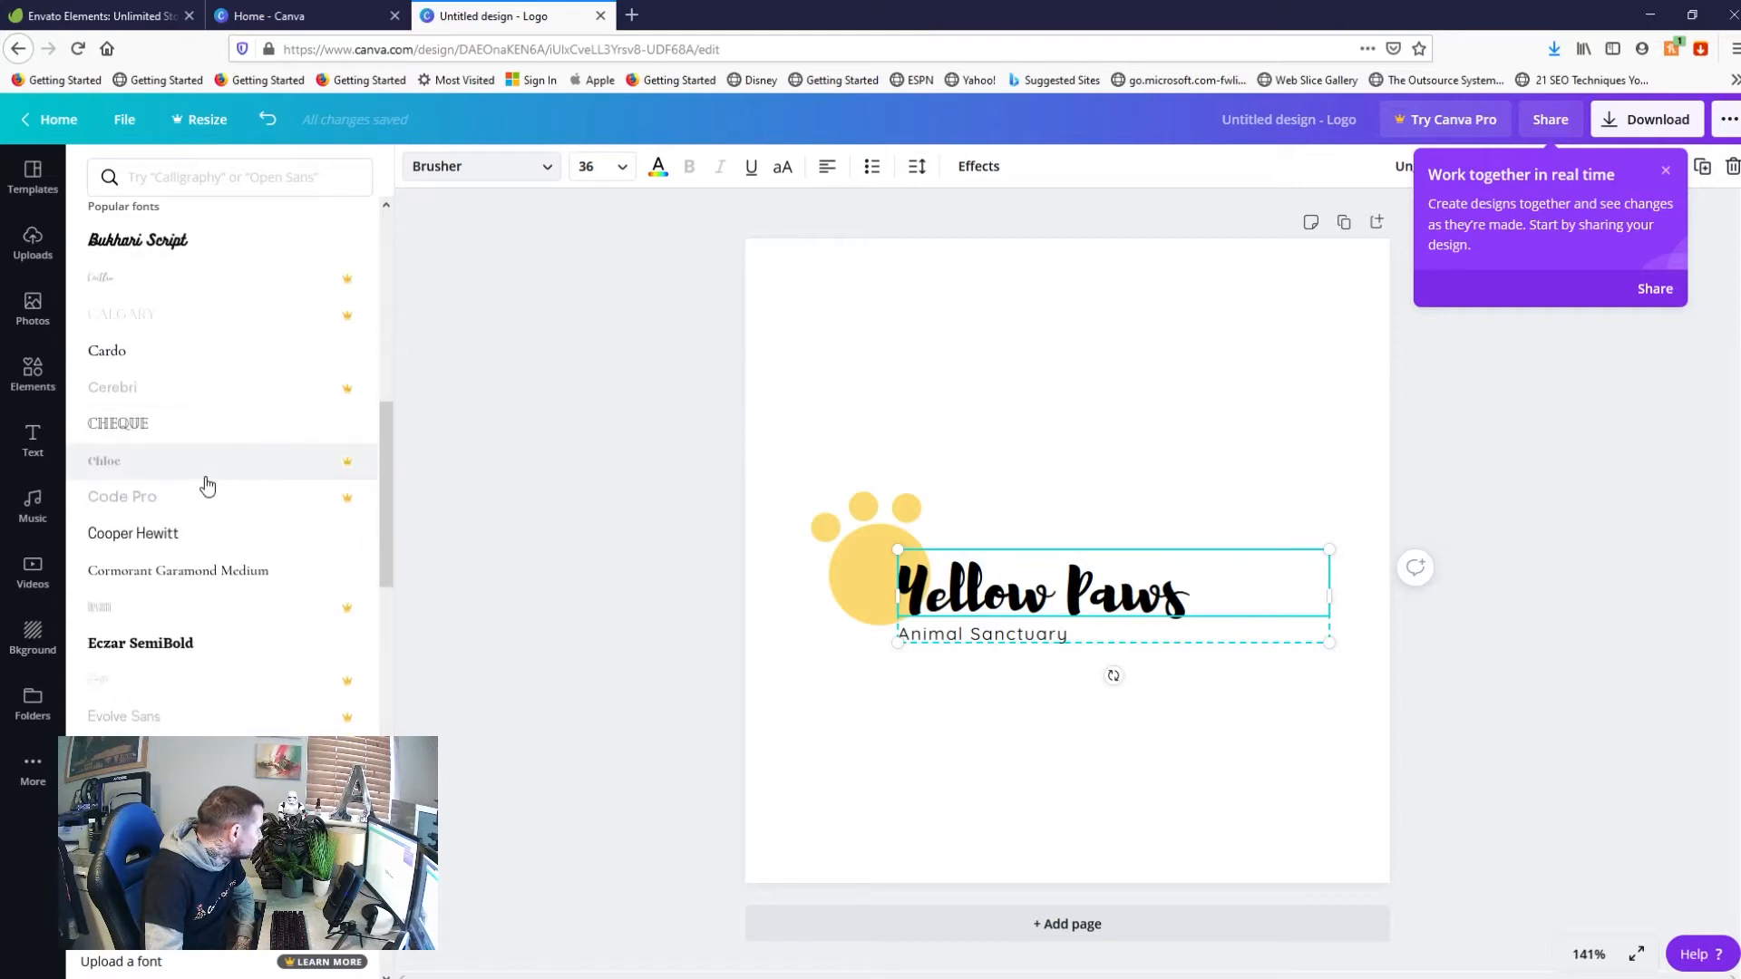
{"action": "scroll", "coordinate": [214, 480], "scroll_direction": "down", "scroll_amount": 4}
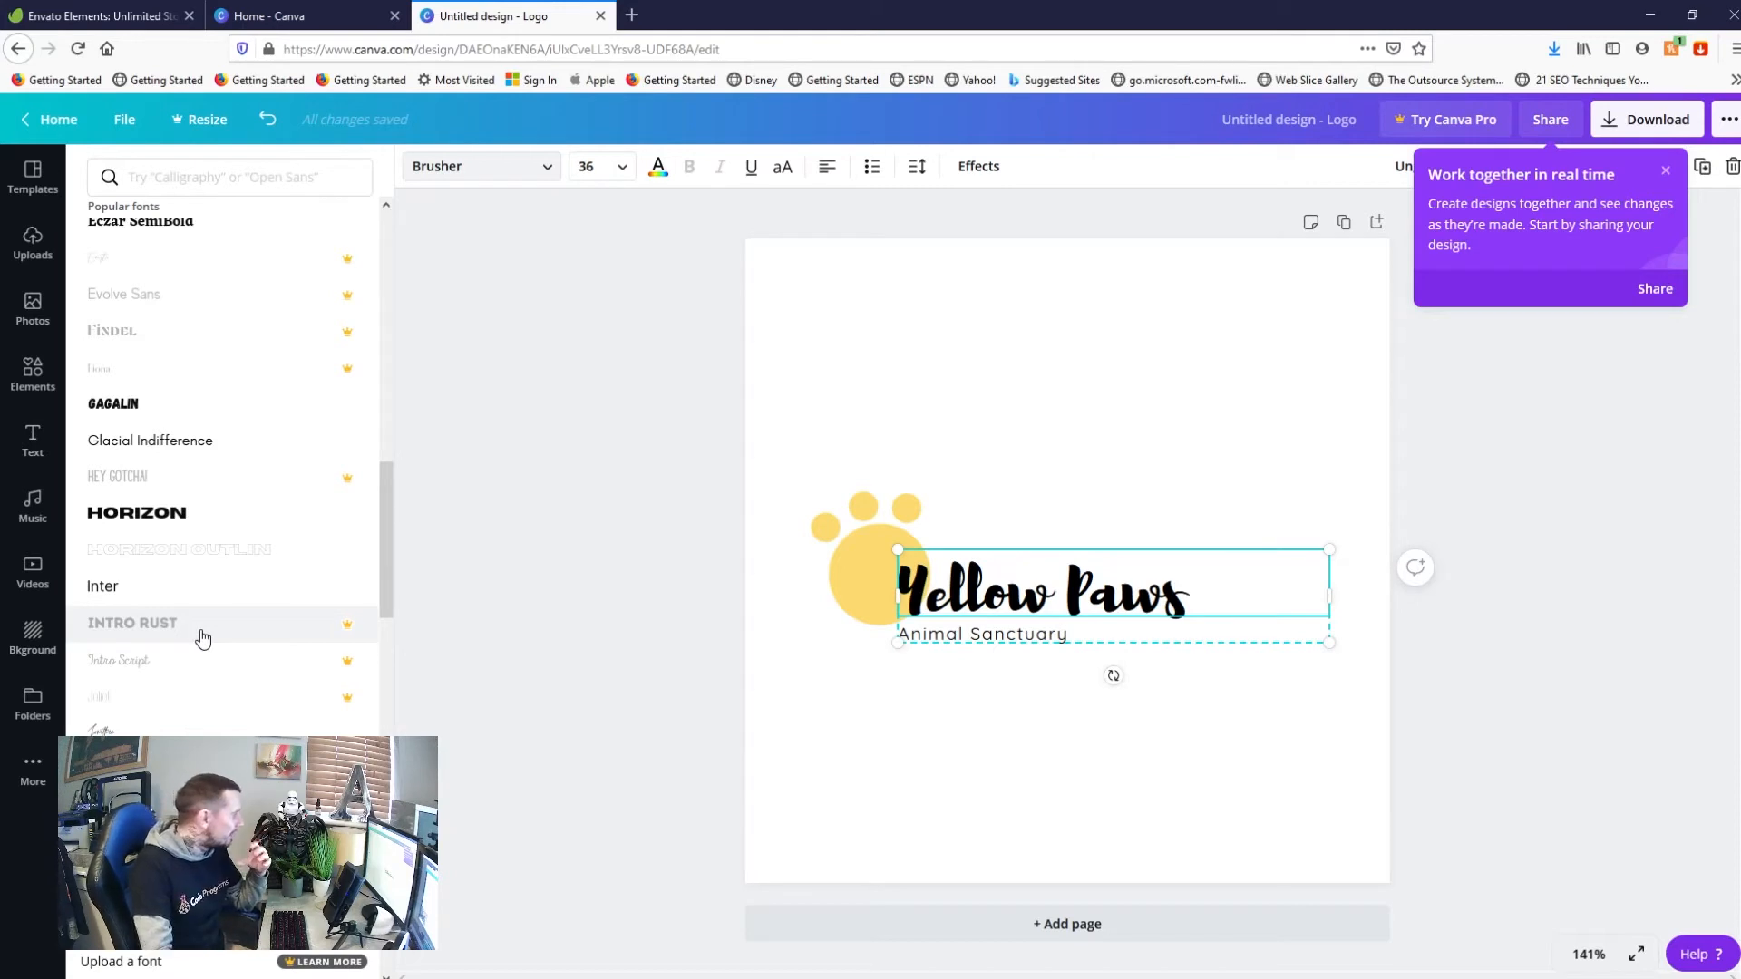
{"action": "scroll", "coordinate": [274, 544], "scroll_direction": "down", "scroll_amount": 1}
{"action": "scroll", "coordinate": [243, 580], "scroll_direction": "down", "scroll_amount": 1}
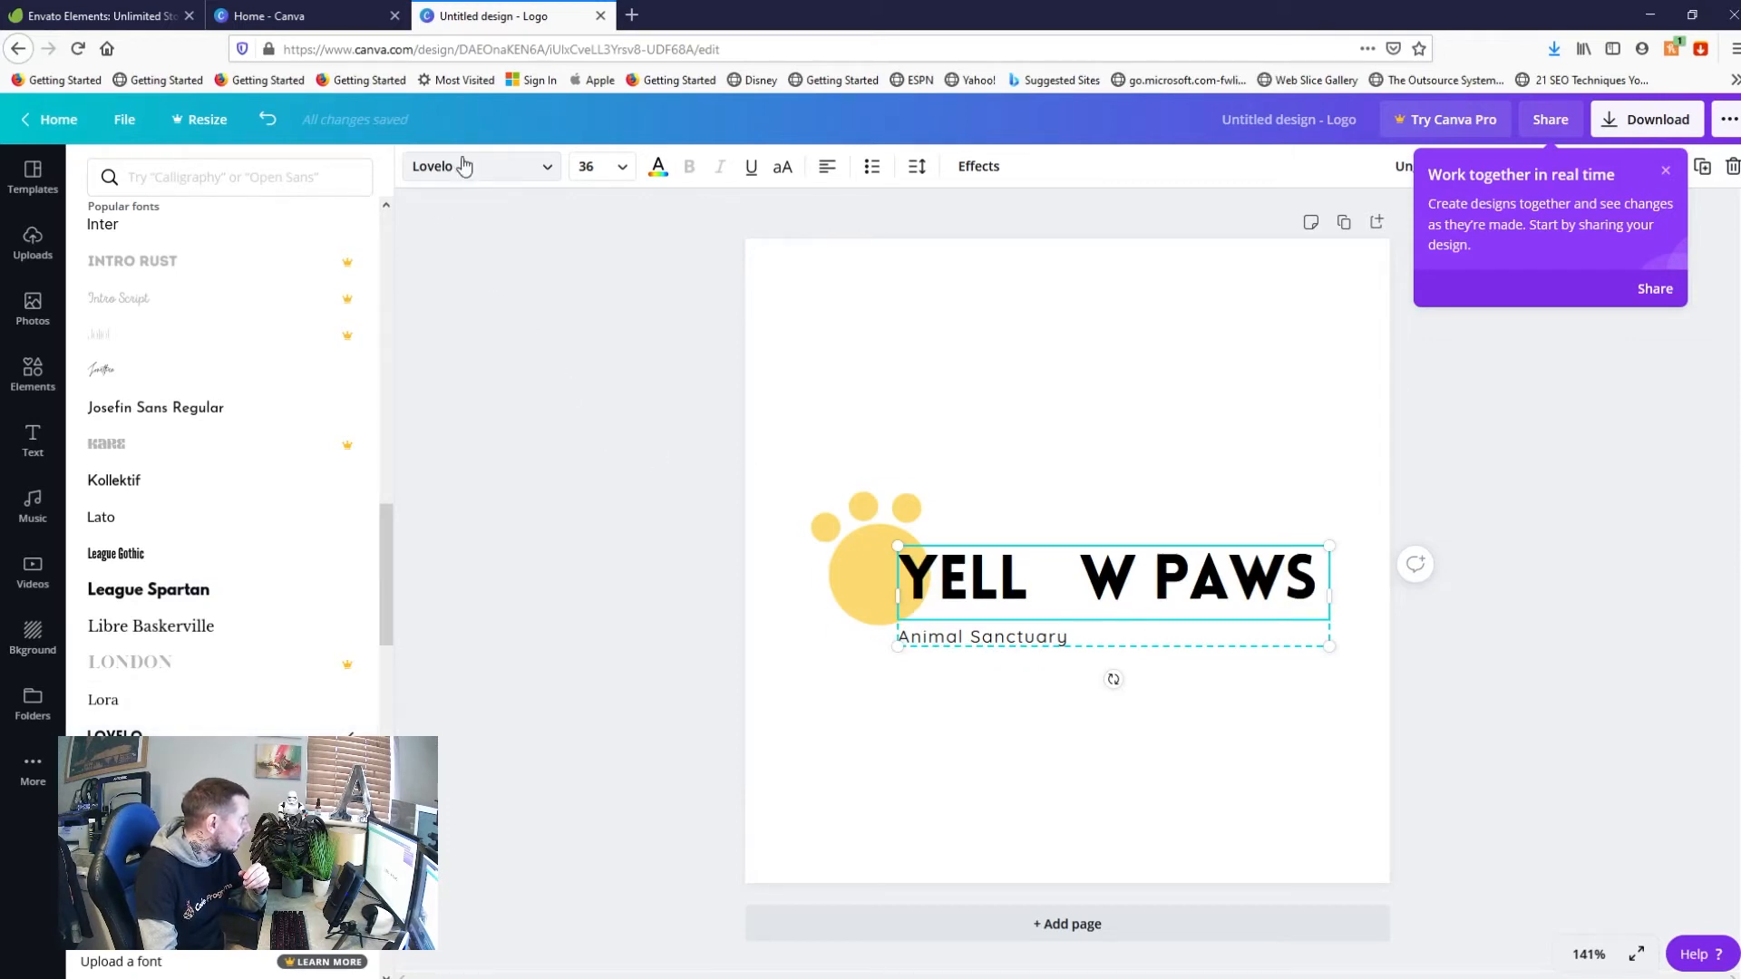
Delete the "Animal Sanctuary" tagline, replace the heading text with "PET FWIENDS" and leave the text selected
{"action": "left_click", "coordinate": [1066, 642]}
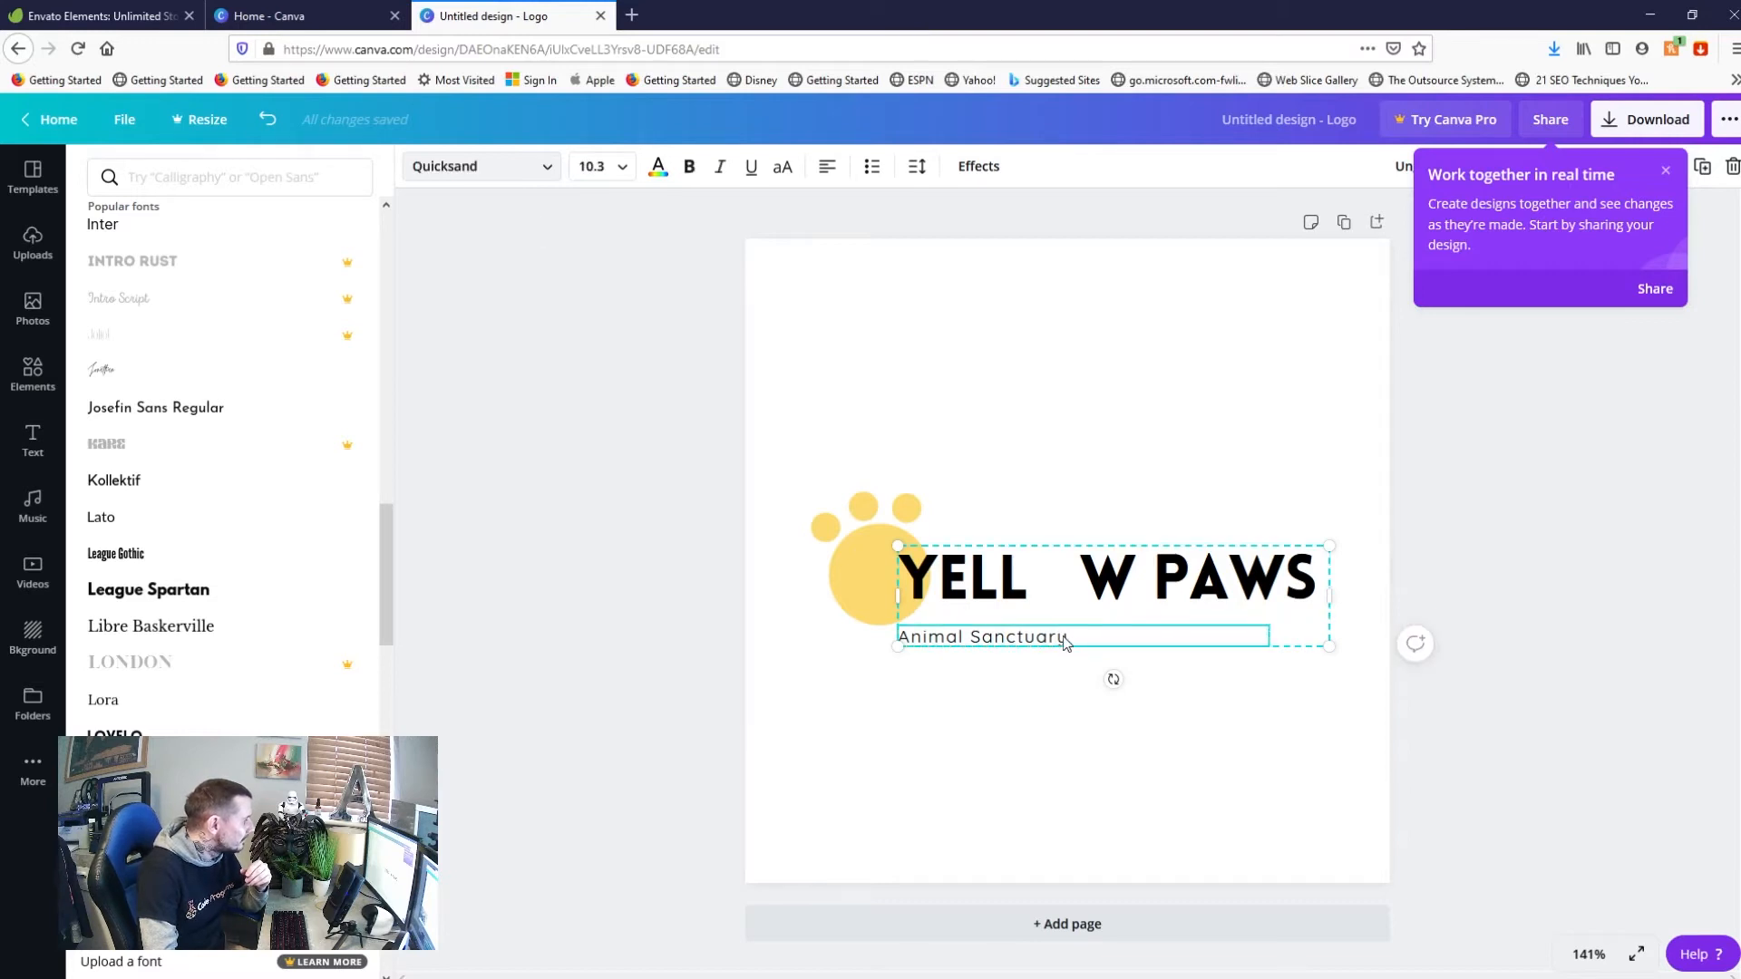
{"action": "key", "text": "Delete"}
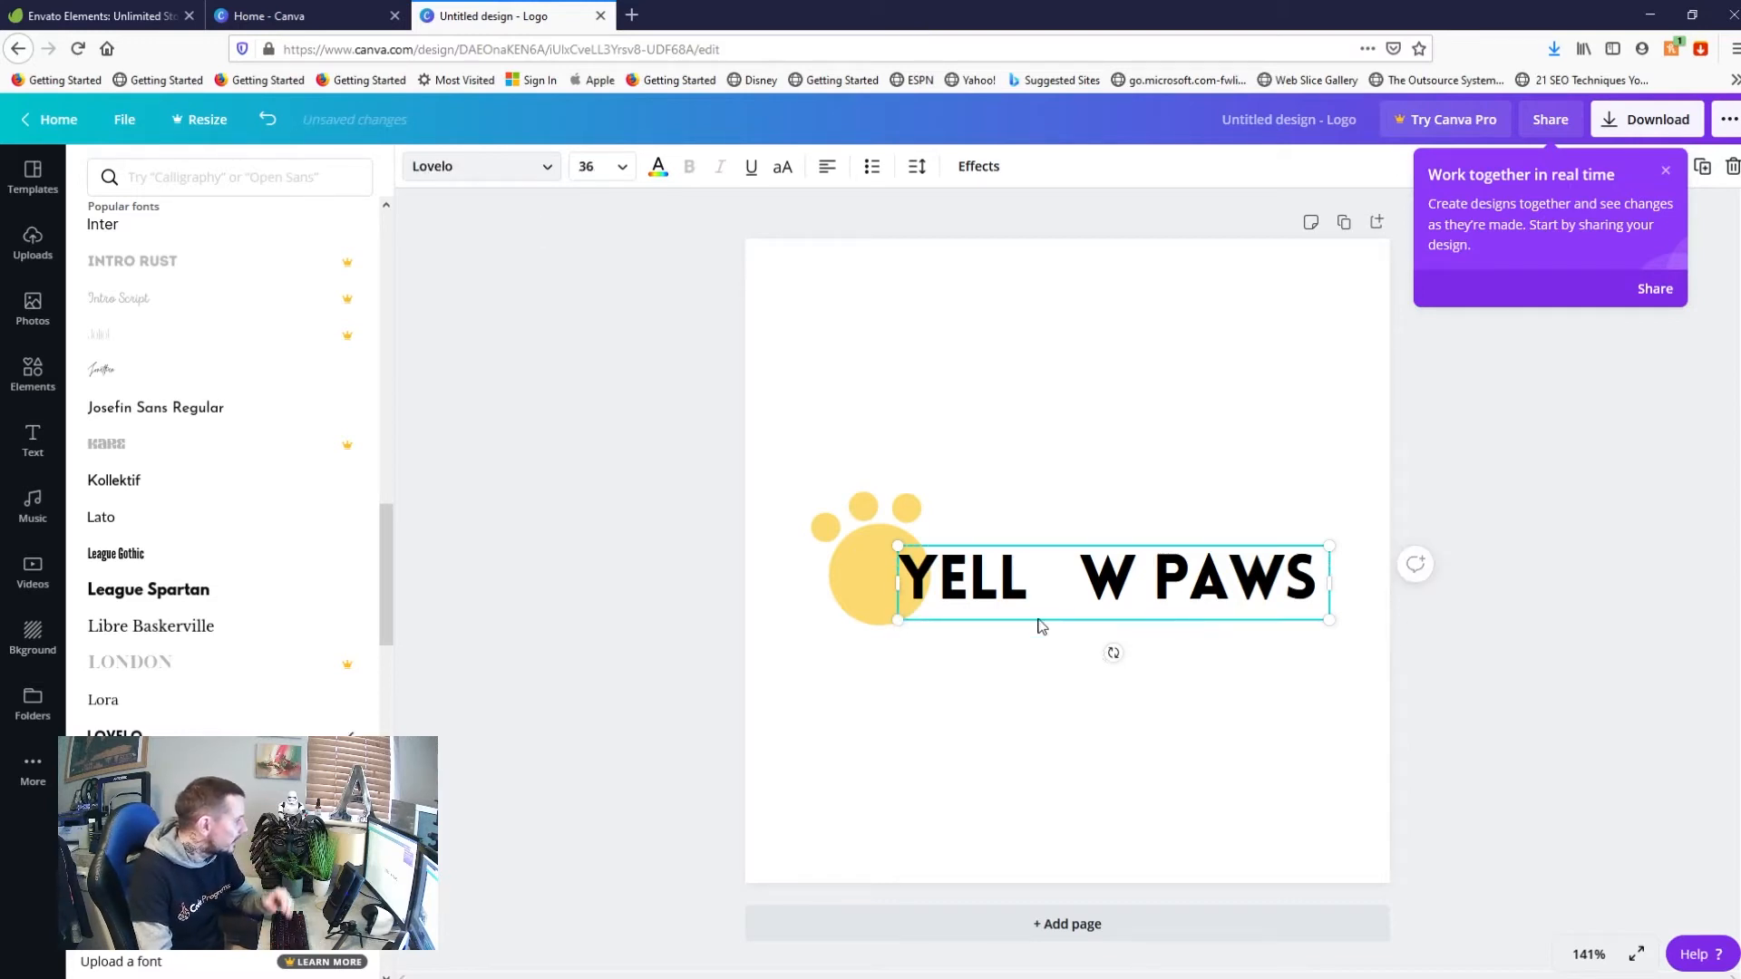
{"action": "double_click", "coordinate": [1048, 579]}
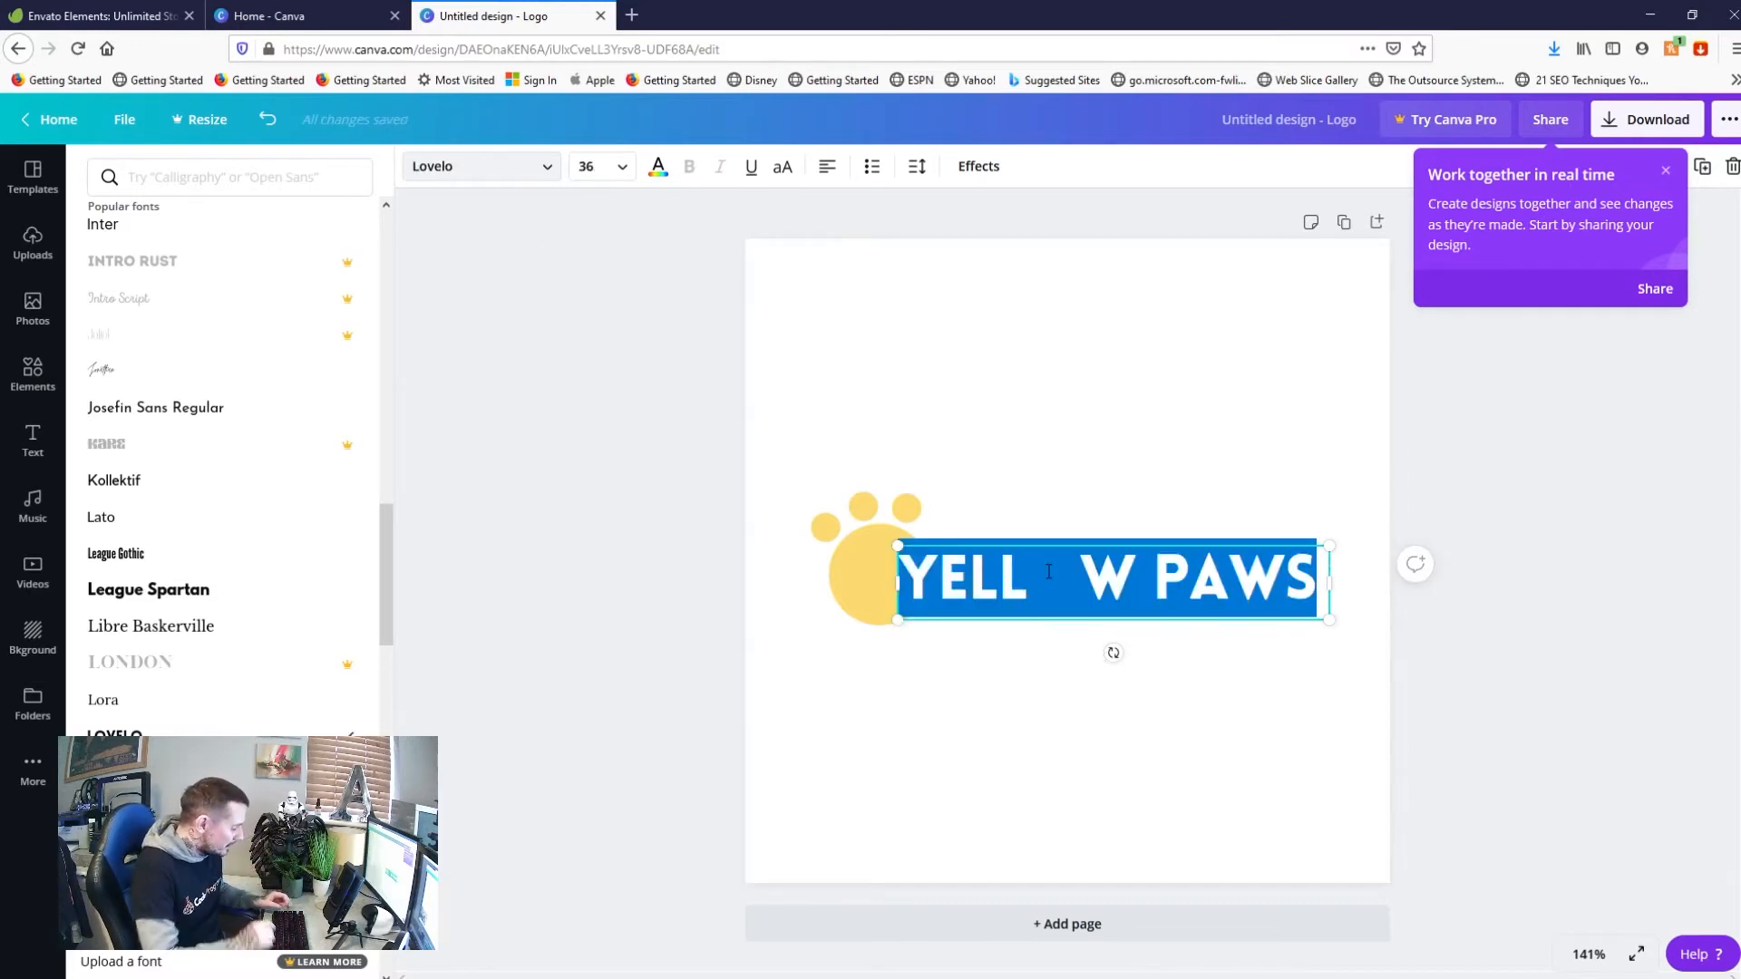
{"action": "type", "text": "PET"}
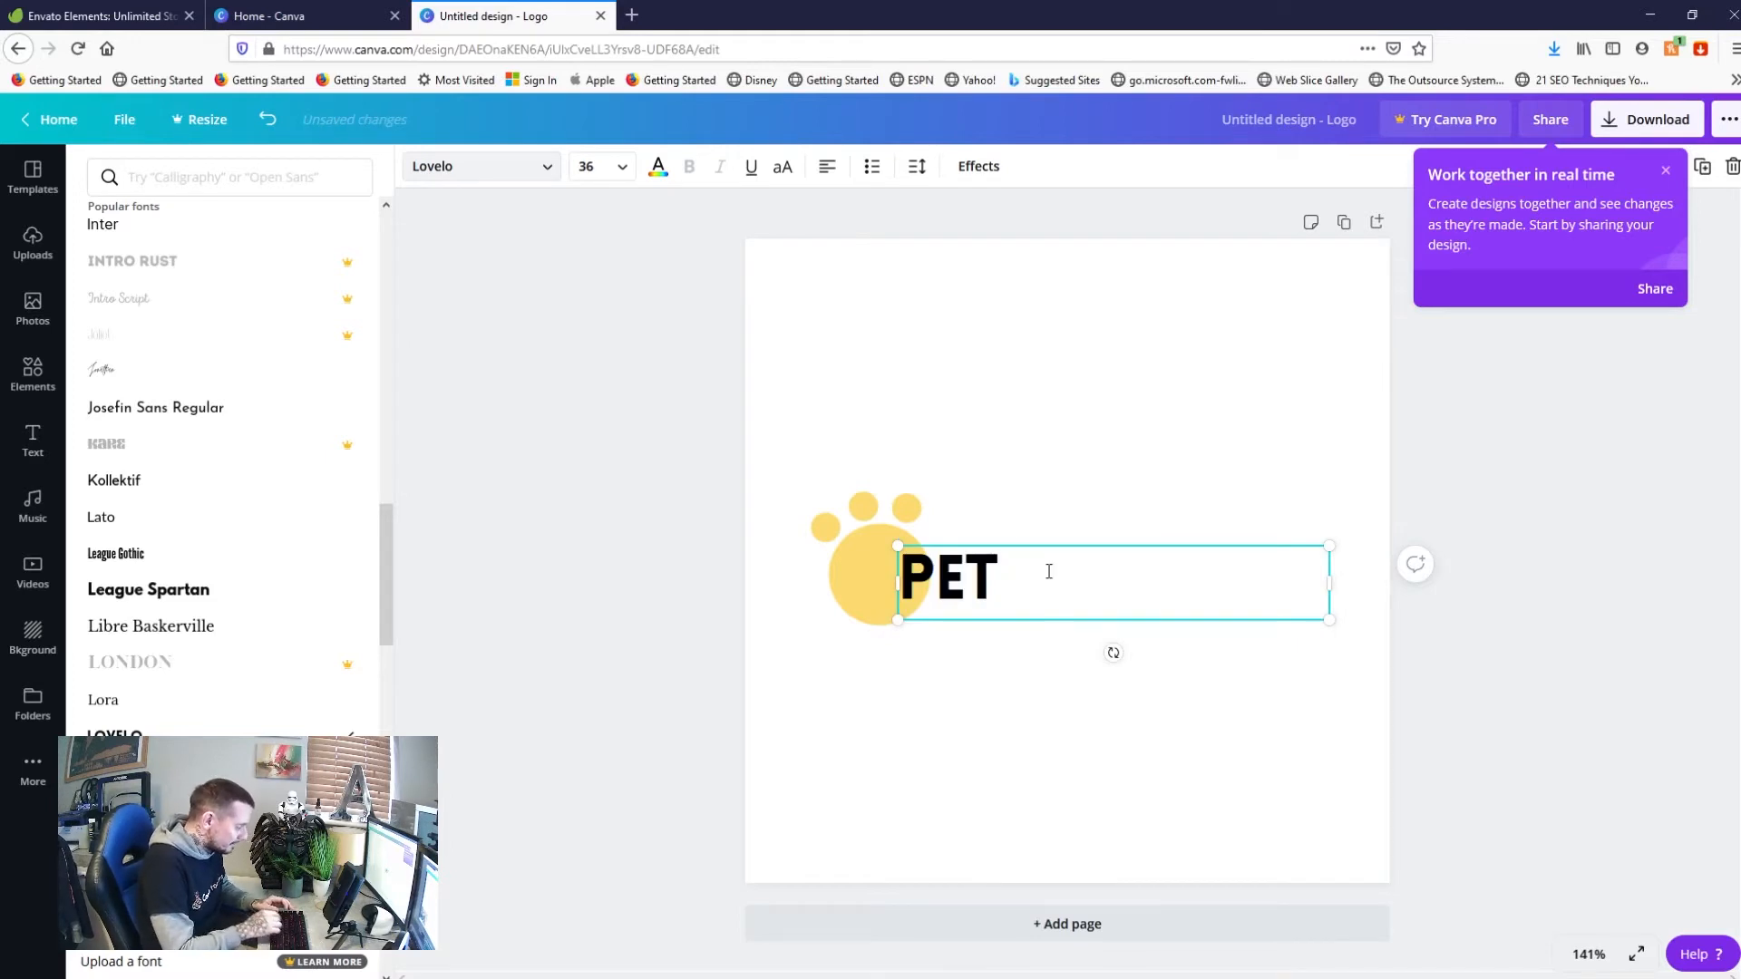
{"action": "type", "text": " F"}
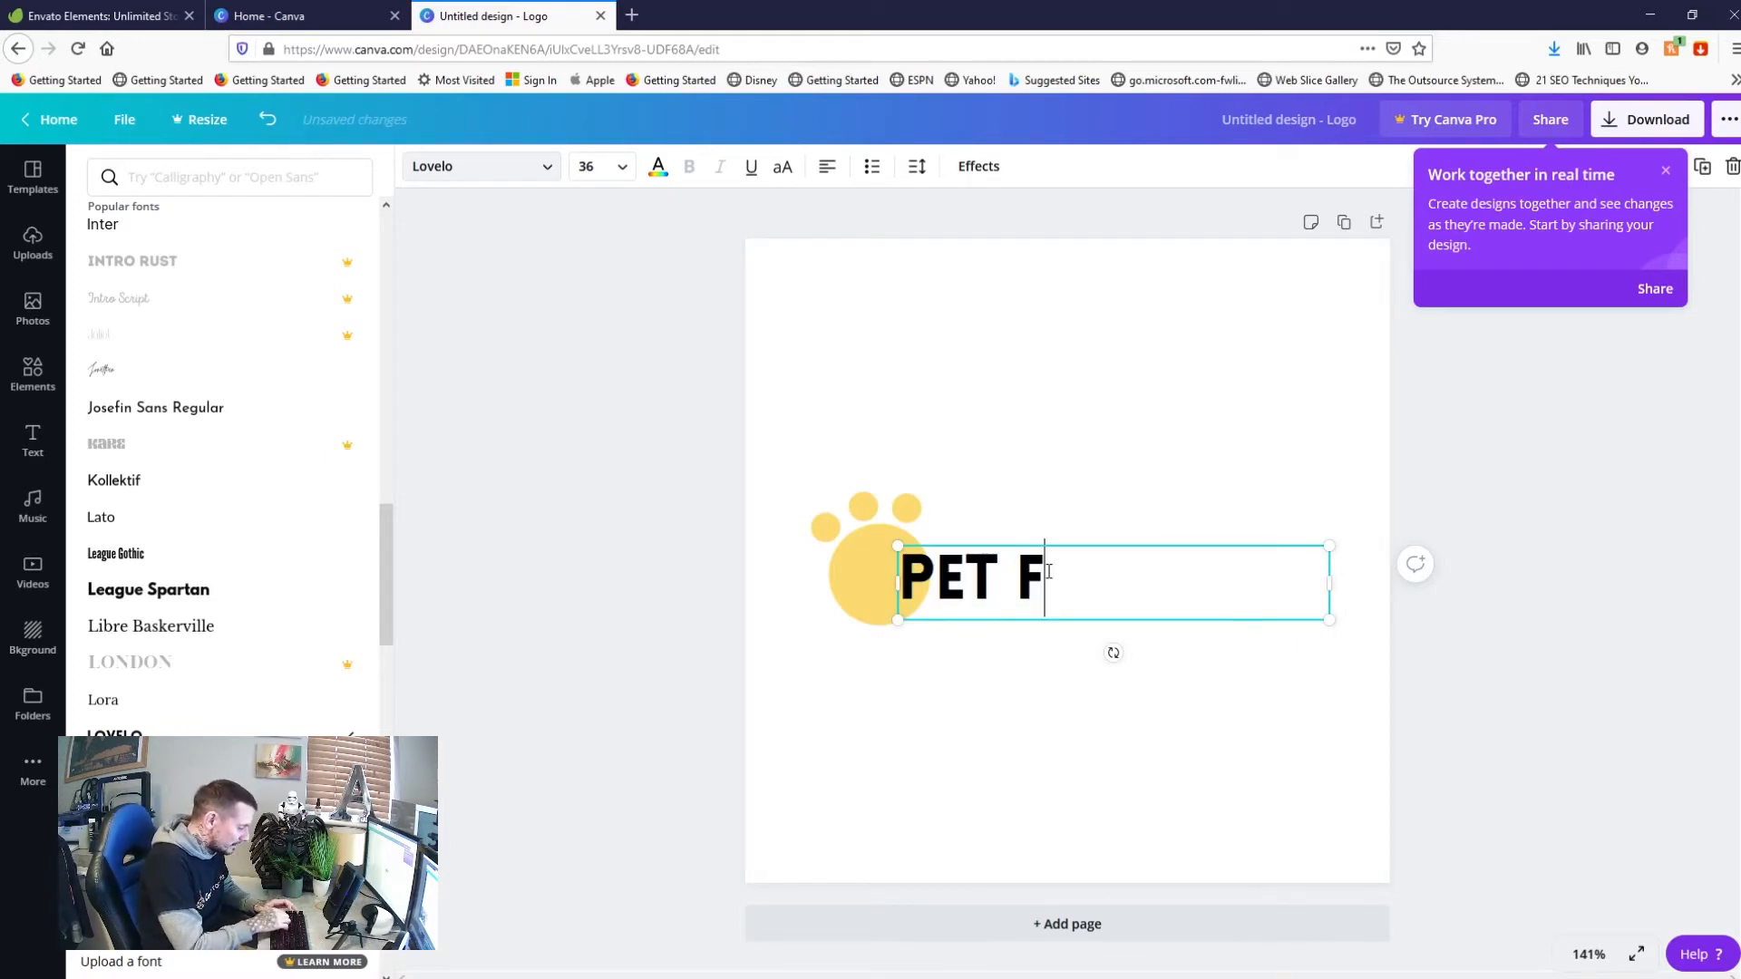
{"action": "type", "text": "WIENDS"}
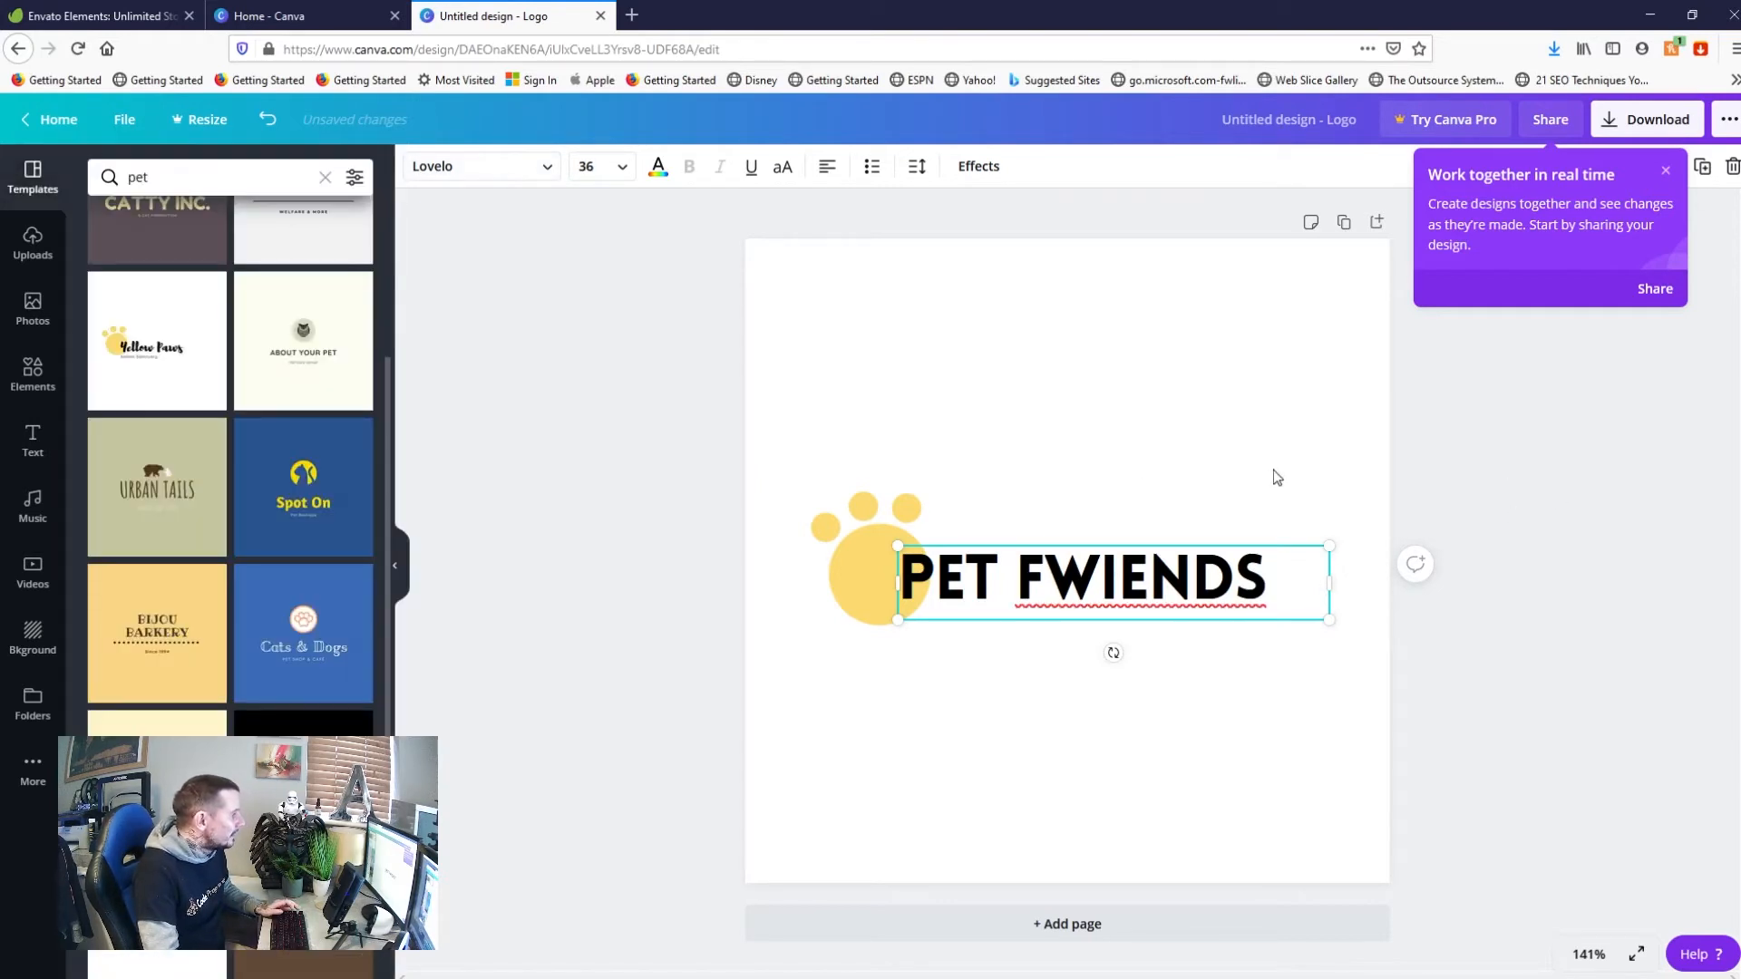
{"action": "double_click", "coordinate": [1195, 564]}
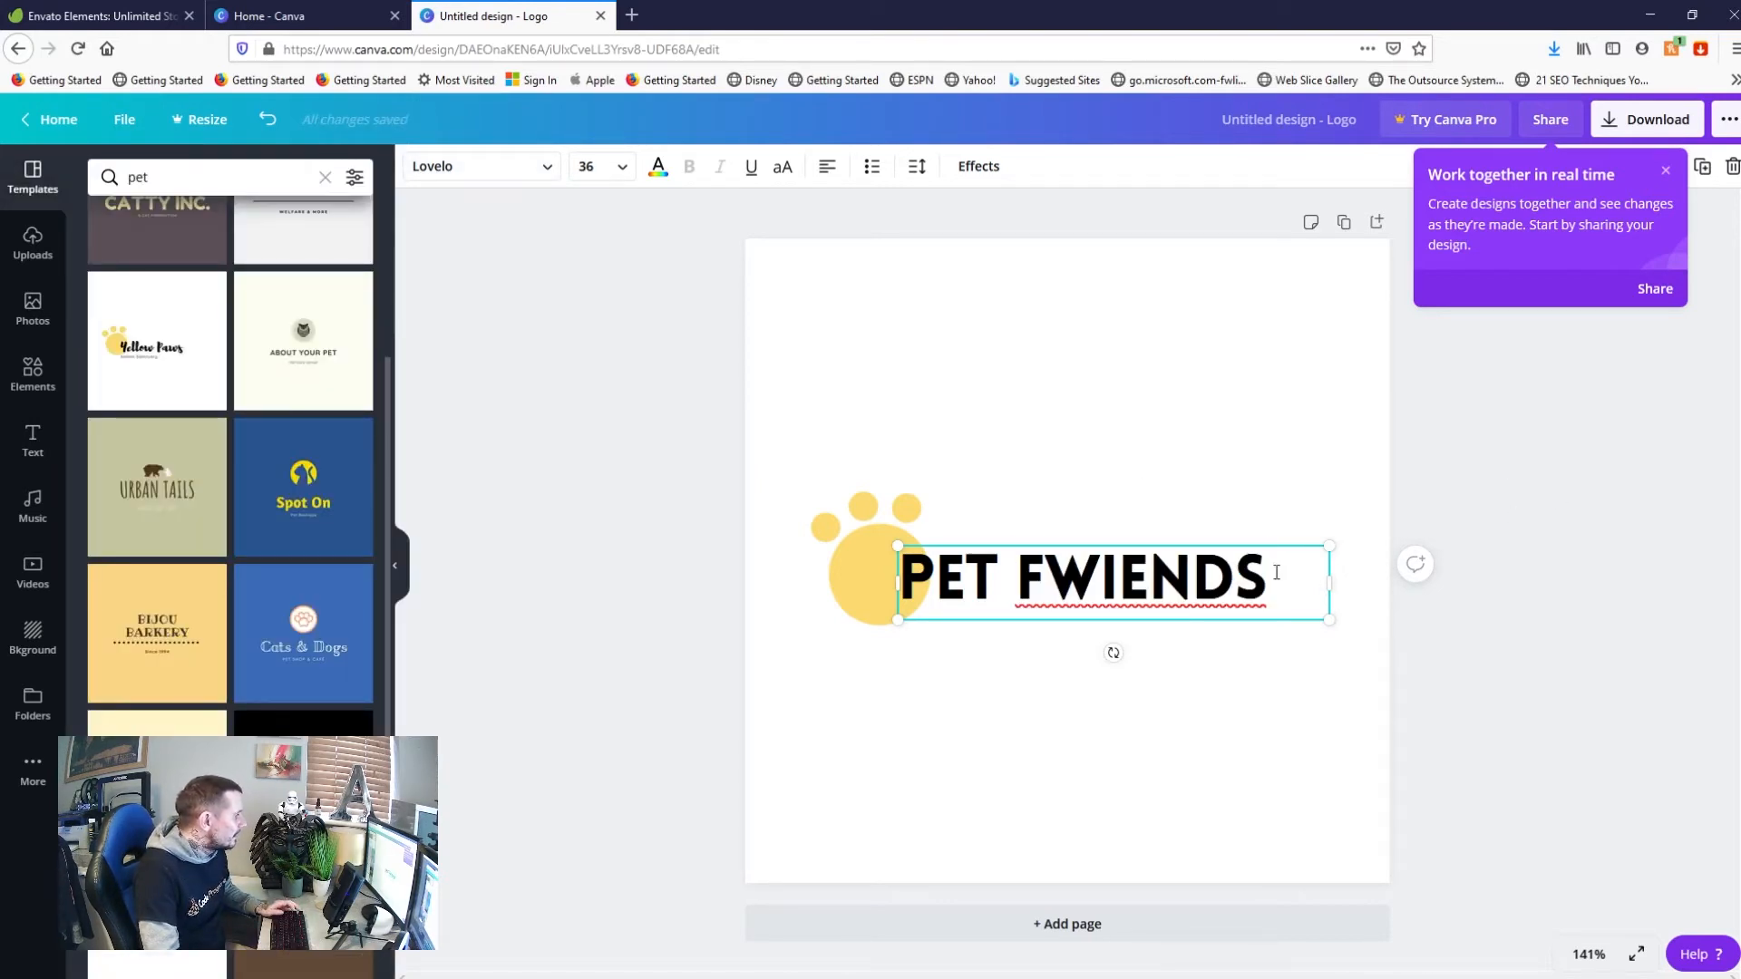
{"action": "left_click_drag", "start_coordinate": [1275, 573], "coordinate": [907, 590]}
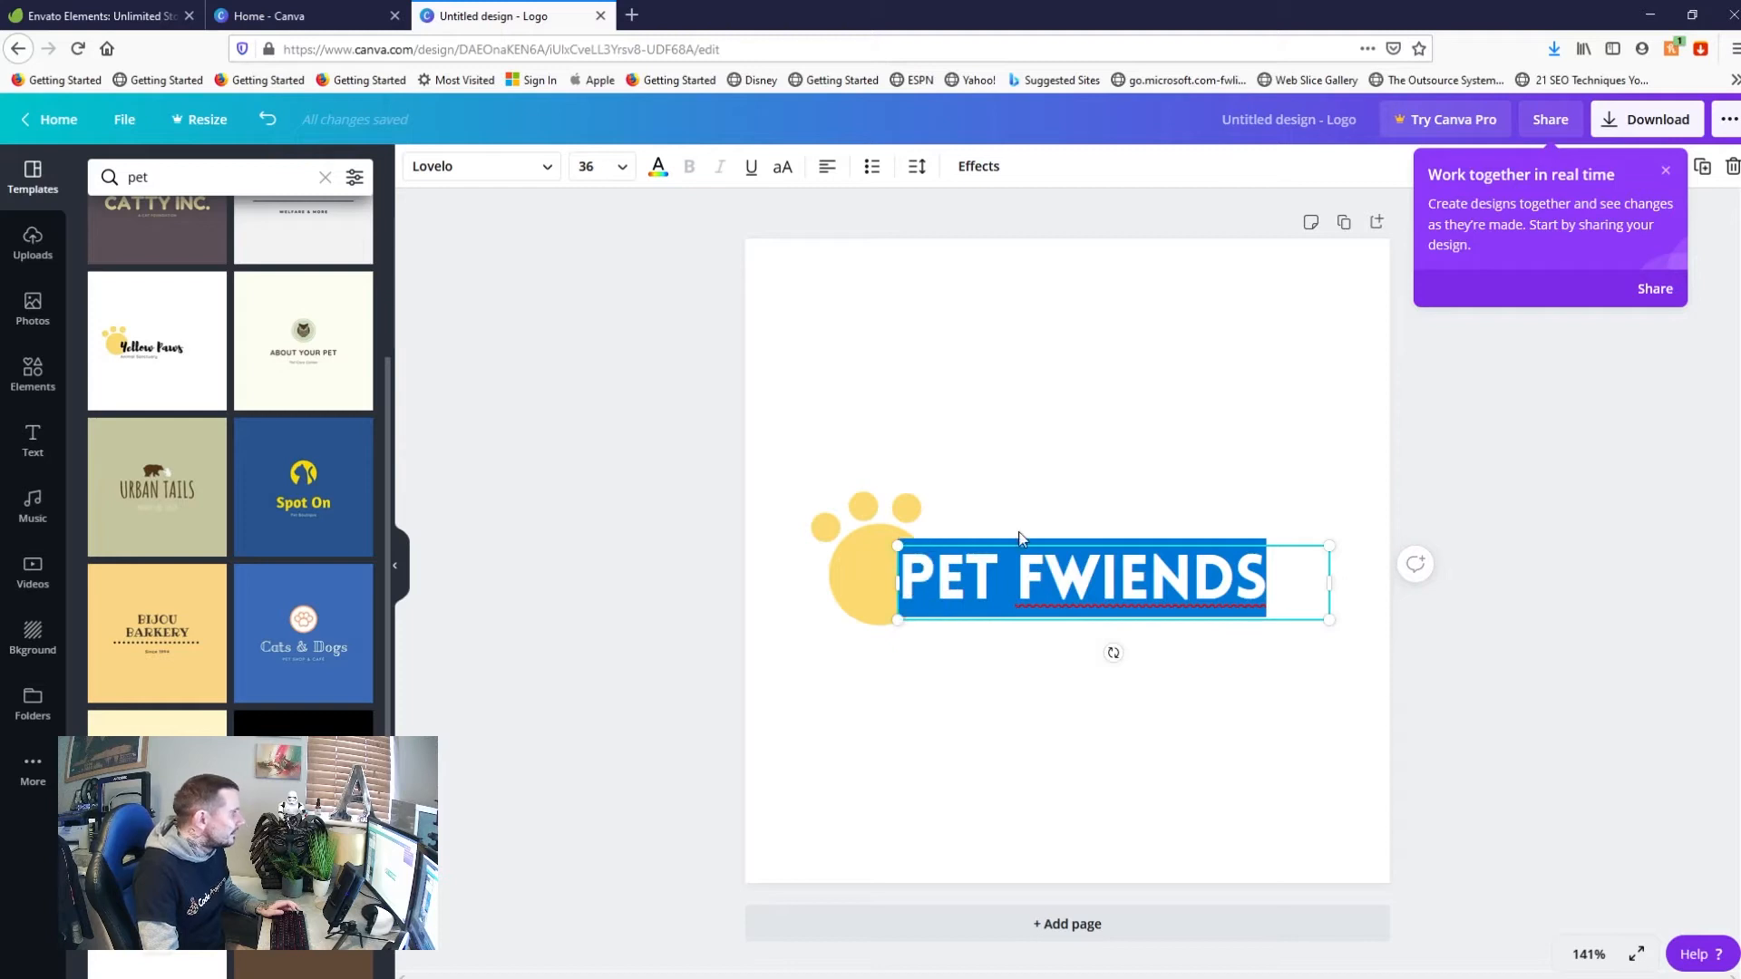
Dismiss the real-time collaboration tip, open the logo's download options and view the Canva Pro offer for a transparent background
{"action": "left_click", "coordinate": [1623, 122]}
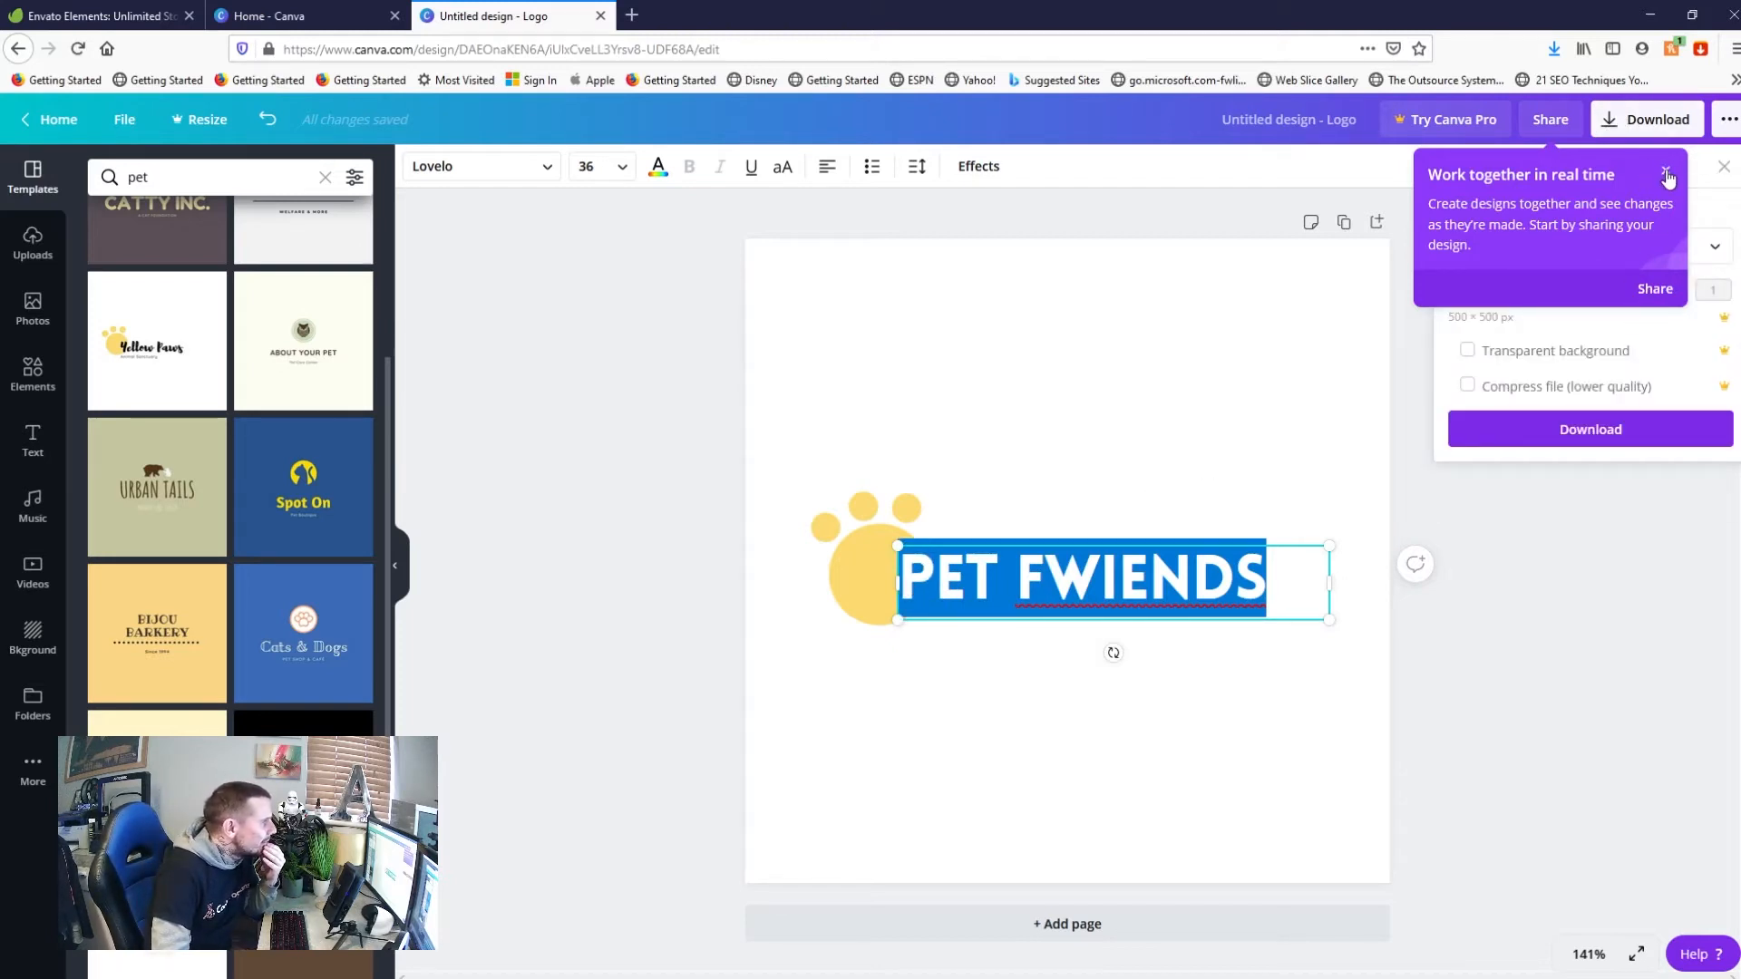
{"action": "left_click", "coordinate": [1666, 174]}
{"action": "left_click", "coordinate": [1632, 120]}
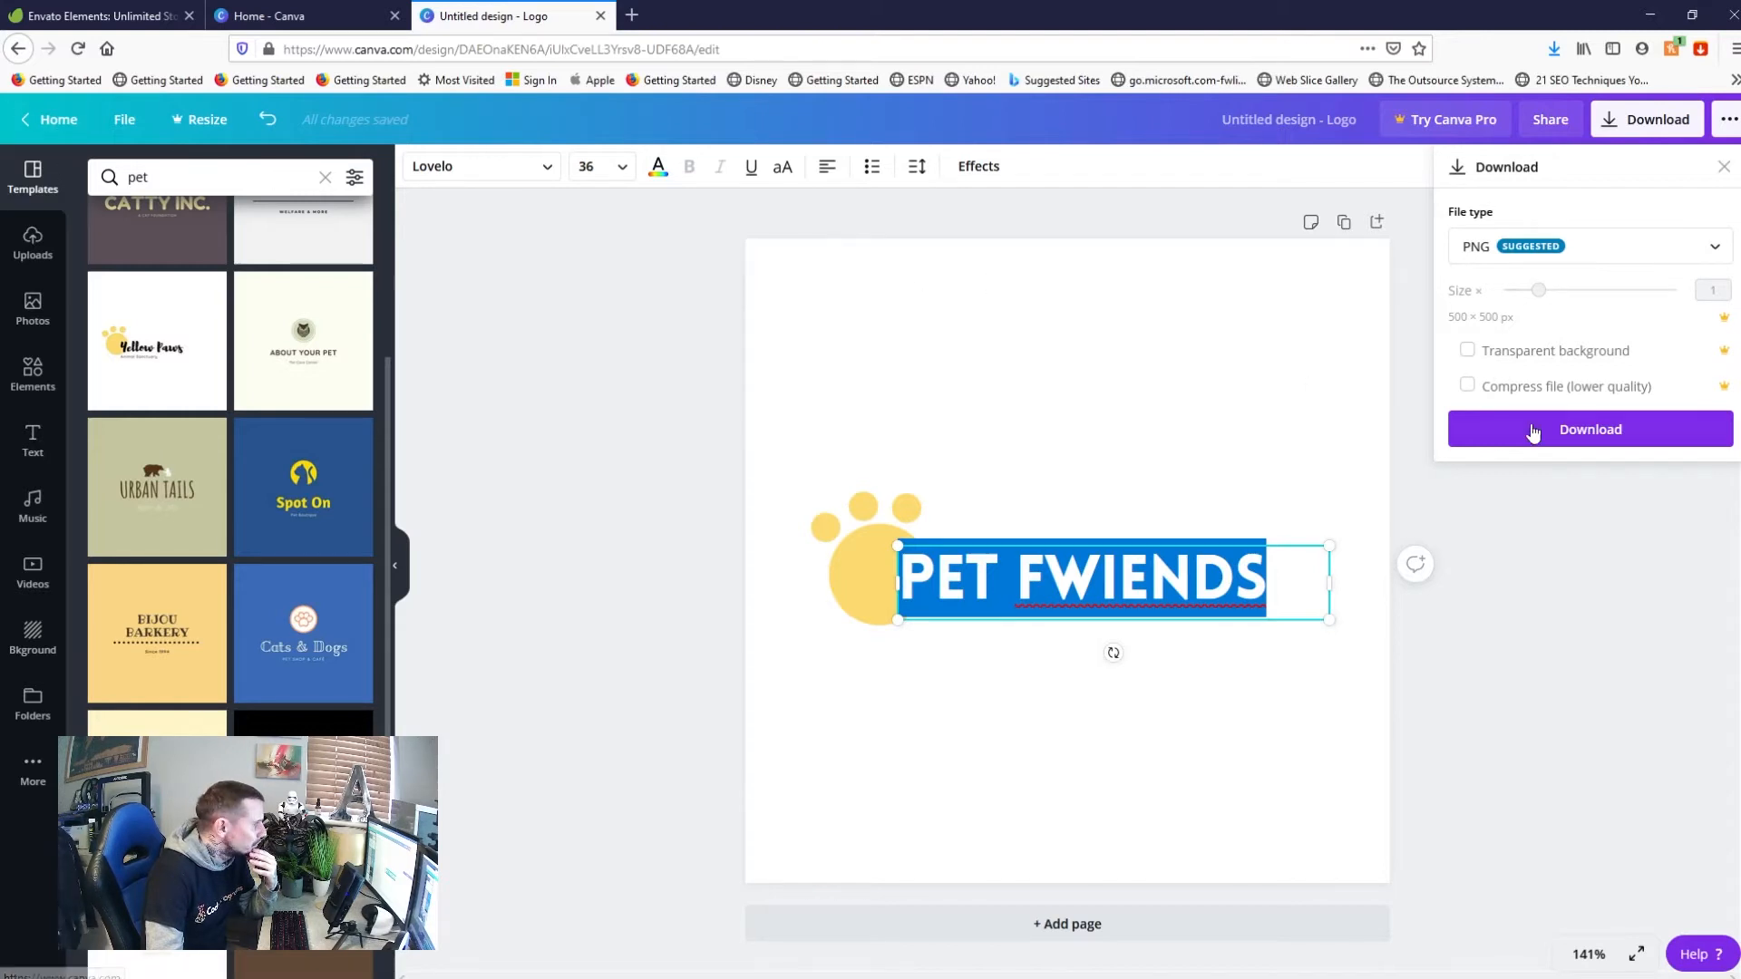
{"action": "left_click", "coordinate": [1723, 351]}
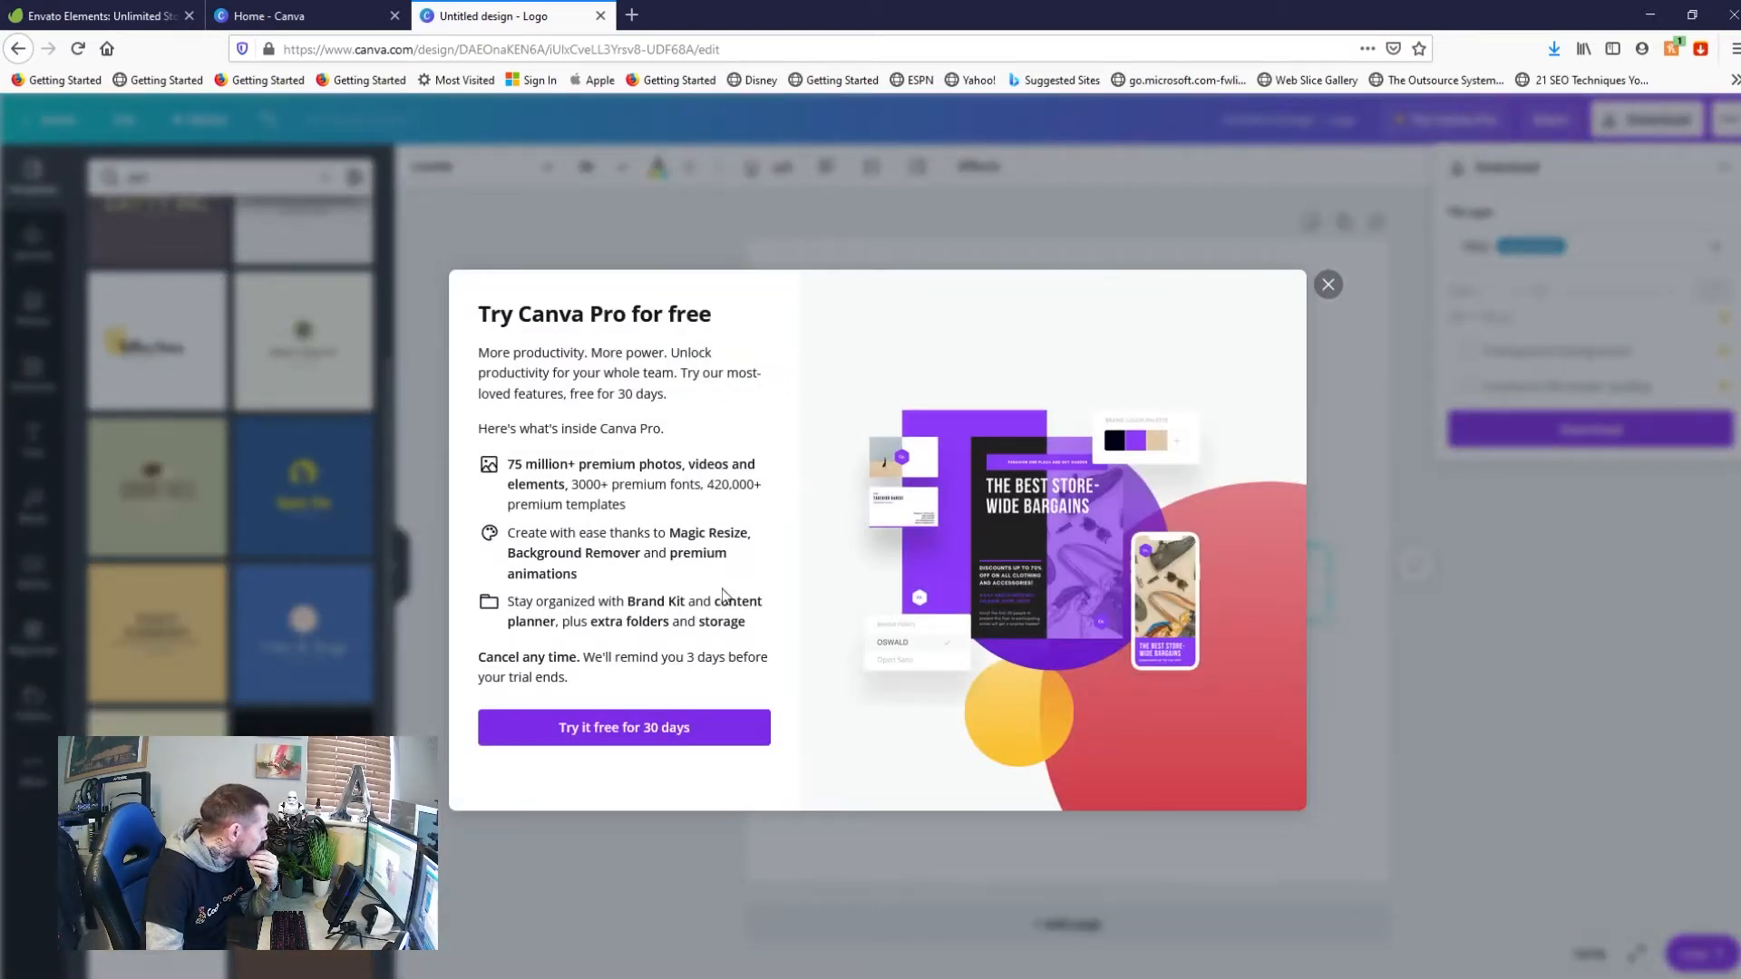
View the yearly and monthly plans of the Canva Pro free trial and close the offer
{"action": "left_click", "coordinate": [620, 730]}
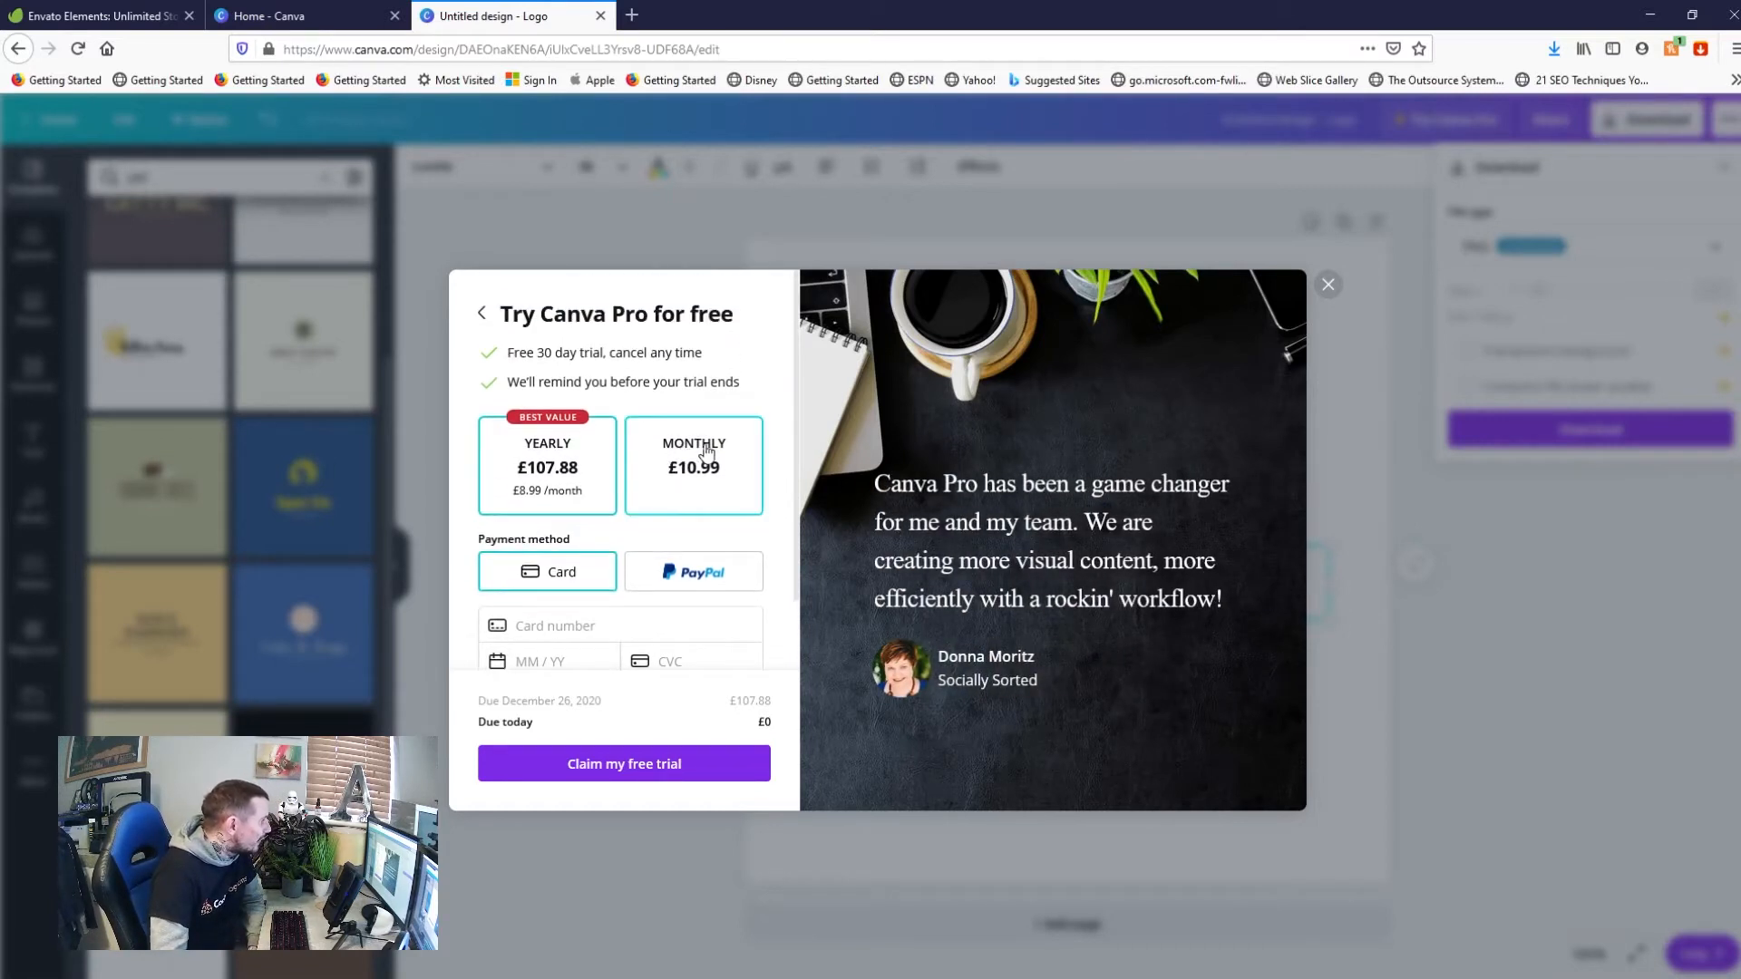
{"action": "left_click", "coordinate": [1327, 286]}
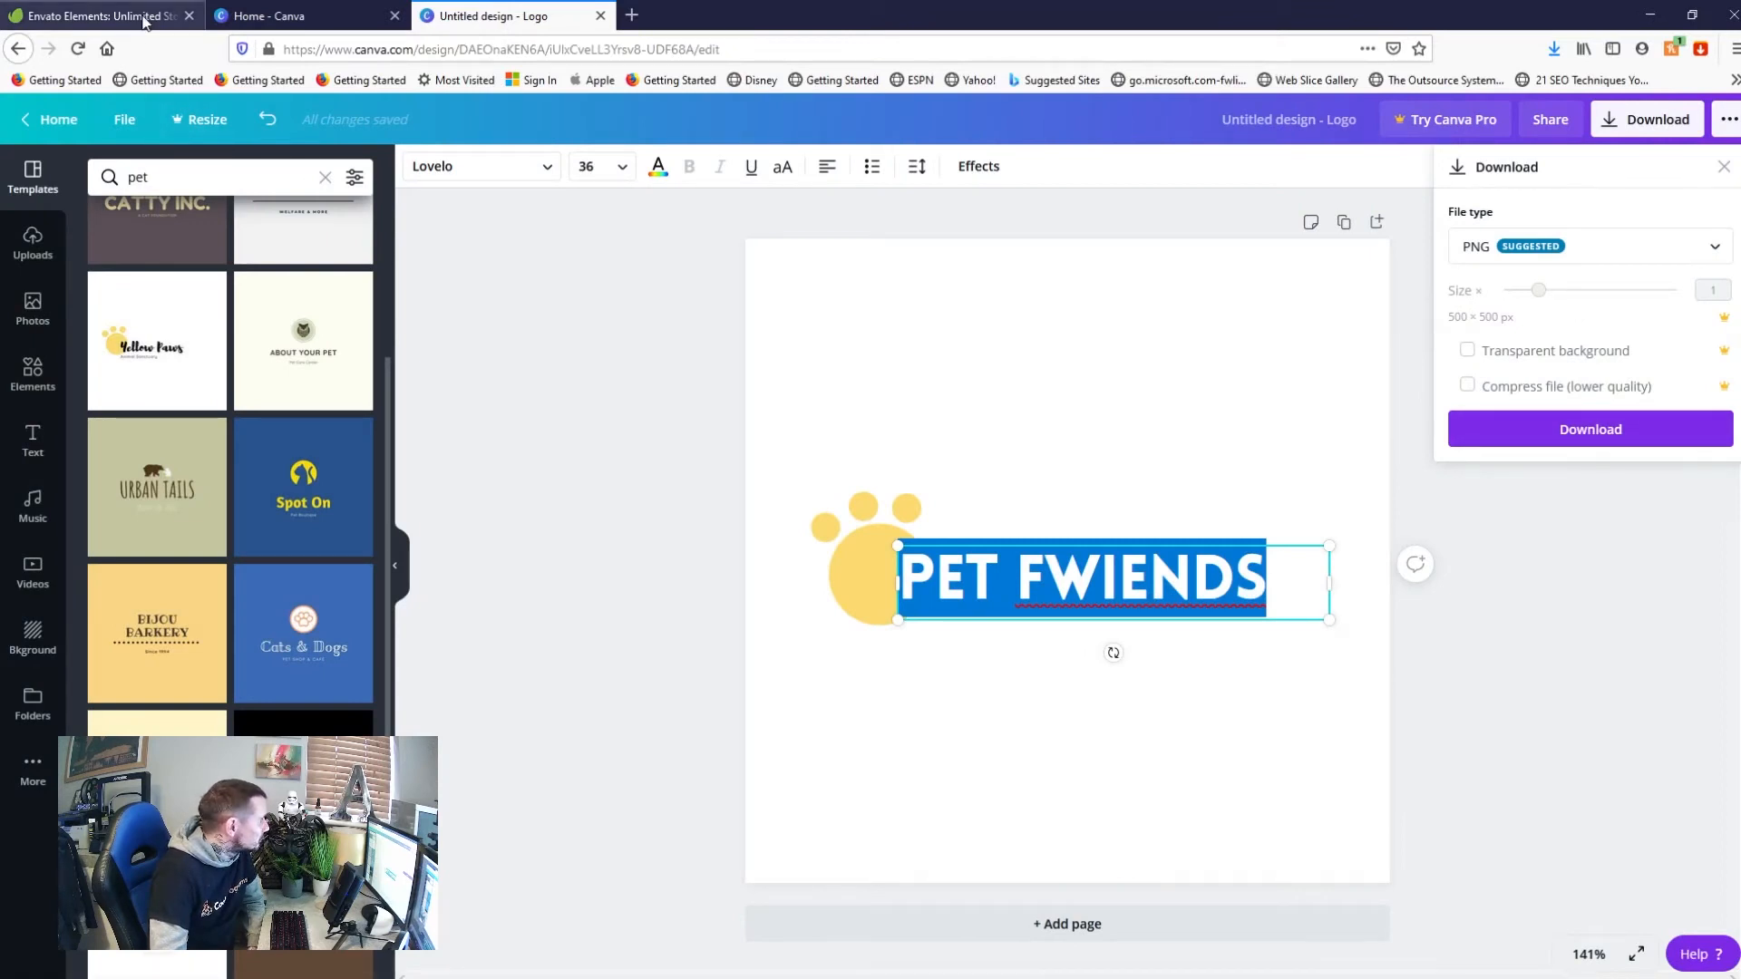
Look over the Envato Elements home page and return to the logo design
{"action": "left_click", "coordinate": [146, 25]}
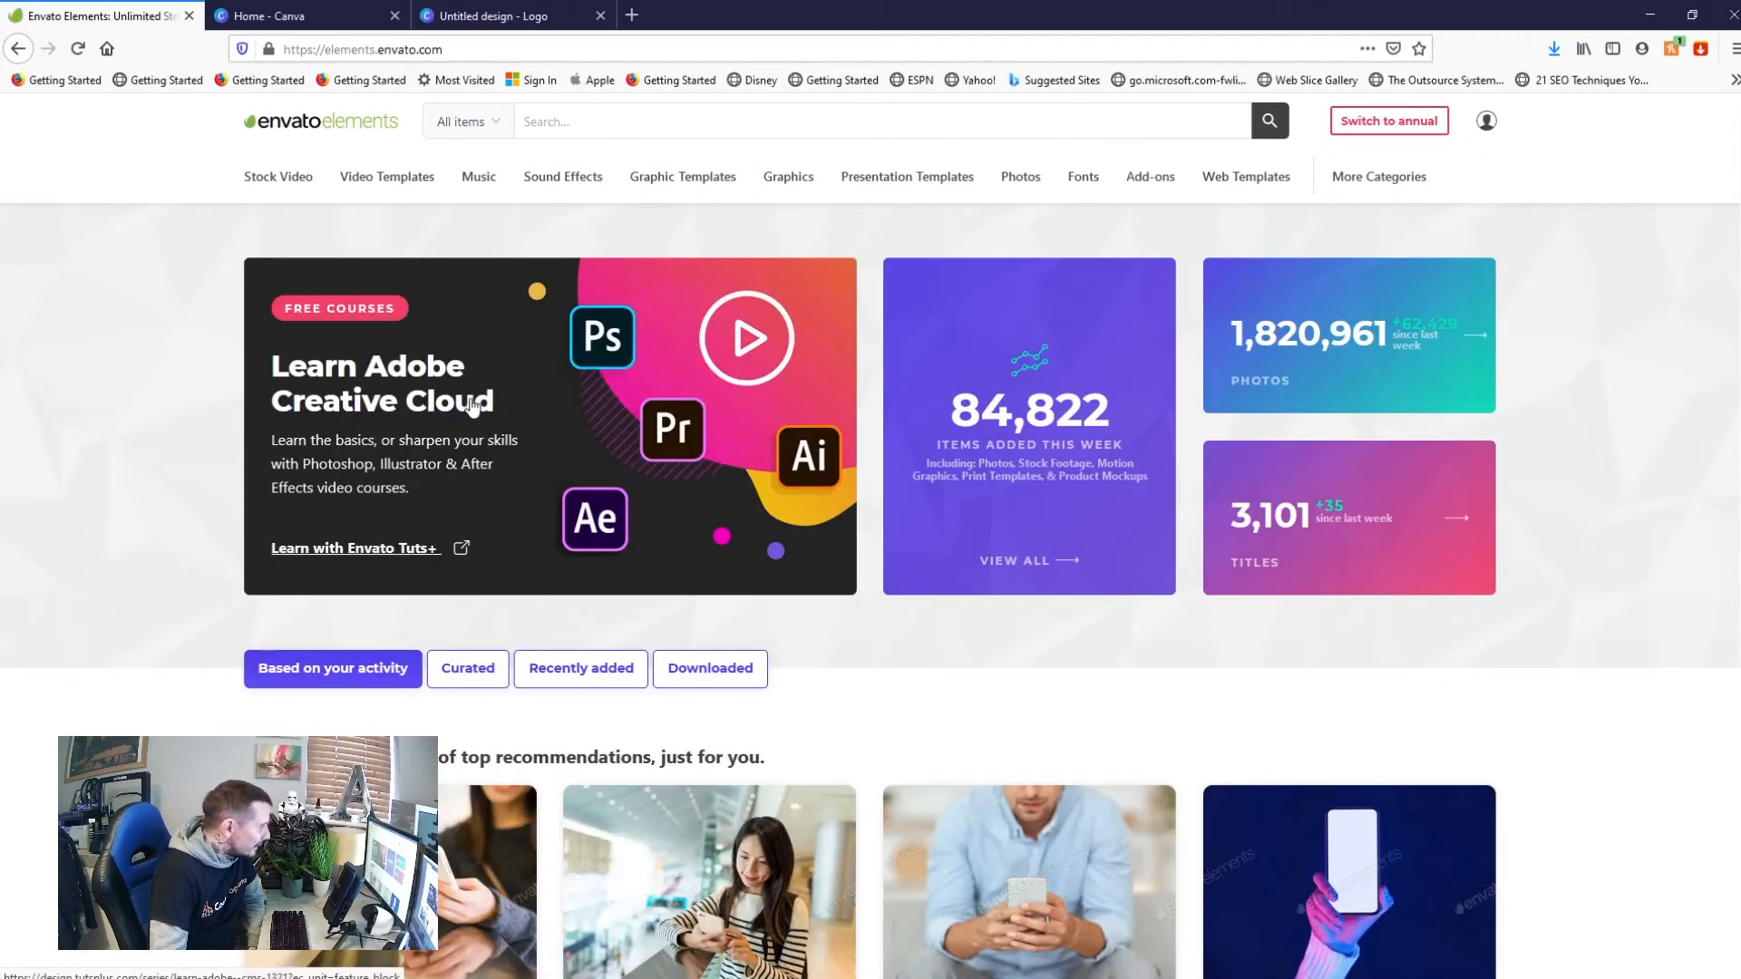
{"action": "scroll", "coordinate": [462, 399], "scroll_direction": "down", "scroll_amount": 2}
{"action": "scroll", "coordinate": [459, 389], "scroll_direction": "up", "scroll_amount": 2}
{"action": "left_click", "coordinate": [464, 11]}
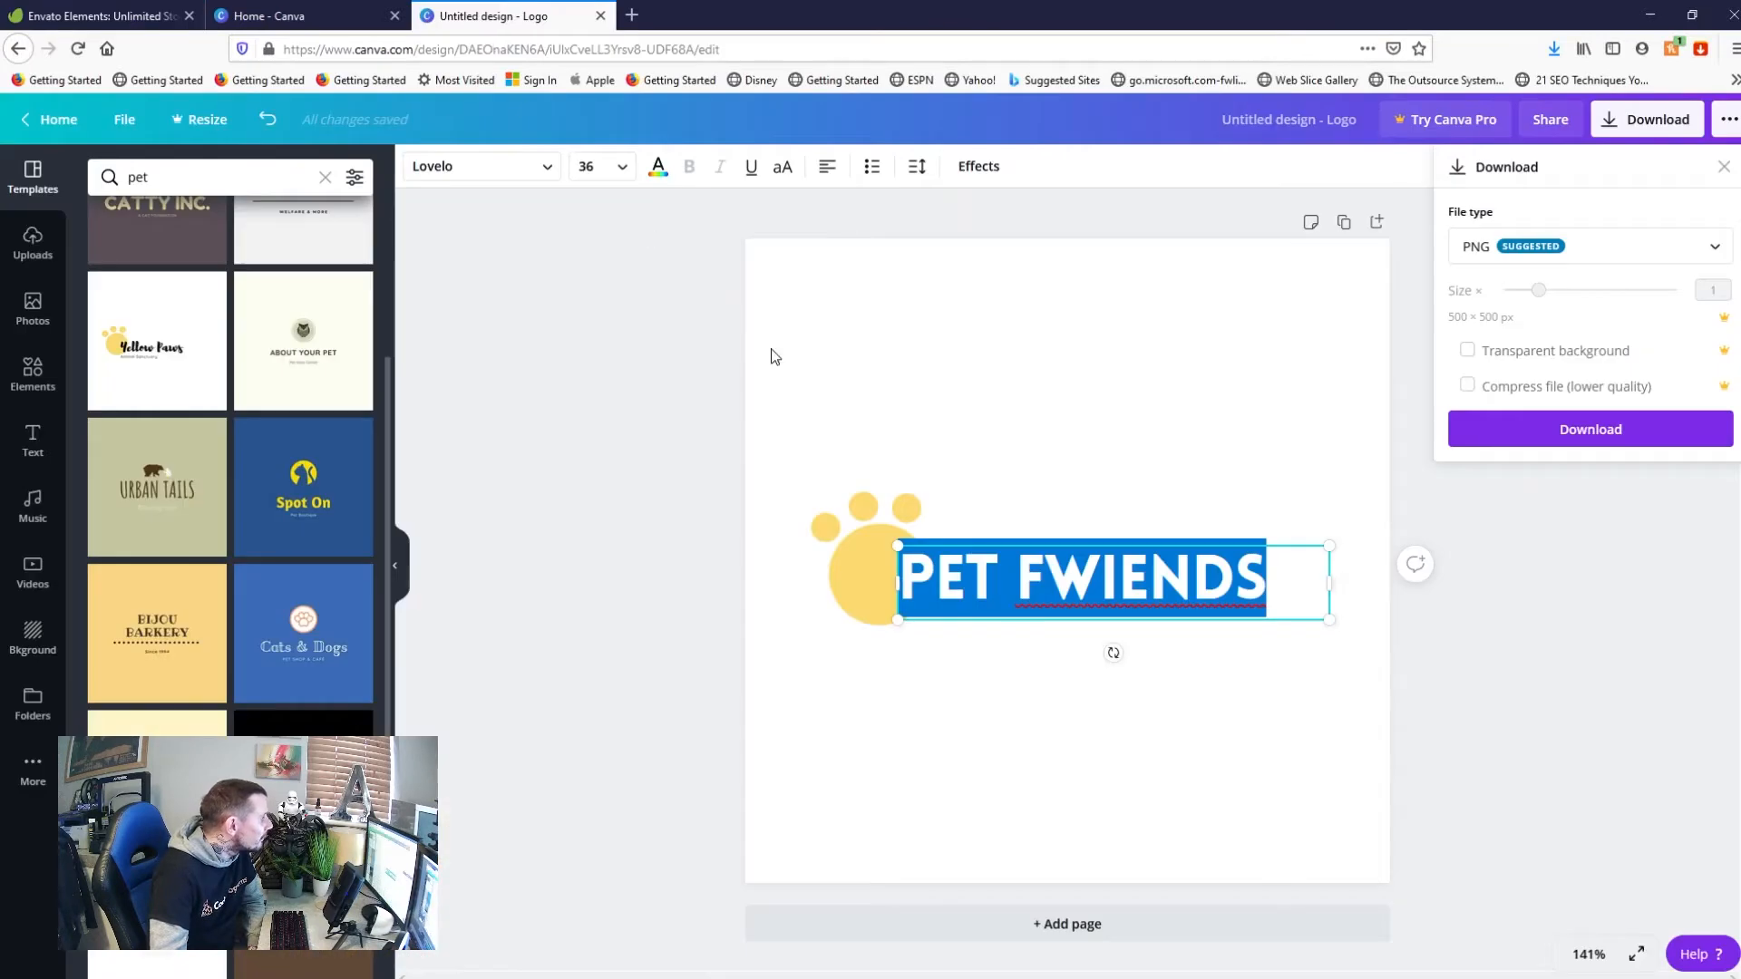
Close the download options, select the yellow paw graphic and open its colour choices
{"action": "left_click", "coordinate": [1351, 494]}
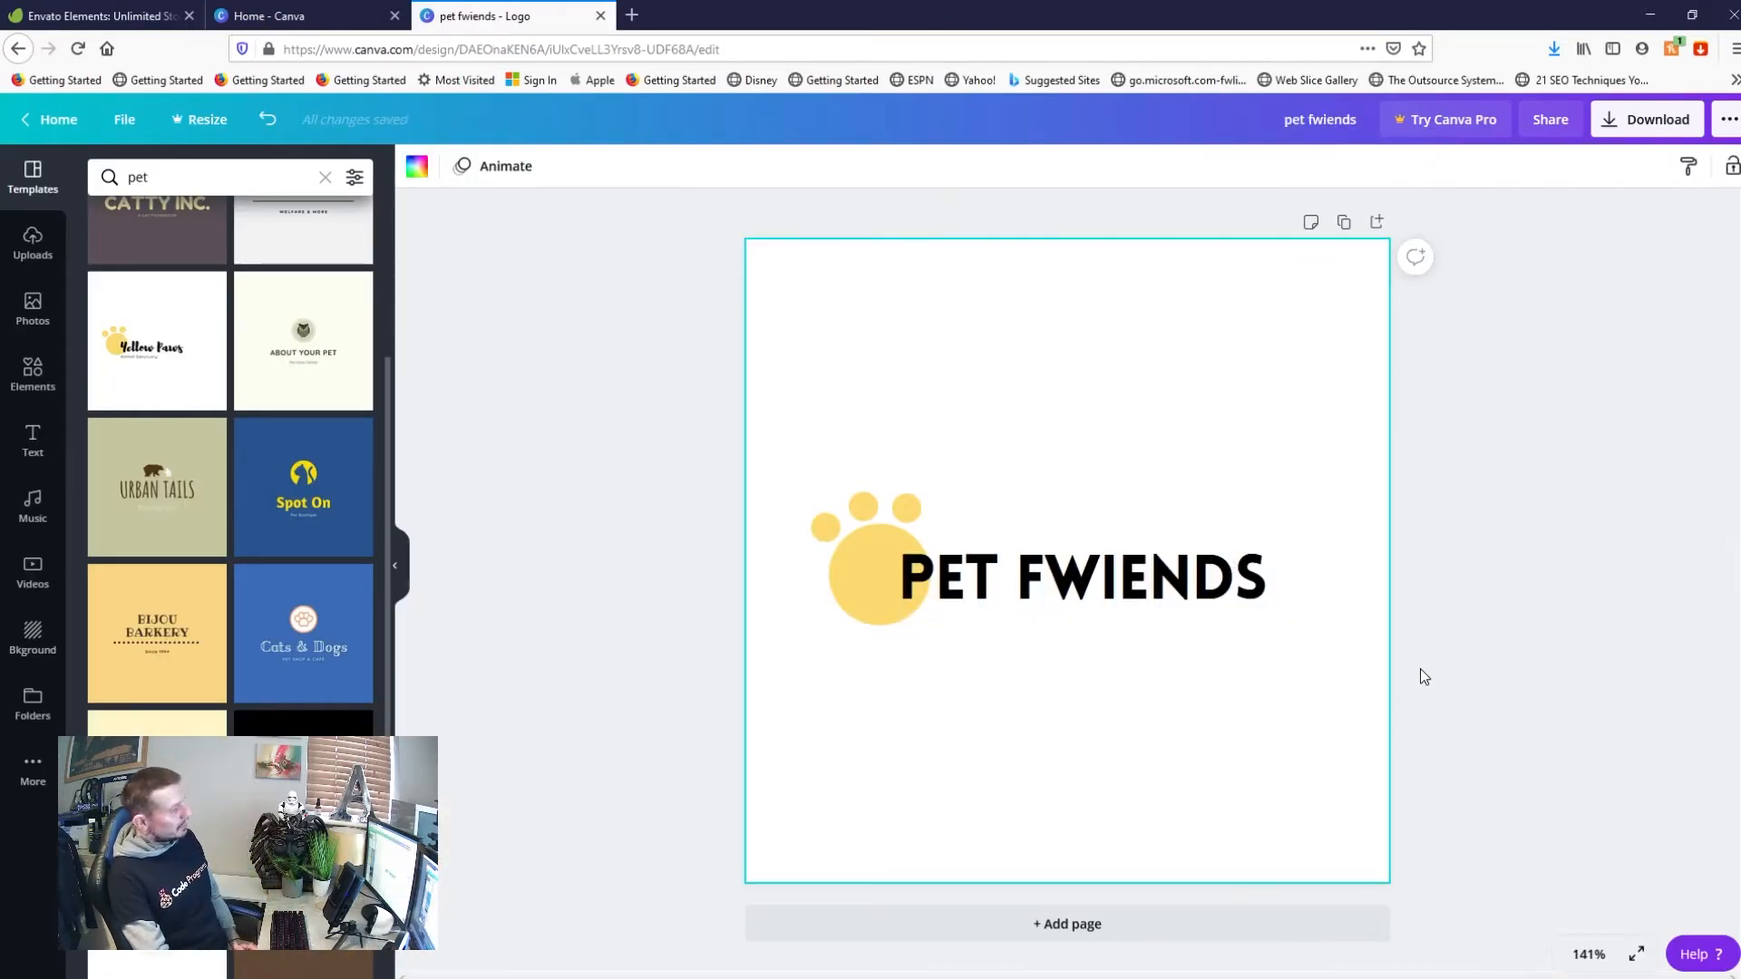
{"action": "left_click", "coordinate": [859, 560]}
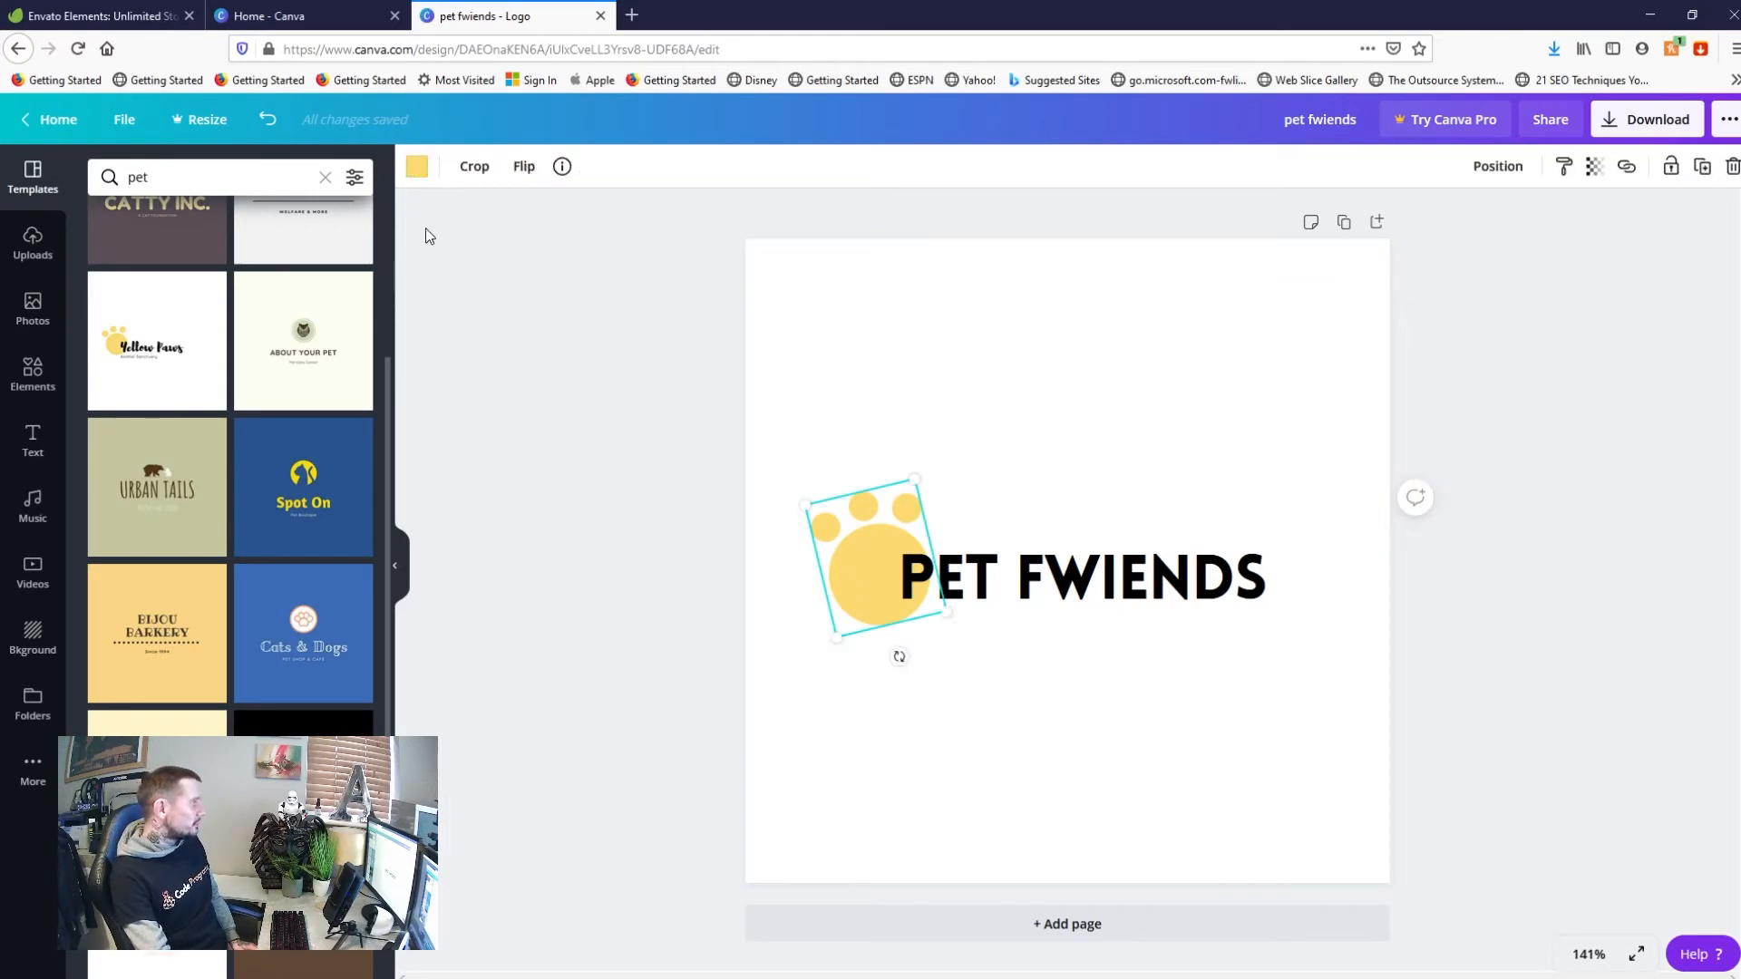
{"action": "left_click", "coordinate": [414, 166]}
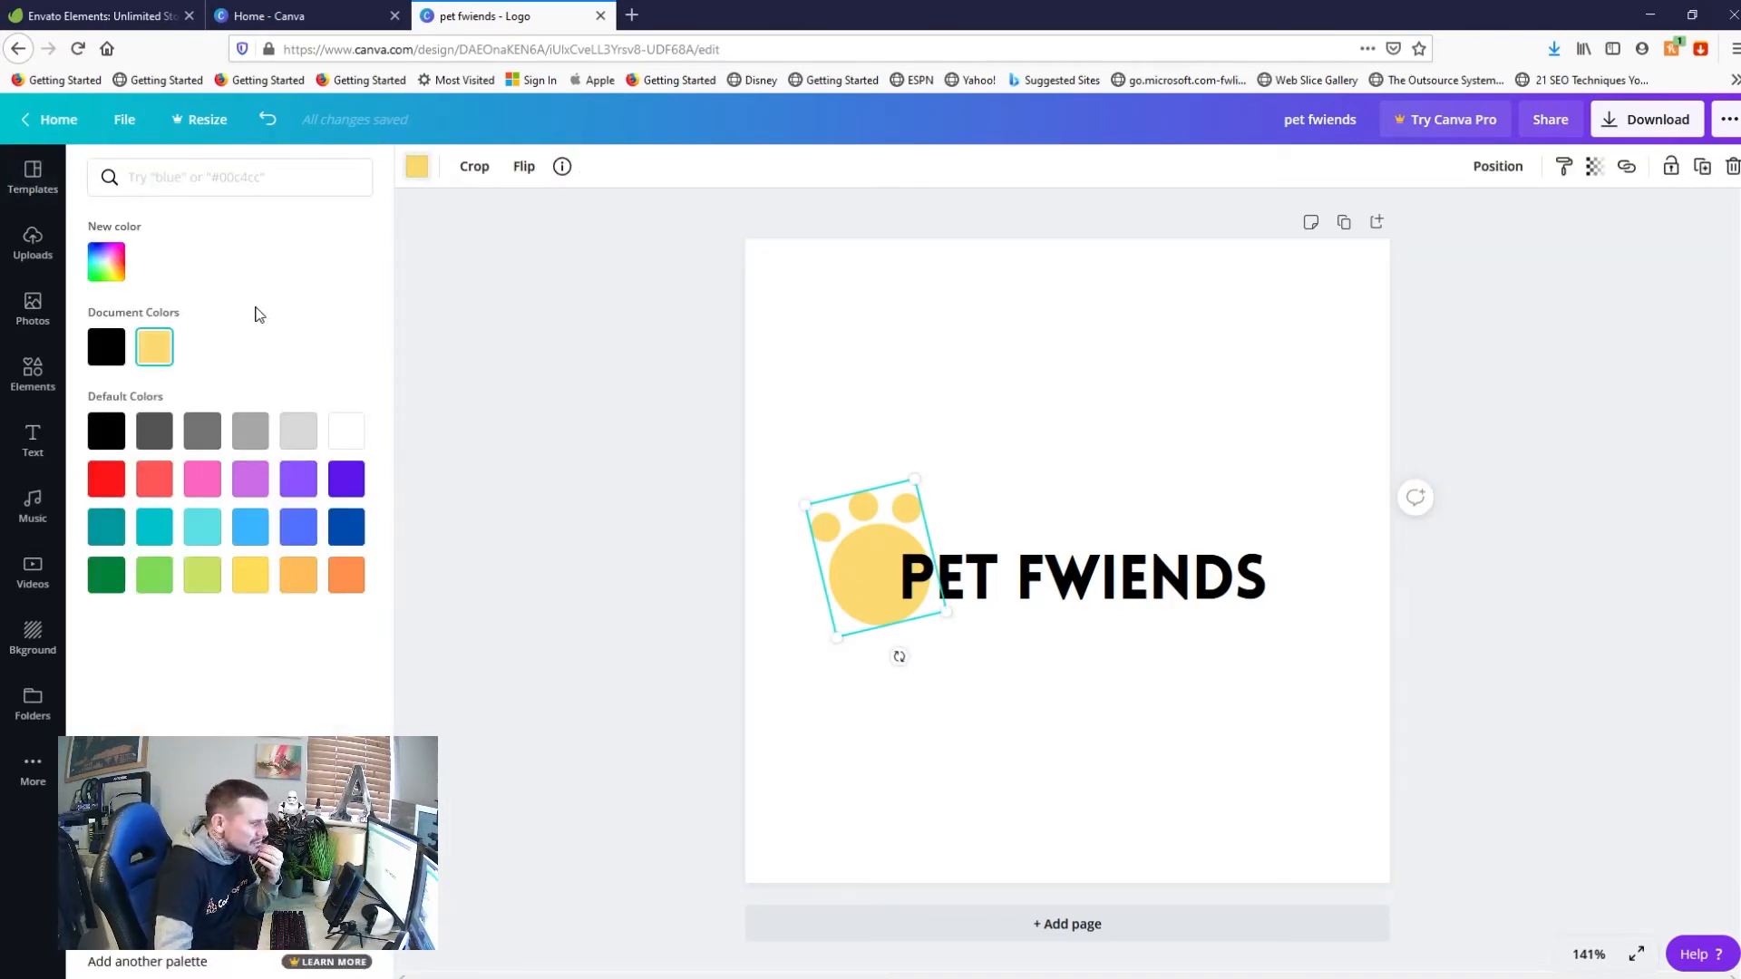
Open google.com in a new browser tab
{"action": "left_click", "coordinate": [632, 15]}
{"action": "left_click", "coordinate": [632, 51]}
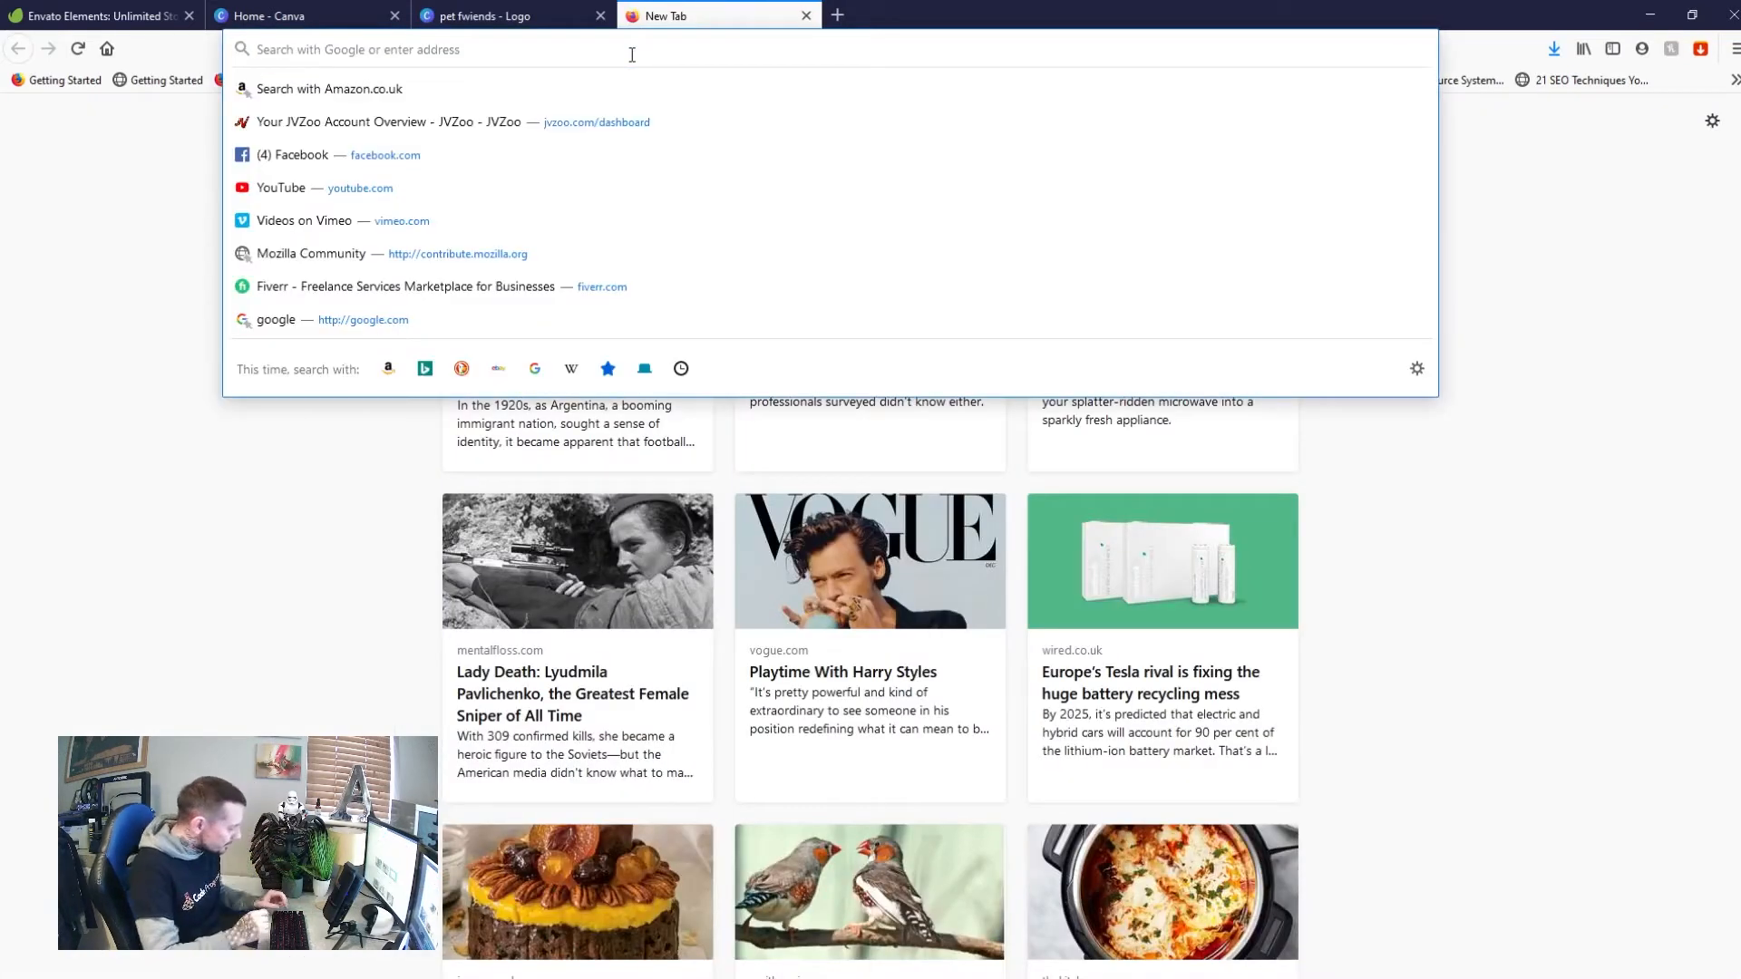
{"action": "type", "text": "google.com"}
{"action": "key", "text": "Return"}
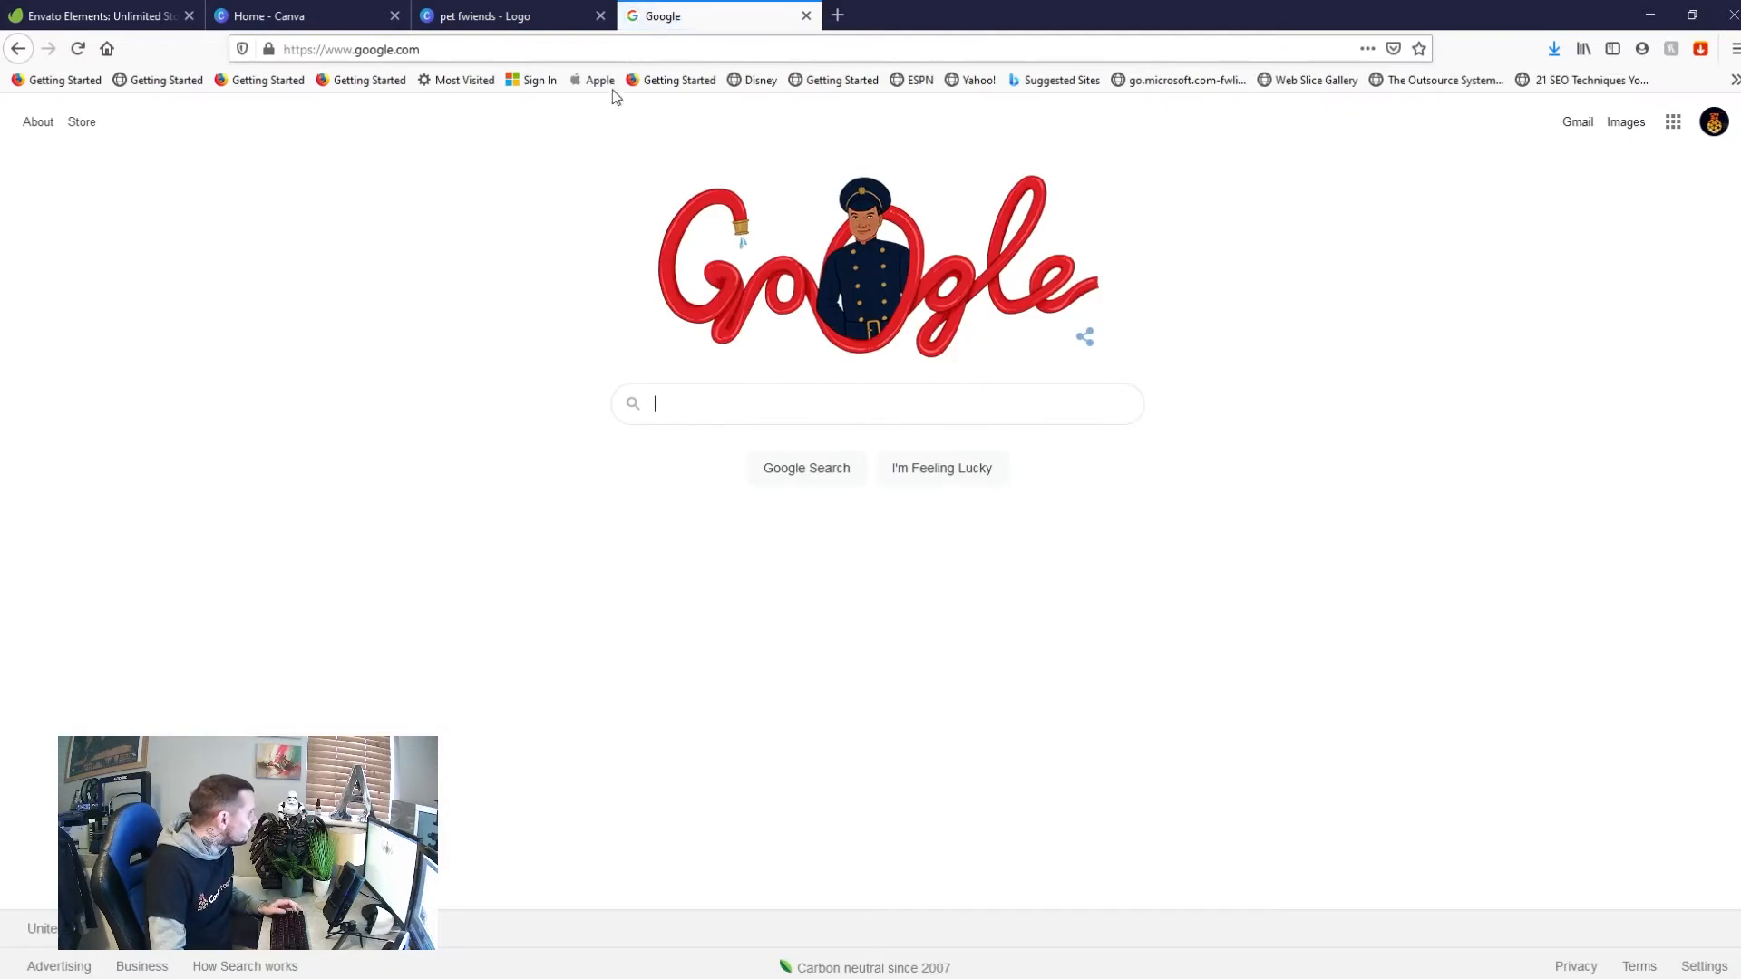
Search Google for "brand colour palette" and look through the results
{"action": "type", "text": "colo"}
{"action": "key", "text": "BackSpace"}
{"action": "key", "text": "BackSpace"}
{"action": "key", "text": "BackSpace"}
{"action": "key", "text": "BackSpace"}
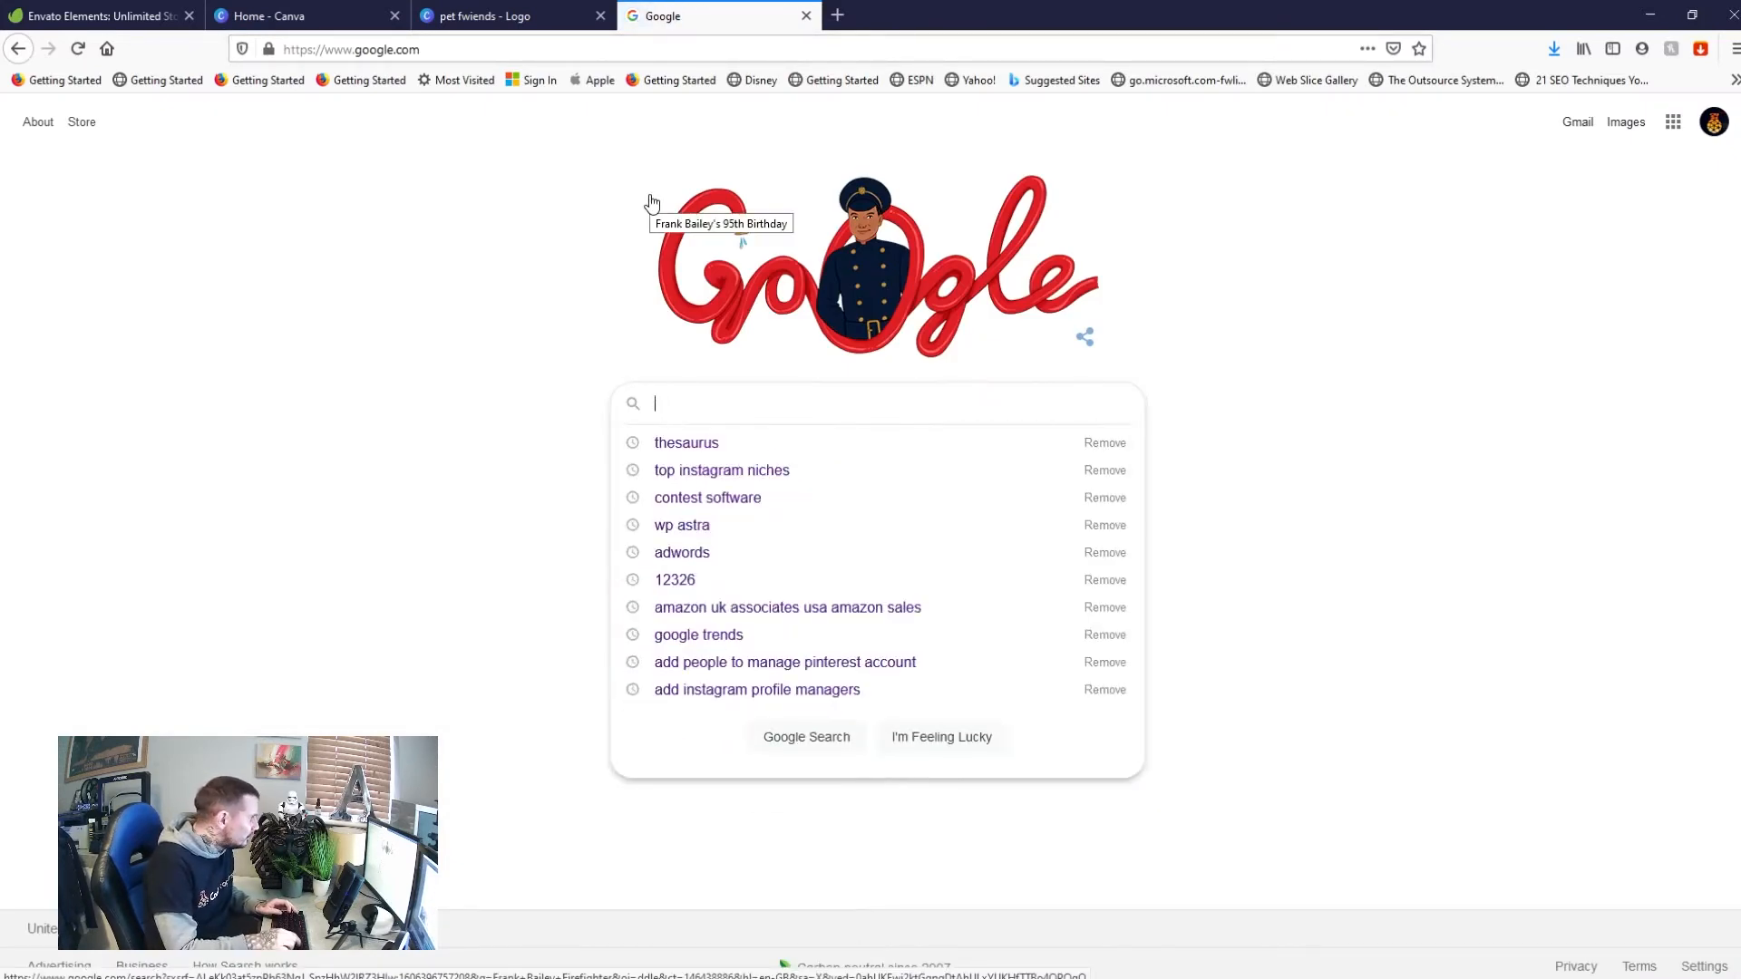
{"action": "type", "text": "brand"}
{"action": "key", "text": "BackSpace"}
{"action": "key", "text": "BackSpace"}
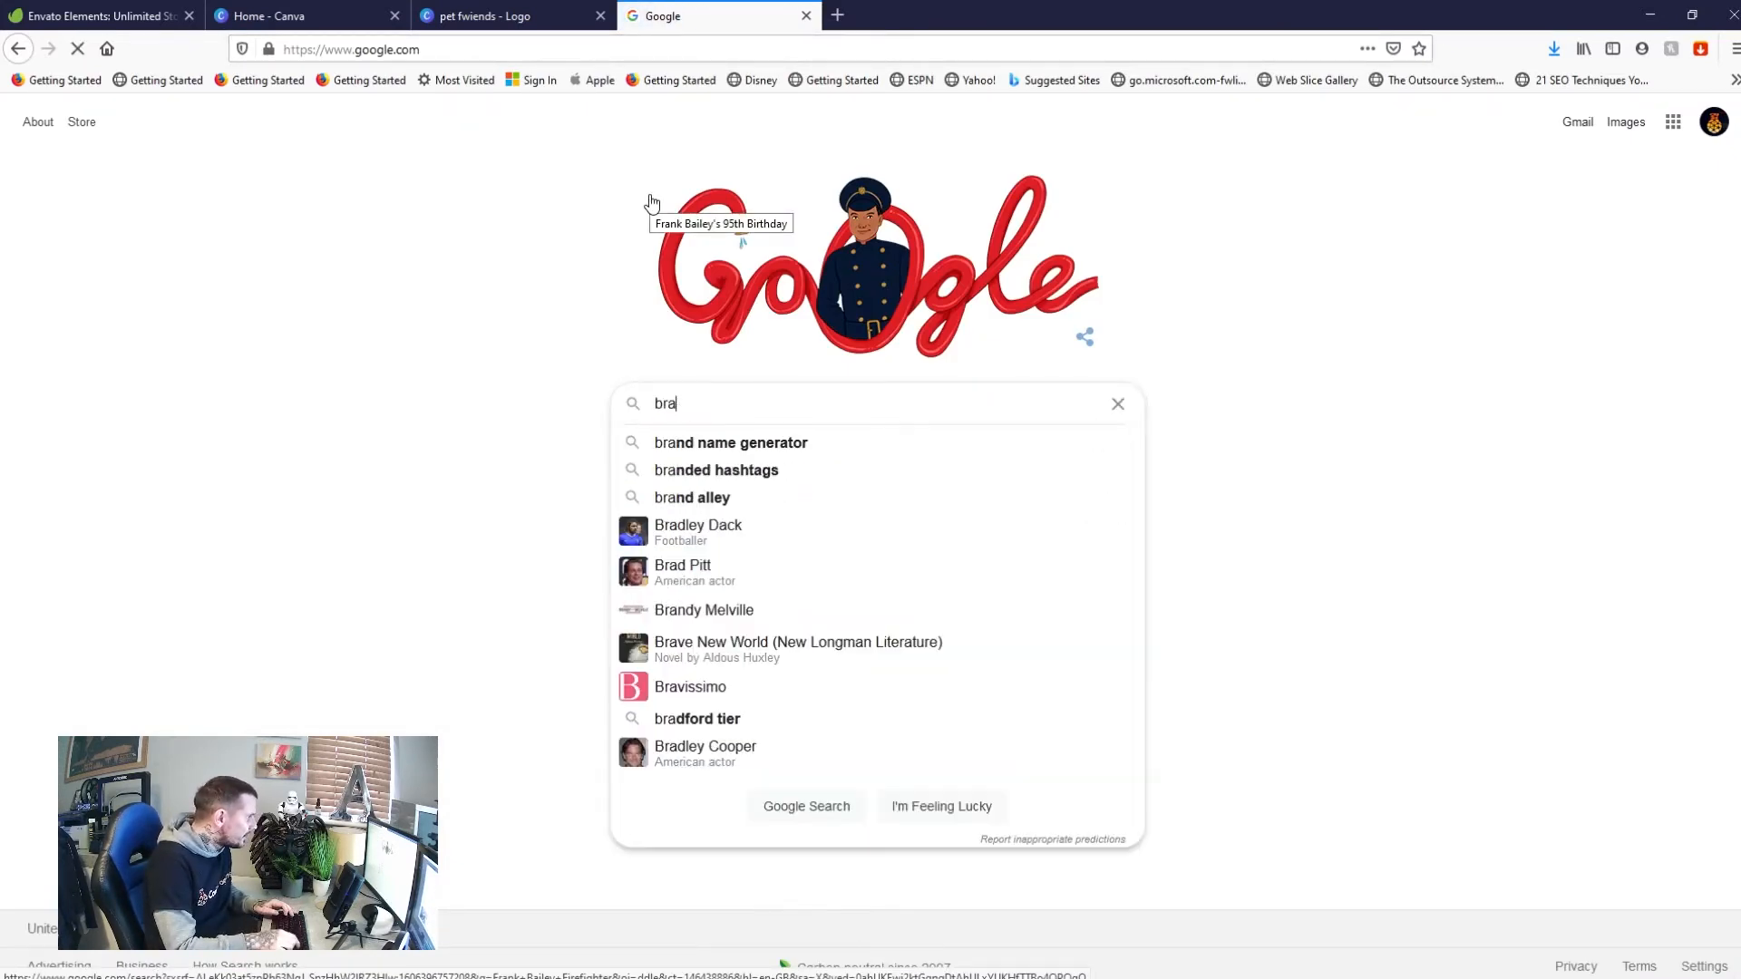
{"action": "type", "text": "nd colou"}
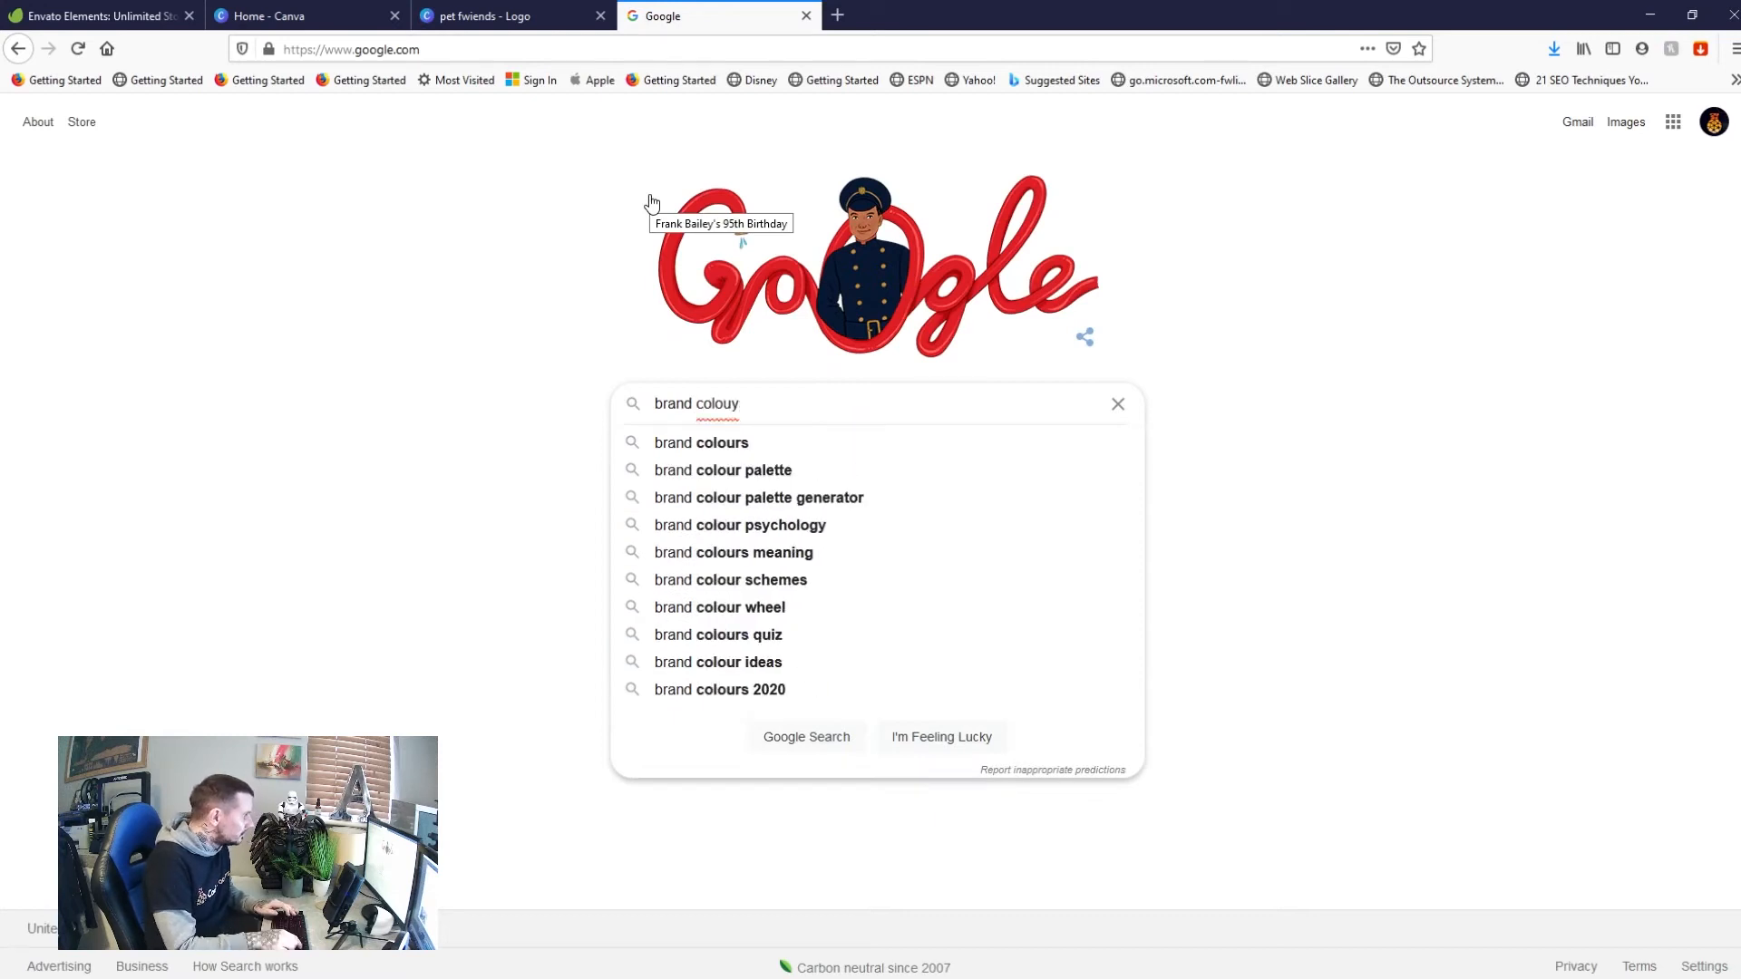
{"action": "left_click", "coordinate": [771, 469]}
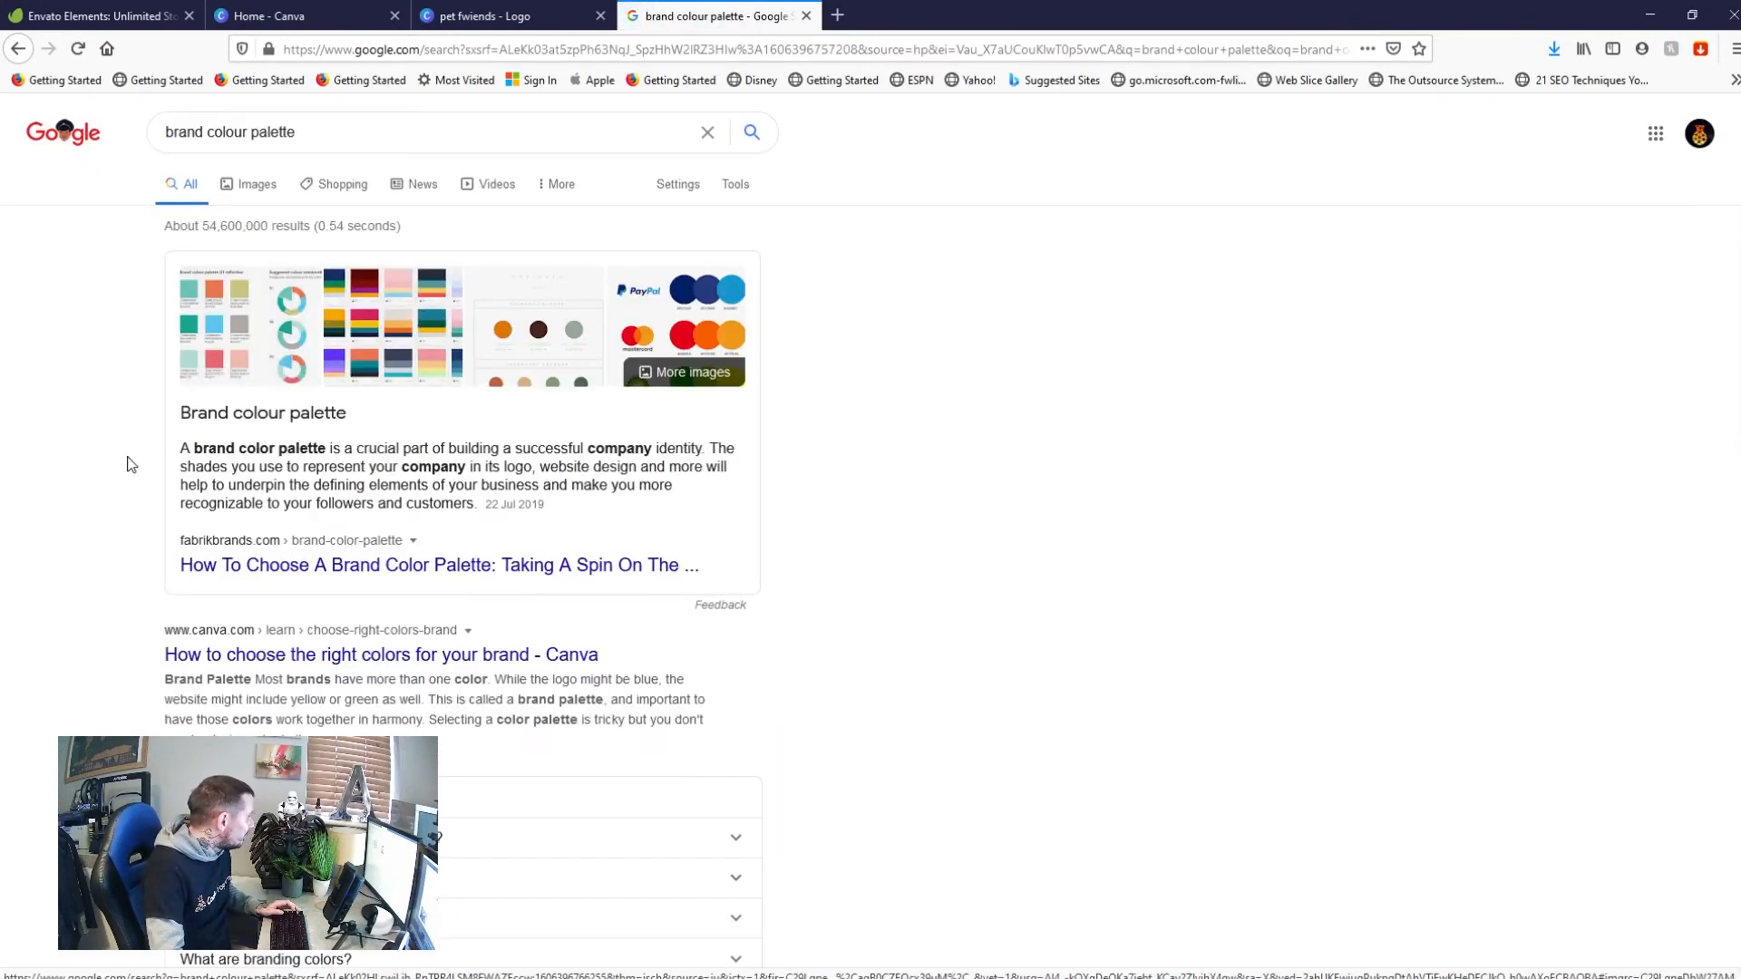
{"action": "scroll", "coordinate": [109, 490], "scroll_direction": "down", "scroll_amount": 5}
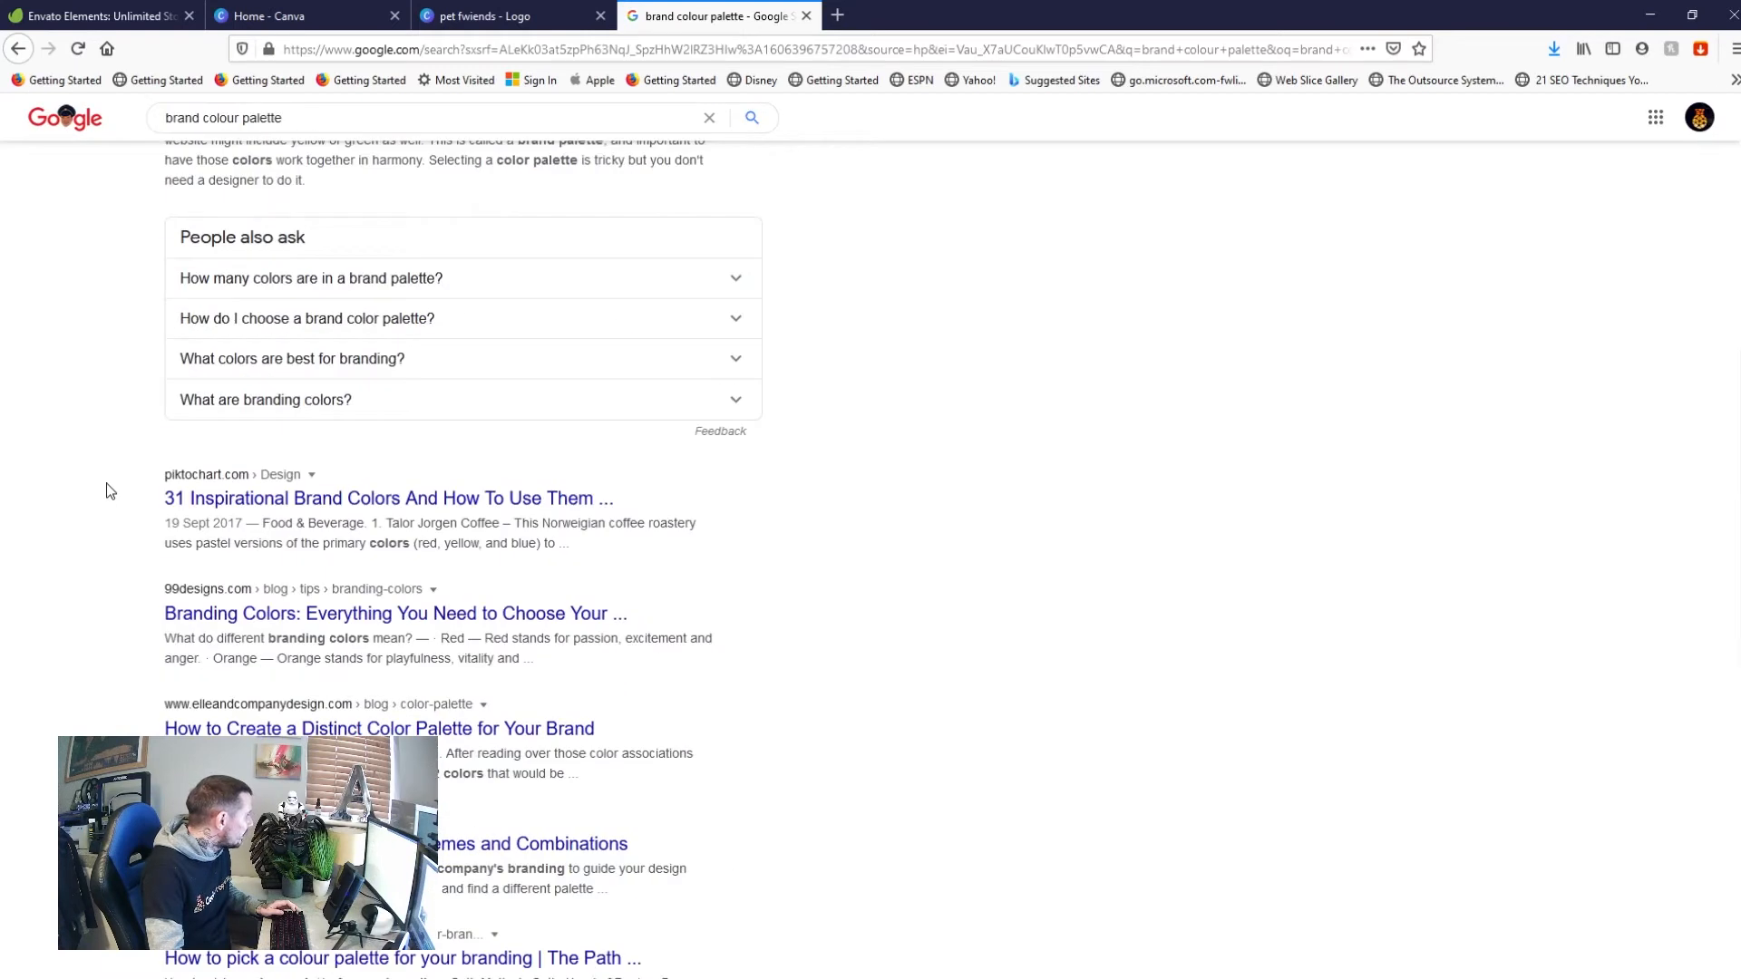
{"action": "scroll", "coordinate": [115, 493], "scroll_direction": "down", "scroll_amount": 3}
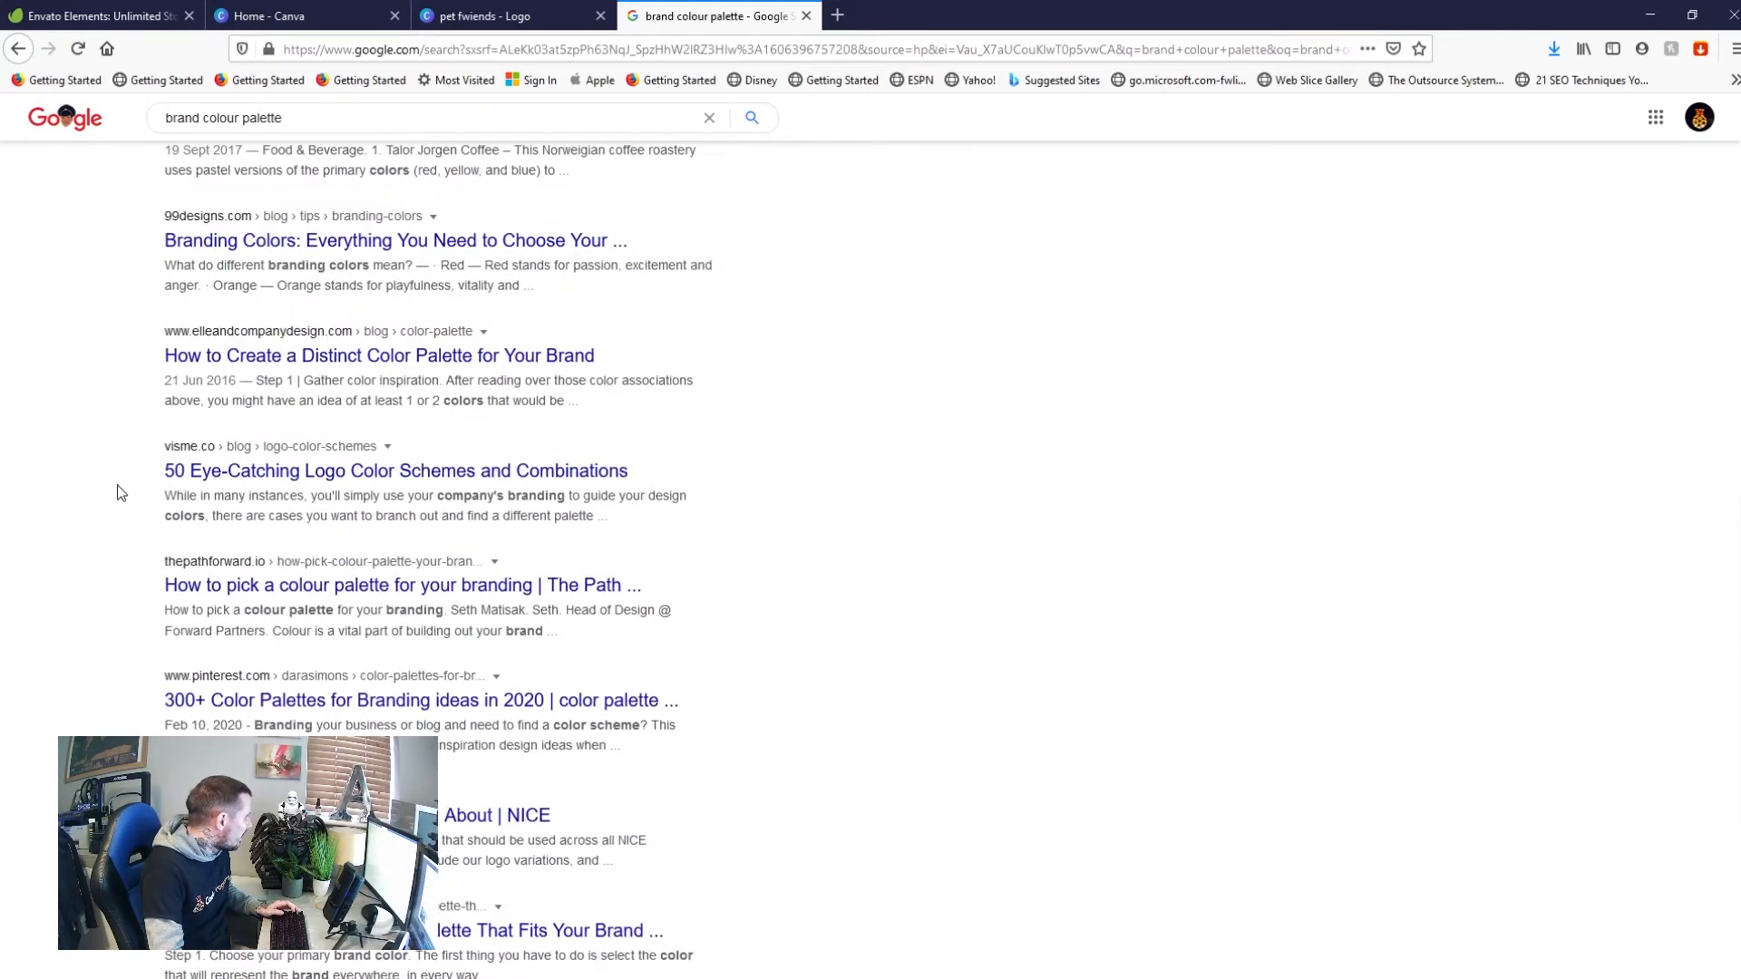
{"action": "scroll", "coordinate": [121, 493], "scroll_direction": "down", "scroll_amount": 3}
{"action": "scroll", "coordinate": [128, 491], "scroll_direction": "up", "scroll_amount": 15}
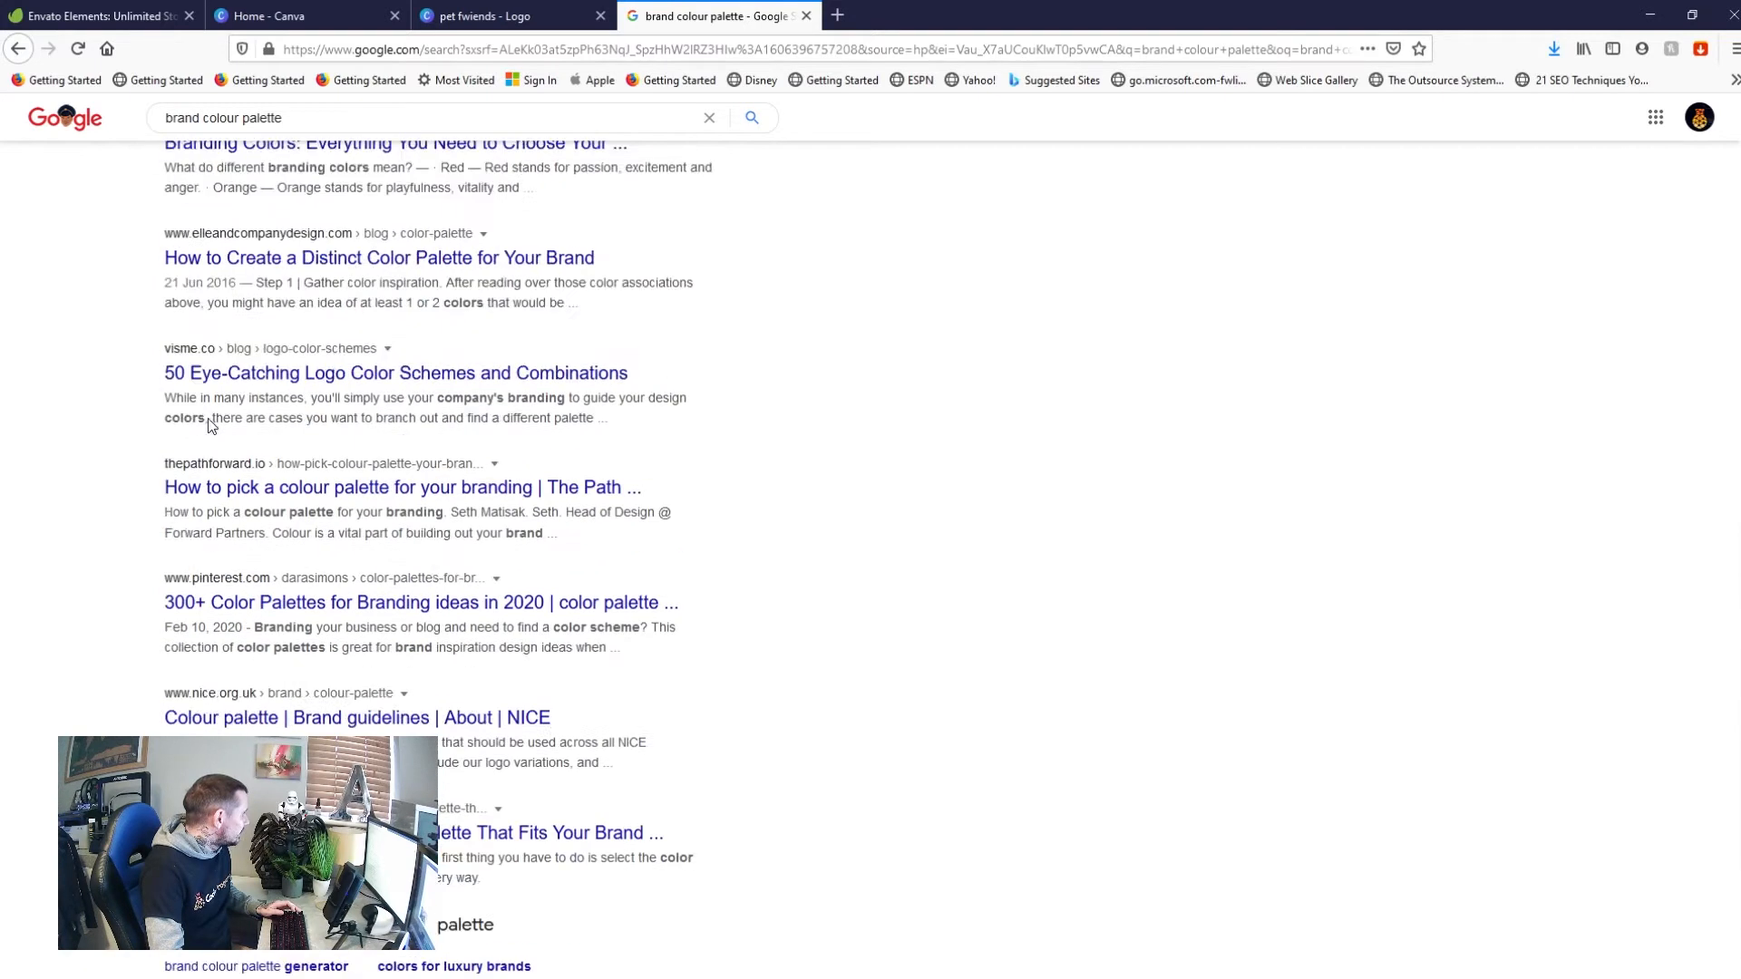
Refine the search to "brand colour palette generator", open the Coolors website and dismiss its welcome and news pop-ups
{"action": "left_click", "coordinate": [328, 131]}
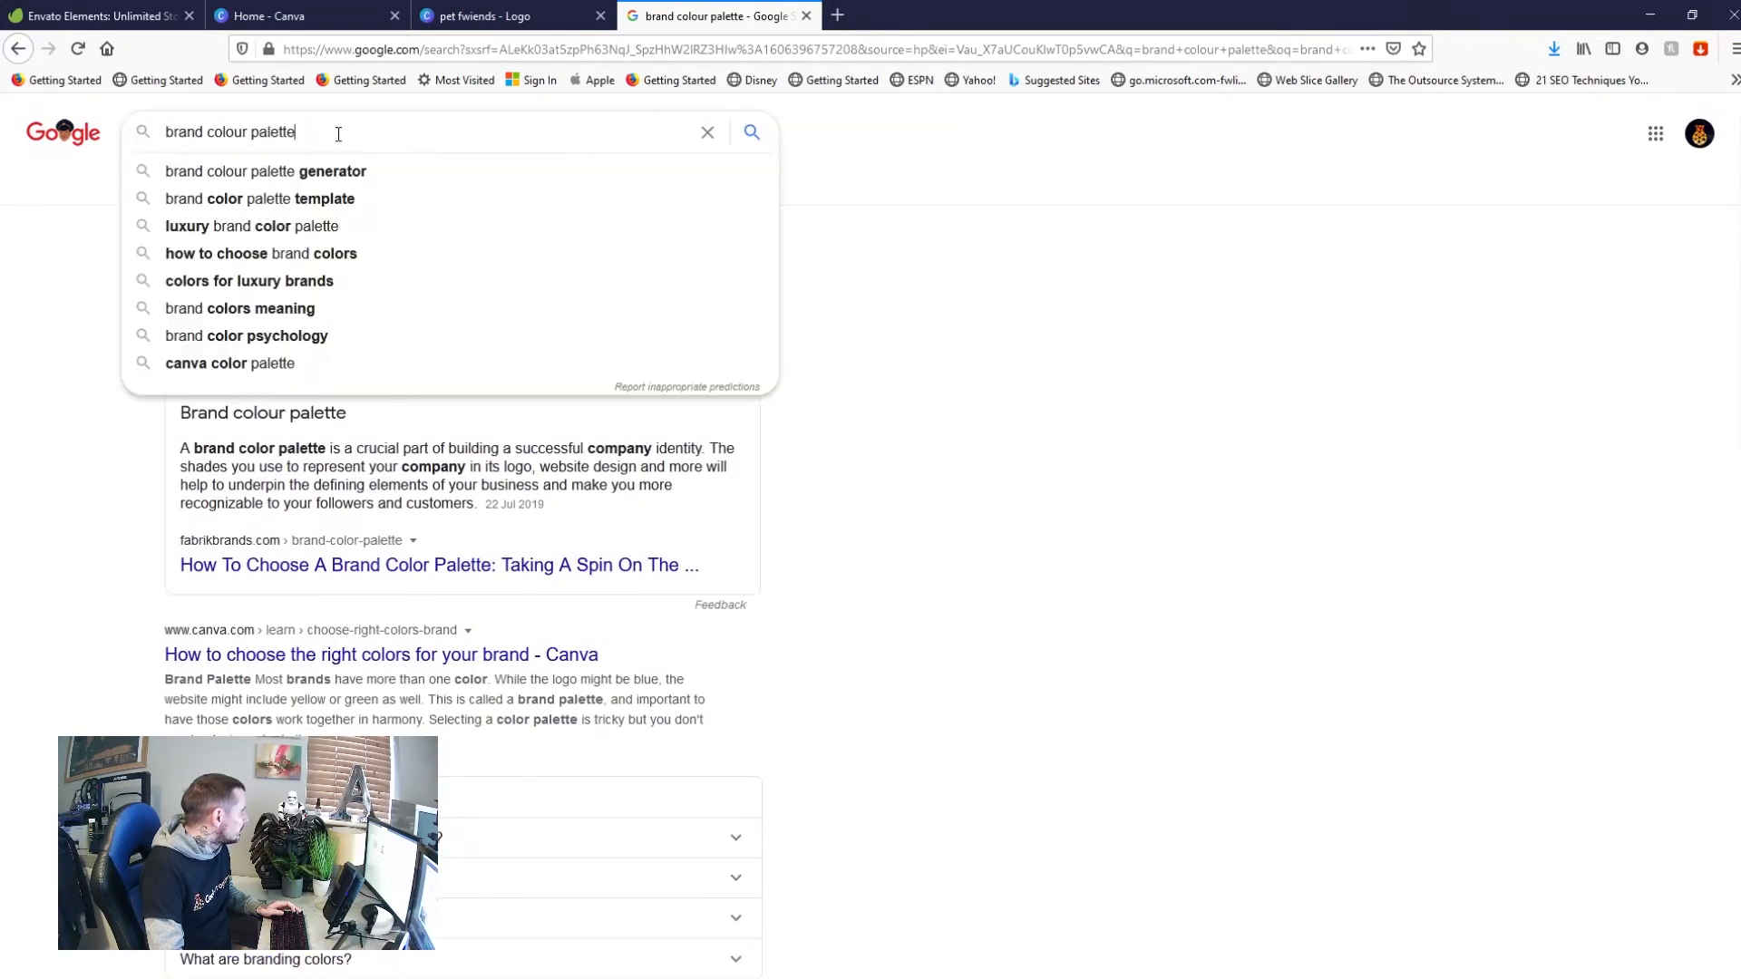
{"action": "left_click", "coordinate": [328, 171]}
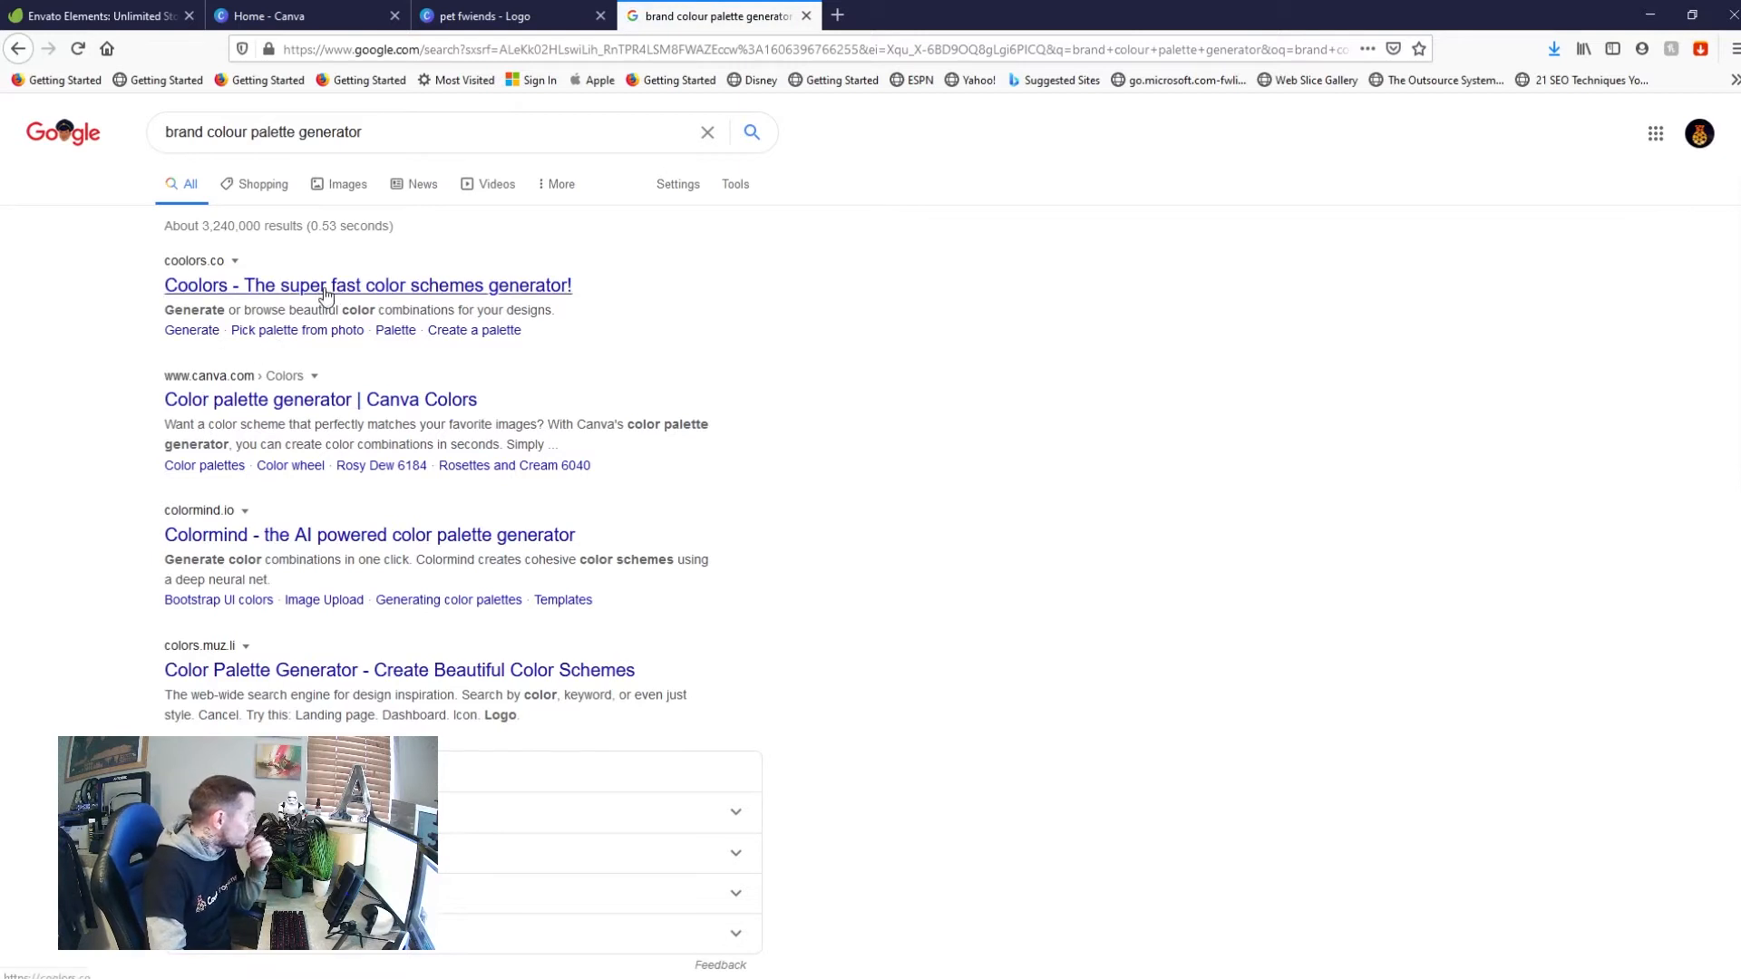
{"action": "left_click", "coordinate": [281, 287]}
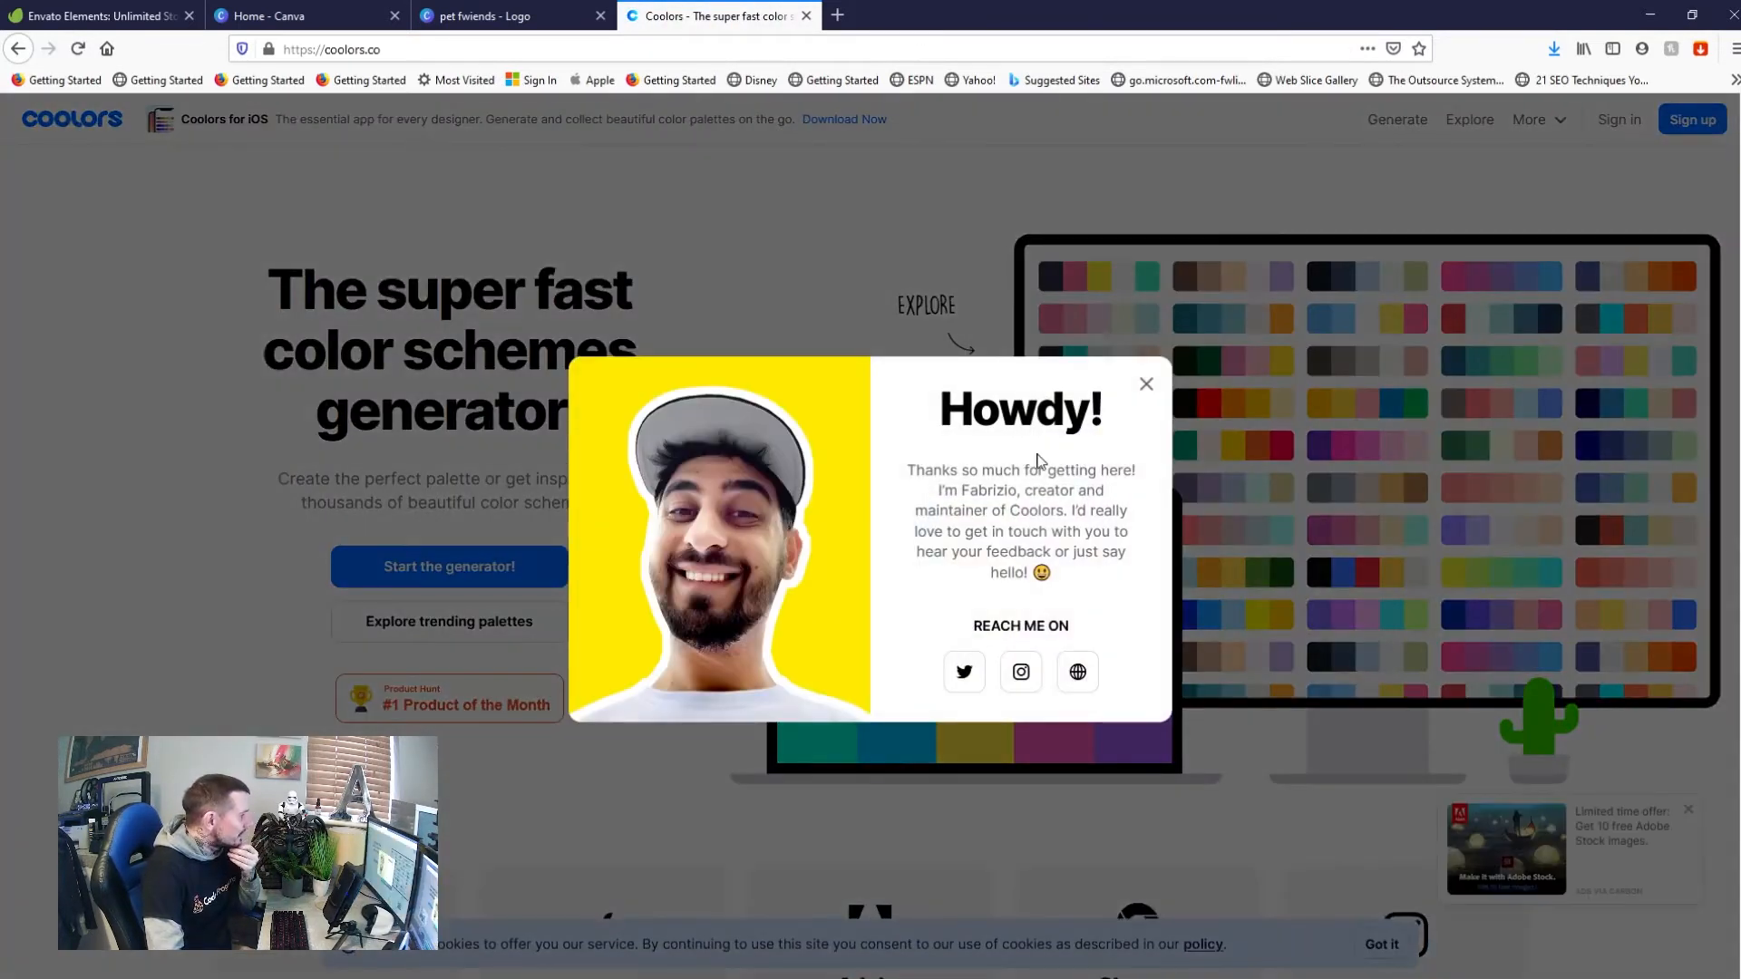
{"action": "left_click", "coordinate": [1146, 383]}
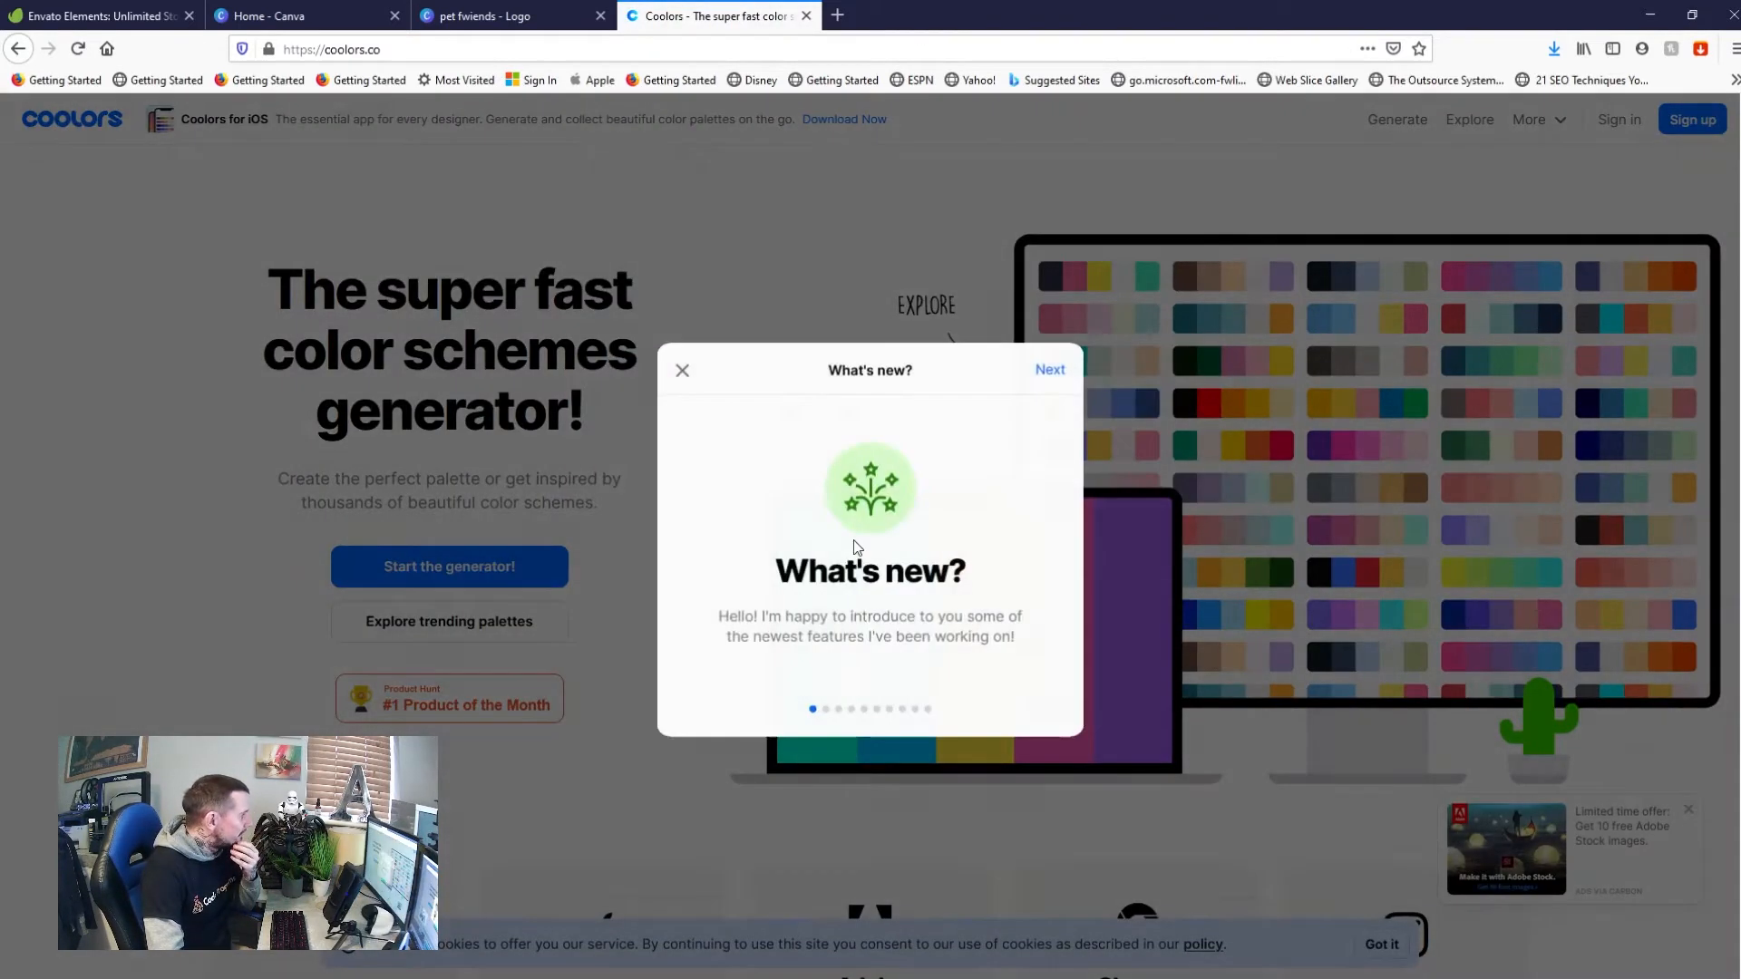
{"action": "left_click", "coordinate": [682, 370]}
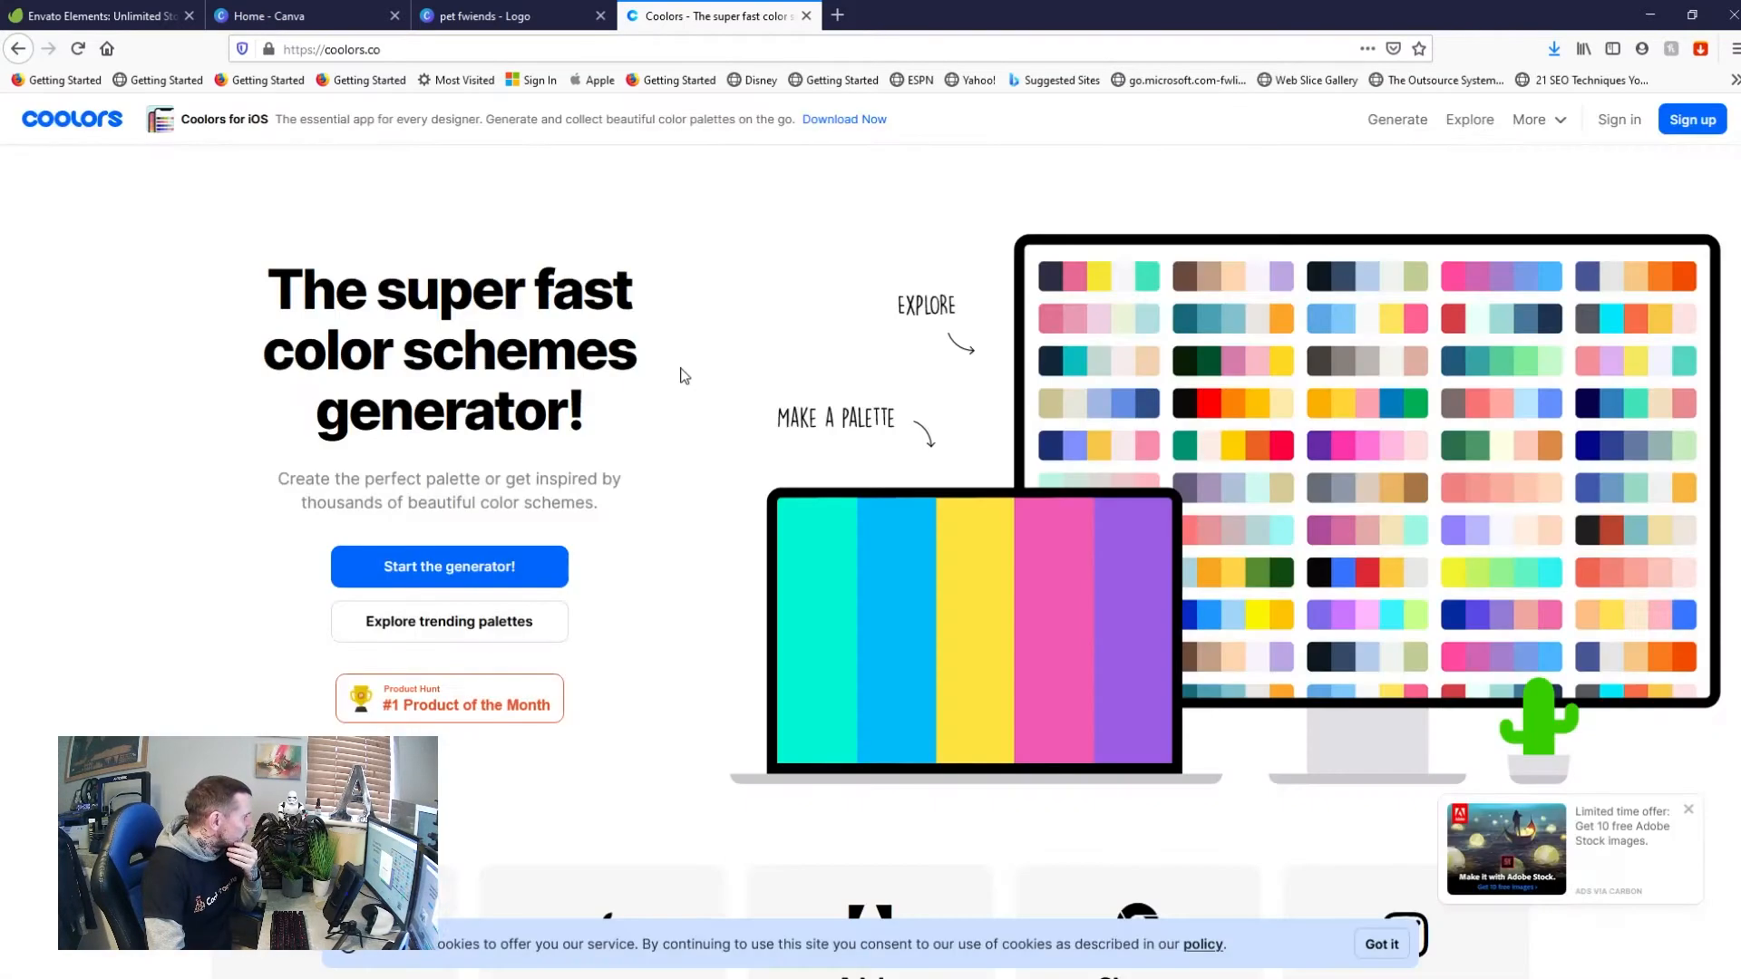
Start the Coolors palette generator, cycle through random palettes and close the tutorial
{"action": "left_click", "coordinate": [481, 564]}
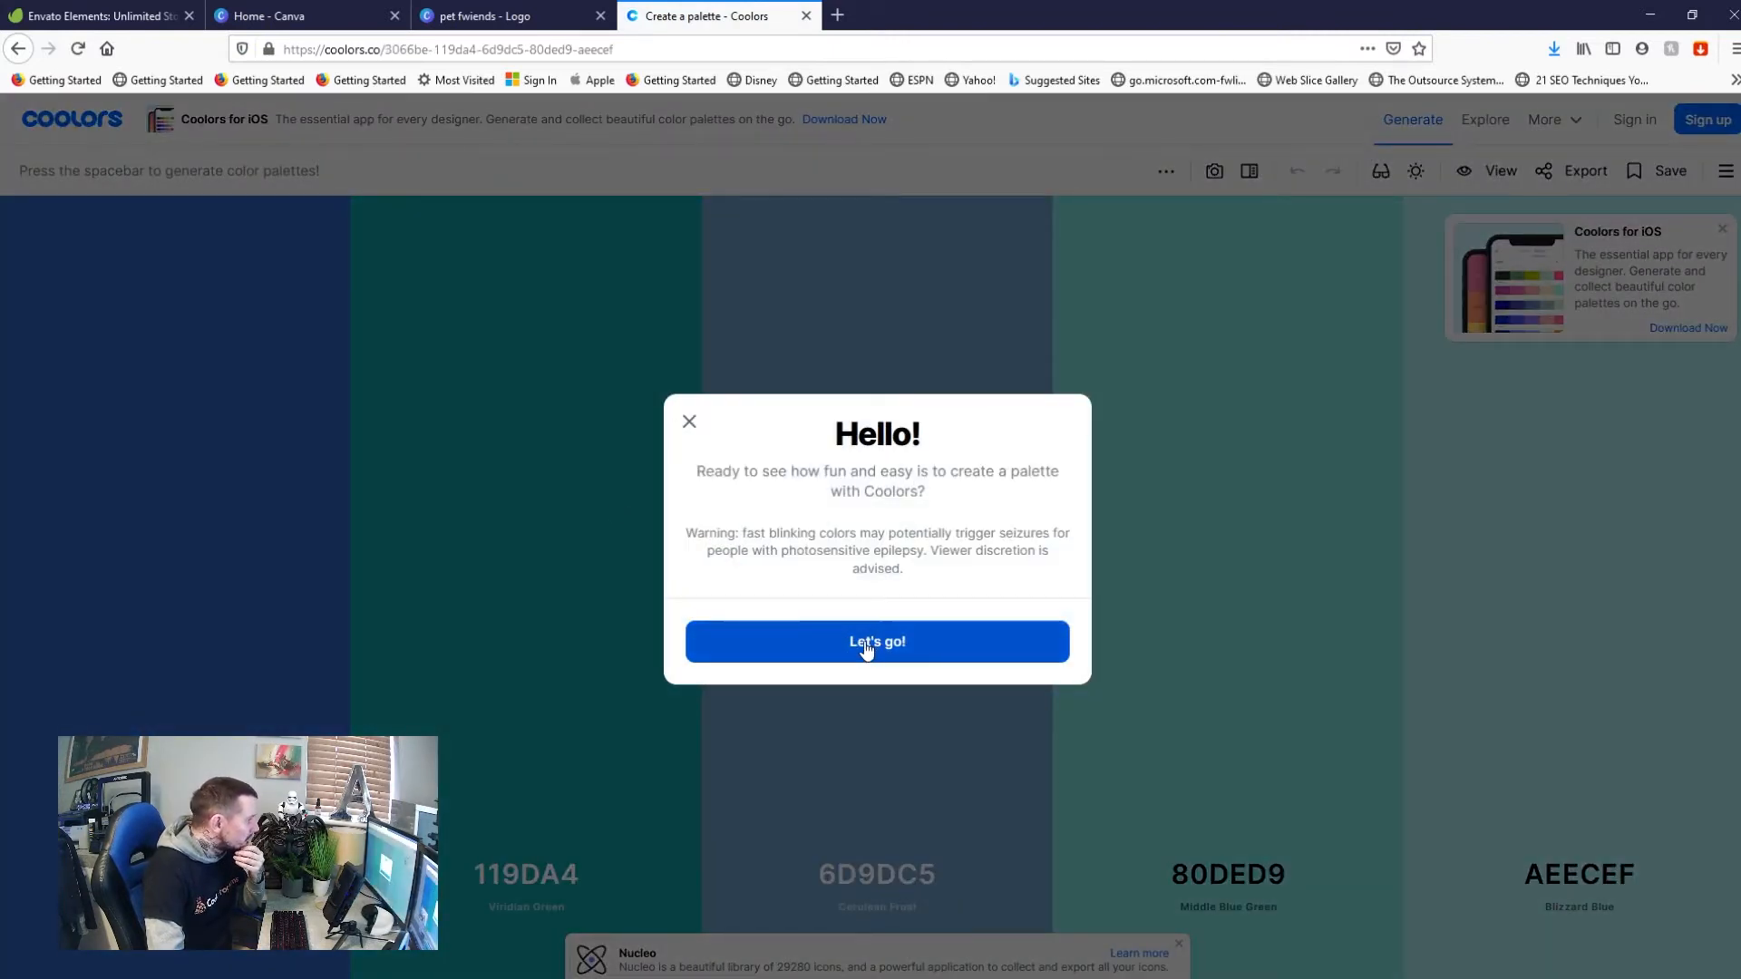
{"action": "left_click", "coordinate": [862, 649]}
{"action": "key", "text": "space"}
{"action": "key", "text": "space"}
{"action": "key", "text": "space"}
{"action": "key", "text": "space"}
{"action": "key", "text": "space"}
{"action": "key", "text": "space"}
{"action": "key", "text": "space"}
{"action": "key", "text": "space"}
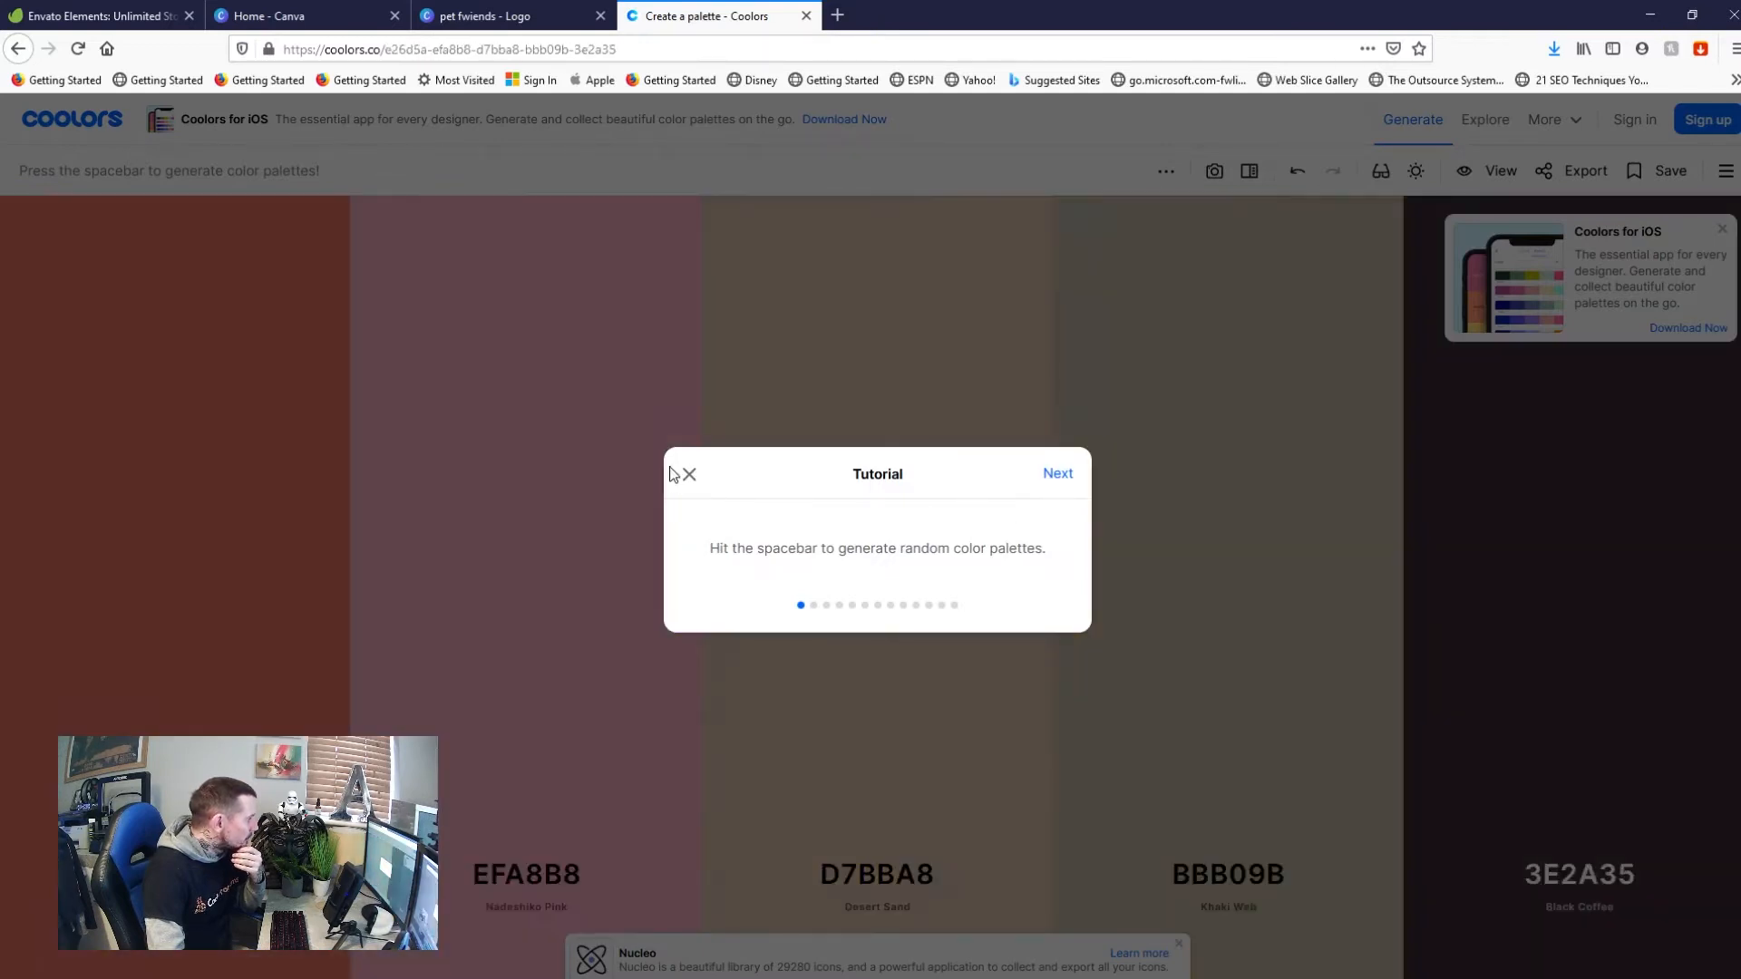
{"action": "key", "text": "space"}
{"action": "left_click", "coordinate": [688, 473]}
{"action": "key", "text": "space"}
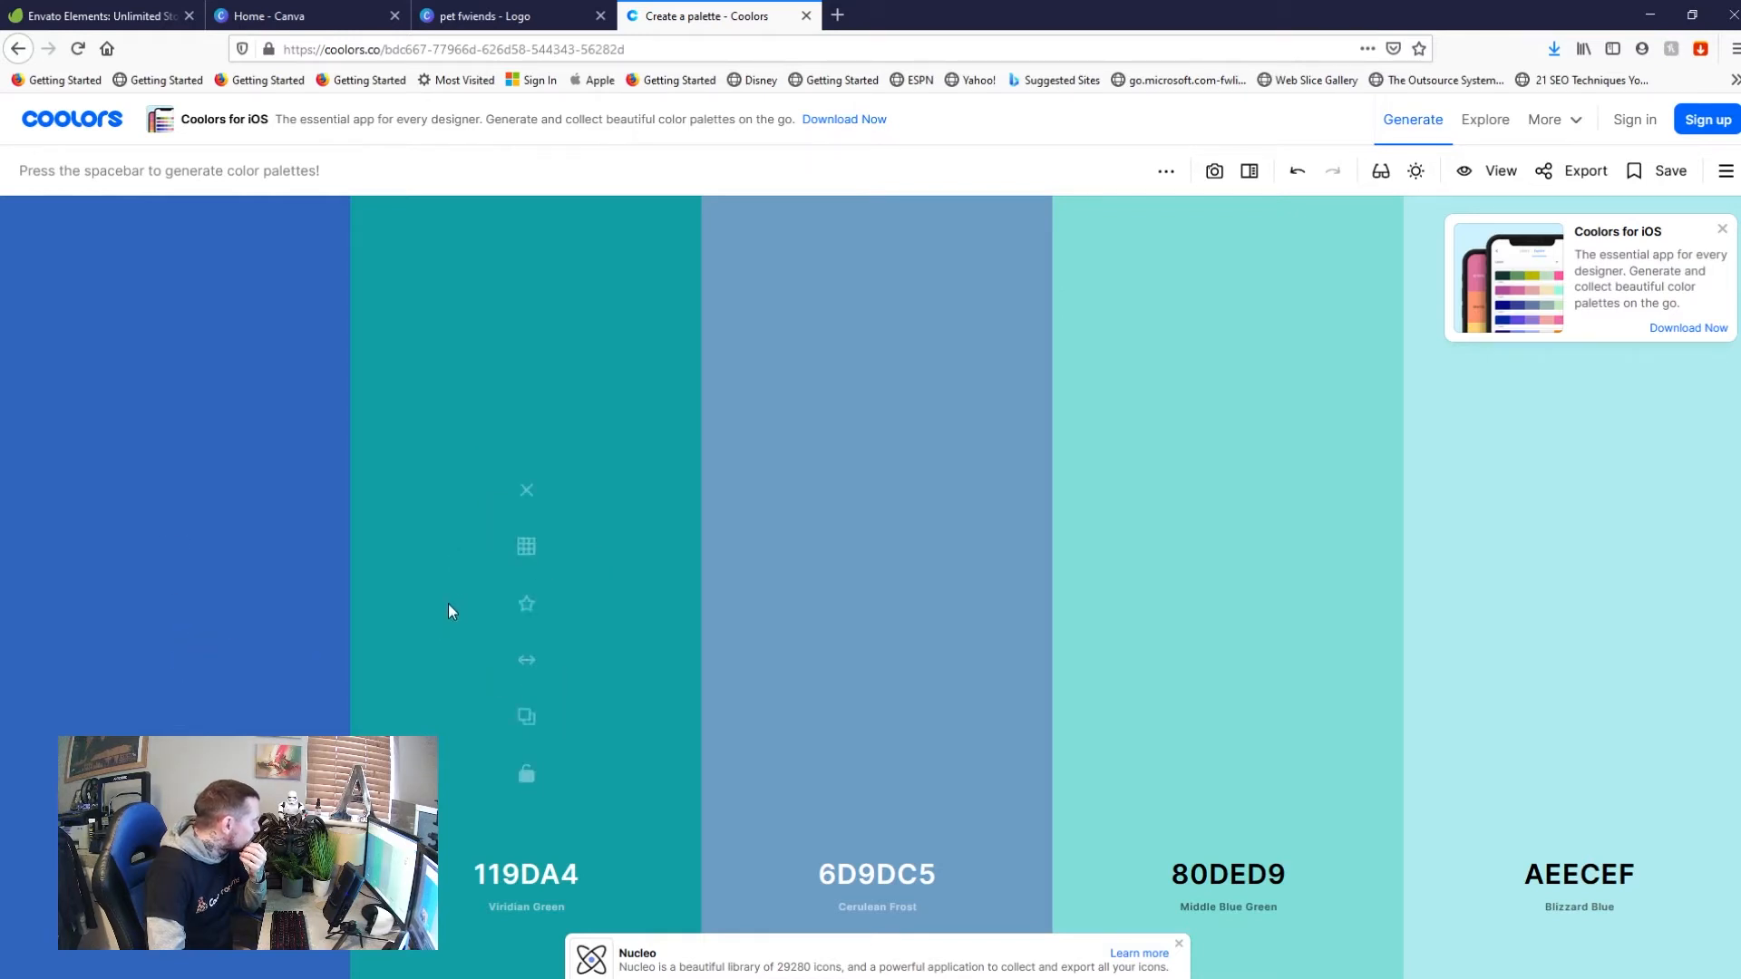
Regenerate the unlocked colours and lock Languid Lavender DCCFEC and Tea Green C5E6A6 into the palette
{"action": "key", "text": "space"}
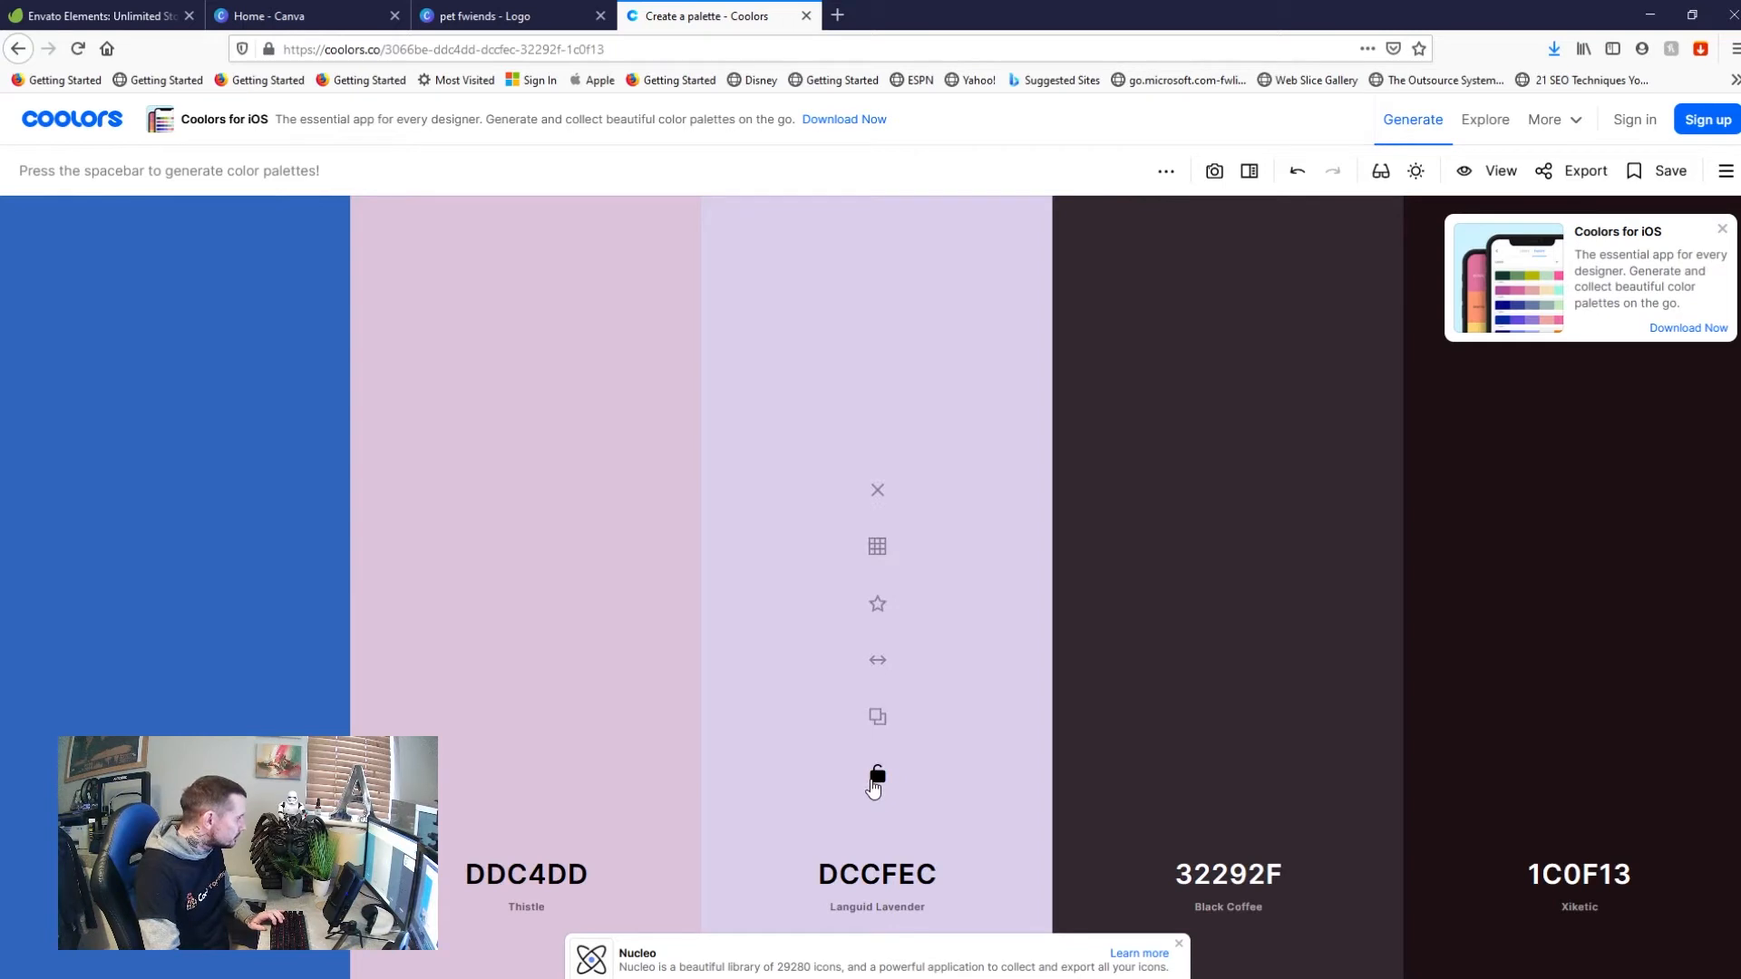
{"action": "left_click", "coordinate": [877, 776]}
{"action": "key", "text": "space"}
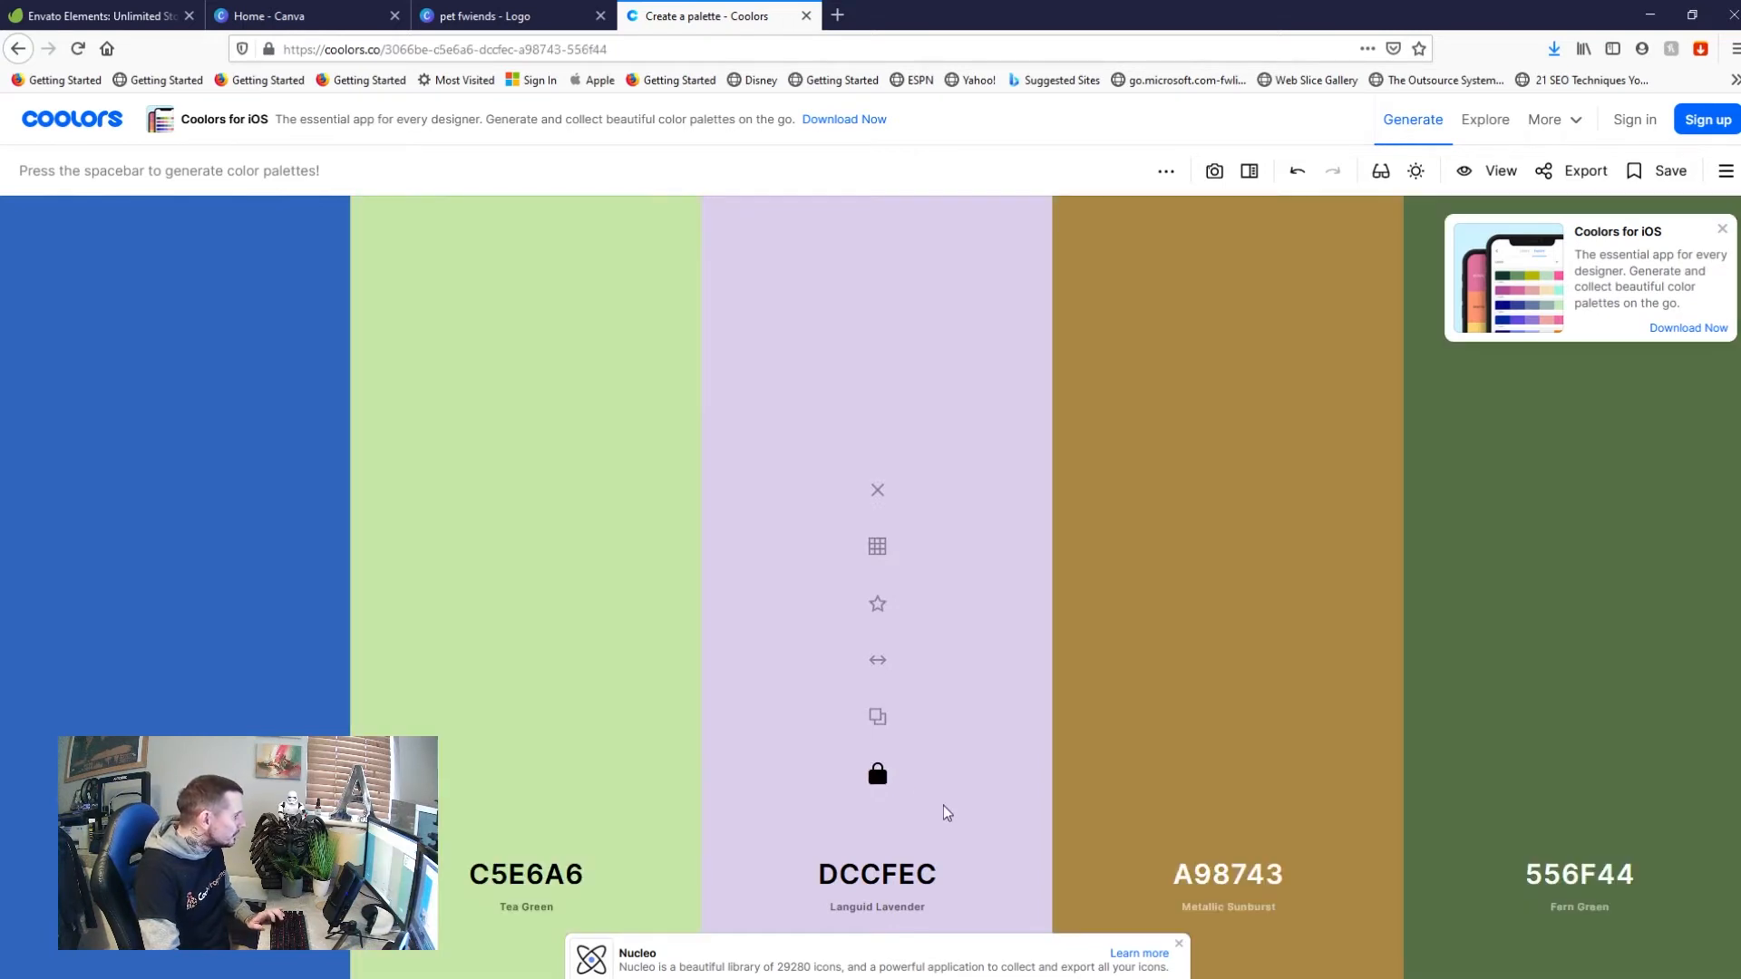
{"action": "left_click", "coordinate": [524, 776]}
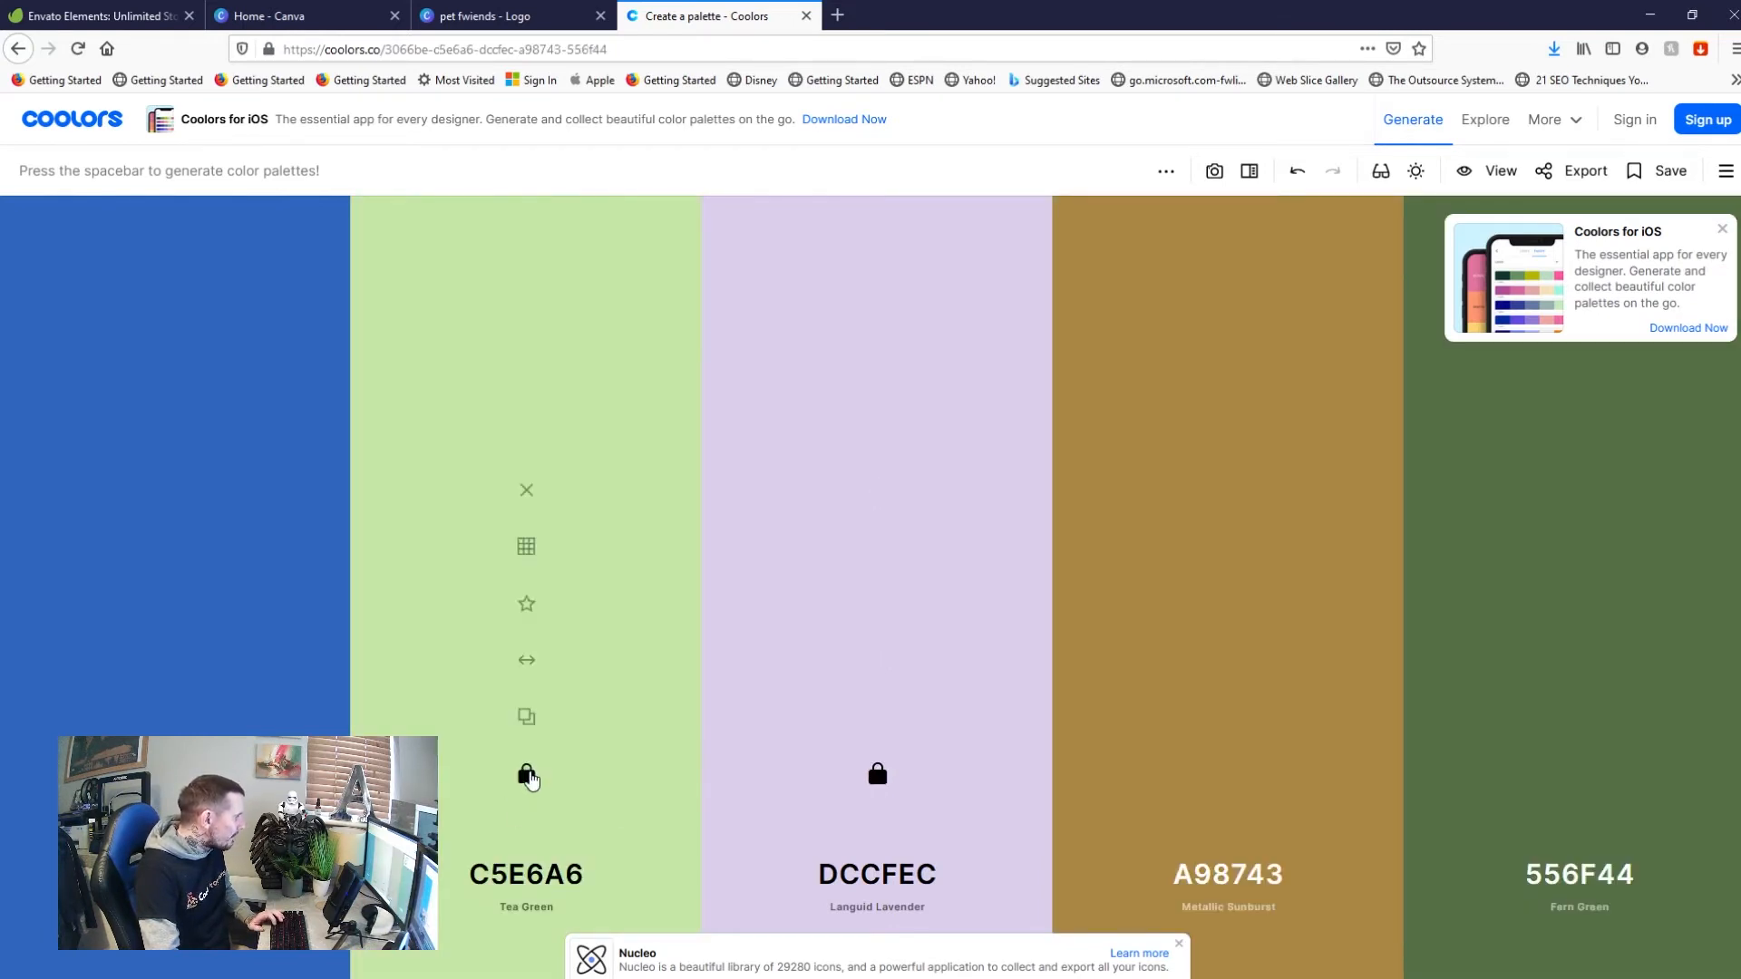
Keep regenerating the remaining colours and lock Rich Black 0E0F19 and Princeton Orange FA8334 into the palette
{"action": "key", "text": "space"}
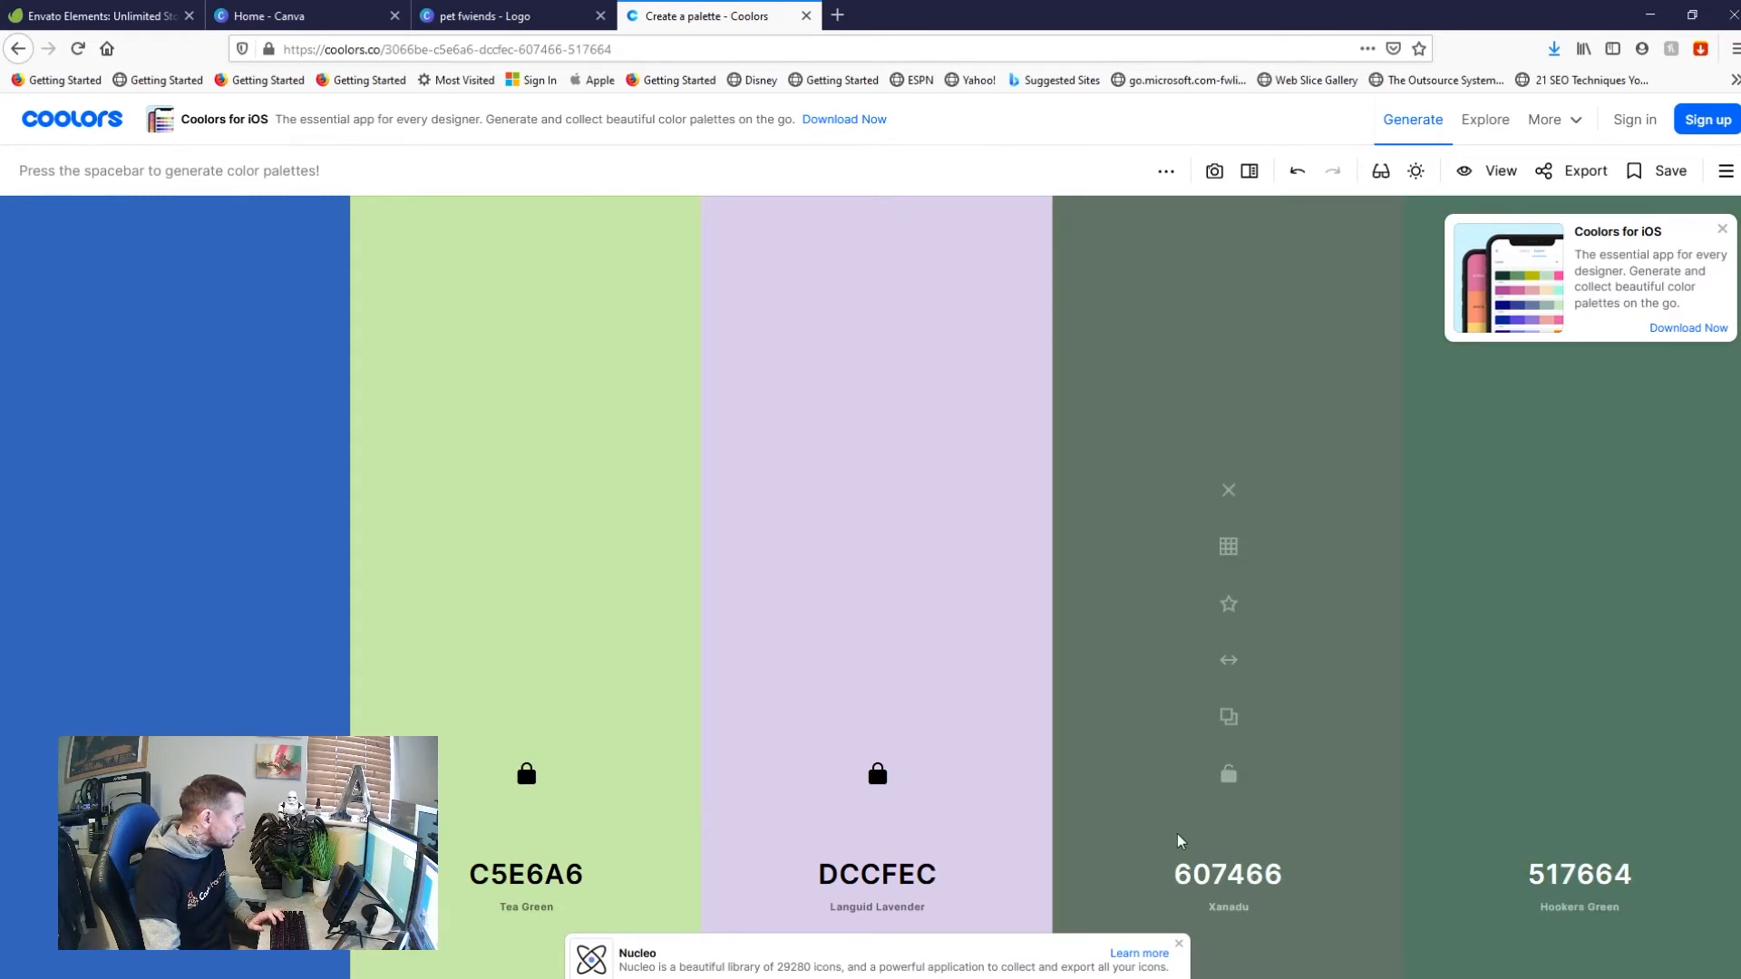
{"action": "key", "text": "space"}
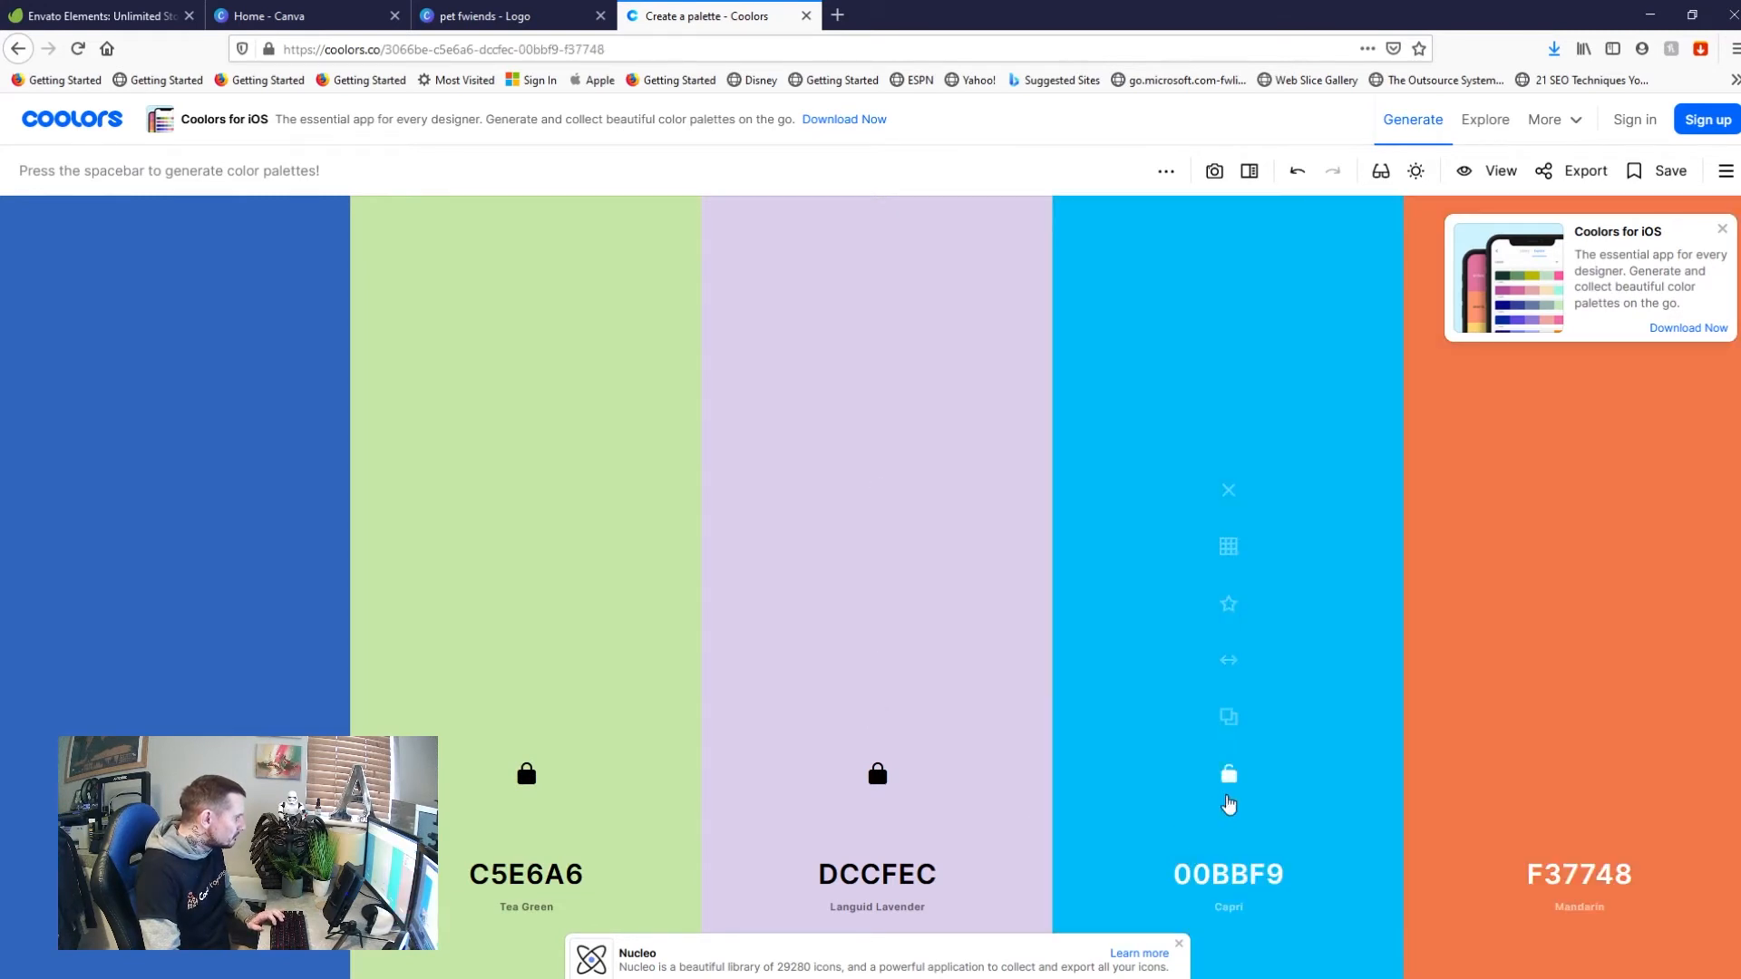
{"action": "key", "text": "space"}
{"action": "key", "text": "space"}
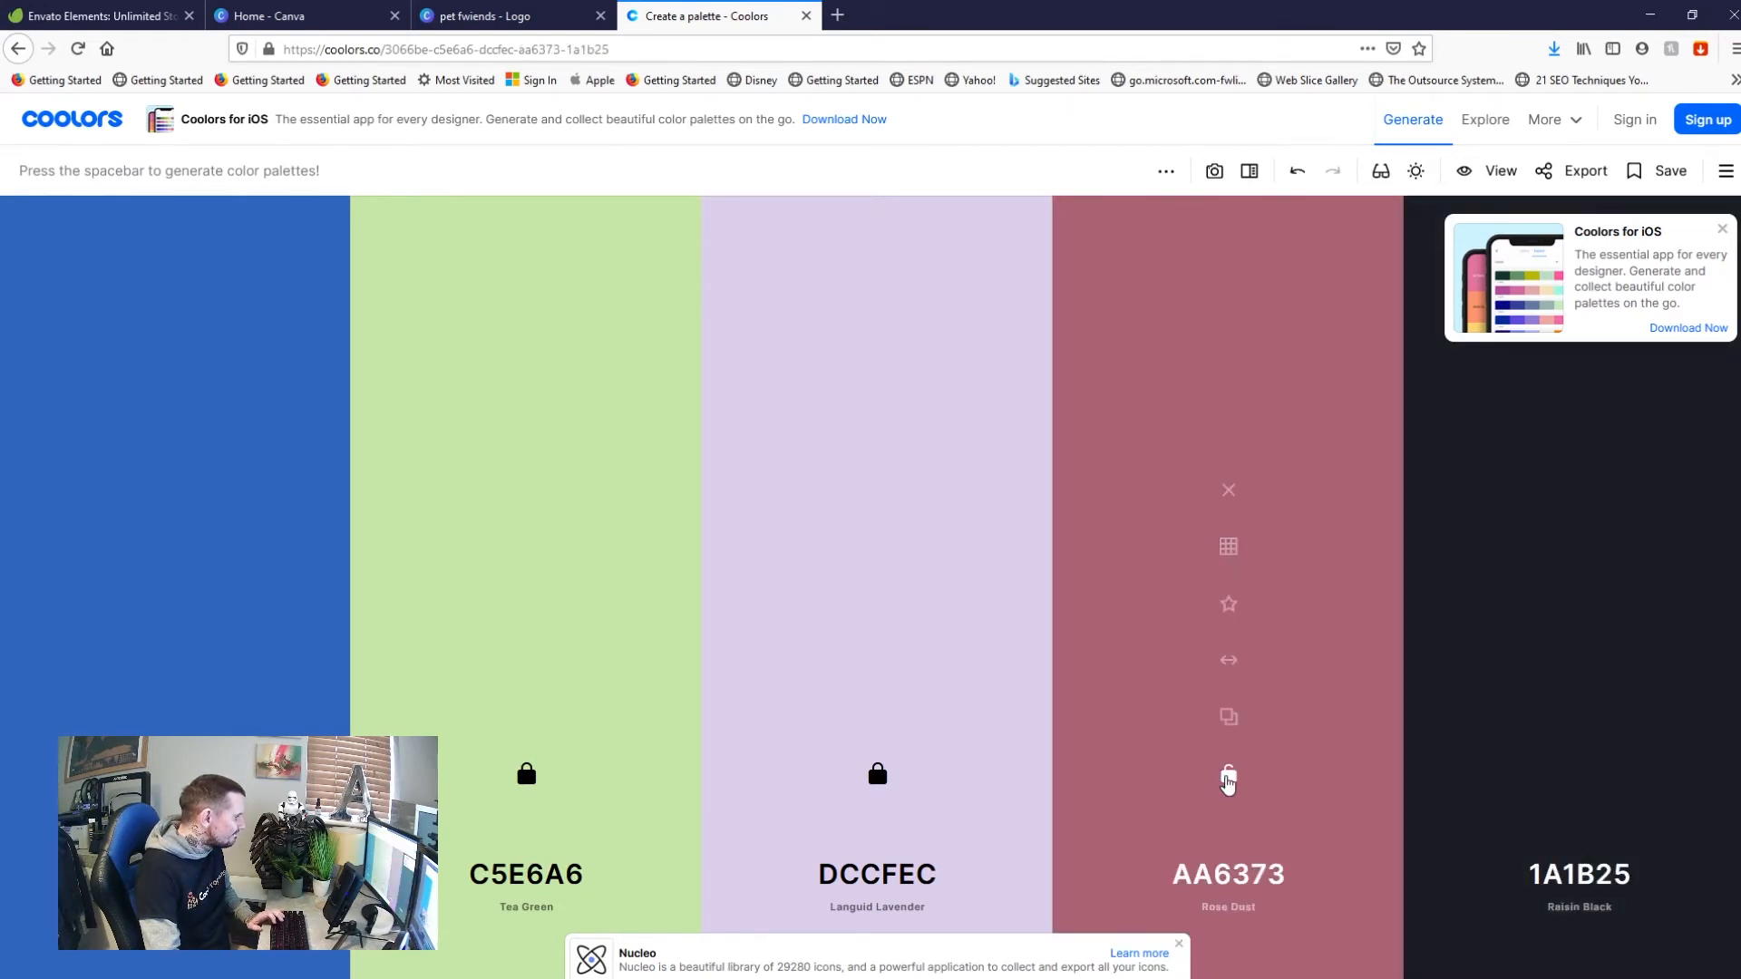
{"action": "key", "text": "space"}
{"action": "key", "text": "space"}
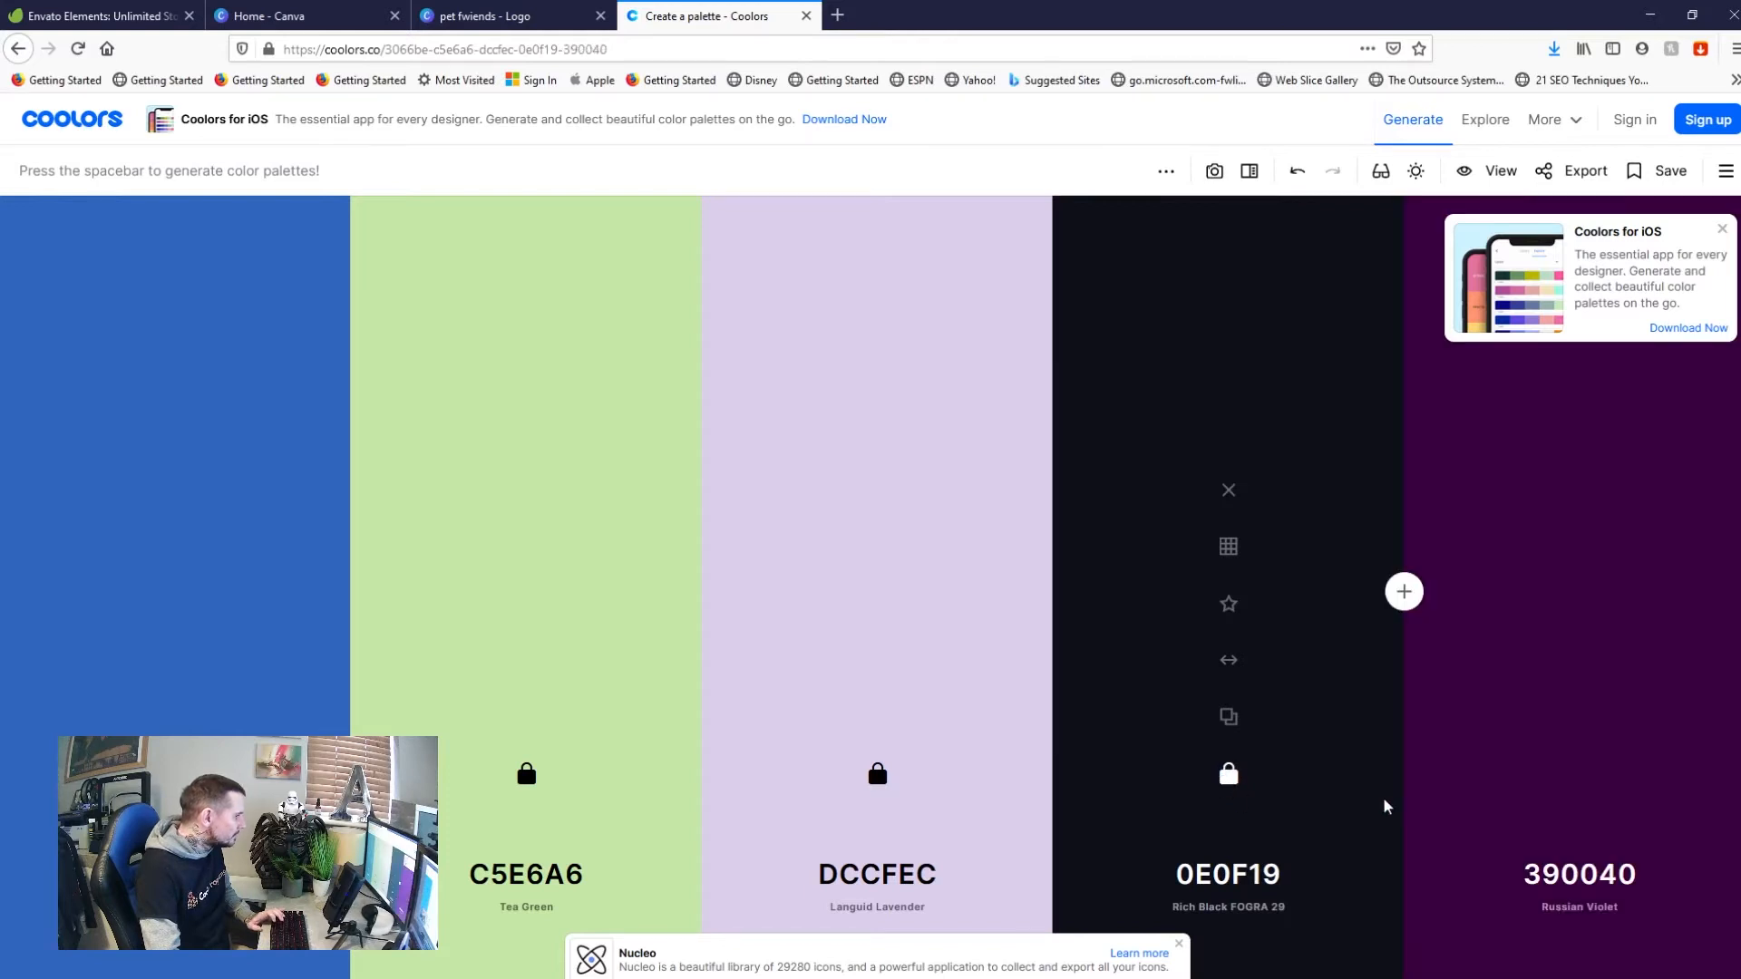
{"action": "key", "text": "space"}
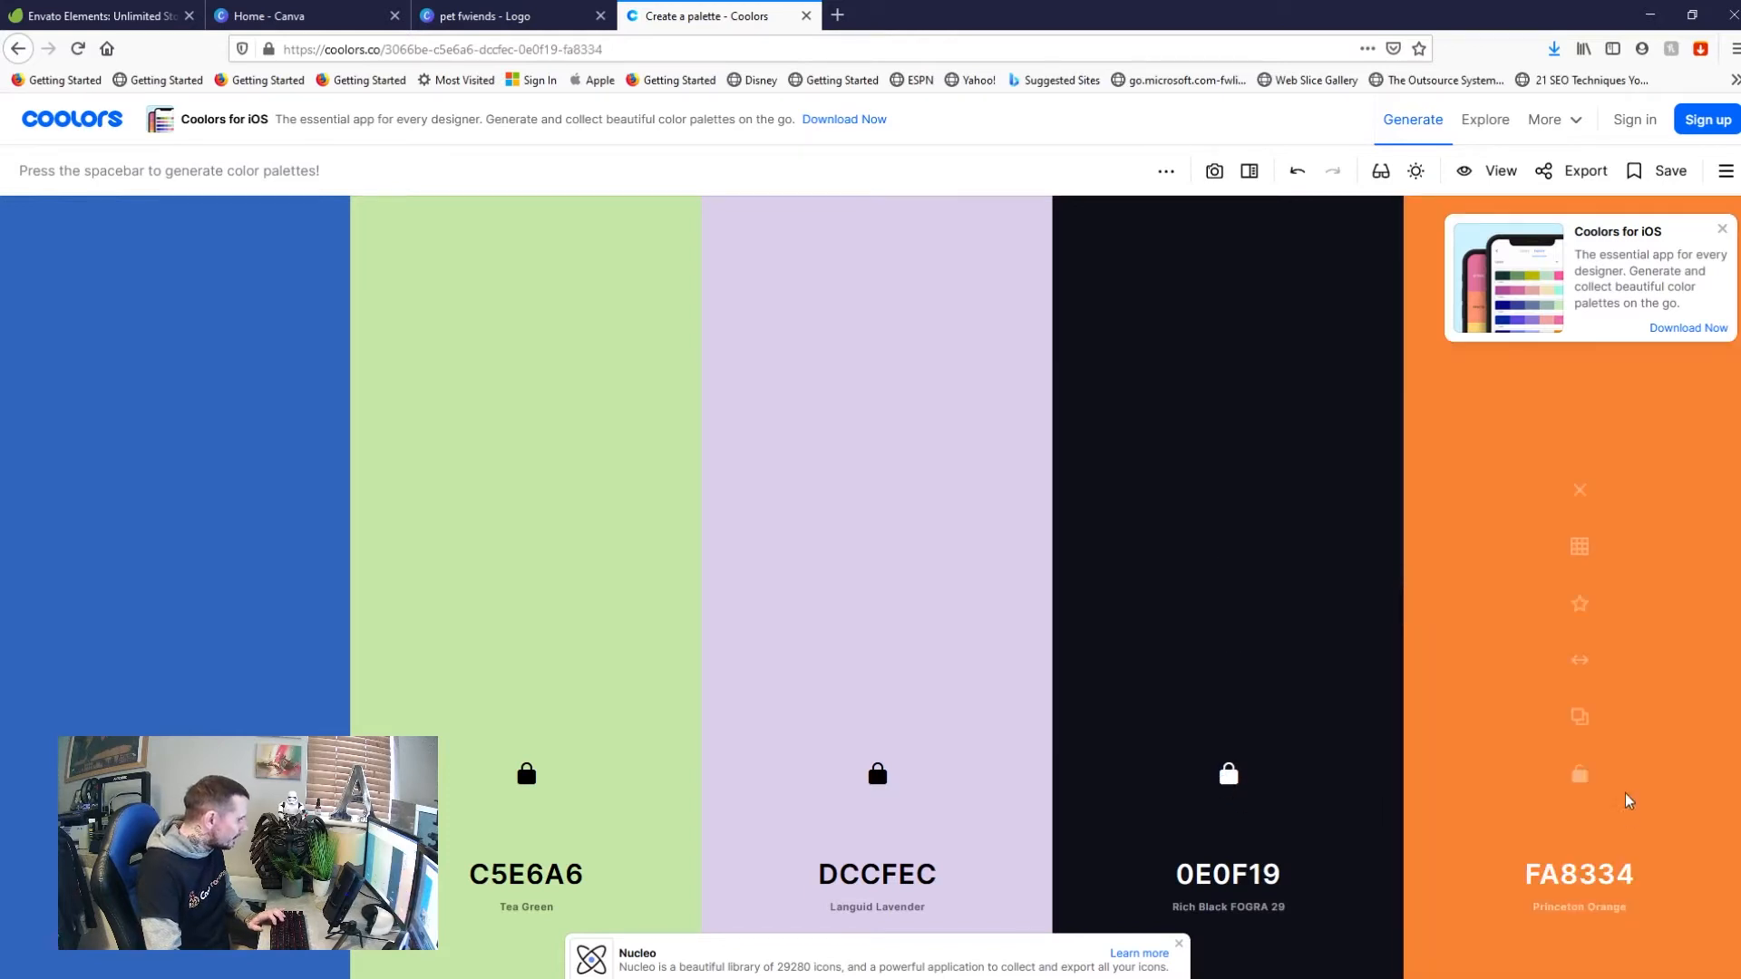
{"action": "left_click", "coordinate": [1580, 780]}
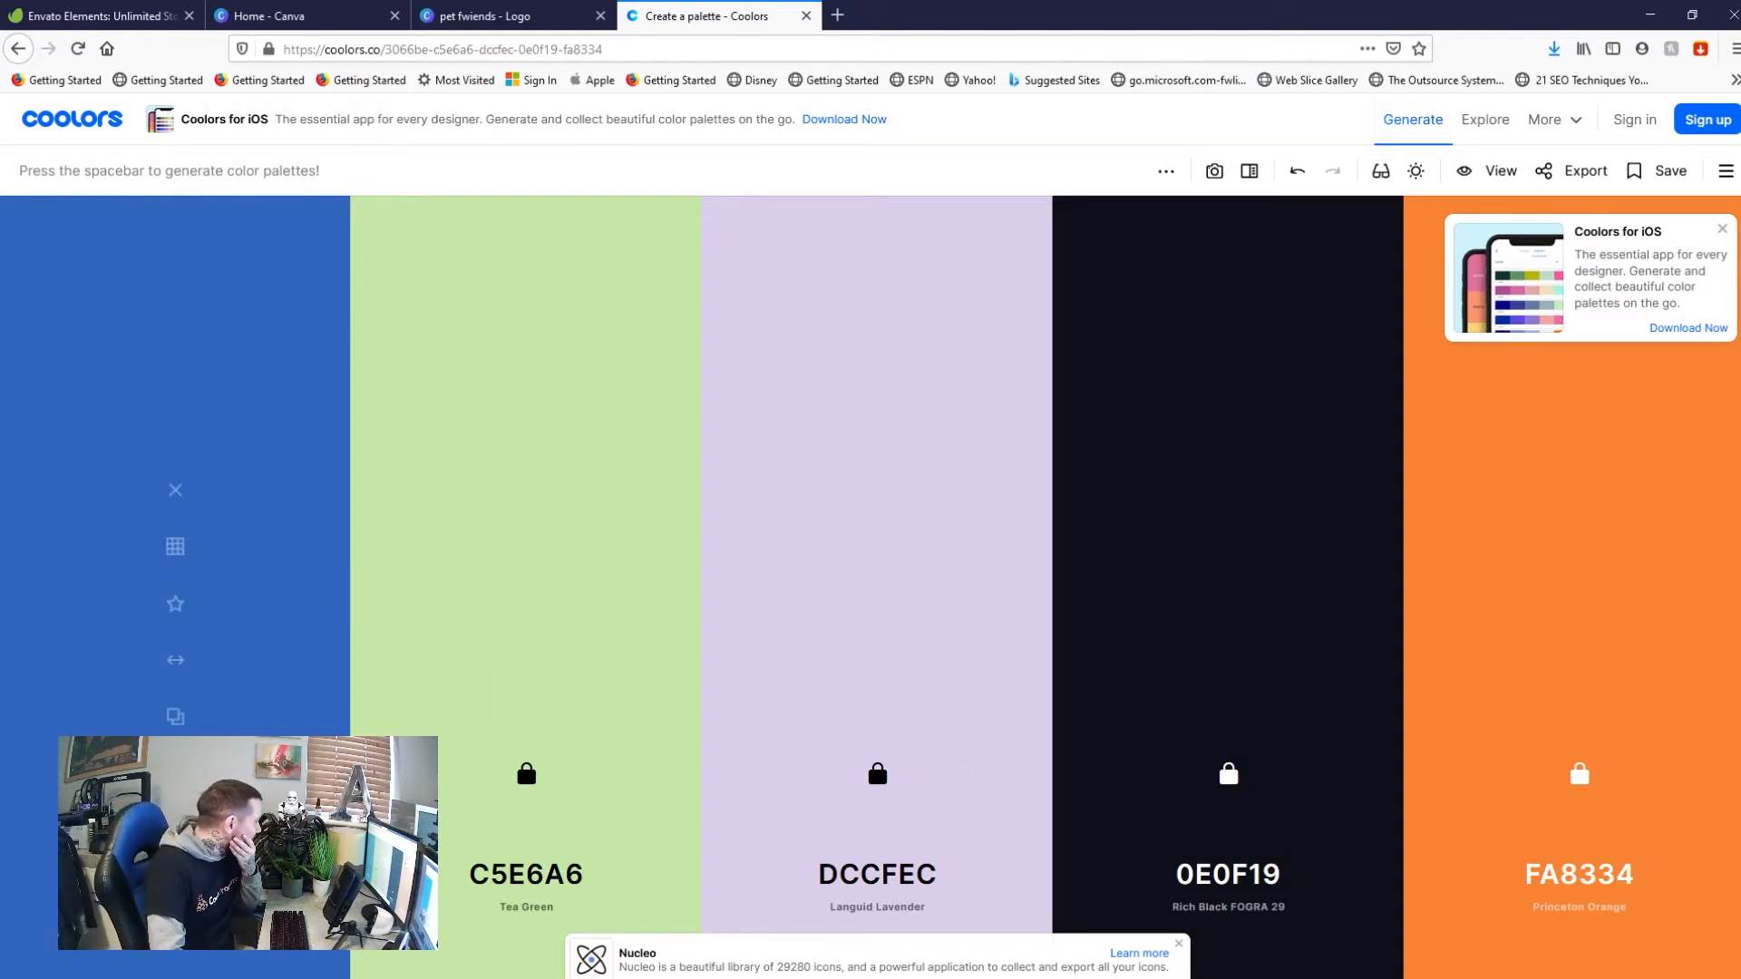
Open the value editor of the palette's blue colour and copy its hex code
{"action": "left_click", "coordinate": [175, 875]}
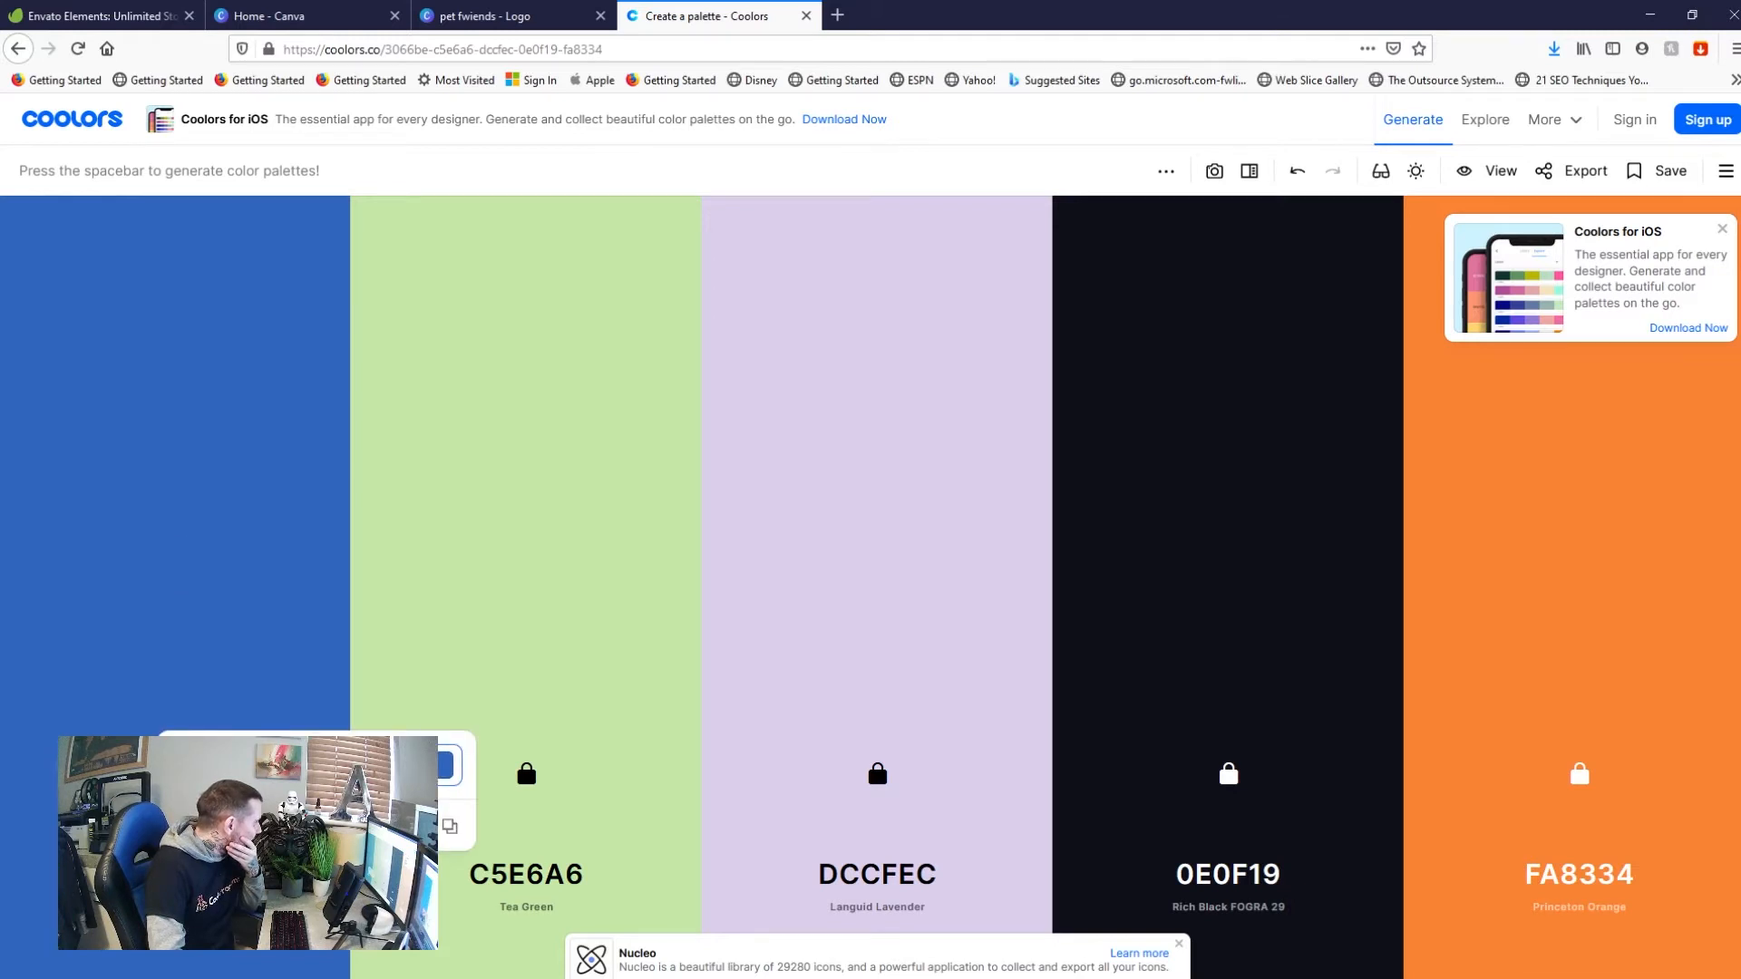
{"action": "right_click", "coordinate": [241, 766]}
{"action": "left_click", "coordinate": [264, 571]}
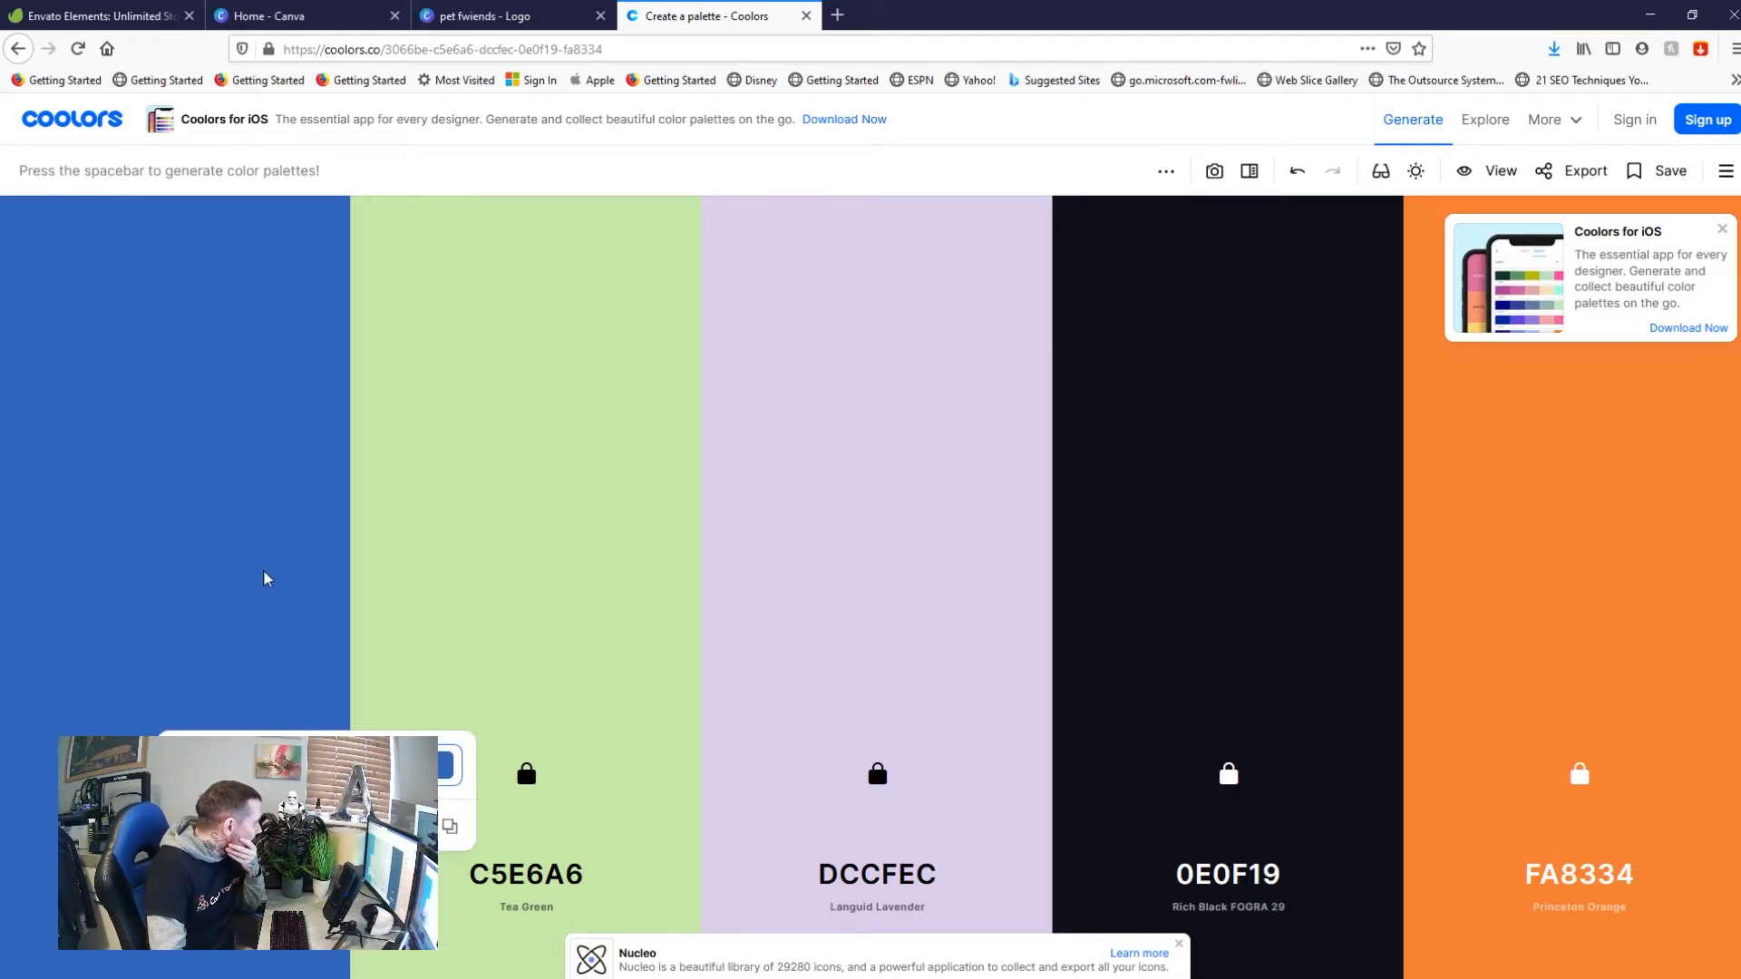
{"action": "left_click", "coordinate": [445, 13]}
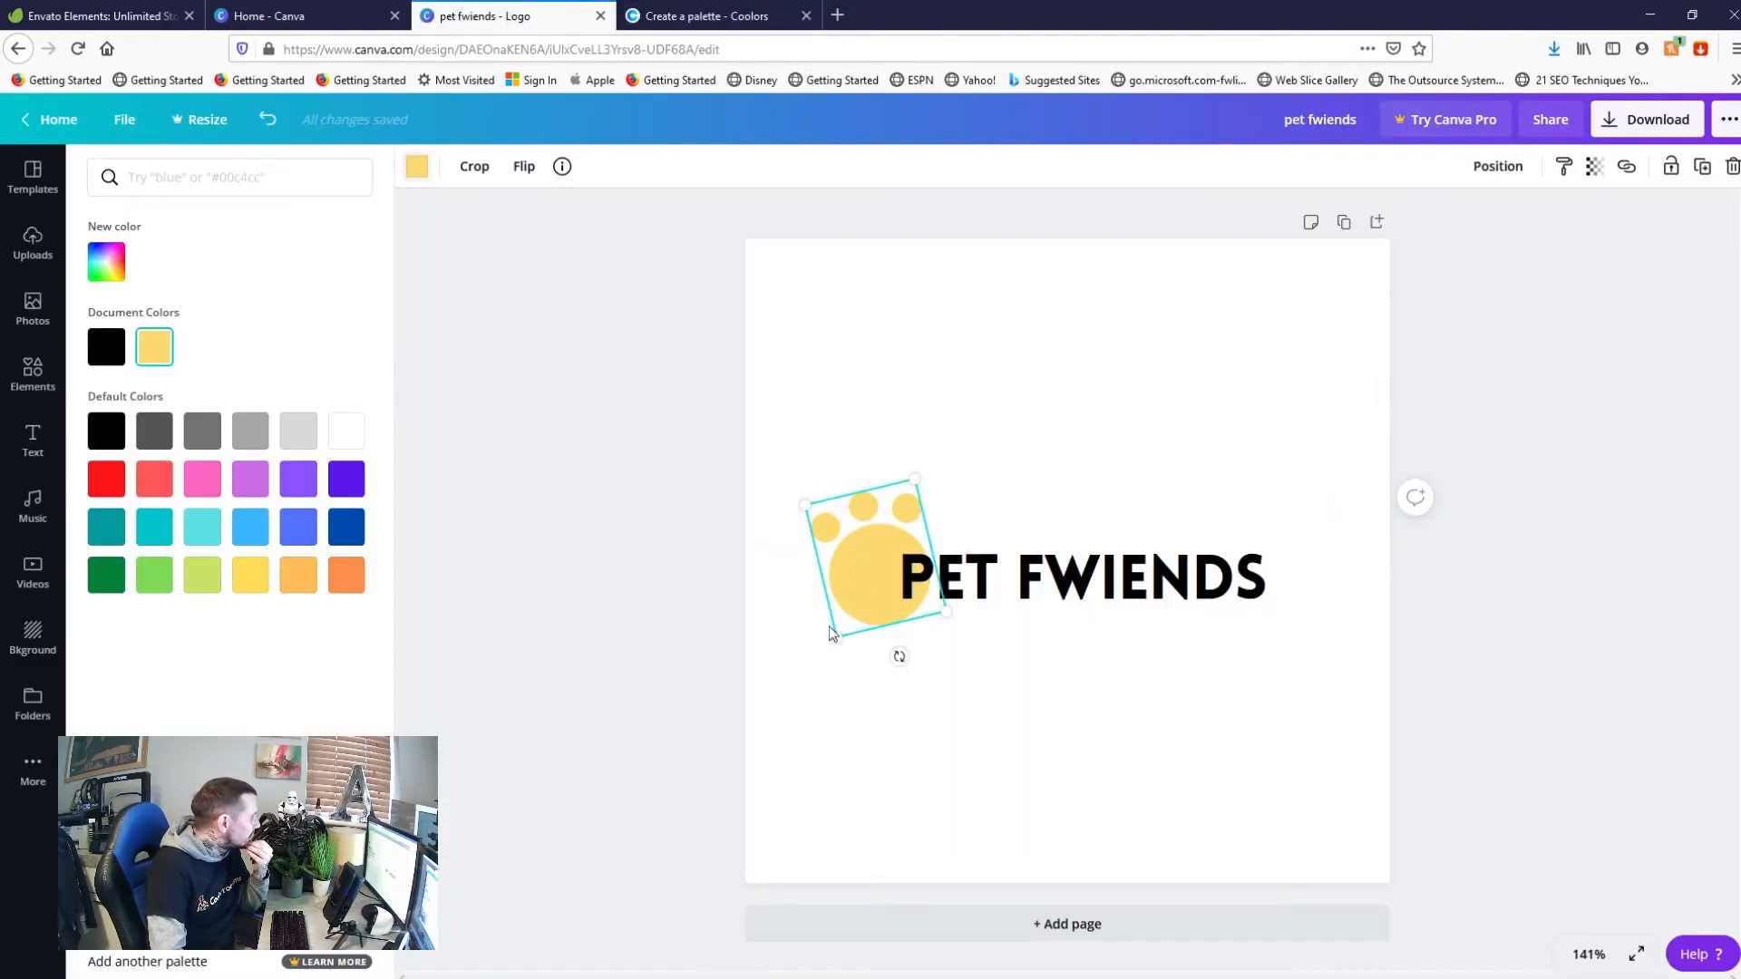
{"action": "left_click", "coordinate": [415, 168]}
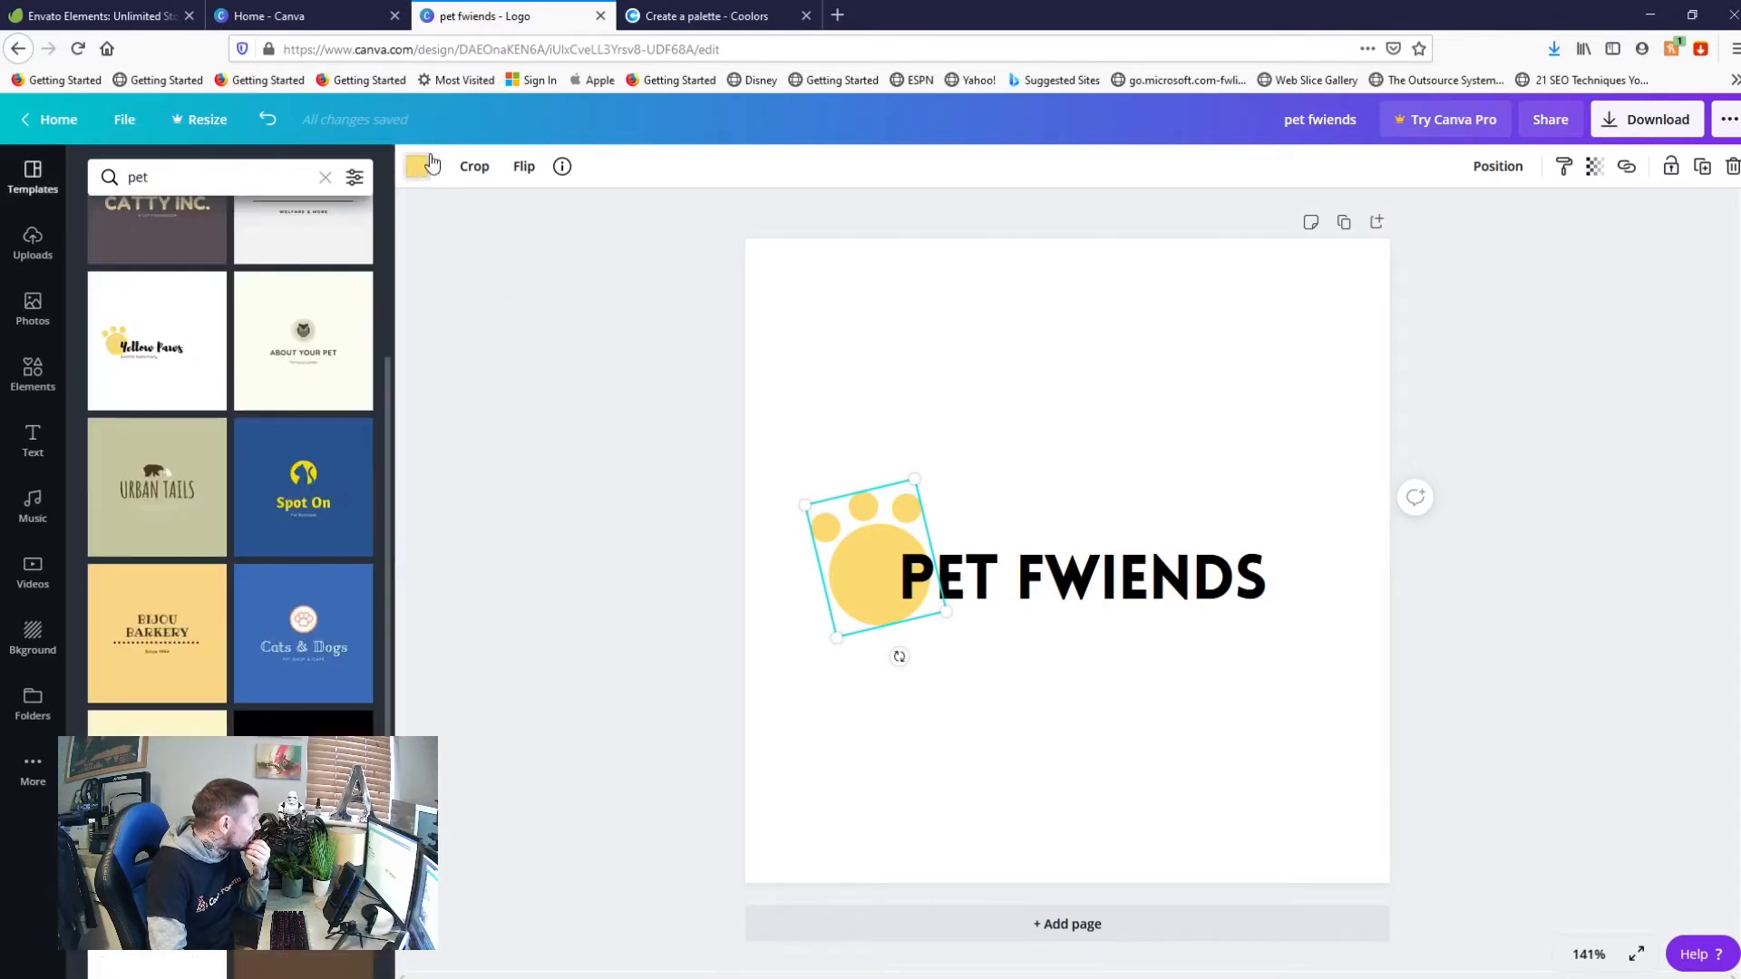
{"action": "left_click", "coordinate": [671, 16]}
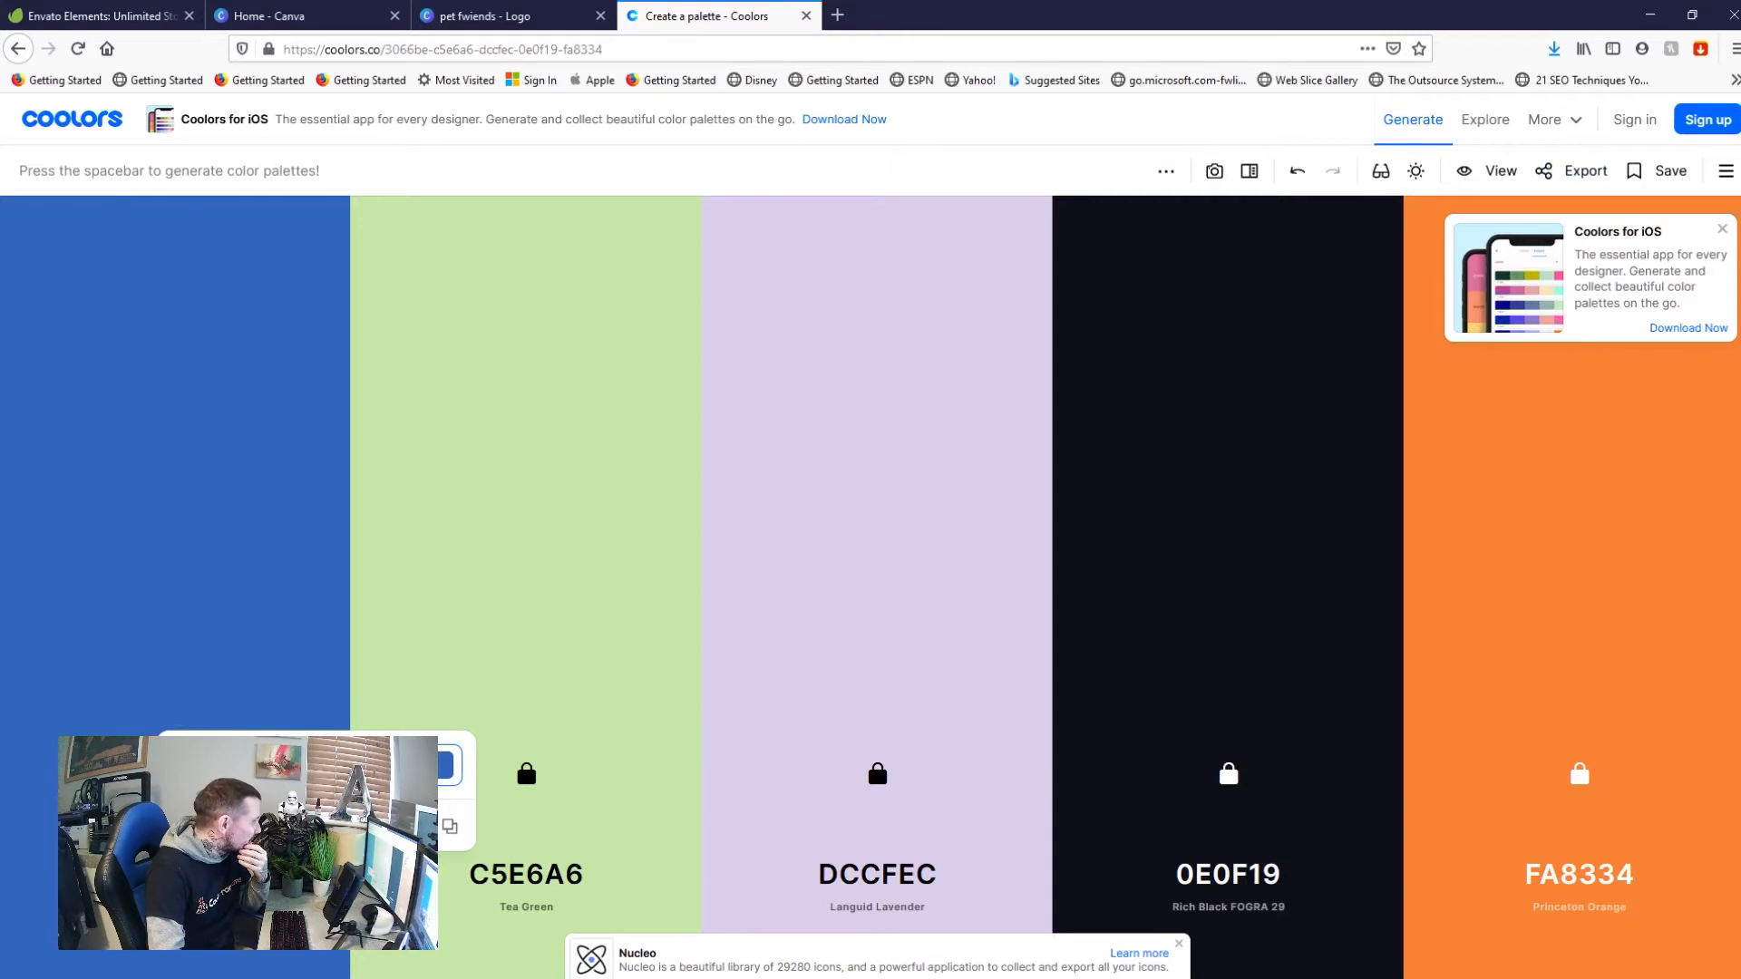
Open a new Notepad document, title it "Pet Fwiends Branding Colour Pallete" and add the blue's hex code 3066BE below
{"action": "mouse_move", "coordinate": [637, 973]}
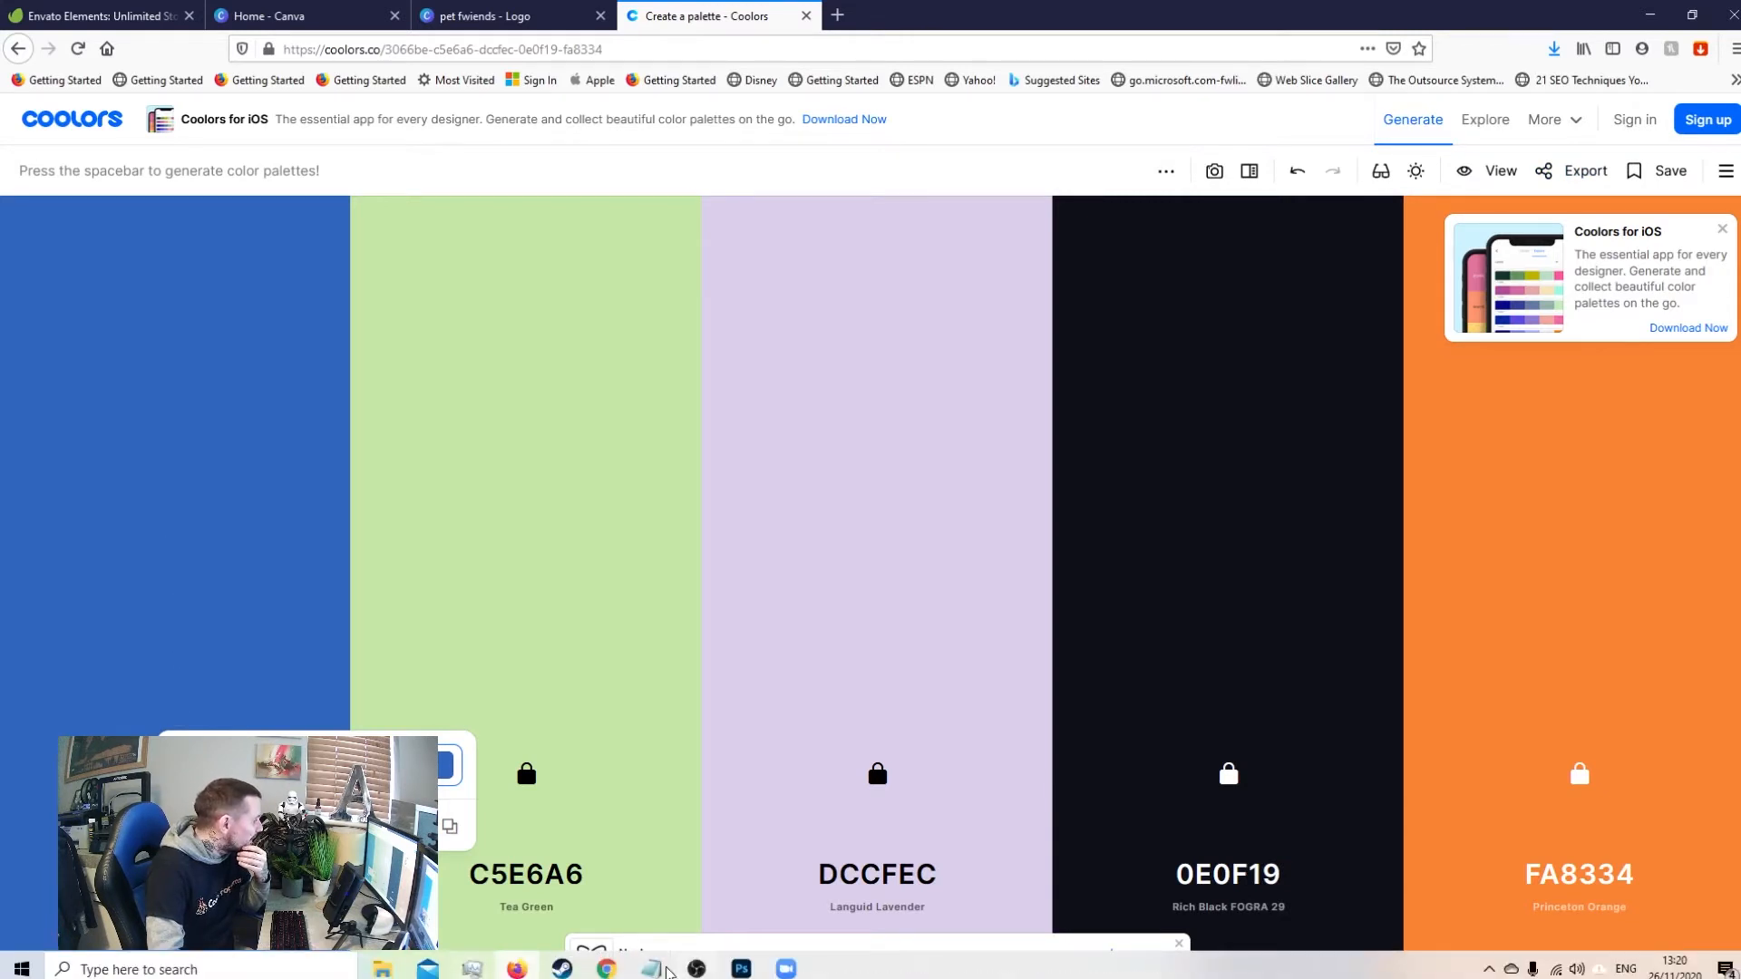
{"action": "right_click", "coordinate": [645, 973]}
{"action": "left_click", "coordinate": [598, 872]}
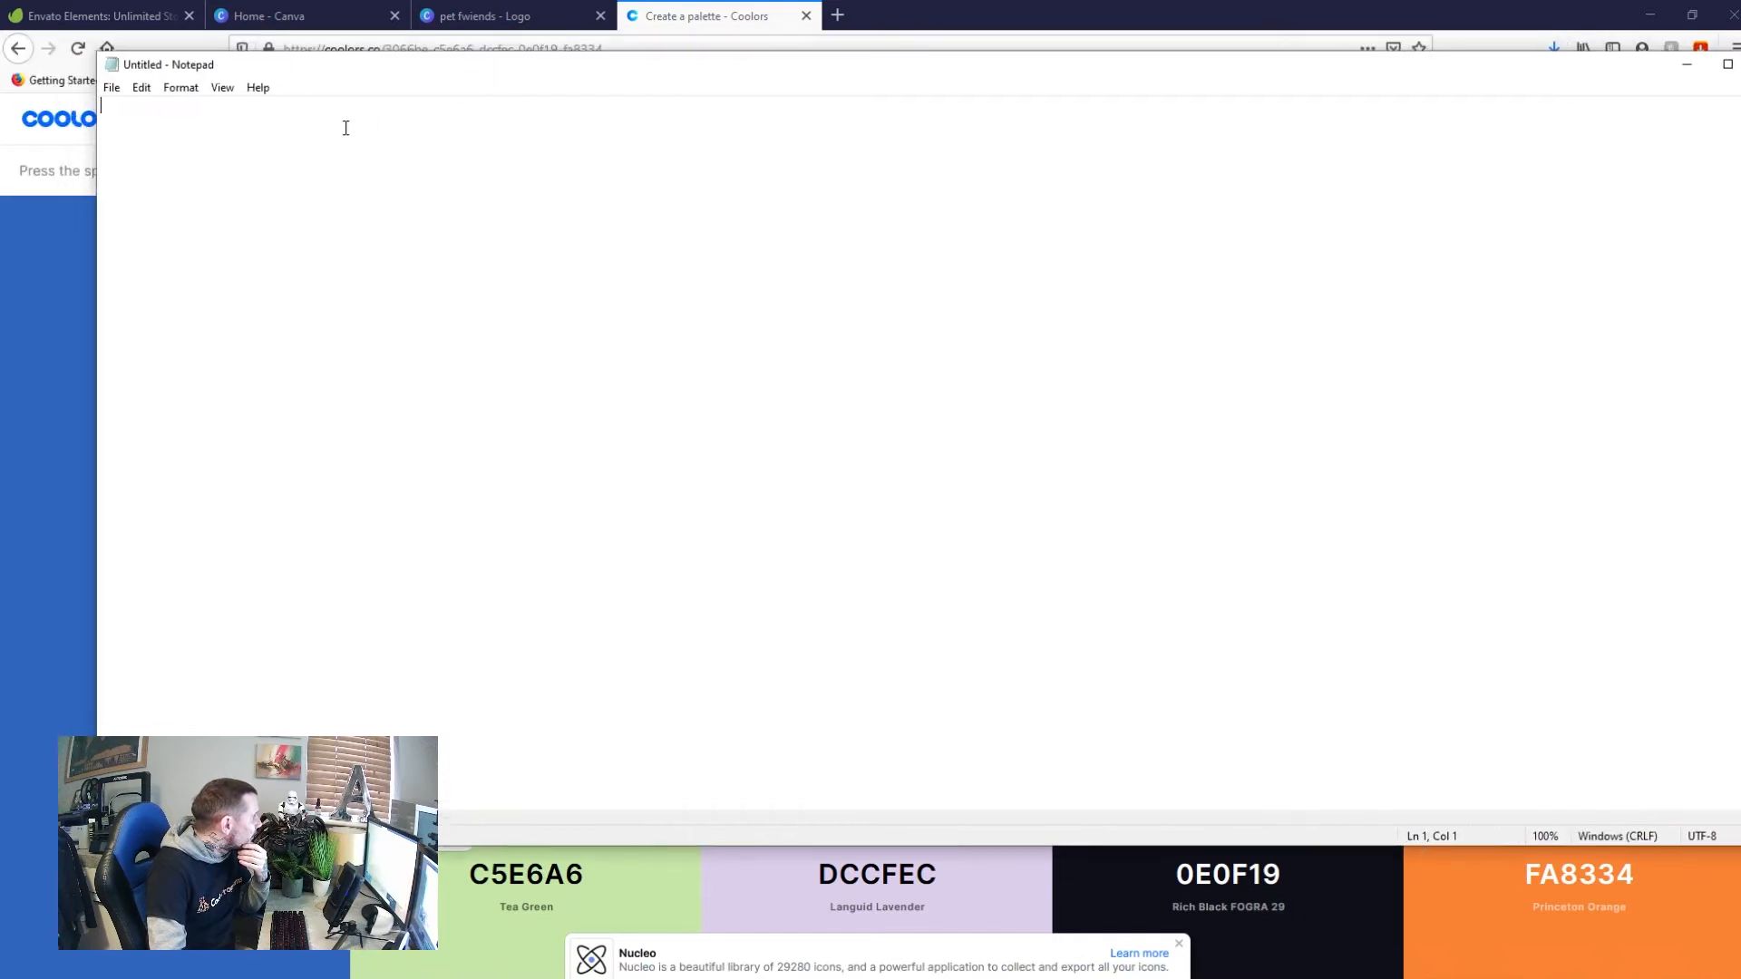
{"action": "type", "text": "Pet Fwiends Branding Colour Pal"}
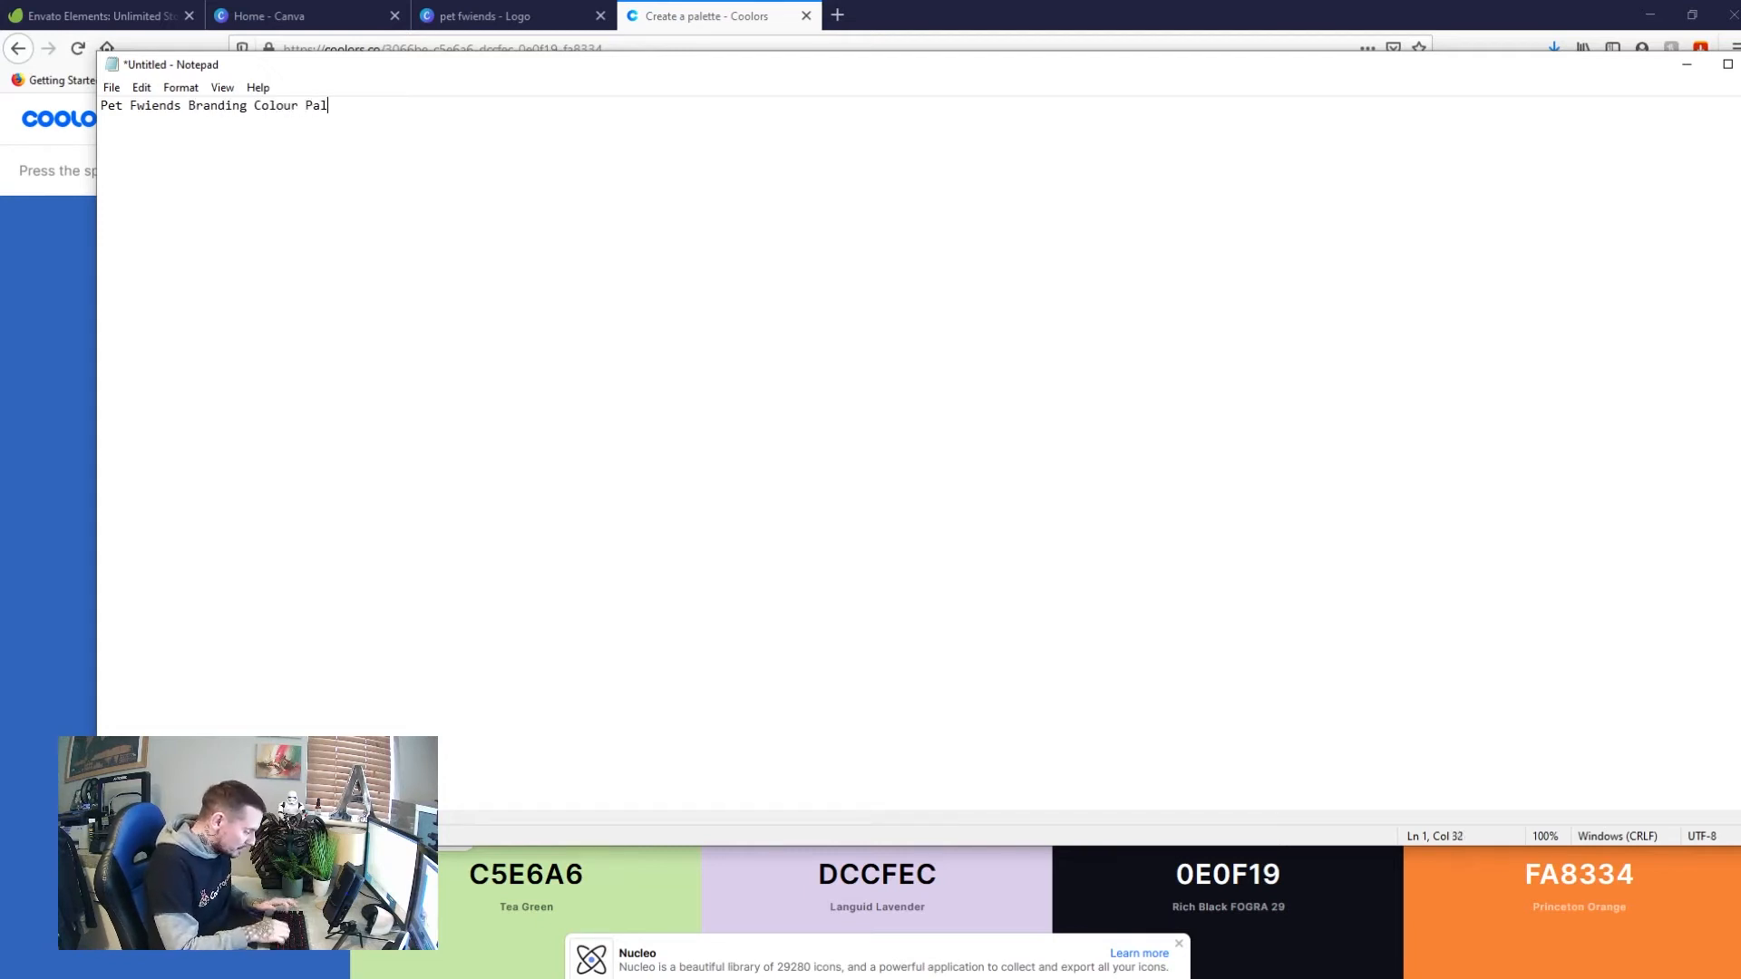
{"action": "type", "text": "3066BE"}
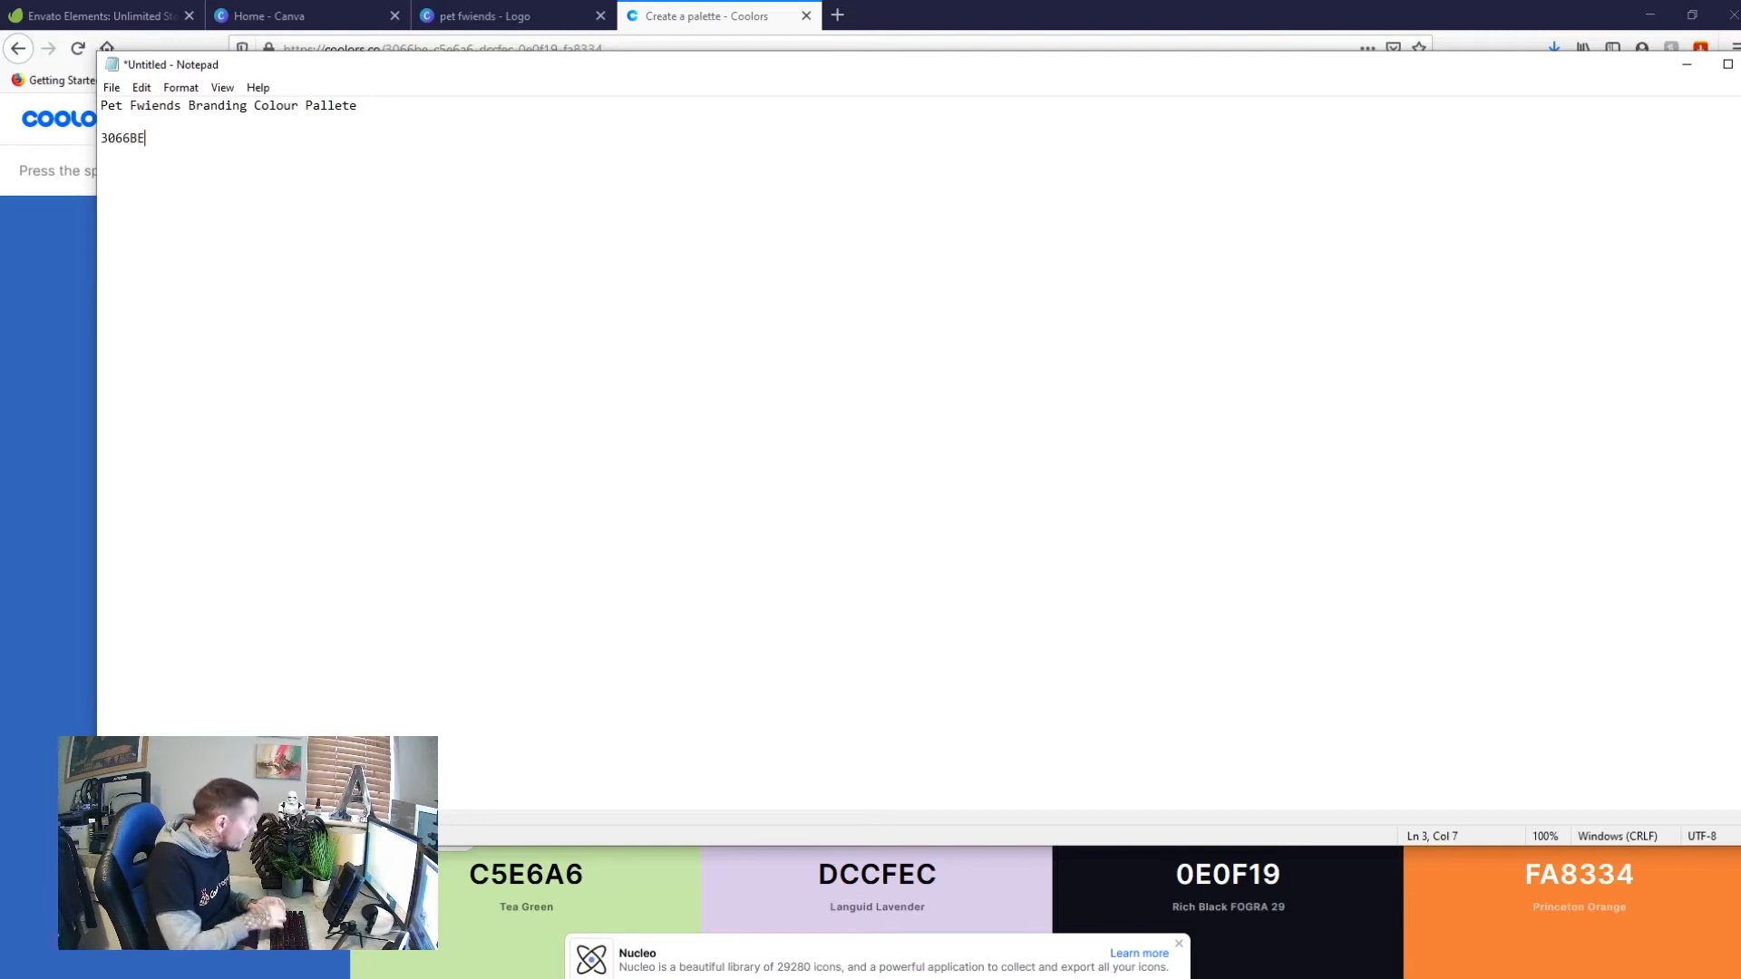
Copy the Tea Green hex code C5E6A6 from the Coolors palette and add it to the Notepad colour list
{"action": "left_click", "coordinate": [778, 33]}
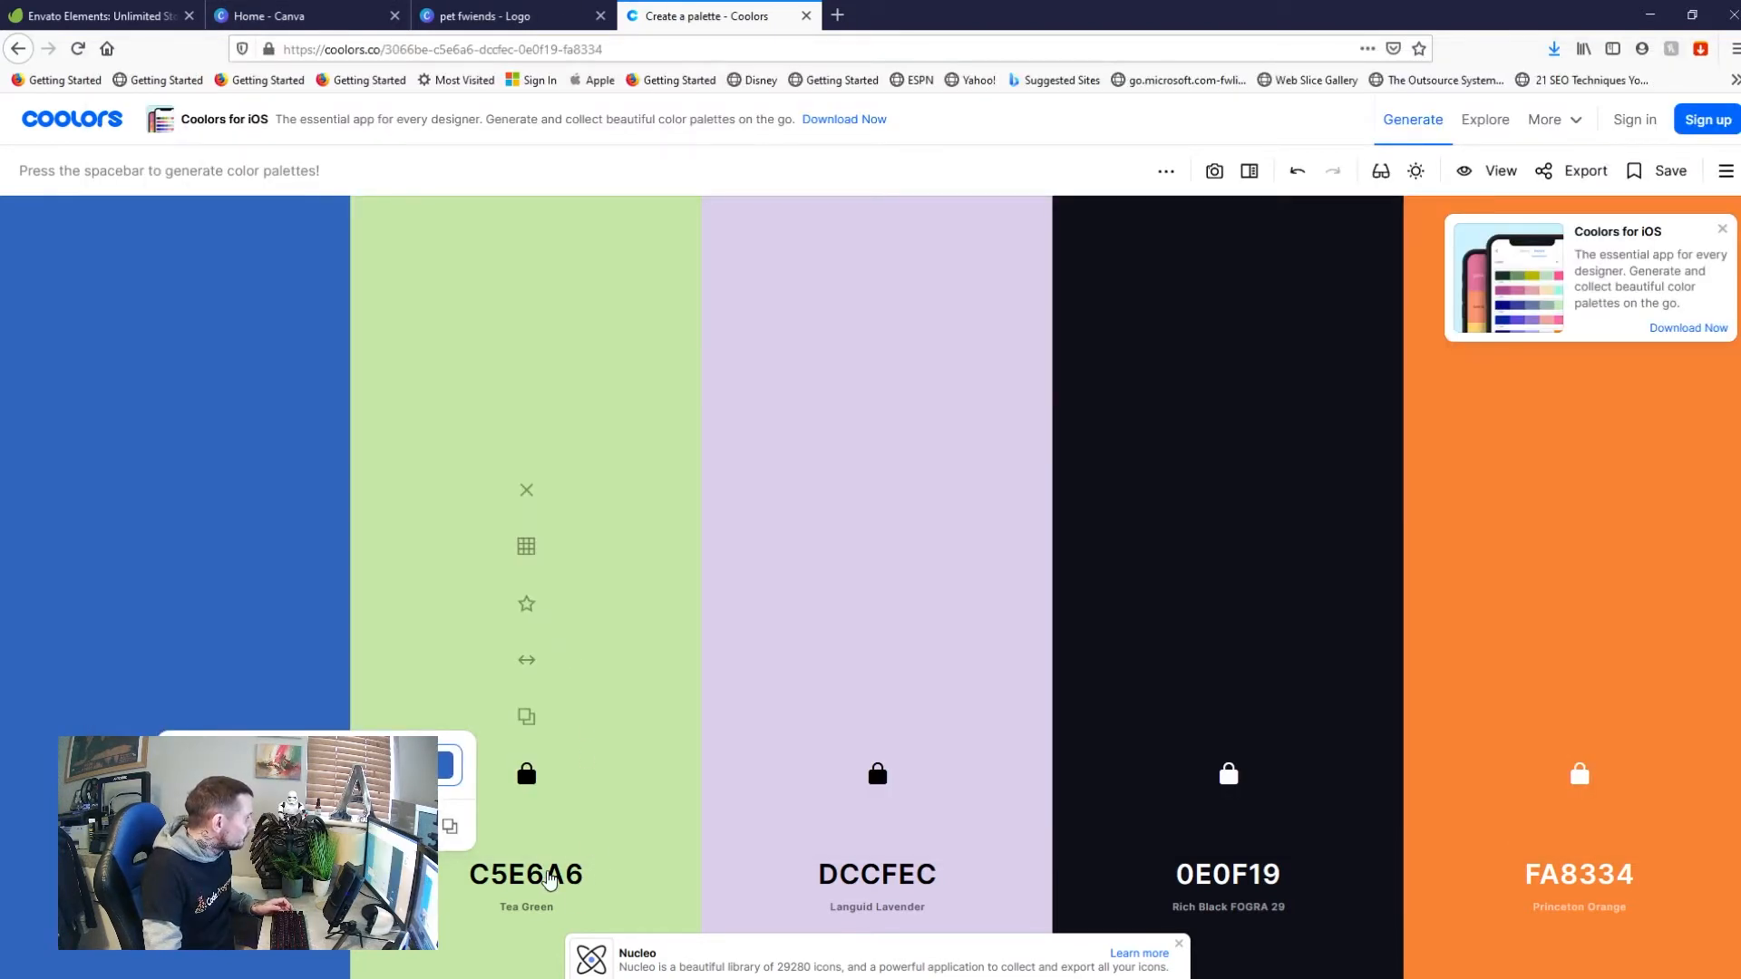
{"action": "left_click", "coordinate": [549, 875]}
{"action": "right_click", "coordinate": [441, 765]}
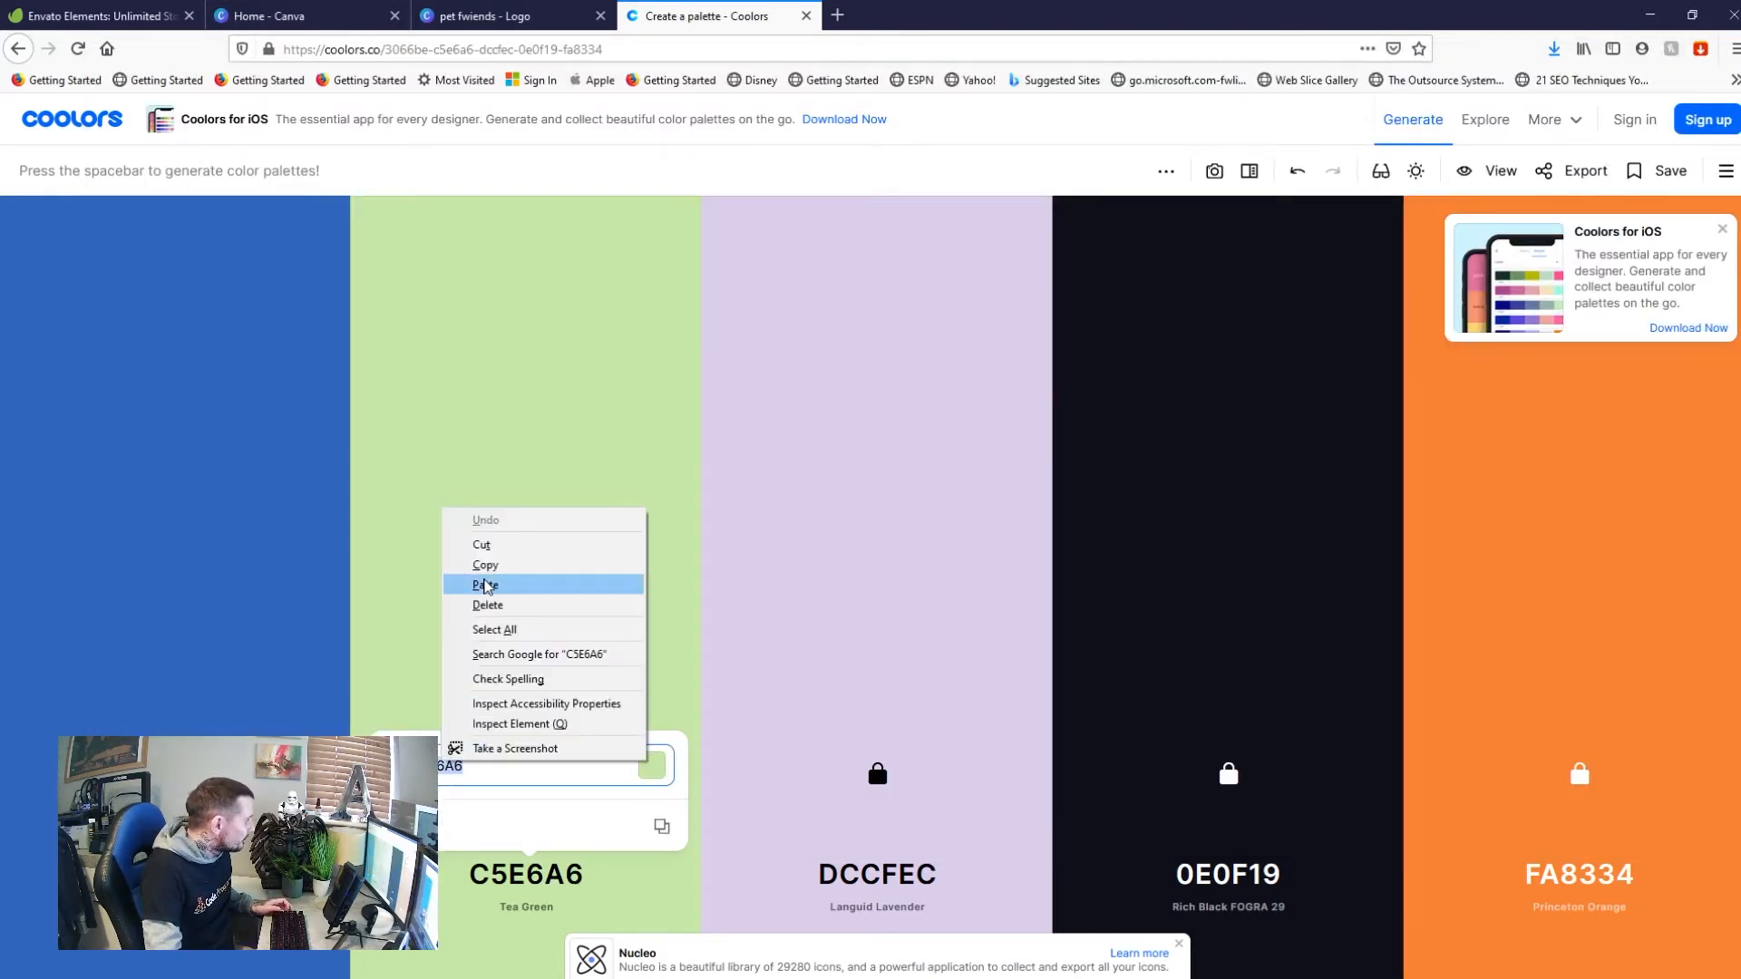
{"action": "left_click", "coordinate": [490, 564]}
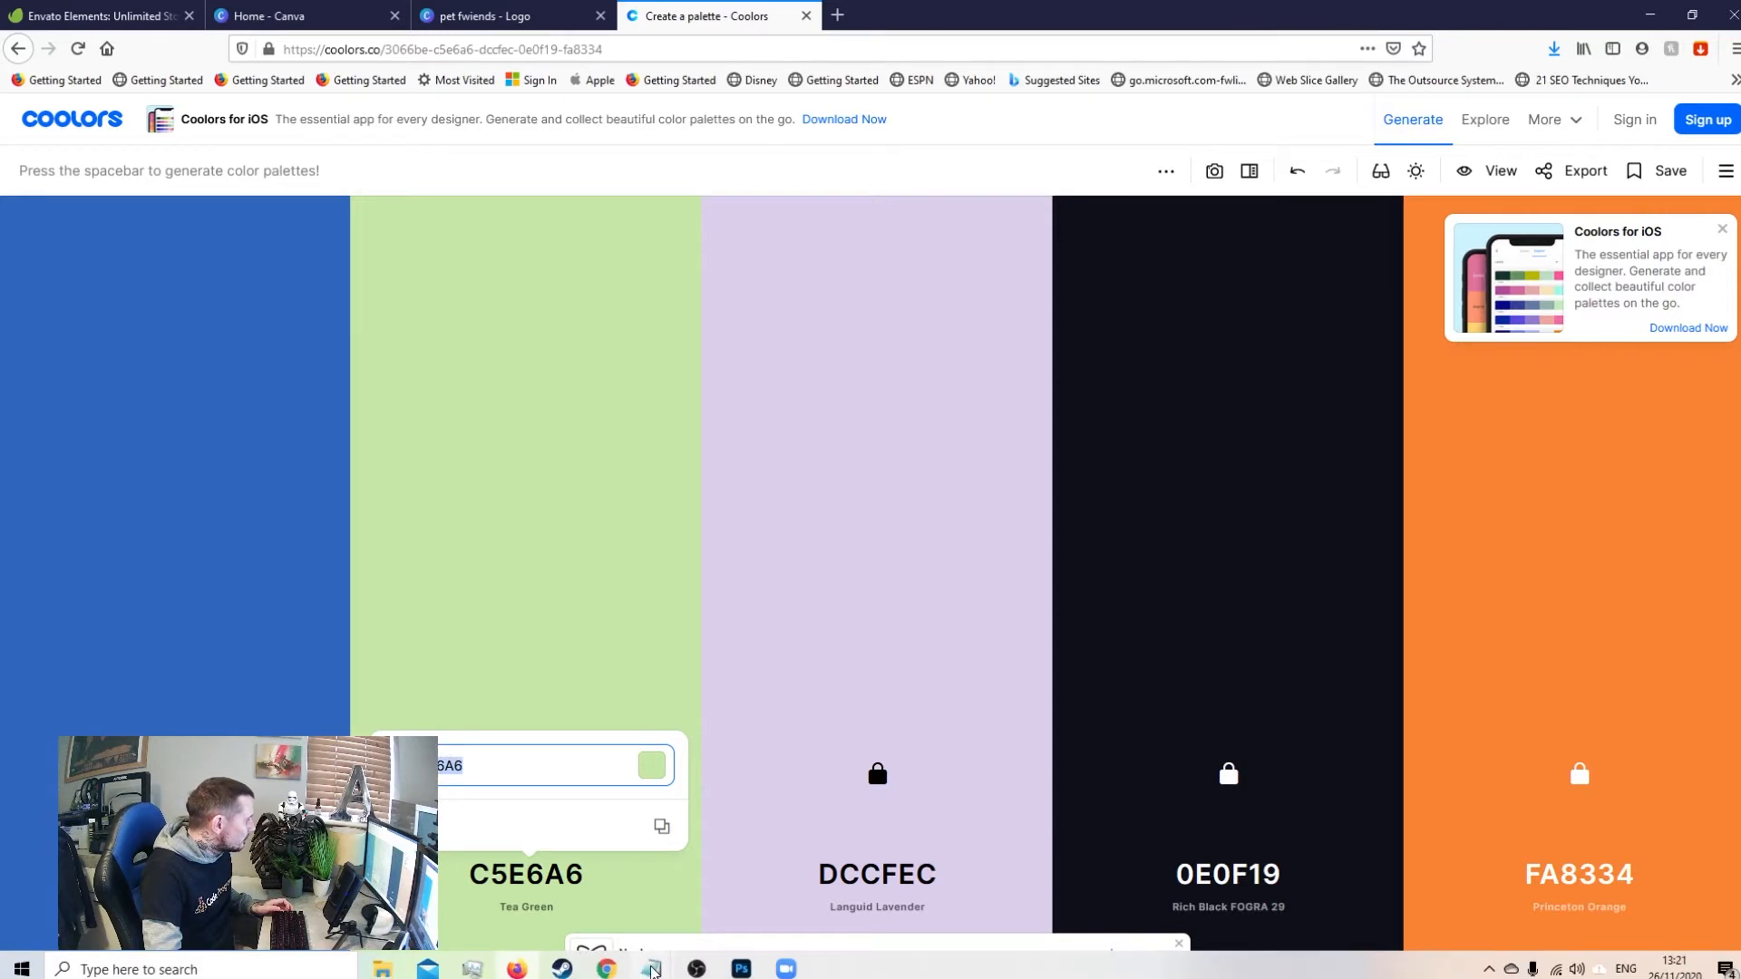
{"action": "mouse_move", "coordinate": [650, 969]}
{"action": "left_click", "coordinate": [1678, 907]}
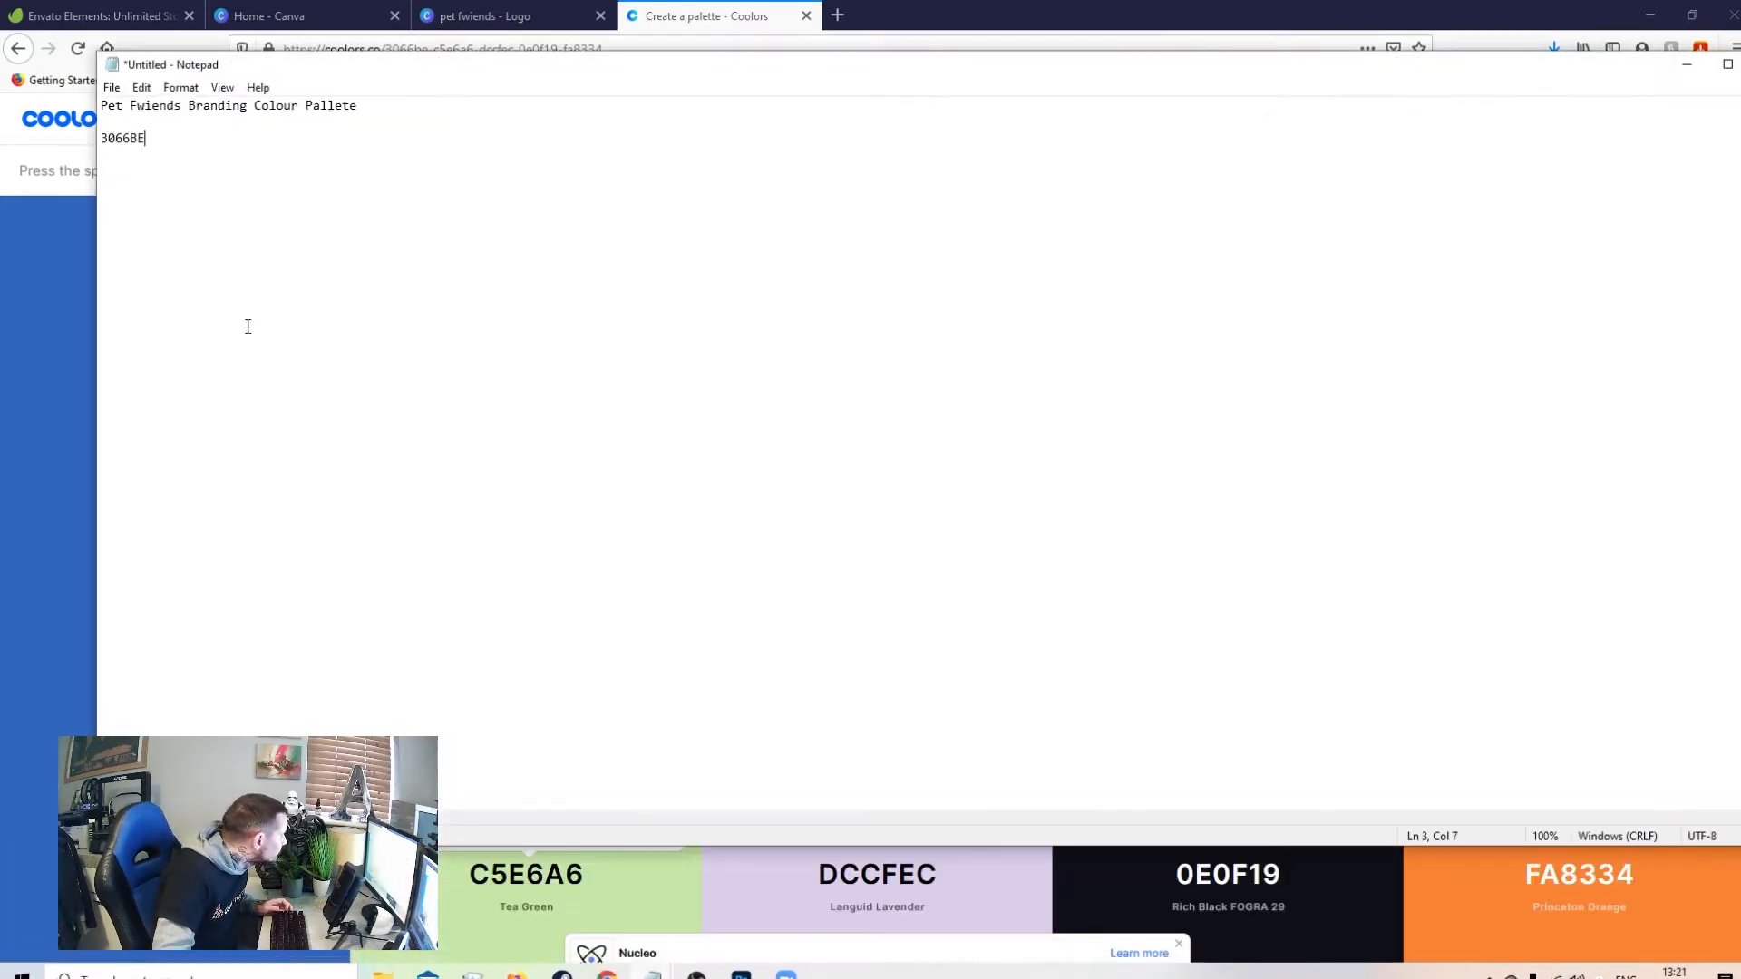
{"action": "key", "text": "ctrl+v"}
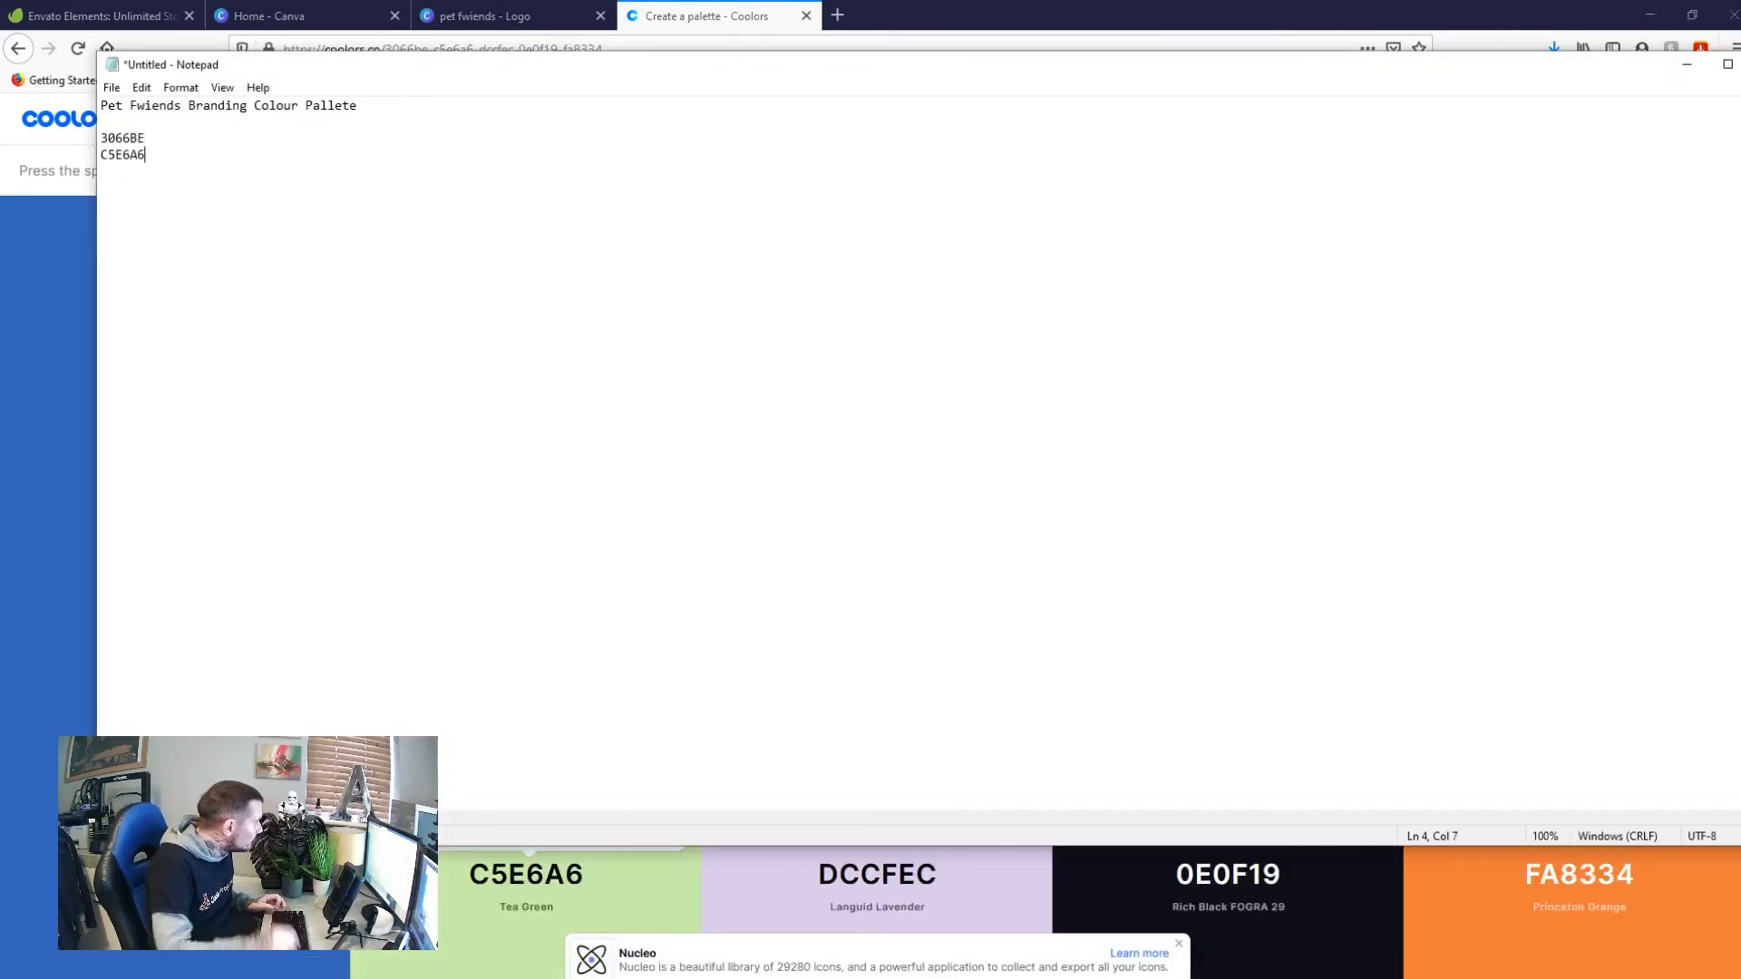
Copy the Languid Lavender hex code DCCFEC from Coolors and add it on a new line of the Notepad list
{"action": "left_click", "coordinate": [714, 22]}
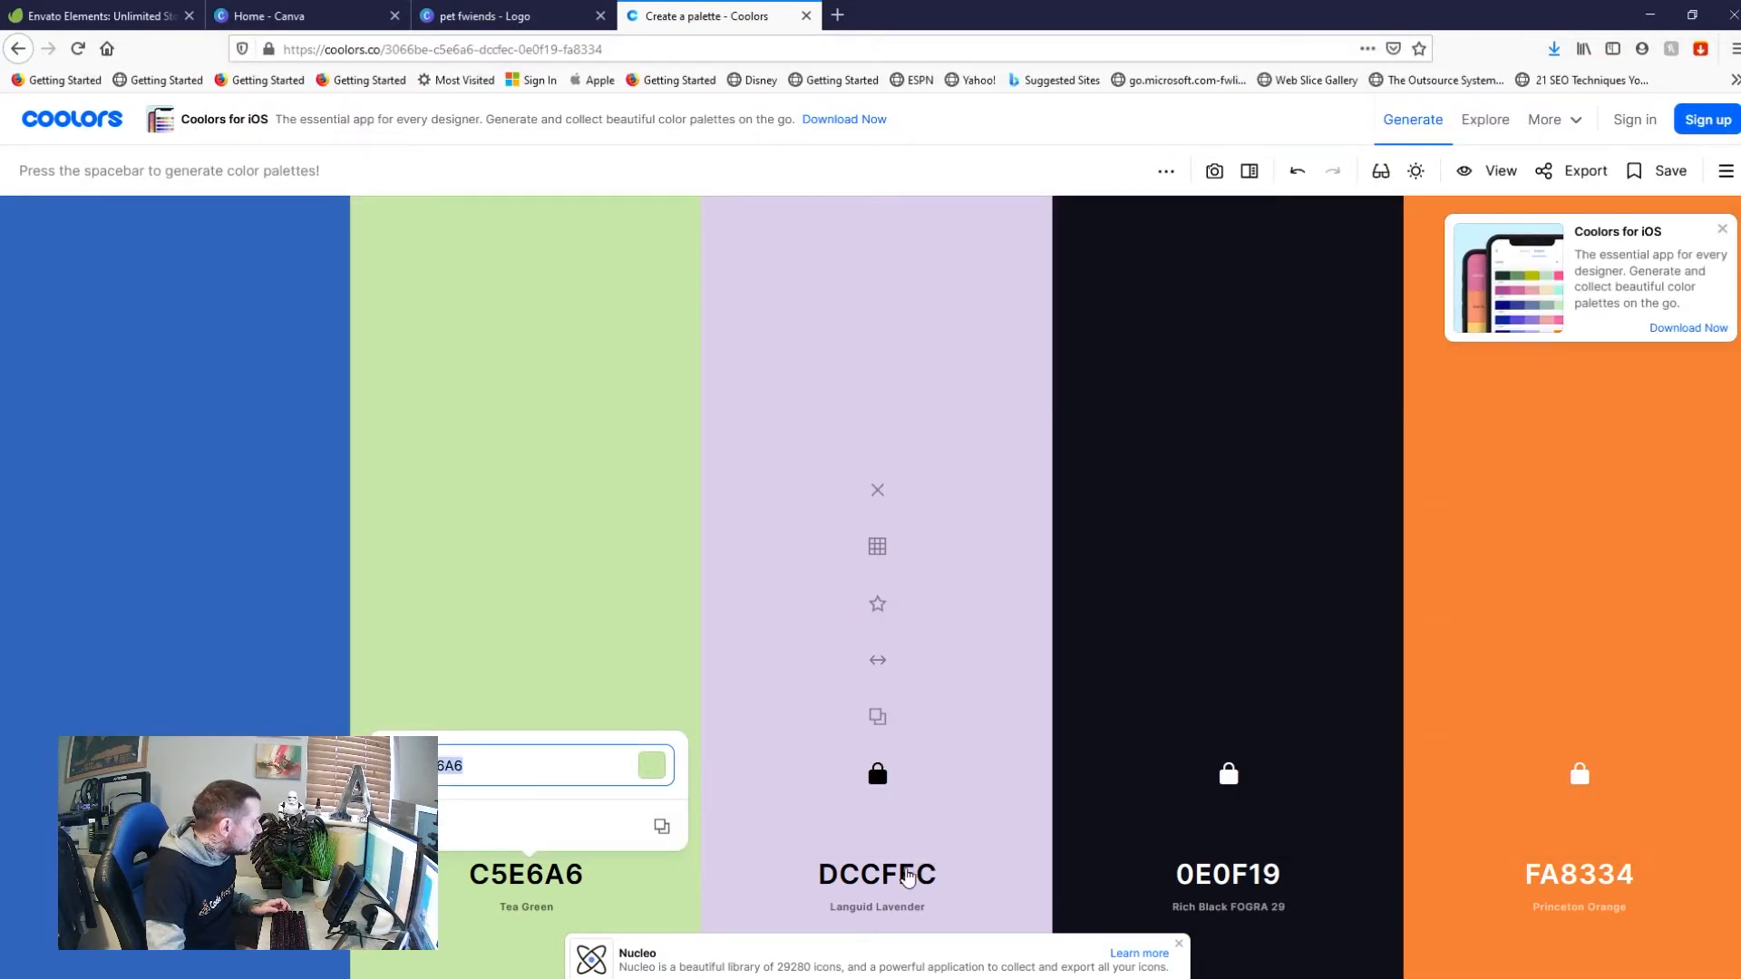
{"action": "left_click", "coordinate": [877, 874]}
{"action": "right_click", "coordinate": [781, 765]}
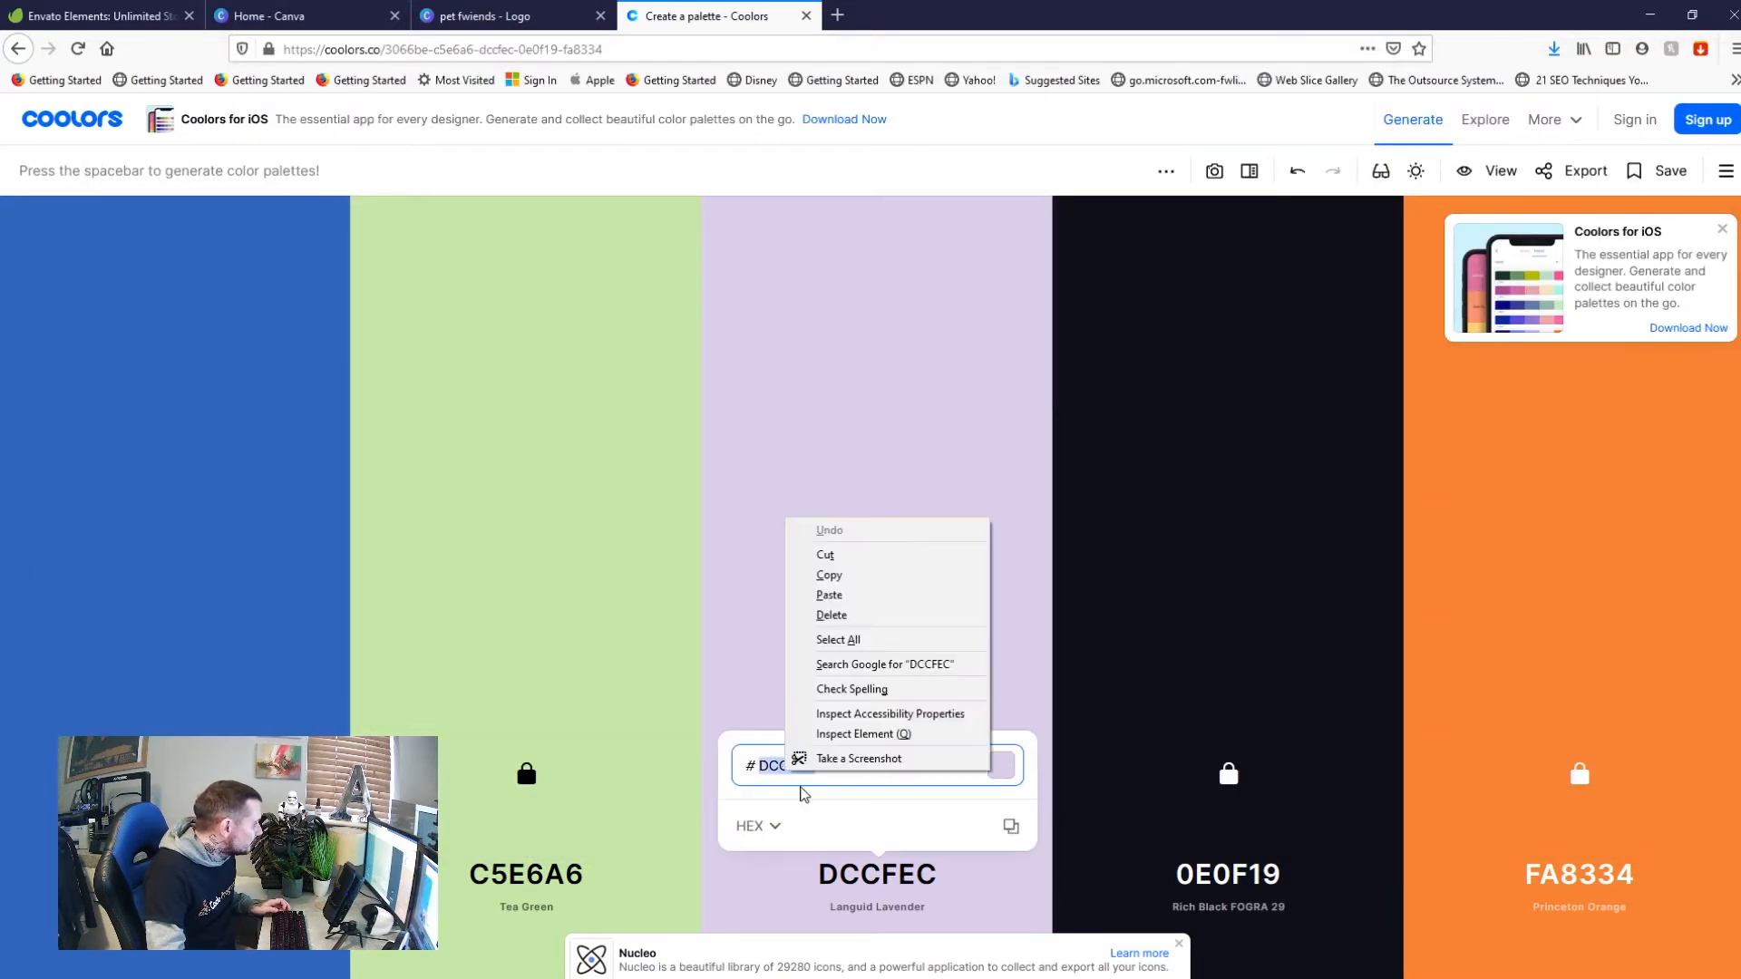
{"action": "left_click", "coordinate": [802, 573]}
{"action": "mouse_move", "coordinate": [766, 970]}
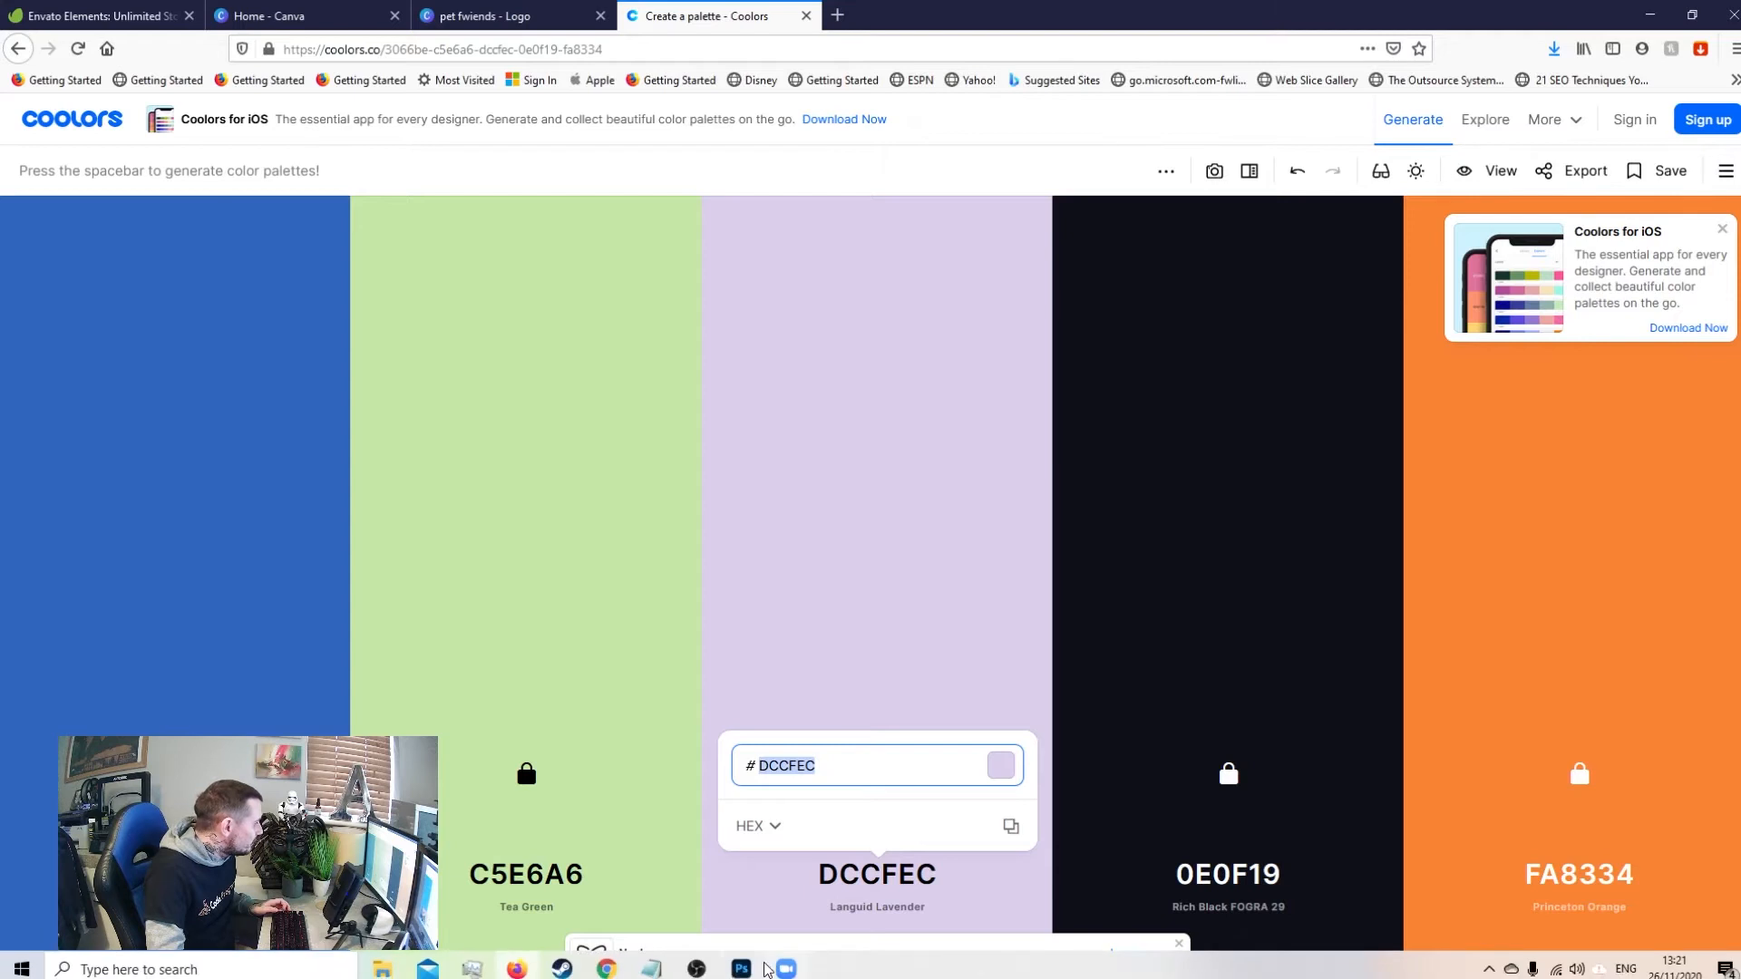
{"action": "left_click", "coordinate": [651, 969]}
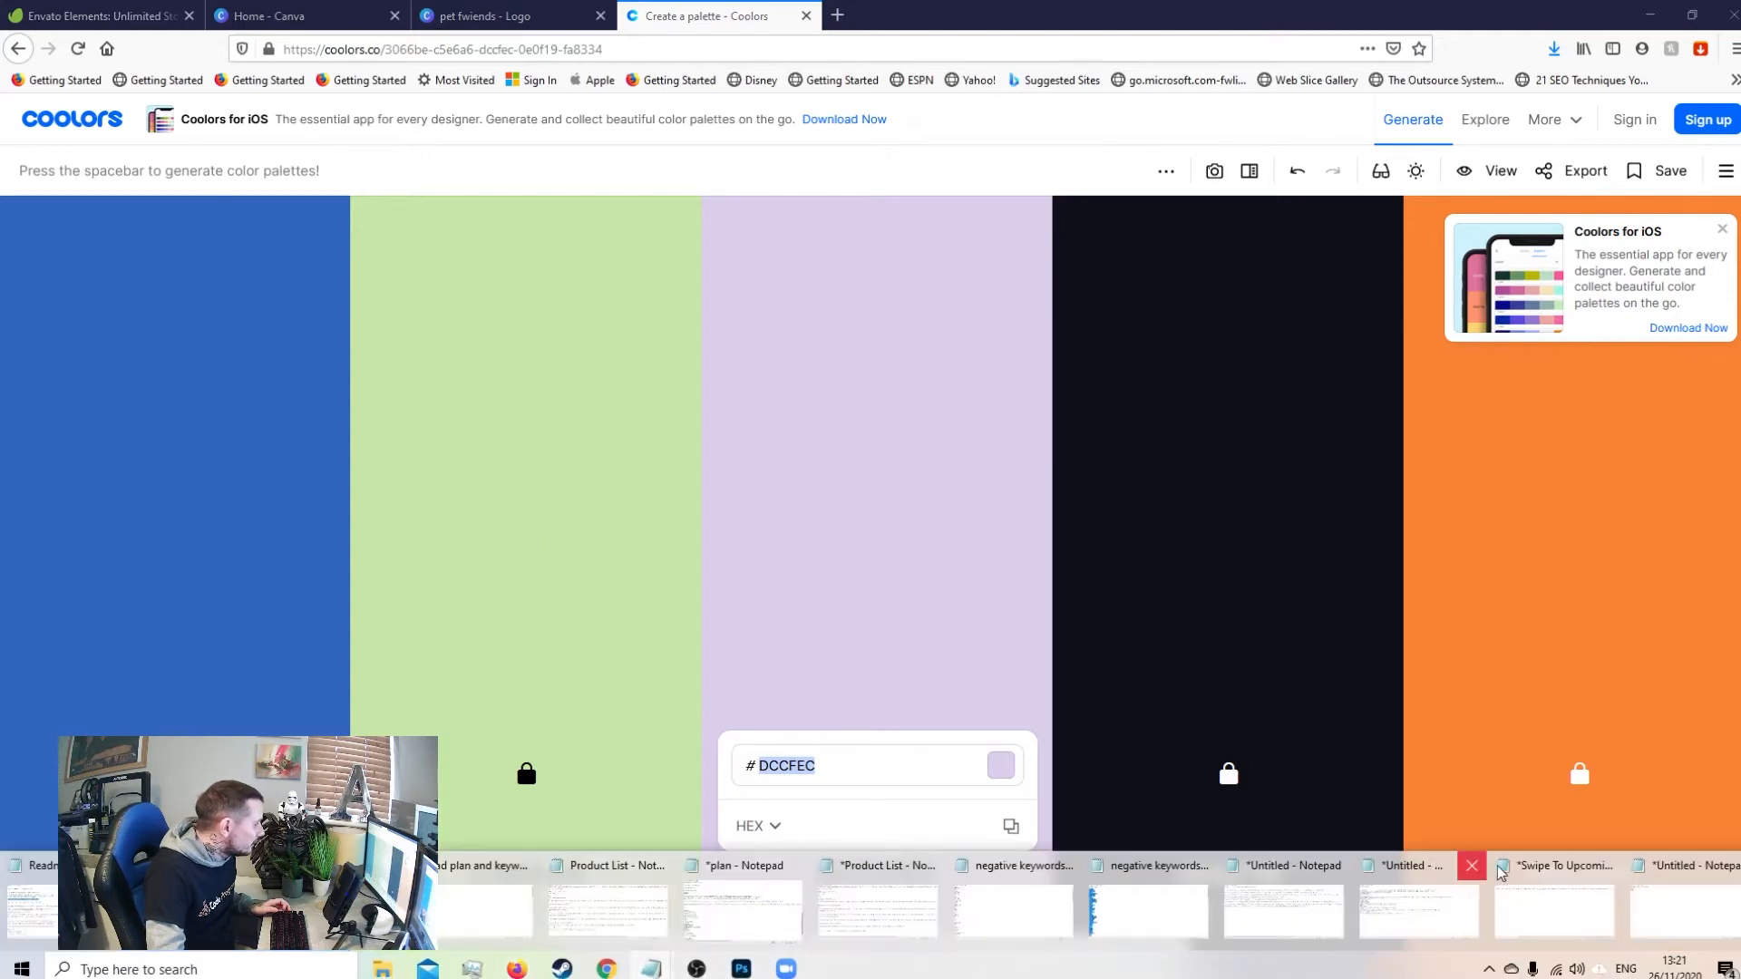
{"action": "left_click", "coordinate": [1712, 920]}
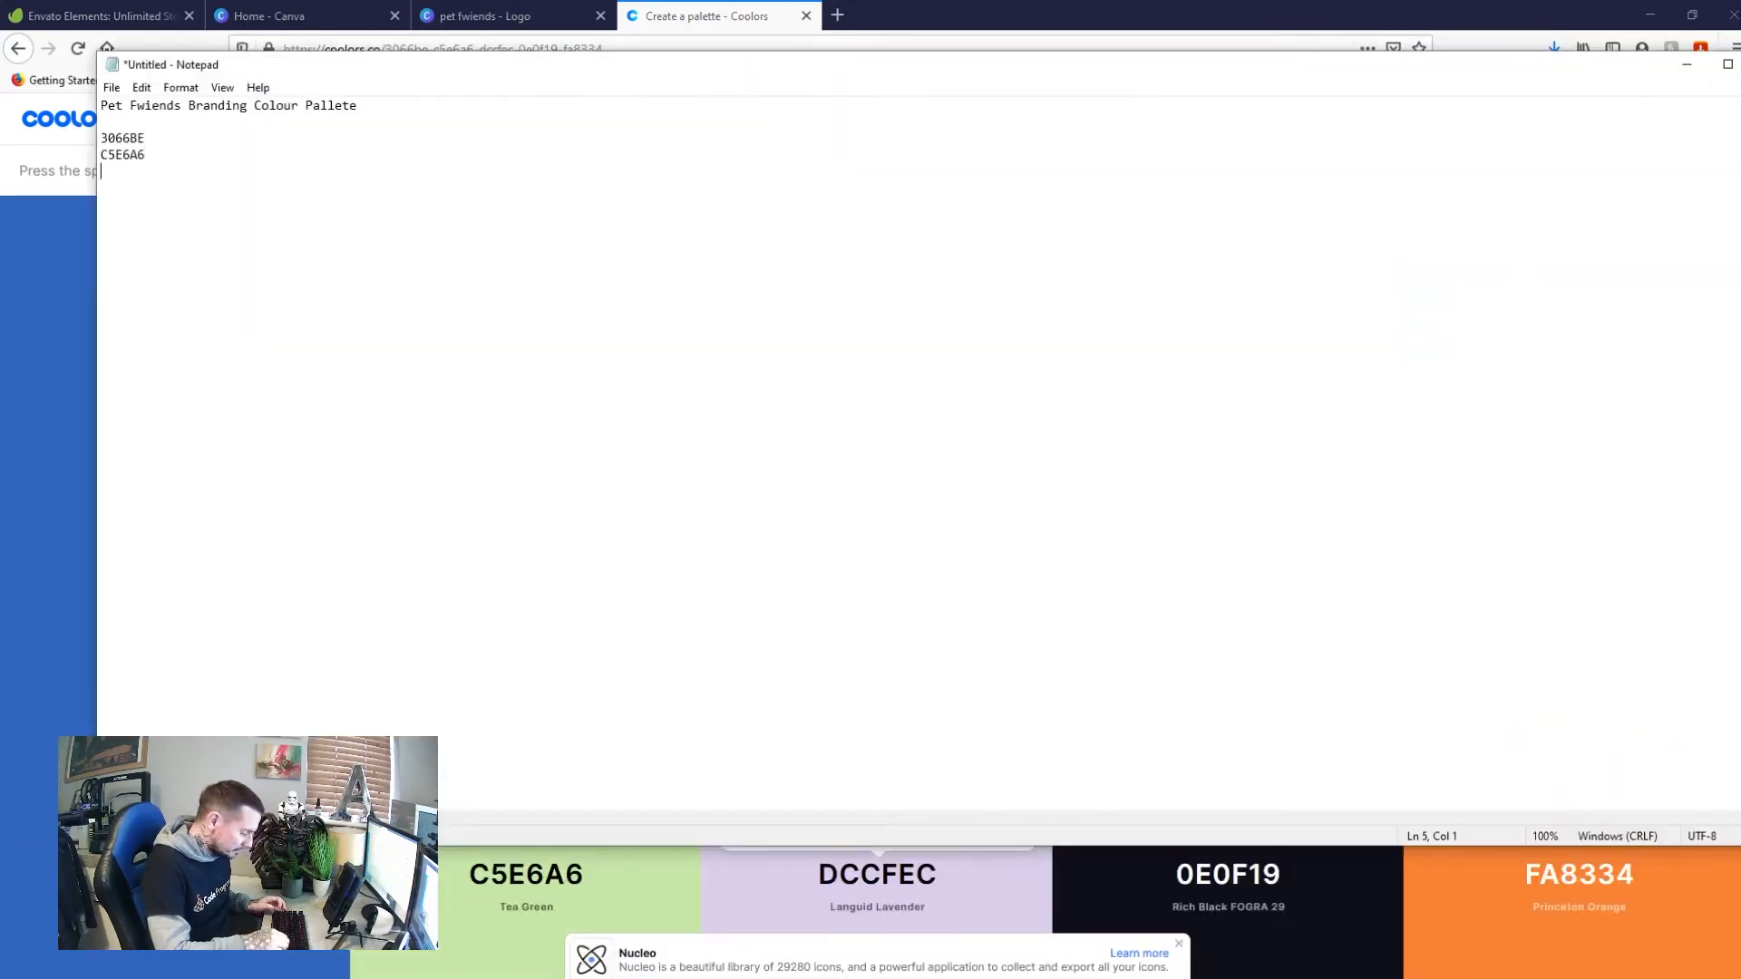
{"action": "type", "text": "DCCFEC"}
Copy the Rich Black hex code 0E0F19 from Coolors into the next line of the Notepad list
{"action": "key", "text": "alt+Tab"}
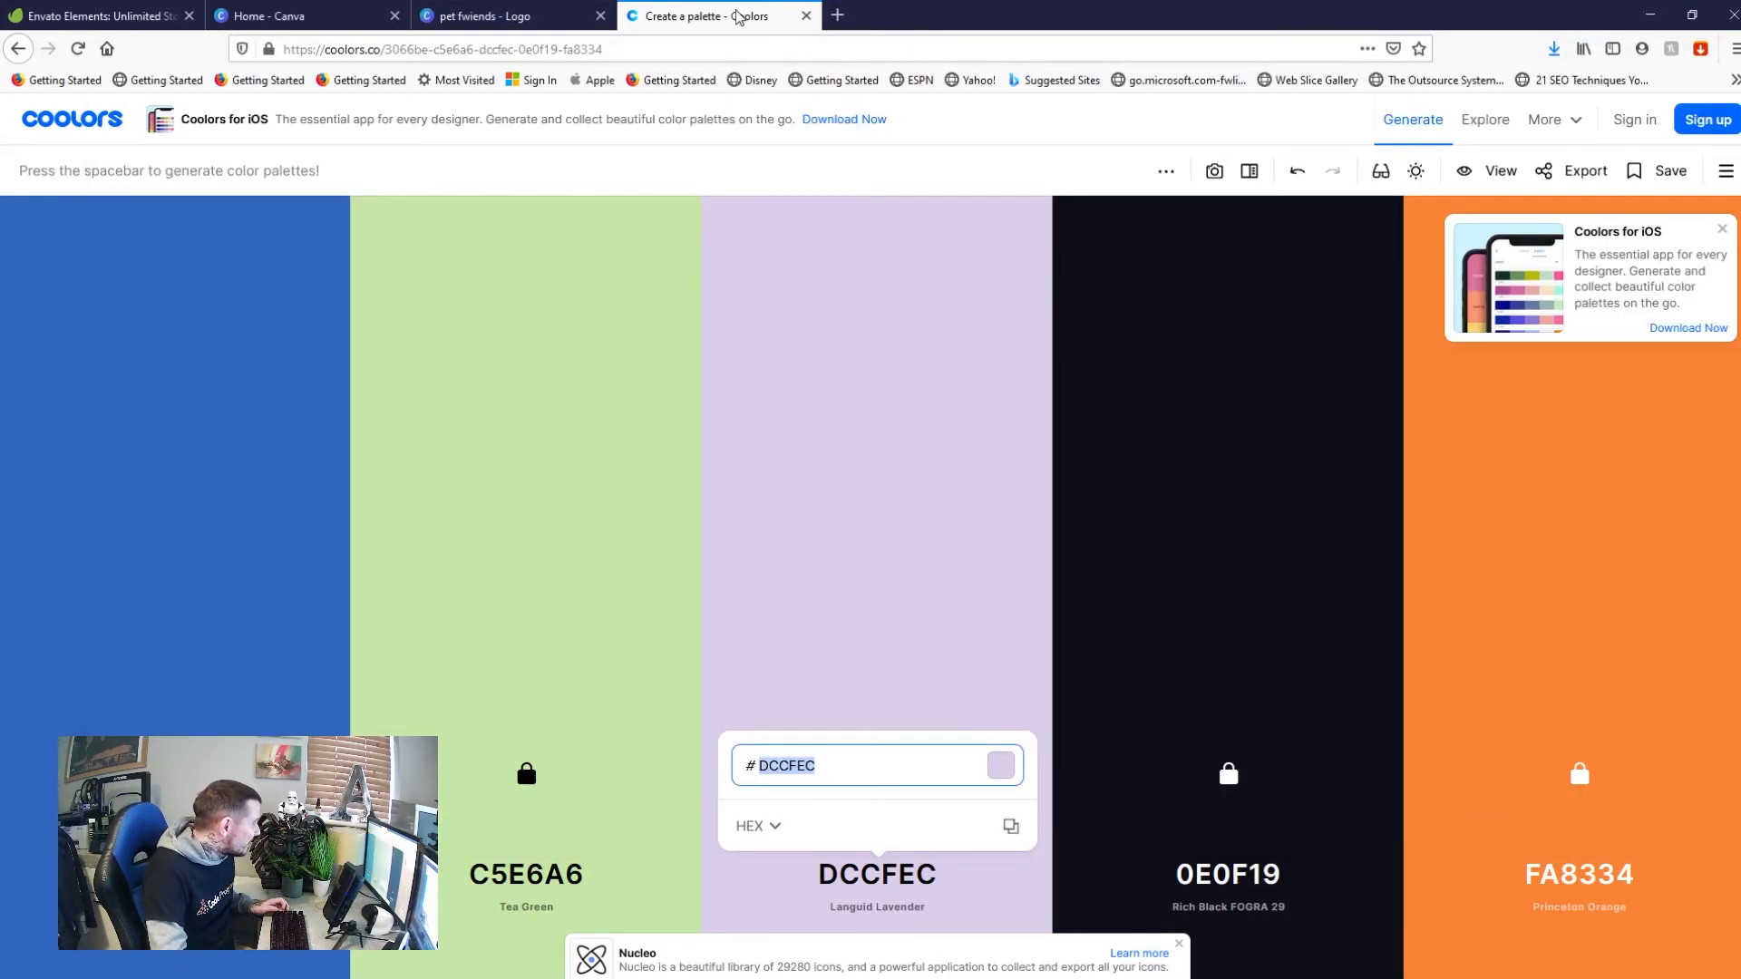
{"action": "left_click", "coordinate": [1217, 877]}
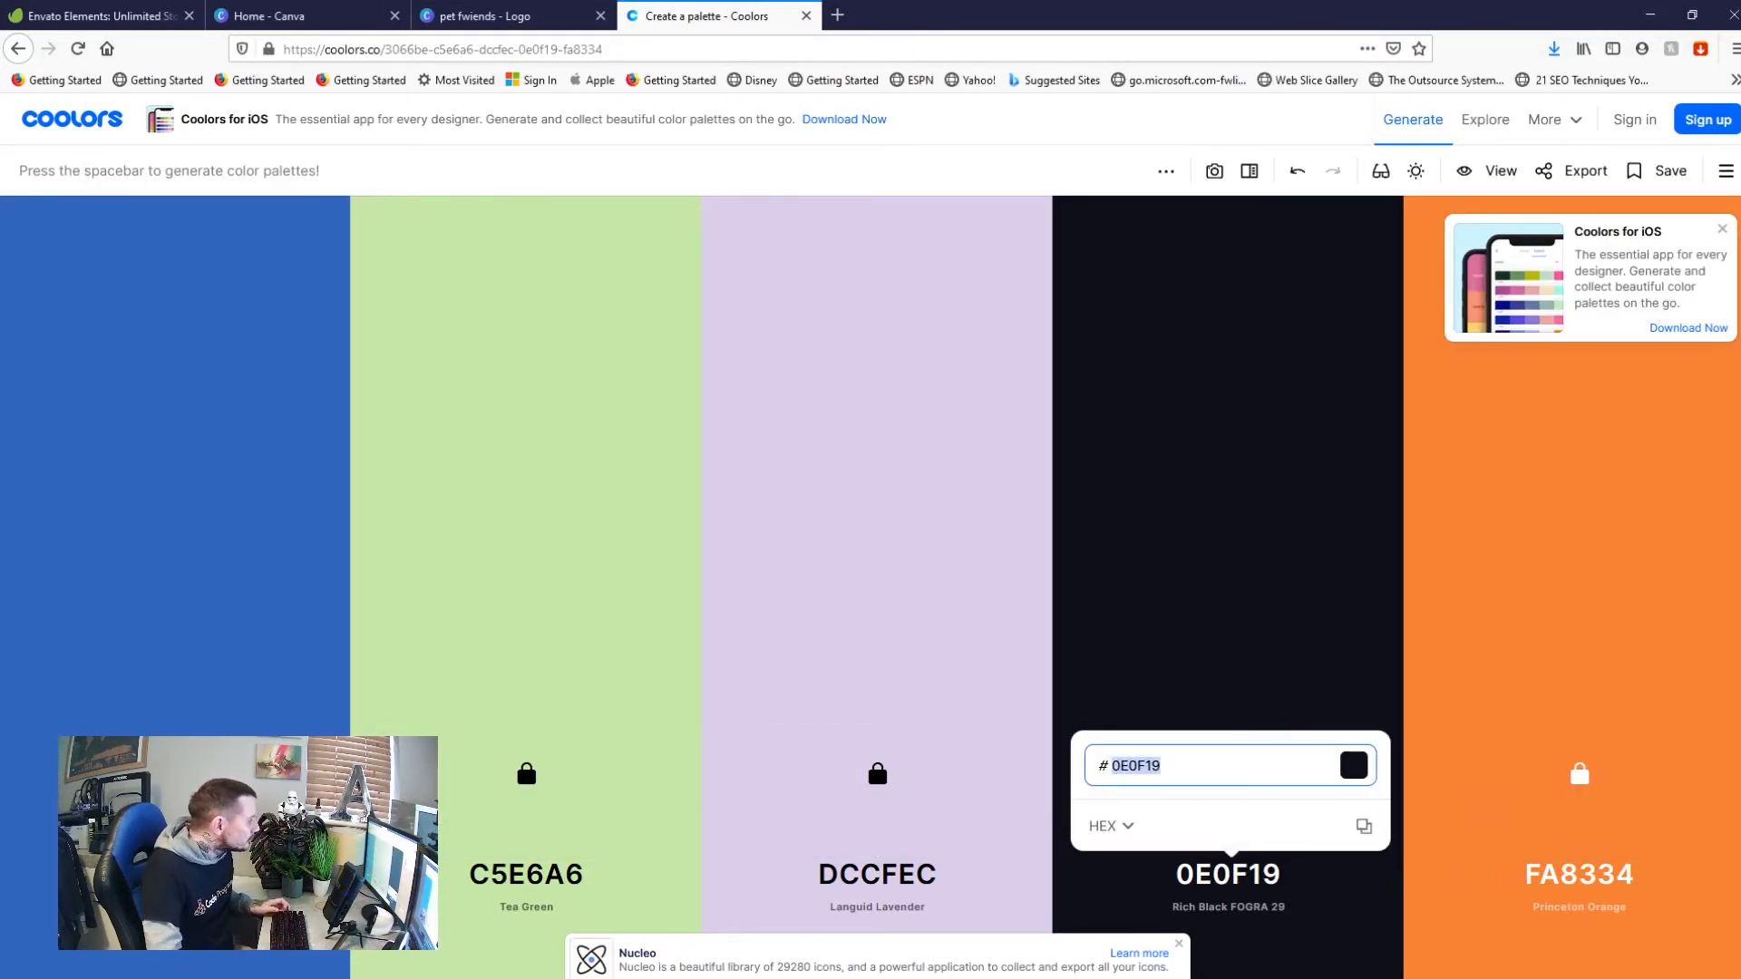
{"action": "mouse_move", "coordinate": [651, 967]}
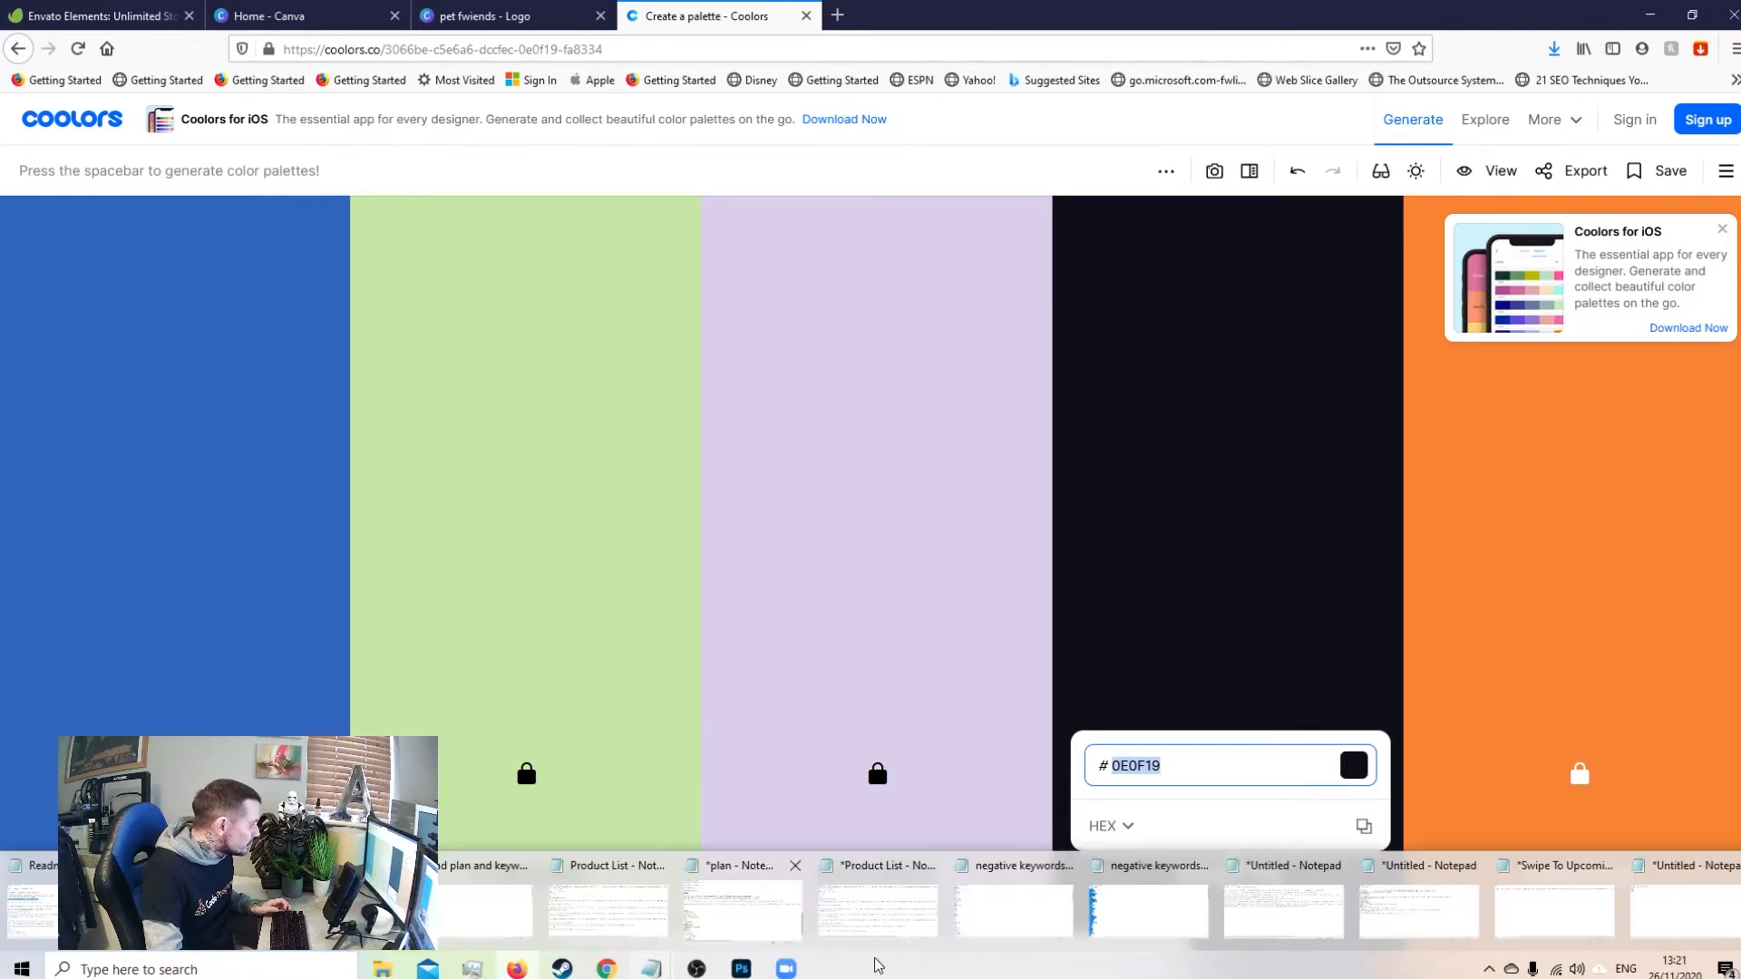
{"action": "left_click", "coordinate": [1685, 906]}
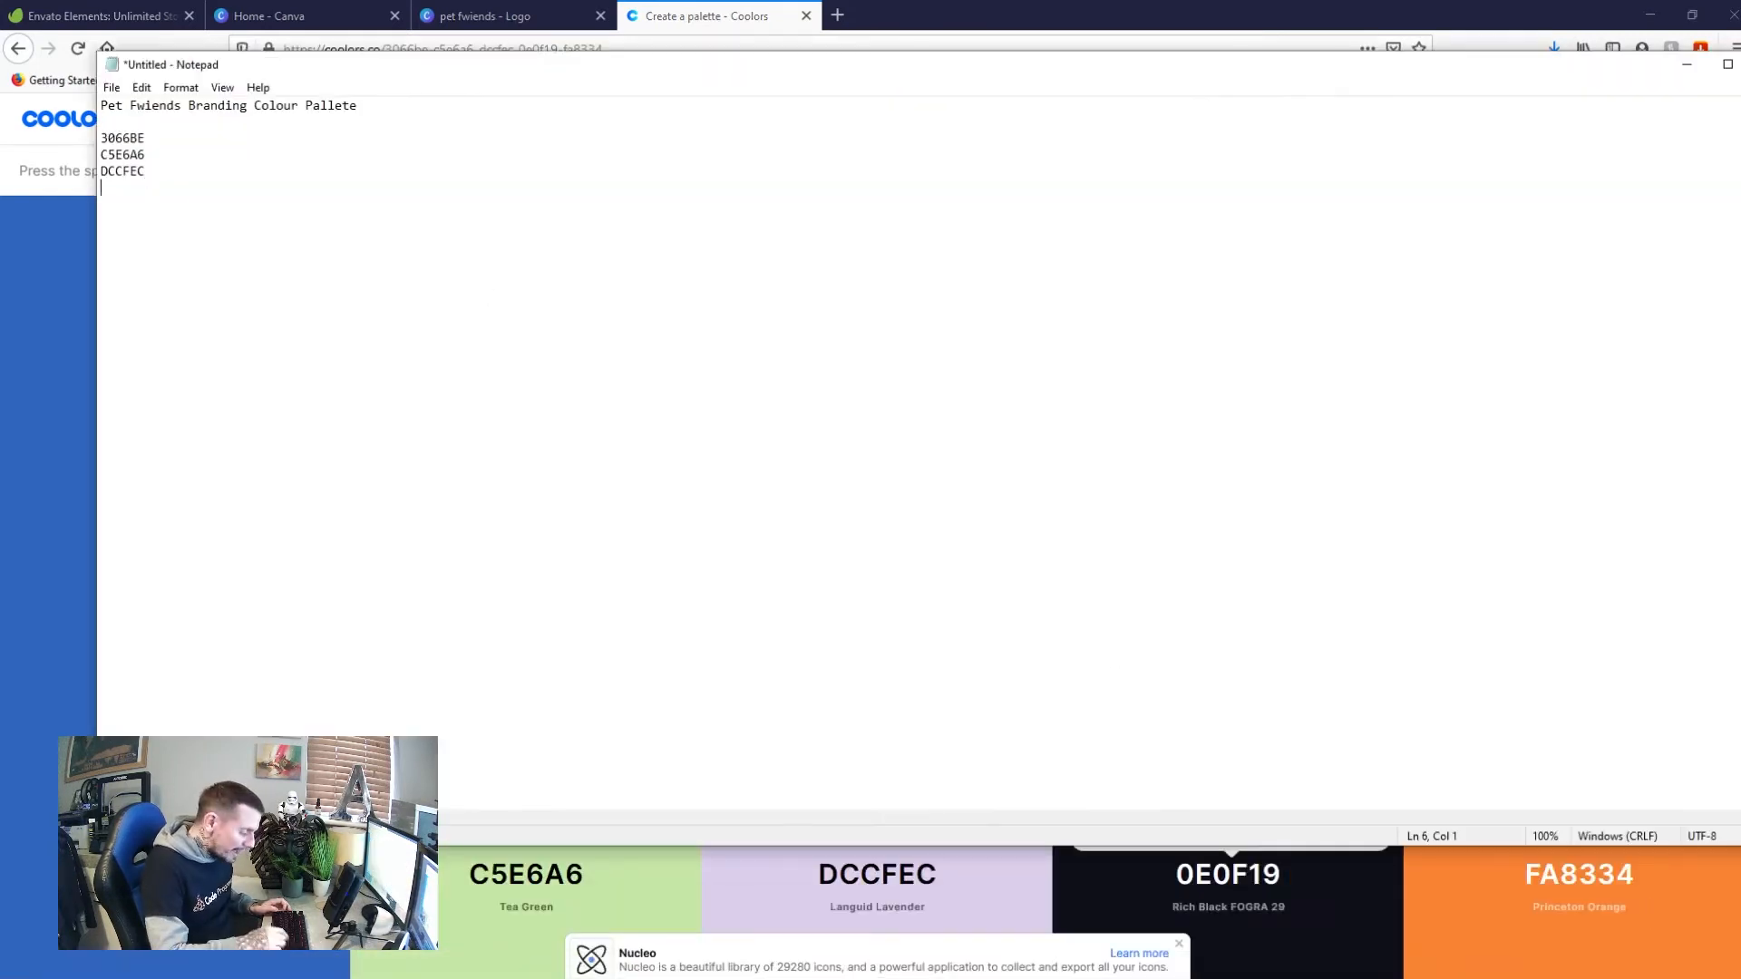
{"action": "key", "text": "ctrl+v"}
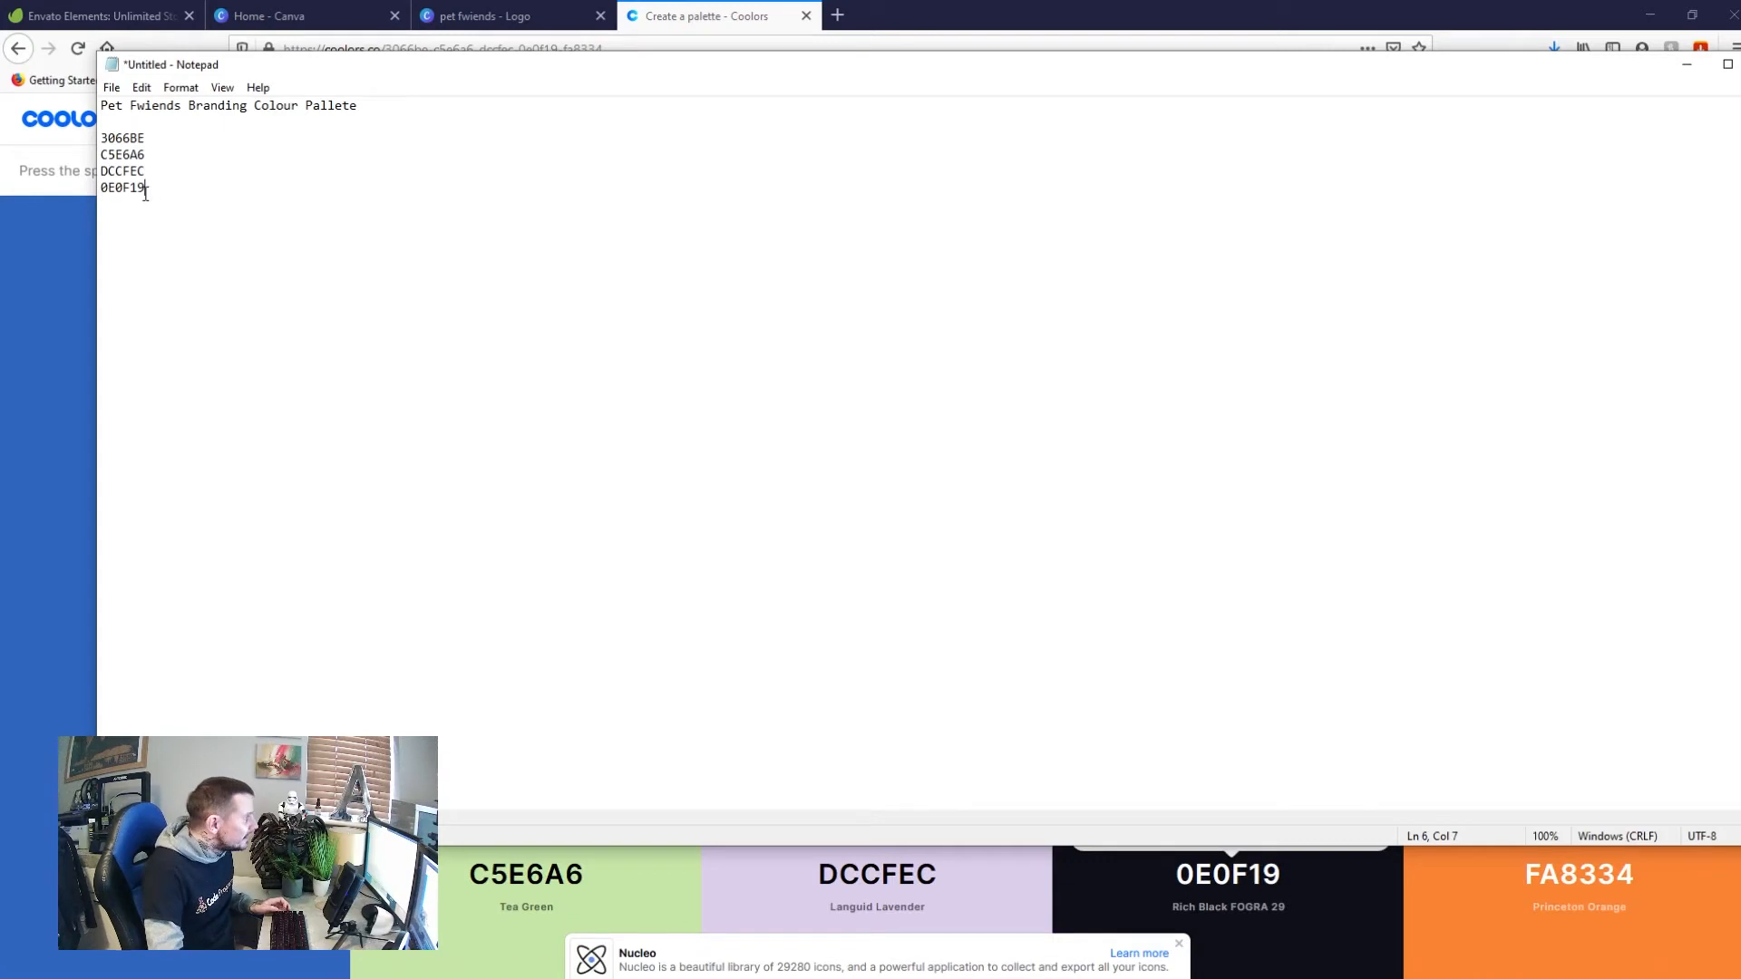
Copy the Princeton Orange hex code FA8334 from Coolors and append it to the Notepad list
{"action": "left_click", "coordinate": [705, 19]}
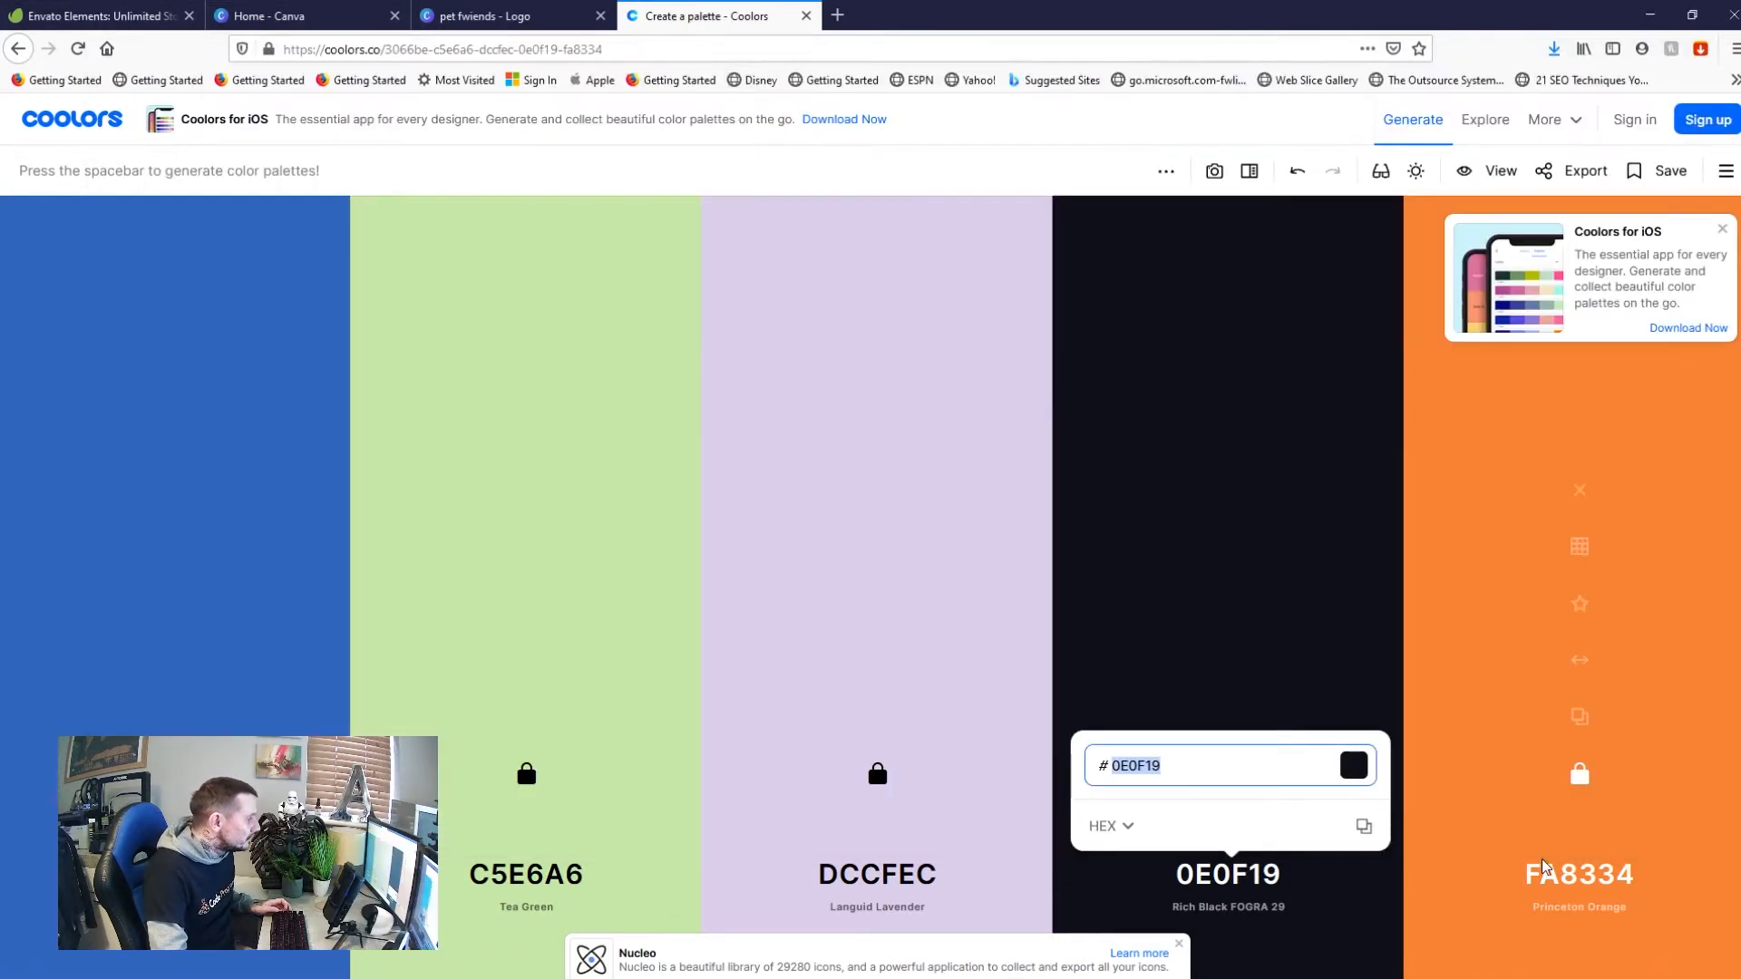
{"action": "left_click", "coordinate": [1612, 876]}
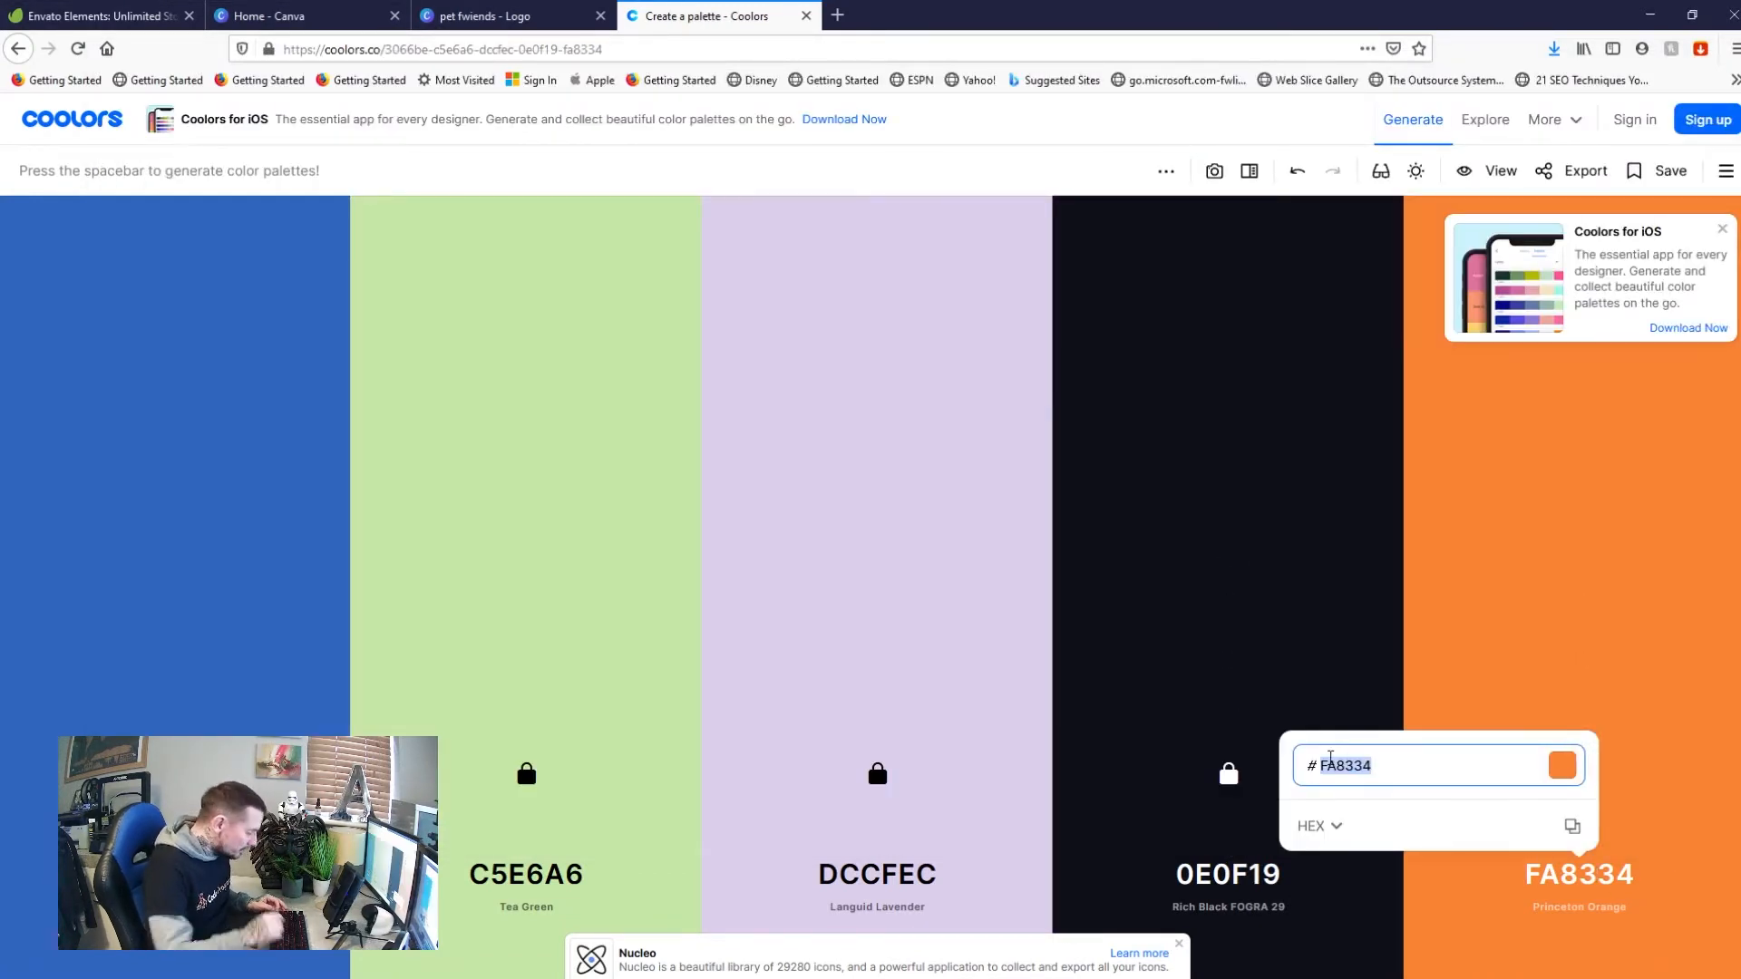
{"action": "mouse_move", "coordinate": [777, 973]}
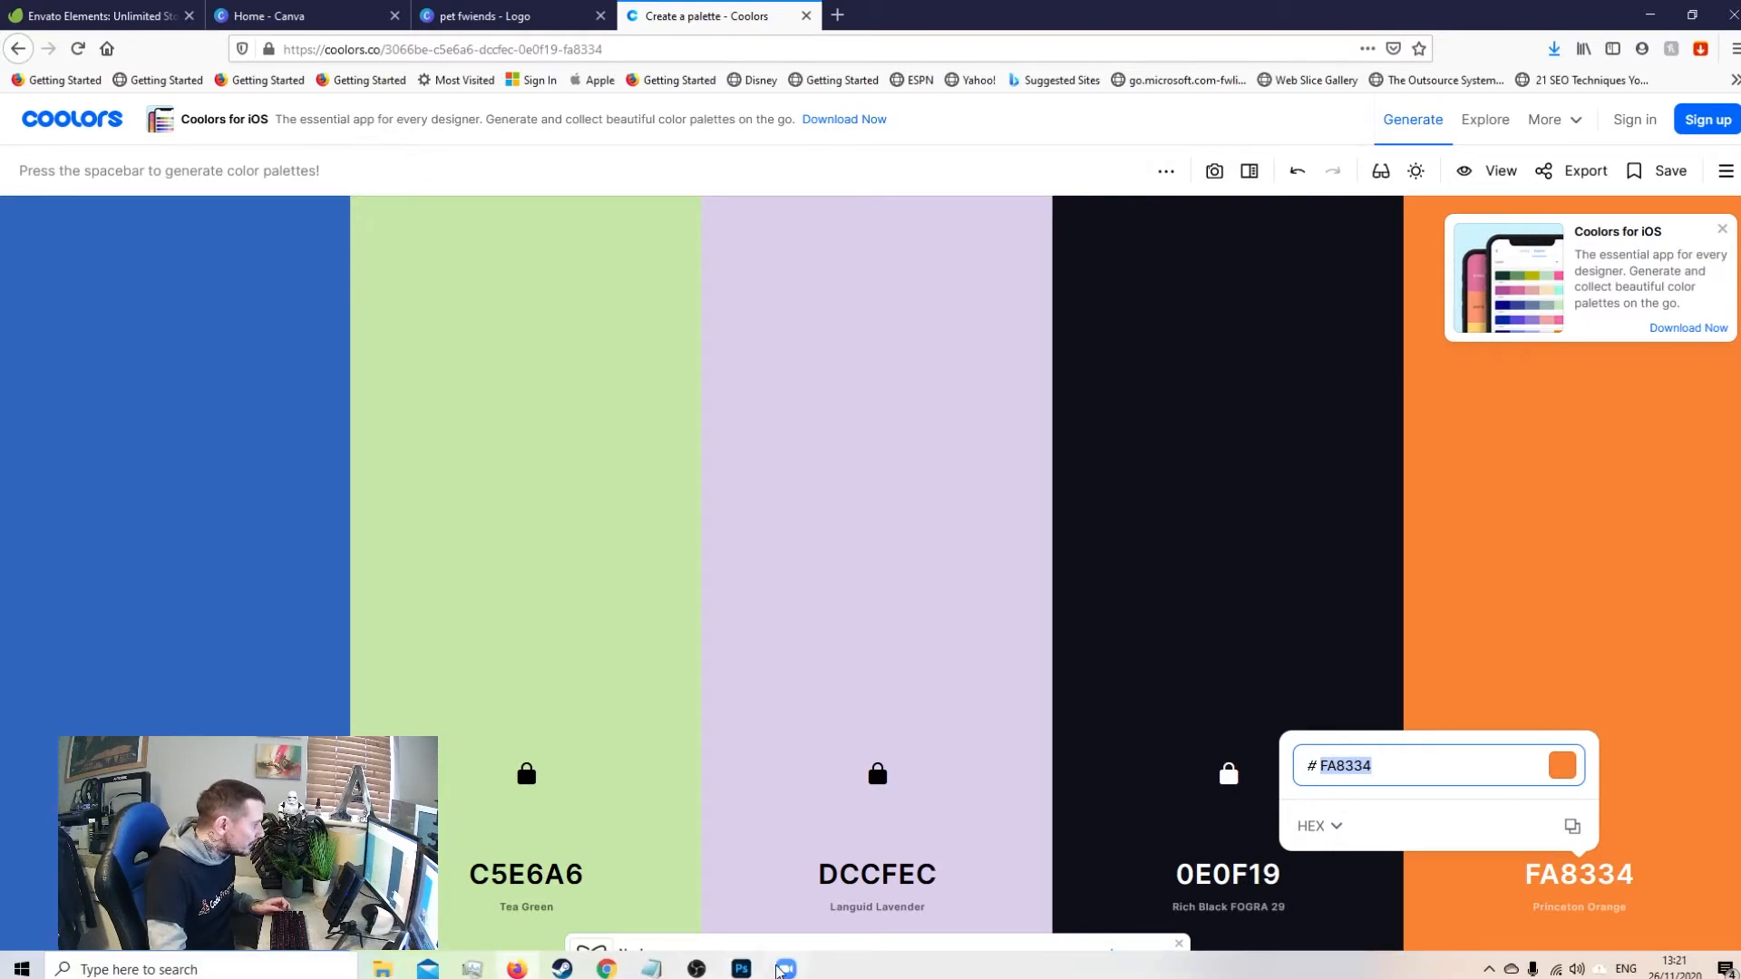
{"action": "mouse_move", "coordinate": [651, 969]}
{"action": "left_click", "coordinate": [1566, 916]}
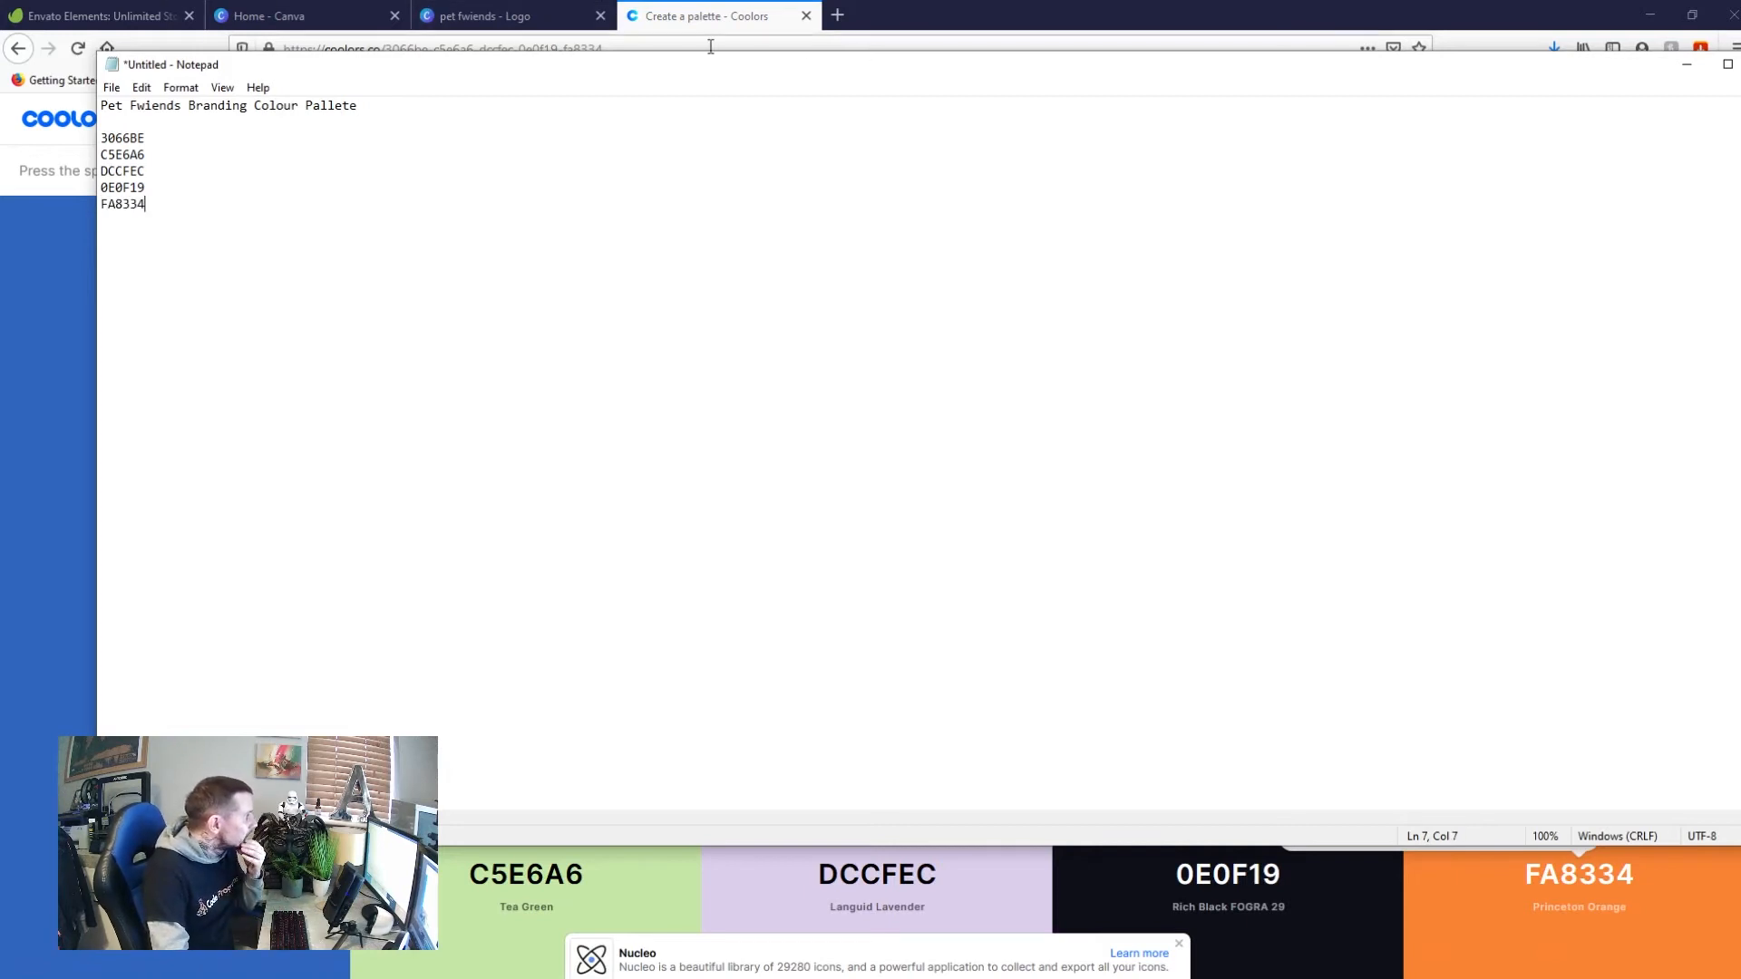
Return to Coolors, export the palette as an image titled Pet Fwiends in the HEX colour space, and choose to save the file
{"action": "left_click", "coordinate": [707, 18]}
{"action": "mouse_move", "coordinate": [724, 506]}
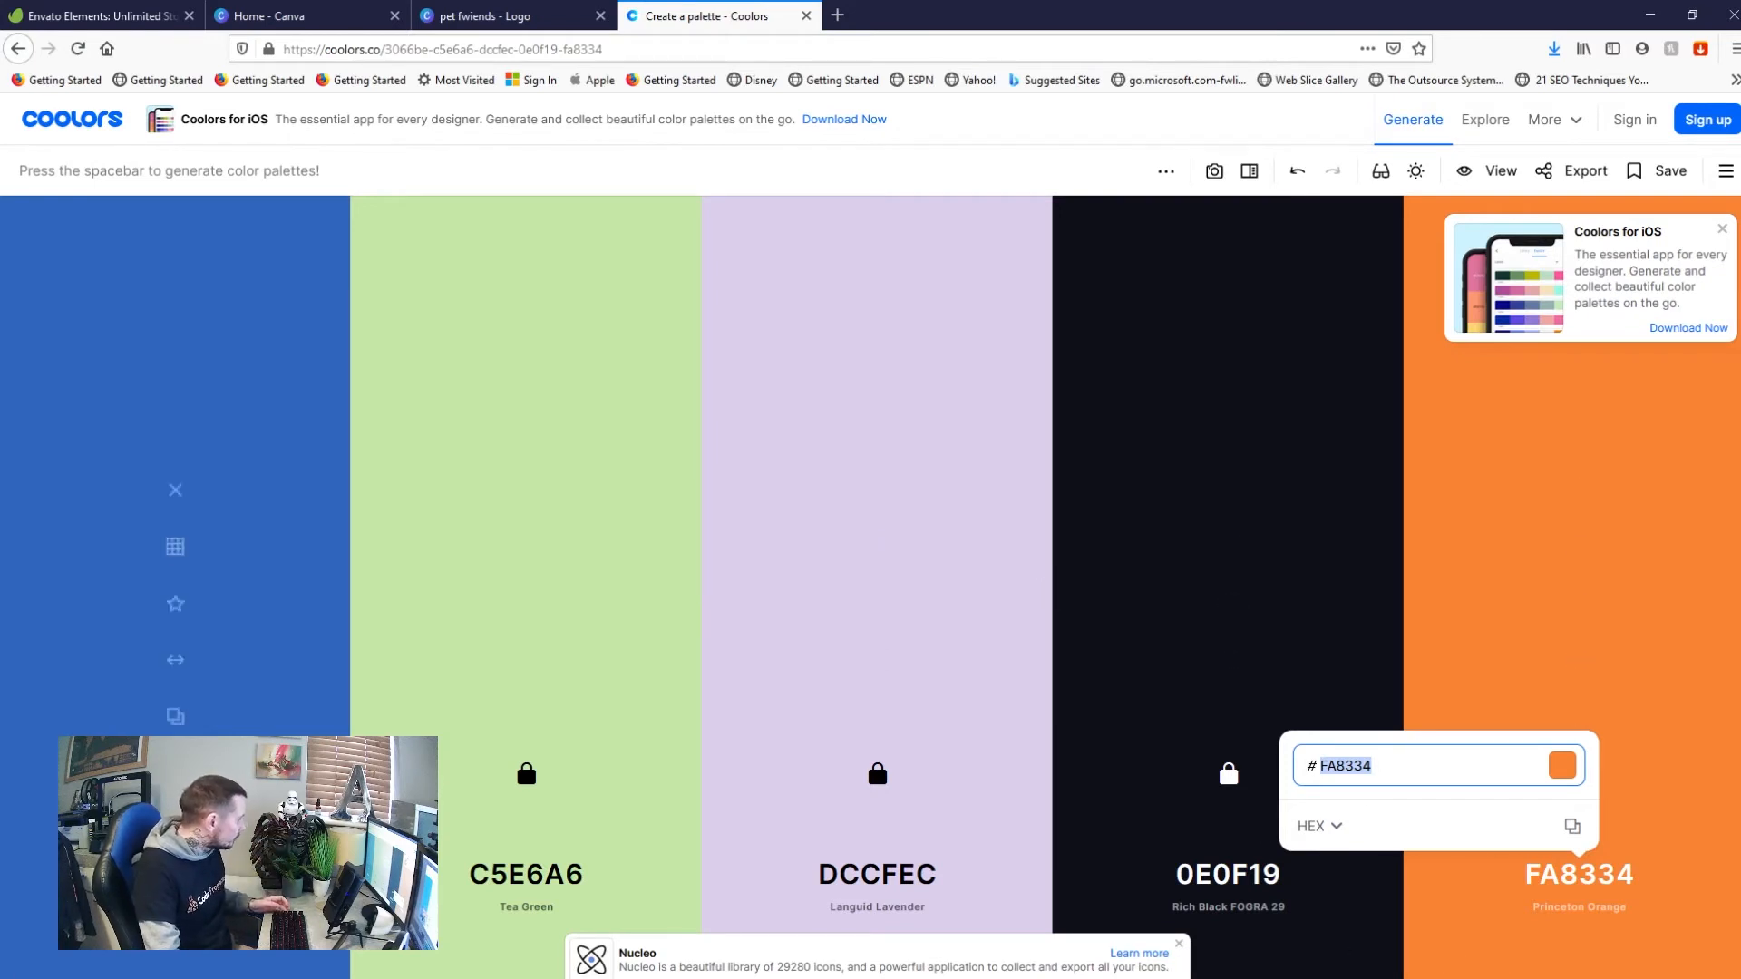
{"action": "left_click", "coordinate": [25, 972]}
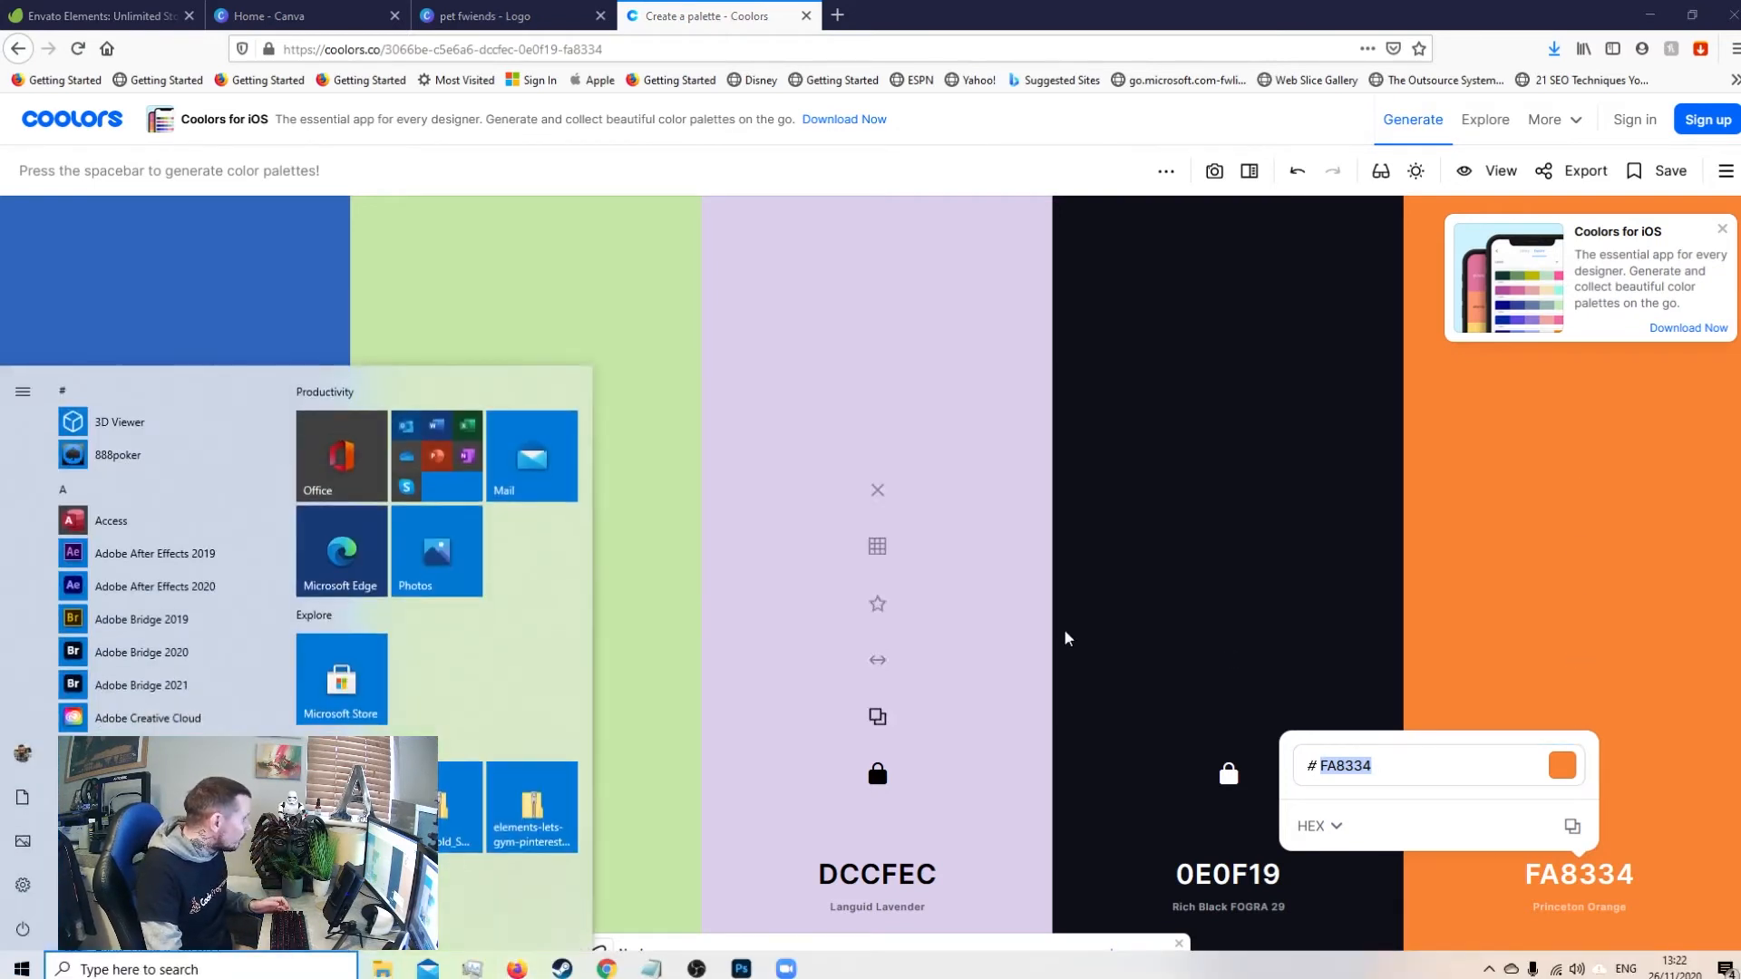
{"action": "left_click", "coordinate": [1587, 171]}
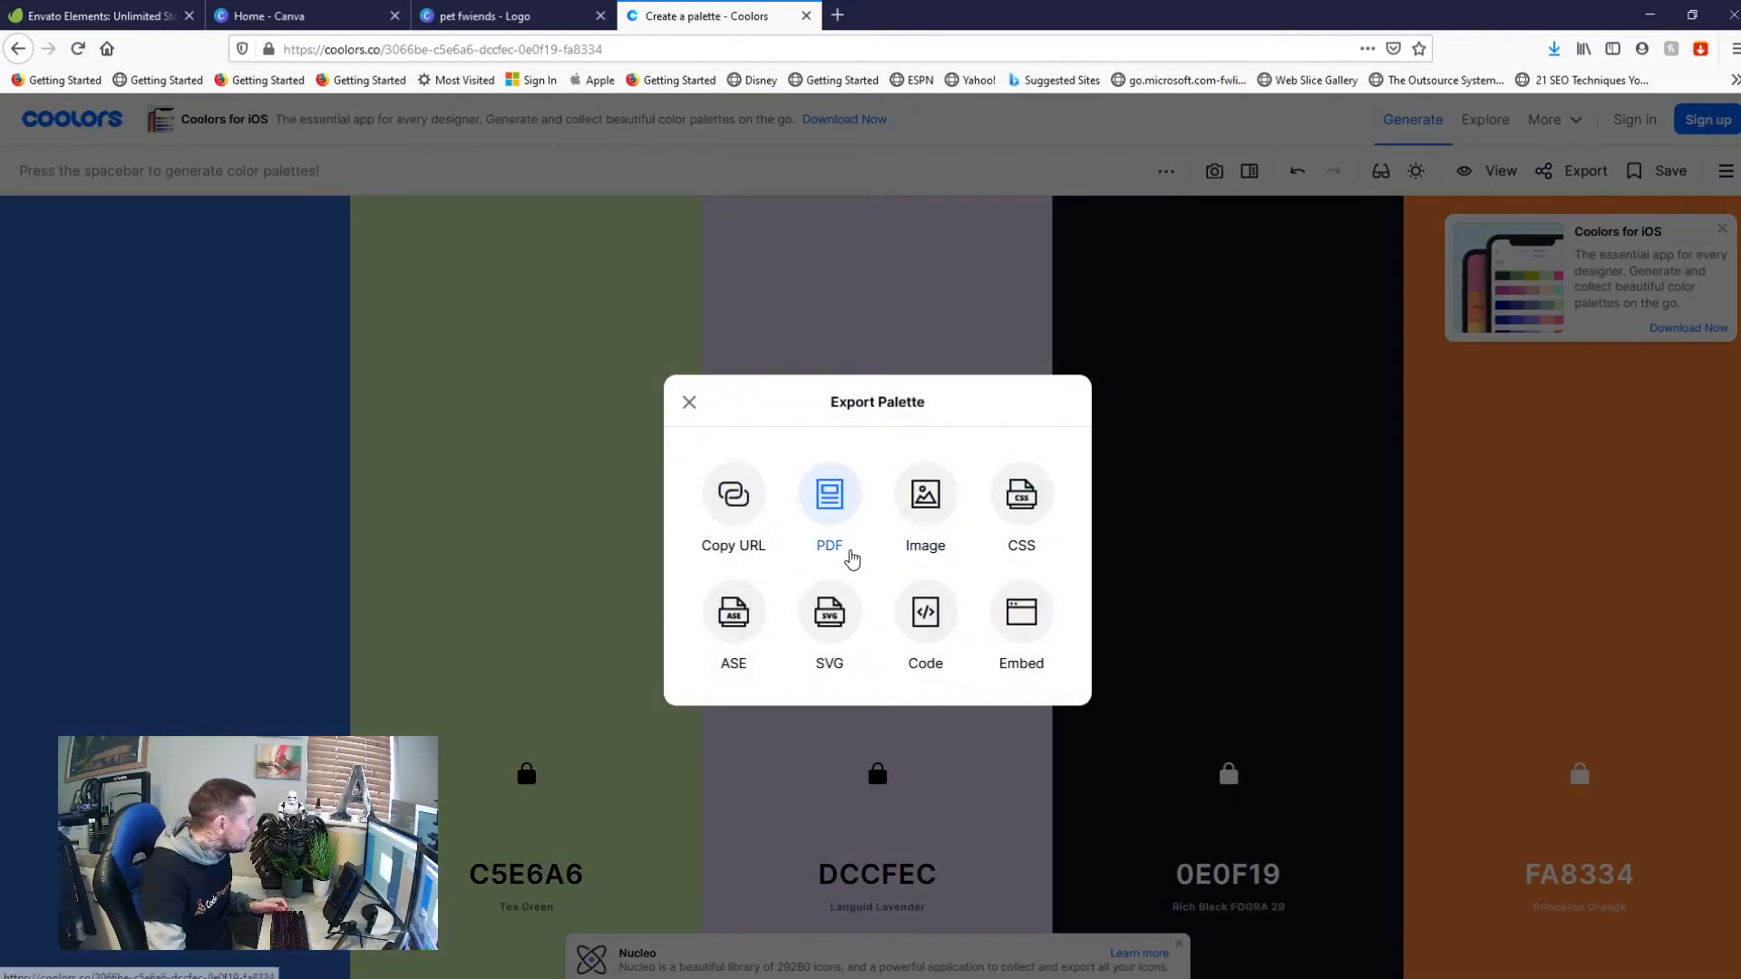
{"action": "left_click", "coordinate": [923, 505]}
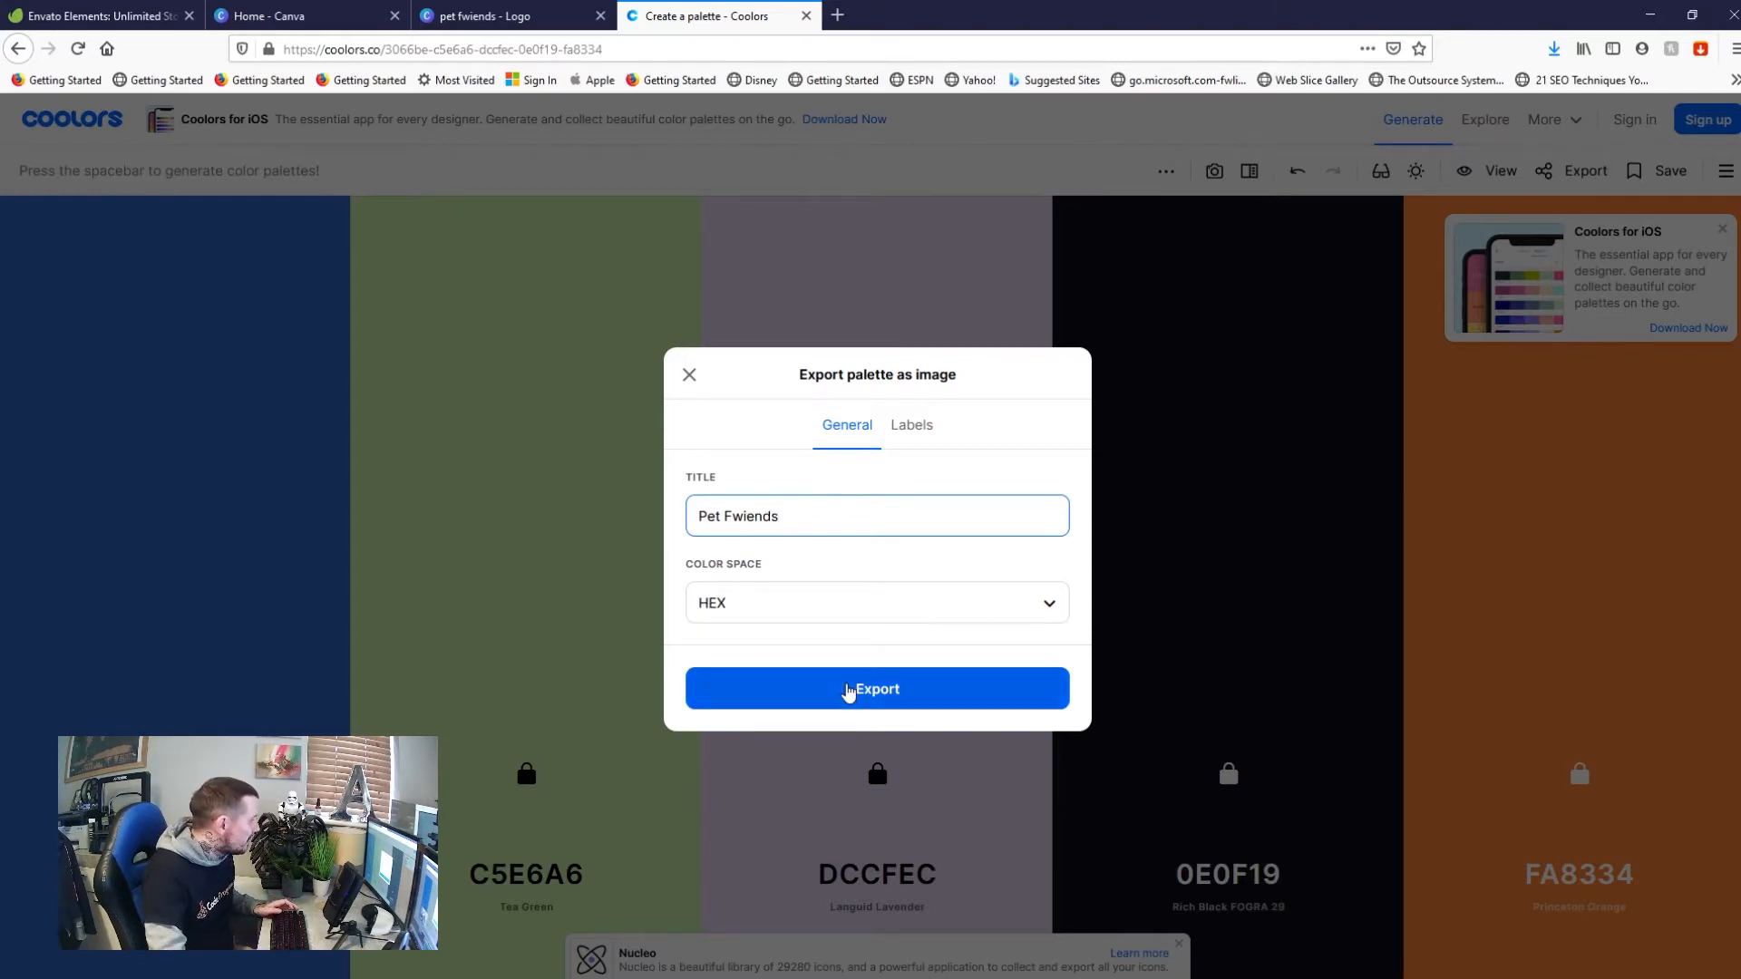
{"action": "left_click", "coordinate": [849, 691]}
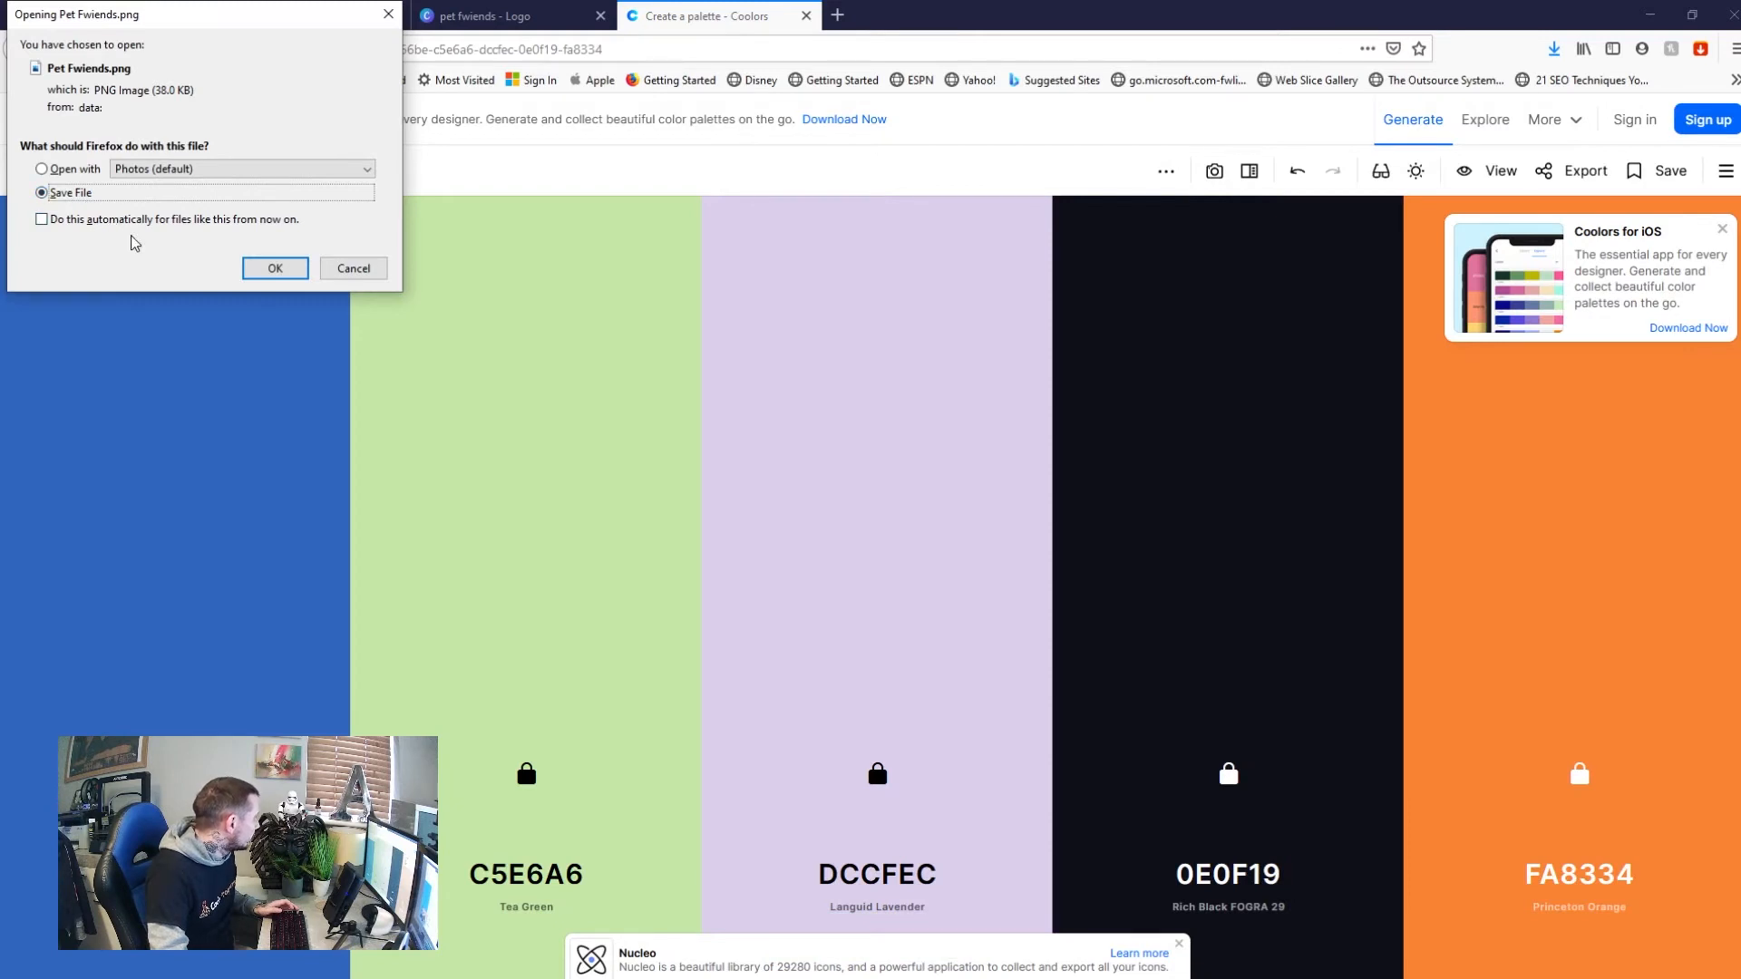
{"action": "left_click", "coordinate": [275, 268]}
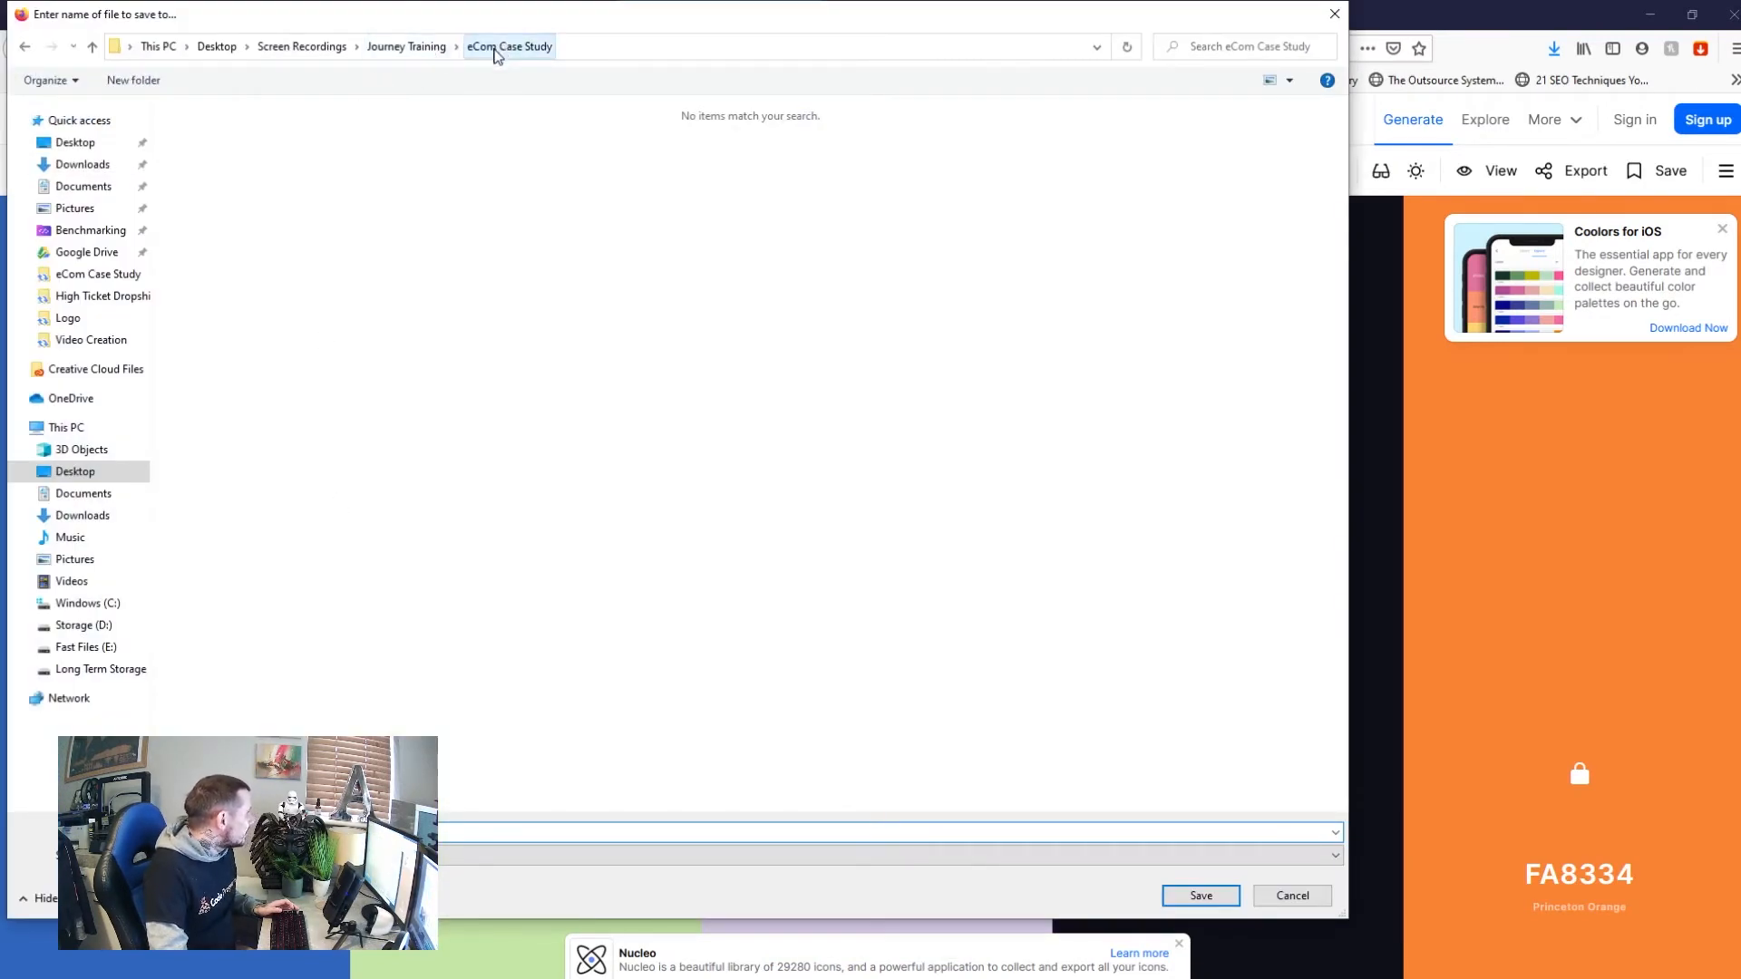
Create a new folder named Pet fweinds inside the eCom Case Study folder
{"action": "right_click", "coordinate": [222, 138]}
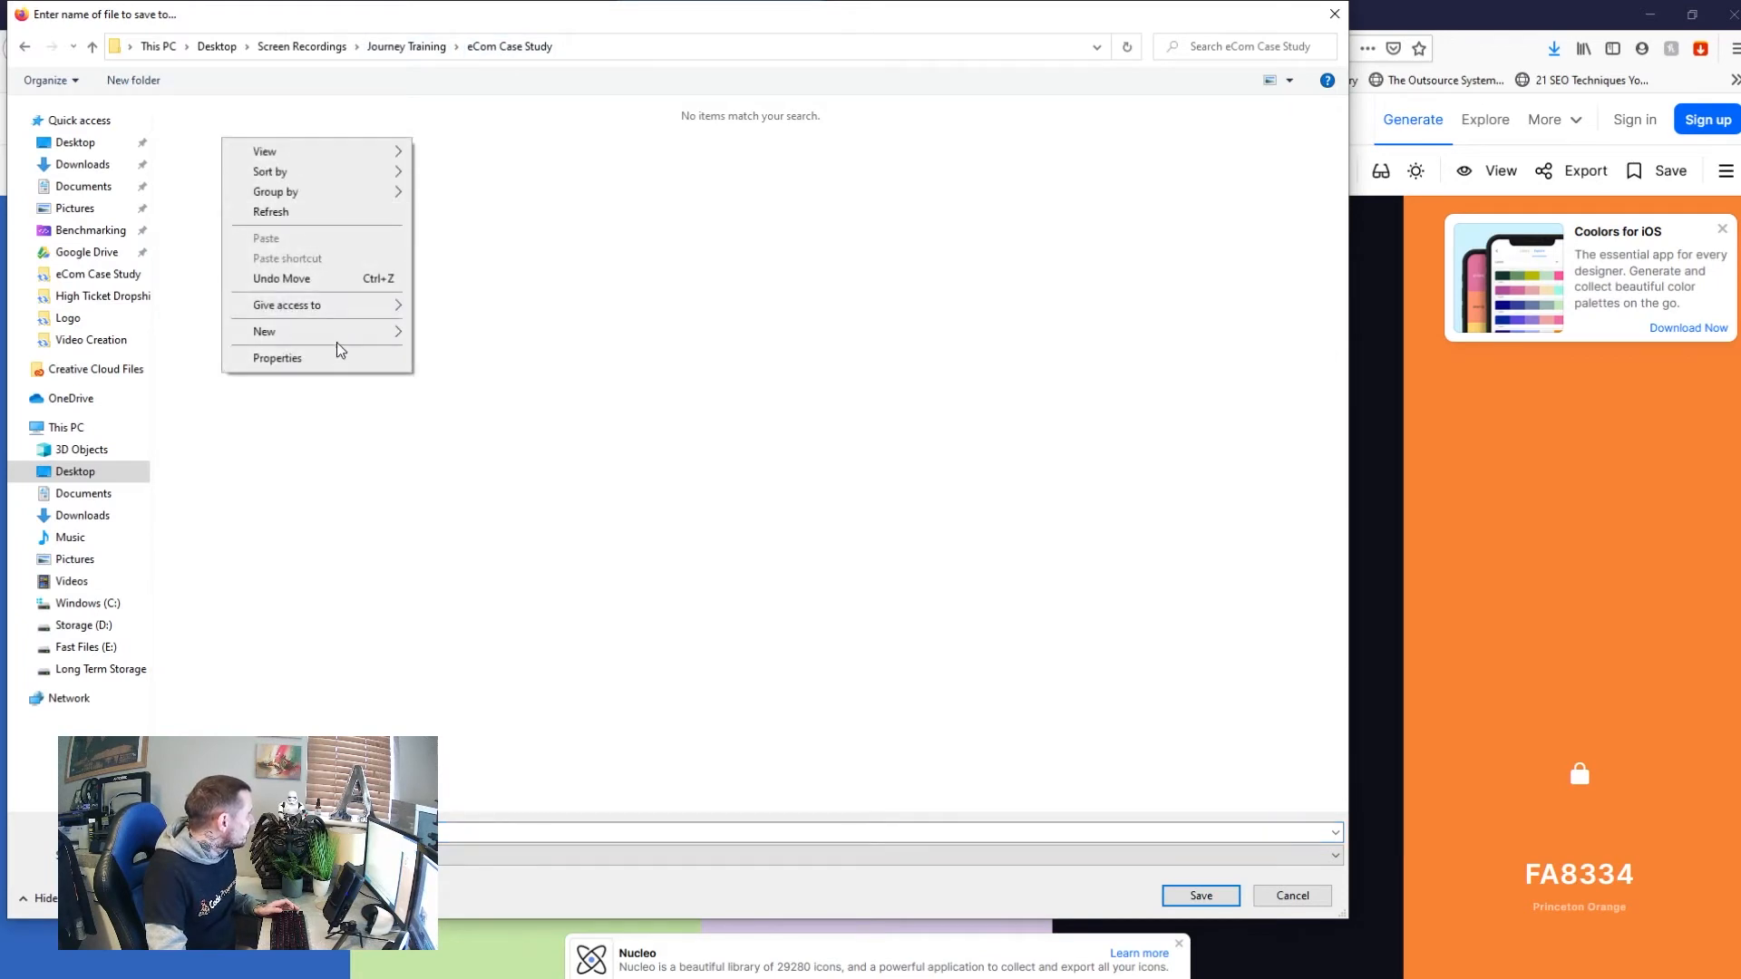
{"action": "mouse_move", "coordinate": [342, 333]}
{"action": "left_click", "coordinate": [449, 333]}
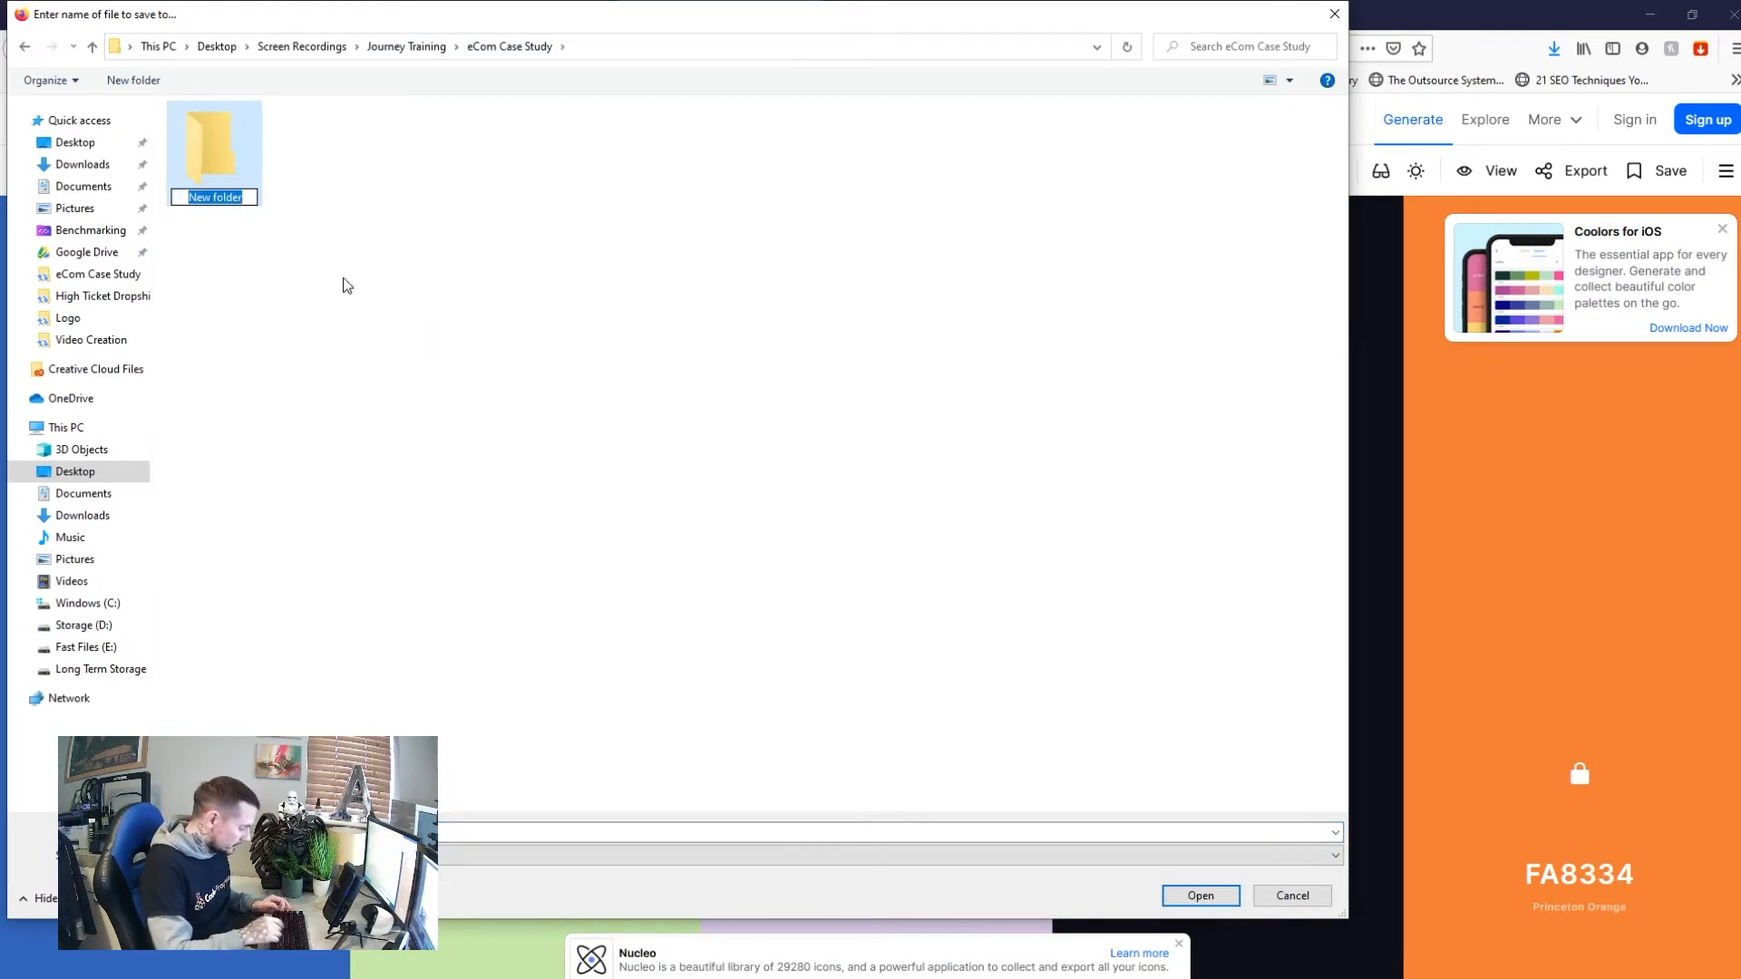
{"action": "type", "text": "Pet few"}
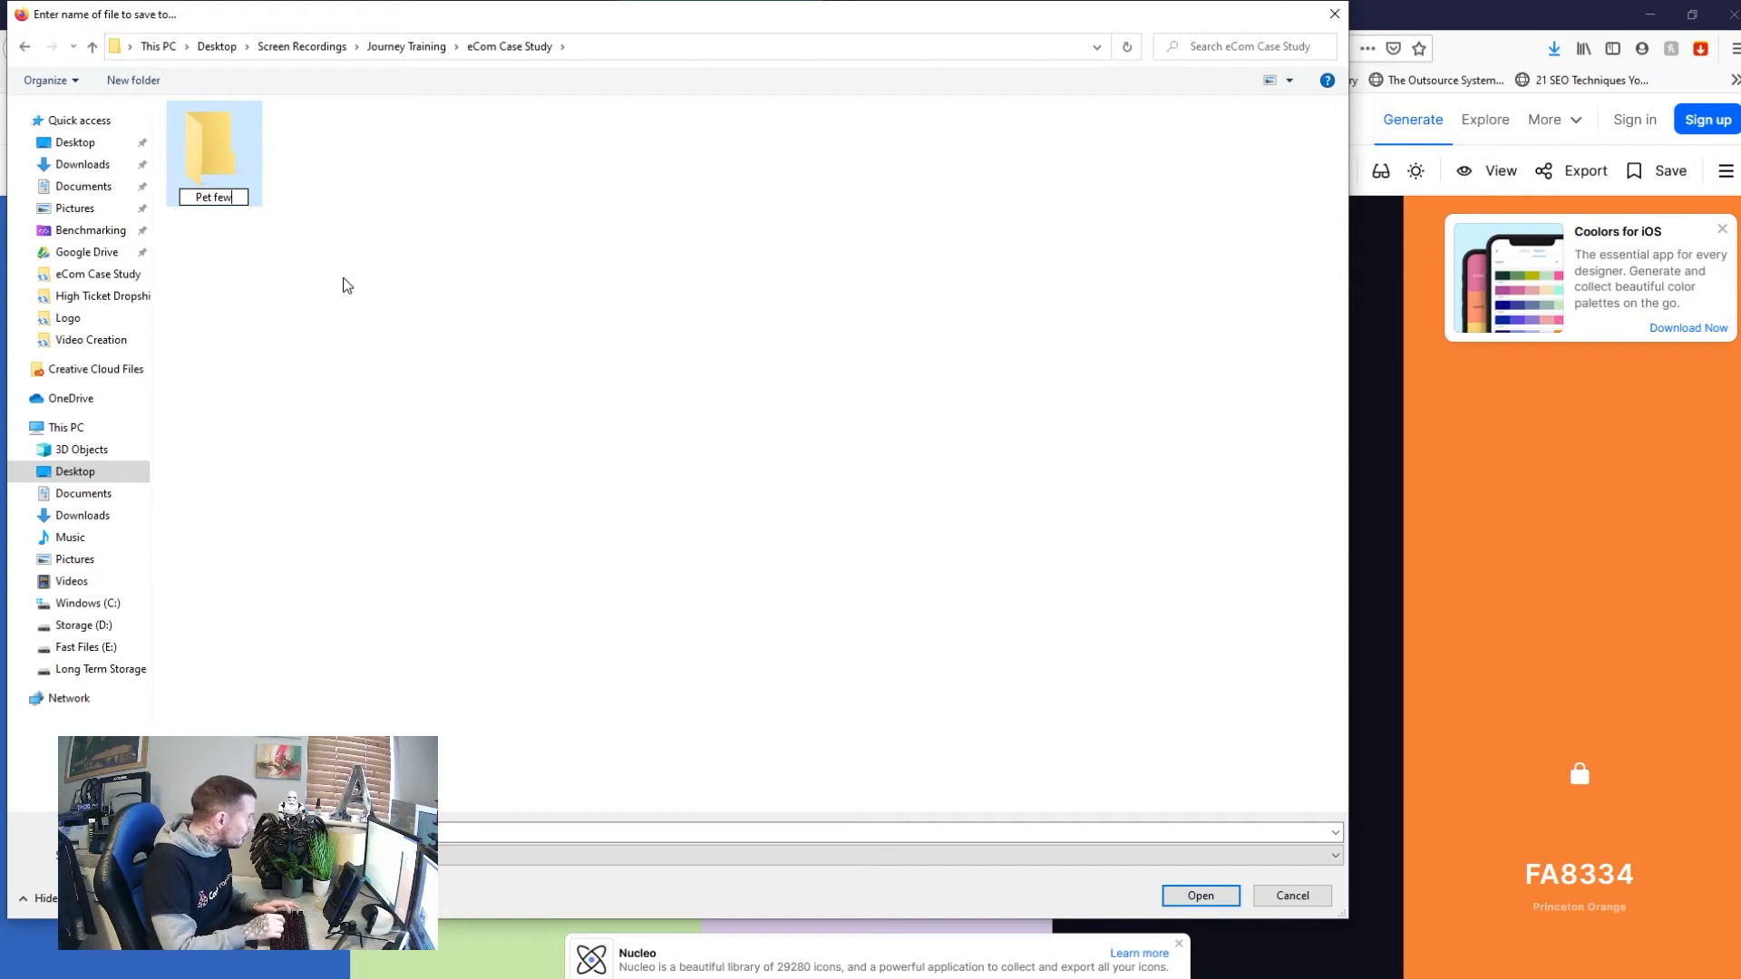
{"action": "key", "text": "BackSpace"}
{"action": "key", "text": "BackSpace"}
{"action": "type", "text": "weinds"}
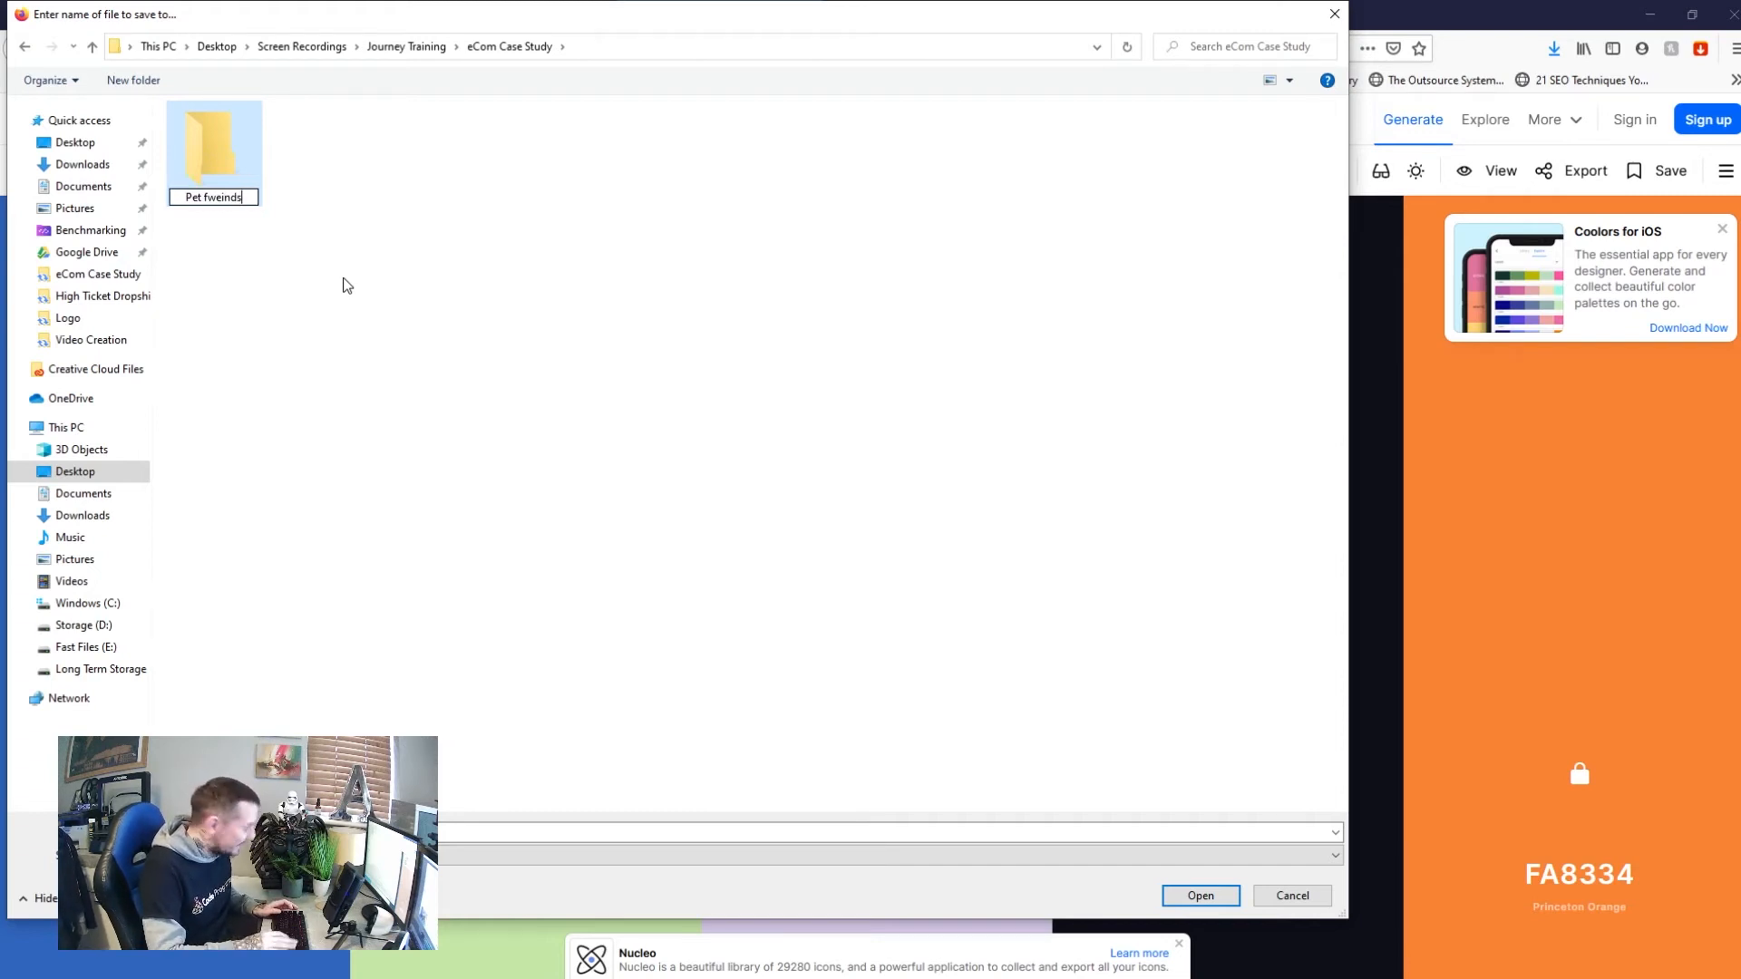
{"action": "key", "text": "Return"}
Open the Pet fweinds folder and save the exported palette image there
{"action": "double_click", "coordinate": [207, 167]}
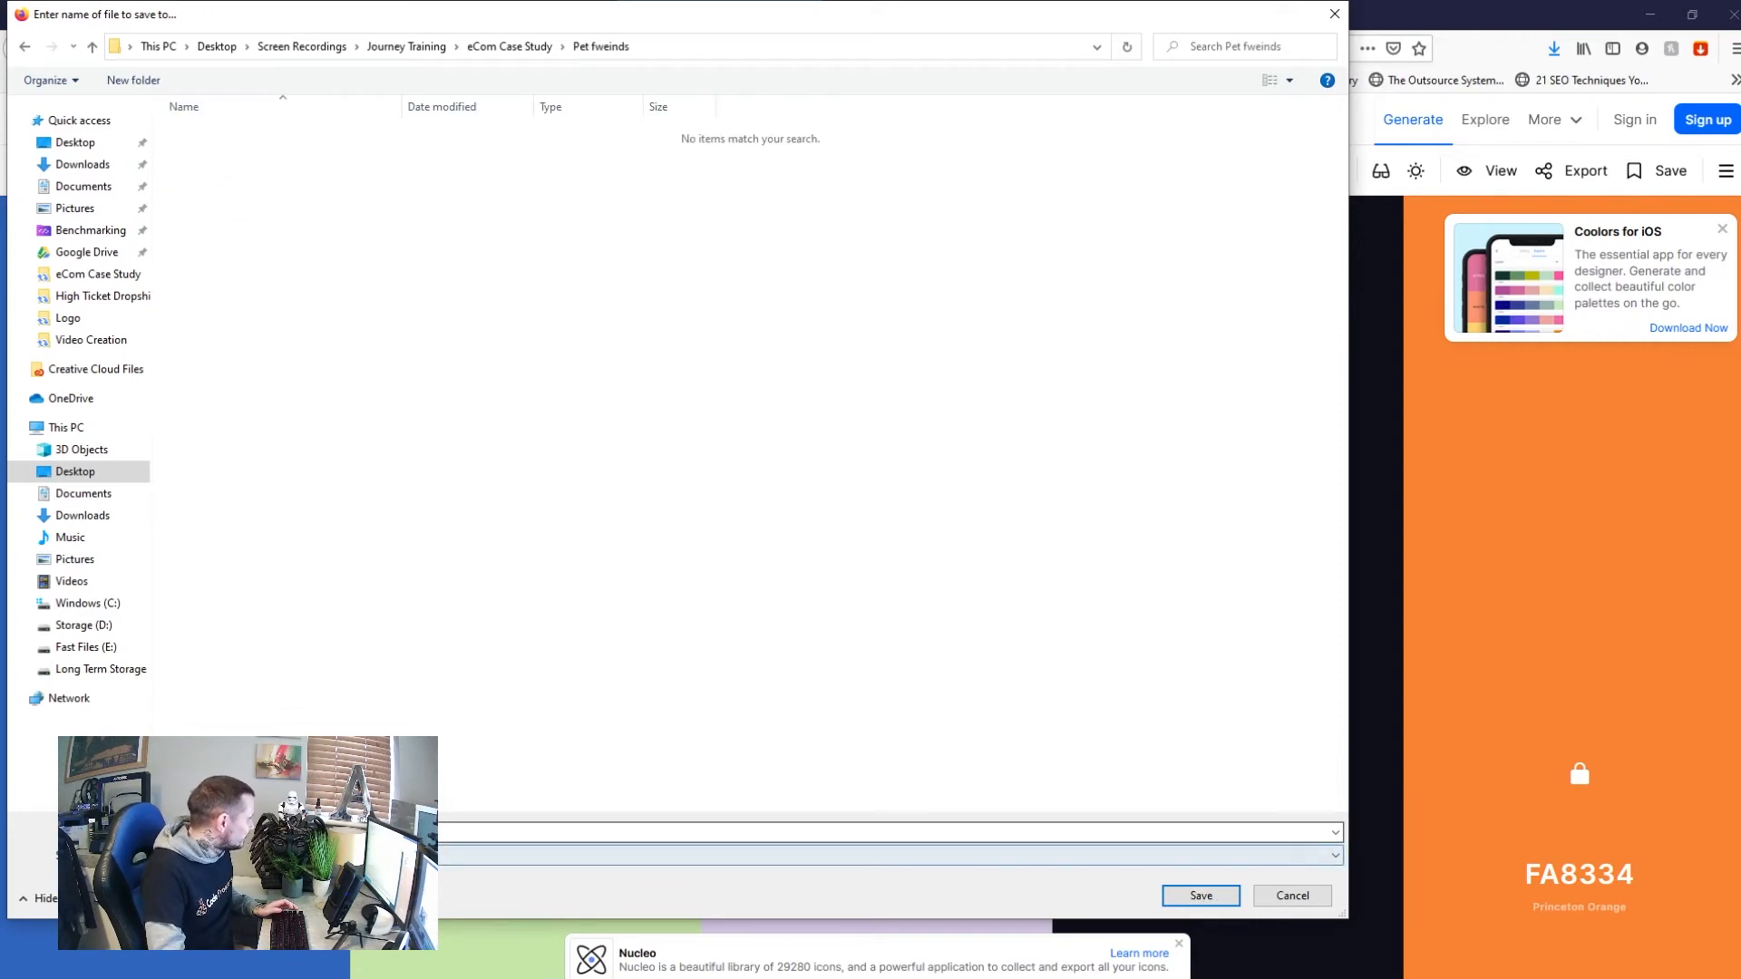
{"action": "left_click", "coordinate": [363, 832]}
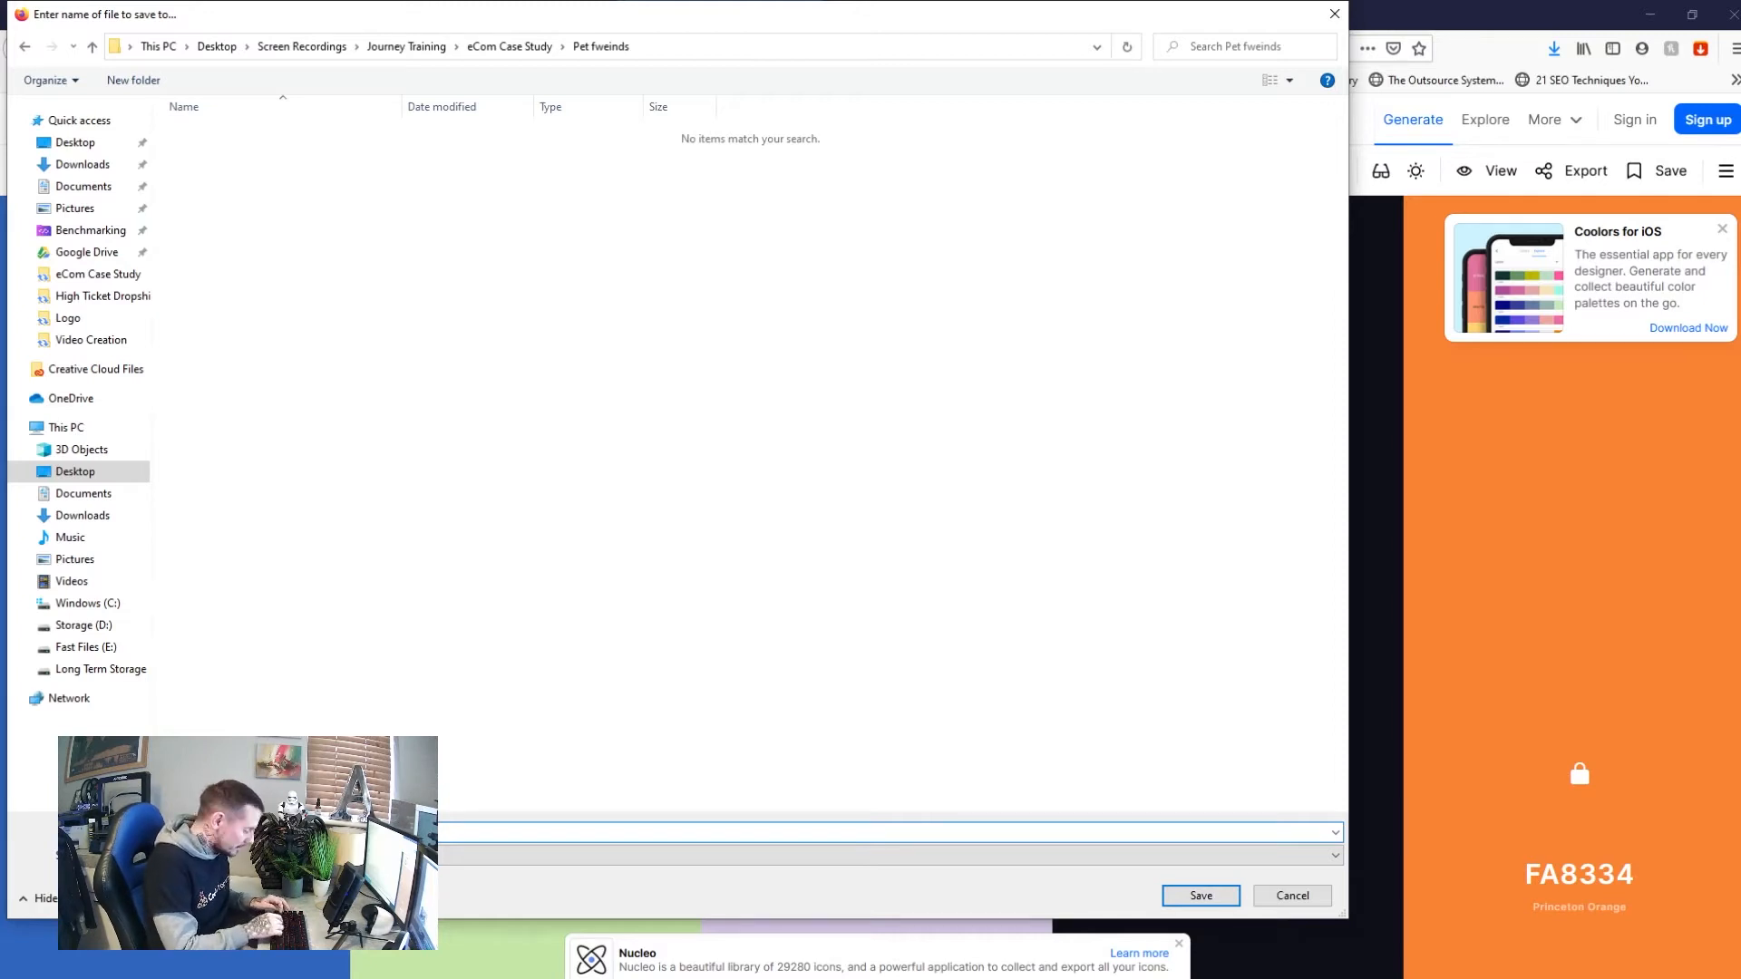
{"action": "key", "text": "Return"}
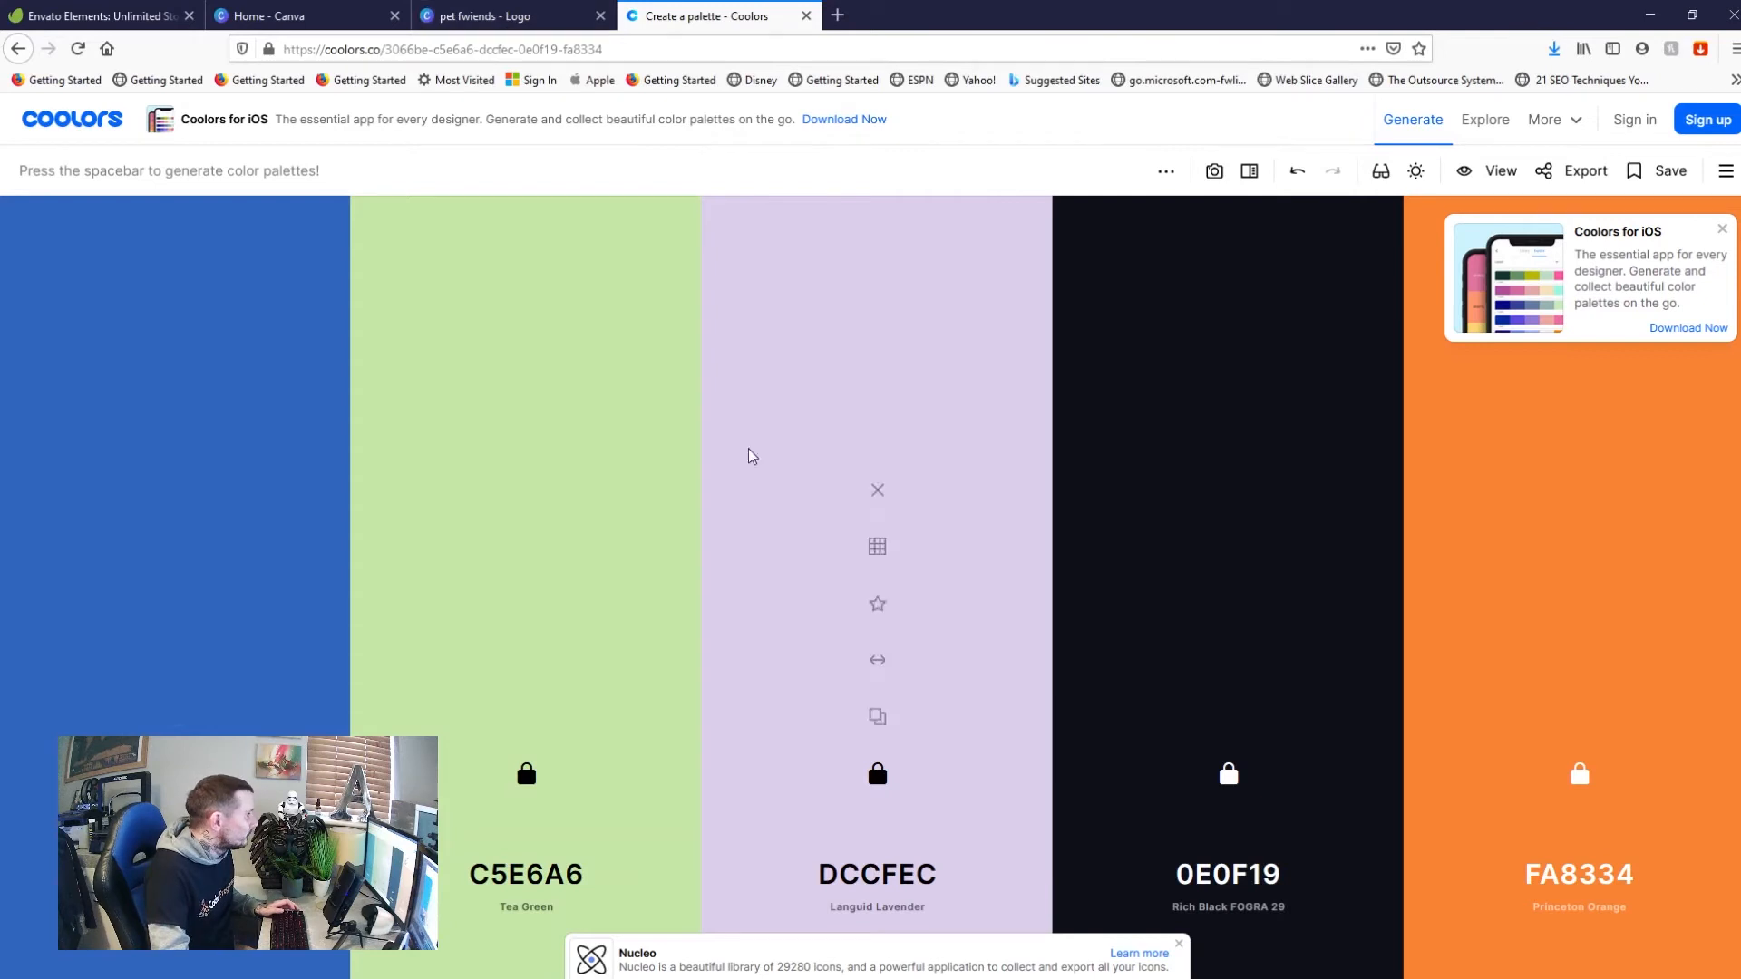
Switch to the untitled Notepad colour list and save it as colour branding codes.txt in the Pet fweinds folder
{"action": "mouse_move", "coordinate": [782, 974]}
{"action": "left_click", "coordinate": [658, 970]}
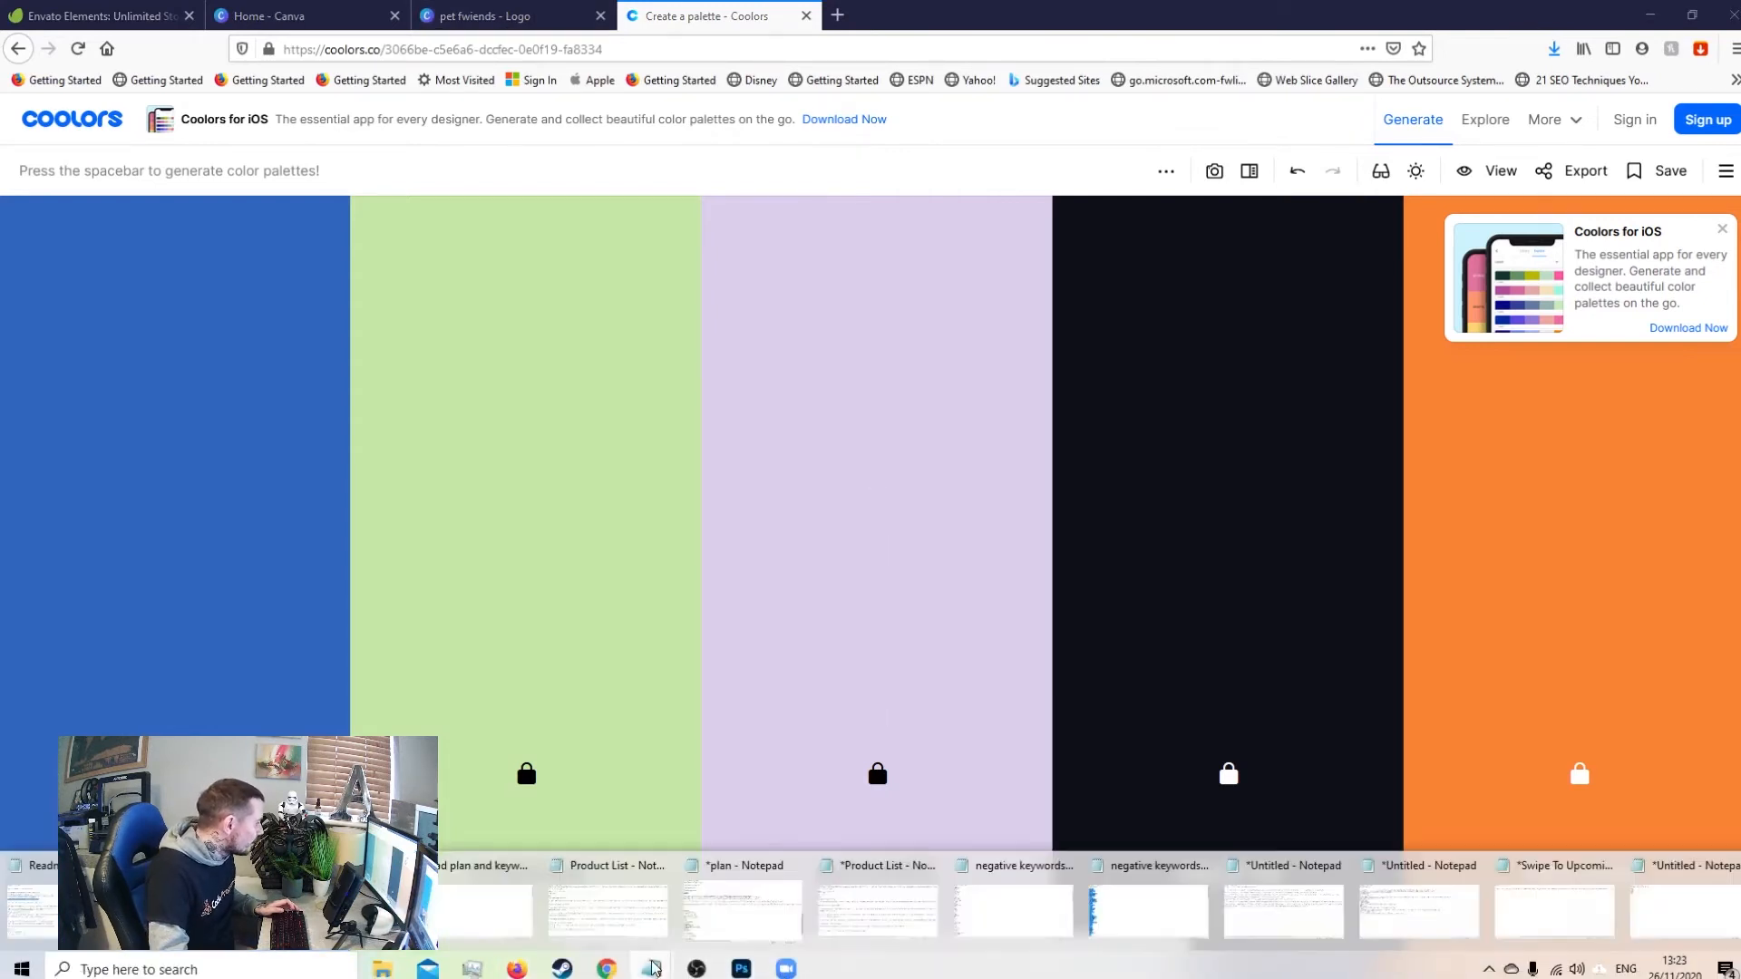
{"action": "left_click", "coordinate": [1694, 914]}
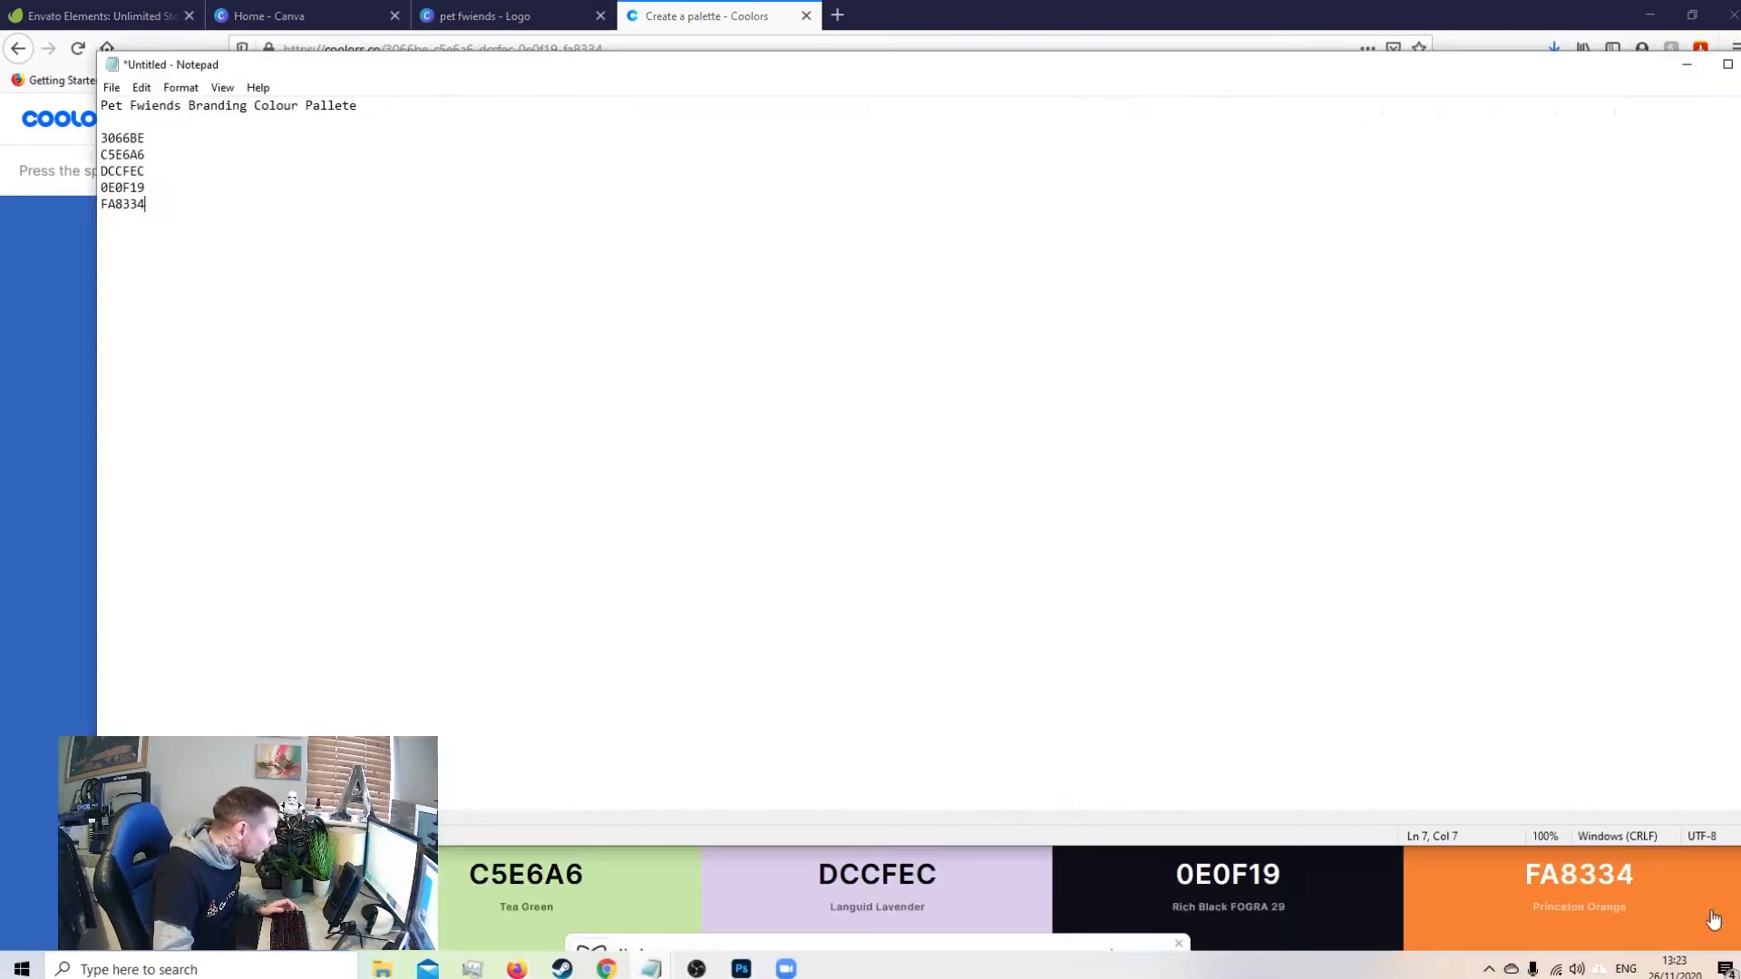
{"action": "left_click", "coordinate": [110, 88]}
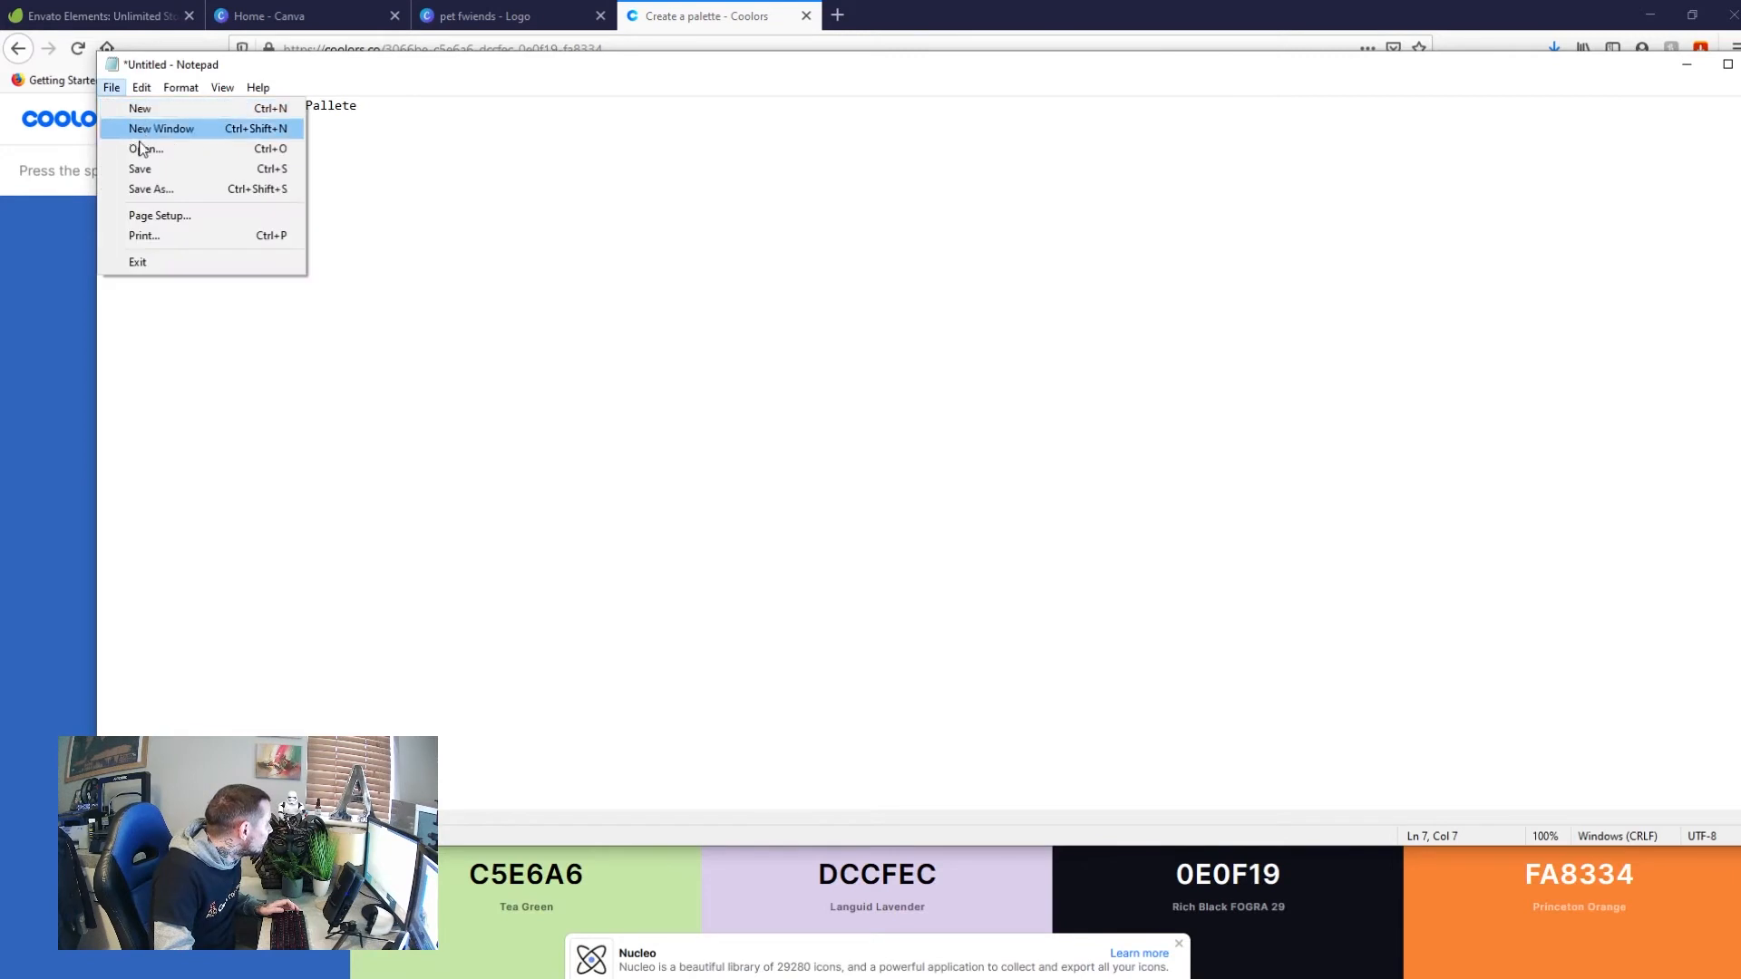
{"action": "left_click", "coordinate": [153, 190]}
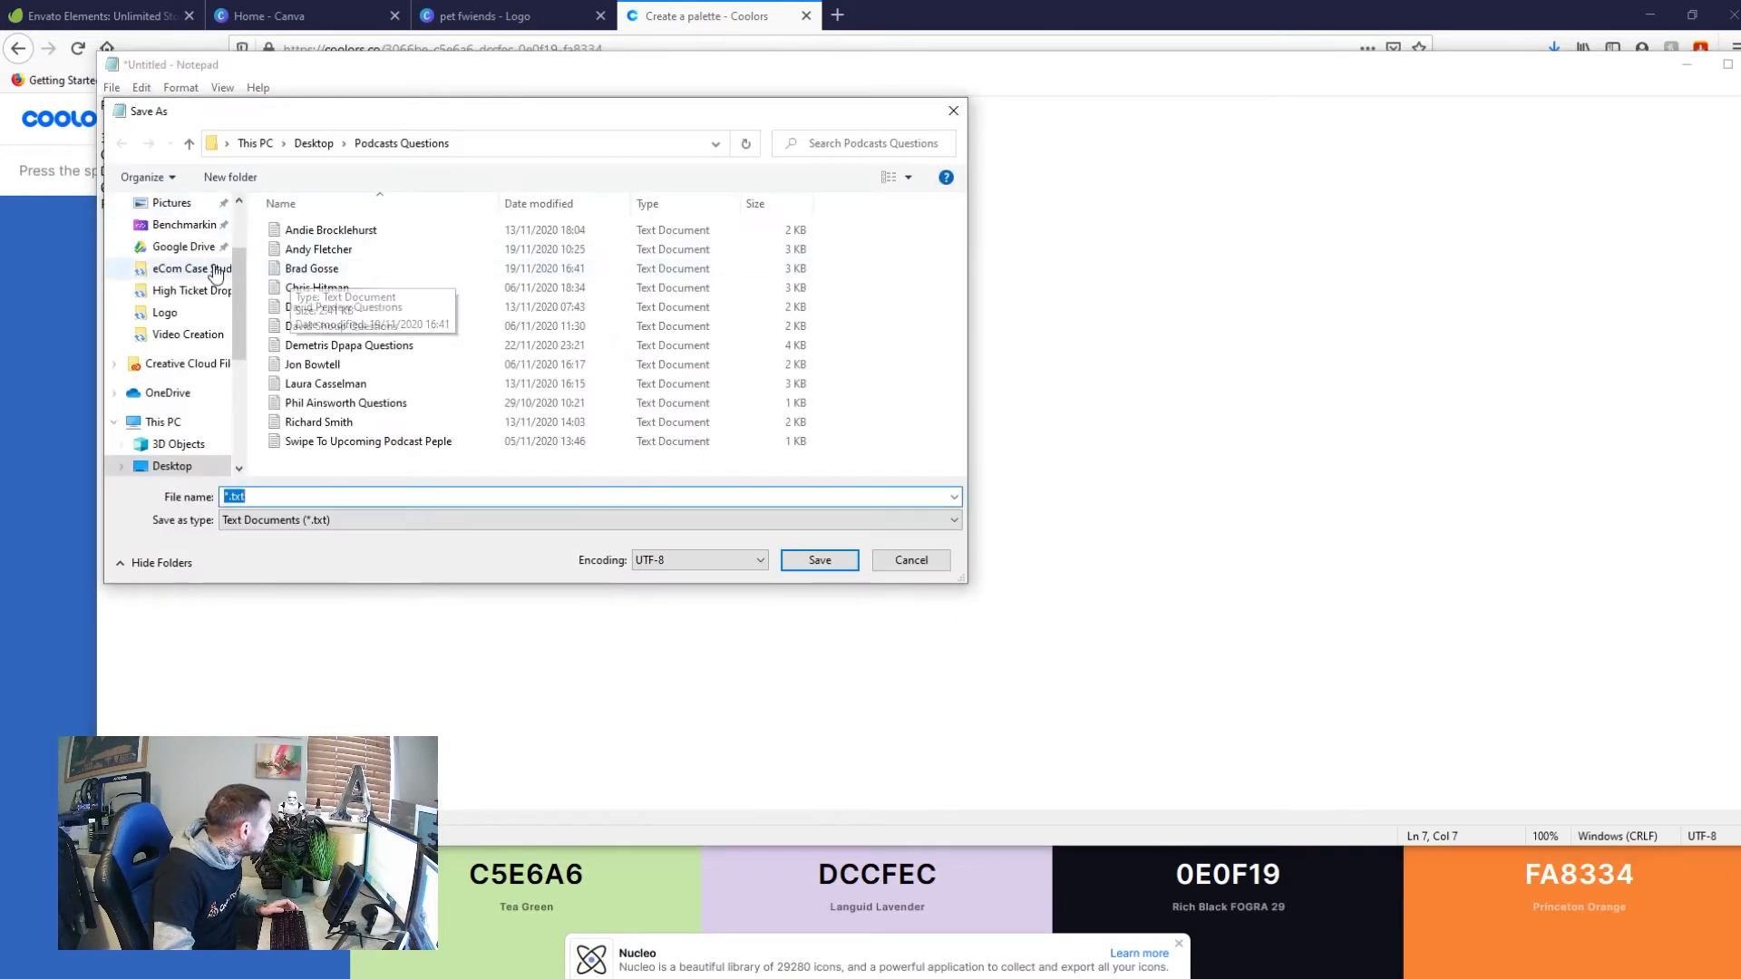
{"action": "left_click", "coordinate": [199, 279]}
{"action": "double_click", "coordinate": [308, 270]}
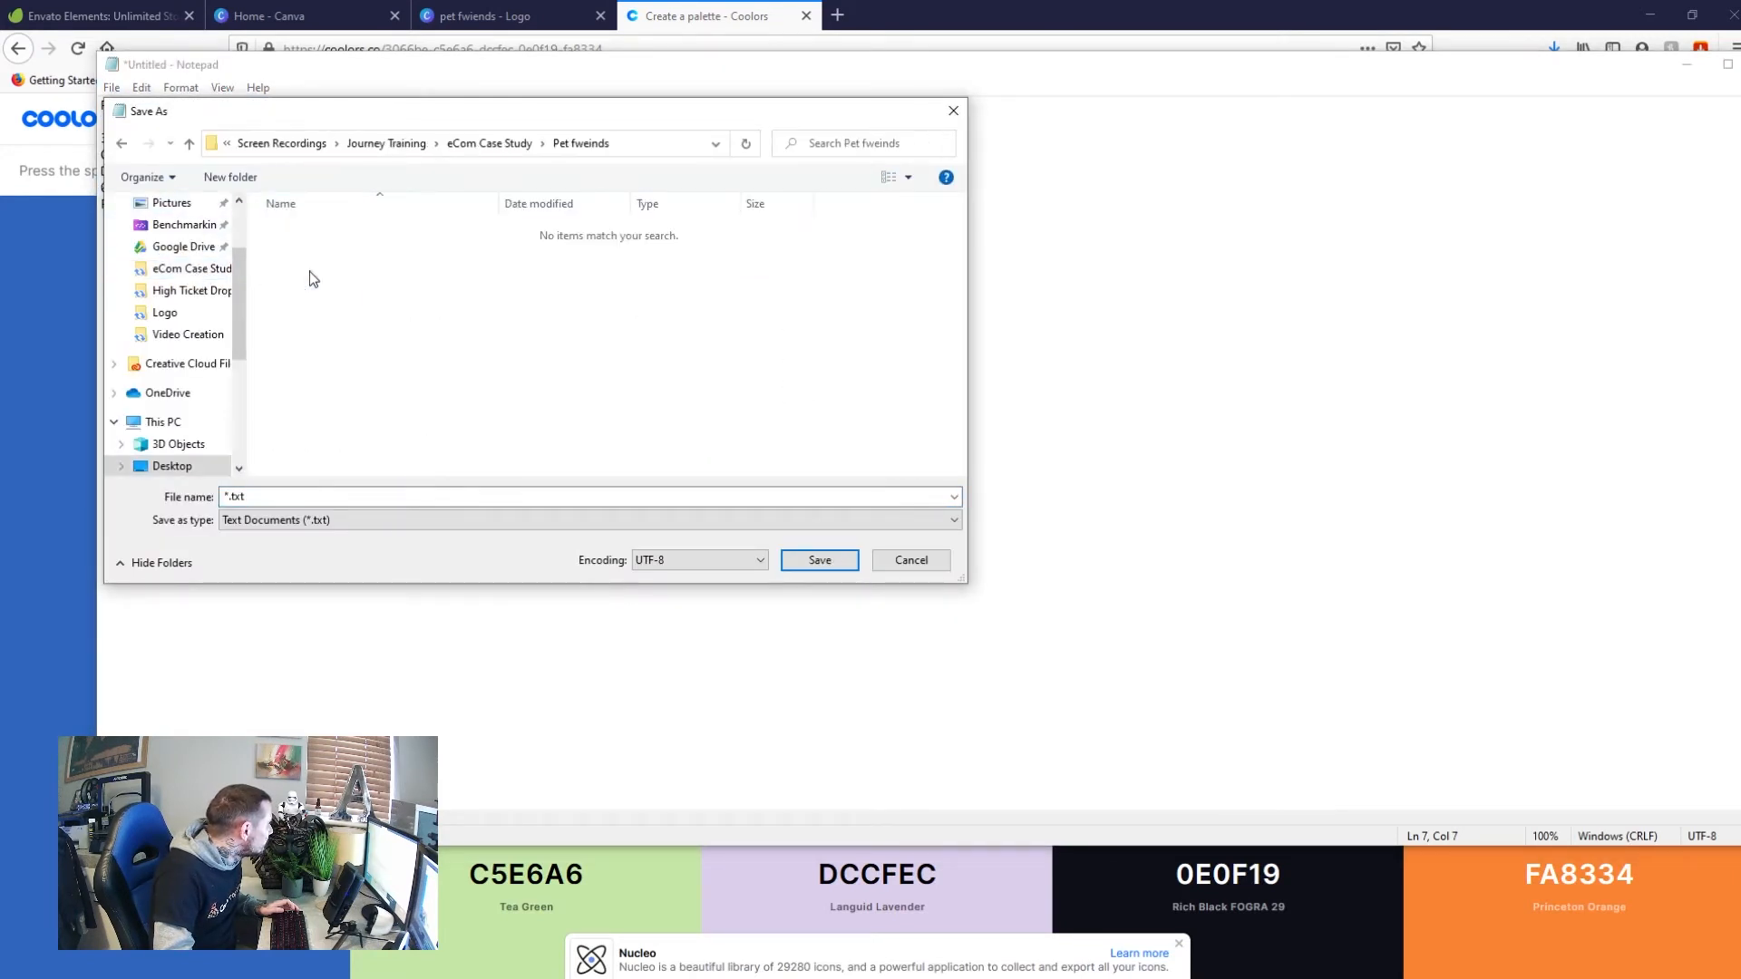
{"action": "left_click", "coordinate": [226, 497]}
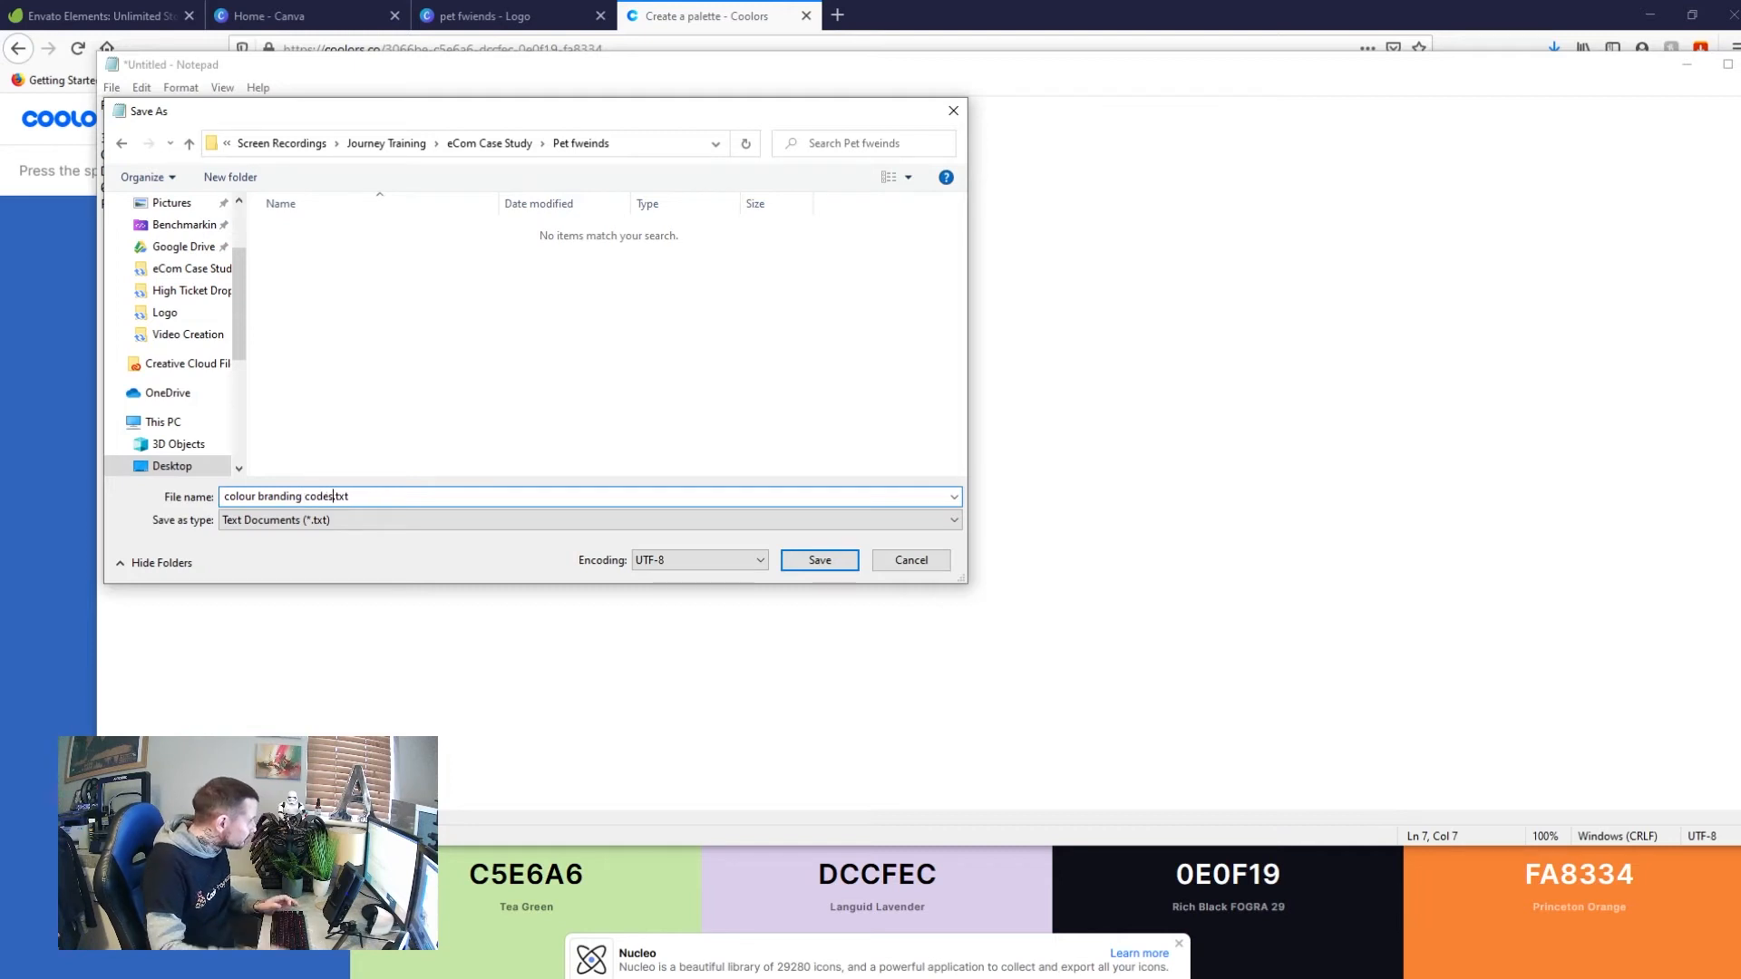
{"action": "key", "text": "Return"}
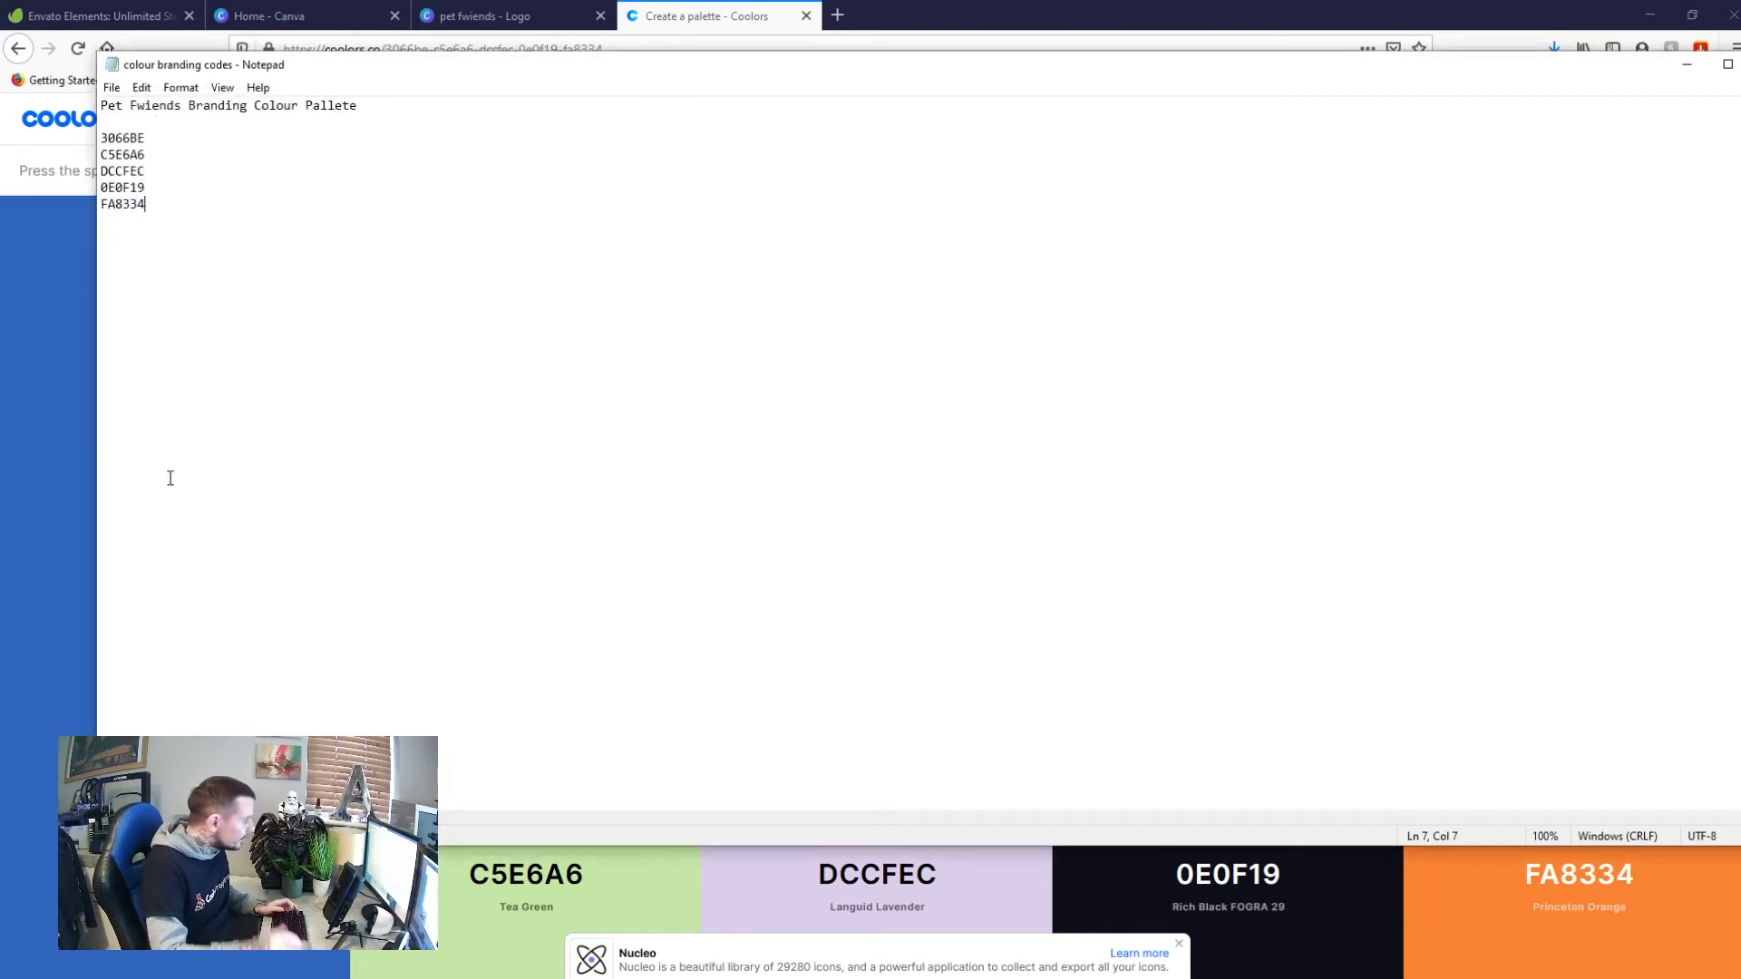
Copy the hex code 3066BE from the colour branding codes list in Notepad
{"action": "left_click", "coordinate": [704, 19]}
{"action": "mouse_move", "coordinate": [796, 972]}
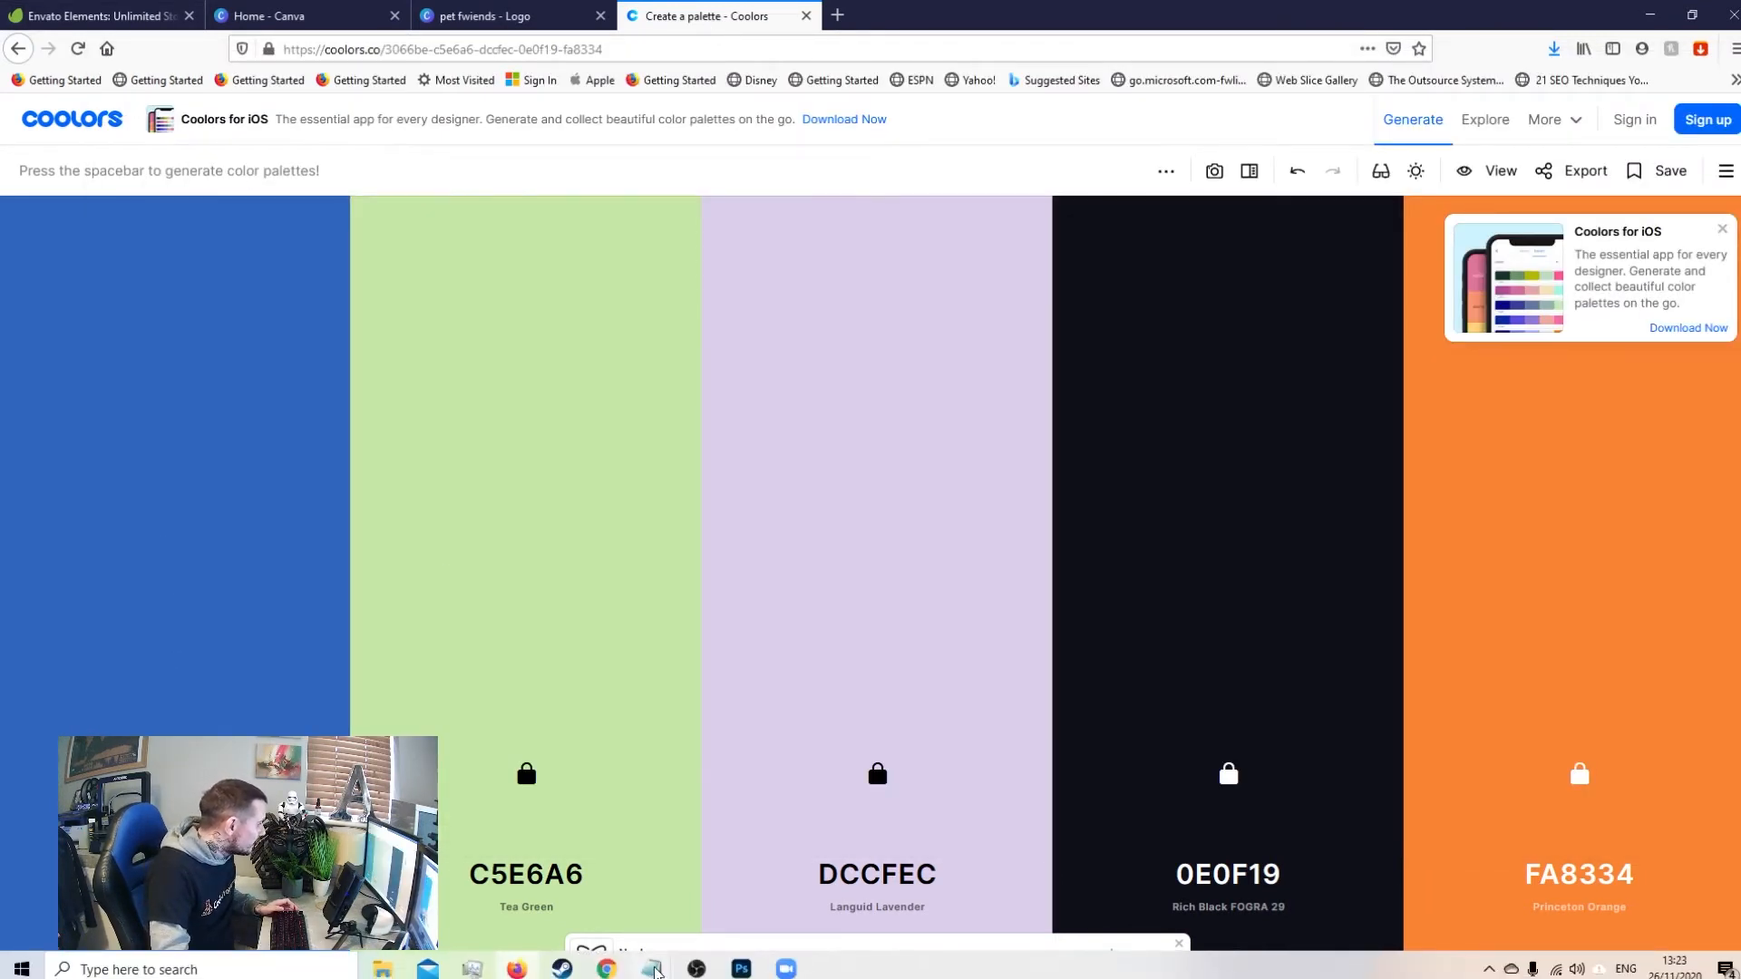
{"action": "mouse_move", "coordinate": [654, 972]}
{"action": "left_click", "coordinate": [1710, 894]}
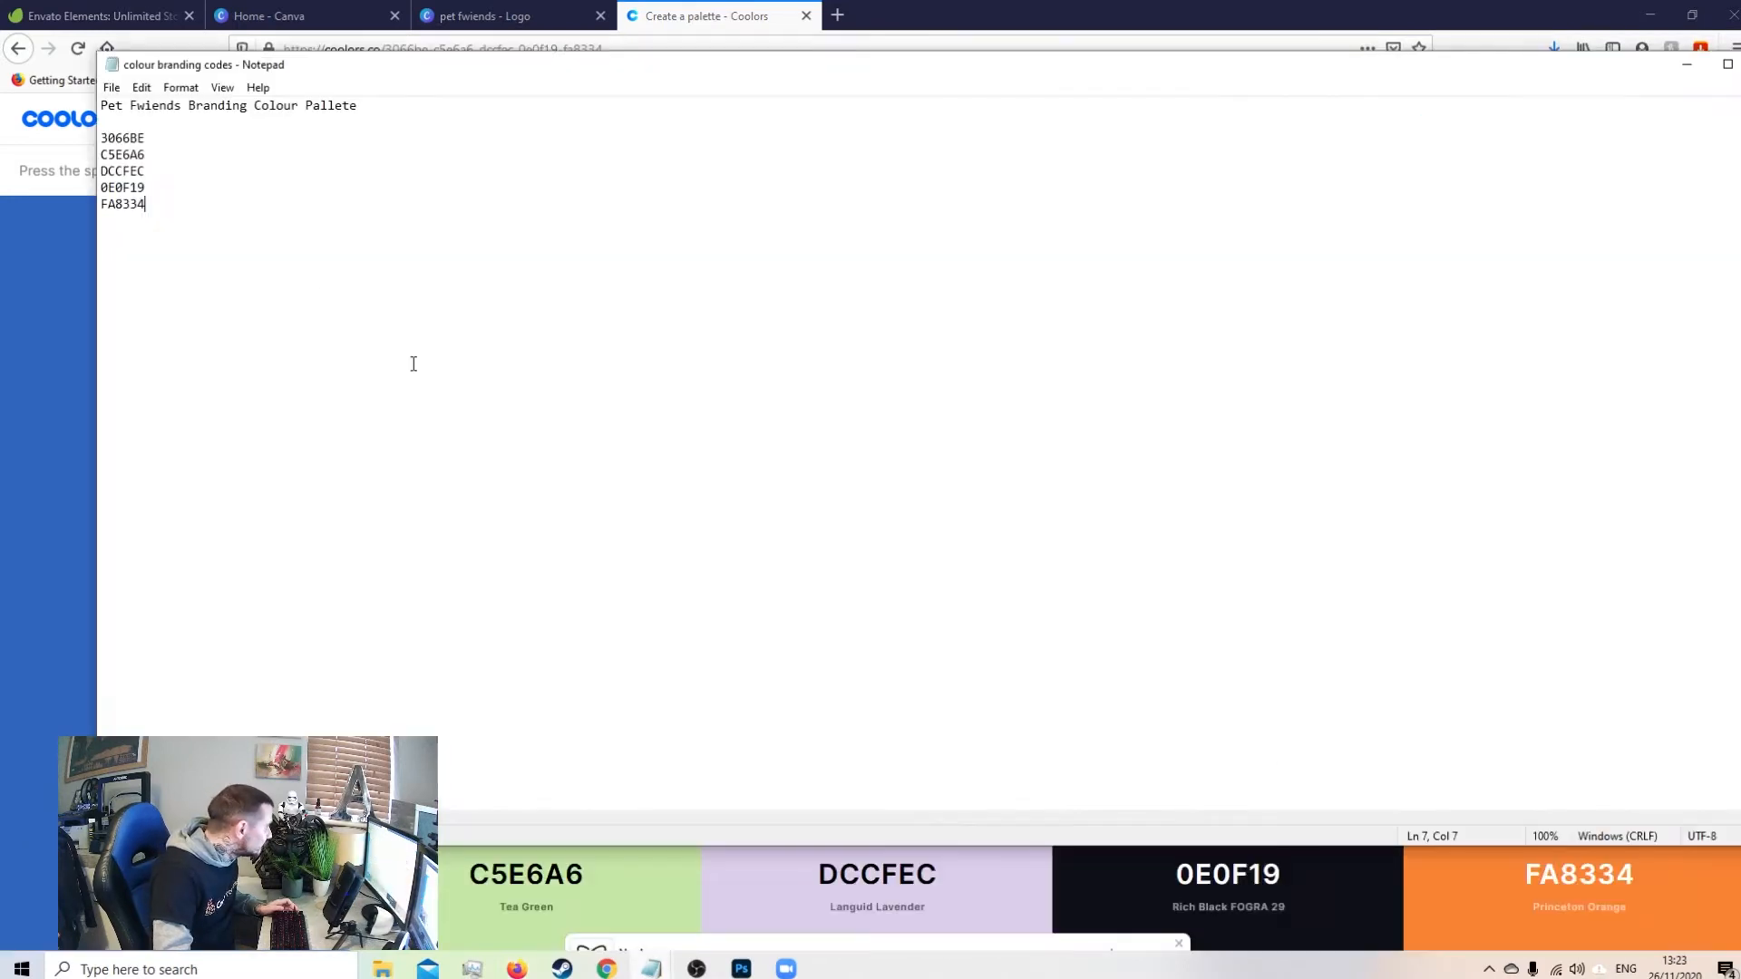
{"action": "double_click", "coordinate": [139, 136]}
{"action": "right_click", "coordinate": [128, 136]}
{"action": "left_click", "coordinate": [168, 193]}
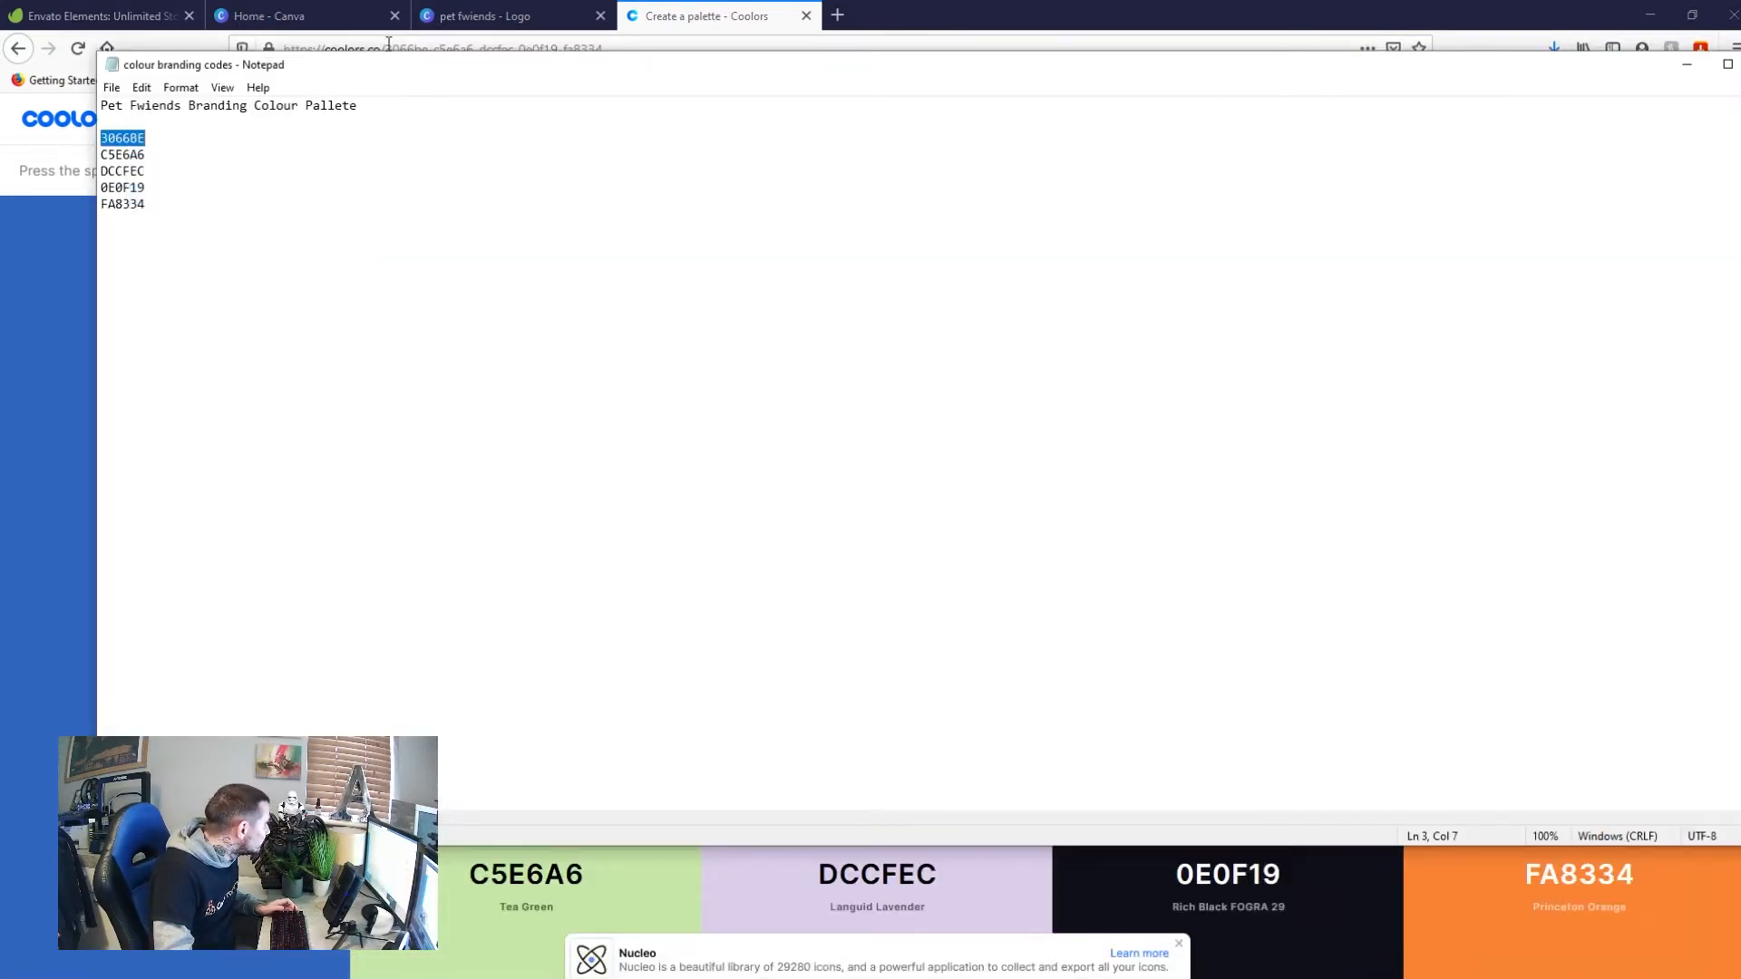
Switch to the pet fwiends logo in Canva and recolour the paw graphic with the copied hex code 3066BE
{"action": "left_click", "coordinate": [485, 15]}
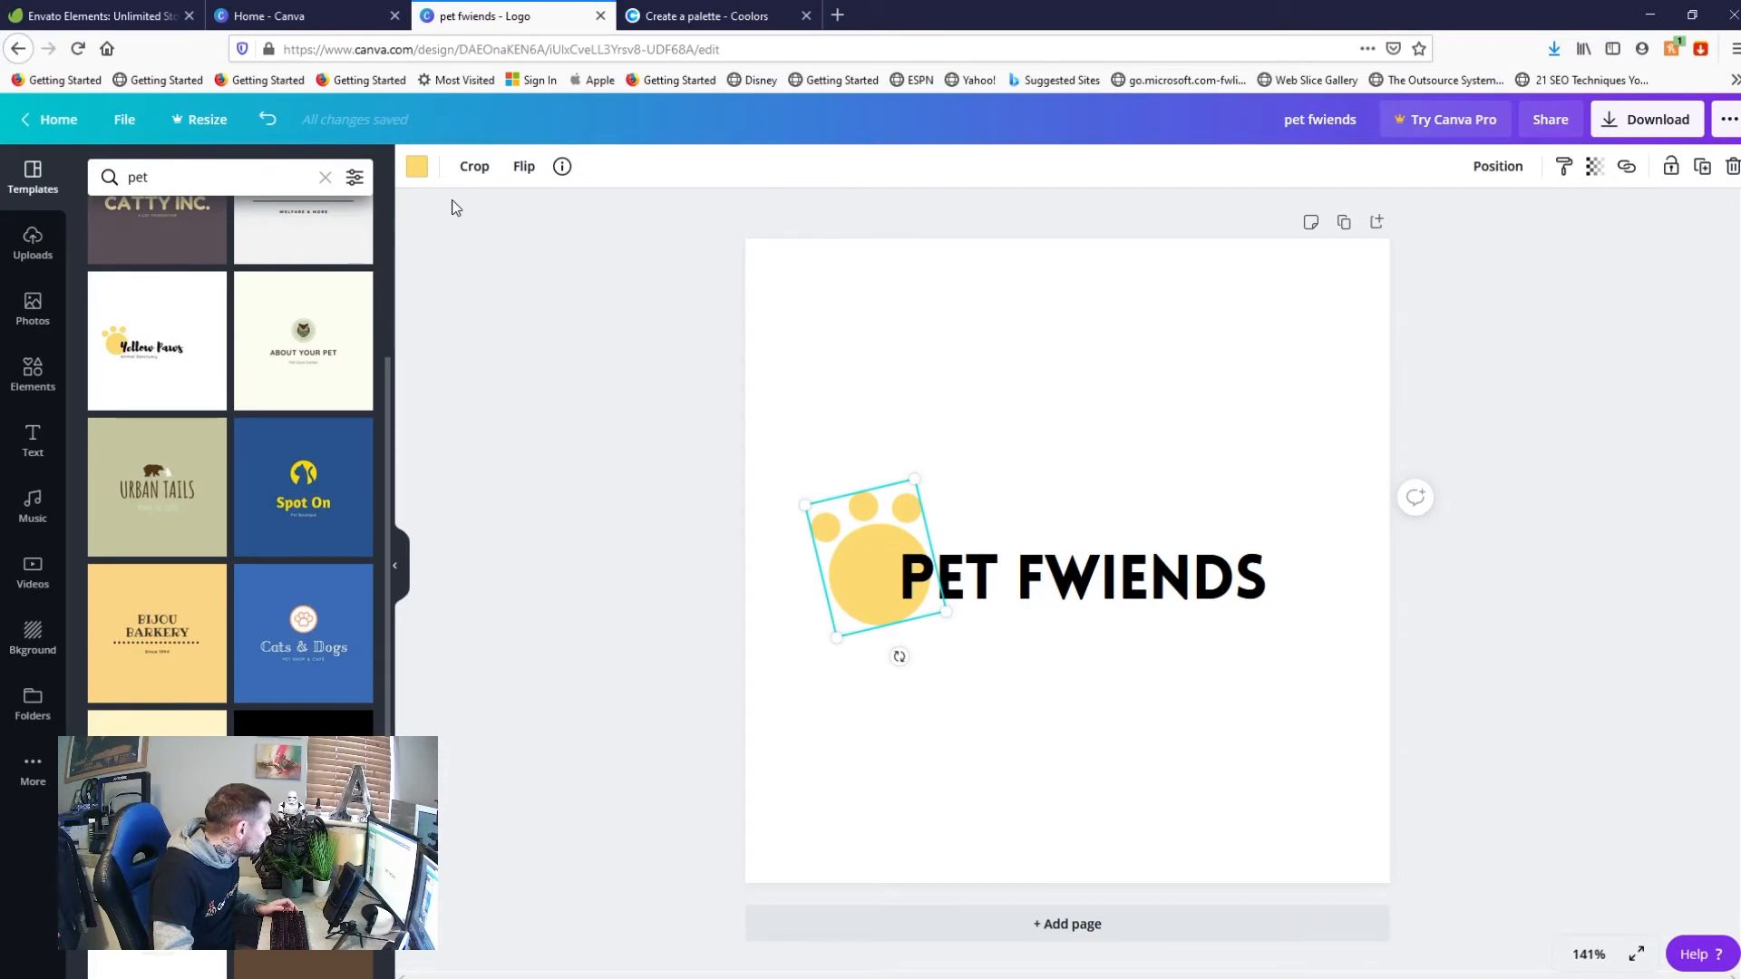
{"action": "left_click", "coordinate": [414, 166]}
{"action": "left_click", "coordinate": [185, 184]}
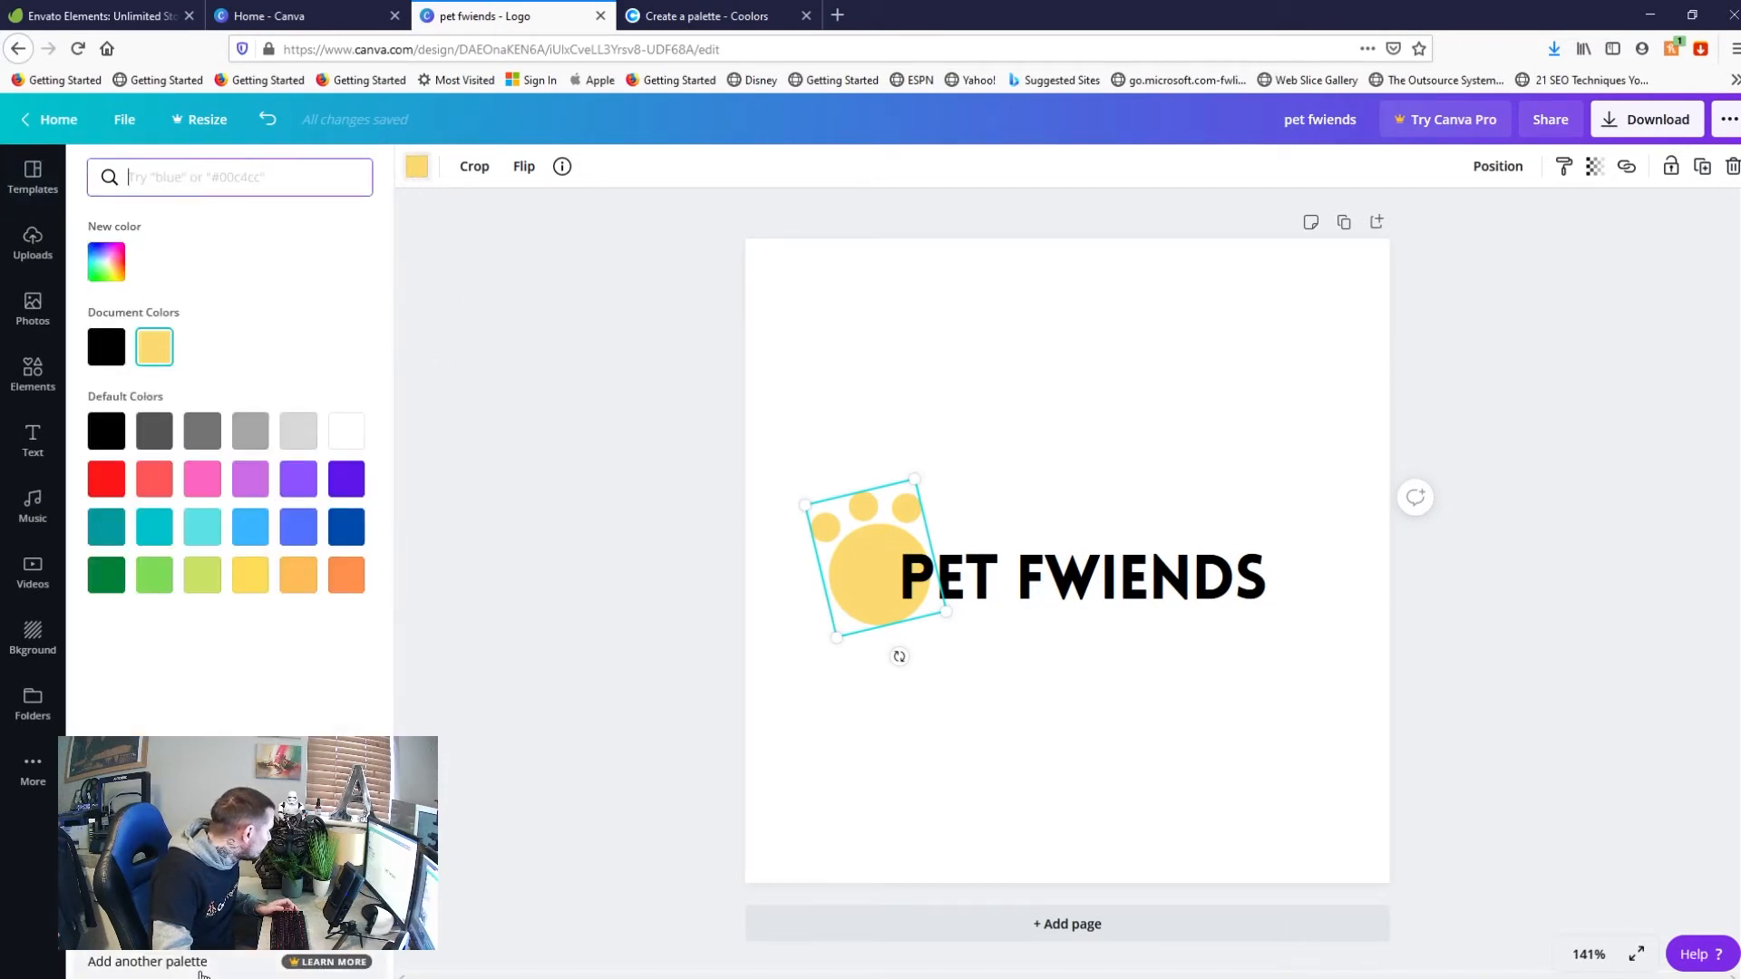
{"action": "left_click", "coordinate": [167, 963]}
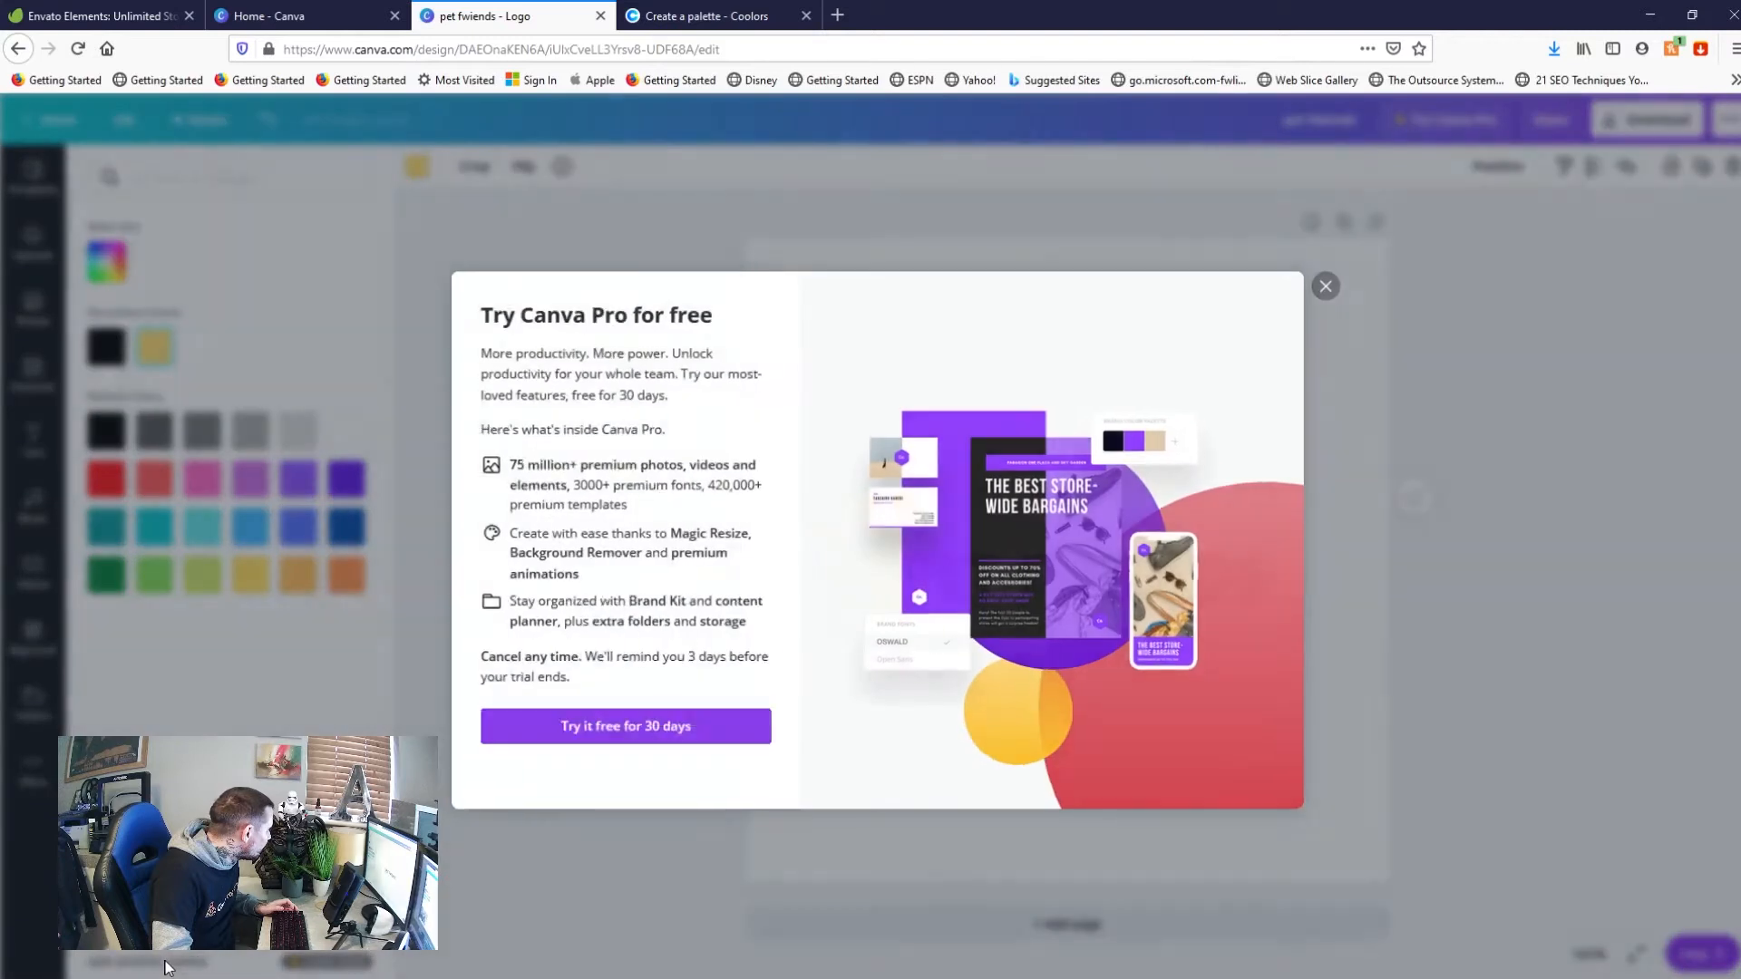
{"action": "left_click", "coordinate": [1329, 284]}
{"action": "left_click", "coordinate": [165, 178]}
{"action": "right_click", "coordinate": [163, 185]}
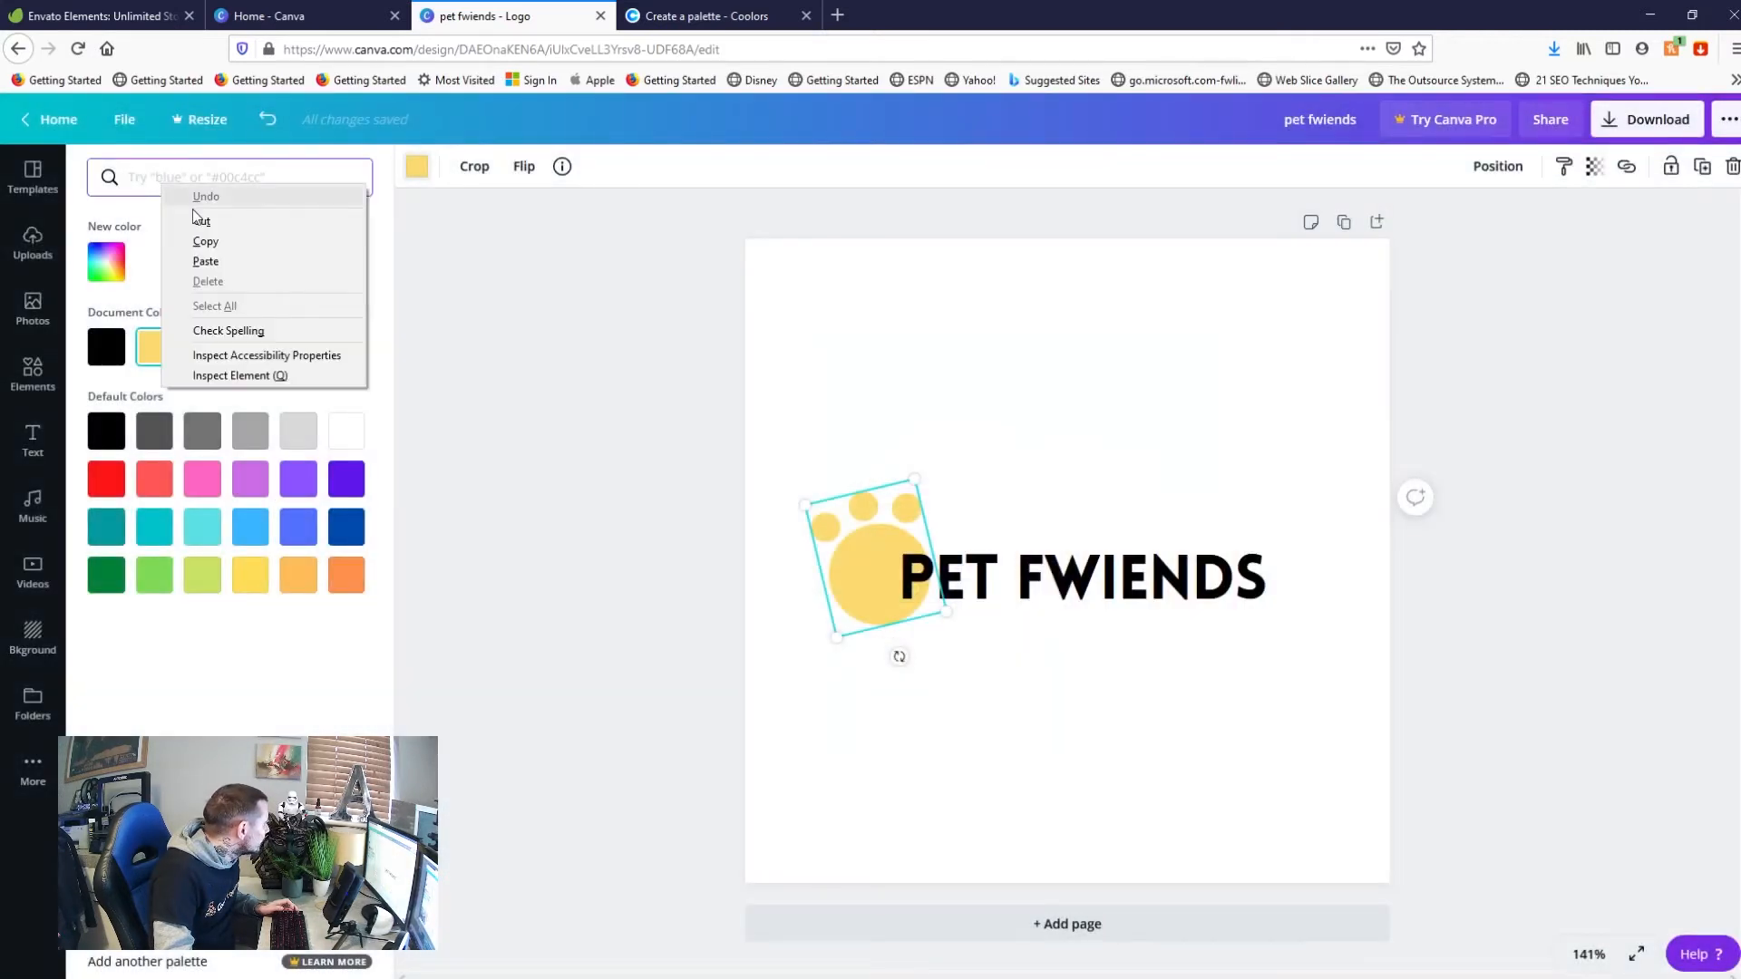
{"action": "left_click", "coordinate": [205, 262]}
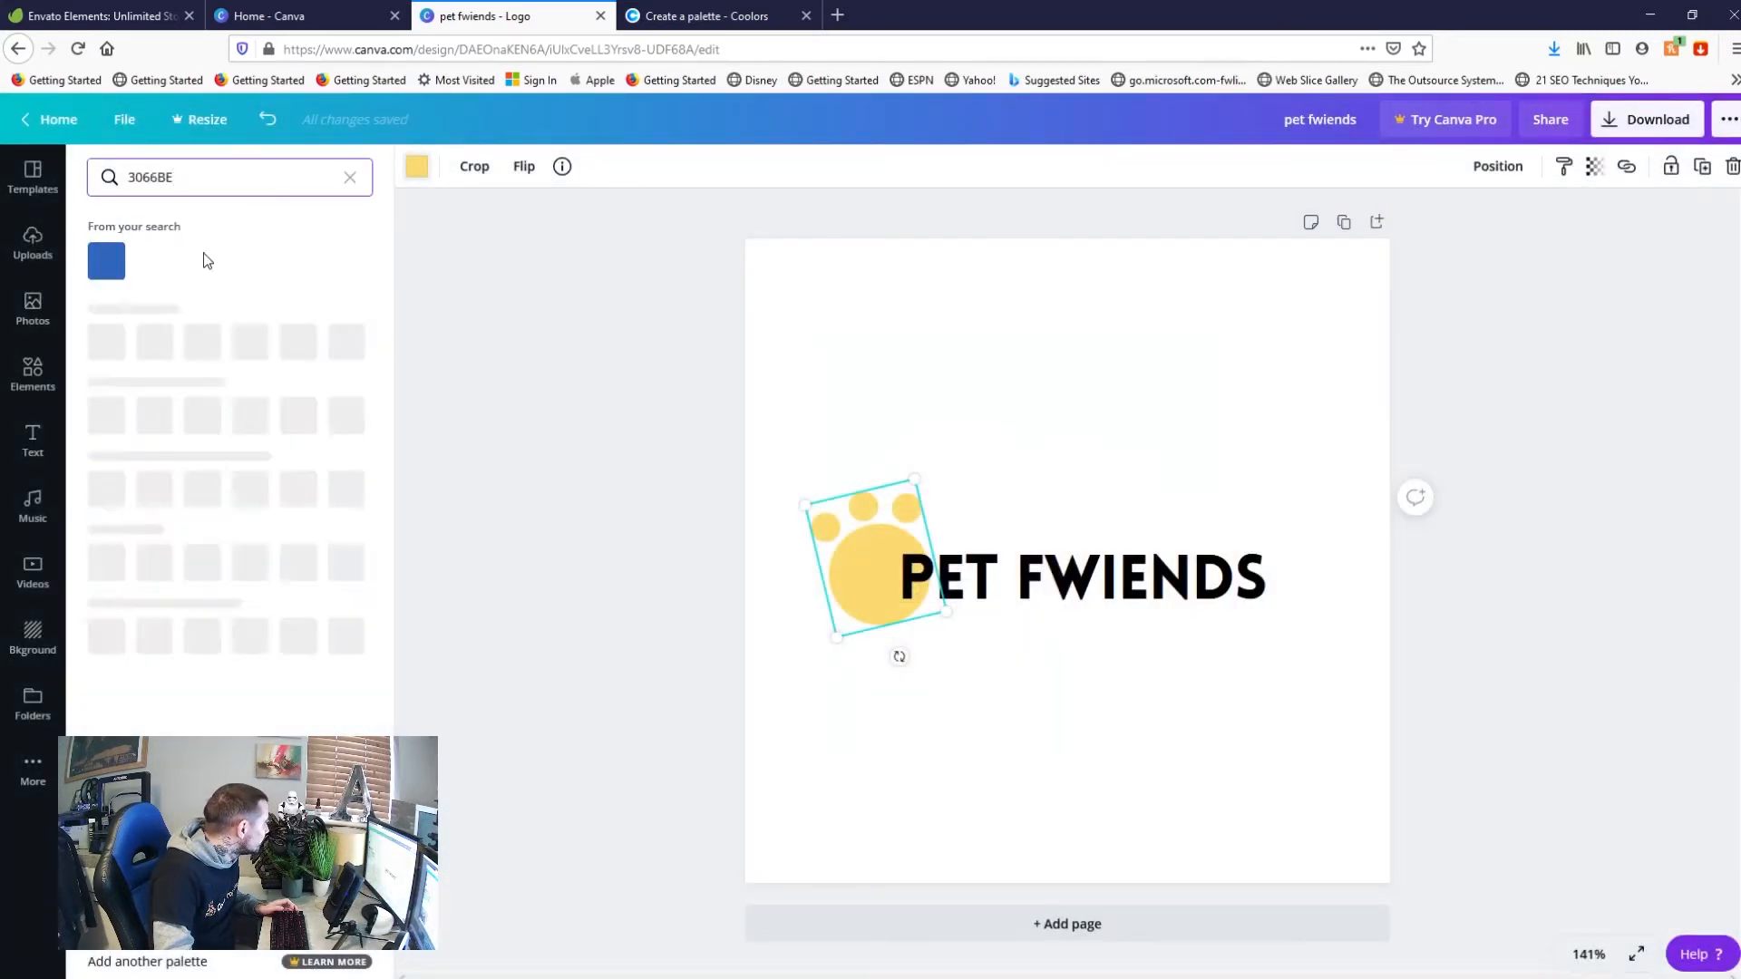
{"action": "left_click", "coordinate": [100, 266]}
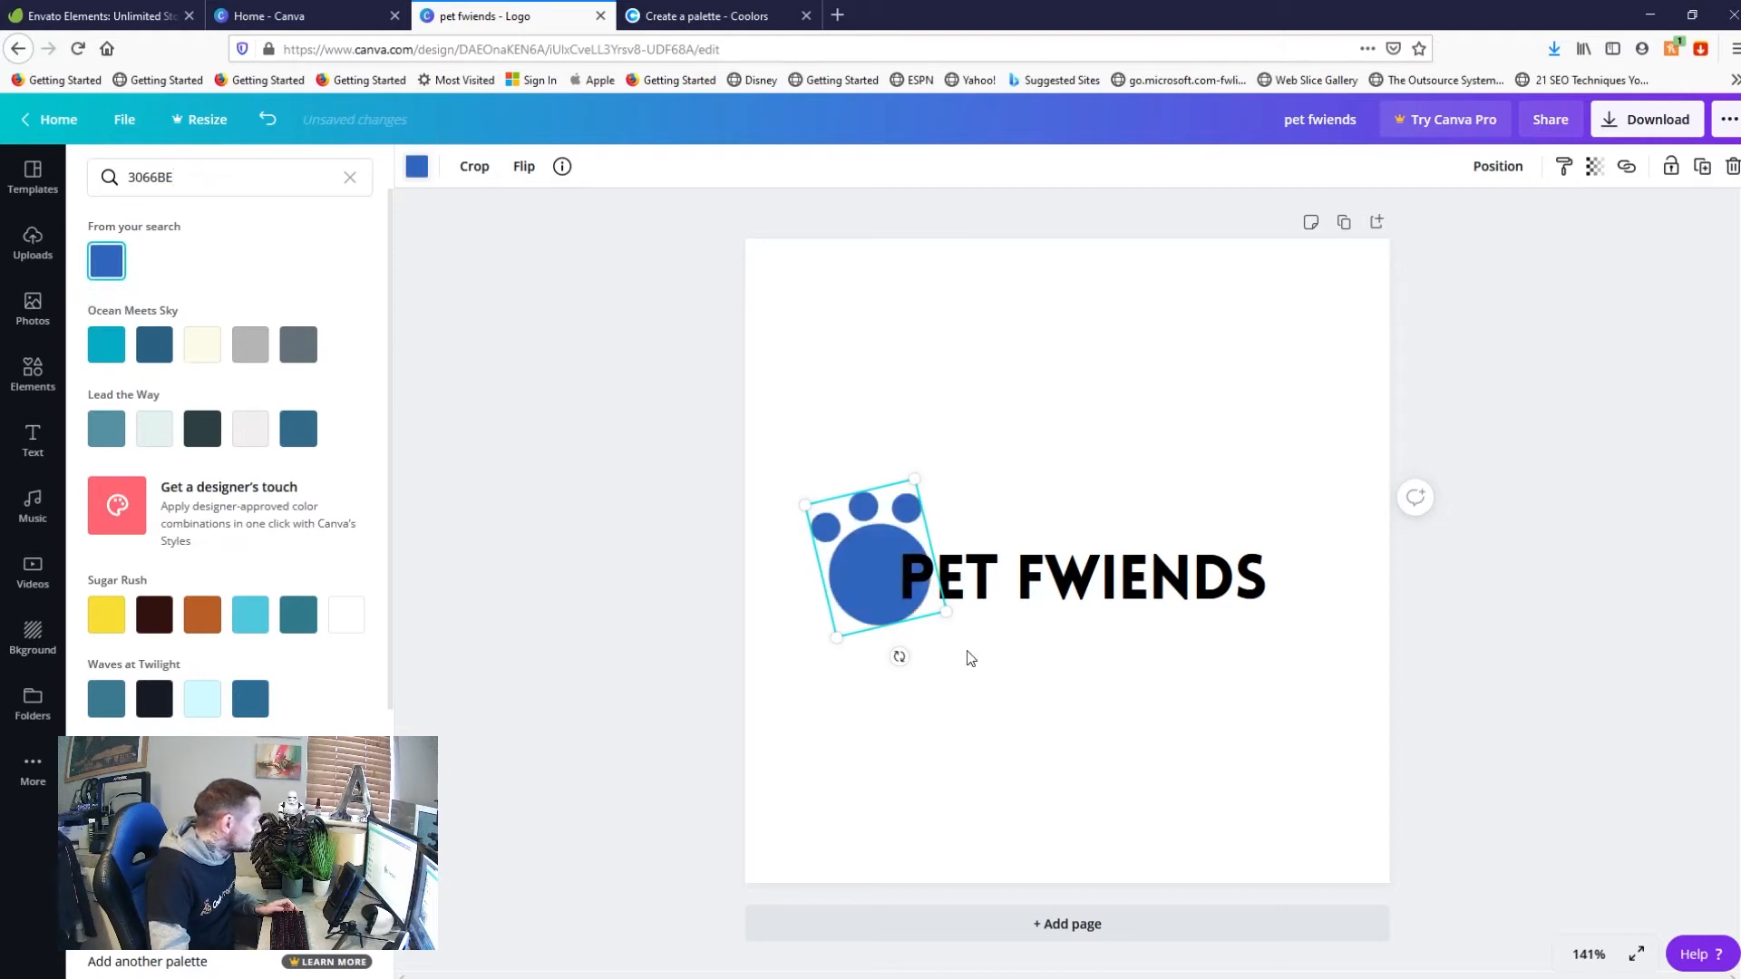
Return to the colour branding codes list in Notepad and copy the hex code C5E6A6
{"action": "mouse_move", "coordinate": [794, 978]}
{"action": "mouse_move", "coordinate": [654, 973]}
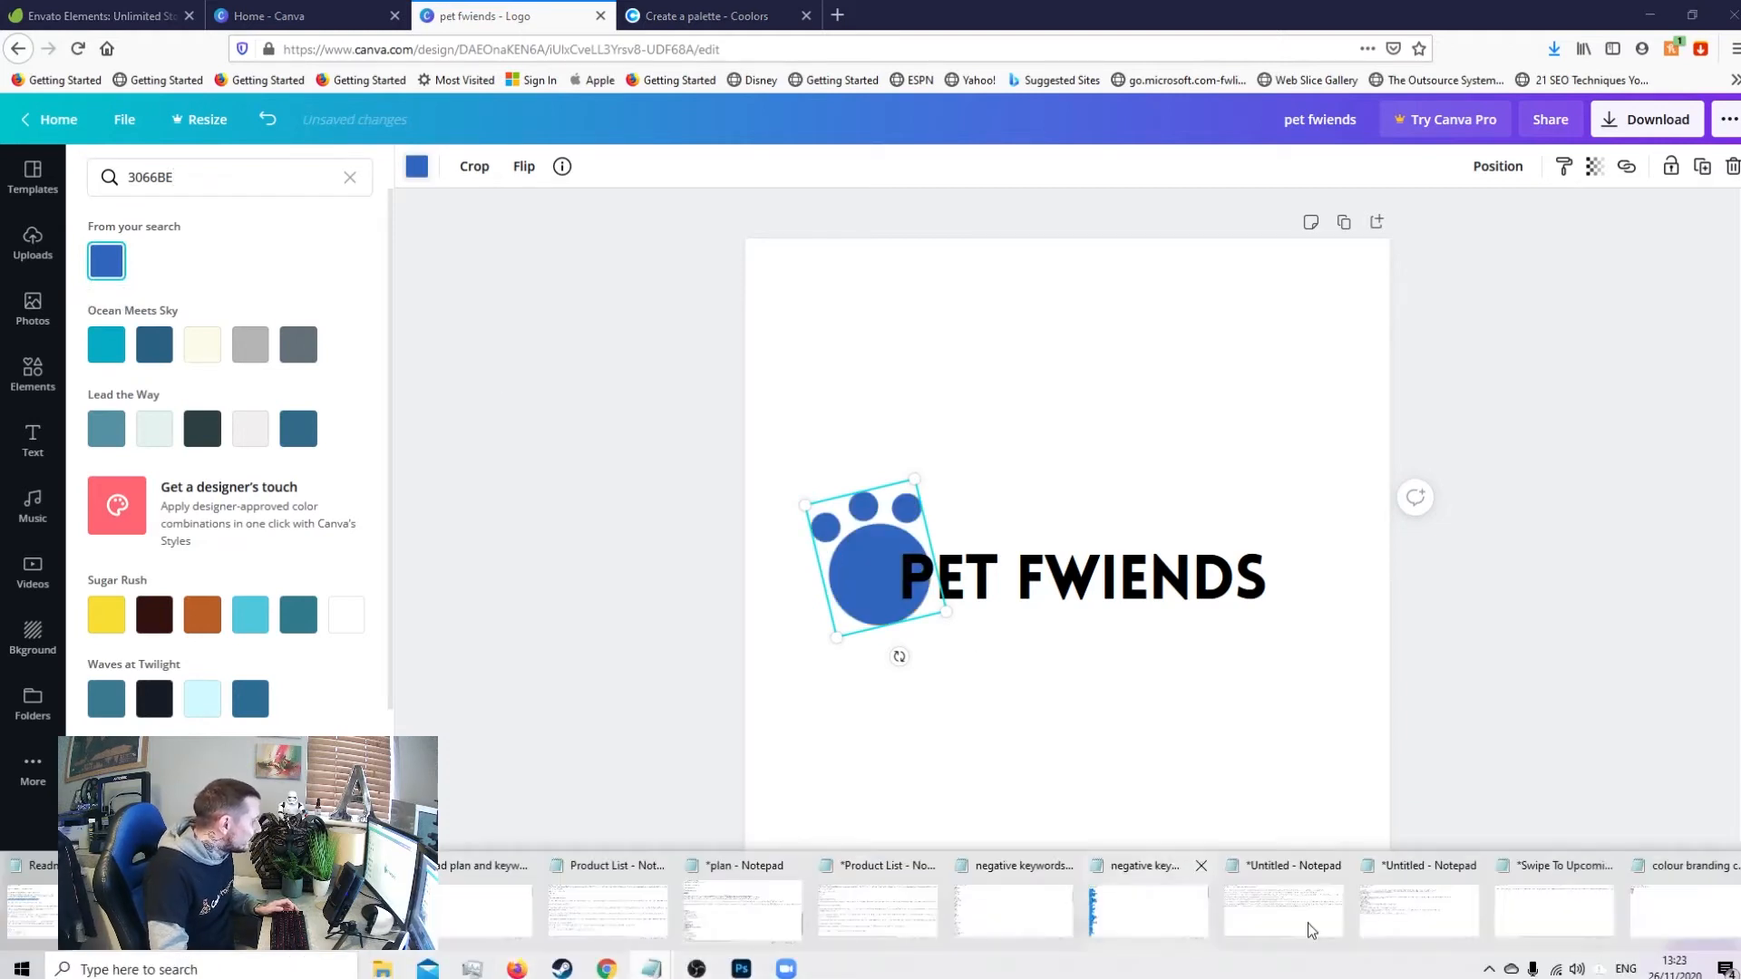
{"action": "left_click", "coordinate": [1694, 893]}
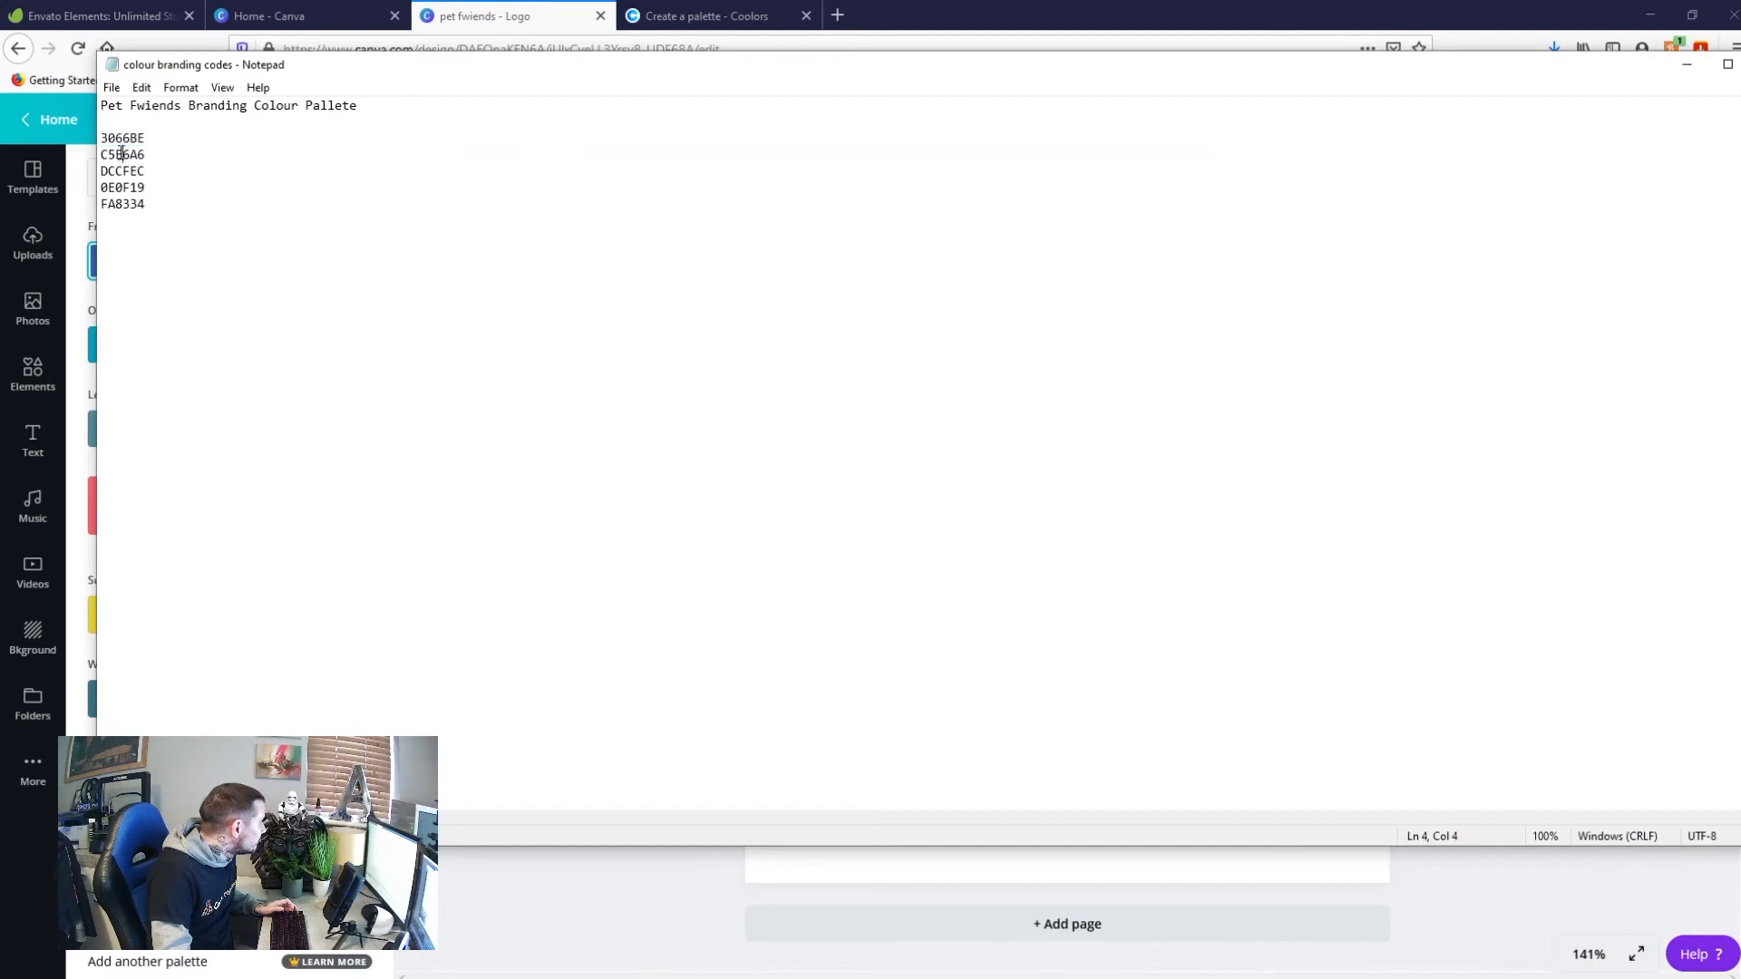
{"action": "double_click", "coordinate": [125, 156]}
{"action": "right_click", "coordinate": [120, 154]}
{"action": "left_click", "coordinate": [168, 211]}
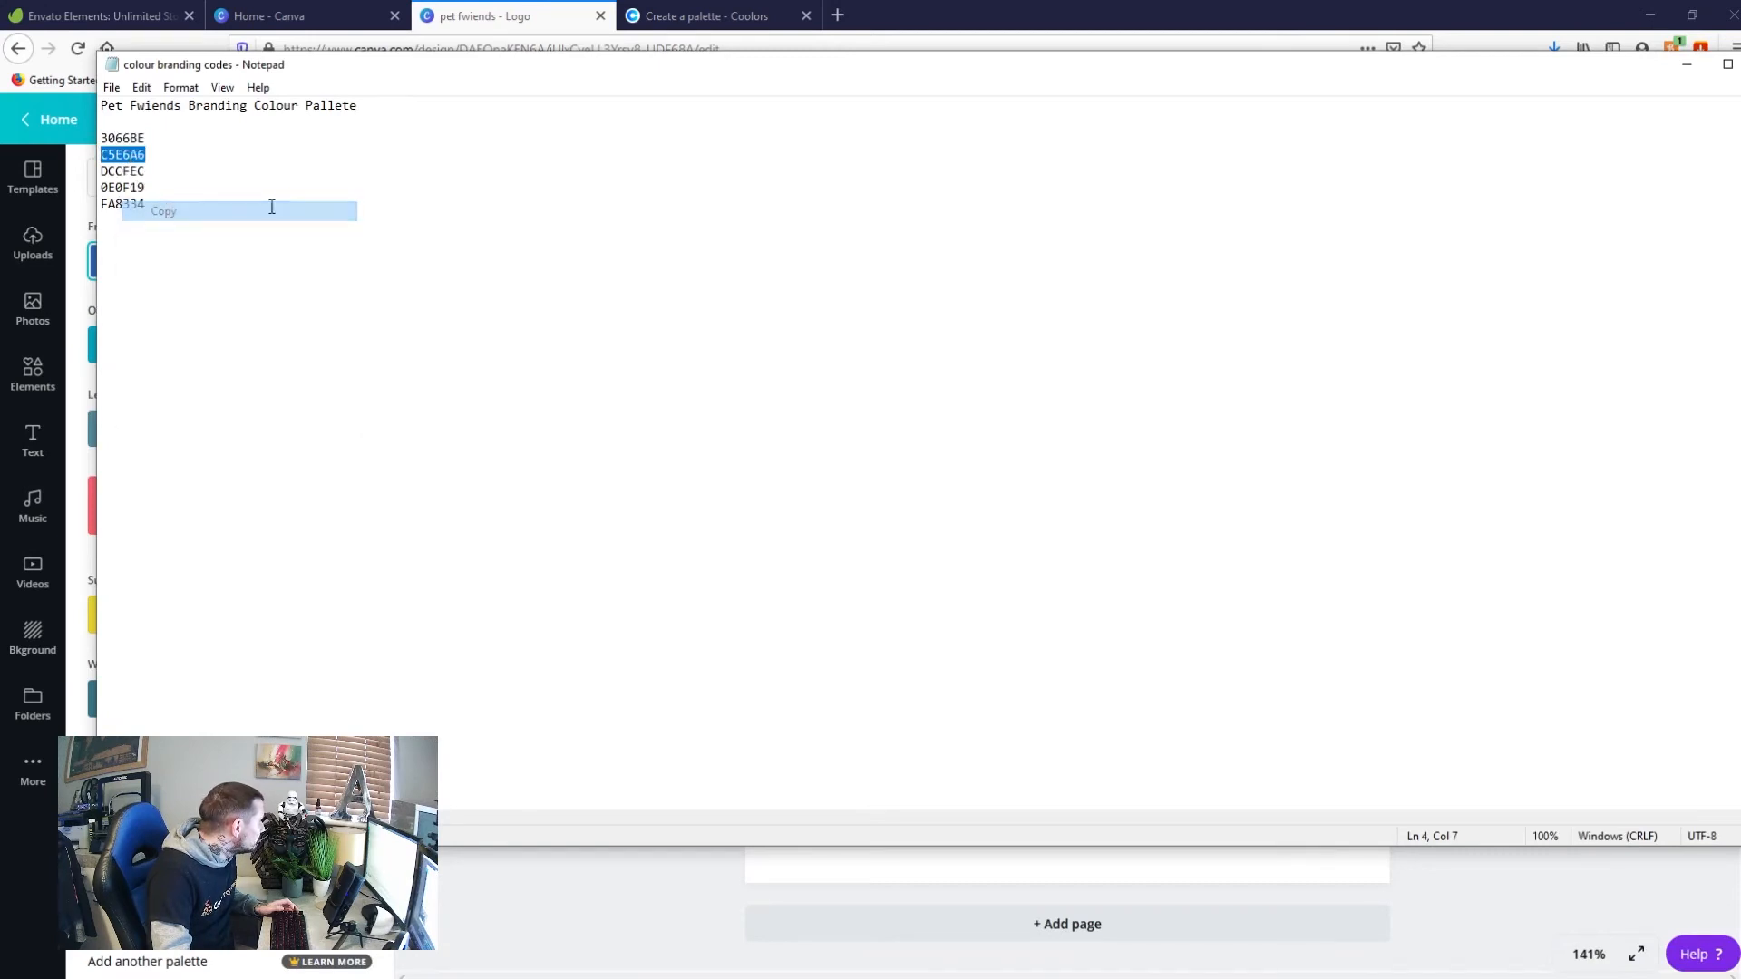
Go back to the Canva logo and set the PET FWIENDS text colour to the copied hex code C5E6A6
{"action": "left_click", "coordinate": [731, 15]}
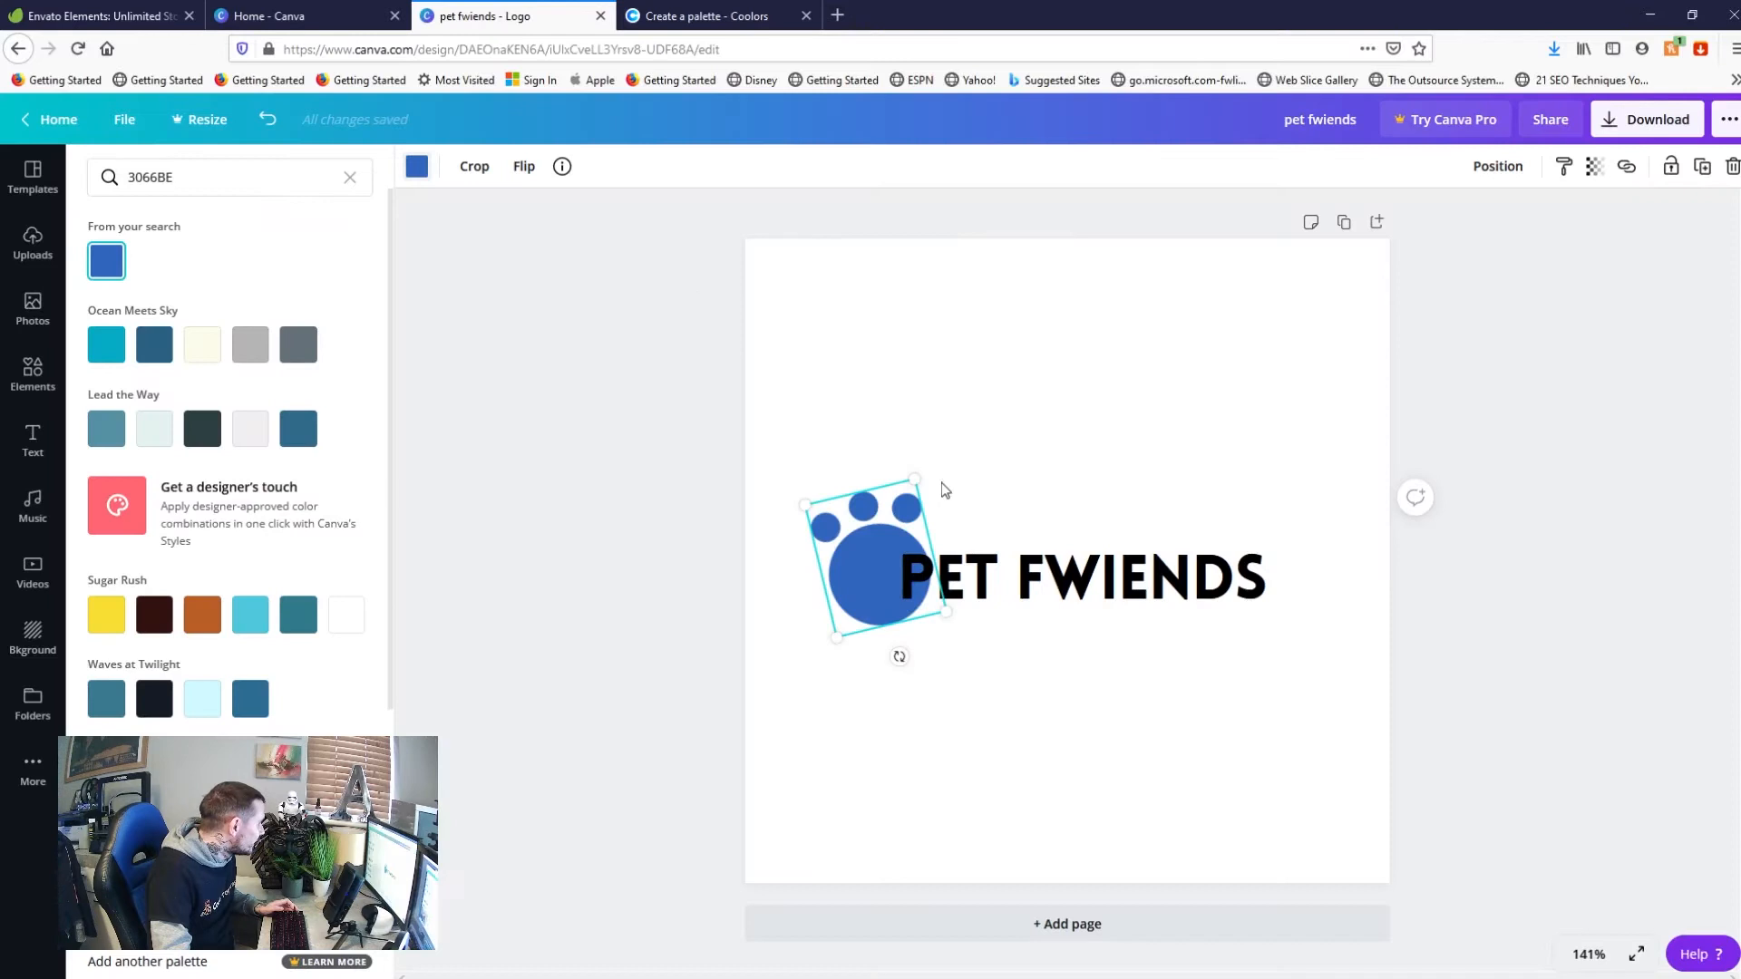
{"action": "left_click", "coordinate": [489, 16]}
{"action": "left_click", "coordinate": [1025, 601]}
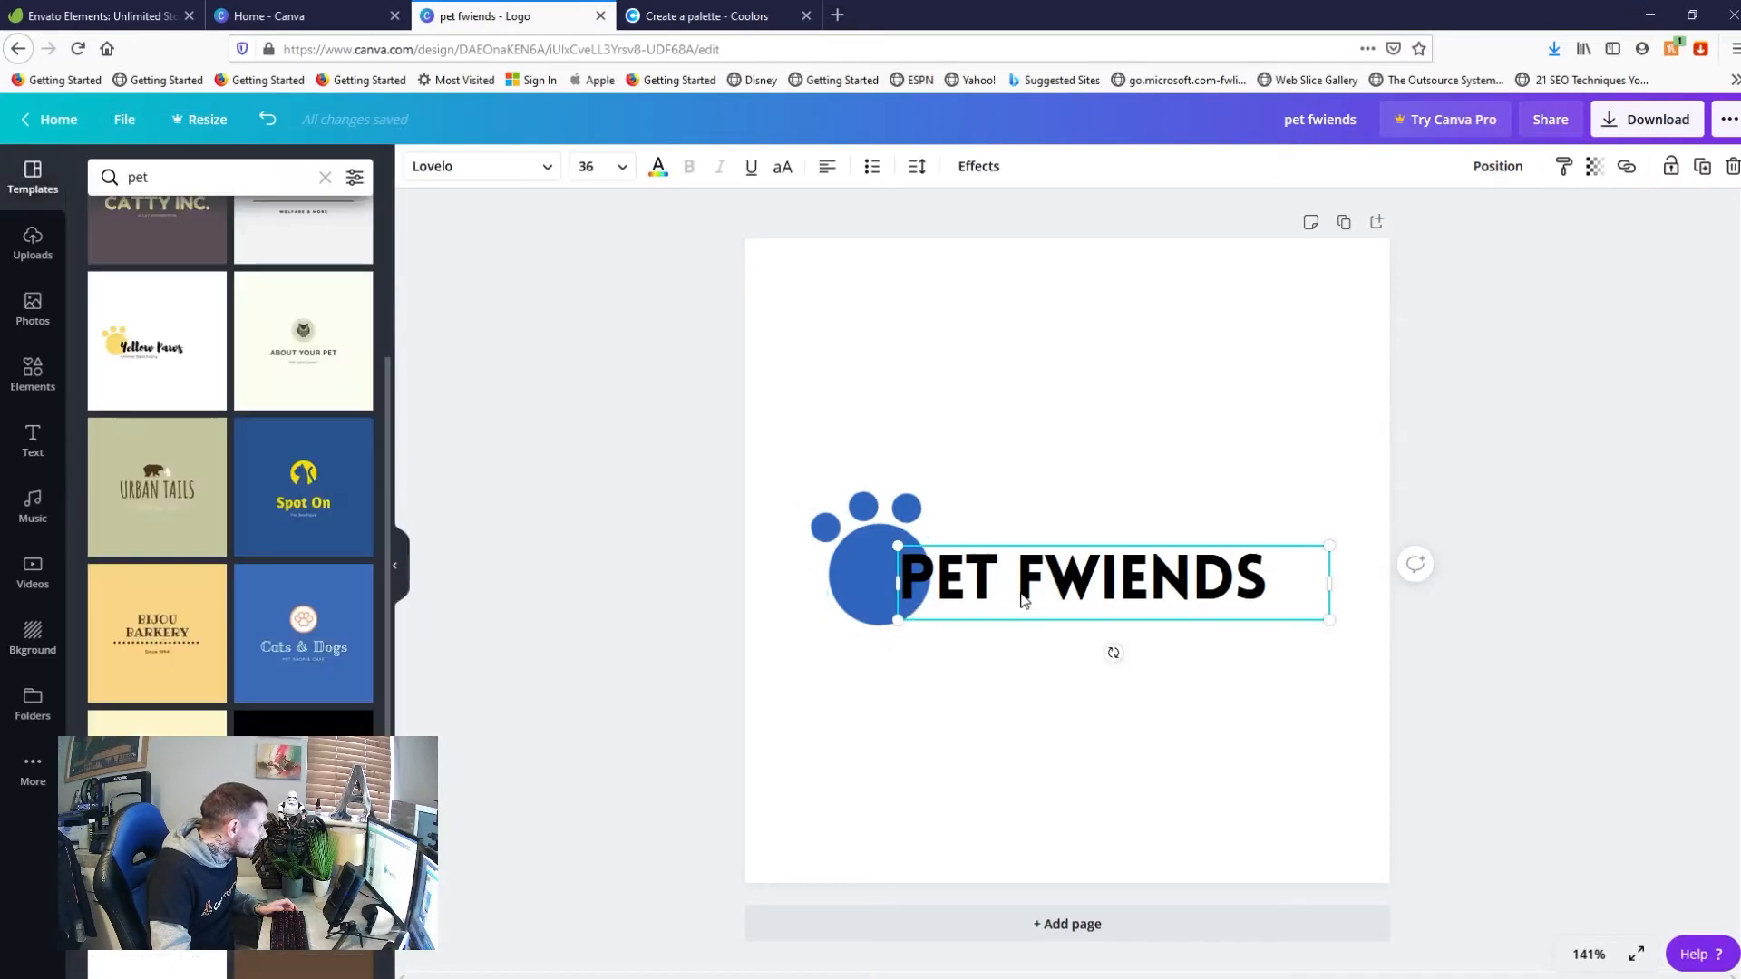
{"action": "double_click", "coordinate": [1043, 589]}
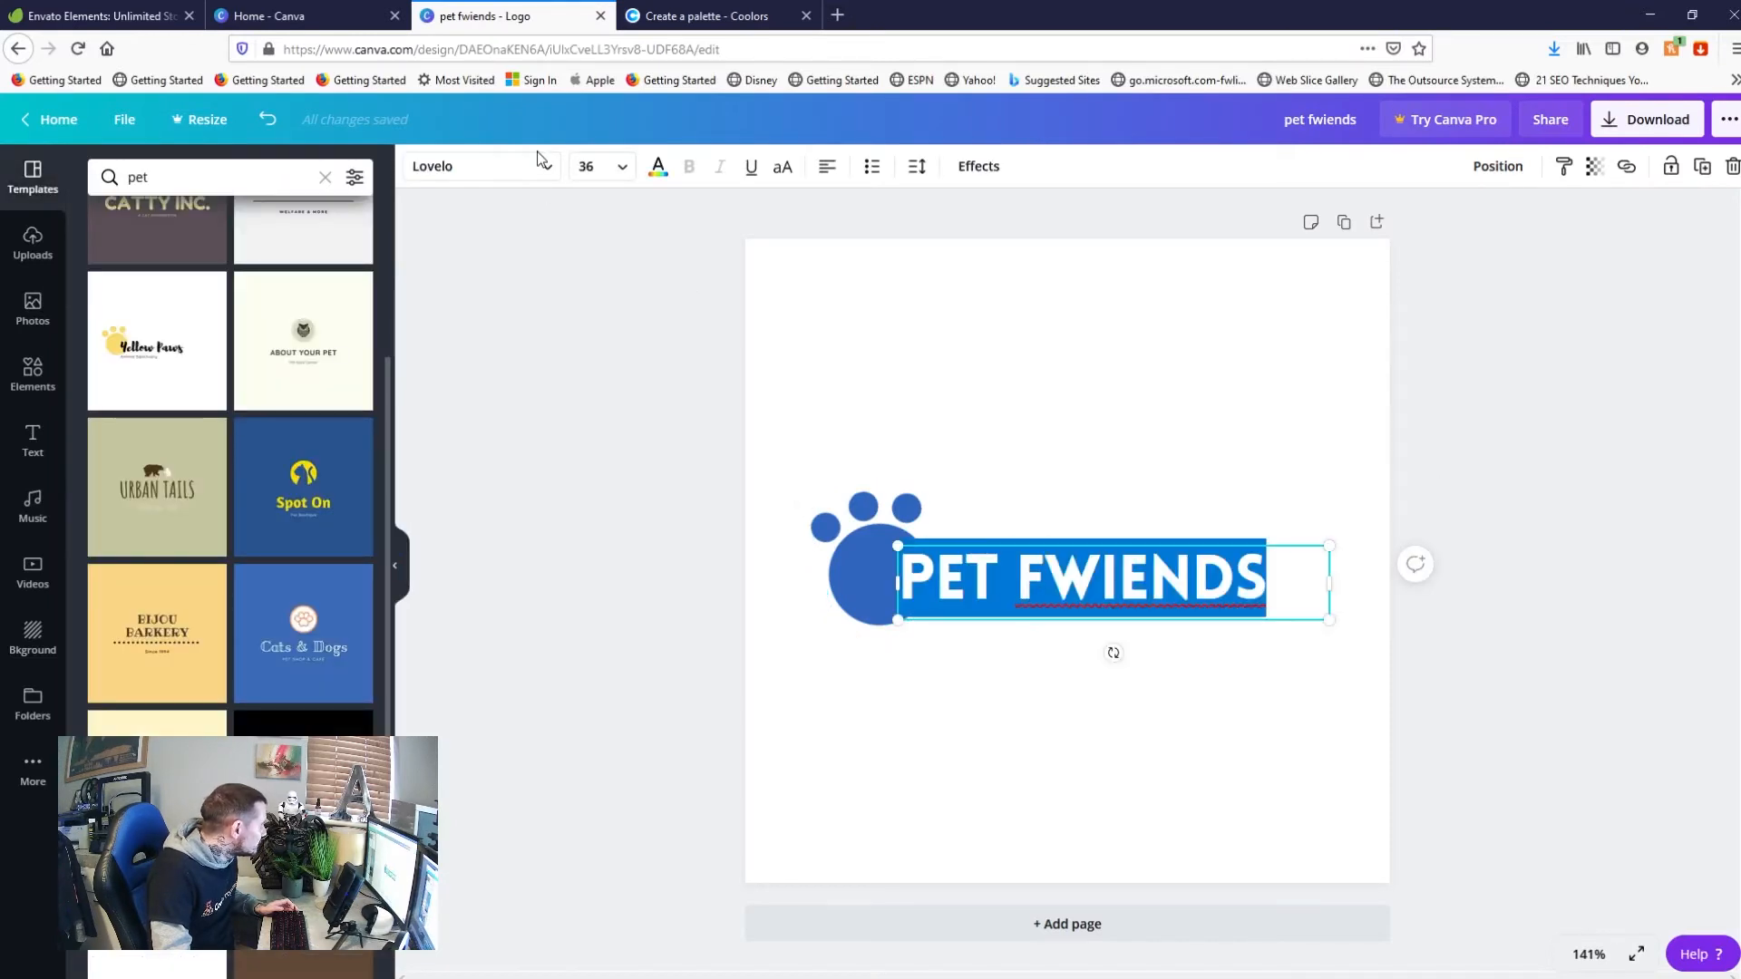
{"action": "left_click", "coordinate": [659, 166]}
{"action": "right_click", "coordinate": [231, 178]}
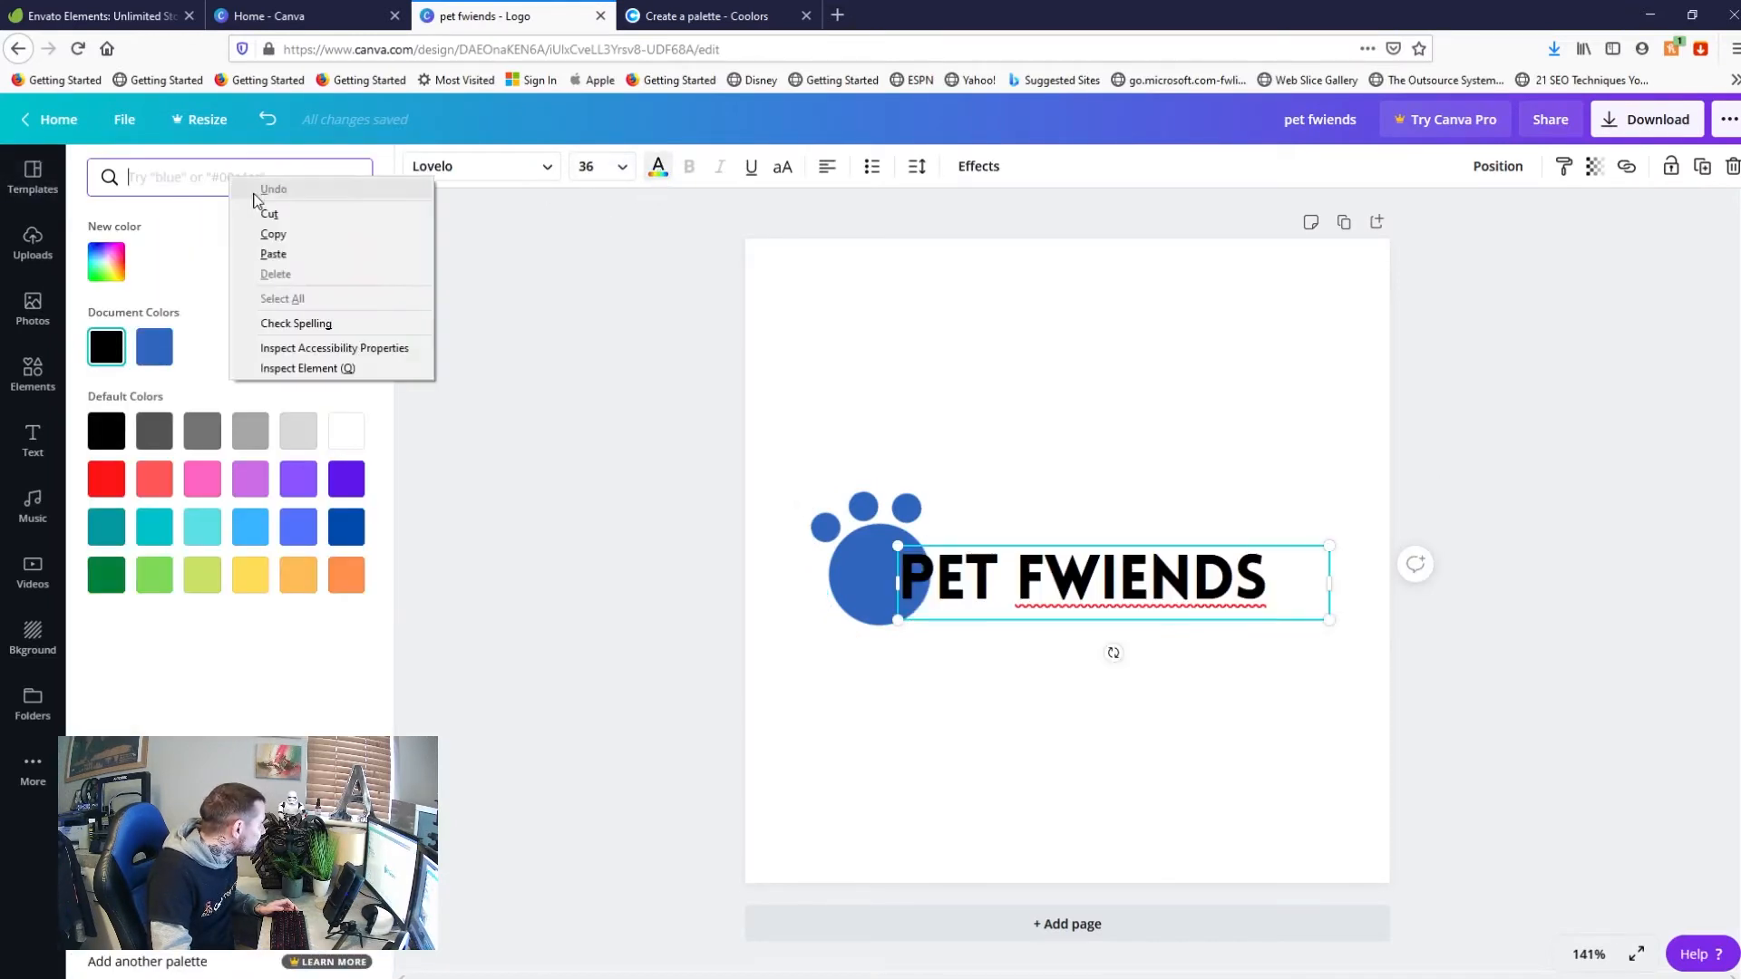
{"action": "left_click", "coordinate": [285, 256]}
{"action": "left_click", "coordinate": [106, 262]}
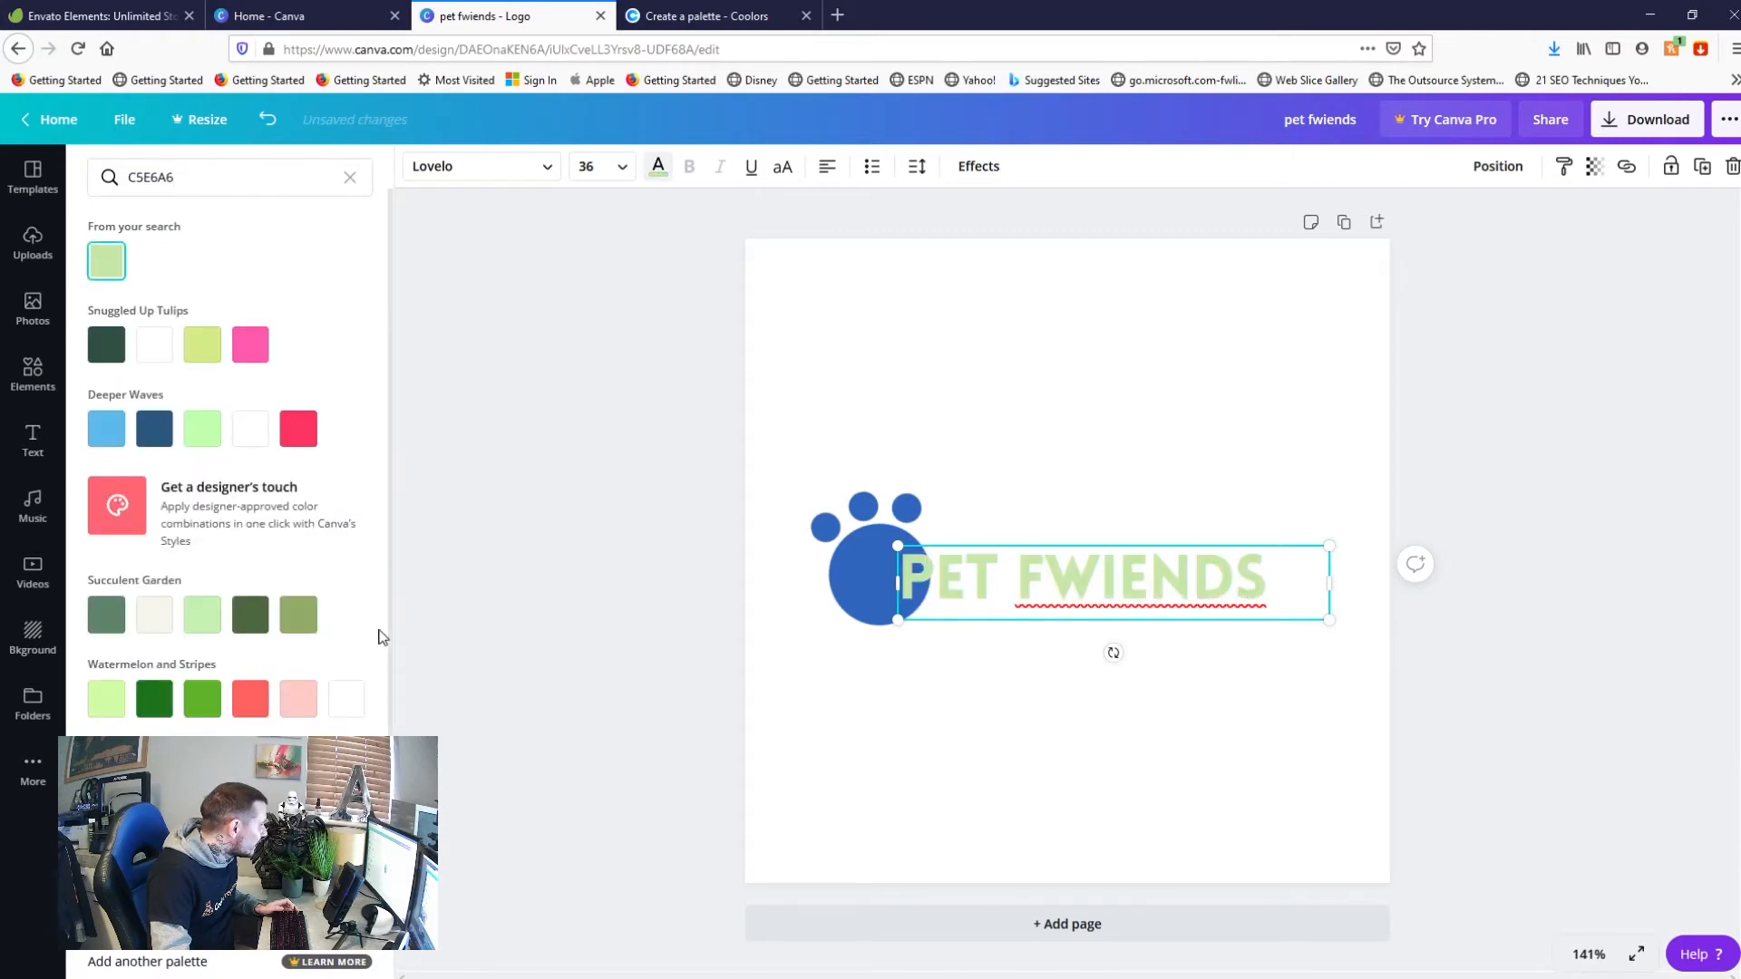
Switch to the Coolors palette and copy the Rich Black hex code 0E0F19
{"action": "left_click", "coordinate": [708, 16]}
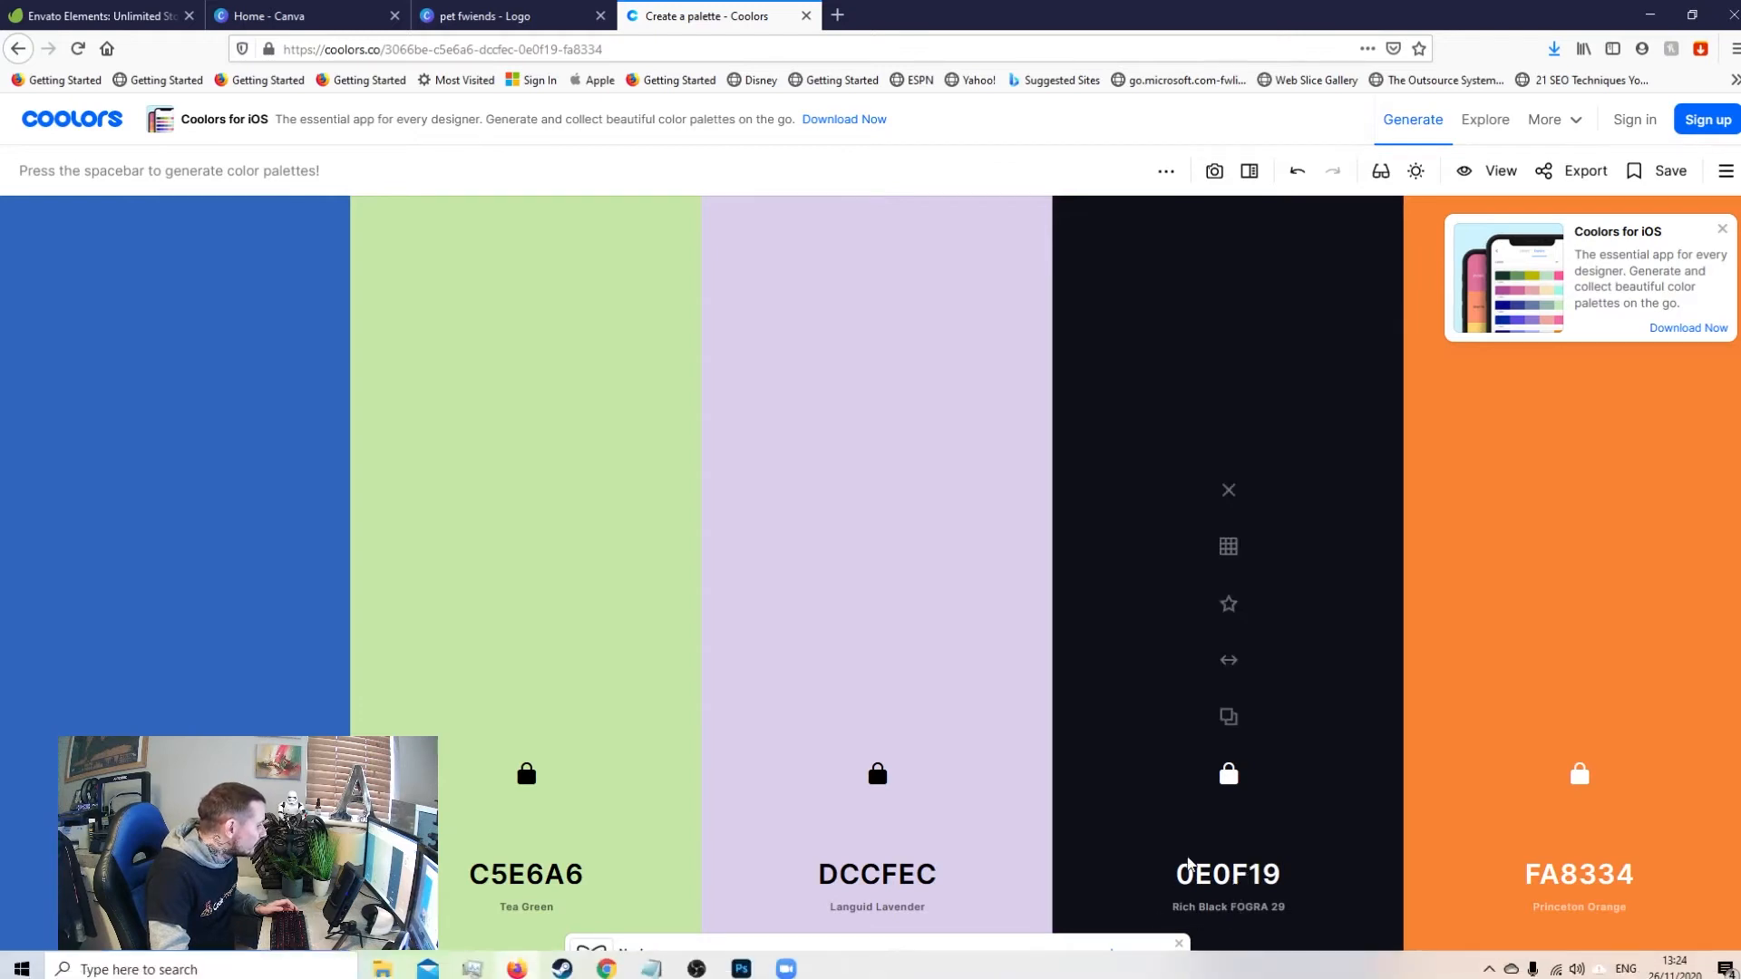
{"action": "left_click", "coordinate": [1214, 884]}
{"action": "right_click", "coordinate": [1145, 767]}
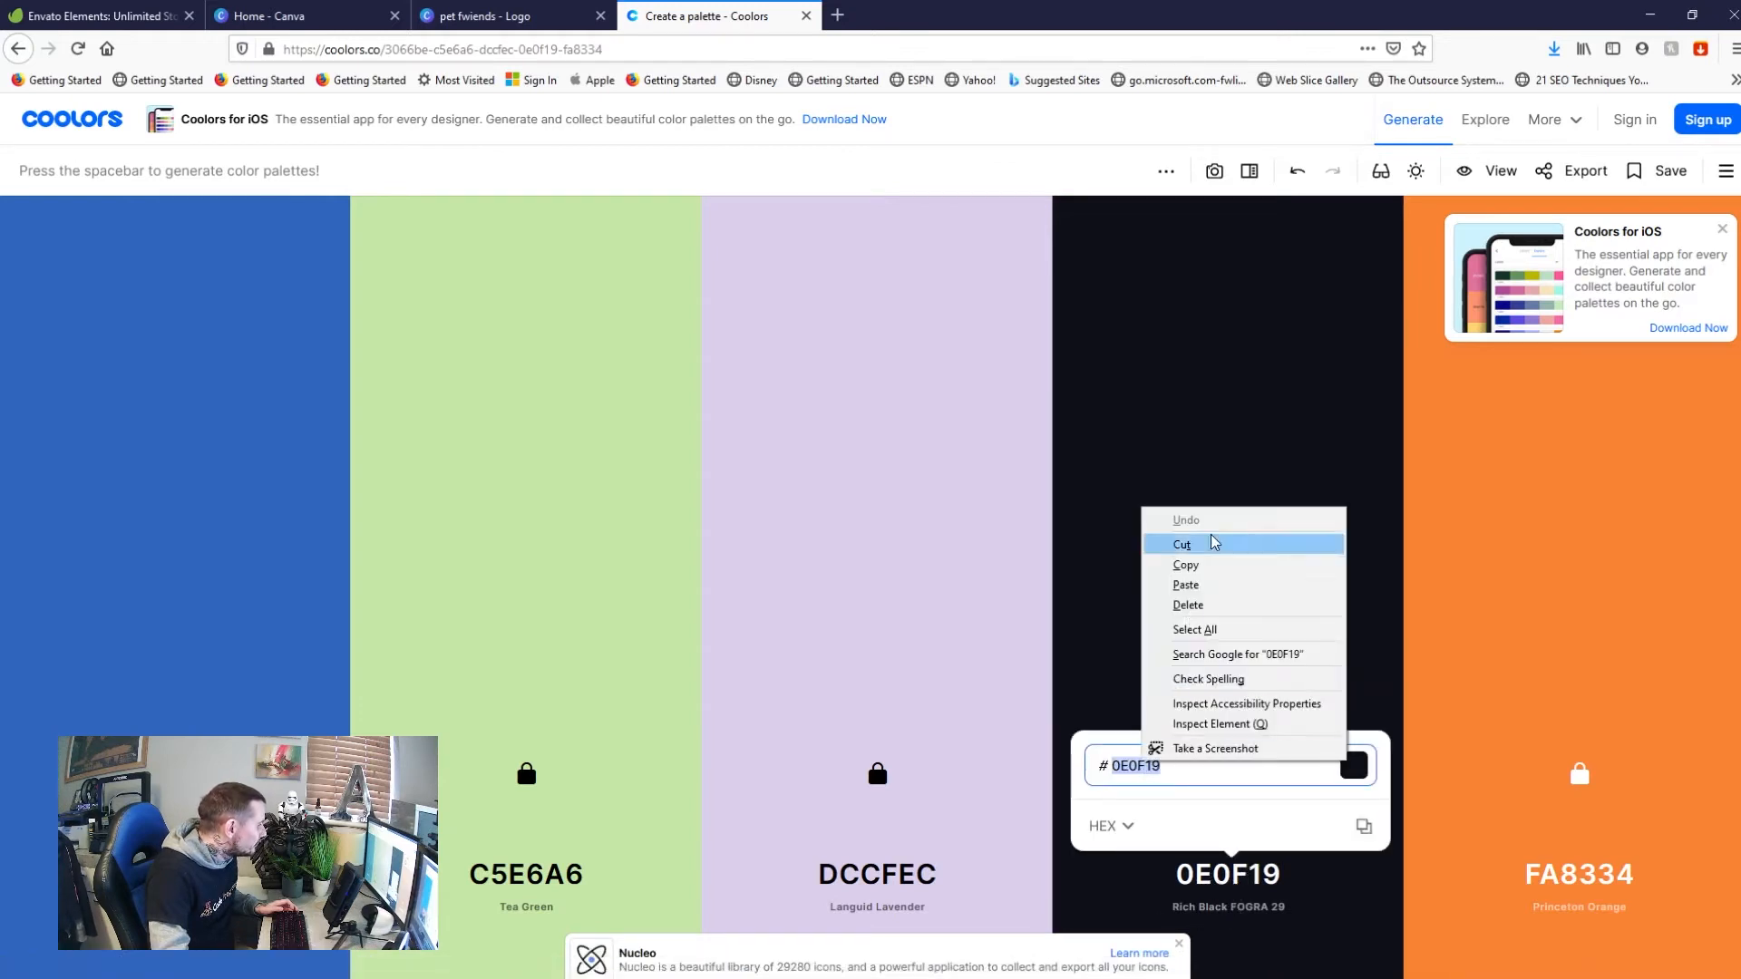
{"action": "left_click", "coordinate": [1187, 565]}
Switch to the pet fwiends logo in Canva and set the PET FWIENDS text colour to the copied hex code 0E0F19
{"action": "left_click", "coordinate": [486, 16]}
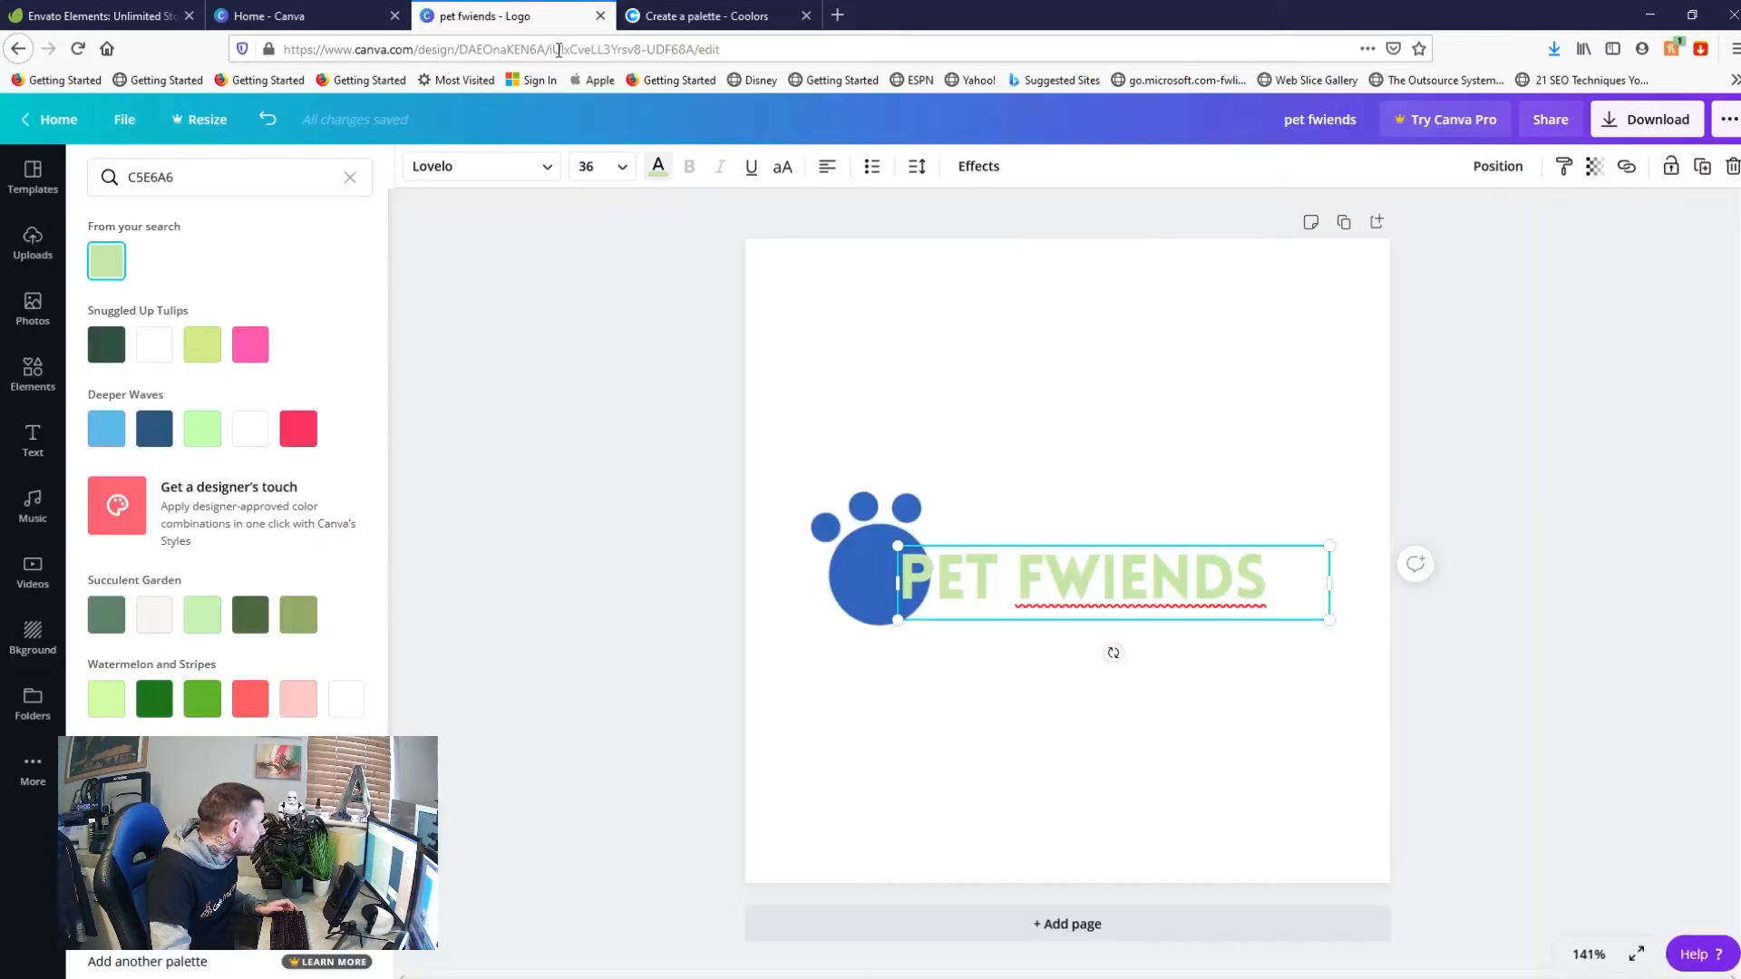
{"action": "triple_click", "coordinate": [1048, 582]}
{"action": "left_click", "coordinate": [657, 167]}
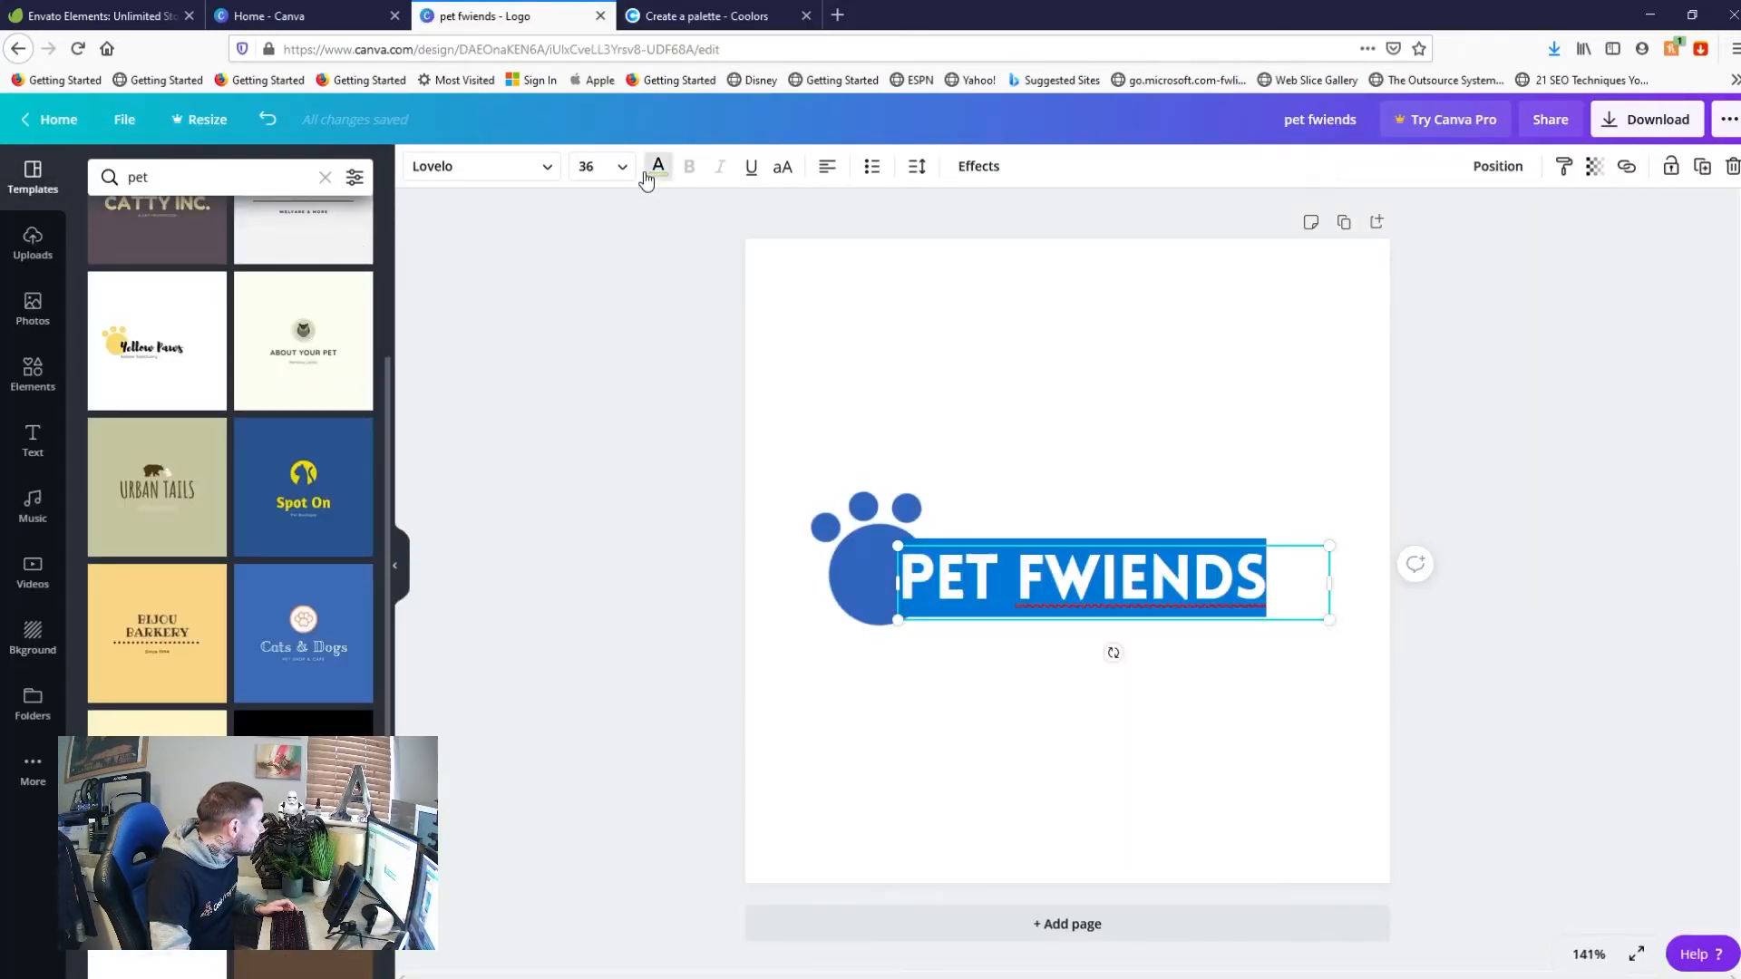
{"action": "left_click", "coordinate": [659, 167]}
{"action": "right_click", "coordinate": [189, 186]}
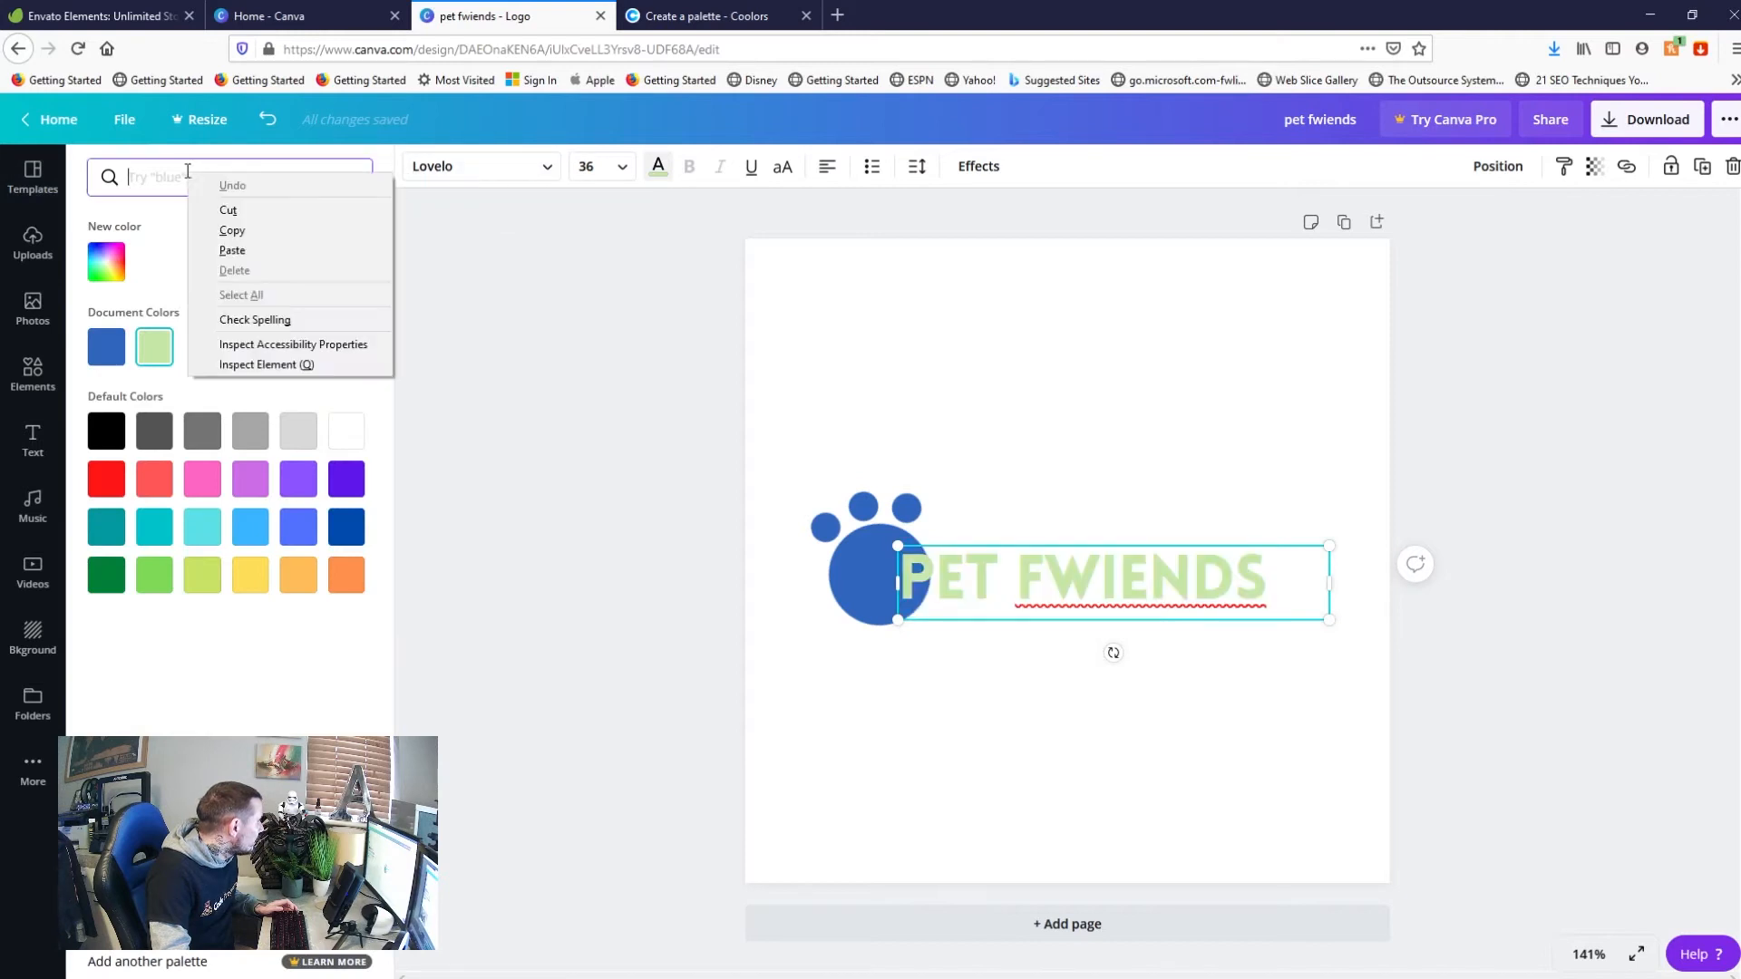
{"action": "left_click", "coordinate": [213, 253]}
{"action": "left_click", "coordinate": [106, 261]}
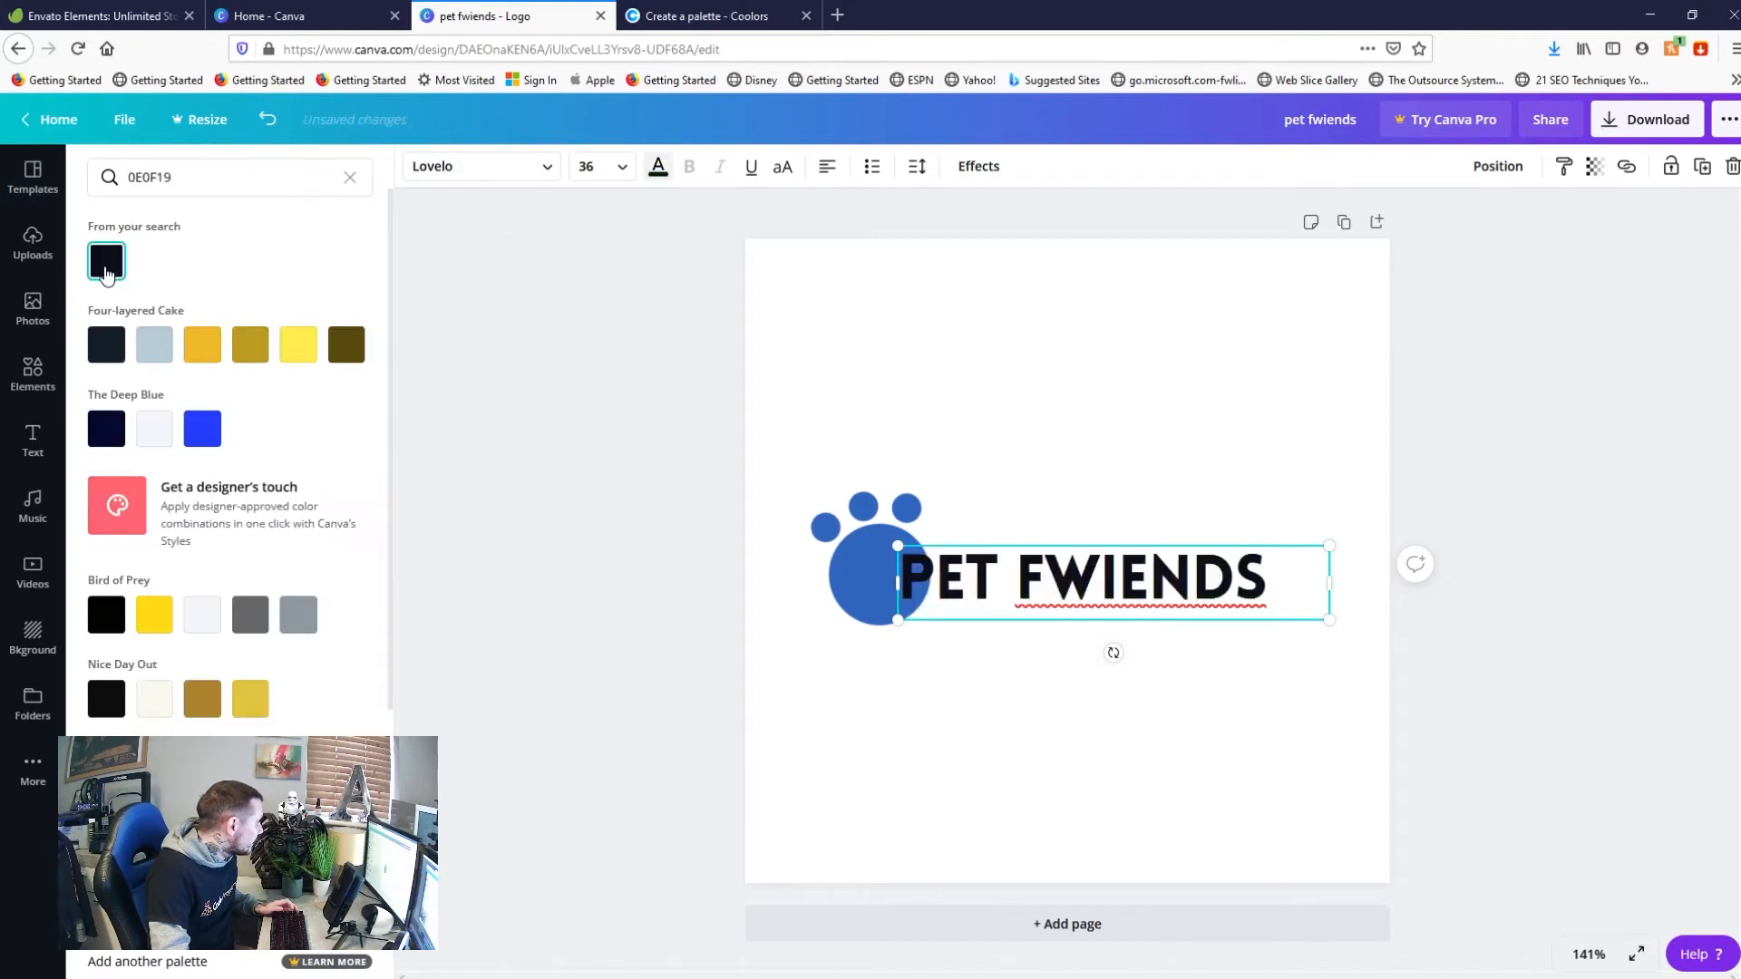
{"action": "left_click", "coordinate": [532, 529]}
{"action": "left_click", "coordinate": [1270, 471]}
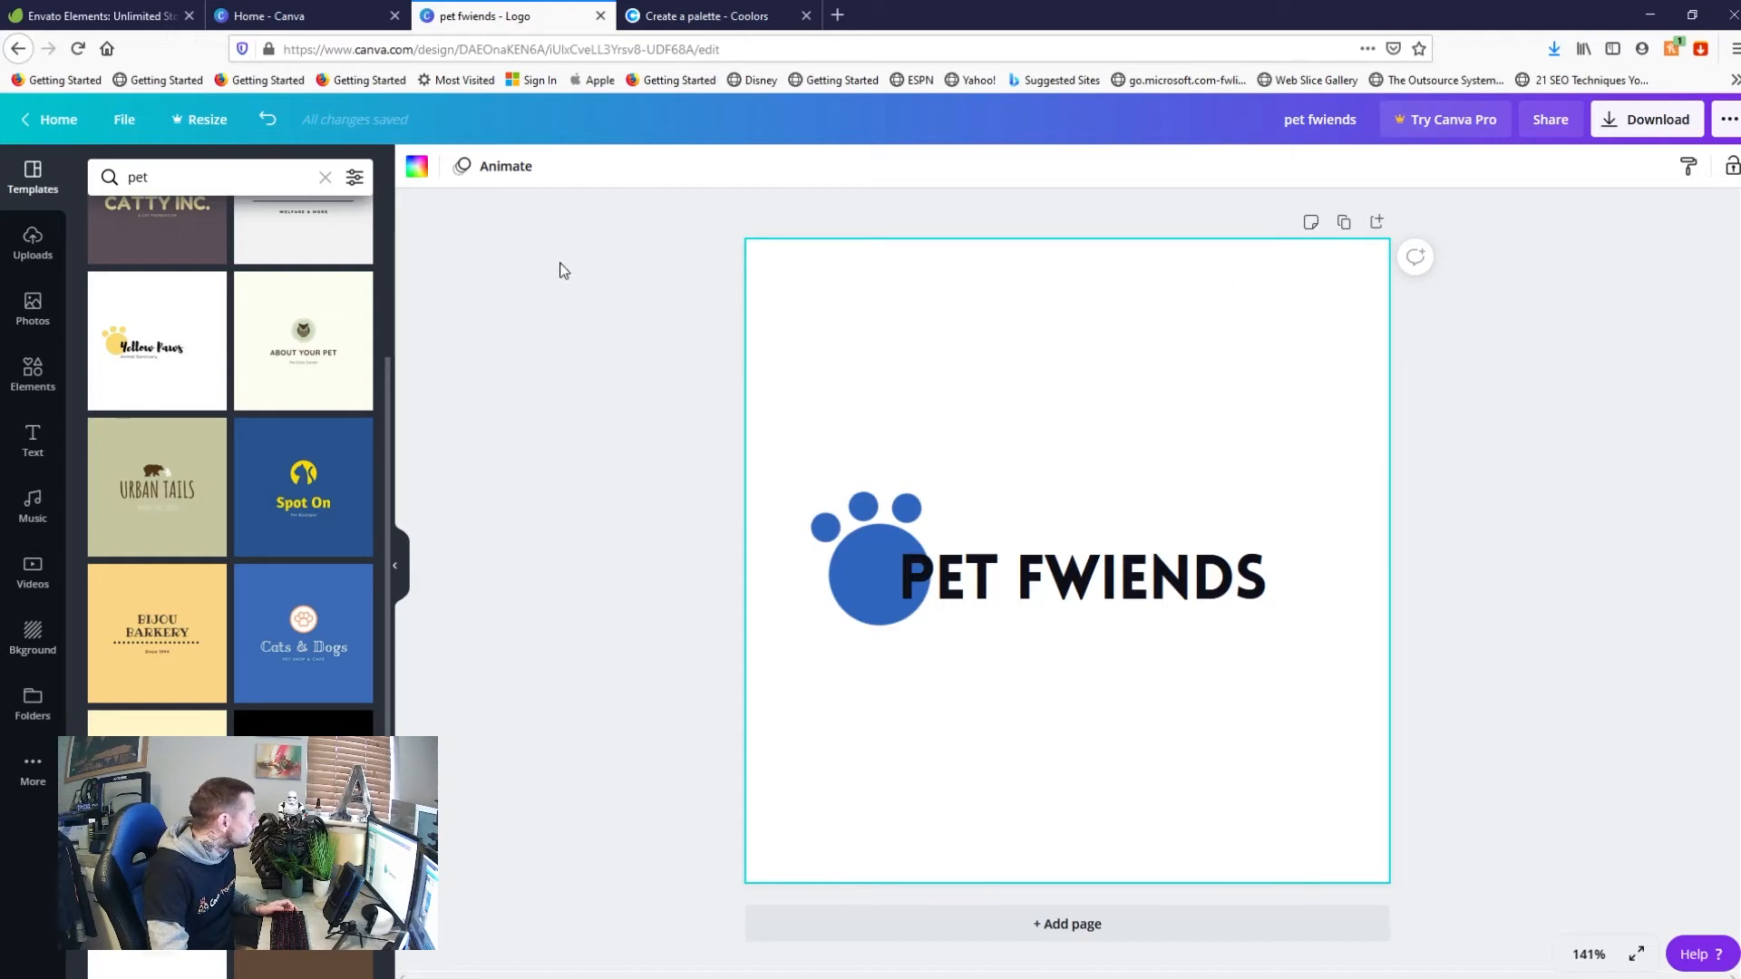
{"action": "left_click", "coordinate": [645, 465]}
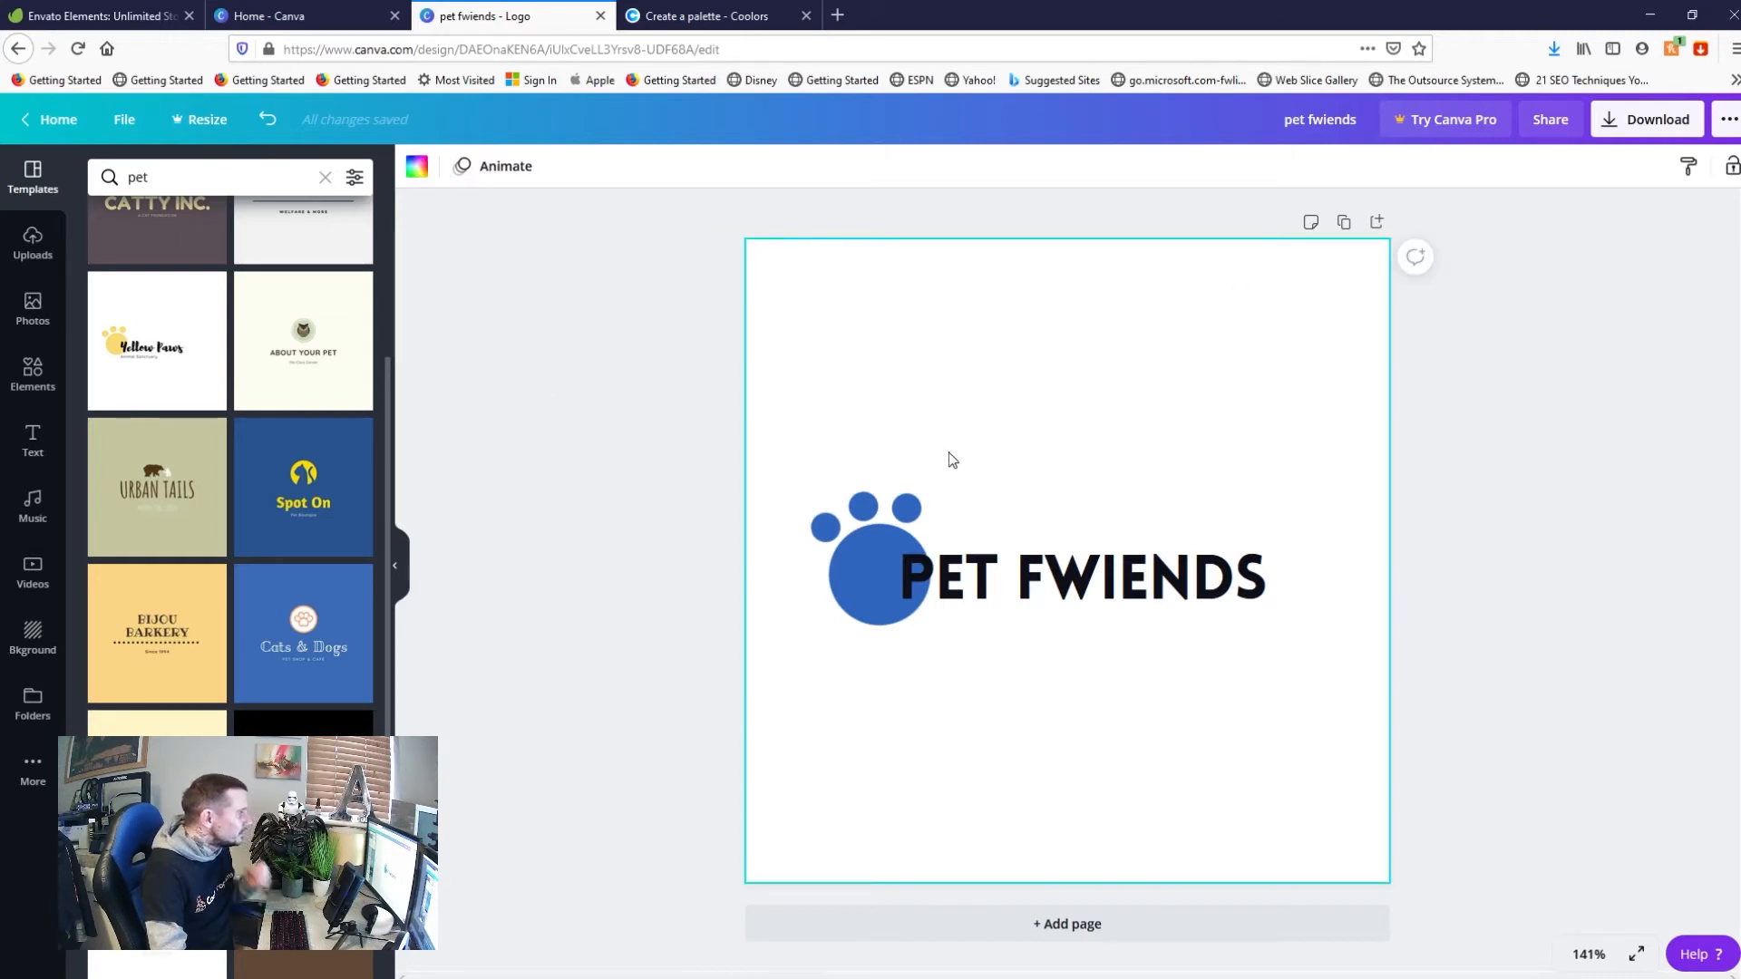
Look through the file types offered for downloading the logo and close the download options without downloading
{"action": "left_click", "coordinate": [1657, 122]}
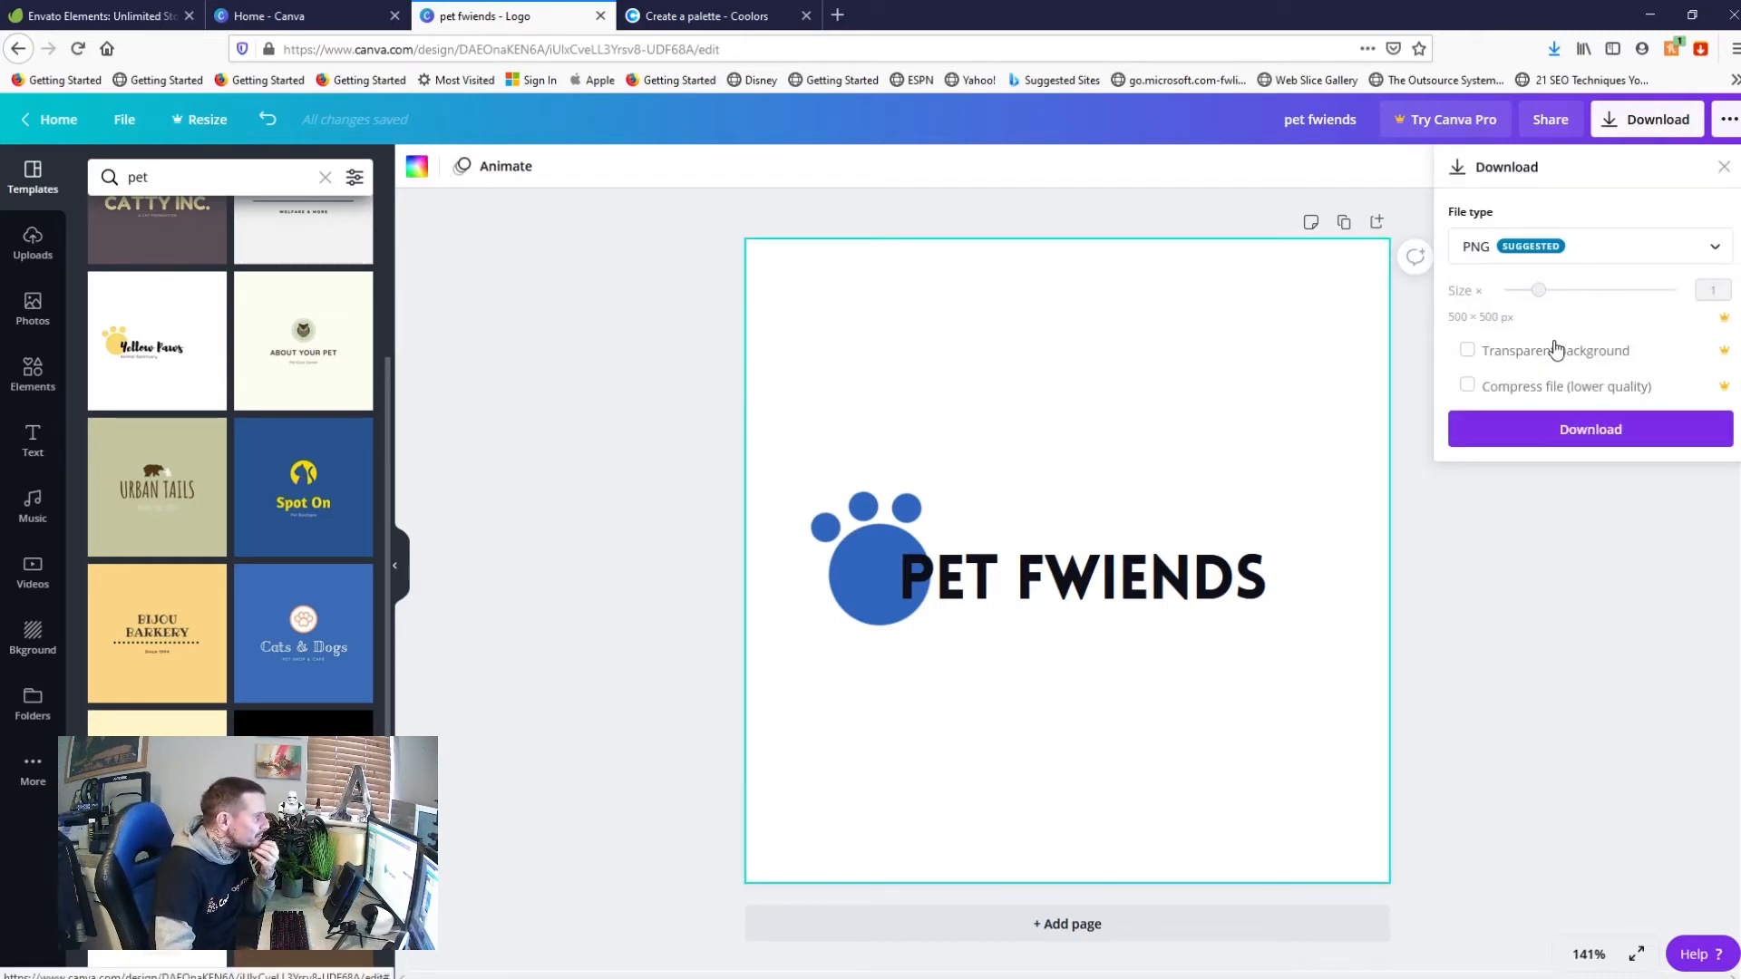
{"action": "left_click", "coordinate": [1590, 249]}
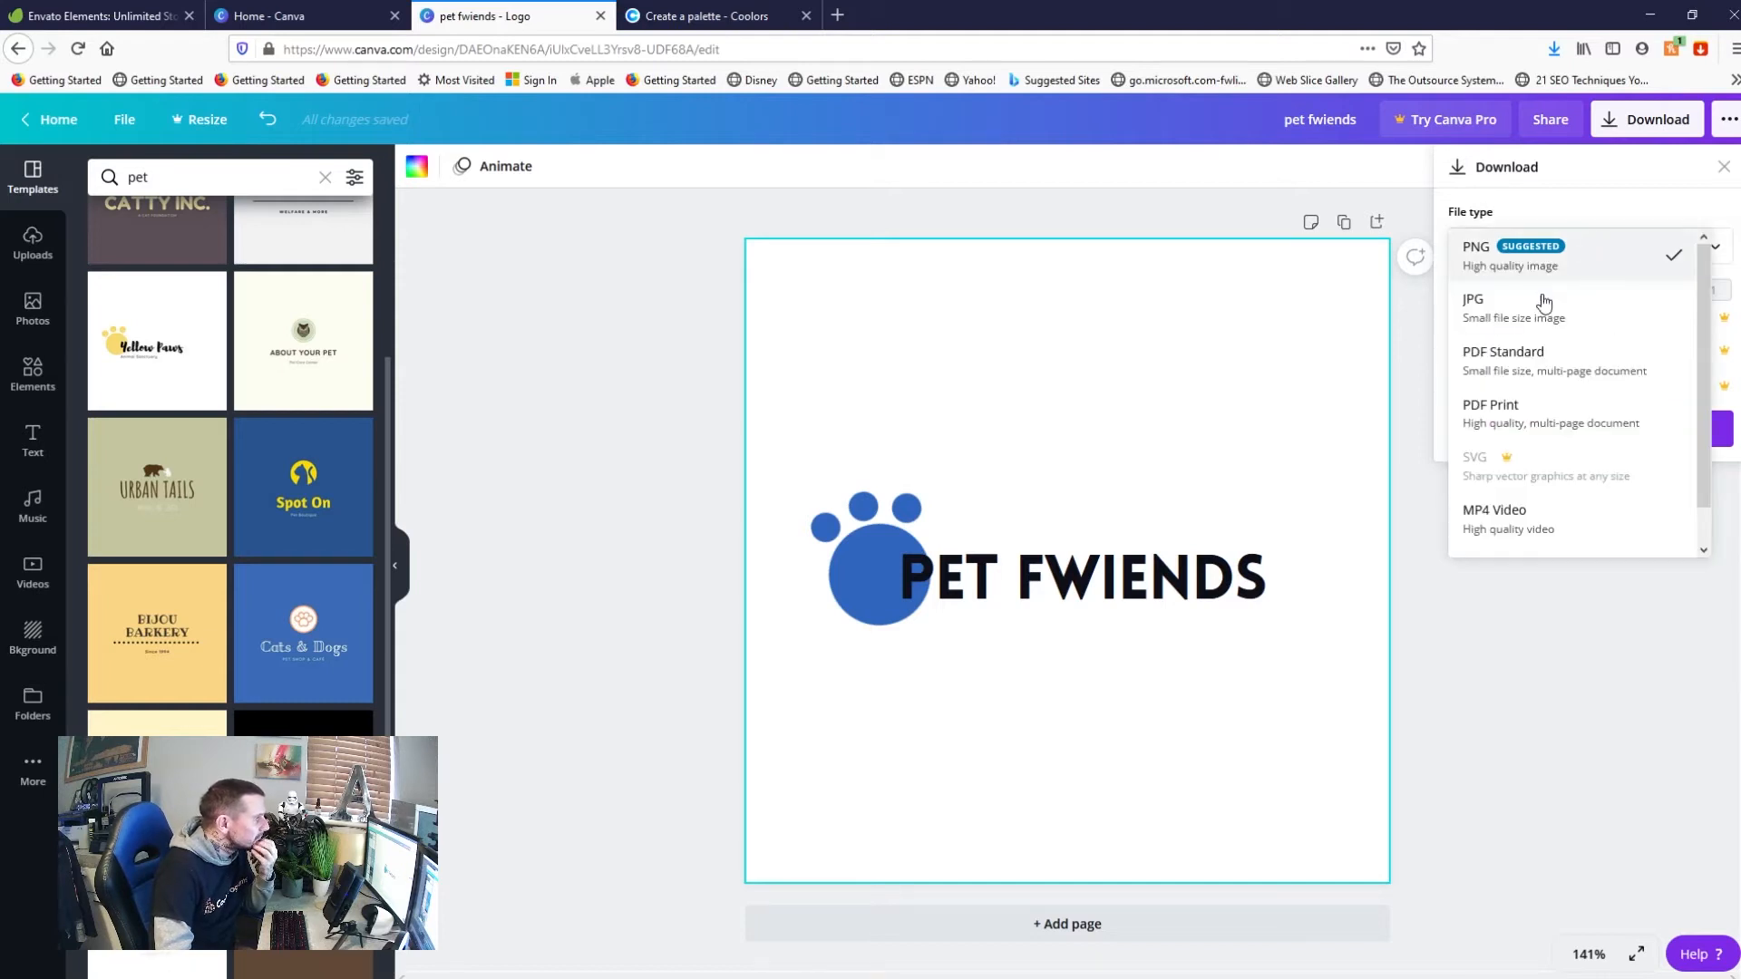
{"action": "left_click", "coordinate": [1515, 657]}
{"action": "left_click", "coordinate": [1473, 622]}
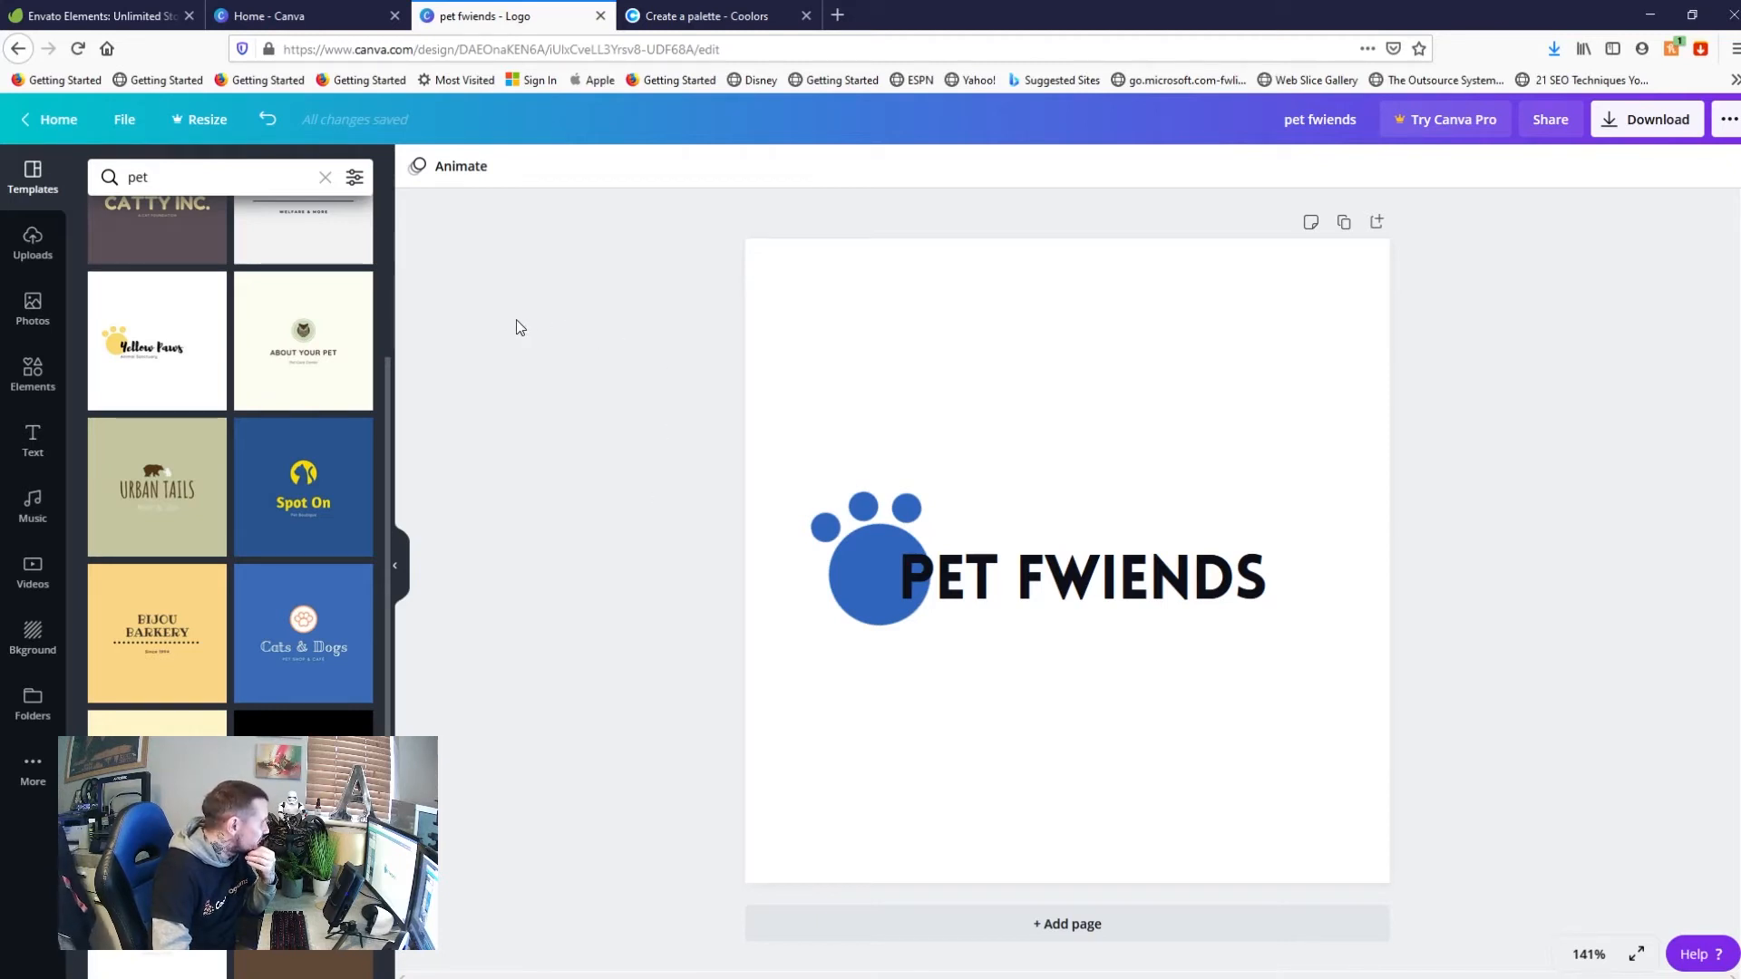
Switch to Envato Elements and search its Logos graphic templates for pets
{"action": "left_click", "coordinate": [96, 16]}
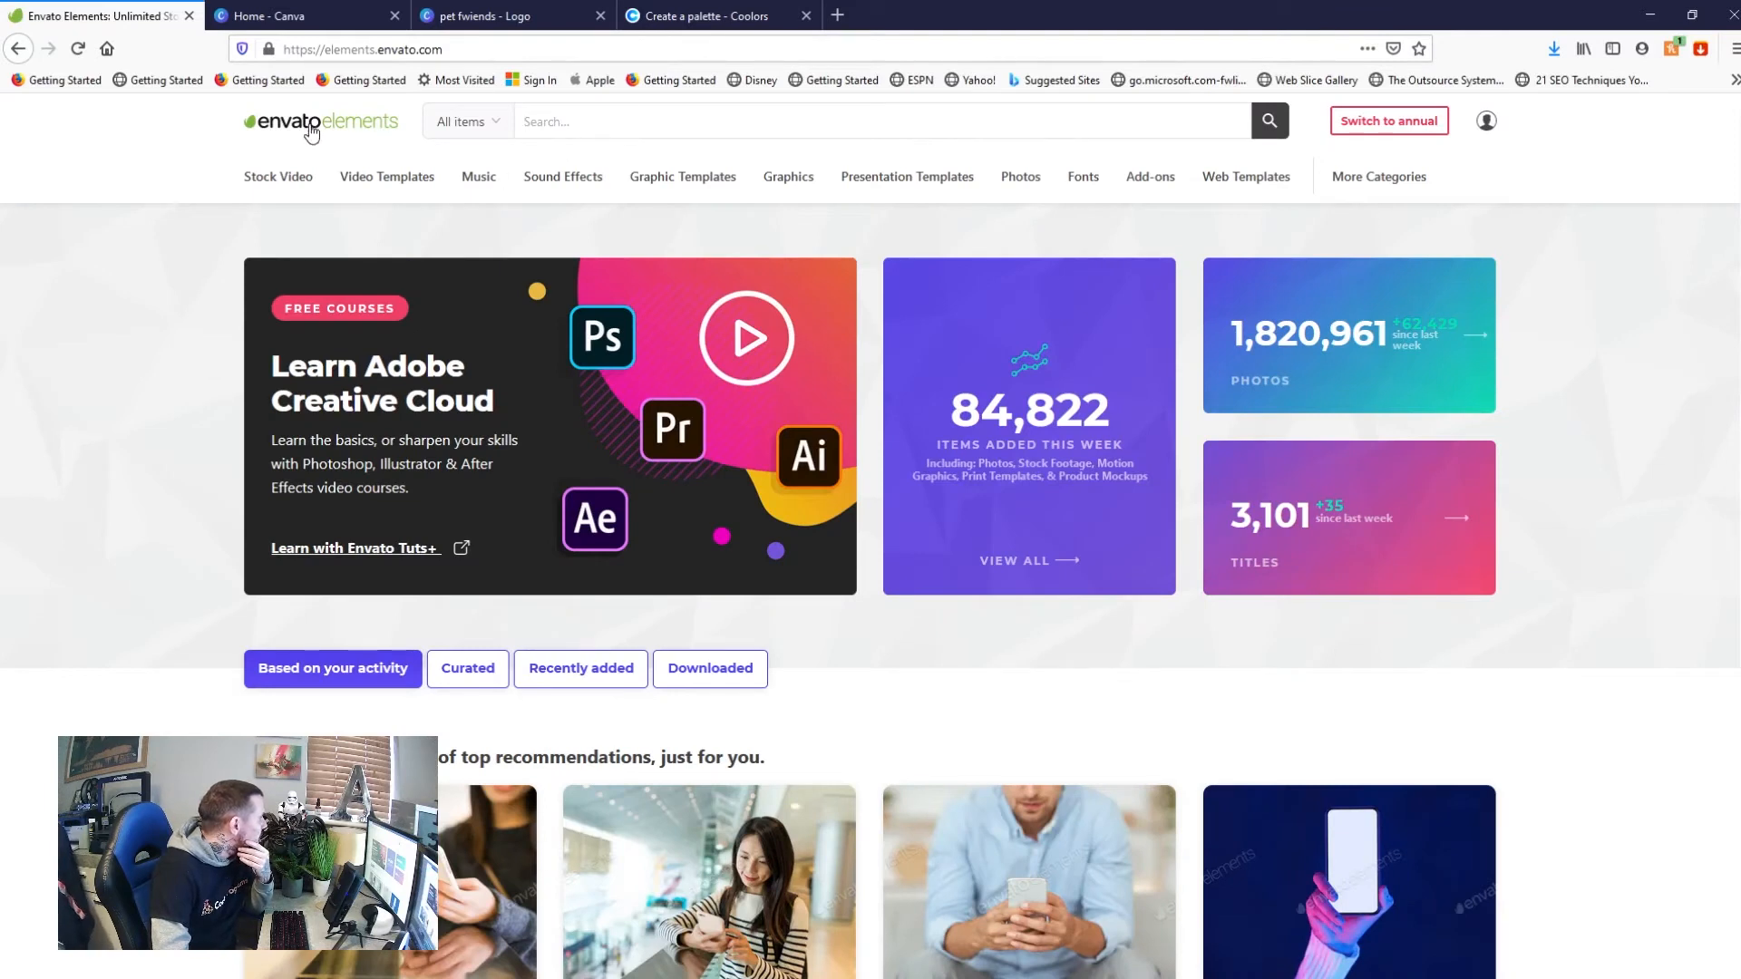
{"action": "left_click", "coordinate": [655, 181]}
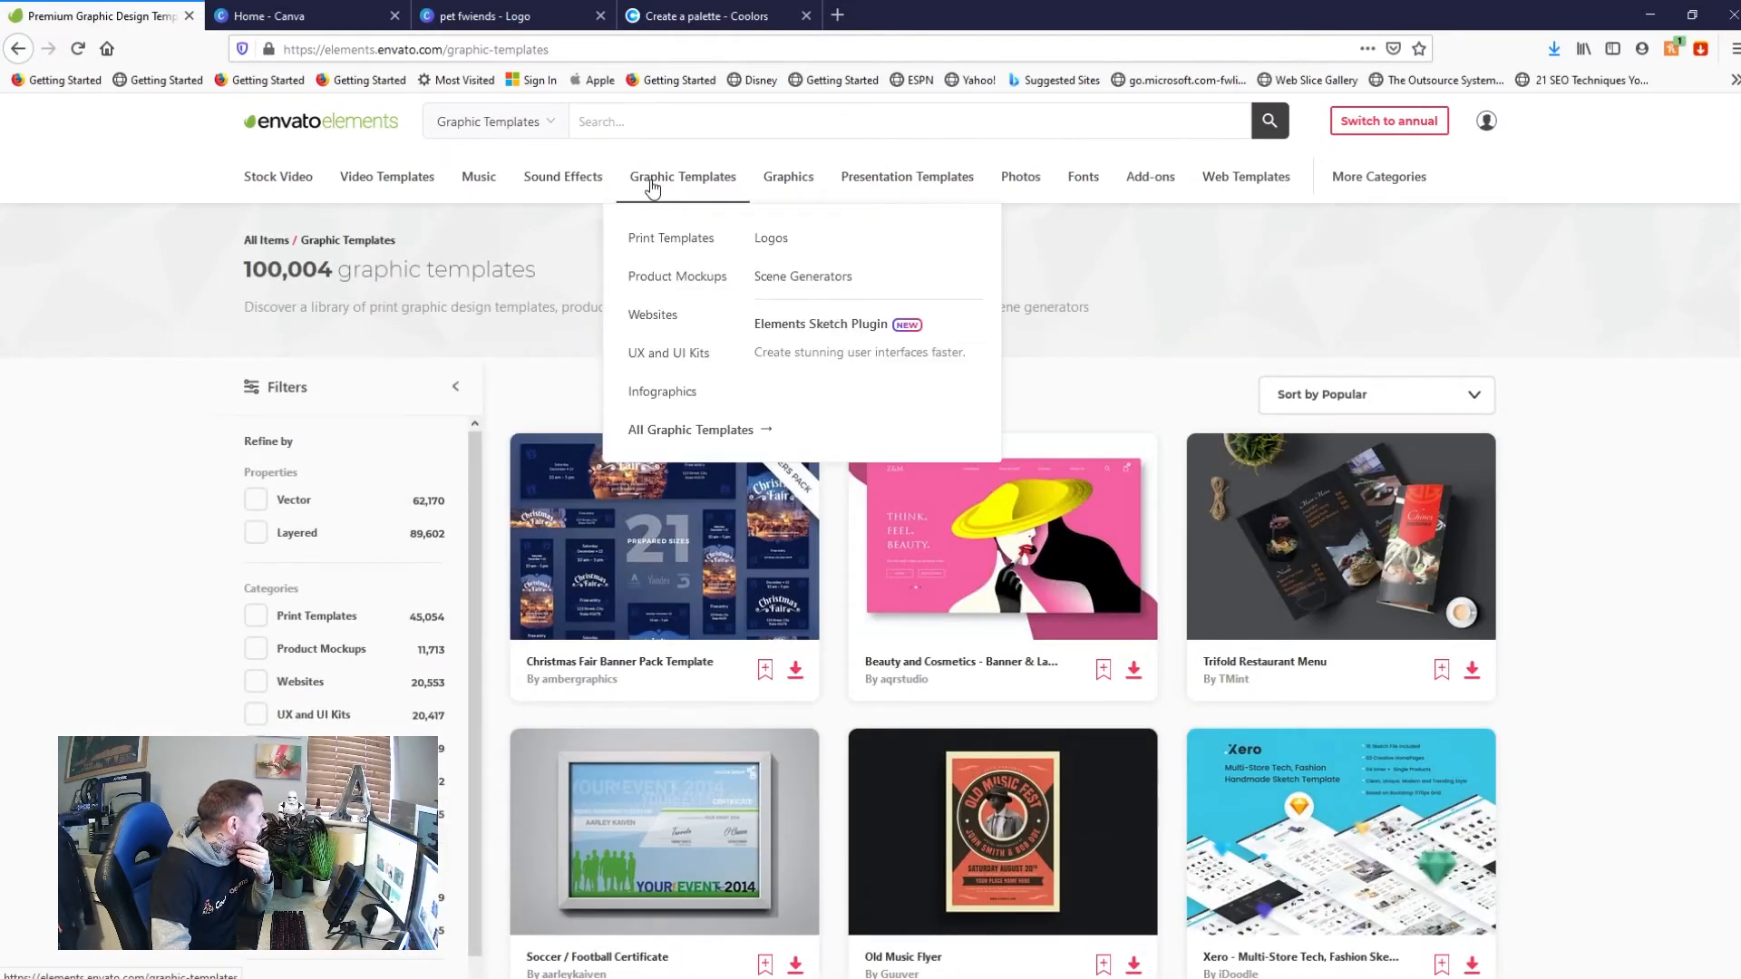
{"action": "left_click", "coordinate": [772, 243]}
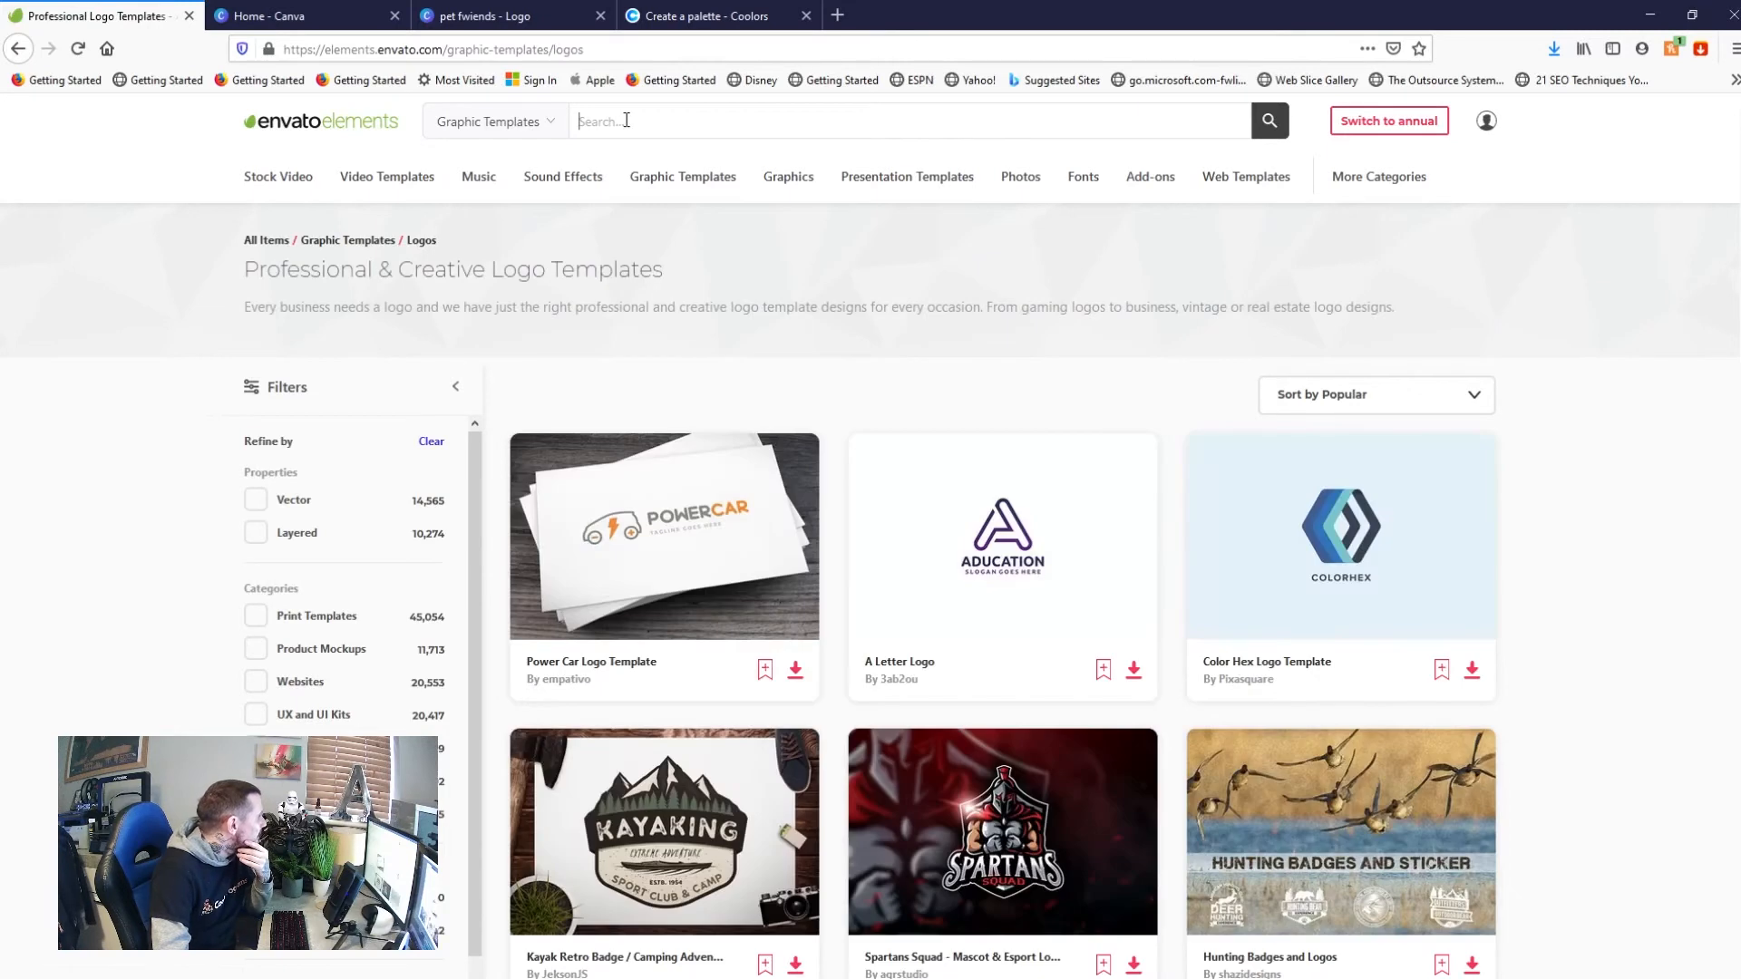
{"action": "type", "text": "pets"}
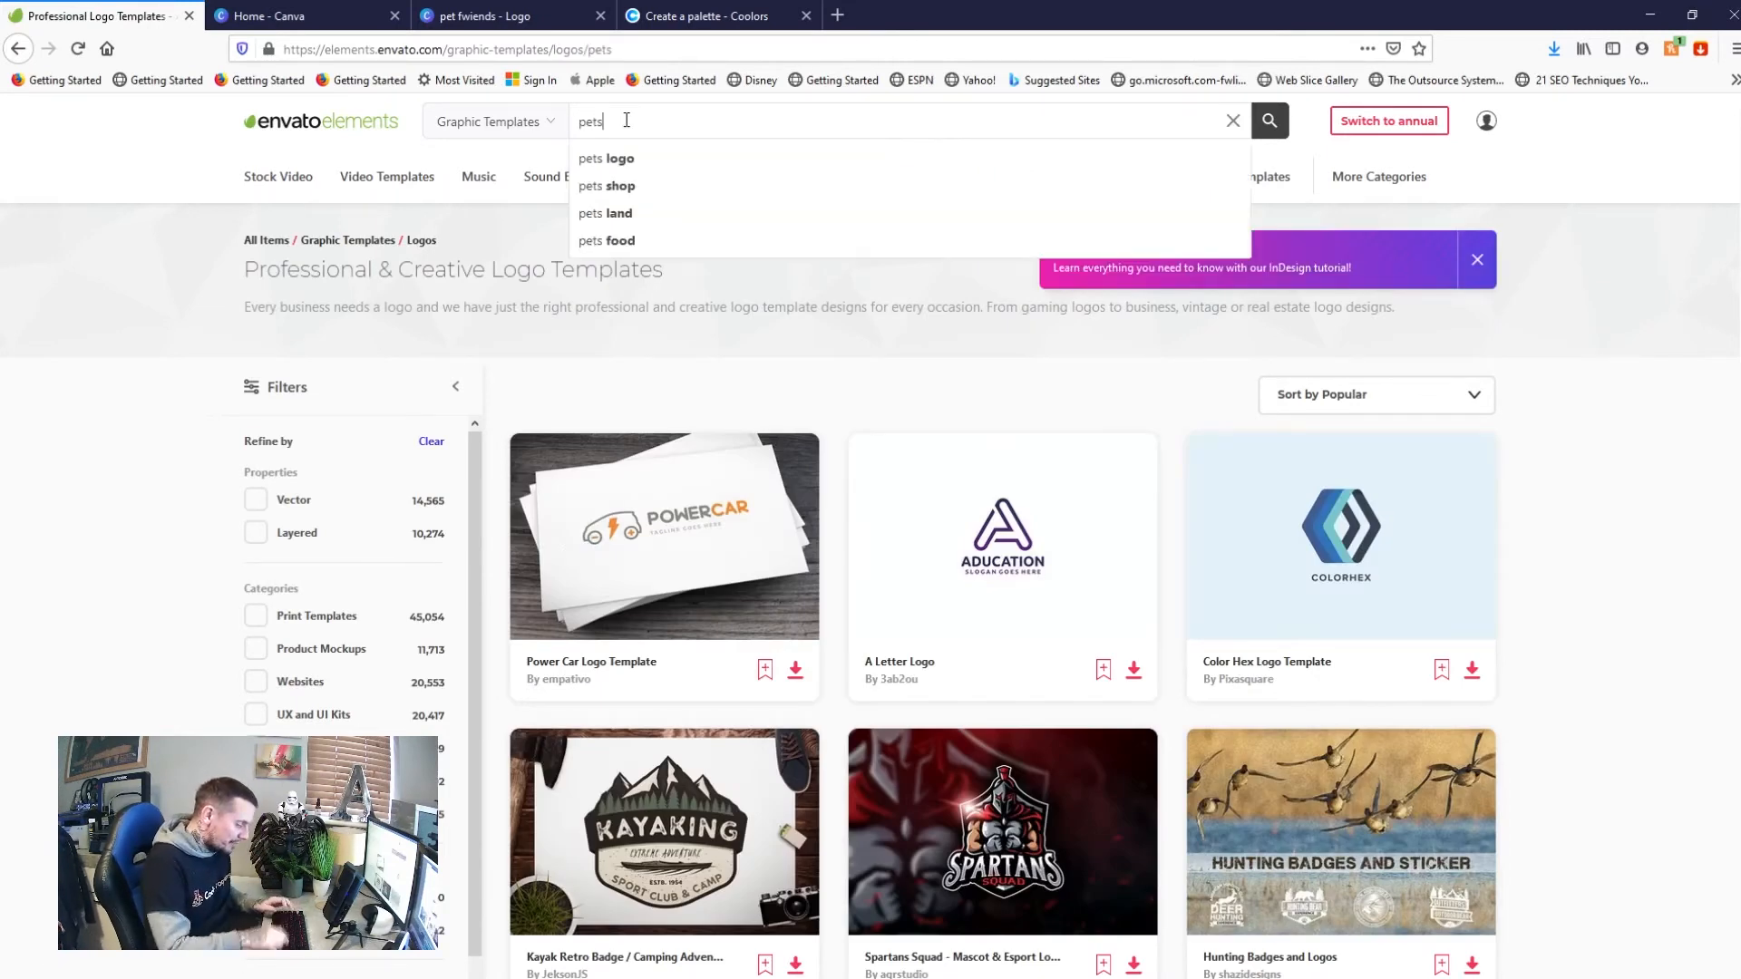
{"action": "key", "text": "Return"}
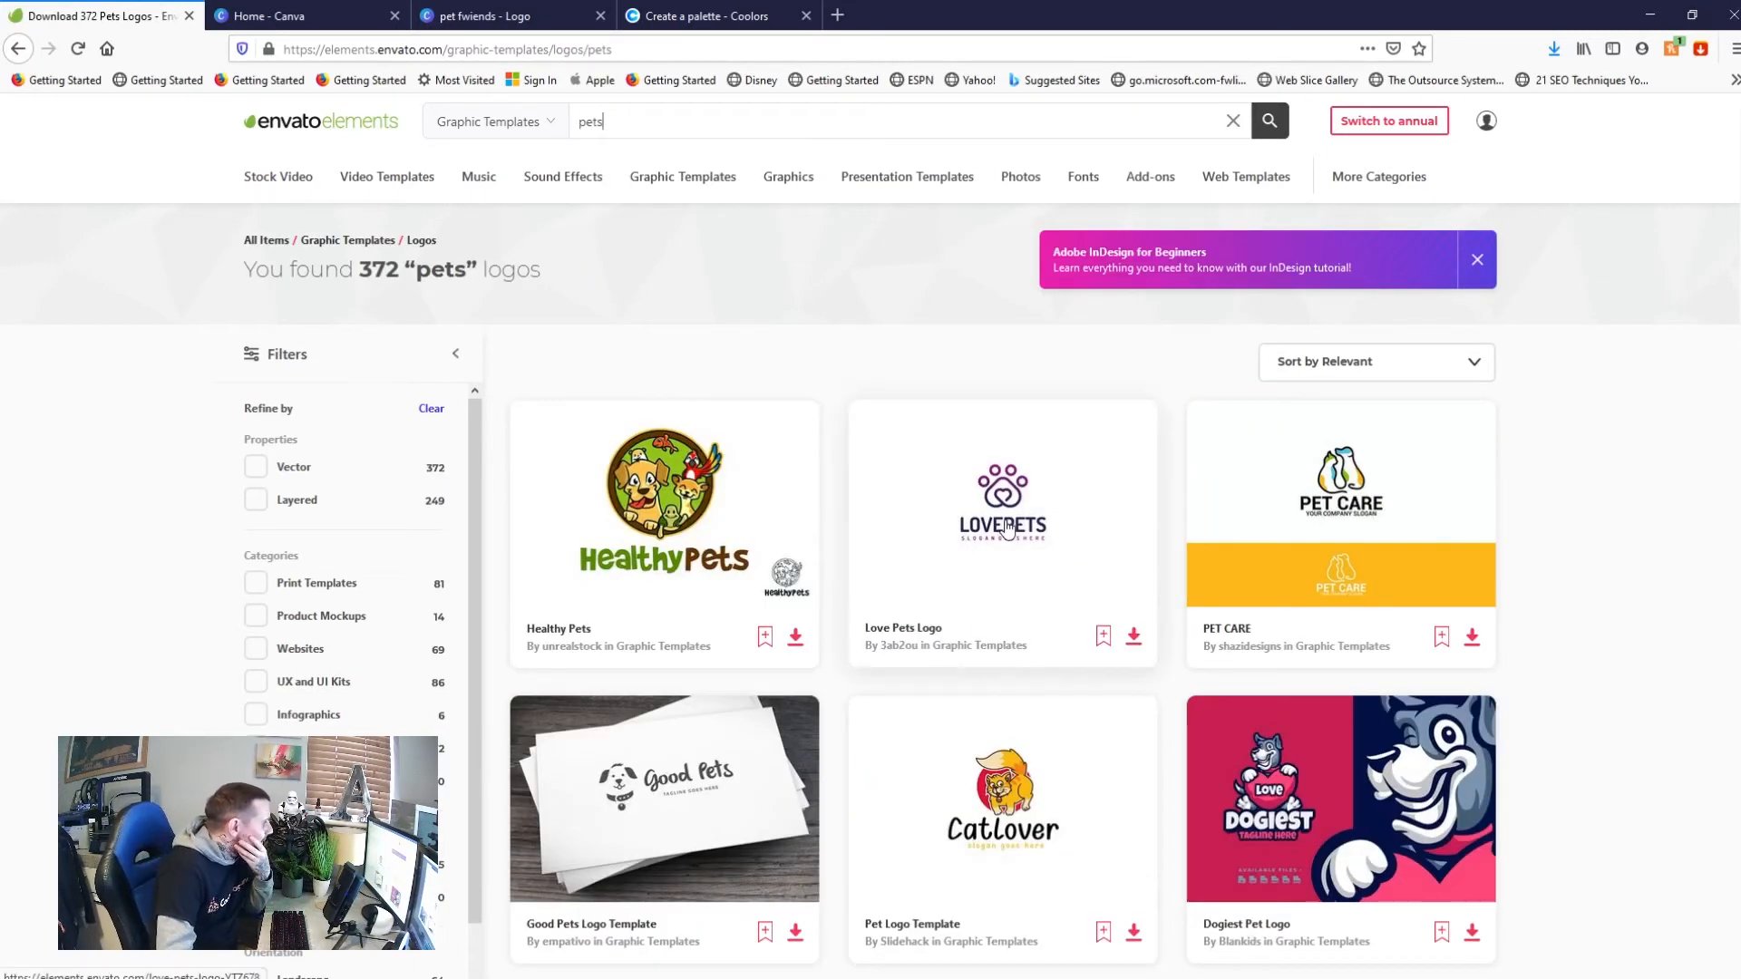
Open the Love Pets Logo template and examine its preview, details, supported applications and file types
{"action": "left_click", "coordinate": [1037, 541]}
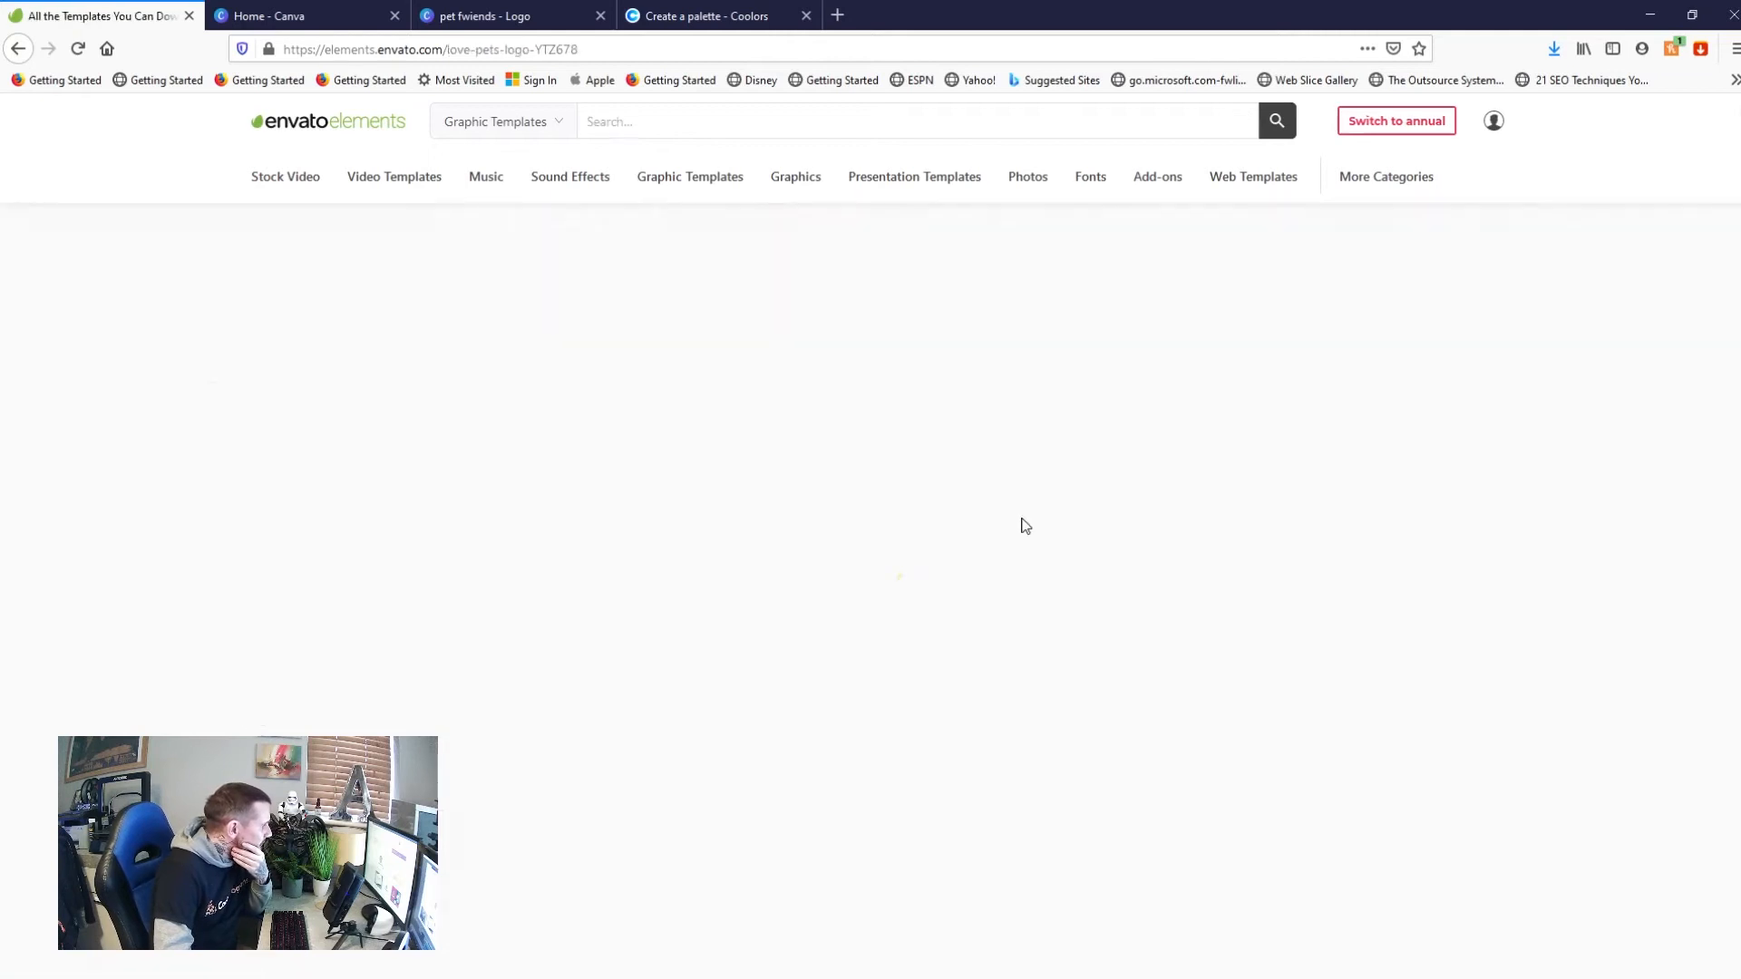
{"action": "scroll", "coordinate": [730, 668], "scroll_direction": "down", "scroll_amount": 1}
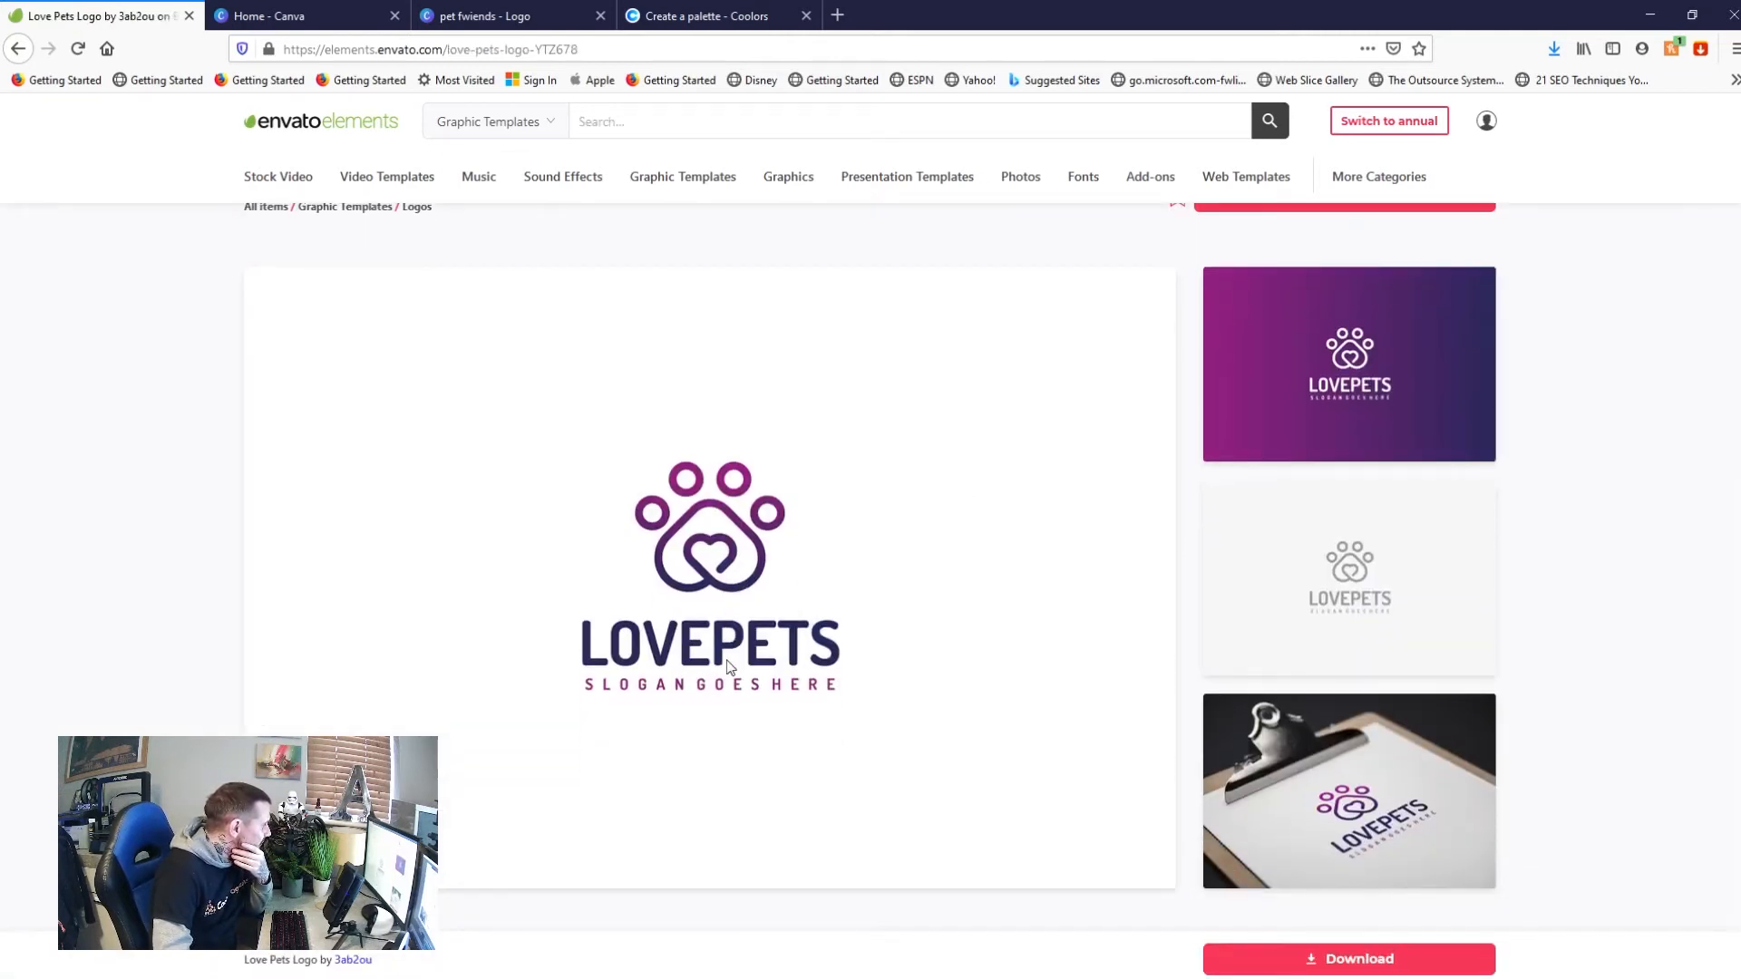
{"action": "scroll", "coordinate": [827, 673], "scroll_direction": "down", "scroll_amount": 3}
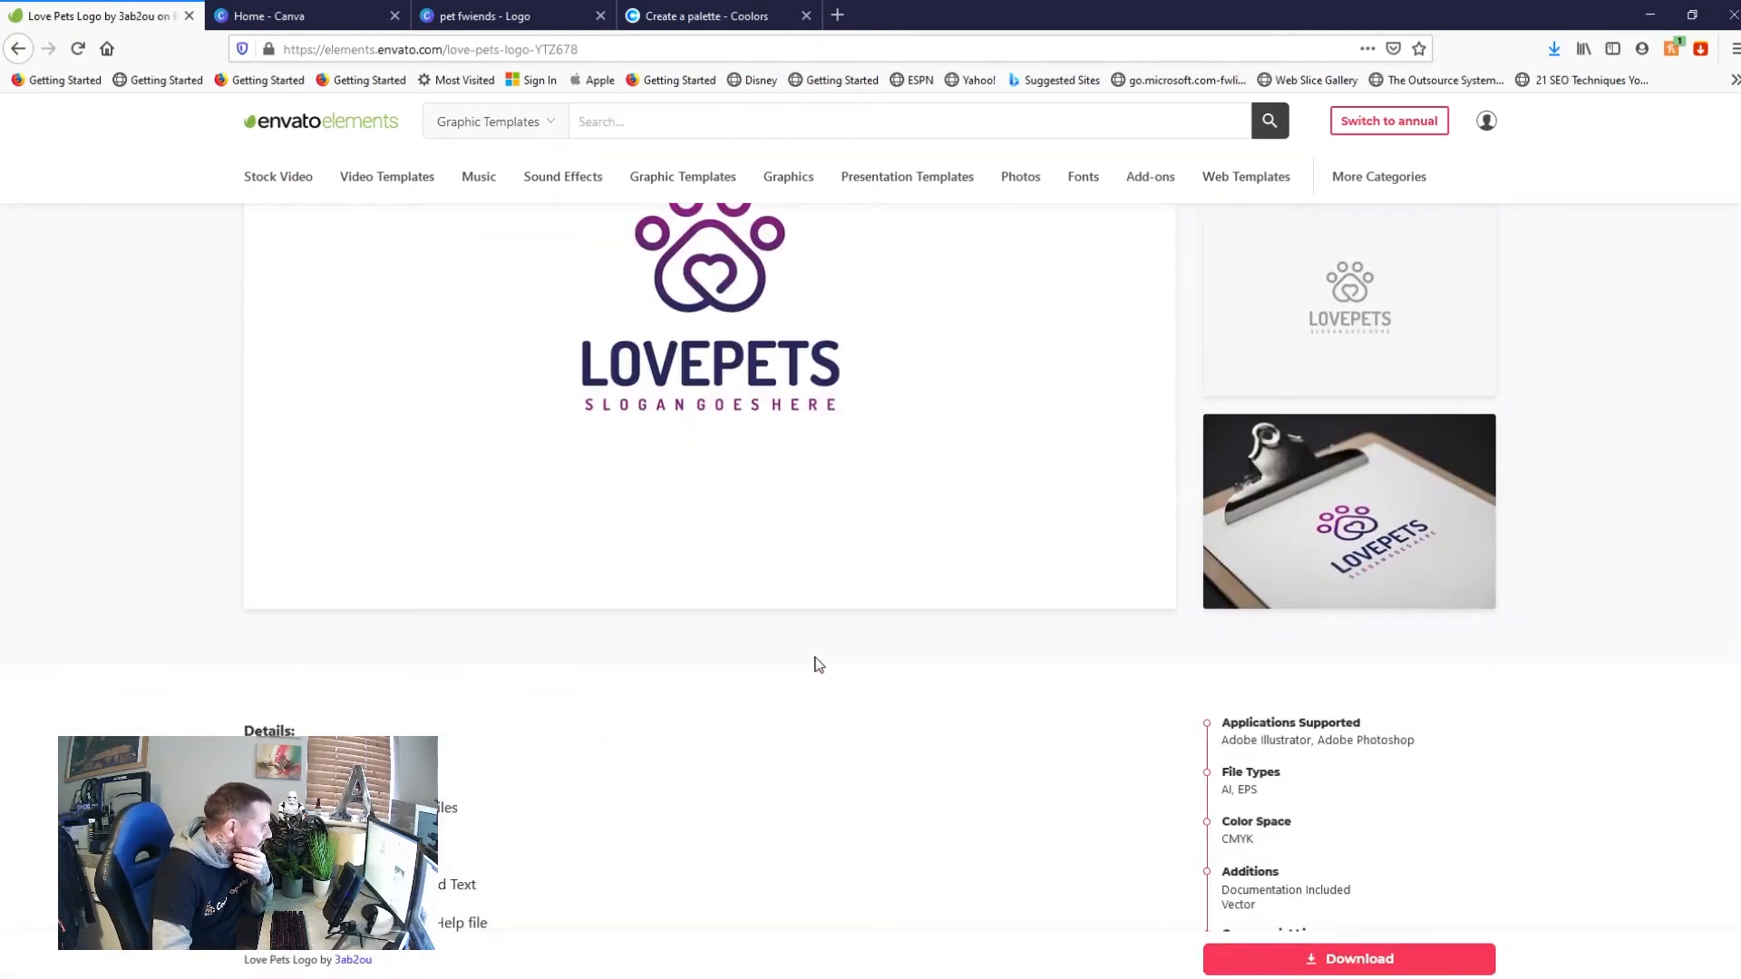
{"action": "scroll", "coordinate": [818, 665], "scroll_direction": "up", "scroll_amount": 2}
{"action": "scroll", "coordinate": [816, 661], "scroll_direction": "down", "scroll_amount": 4}
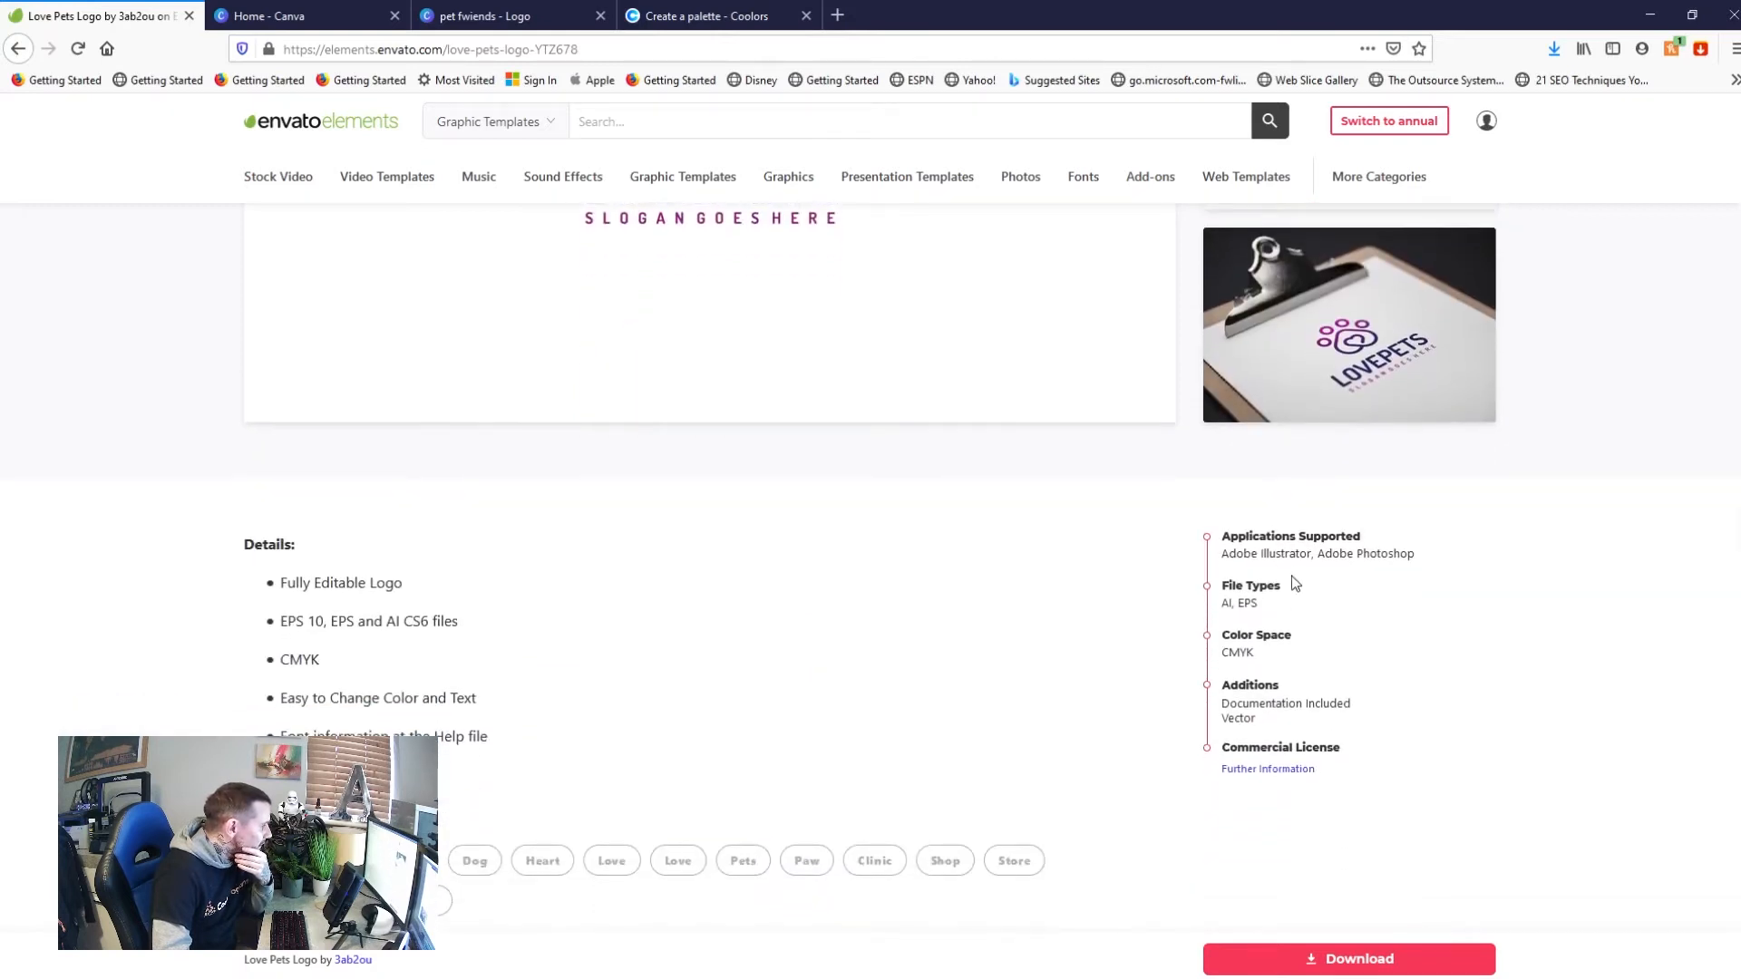
{"action": "scroll", "coordinate": [824, 585], "scroll_direction": "down", "scroll_amount": 1}
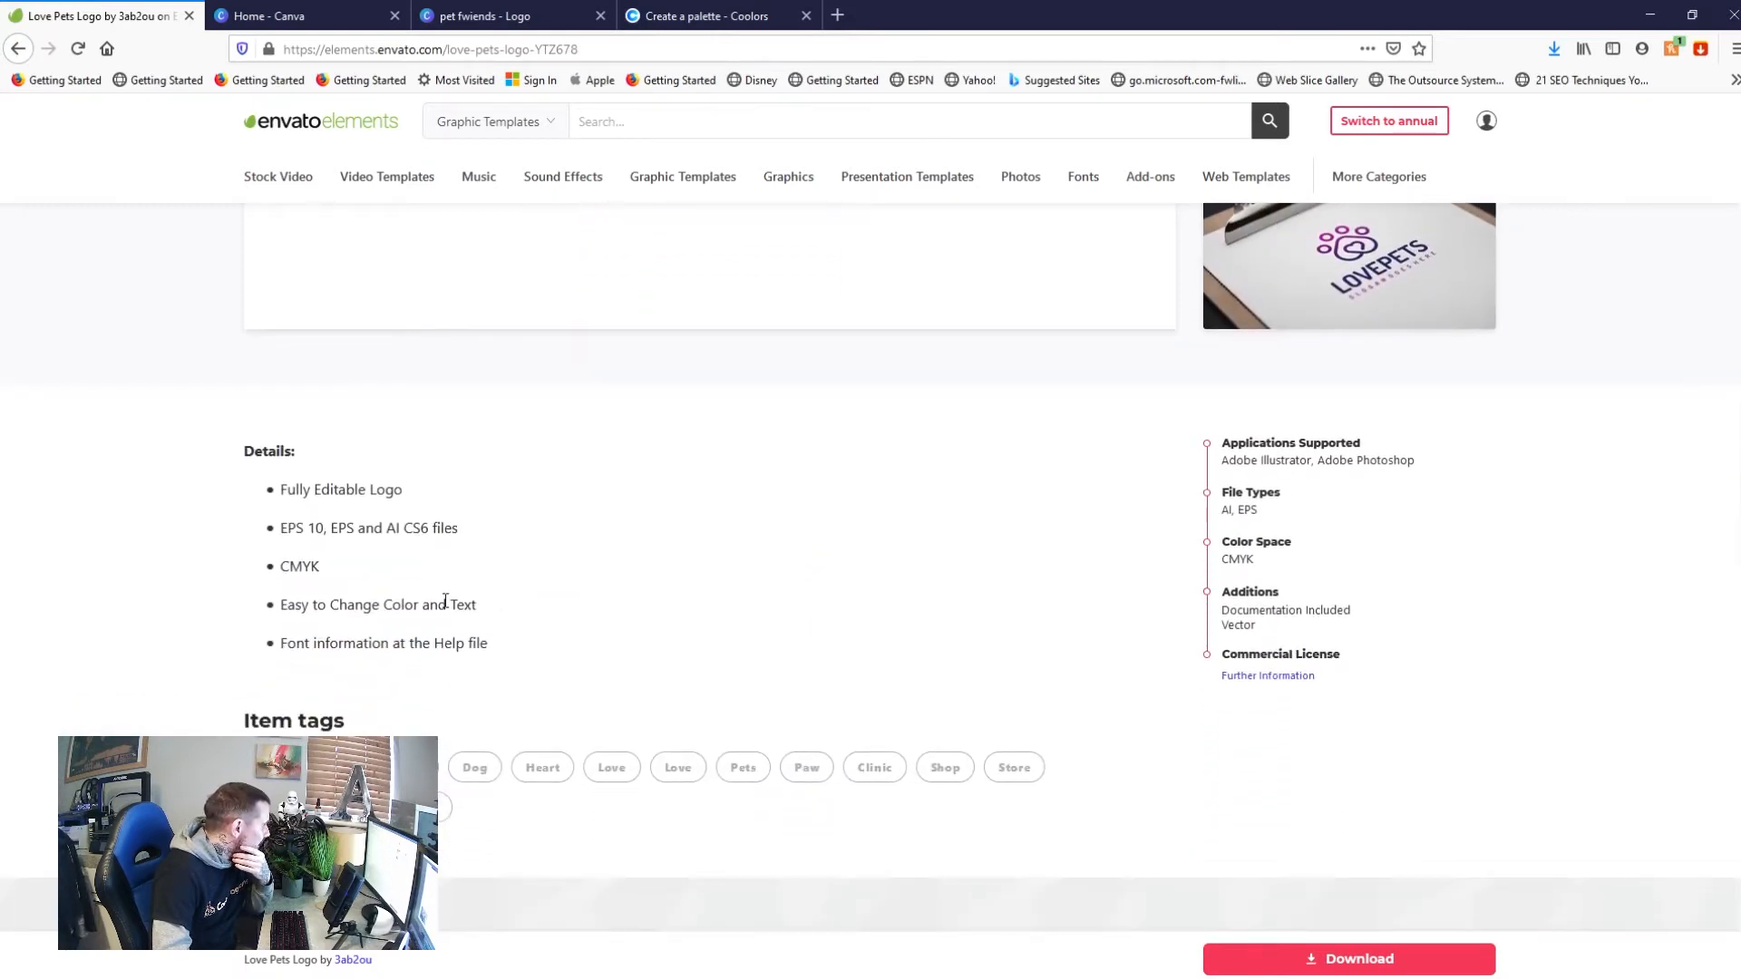
{"action": "scroll", "coordinate": [445, 601], "scroll_direction": "up", "scroll_amount": 7}
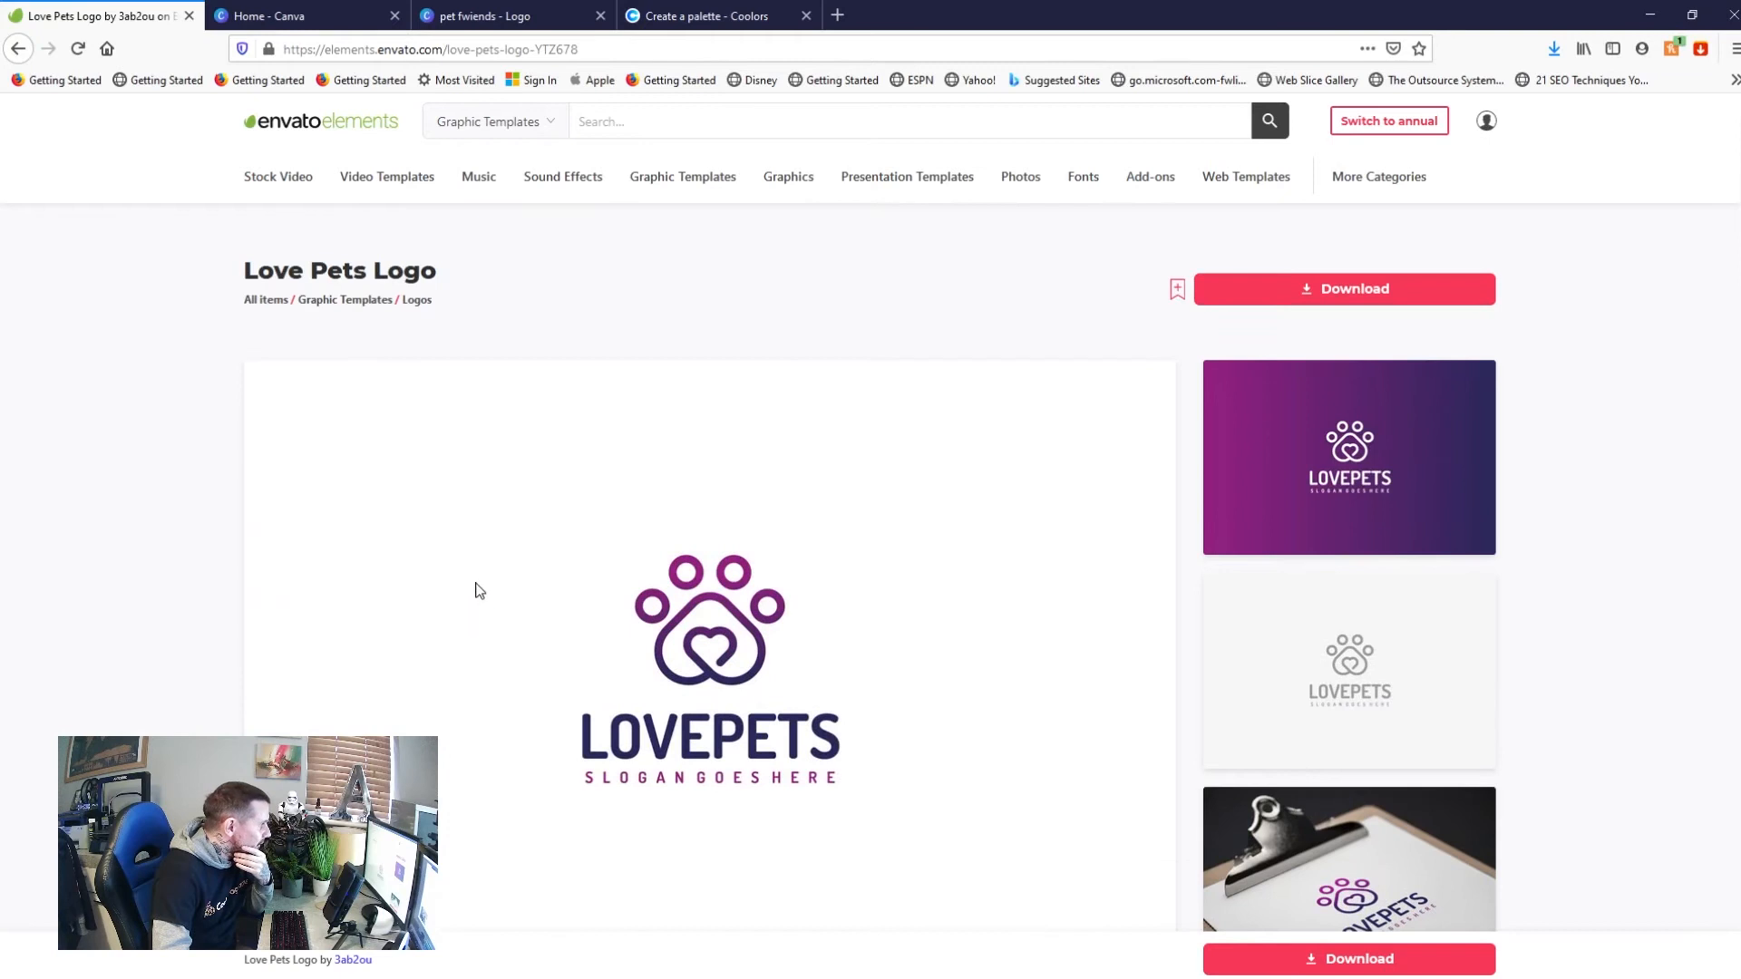
Add the Love Pets Logo to a new project named Pet fwiends and start its licensed download
{"action": "left_click", "coordinate": [1324, 290]}
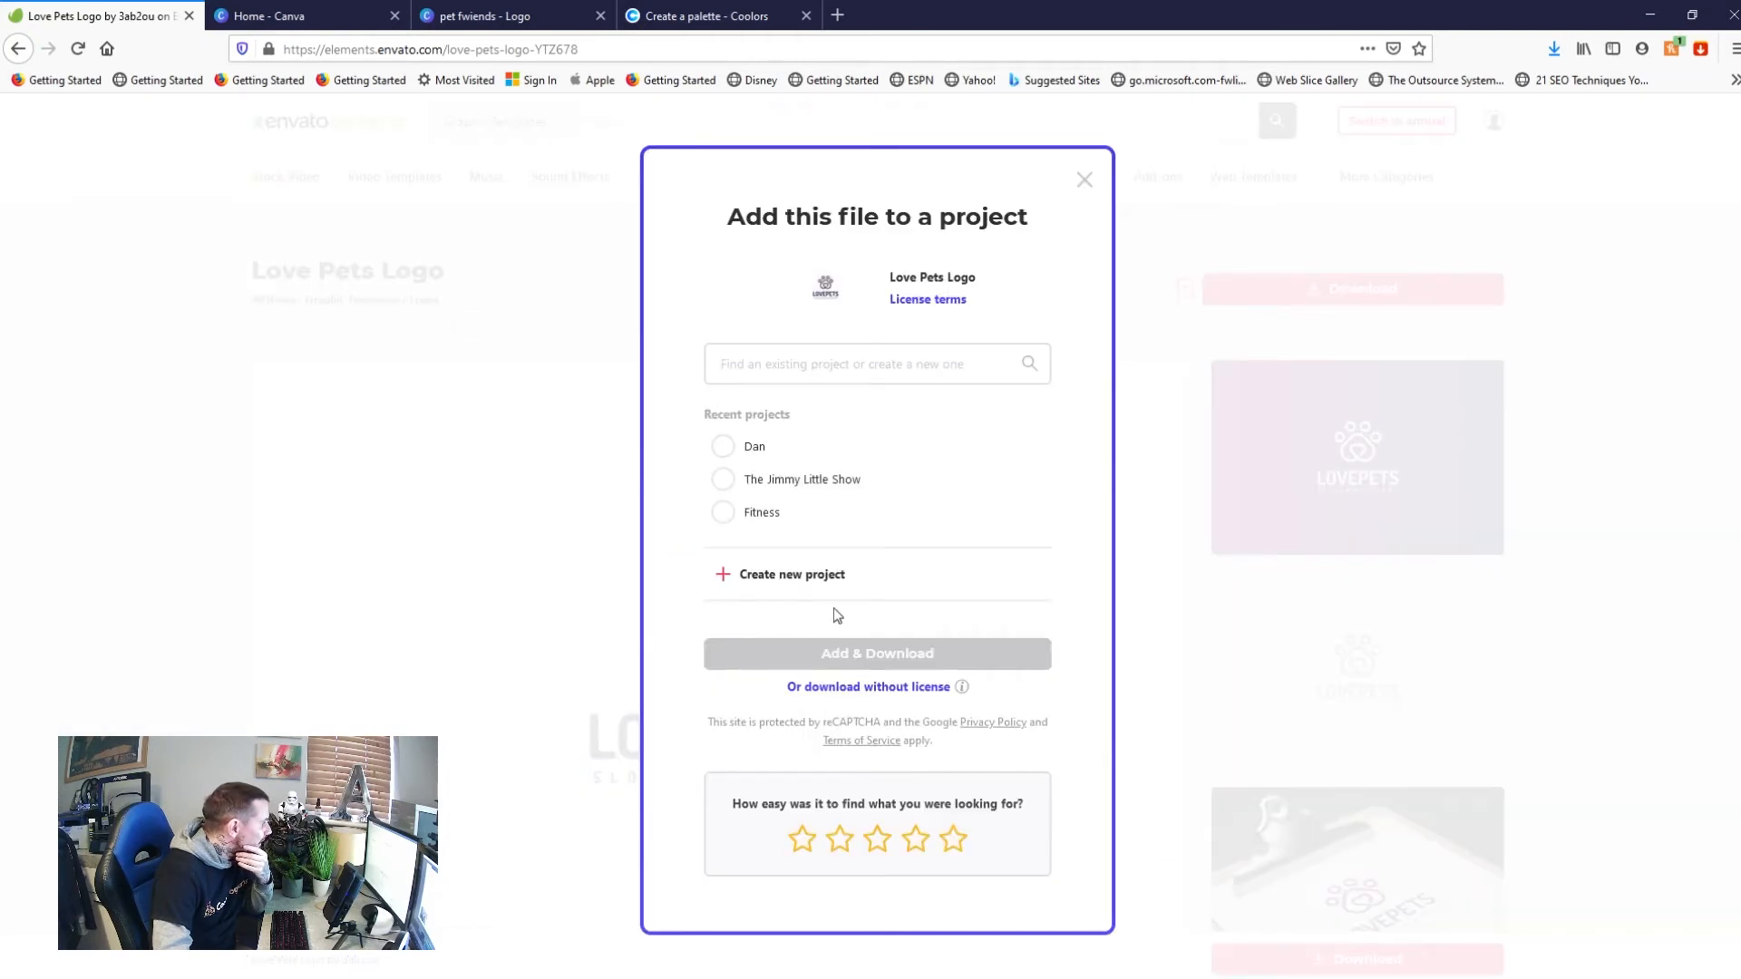
{"action": "left_click", "coordinate": [867, 359]}
{"action": "type", "text": "Pet fwiends"}
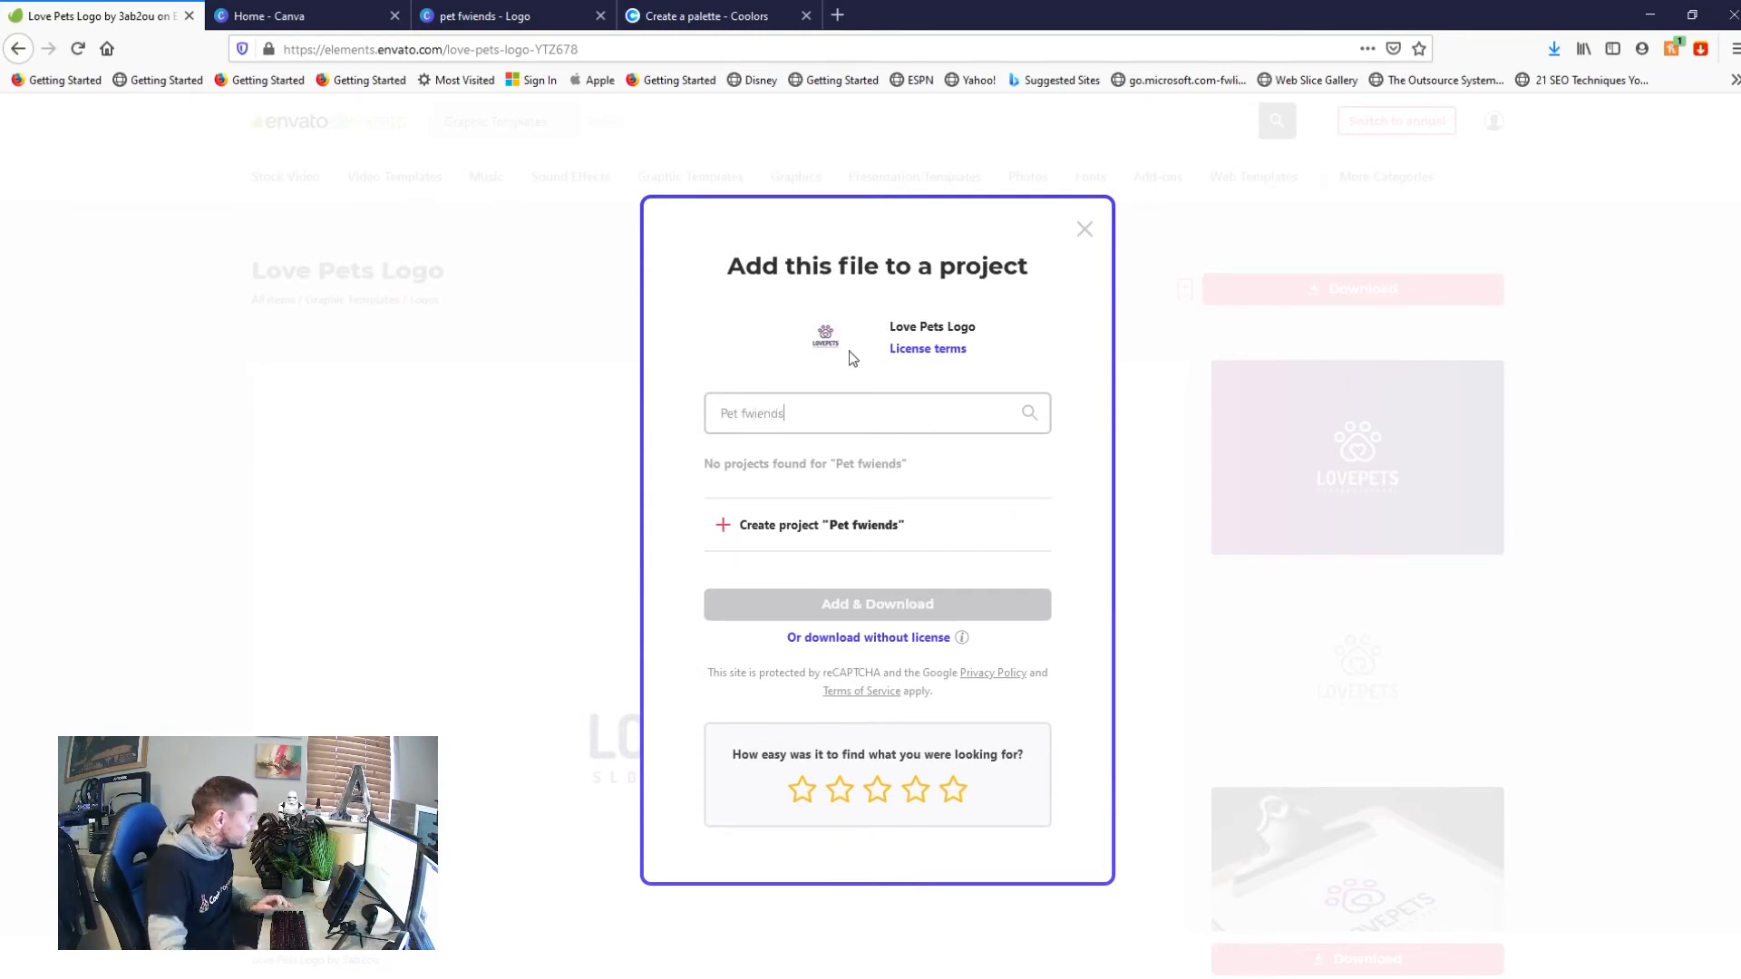
{"action": "left_click", "coordinate": [823, 531]}
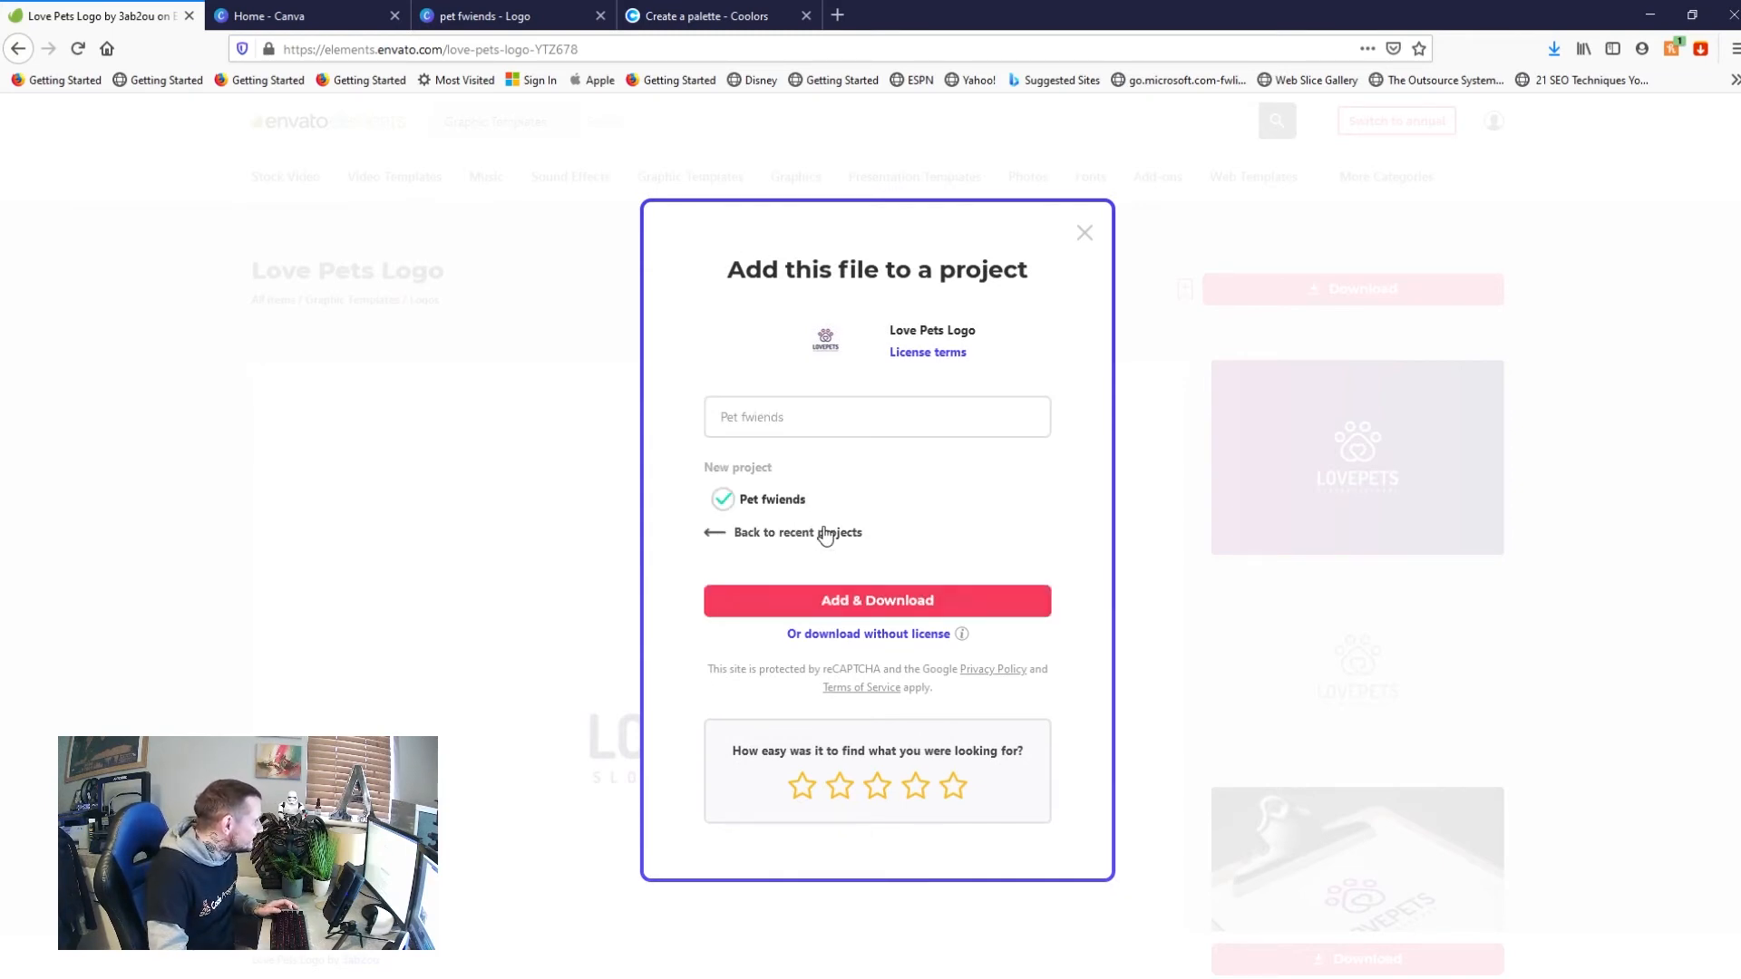
{"action": "left_click", "coordinate": [833, 591]}
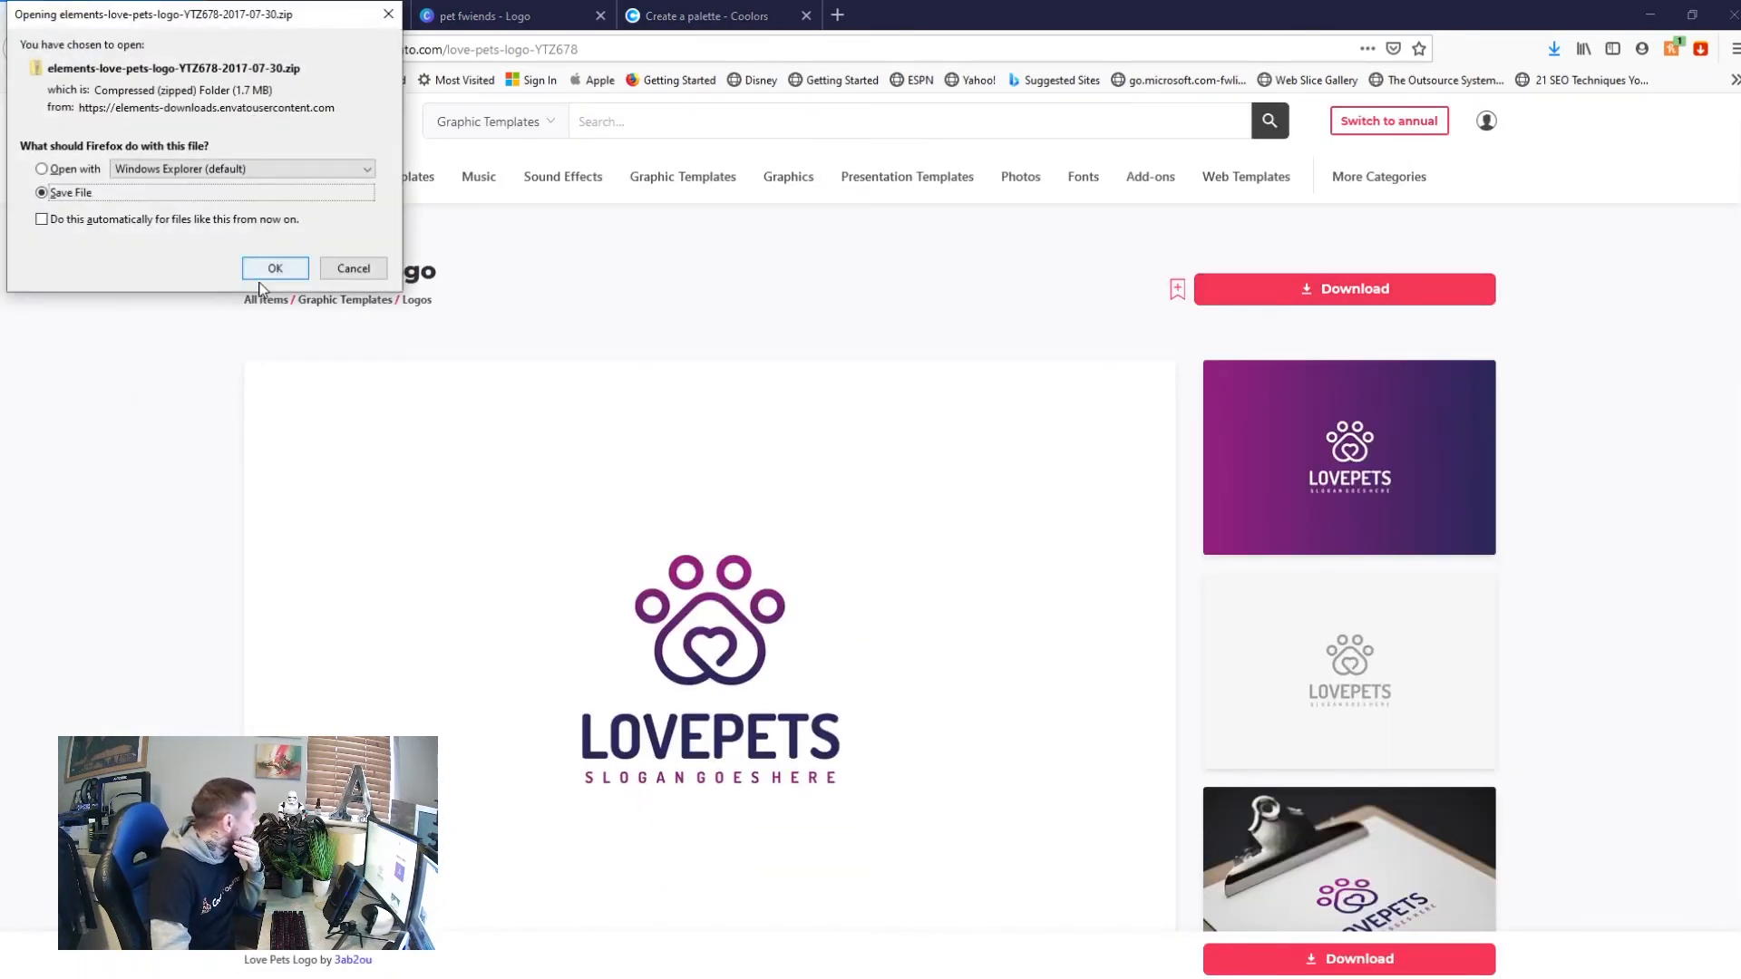
Save the Love Pets logo zip file in the Pet fweinds folder inside eCom Case Study
{"action": "left_click", "coordinate": [269, 270]}
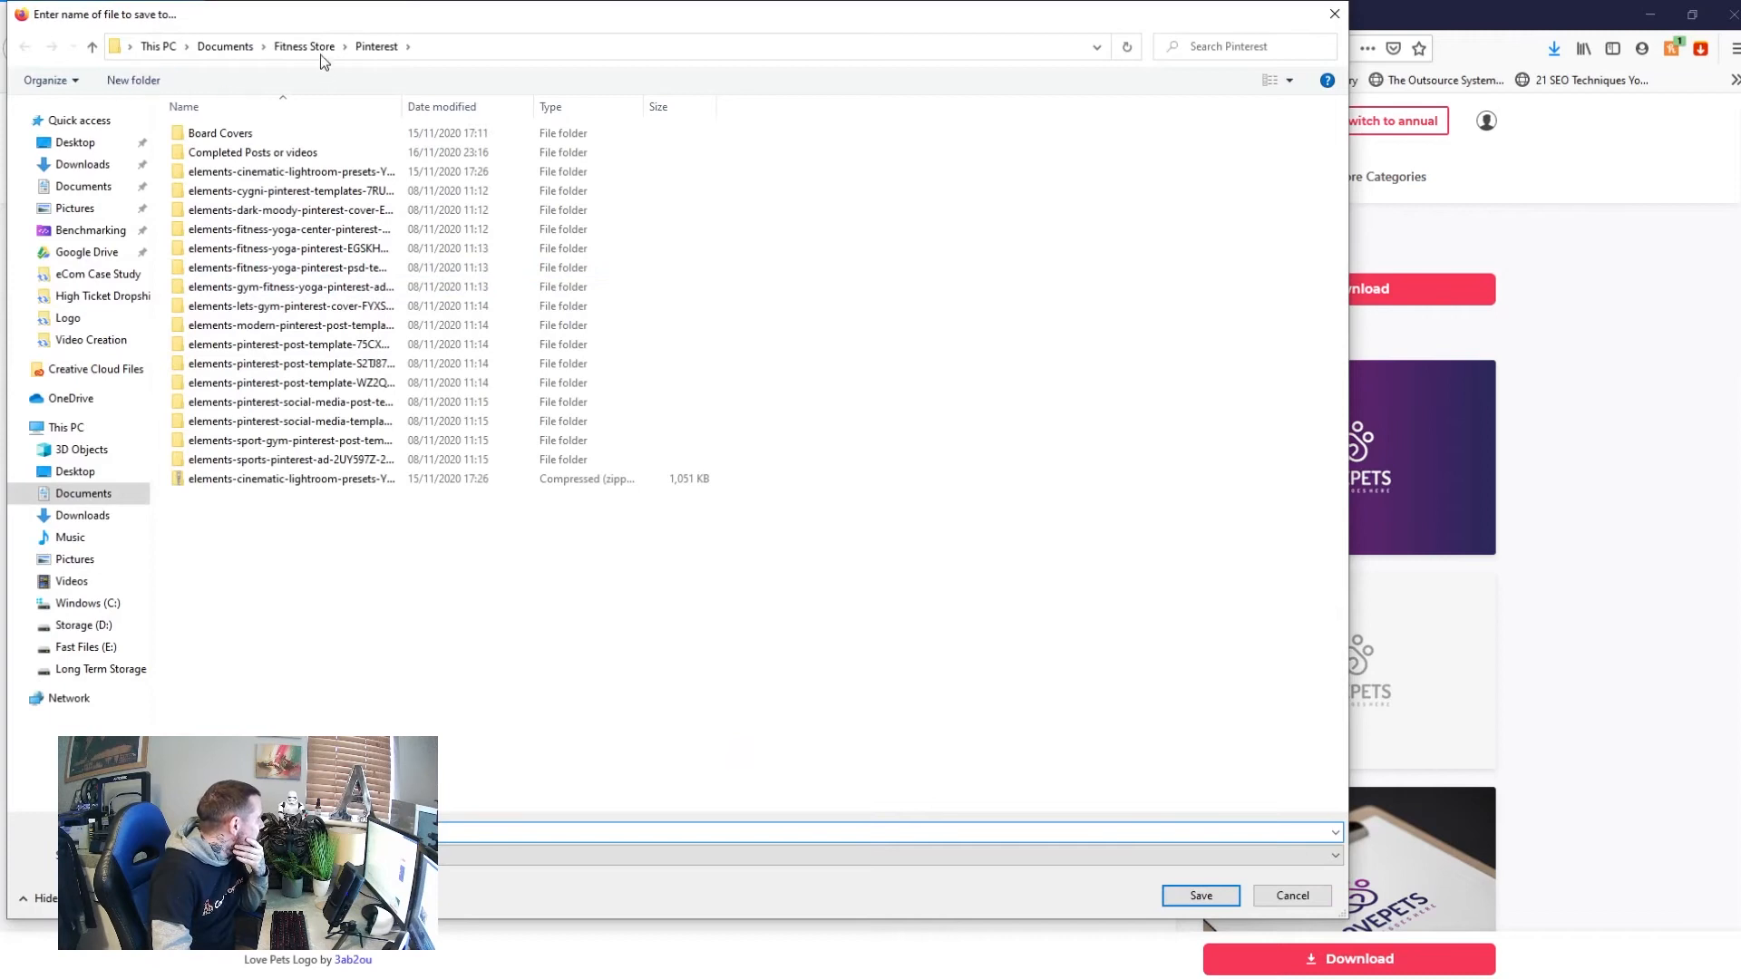
{"action": "left_click", "coordinate": [102, 275]}
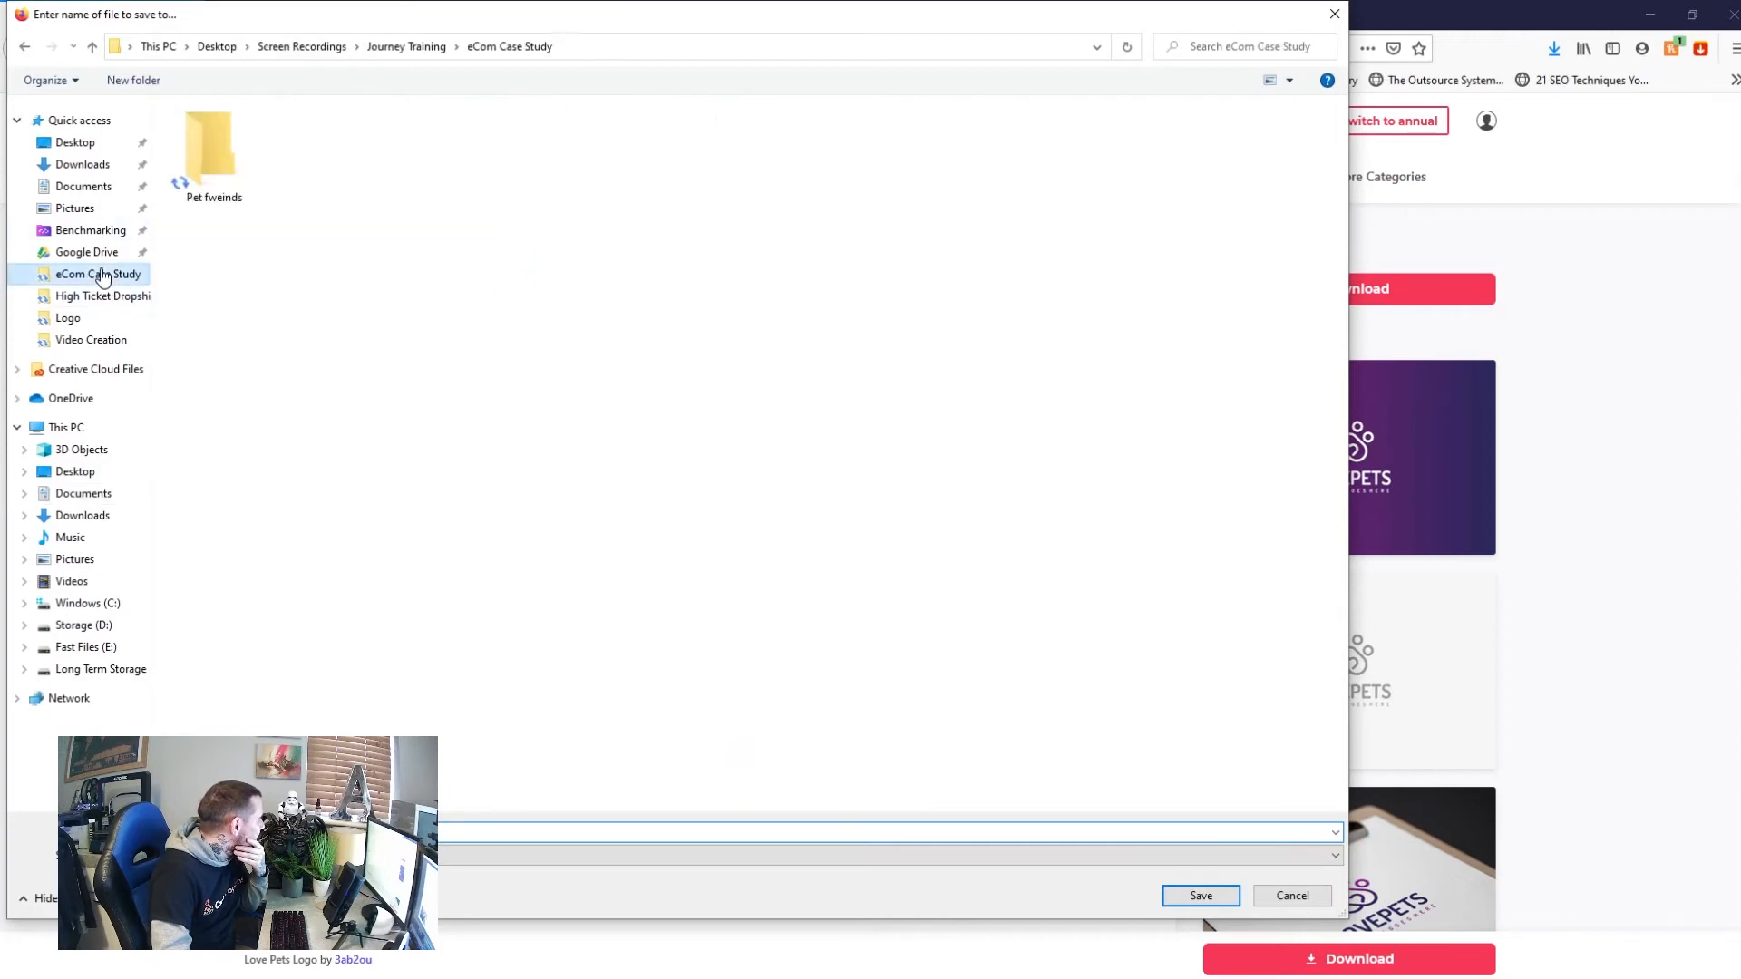
{"action": "double_click", "coordinate": [214, 177]}
{"action": "left_click", "coordinate": [1180, 907]}
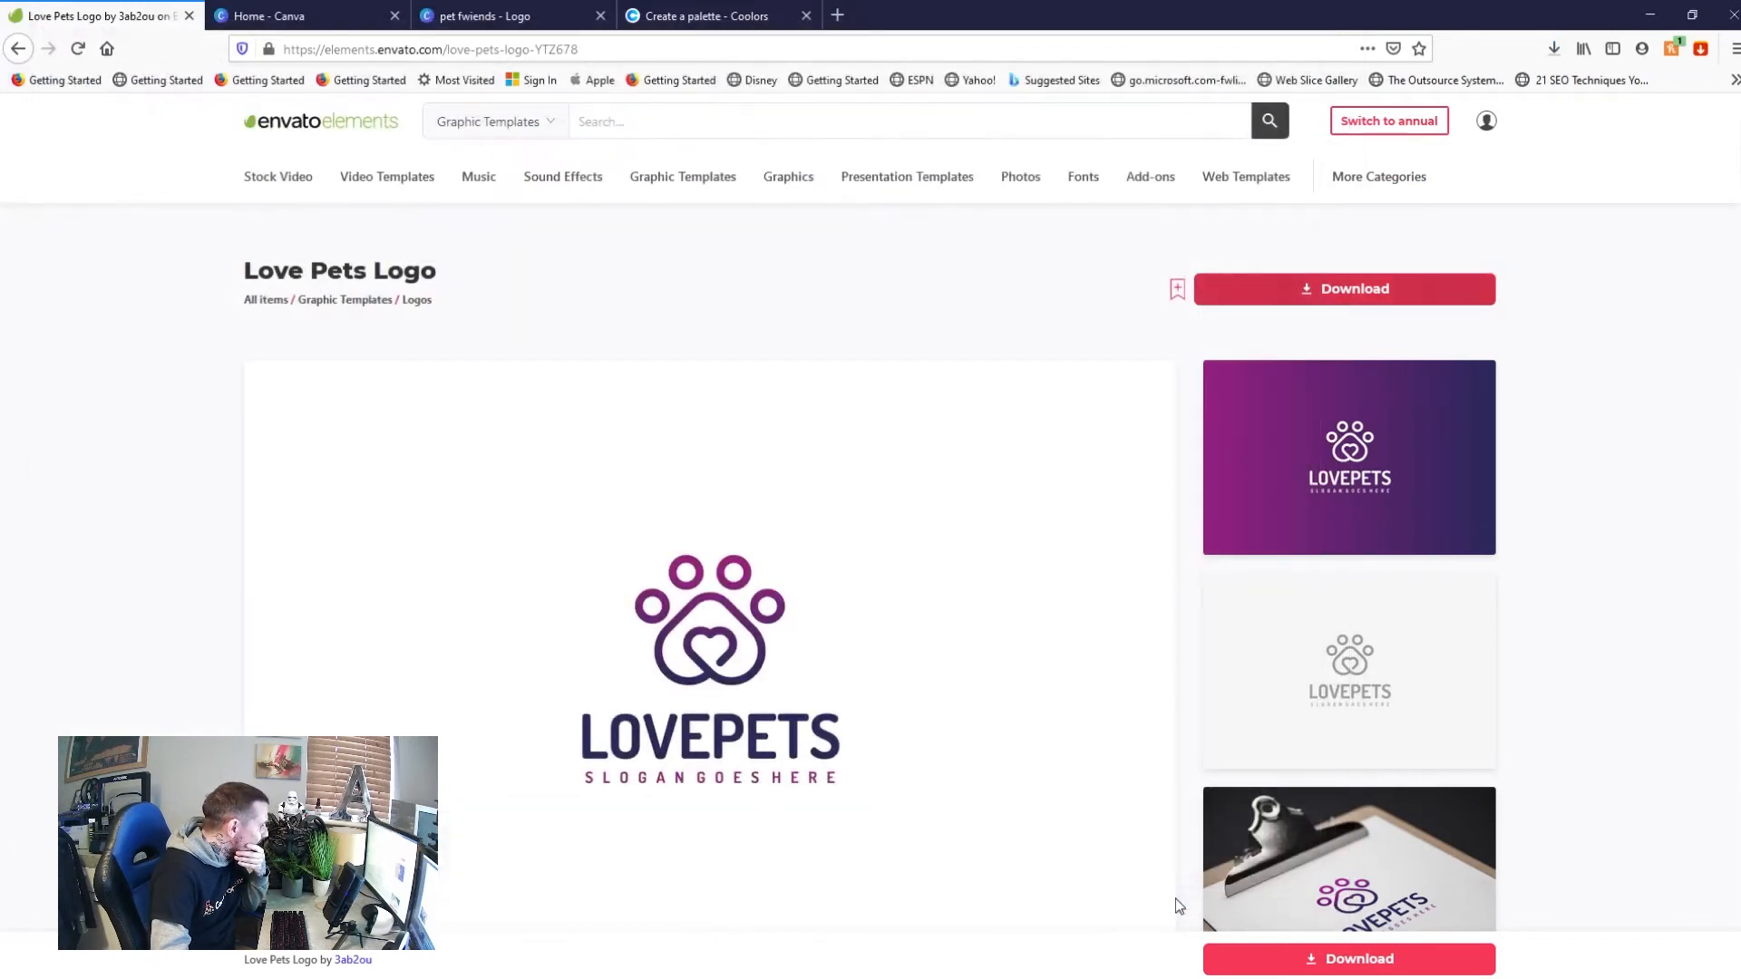
Extract the downloaded Love Pets logo zip in the Pet fweinds folder, view the extracted files and close the folder window
{"action": "left_click", "coordinate": [1555, 48]}
{"action": "left_click", "coordinate": [1541, 96]}
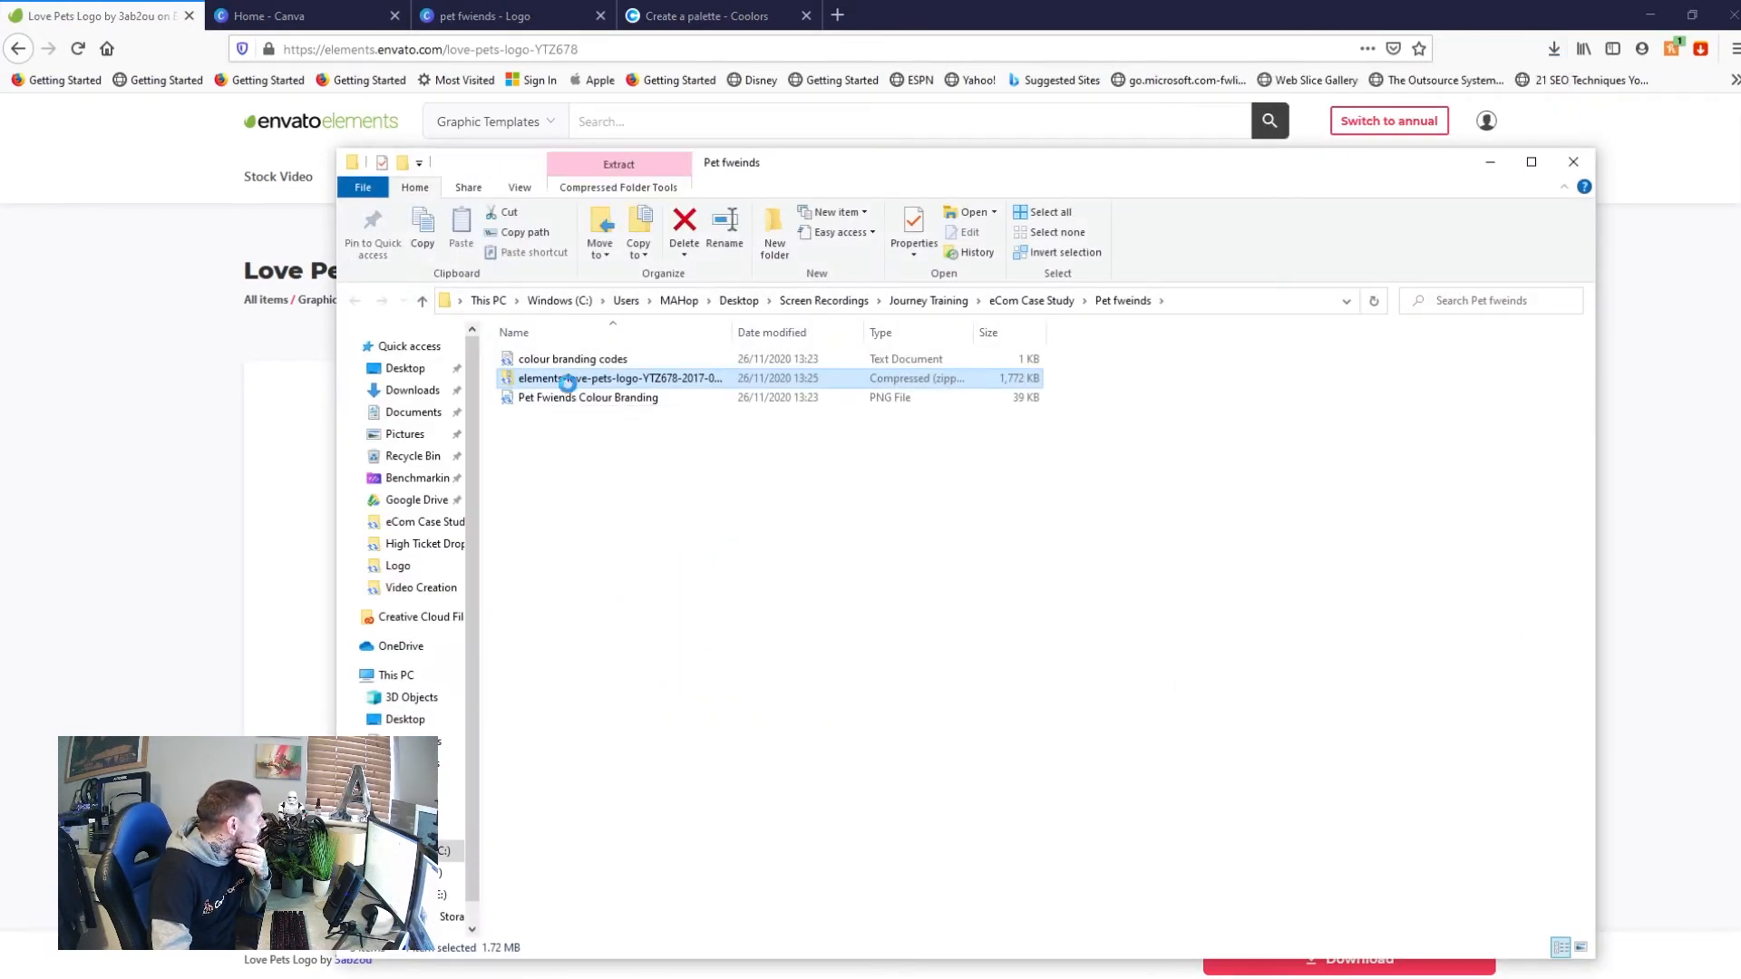
{"action": "right_click", "coordinate": [566, 382]}
{"action": "left_click", "coordinate": [628, 487]}
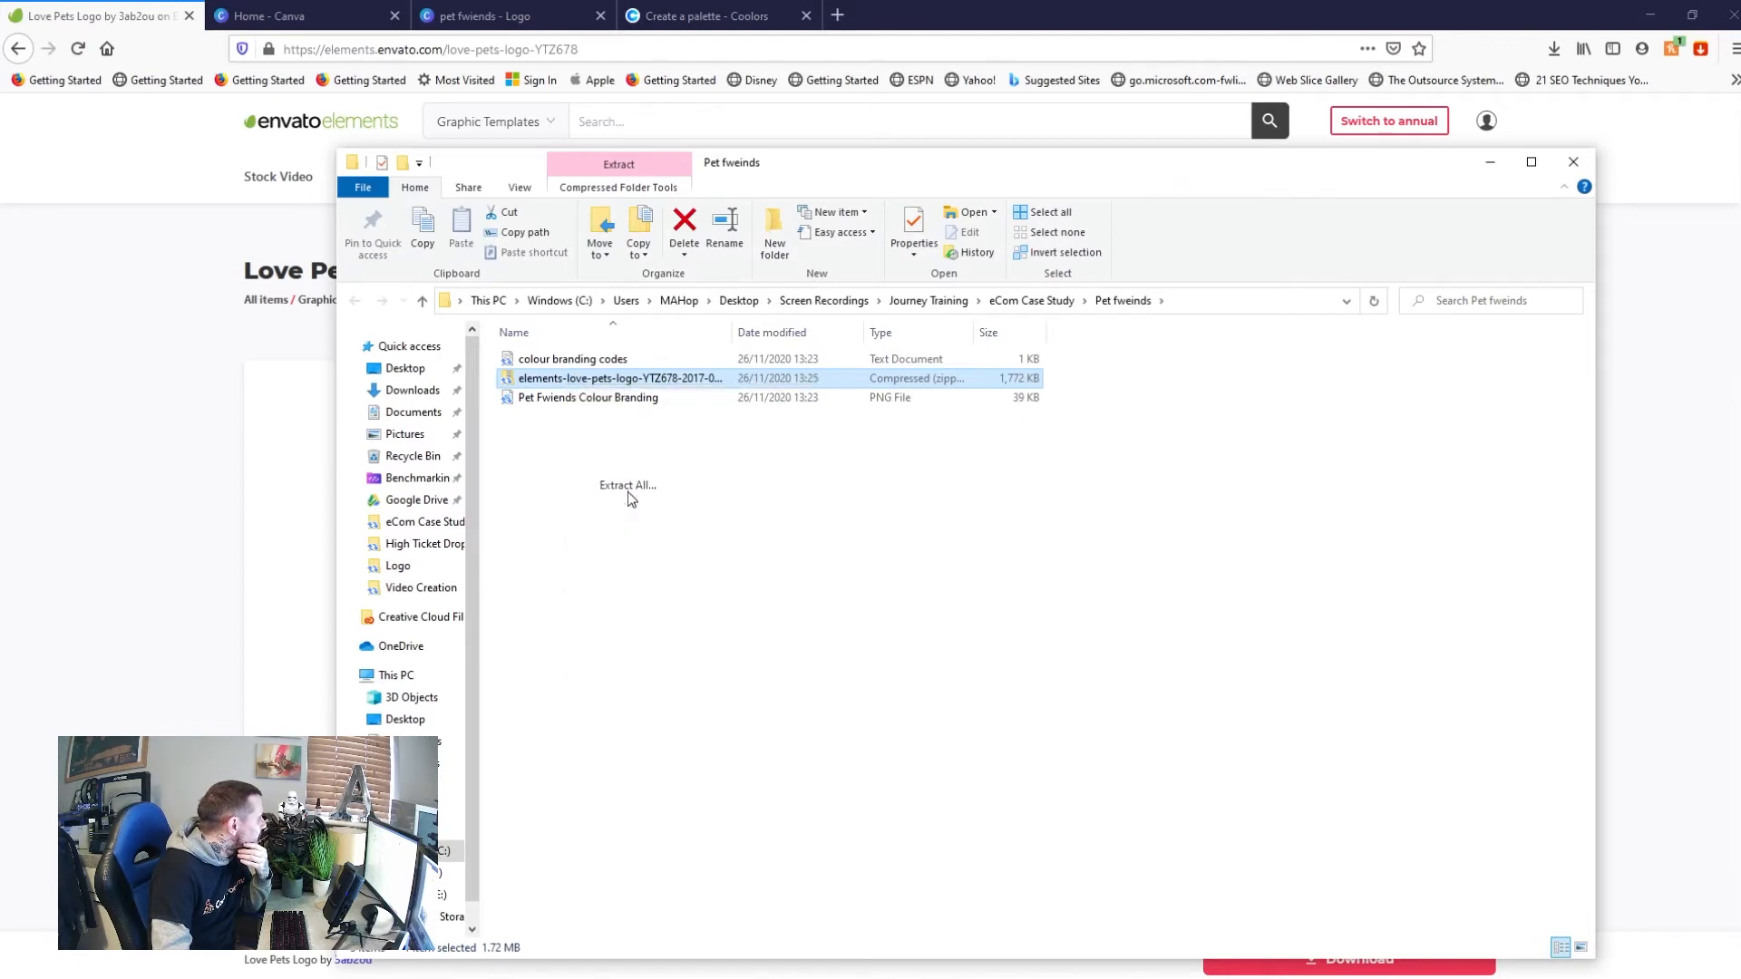
{"action": "left_click", "coordinate": [1020, 681]}
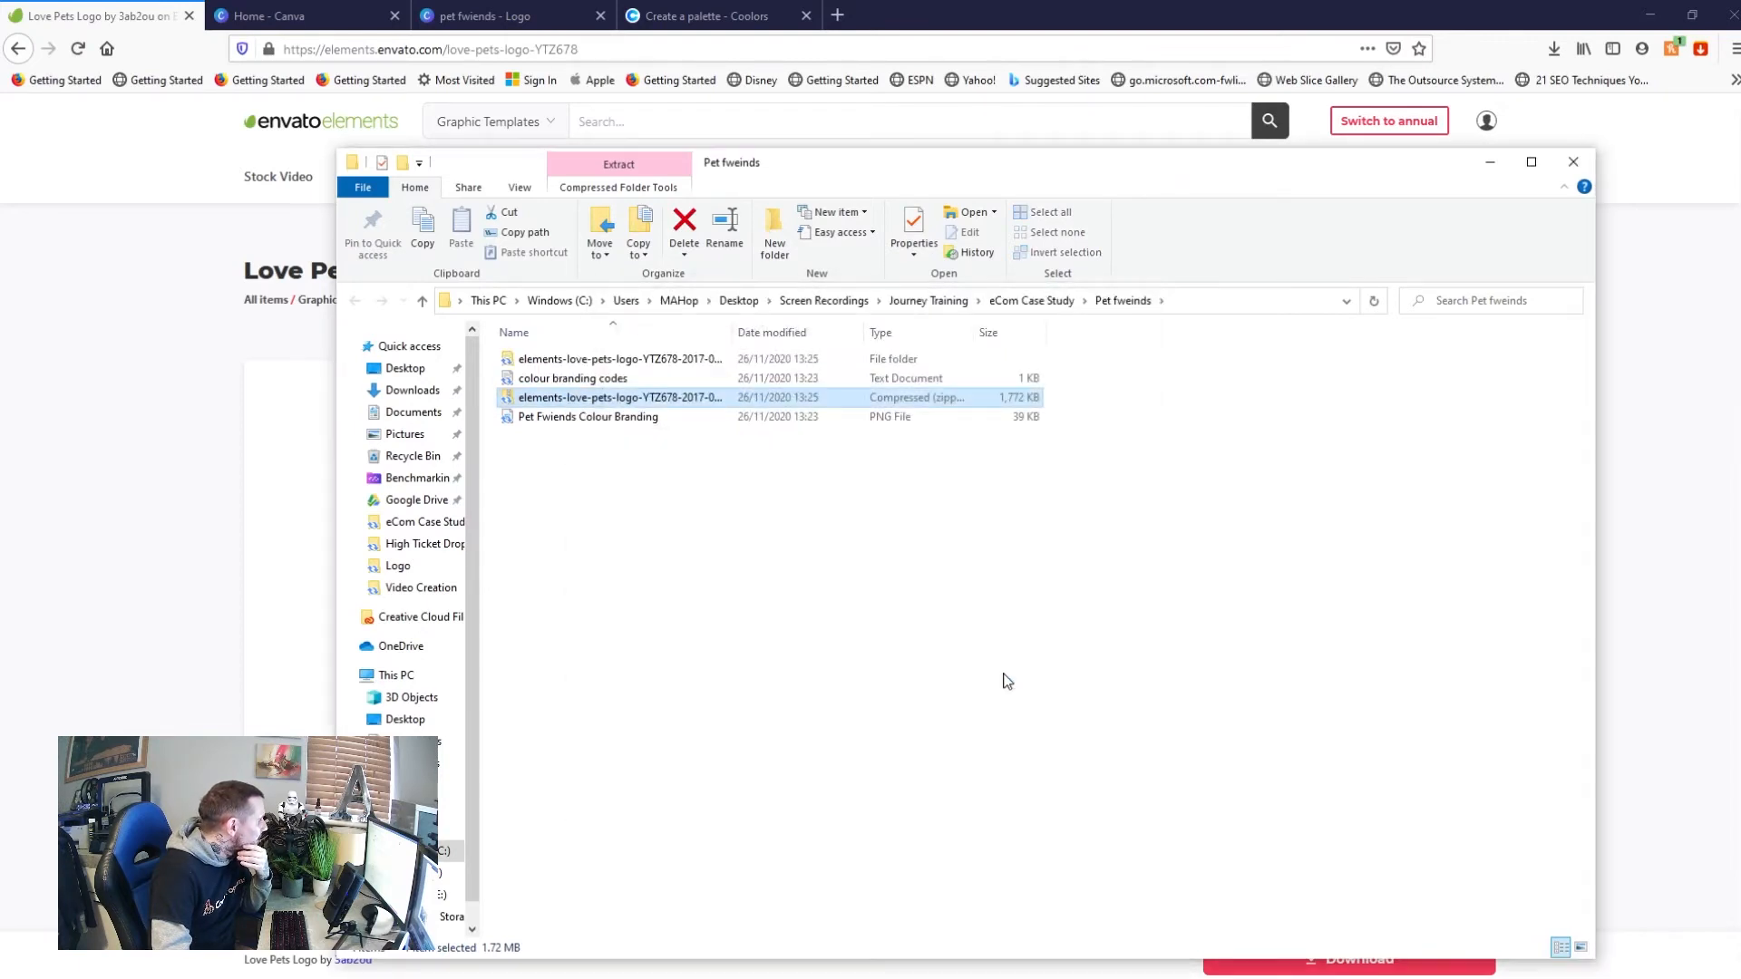
{"action": "double_click", "coordinate": [553, 363]}
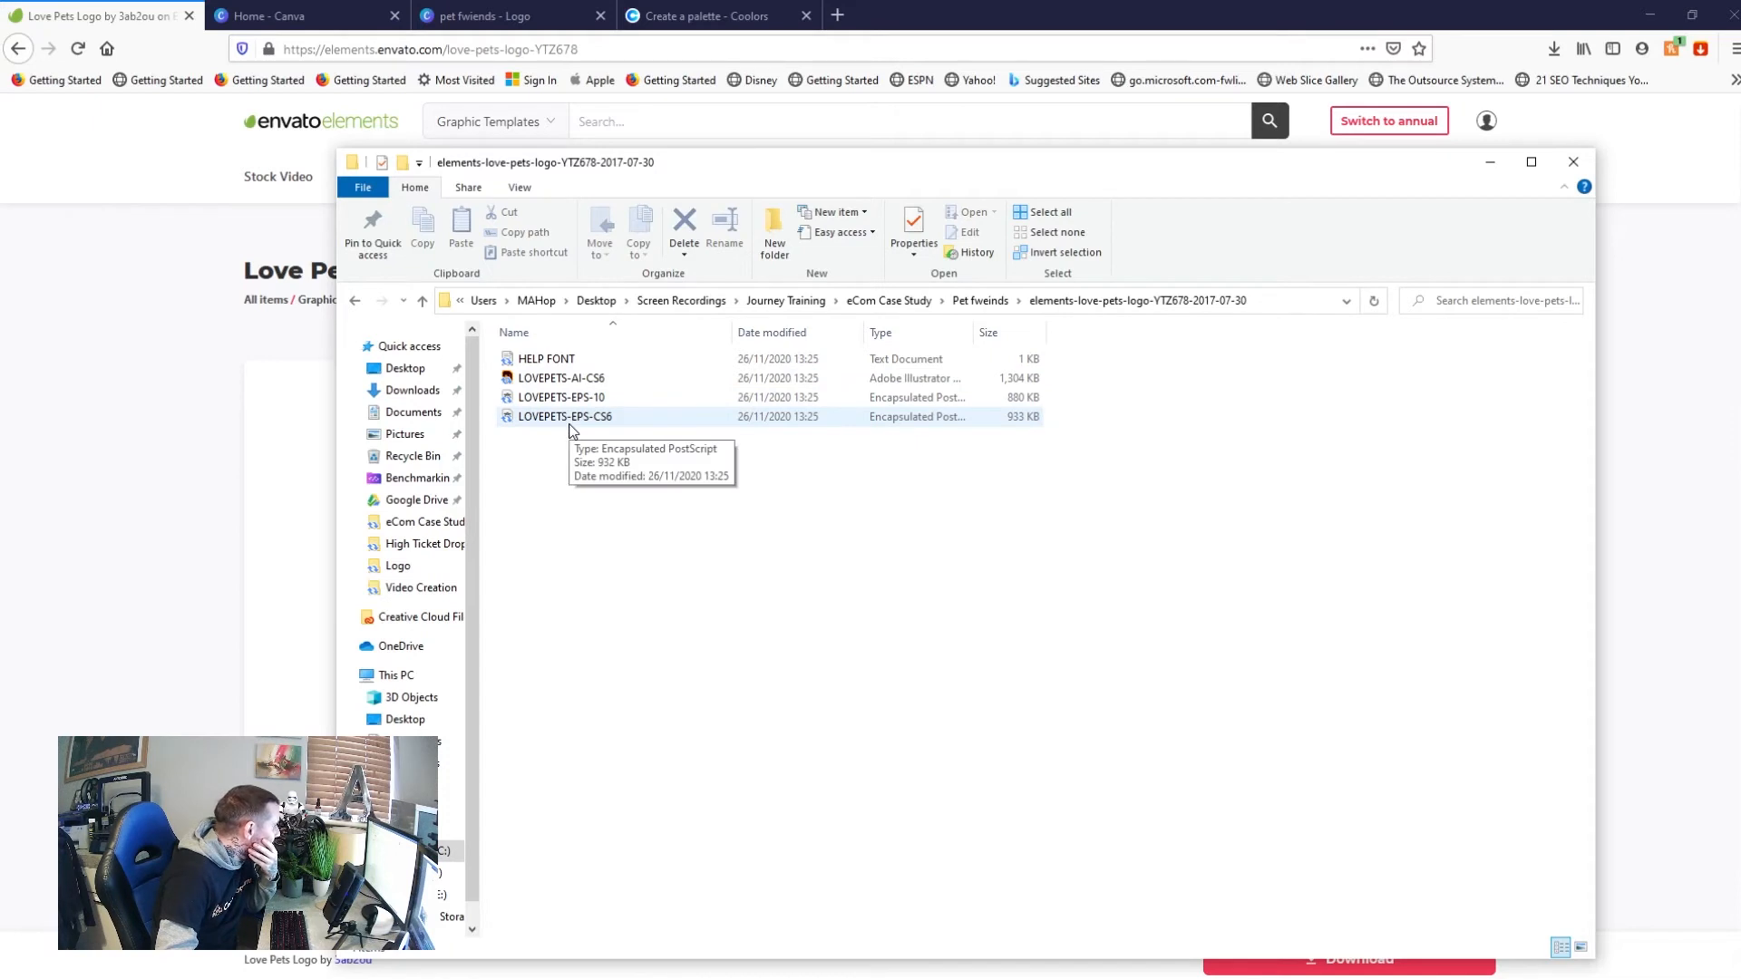
{"action": "left_click", "coordinate": [1573, 161]}
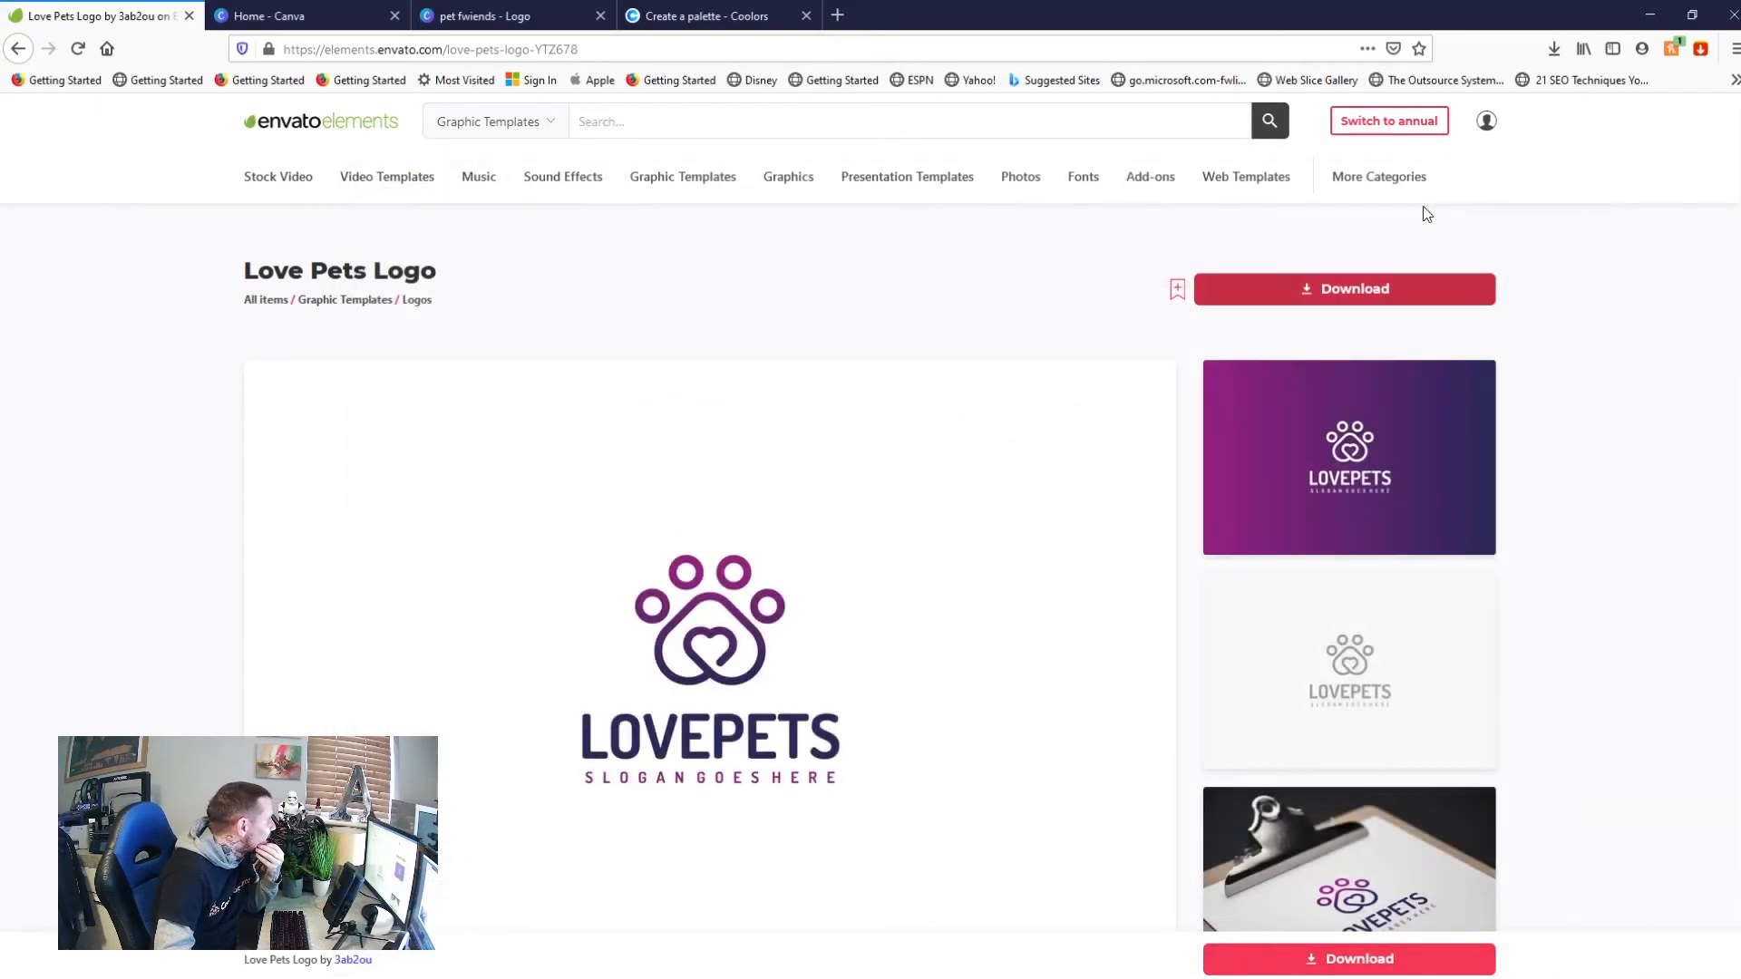
Minimise the browser, both Notepad windows and Zoom to clear the desktop
{"action": "left_click", "coordinate": [1650, 15]}
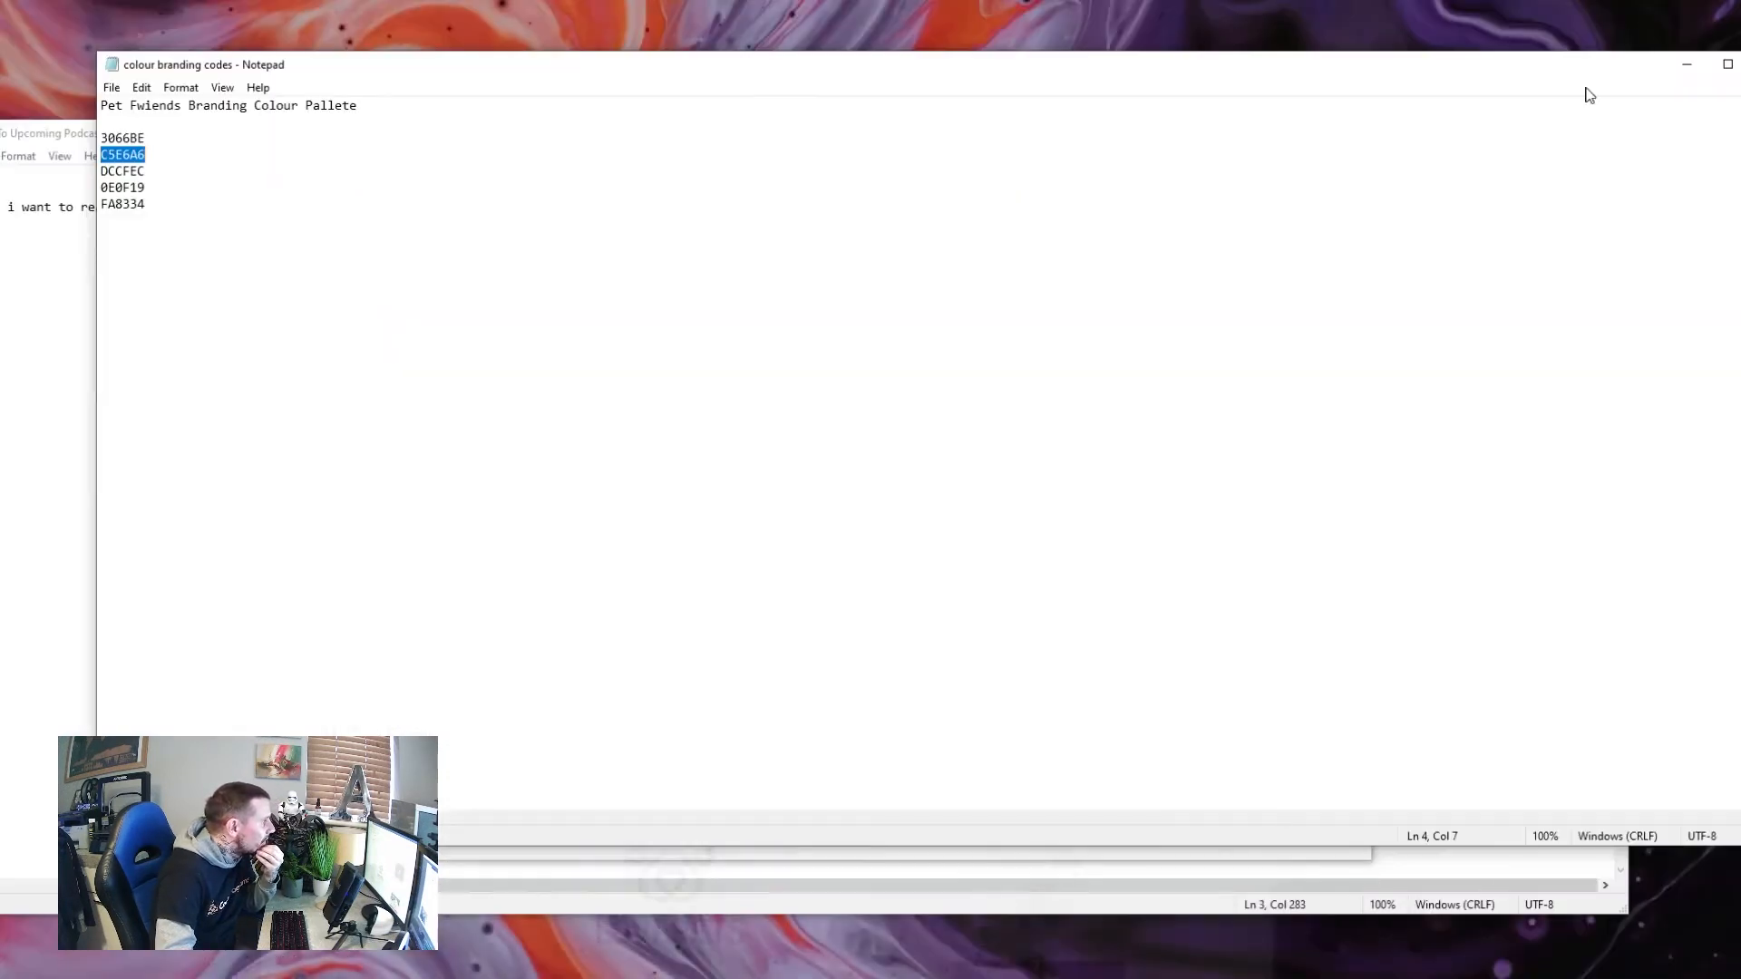
{"action": "left_click", "coordinate": [1685, 70]}
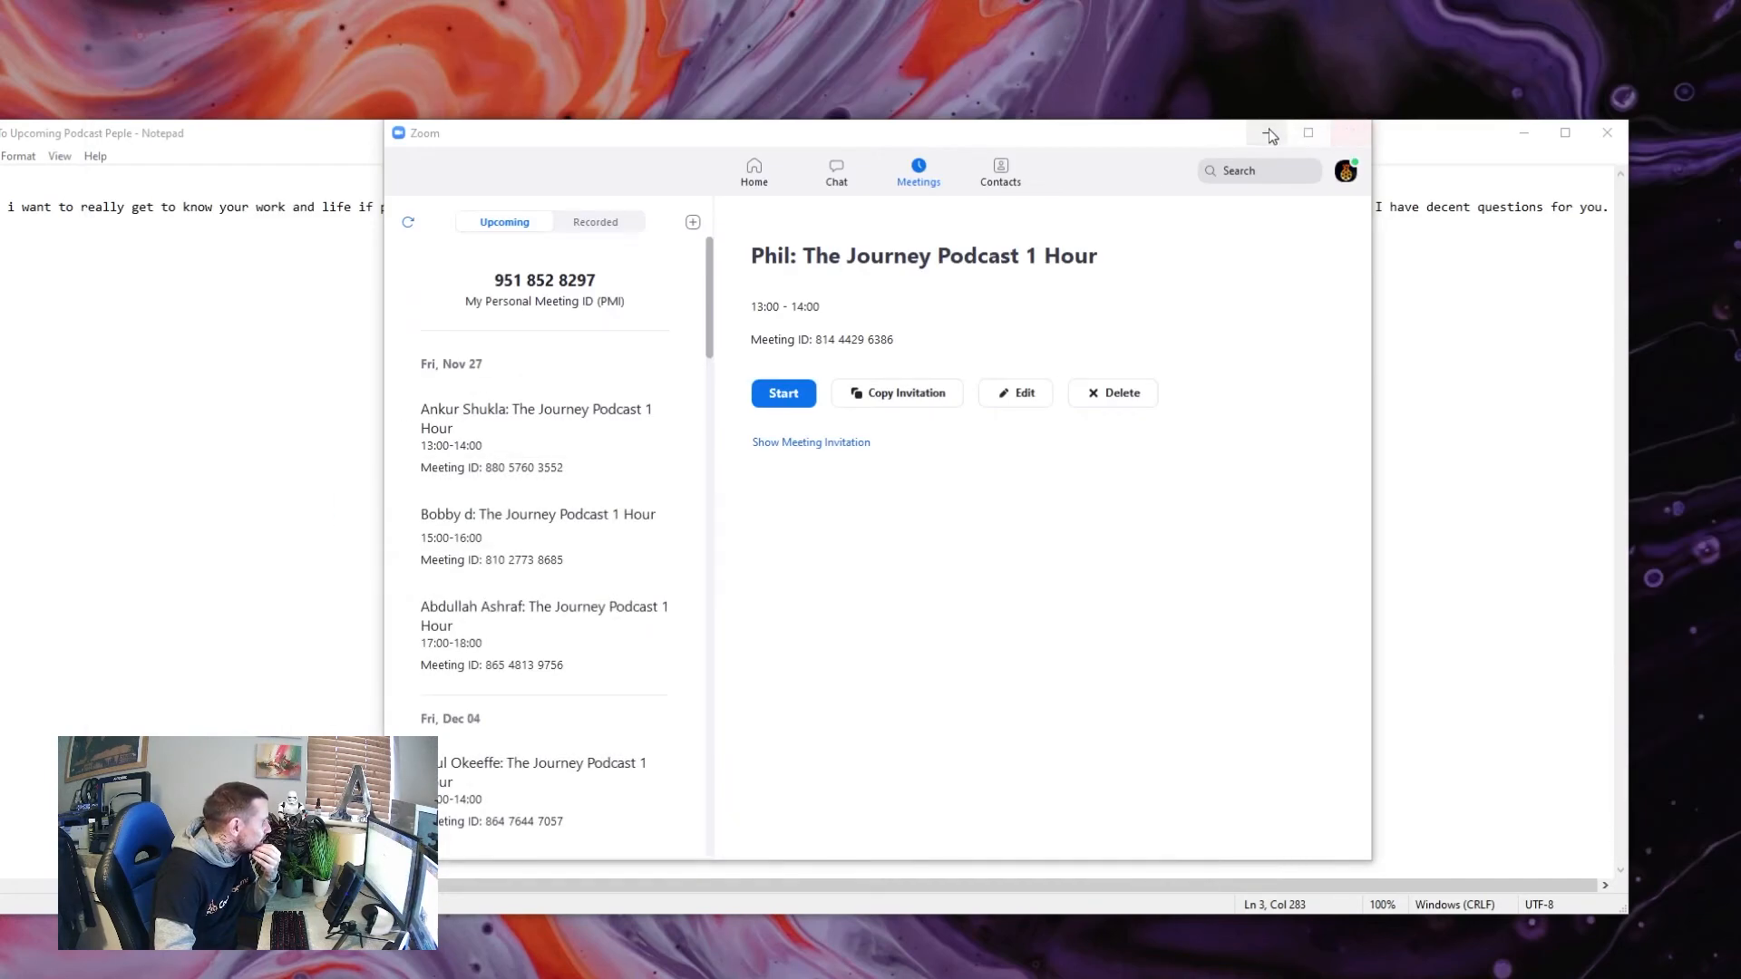
{"action": "left_click", "coordinate": [1269, 131]}
{"action": "left_click", "coordinate": [1526, 133]}
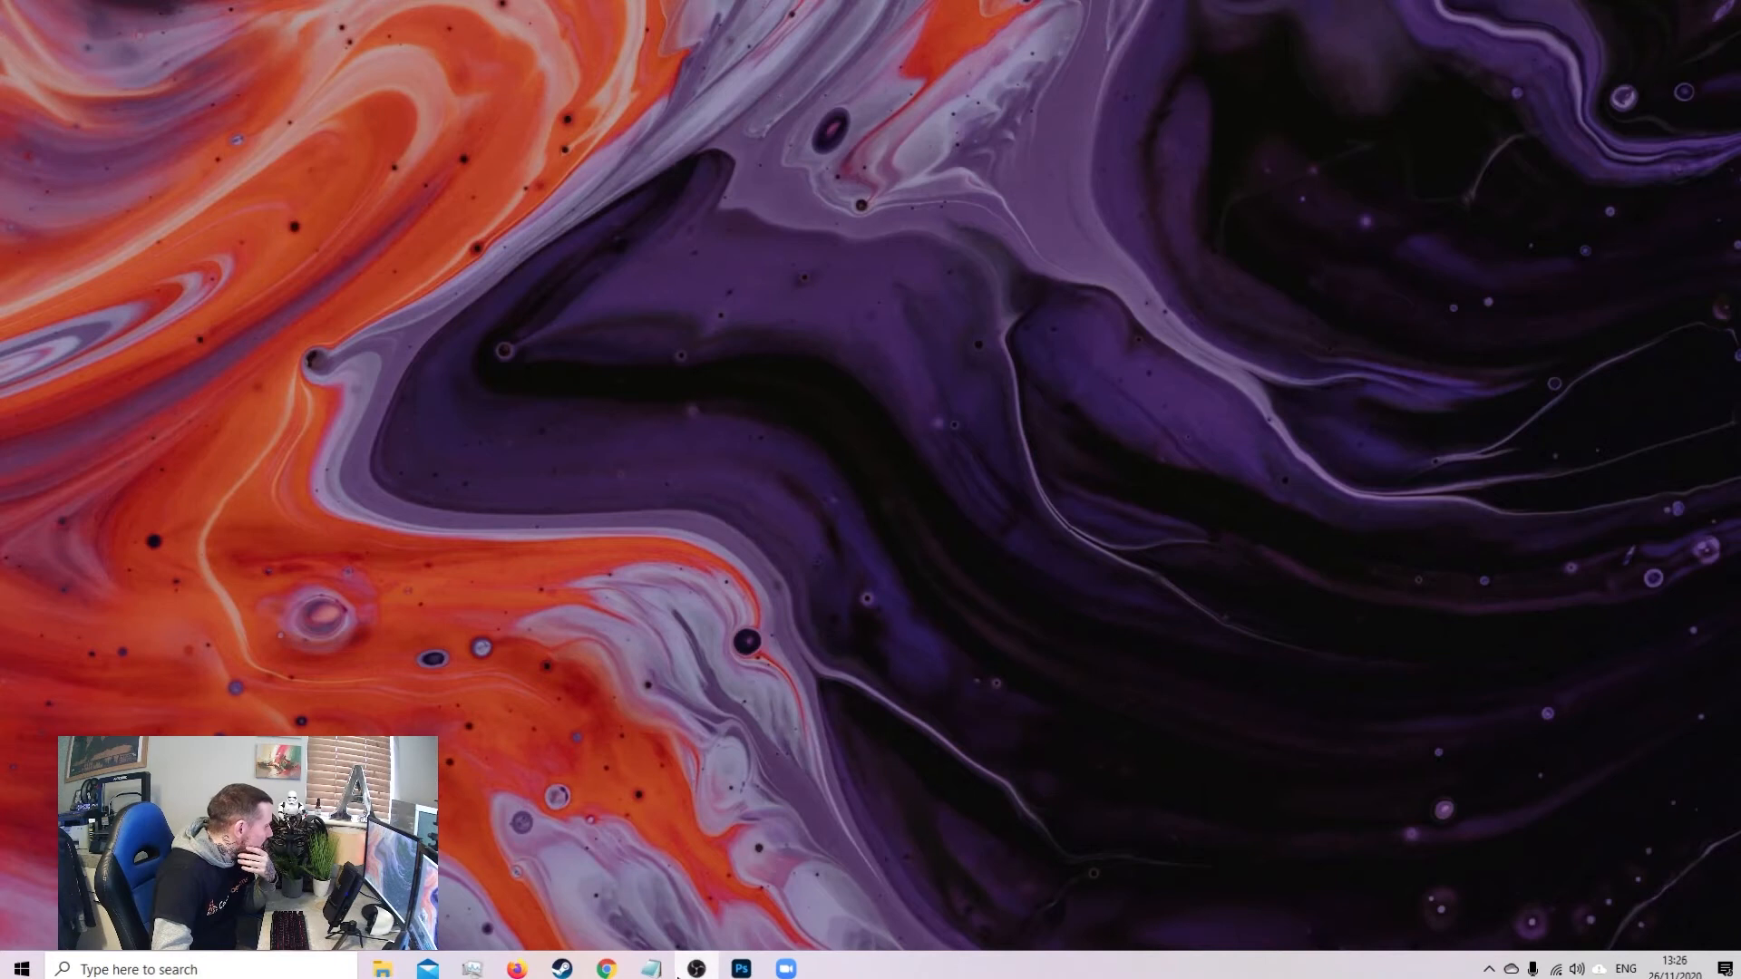
Switch to Photoshop and open LOVEPETS-EPS-CS6.eps from the extracted love-pets logo folder inside eCom Case Study's Pet fweinds folder
{"action": "mouse_move", "coordinate": [681, 977]}
{"action": "left_click", "coordinate": [741, 968]}
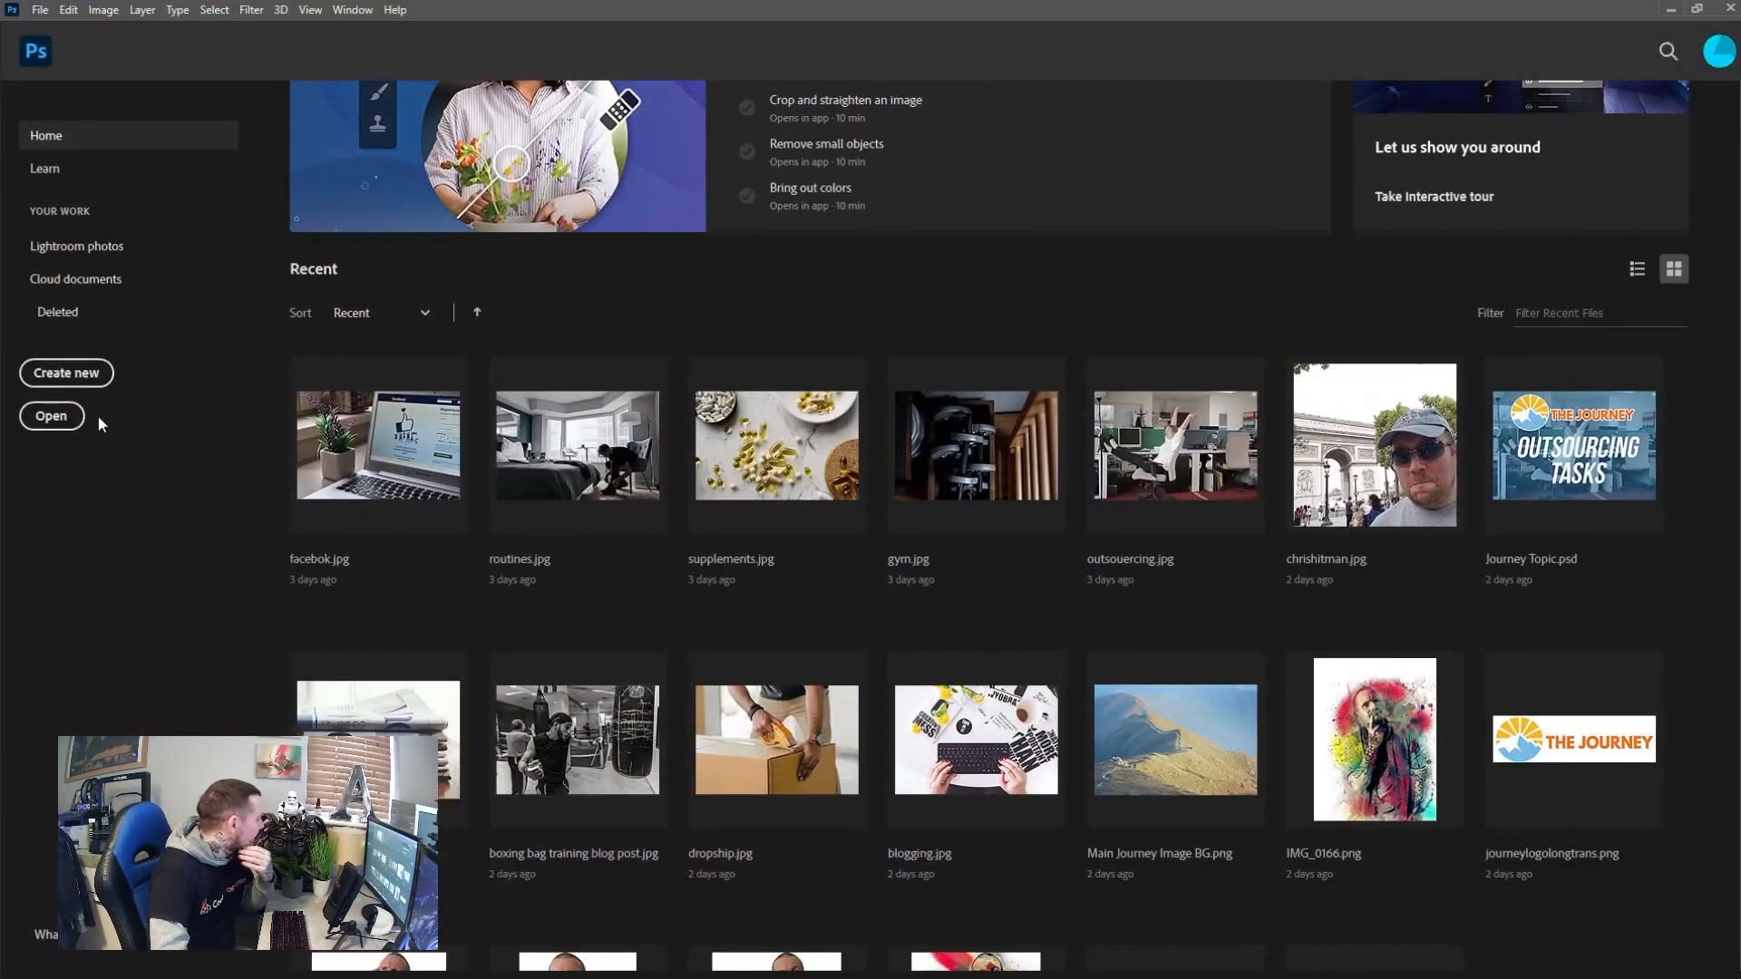
{"action": "left_click", "coordinate": [52, 417]}
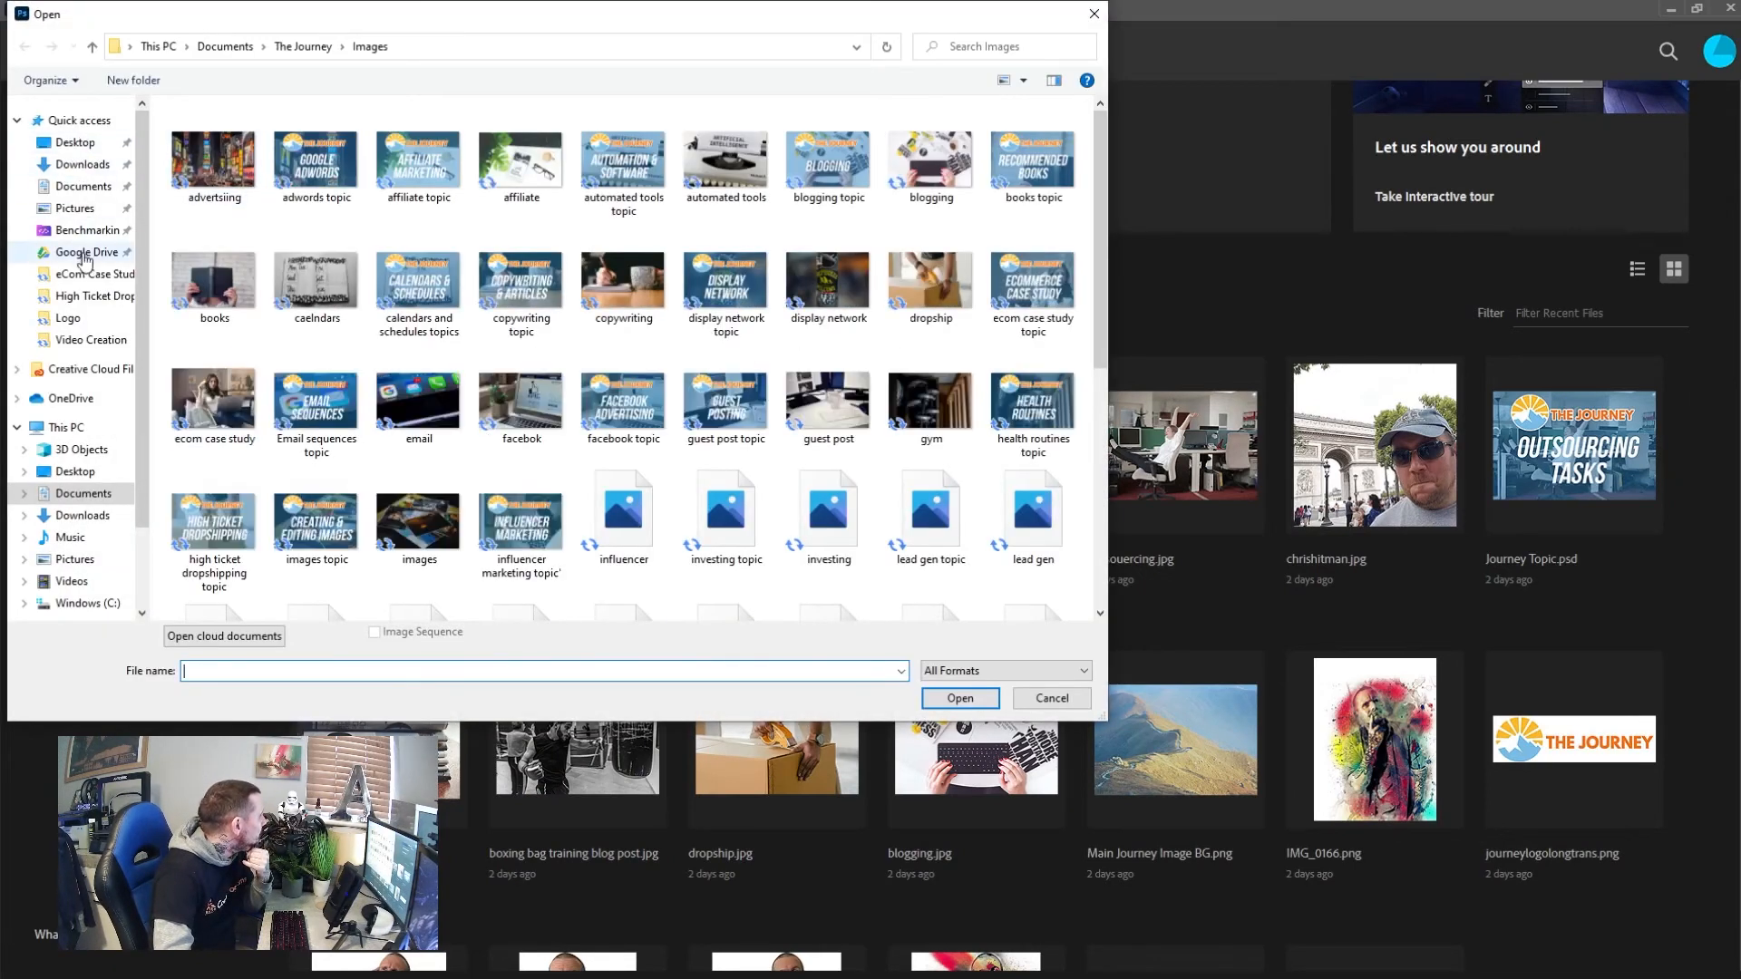
{"action": "left_click", "coordinate": [86, 273]}
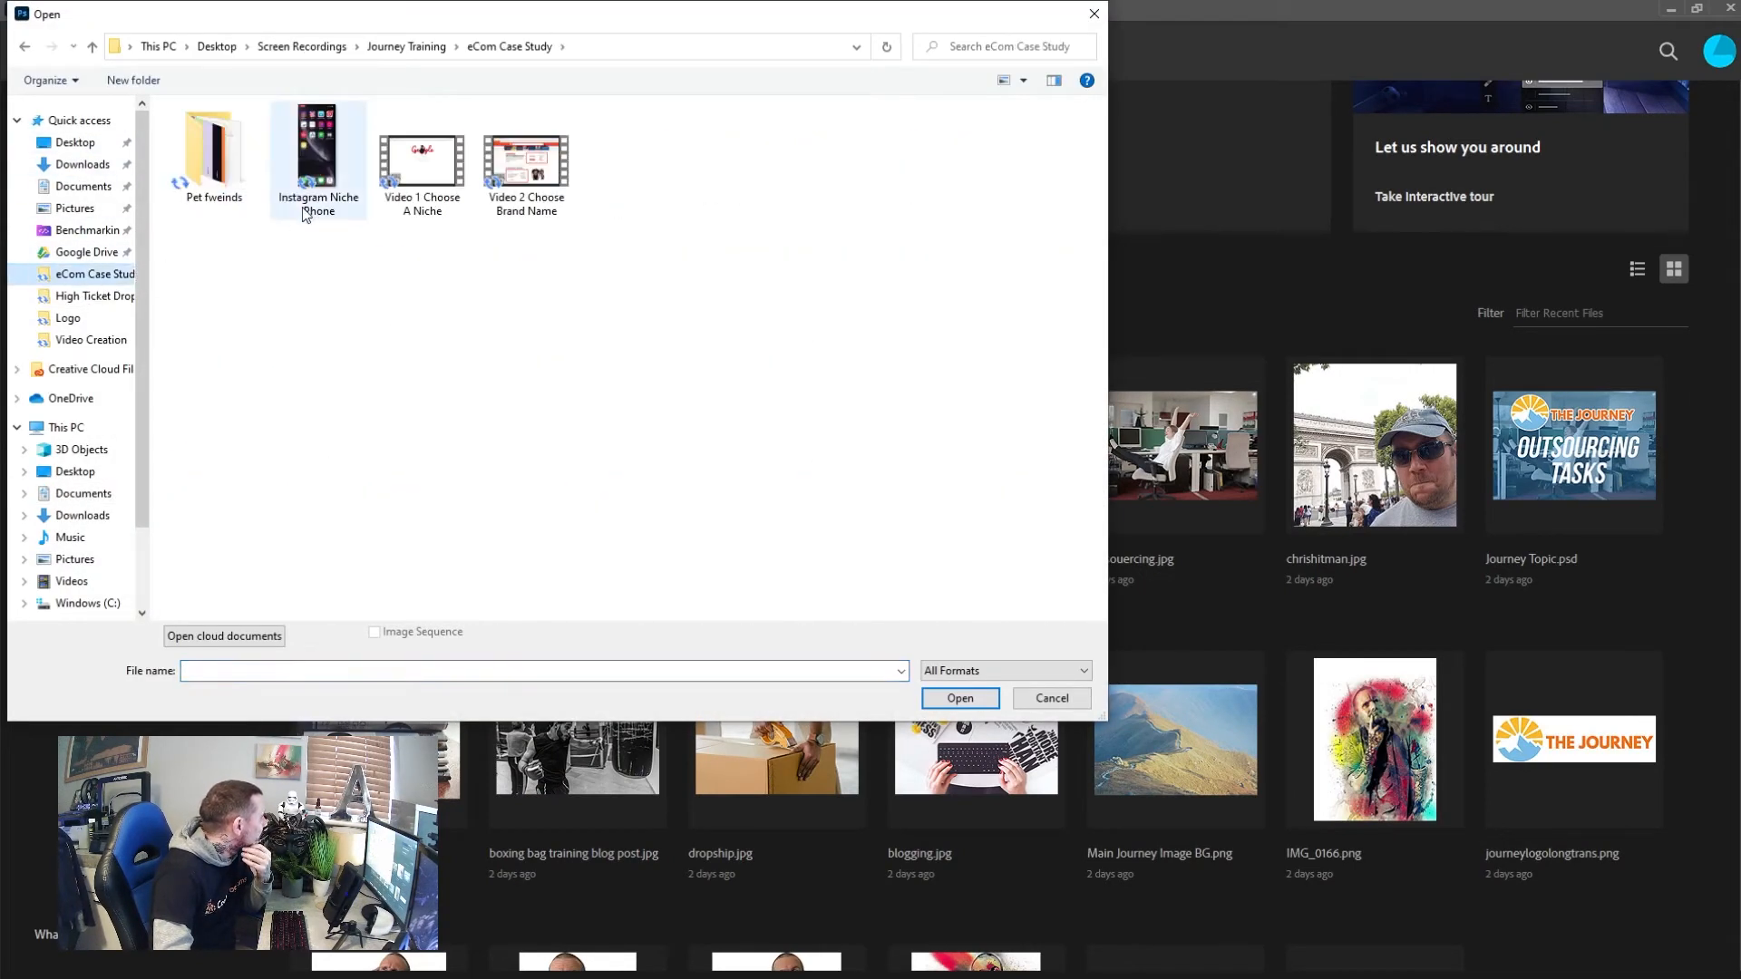
{"action": "double_click", "coordinate": [211, 163]}
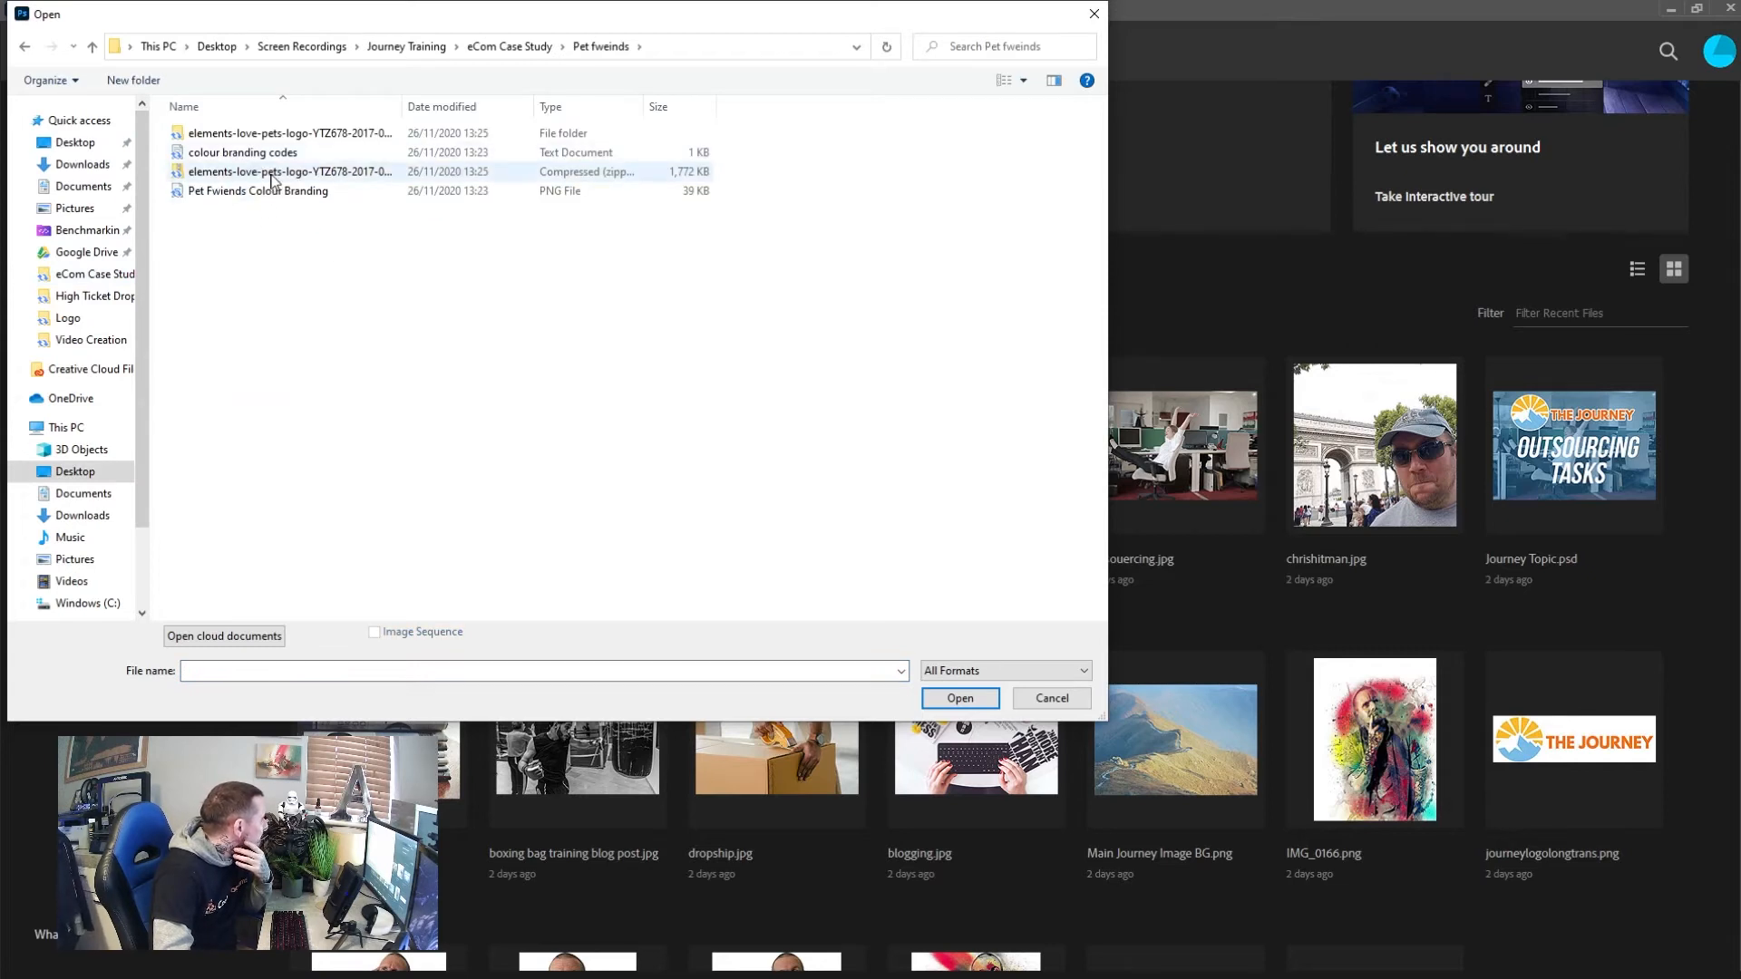
{"action": "left_click", "coordinate": [264, 138]}
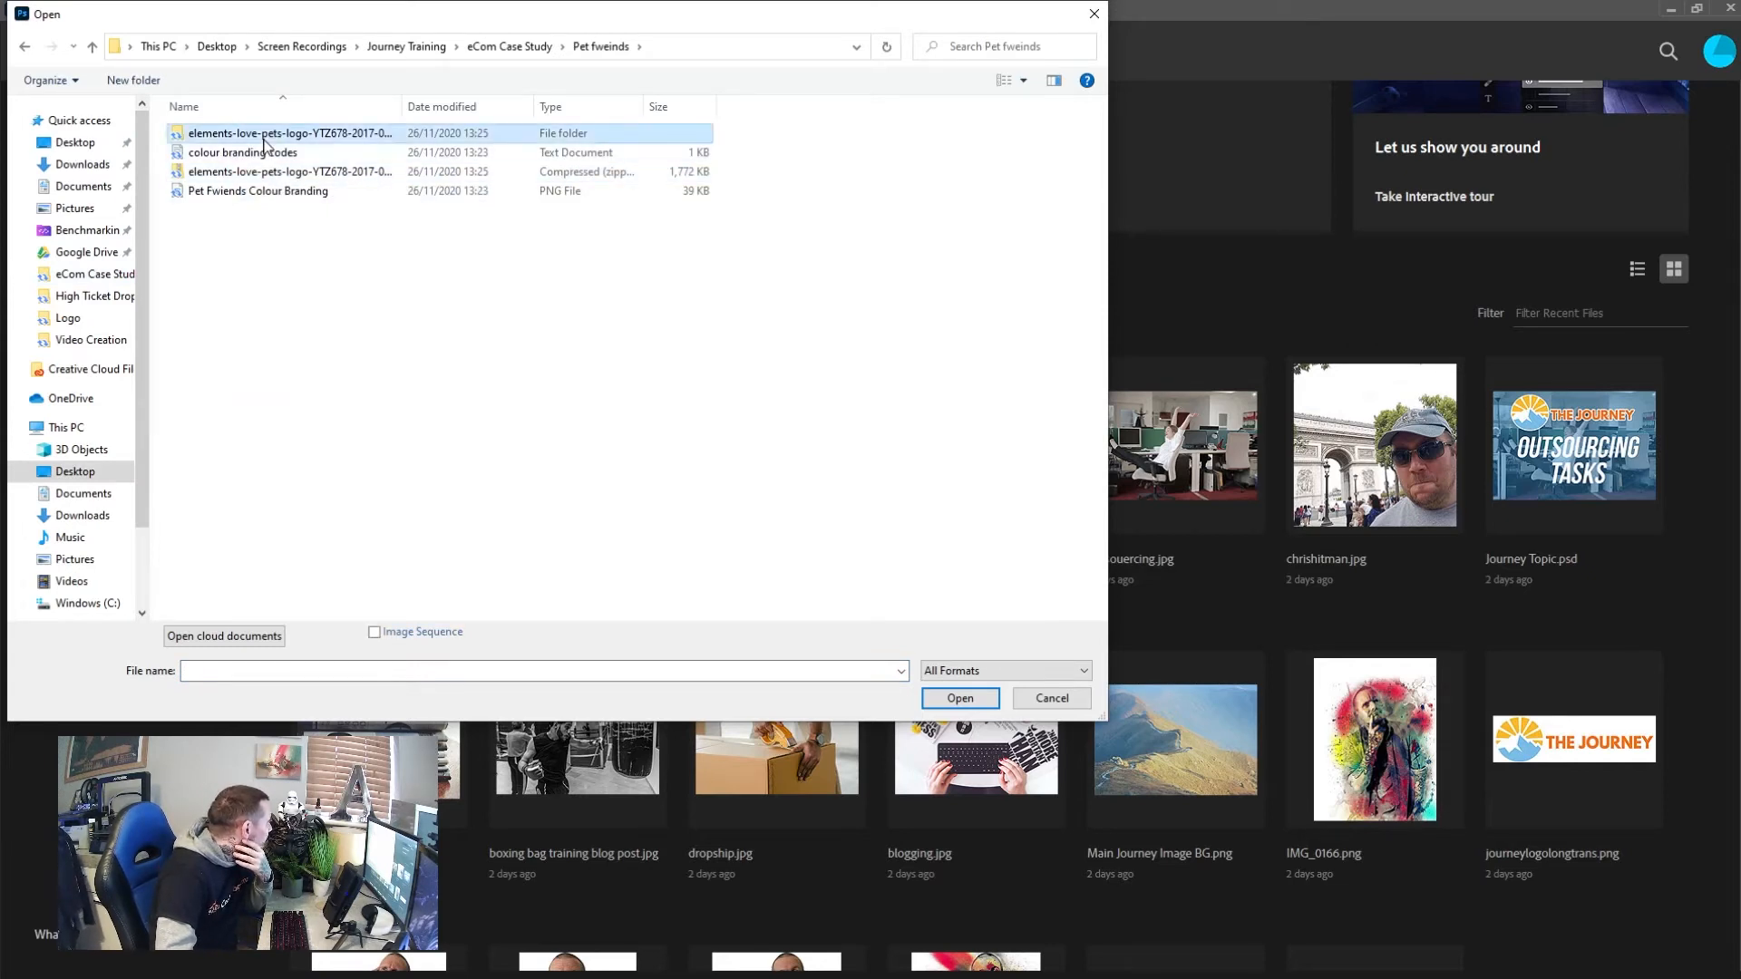
{"action": "double_click", "coordinate": [264, 137]}
{"action": "double_click", "coordinate": [270, 194]}
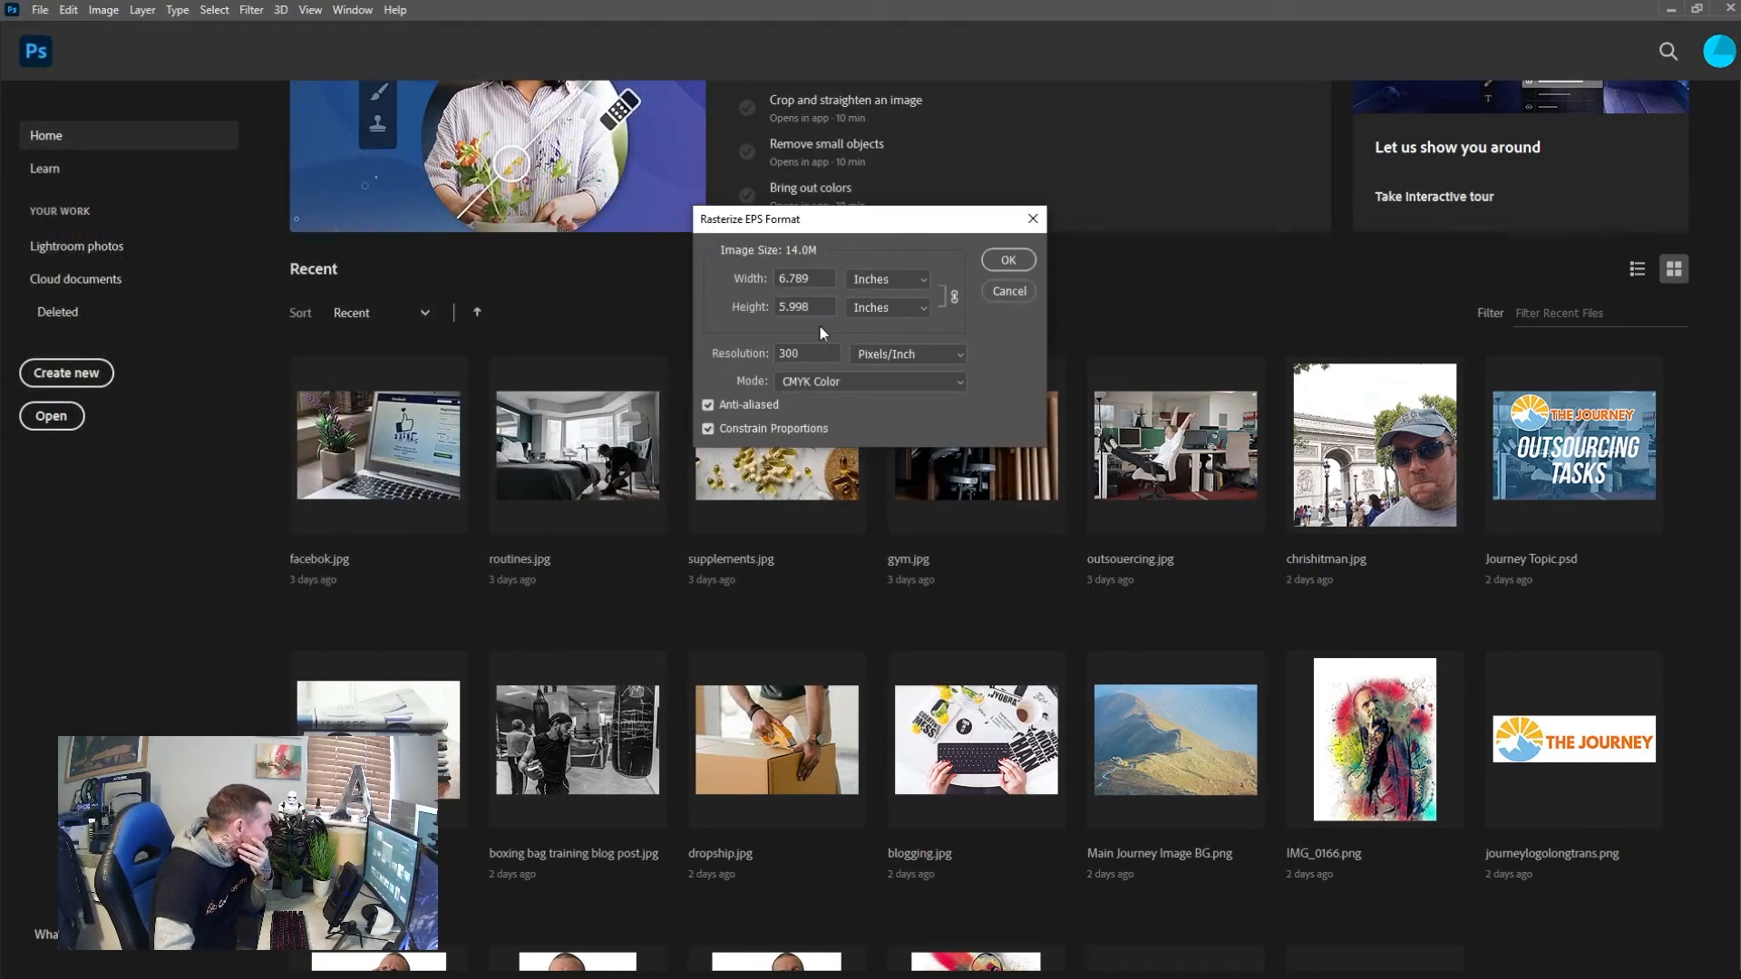
Rasterize the EPS logo at 300 pixels/inch, keeping CMYK Color mode and its default dimensions
{"action": "left_click", "coordinate": [822, 385]}
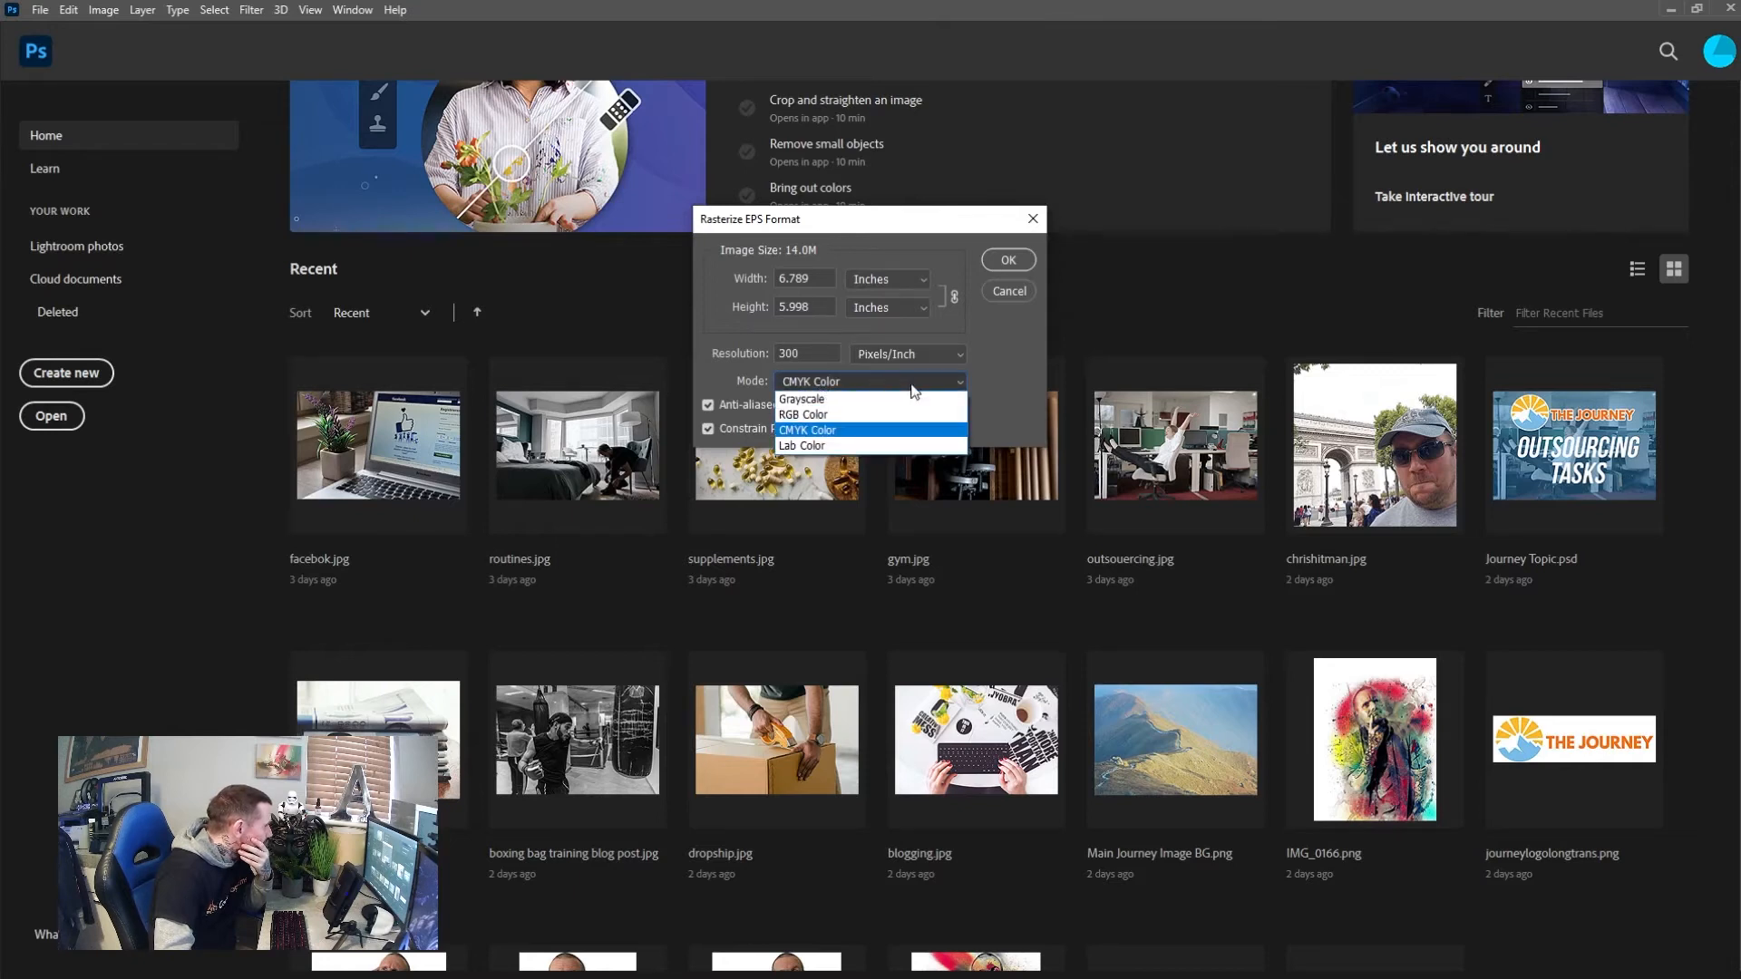
{"action": "left_click", "coordinate": [981, 379]}
{"action": "left_click", "coordinate": [1012, 268]}
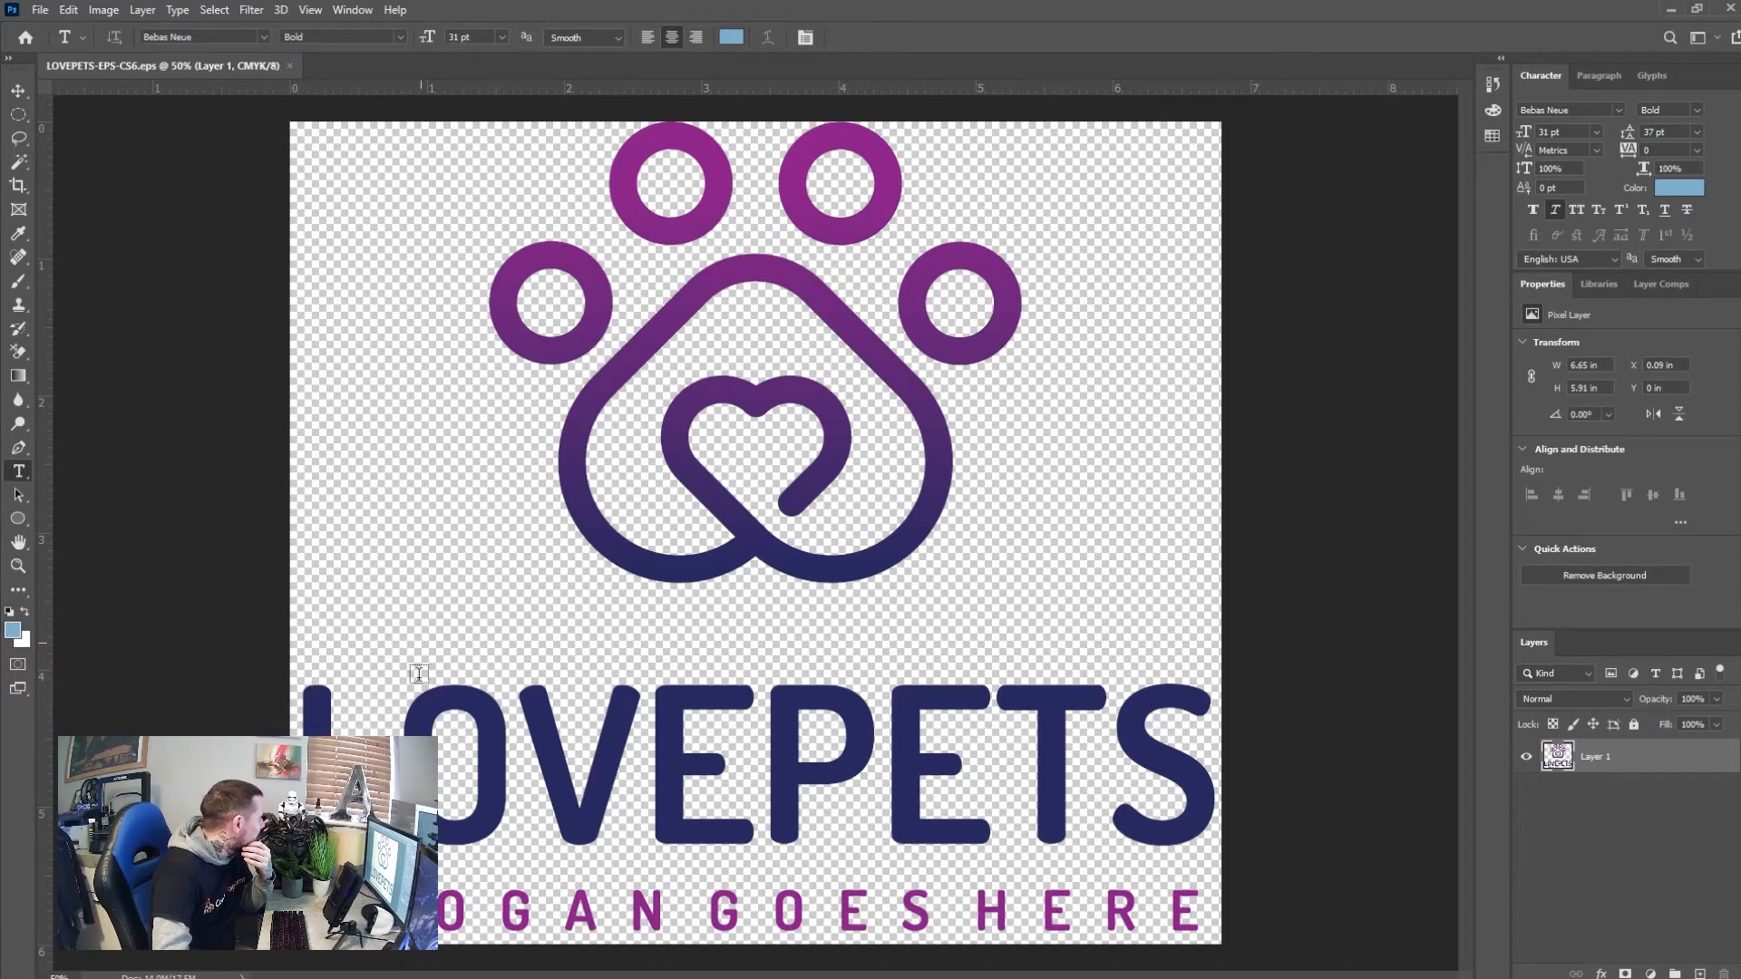
Browse in File Explorer to the extracted love-pets logo folder in Pet fweinds and open the HELP FONT text file
{"action": "mouse_move", "coordinate": [671, 975]}
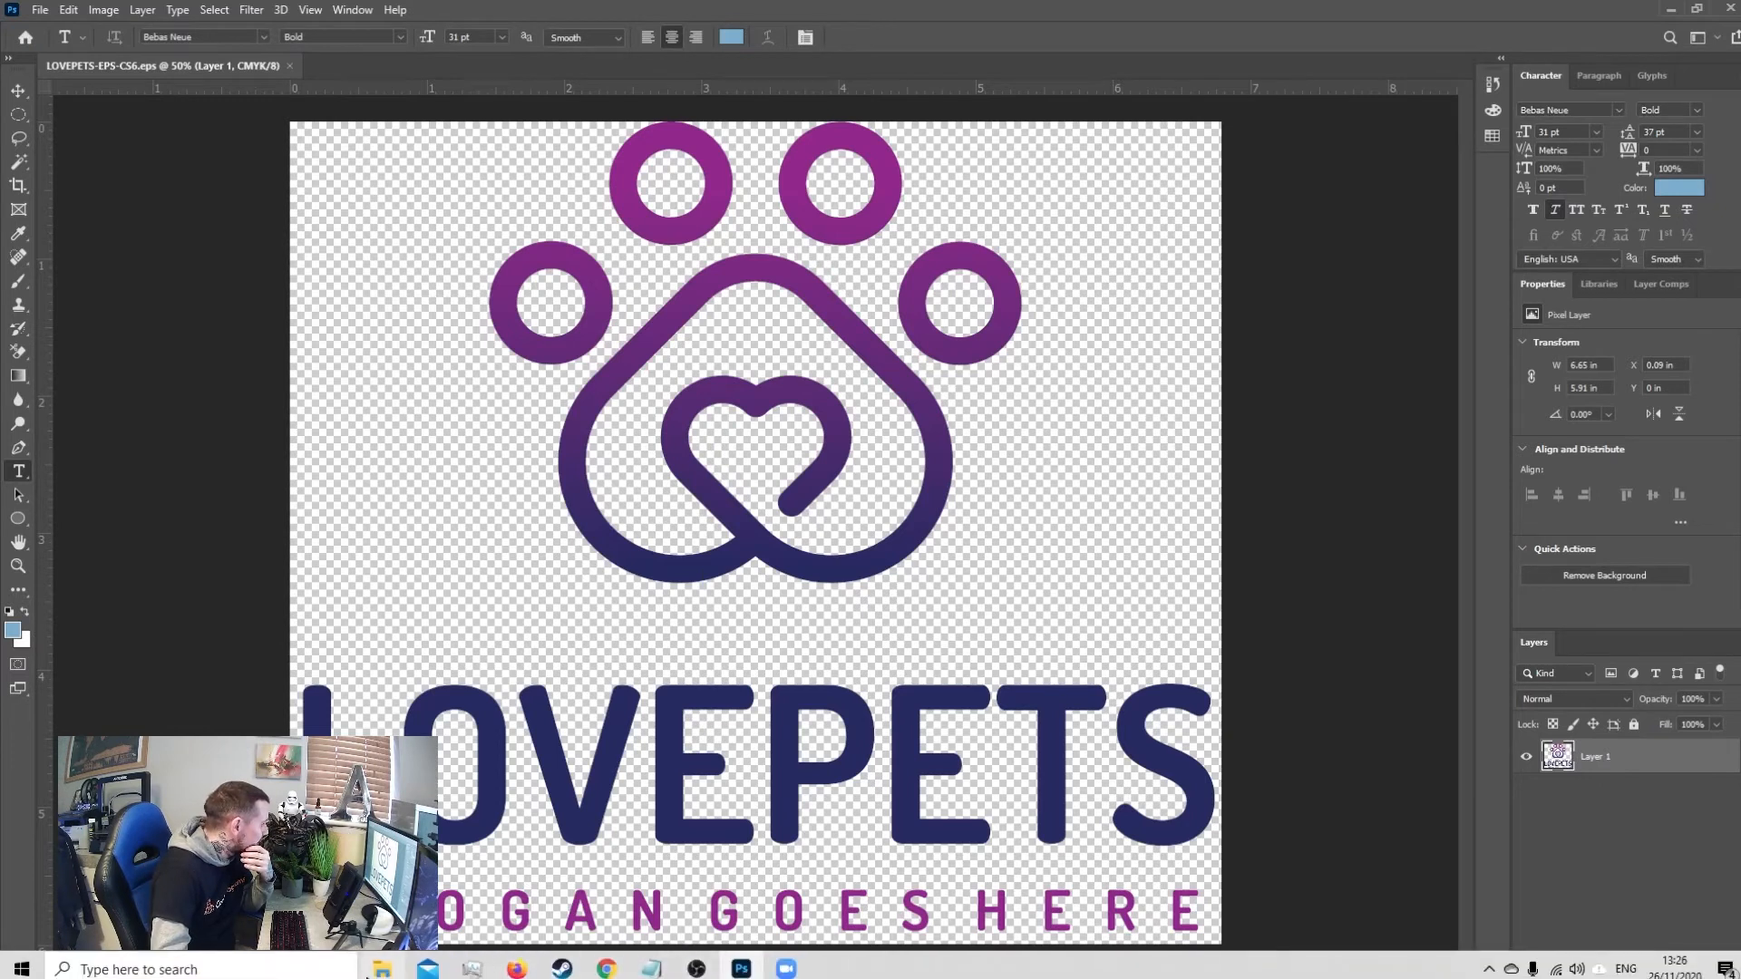
{"action": "left_click", "coordinate": [384, 969]}
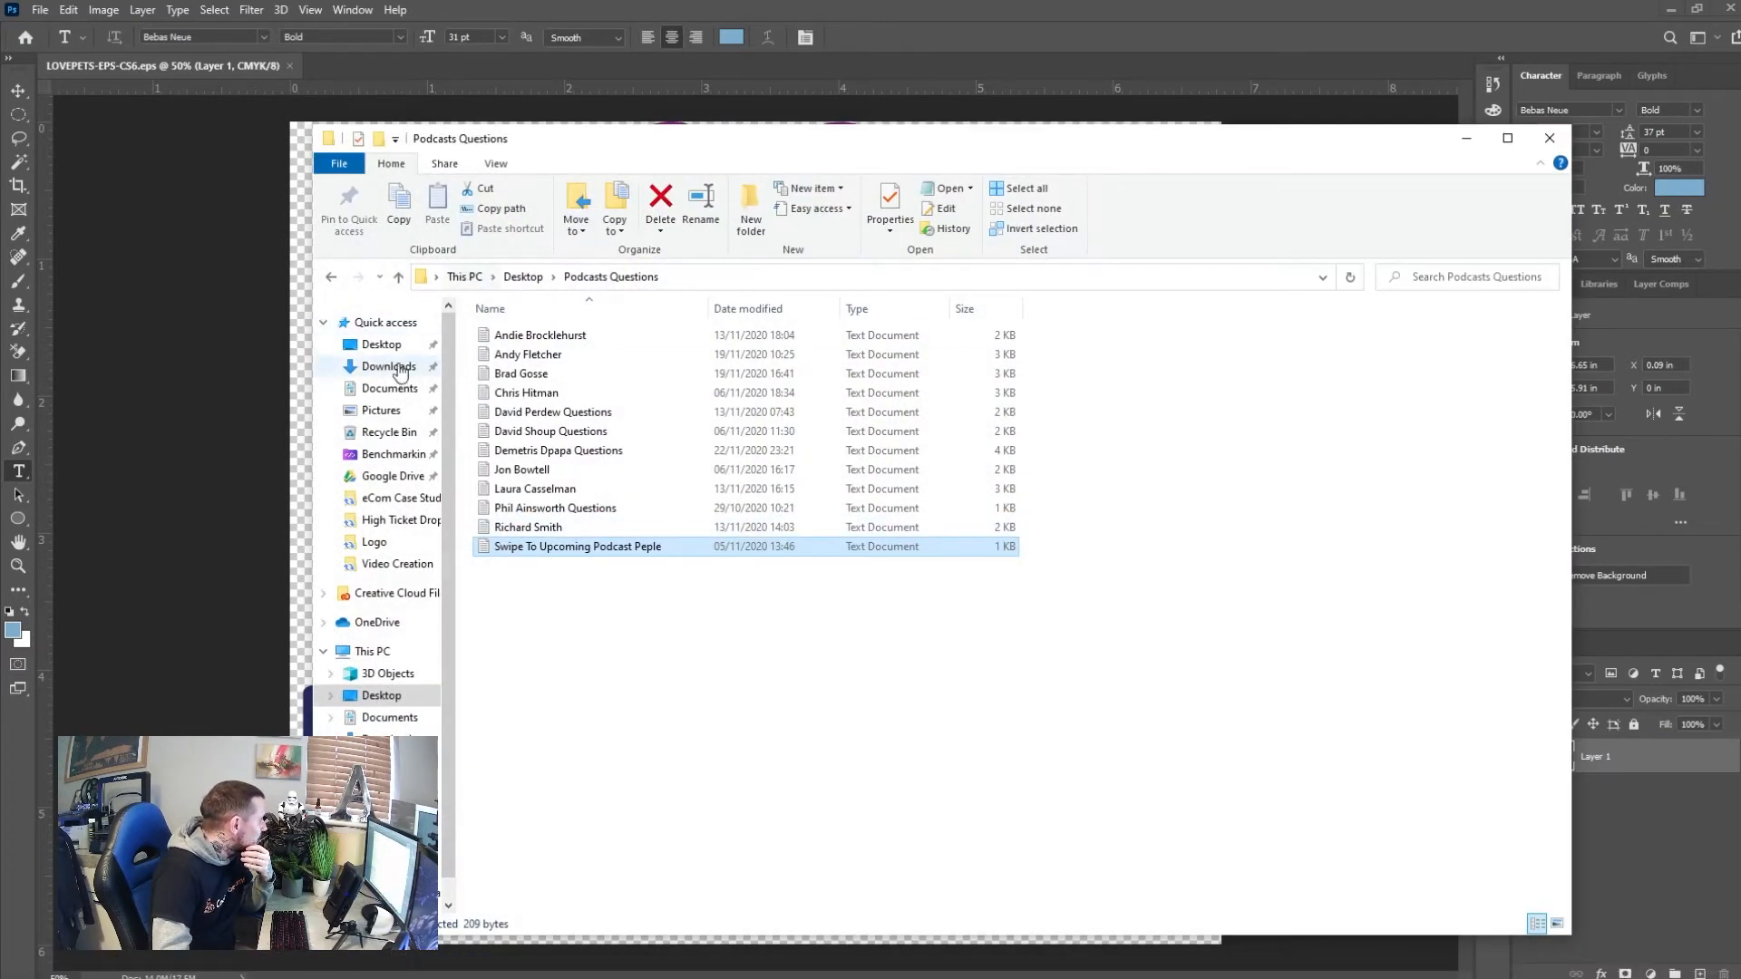
{"action": "left_click", "coordinate": [385, 346]}
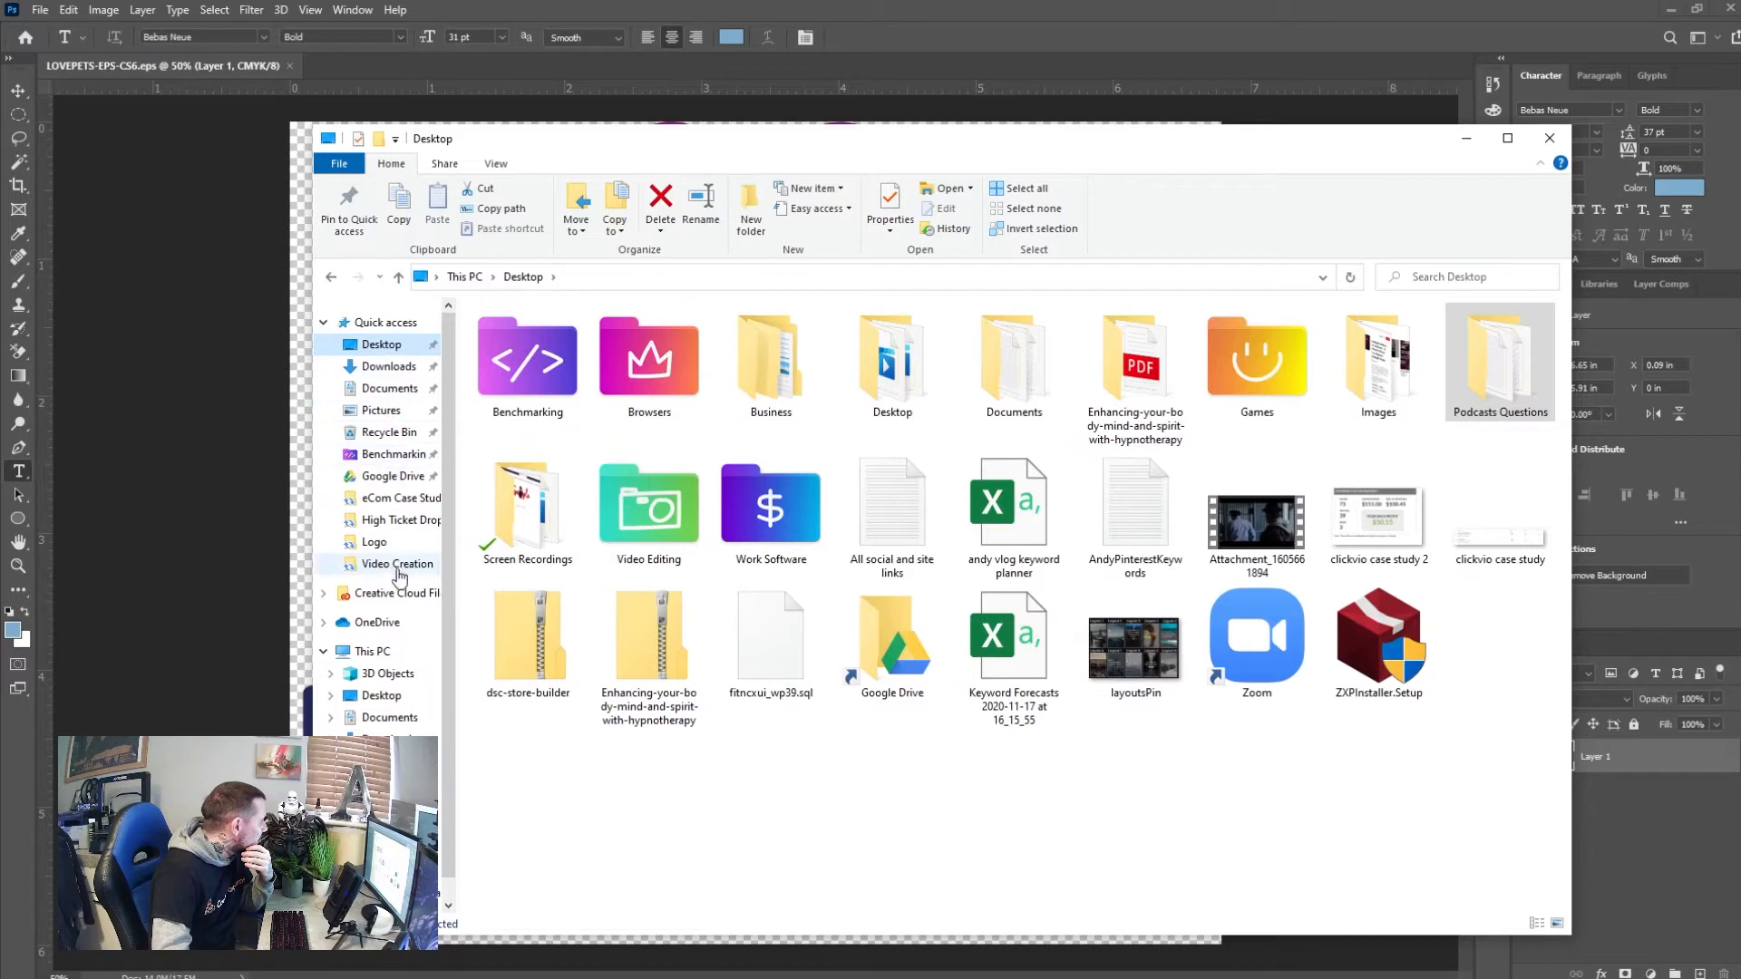
{"action": "left_click", "coordinate": [400, 502]}
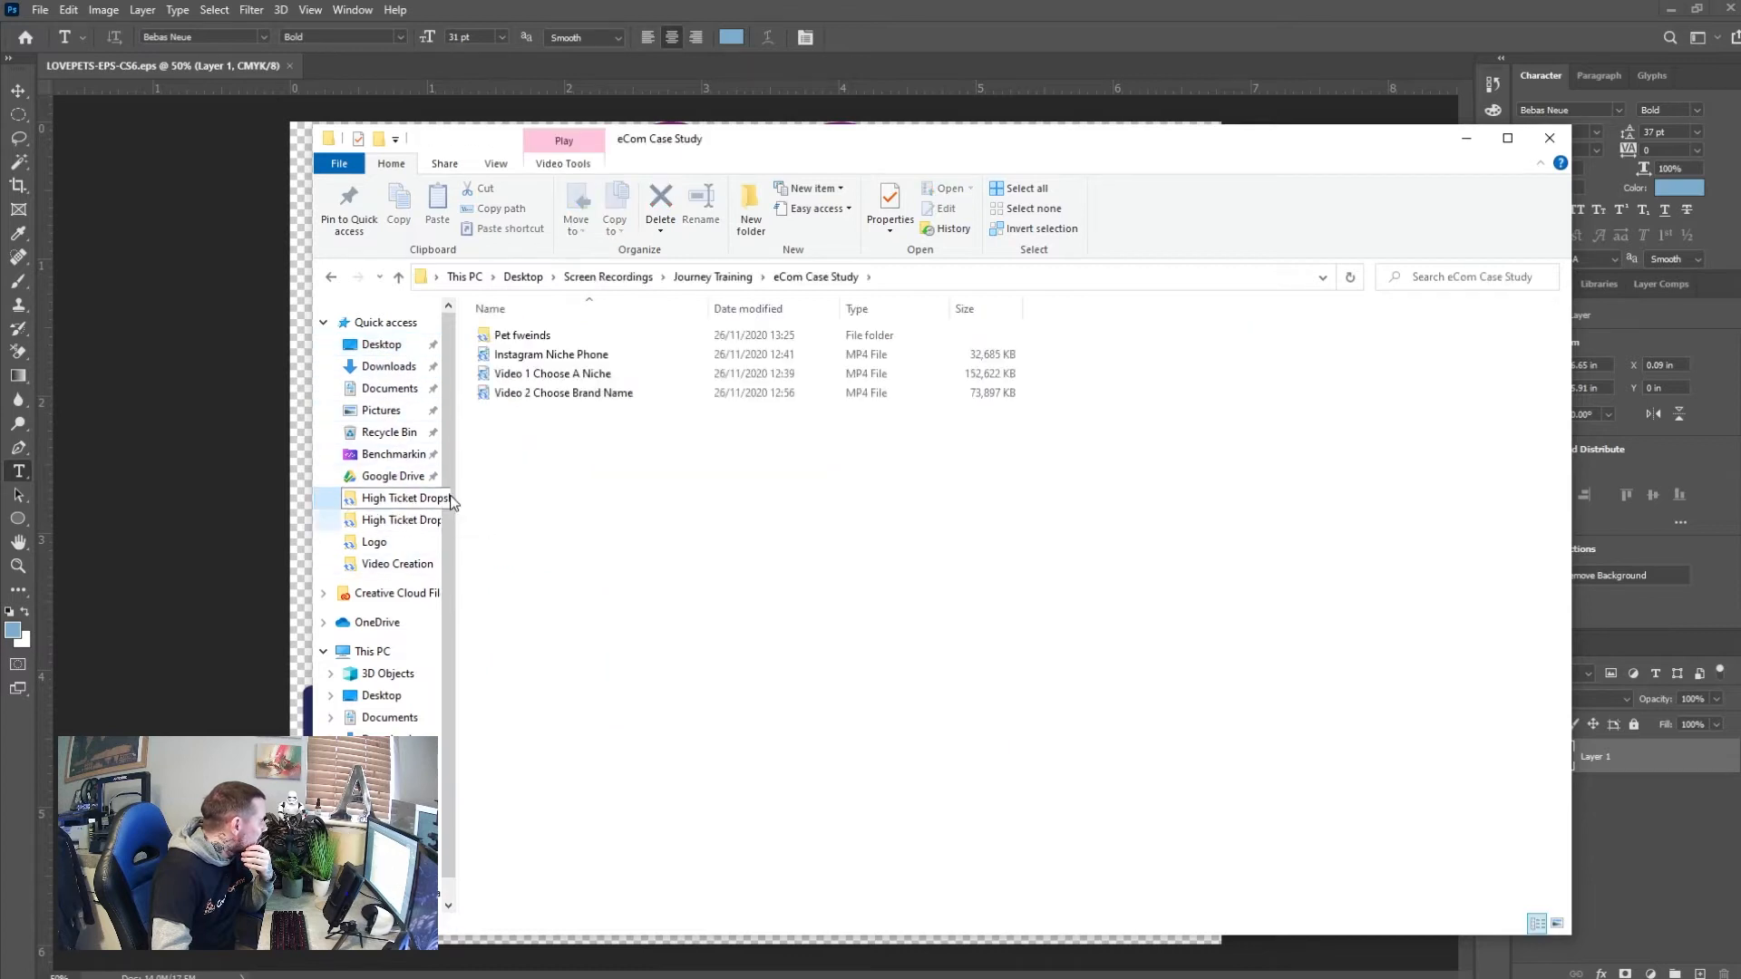
{"action": "left_click", "coordinate": [536, 337]}
{"action": "double_click", "coordinate": [536, 337]}
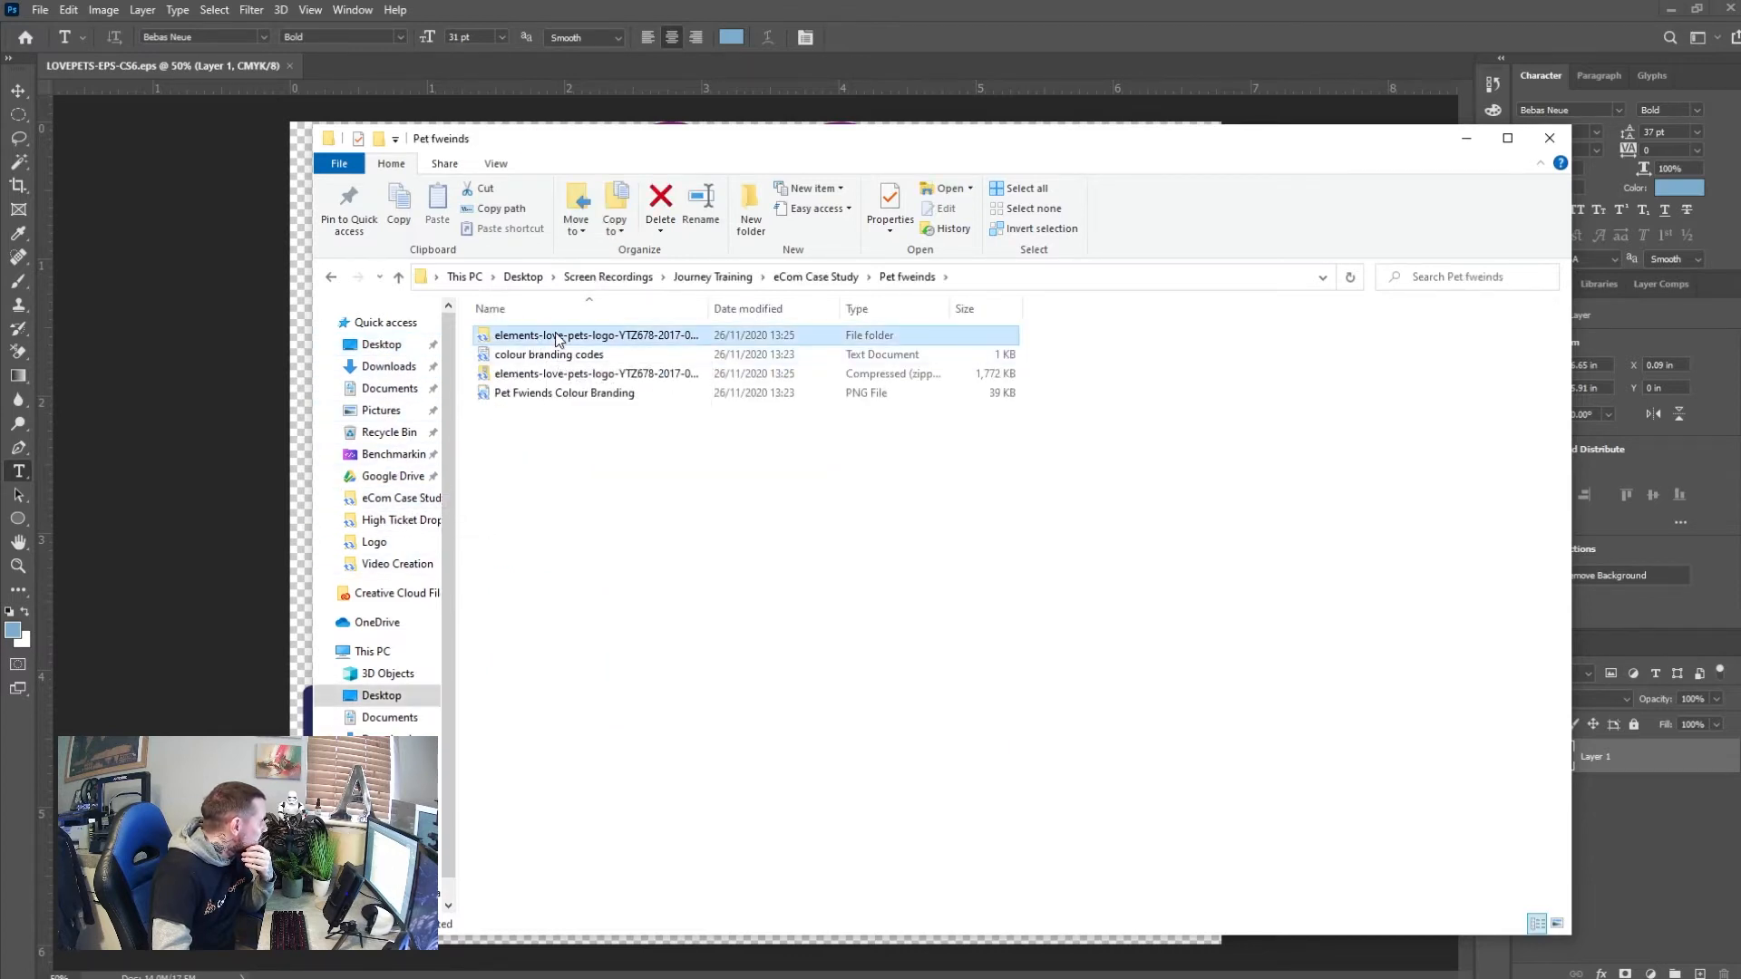
{"action": "double_click", "coordinate": [547, 337]}
{"action": "double_click", "coordinate": [556, 337]}
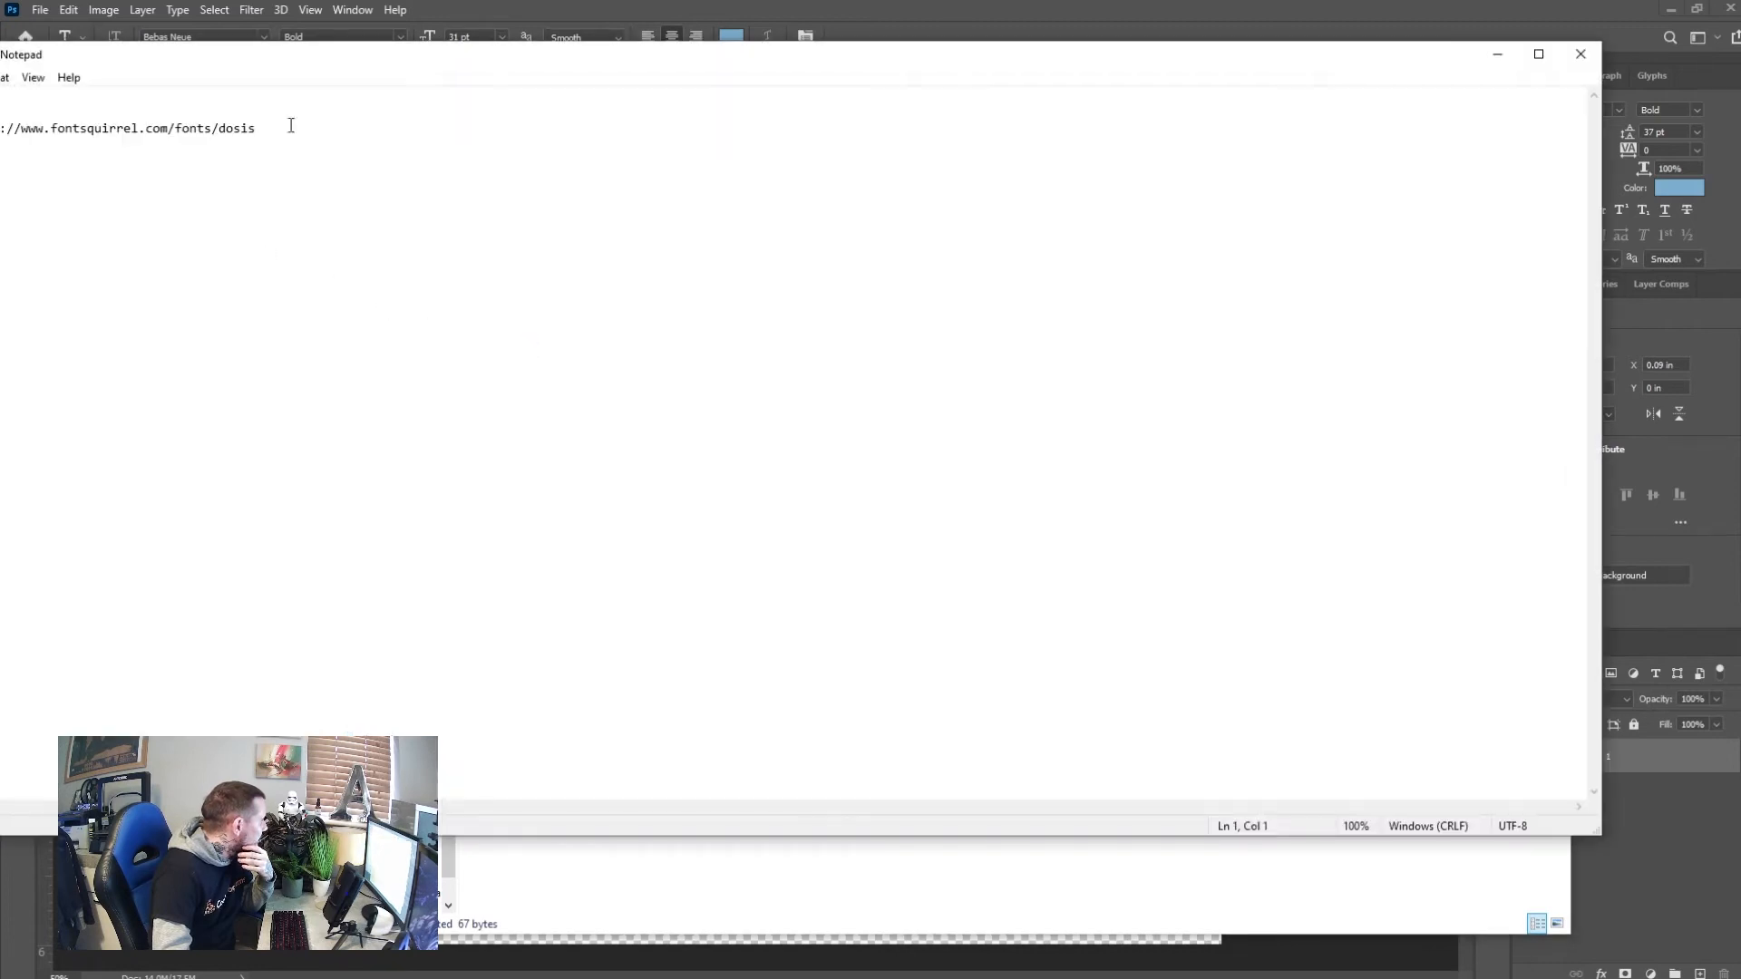
Bring the whole HELP FONT note into view and copy the Dosis font's web address from it
{"action": "left_click_drag", "start_coordinate": [361, 129], "coordinate": [172, 129]}
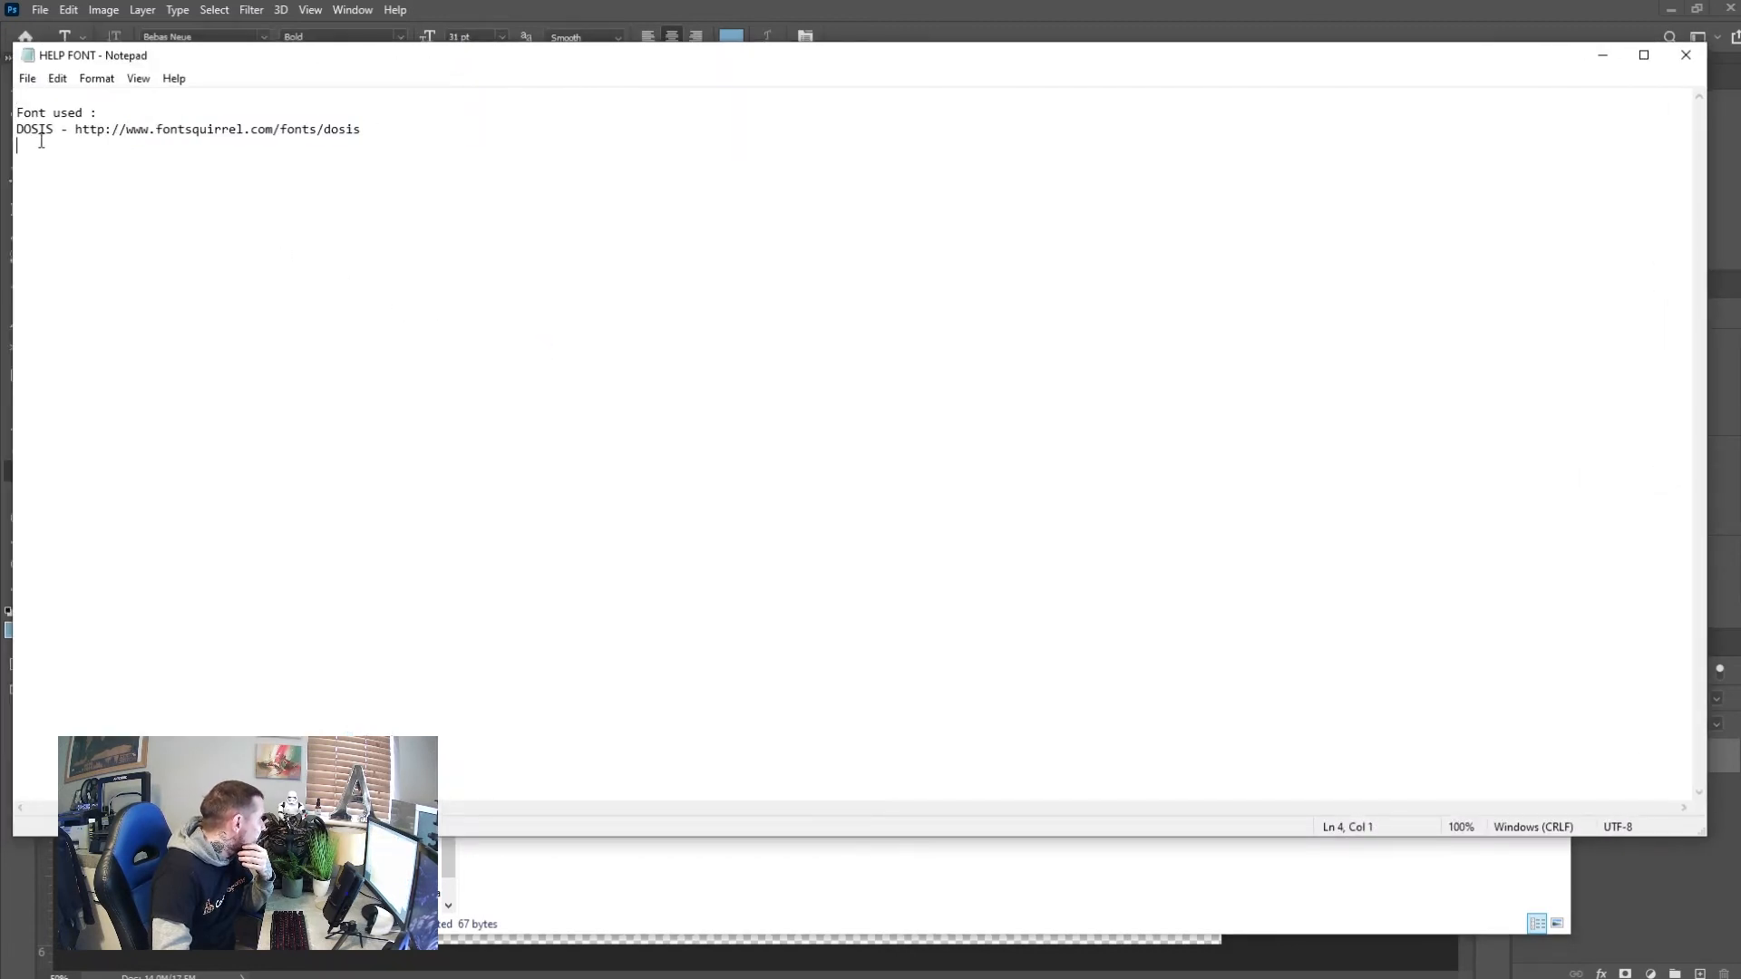
{"action": "left_click_drag", "start_coordinate": [360, 128], "coordinate": [80, 131]}
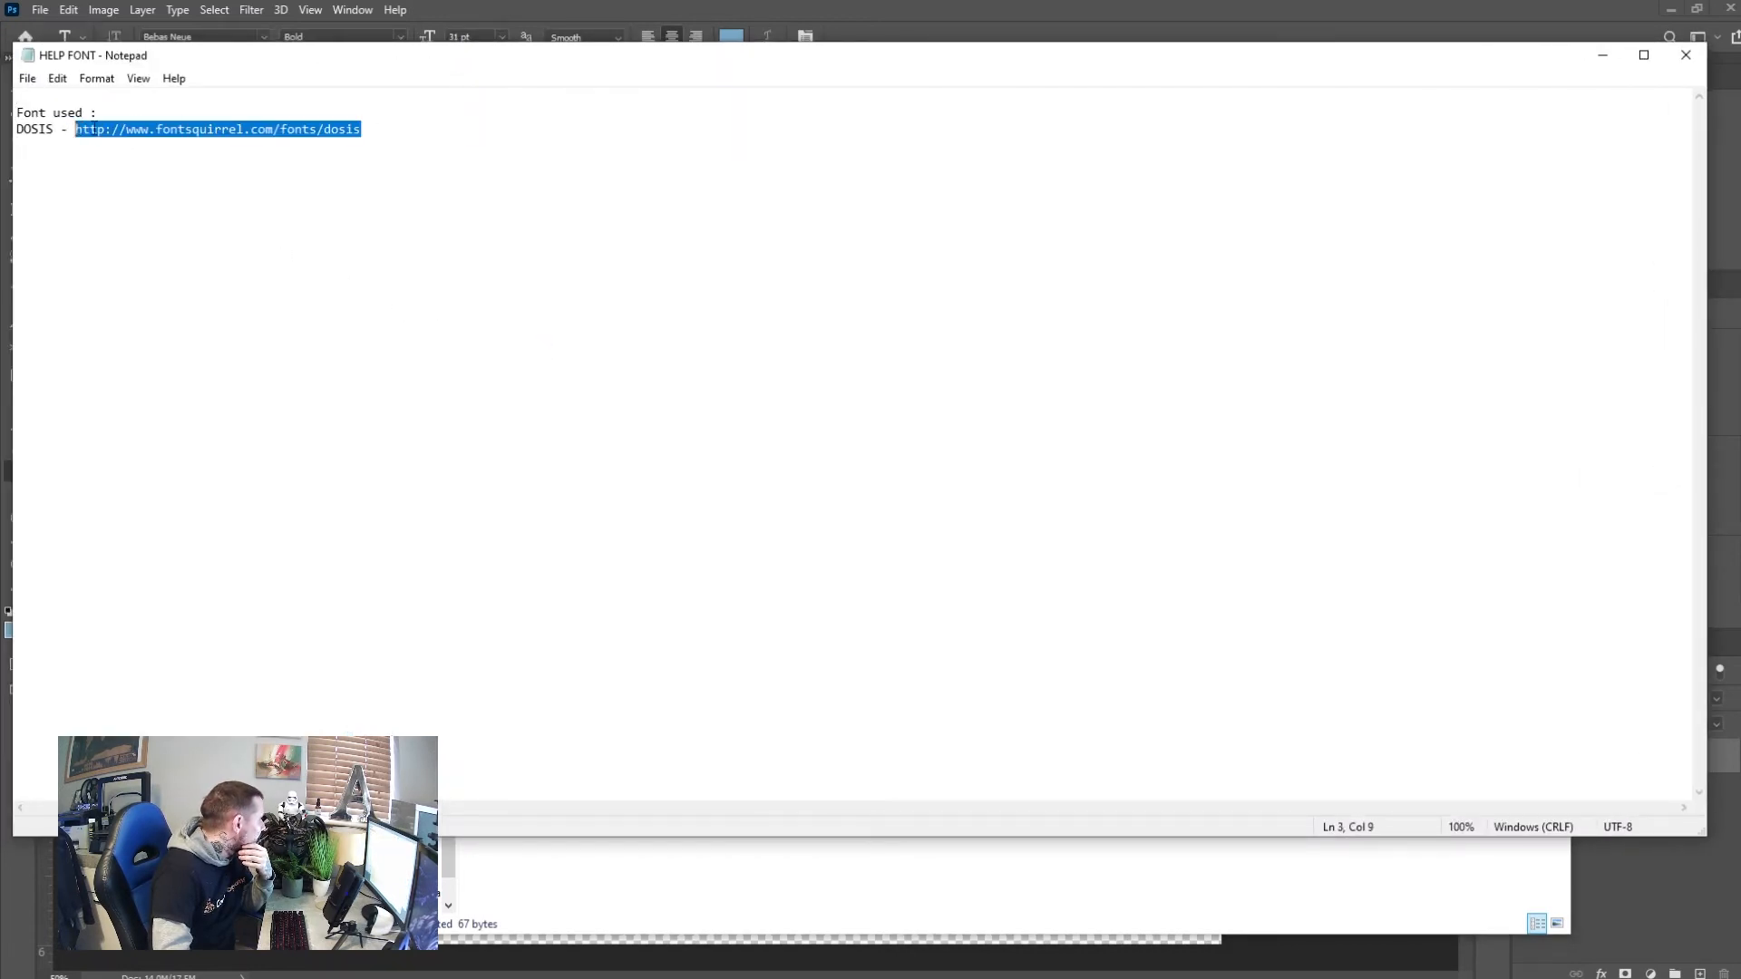
{"action": "right_click", "coordinate": [91, 129]}
{"action": "left_click", "coordinate": [157, 188]}
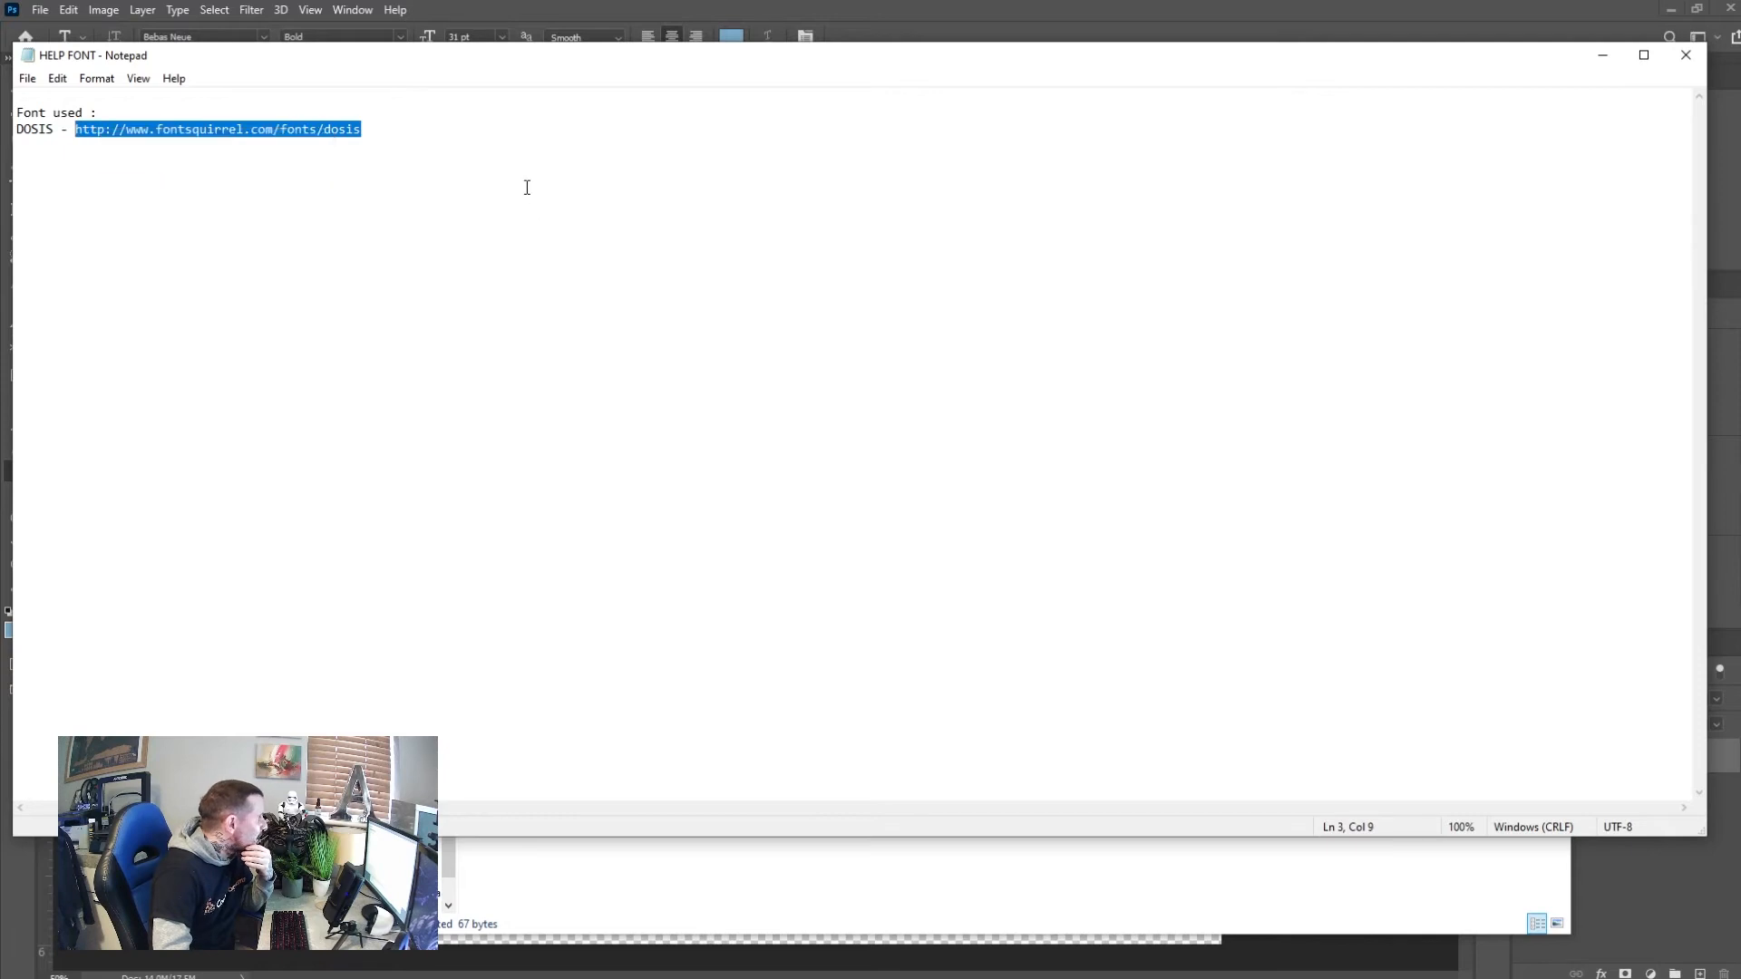
Switch to Firefox, load the copied fontsquirrel.com/fonts/dosis address in a new tab and accept the privacy choices
{"action": "mouse_move", "coordinate": [913, 970]}
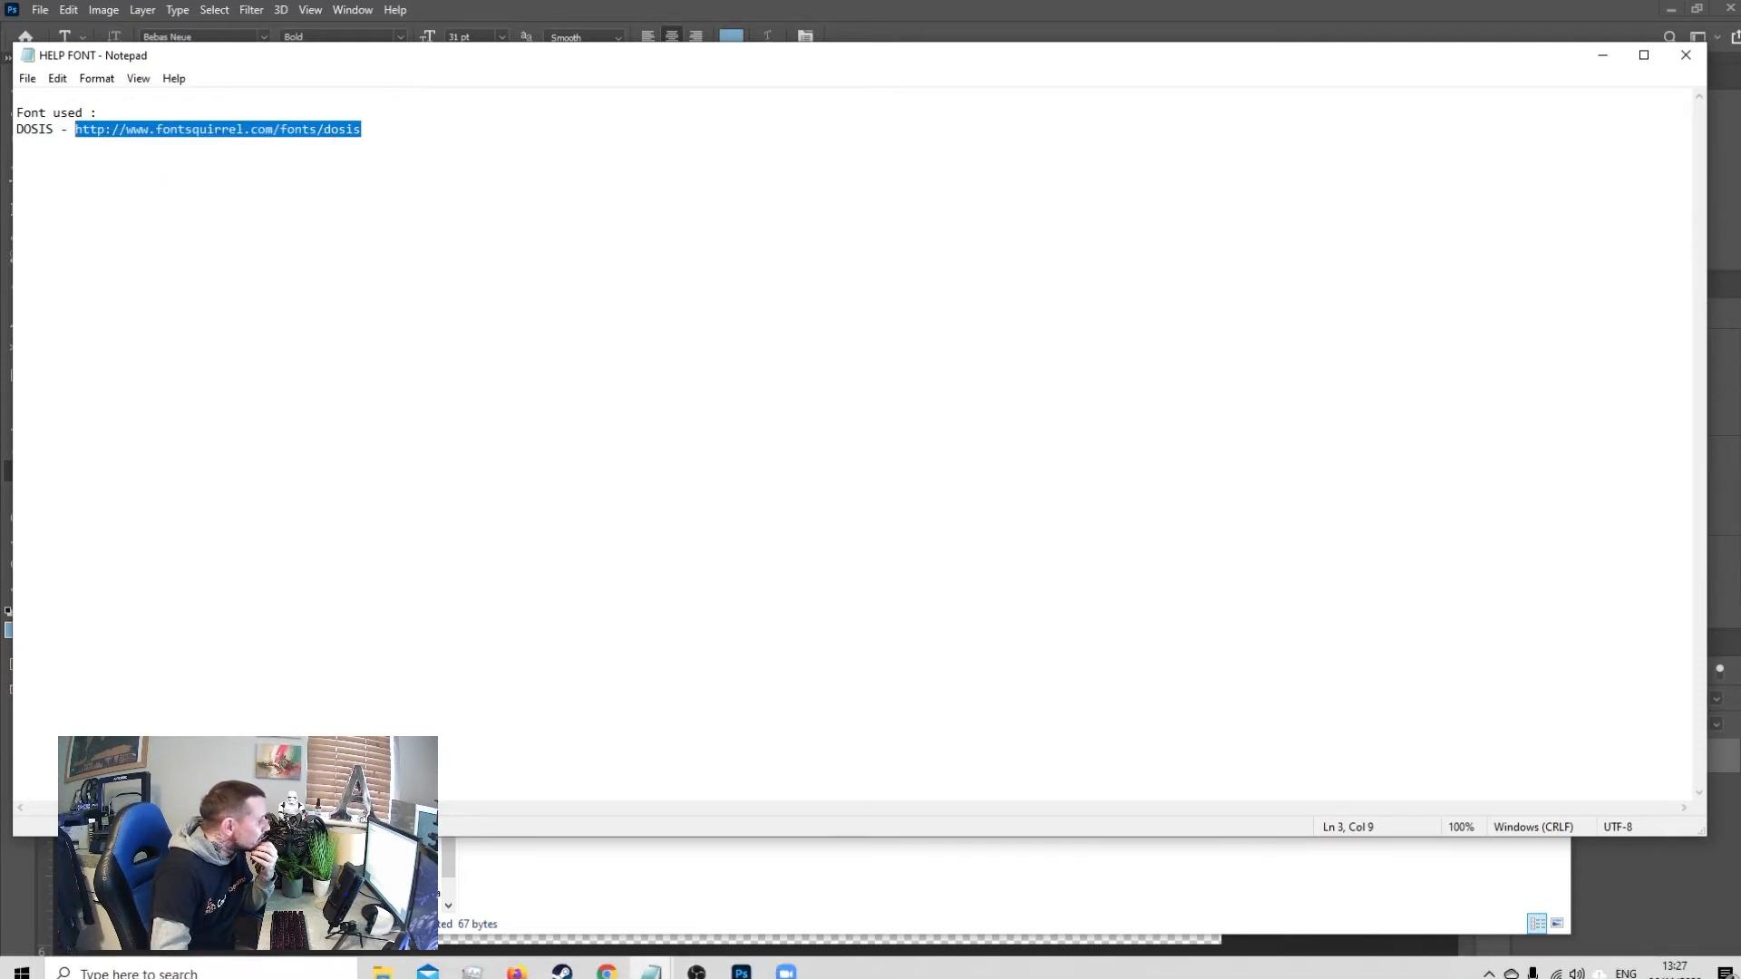
{"action": "left_click", "coordinate": [513, 970]}
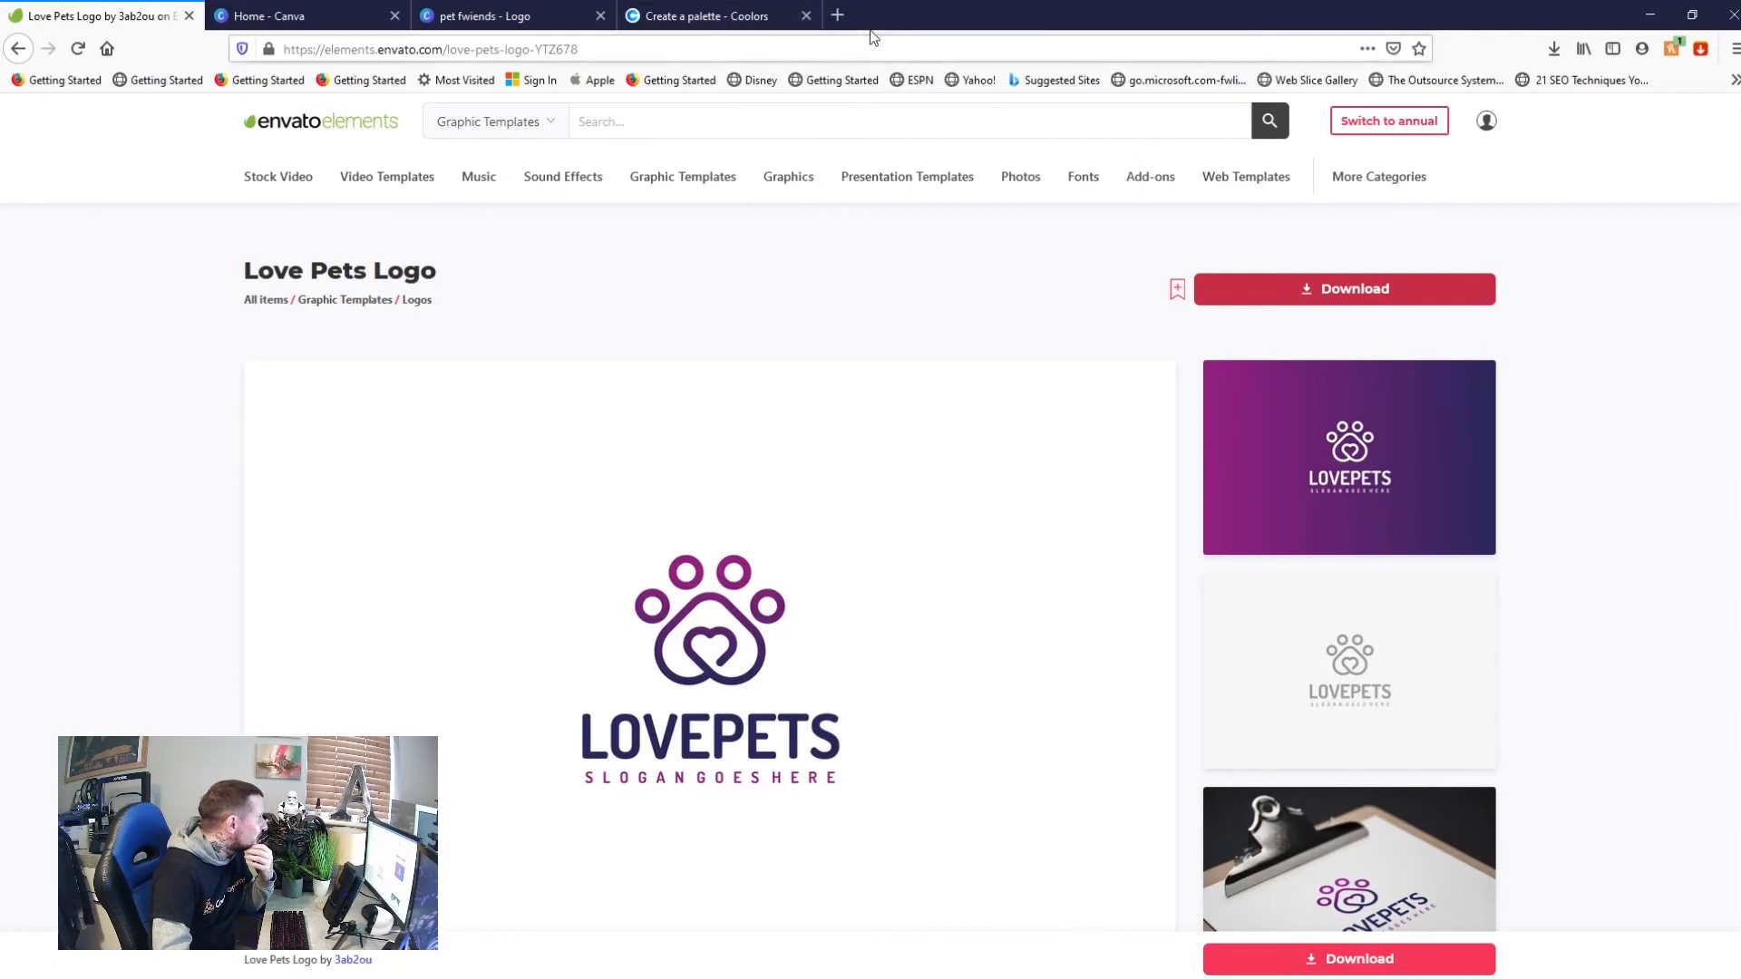
{"action": "left_click", "coordinate": [835, 15]}
{"action": "right_click", "coordinate": [829, 49]}
{"action": "left_click", "coordinate": [880, 125]}
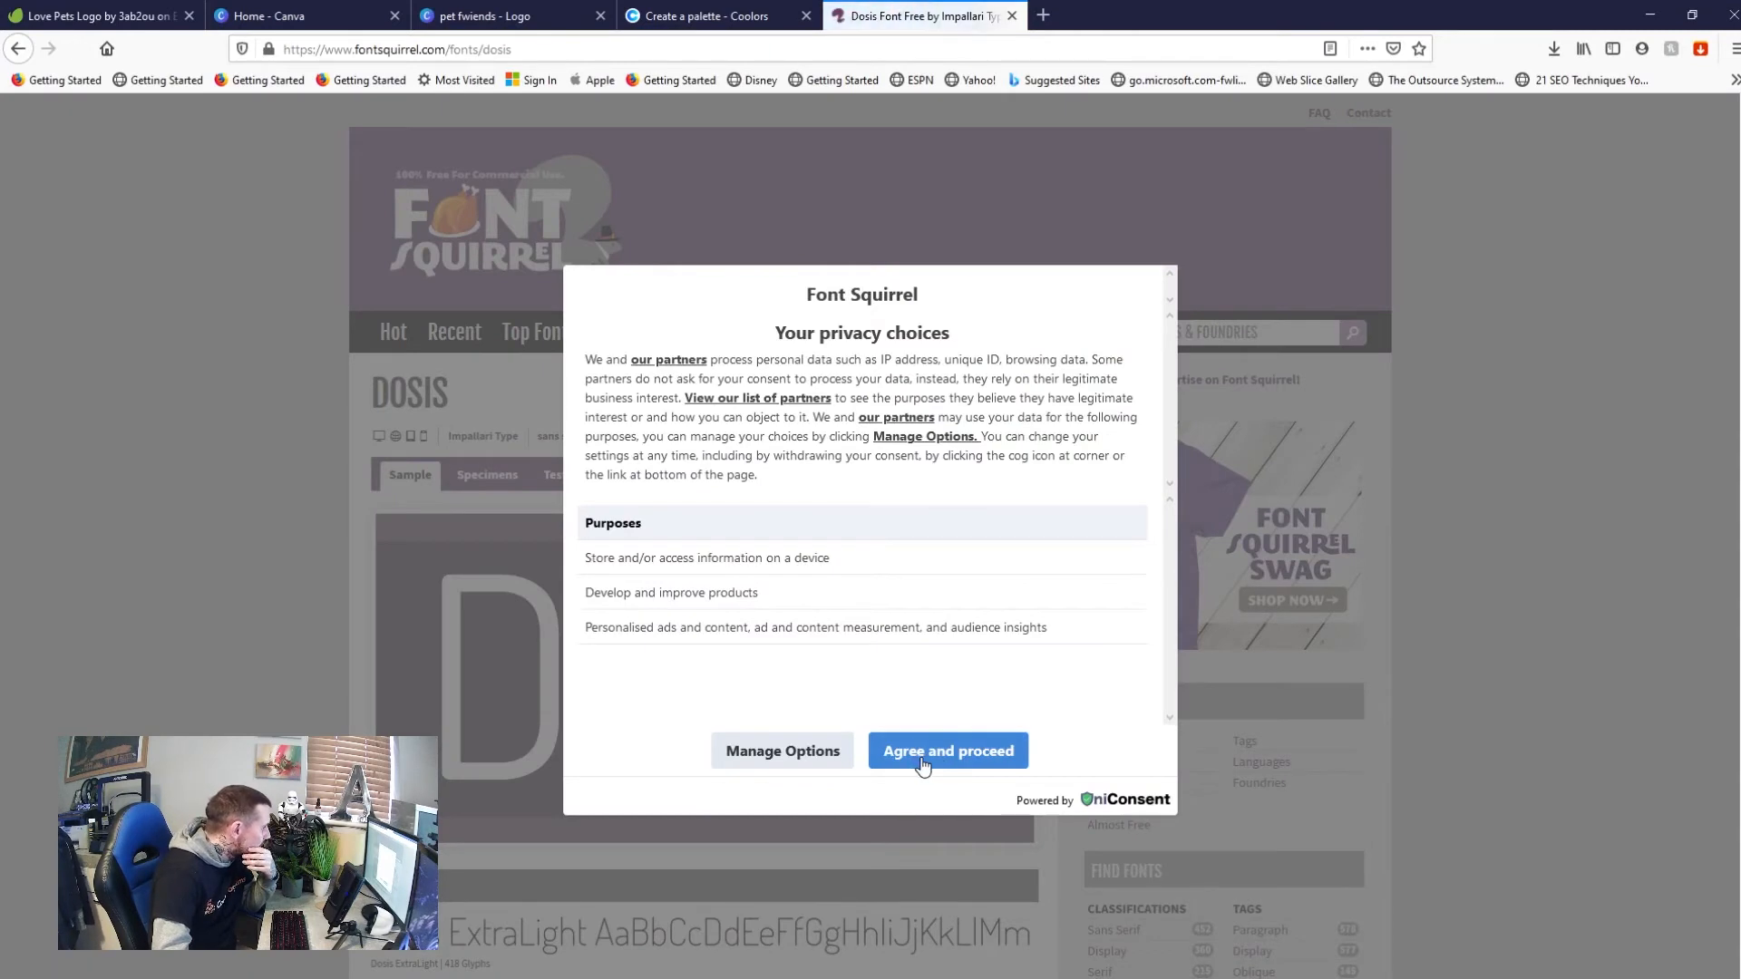
{"action": "left_click", "coordinate": [924, 762]}
Look over the Dosis font samples, download the OTF version and save dosis.zip in the Pet fweinds folder
{"action": "scroll", "coordinate": [567, 517], "scroll_direction": "down", "scroll_amount": 3}
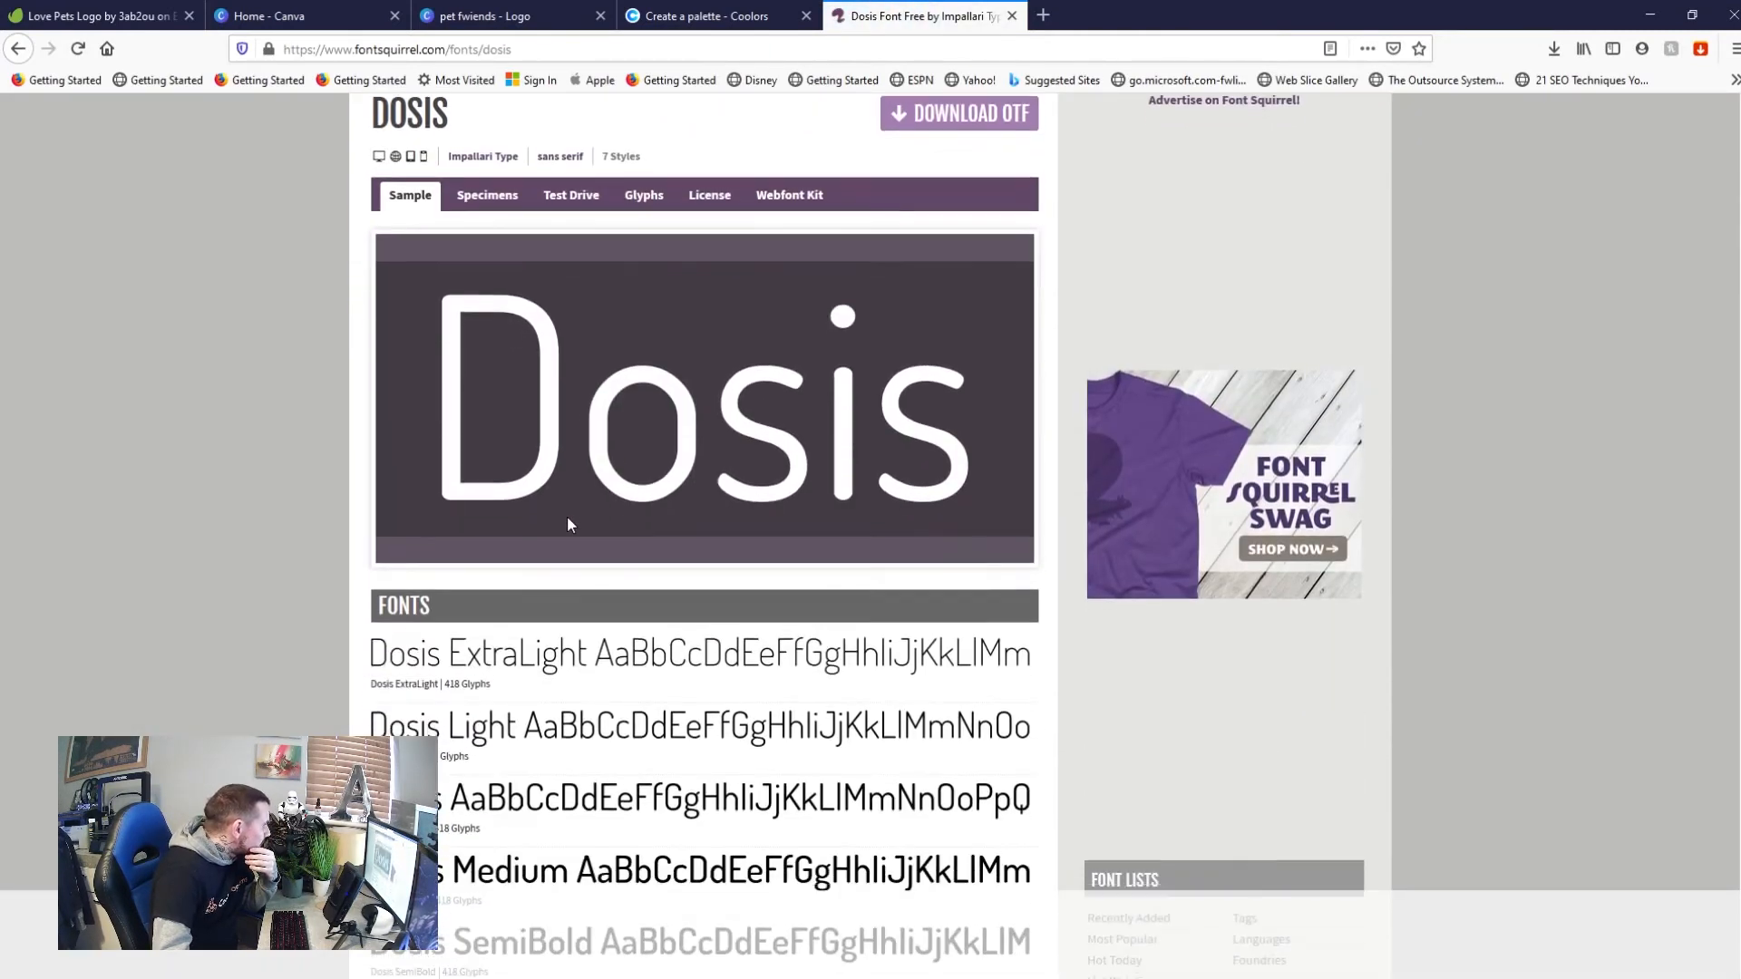
{"action": "scroll", "coordinate": [951, 469], "scroll_direction": "up", "scroll_amount": 3}
{"action": "left_click", "coordinate": [959, 393]}
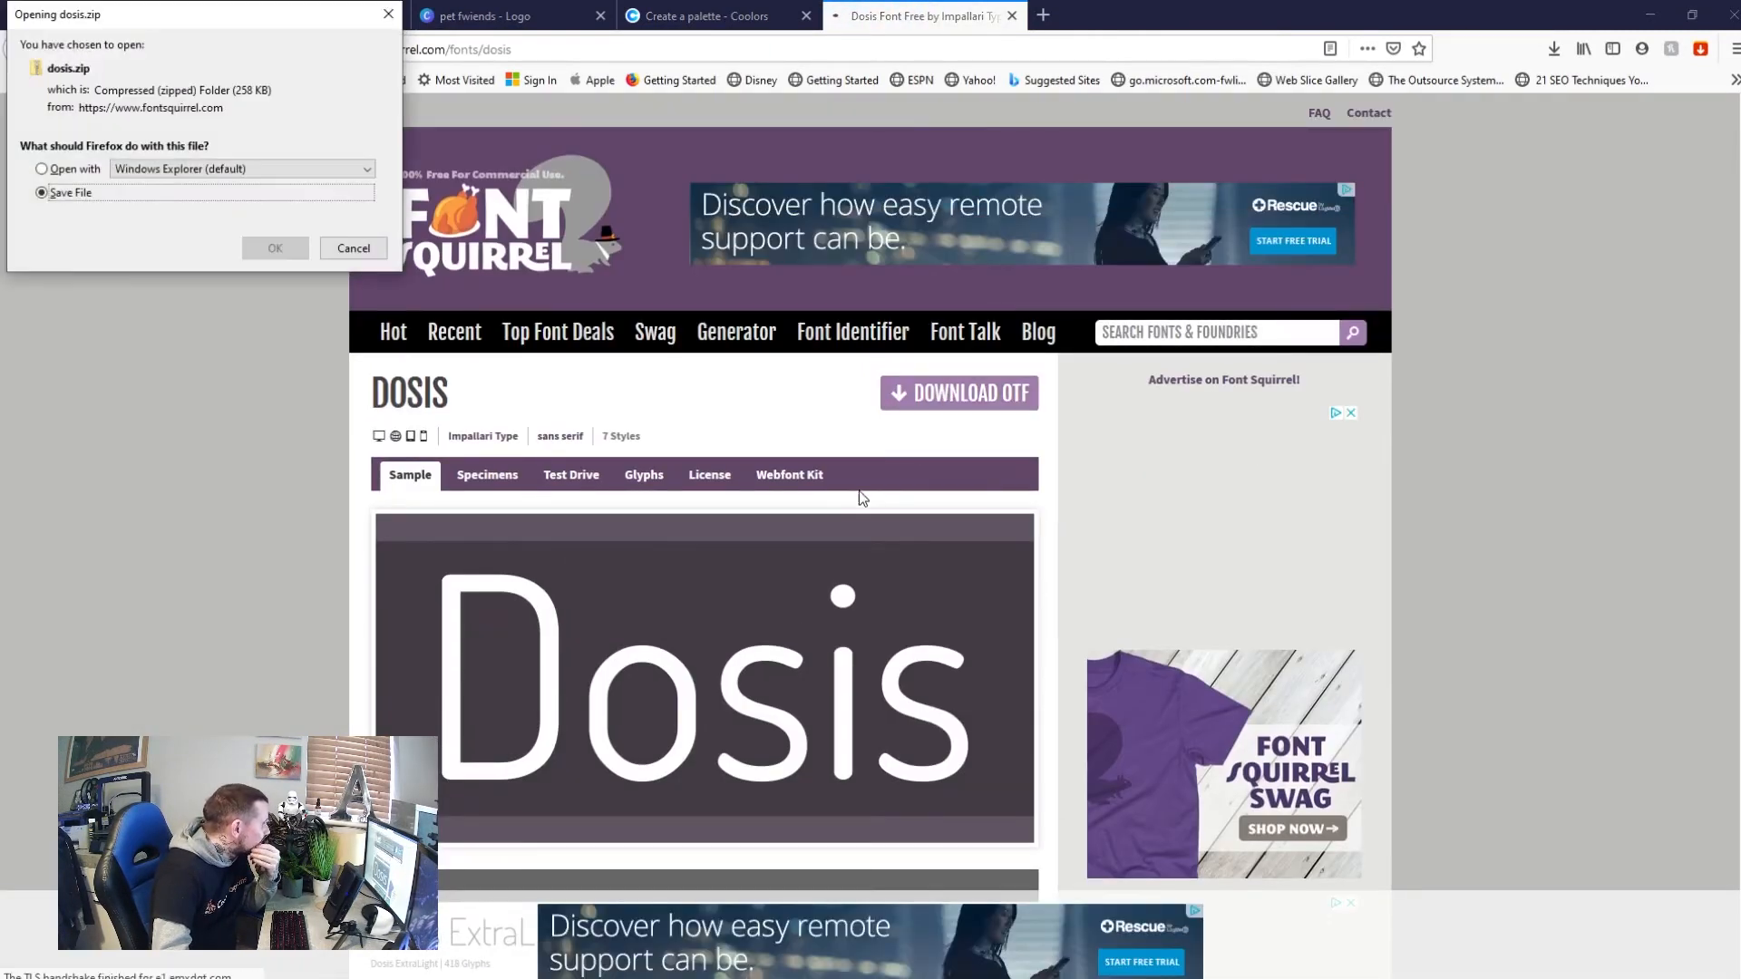
{"action": "left_click", "coordinate": [268, 247]}
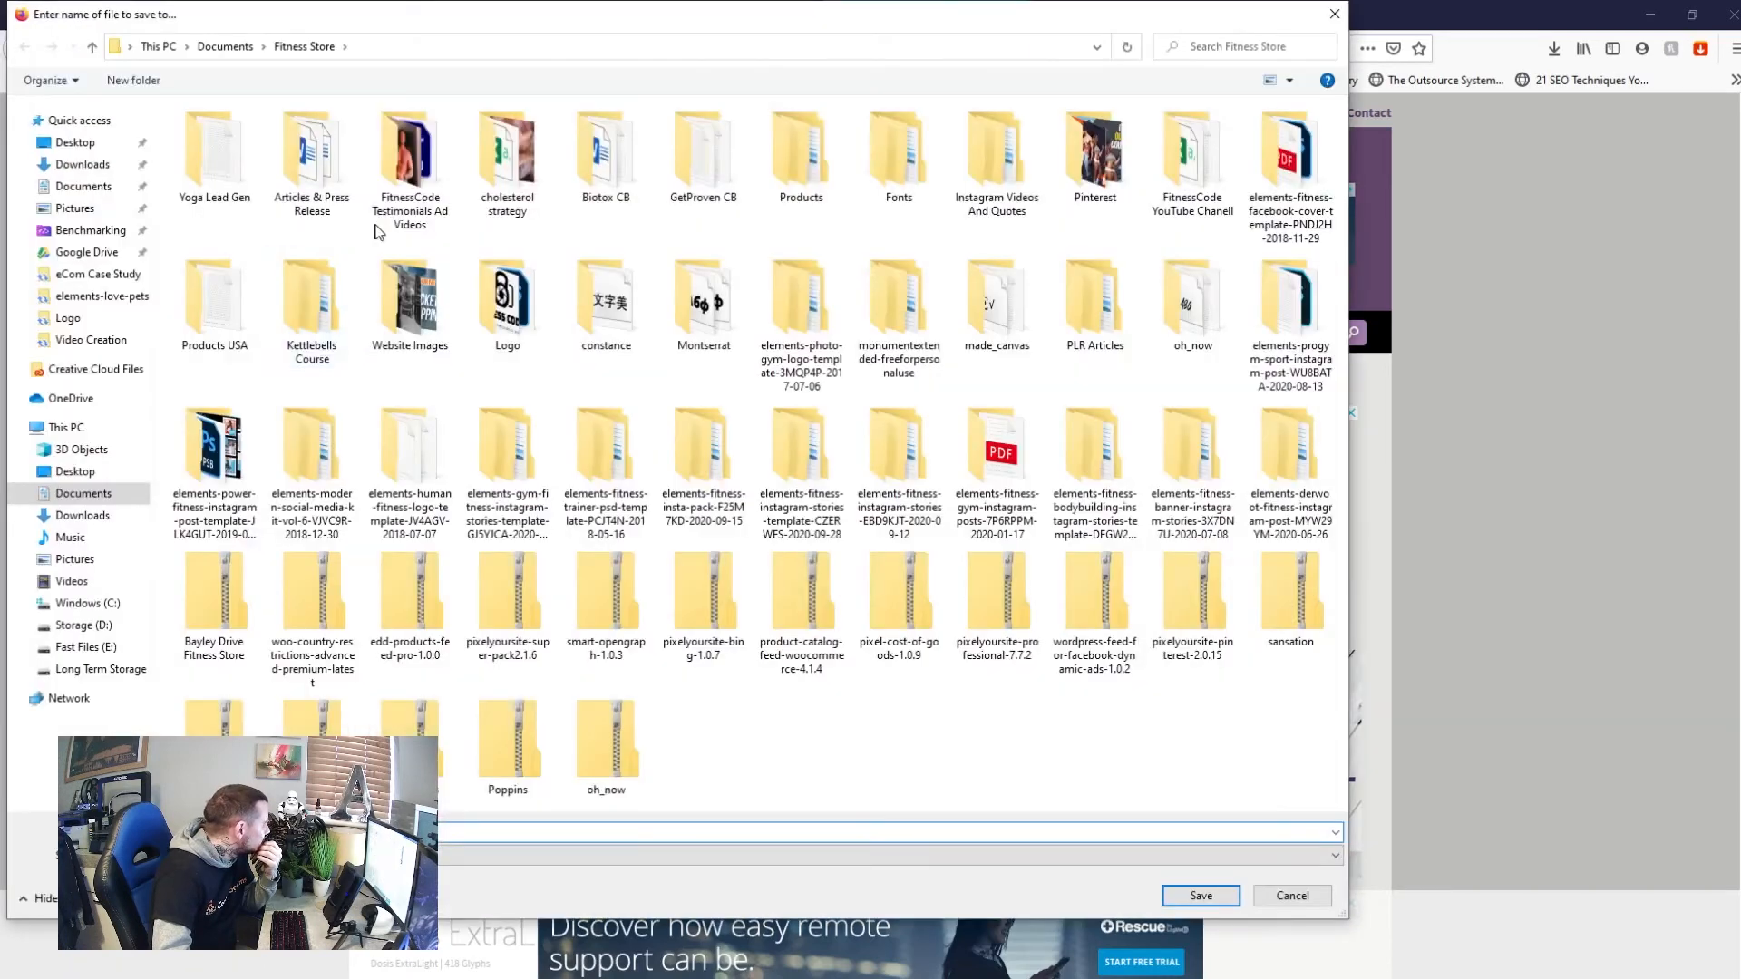
{"action": "left_click", "coordinate": [117, 274]}
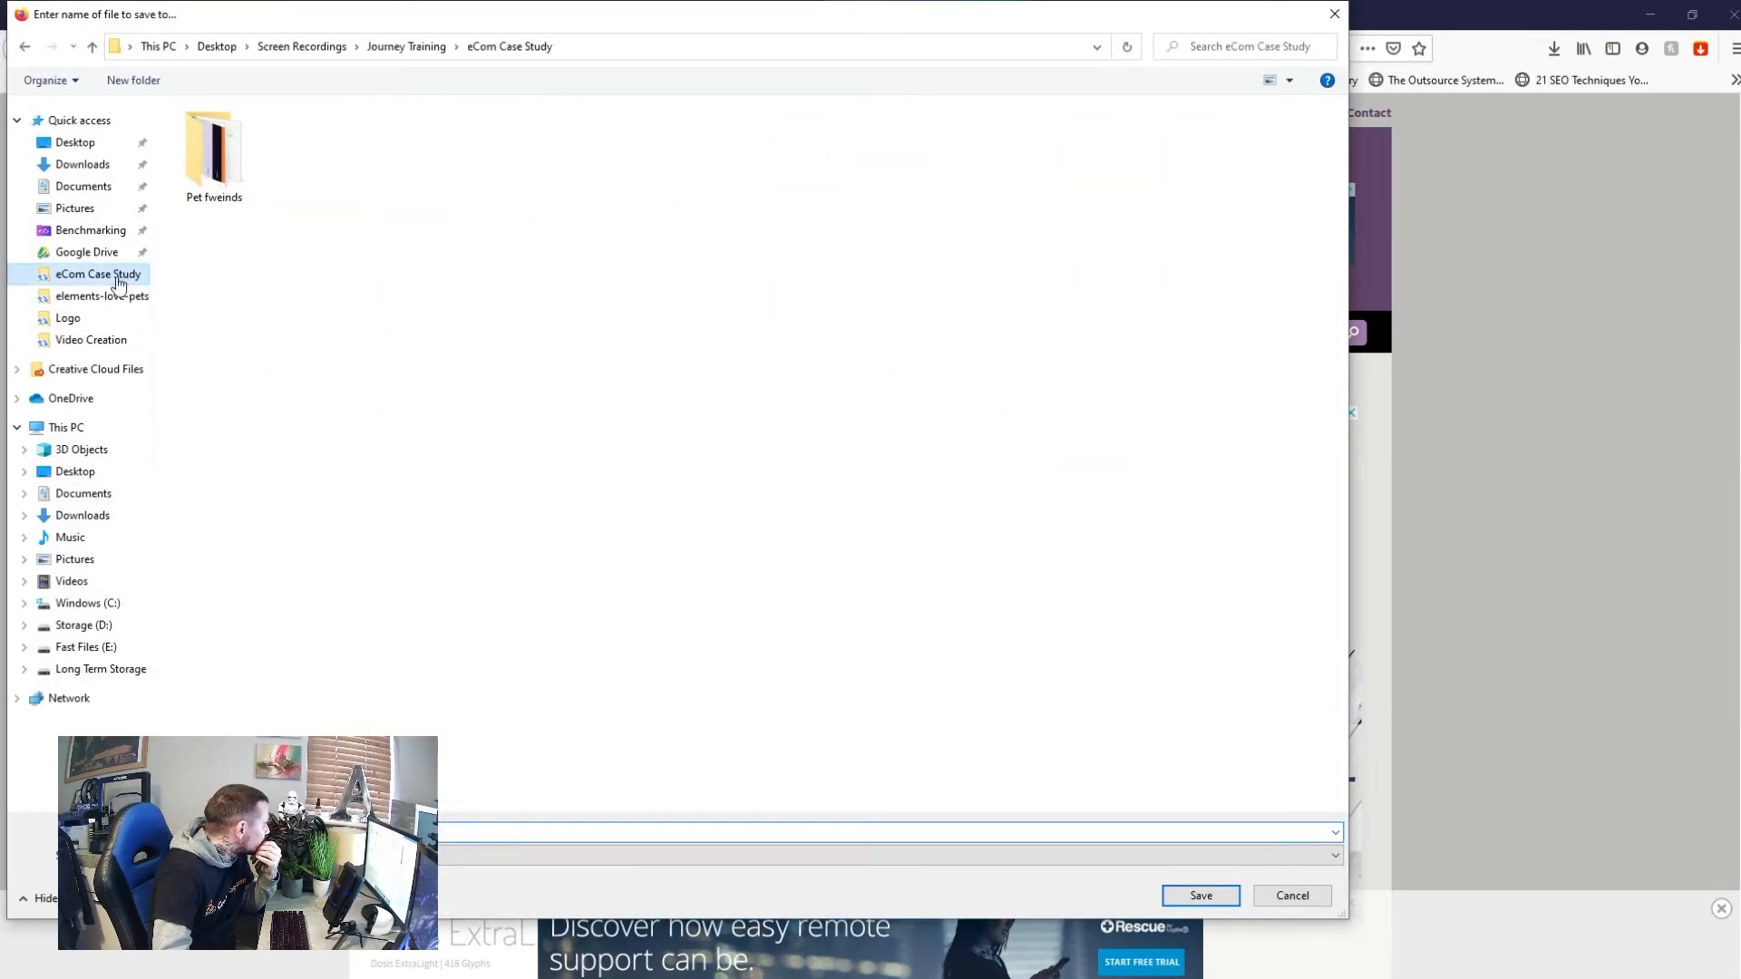
{"action": "double_click", "coordinate": [232, 186]}
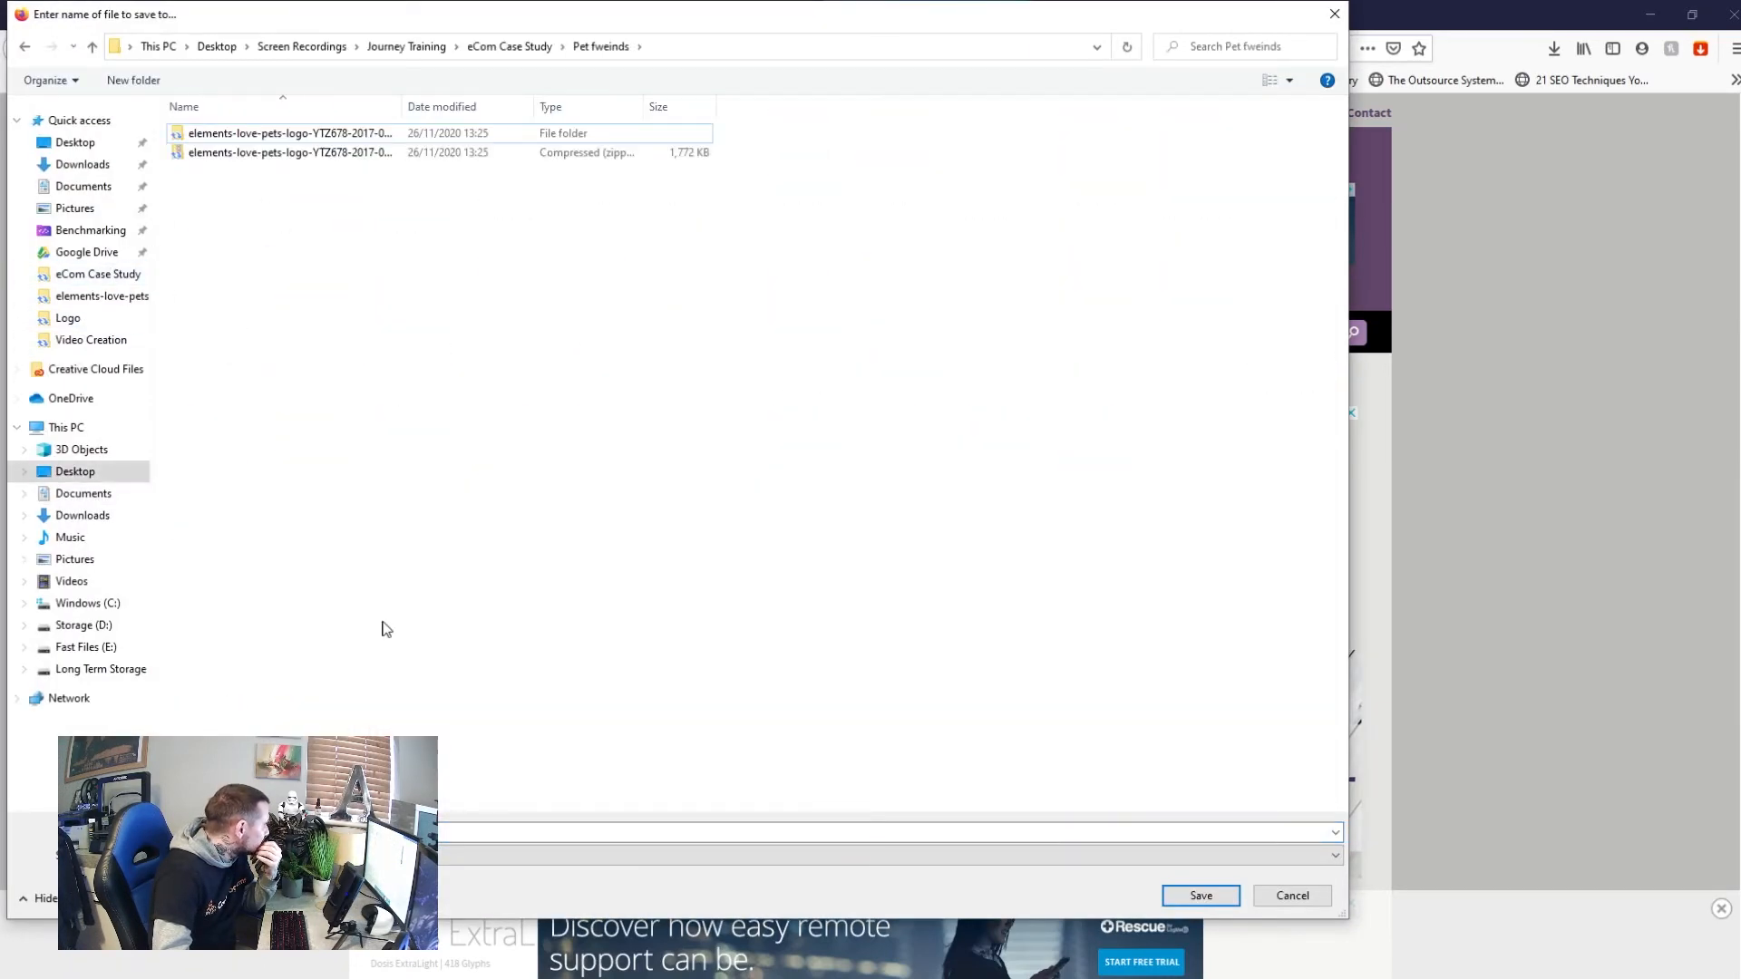
{"action": "left_click", "coordinate": [1176, 894]}
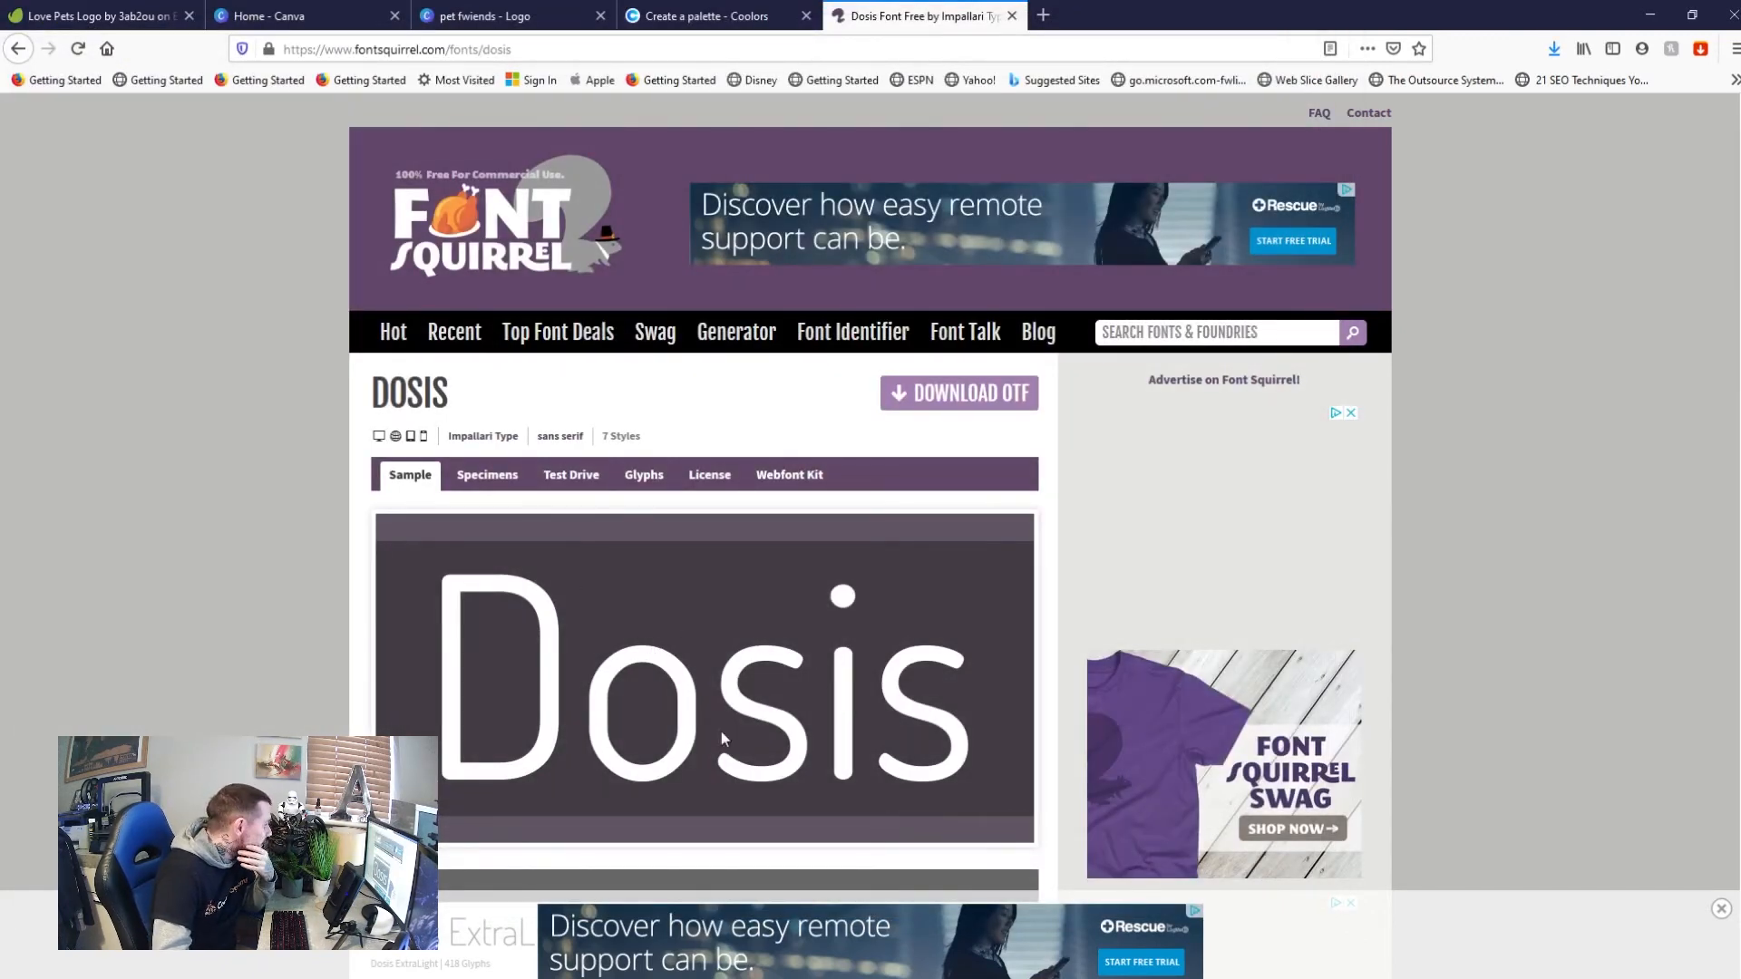
Show the downloaded dosis.zip in its folder and extract it to a dosis folder inside Pet fweinds
{"action": "left_click", "coordinate": [1555, 50]}
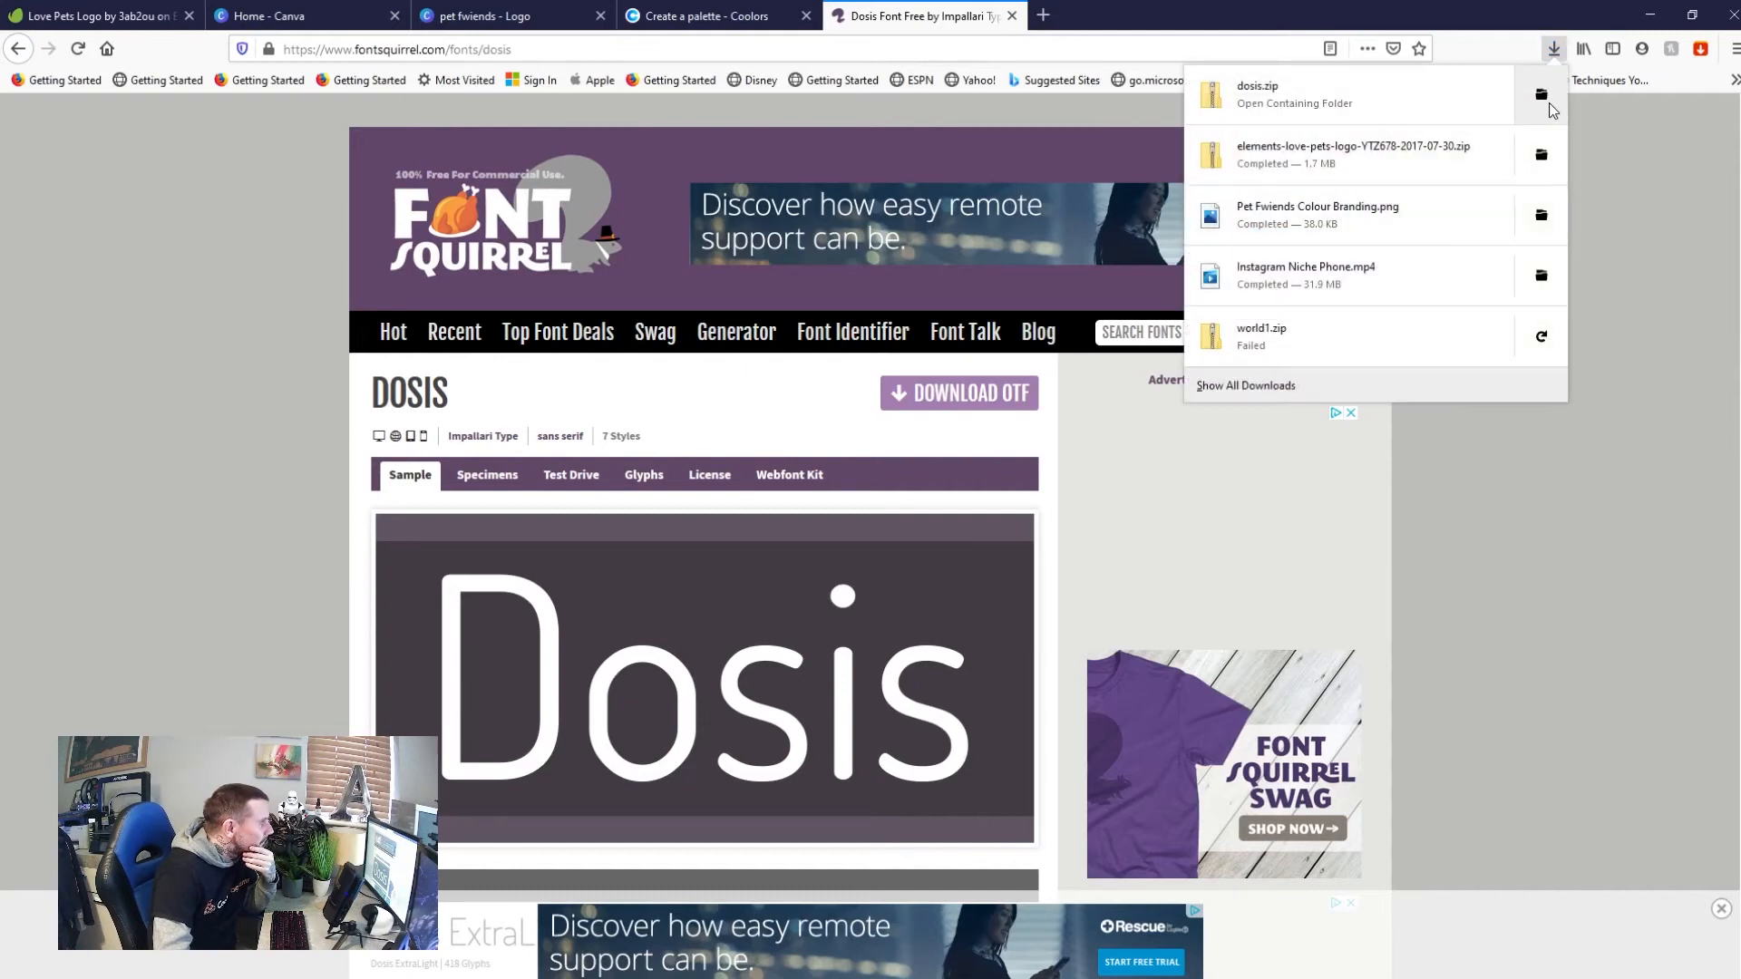
{"action": "left_click", "coordinate": [1552, 99]}
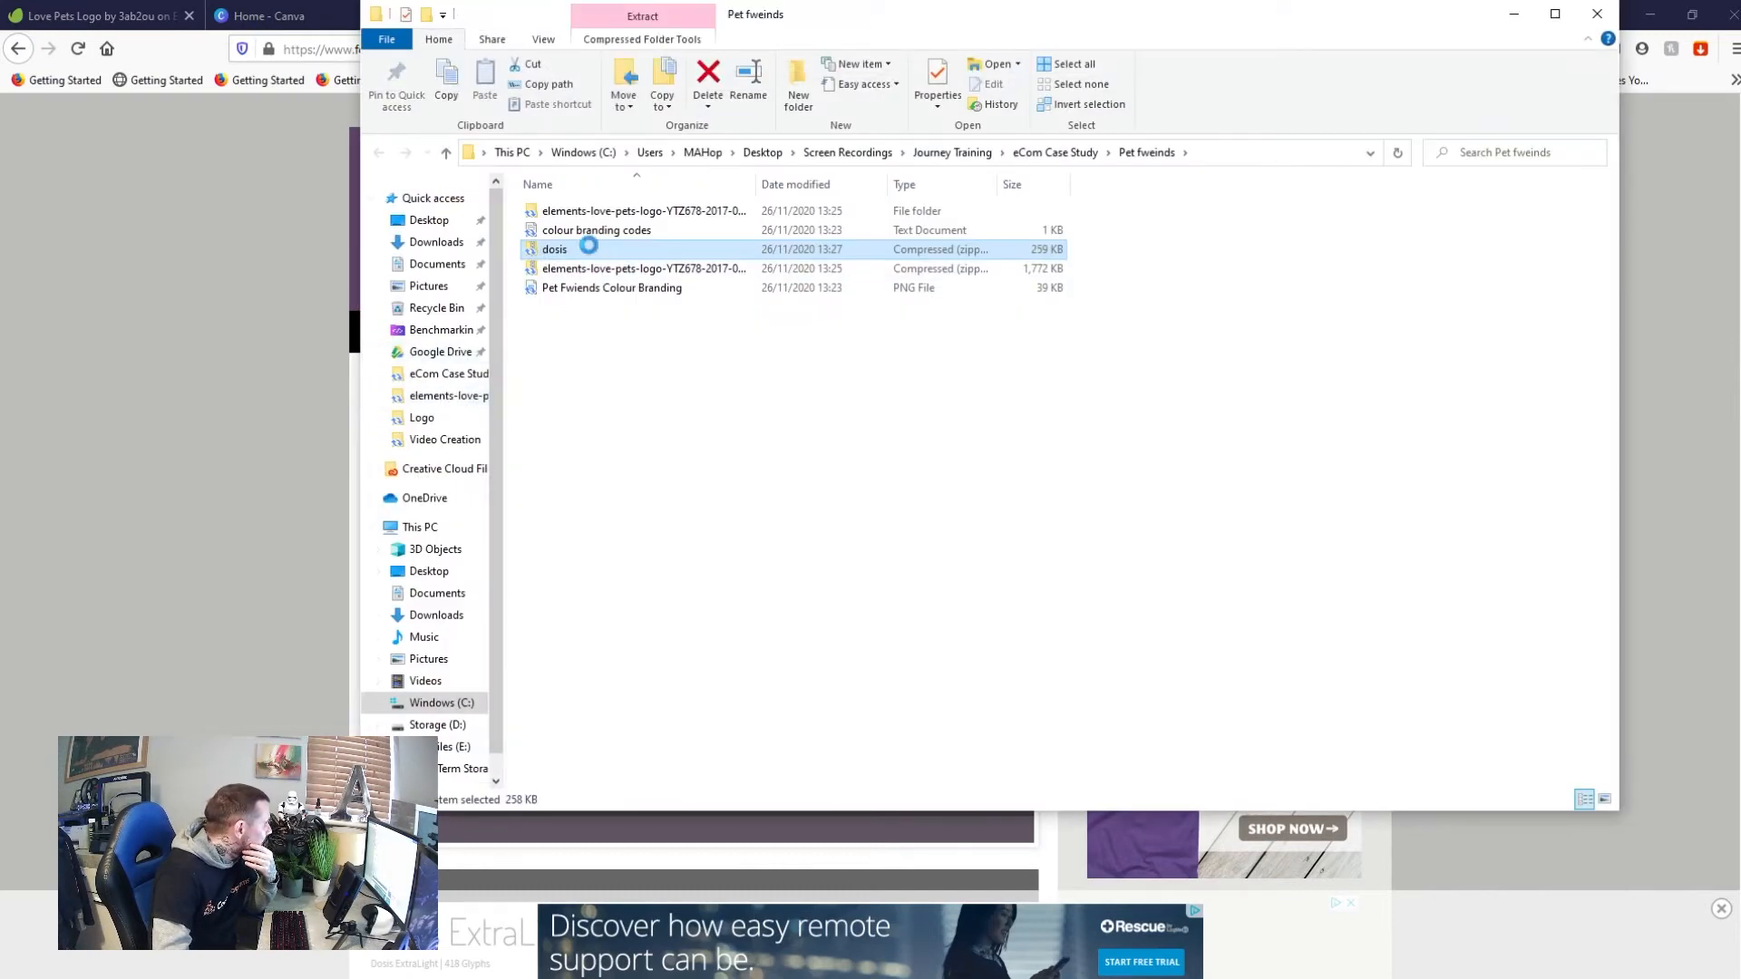
{"action": "right_click", "coordinate": [589, 248]}
{"action": "left_click", "coordinate": [670, 342]}
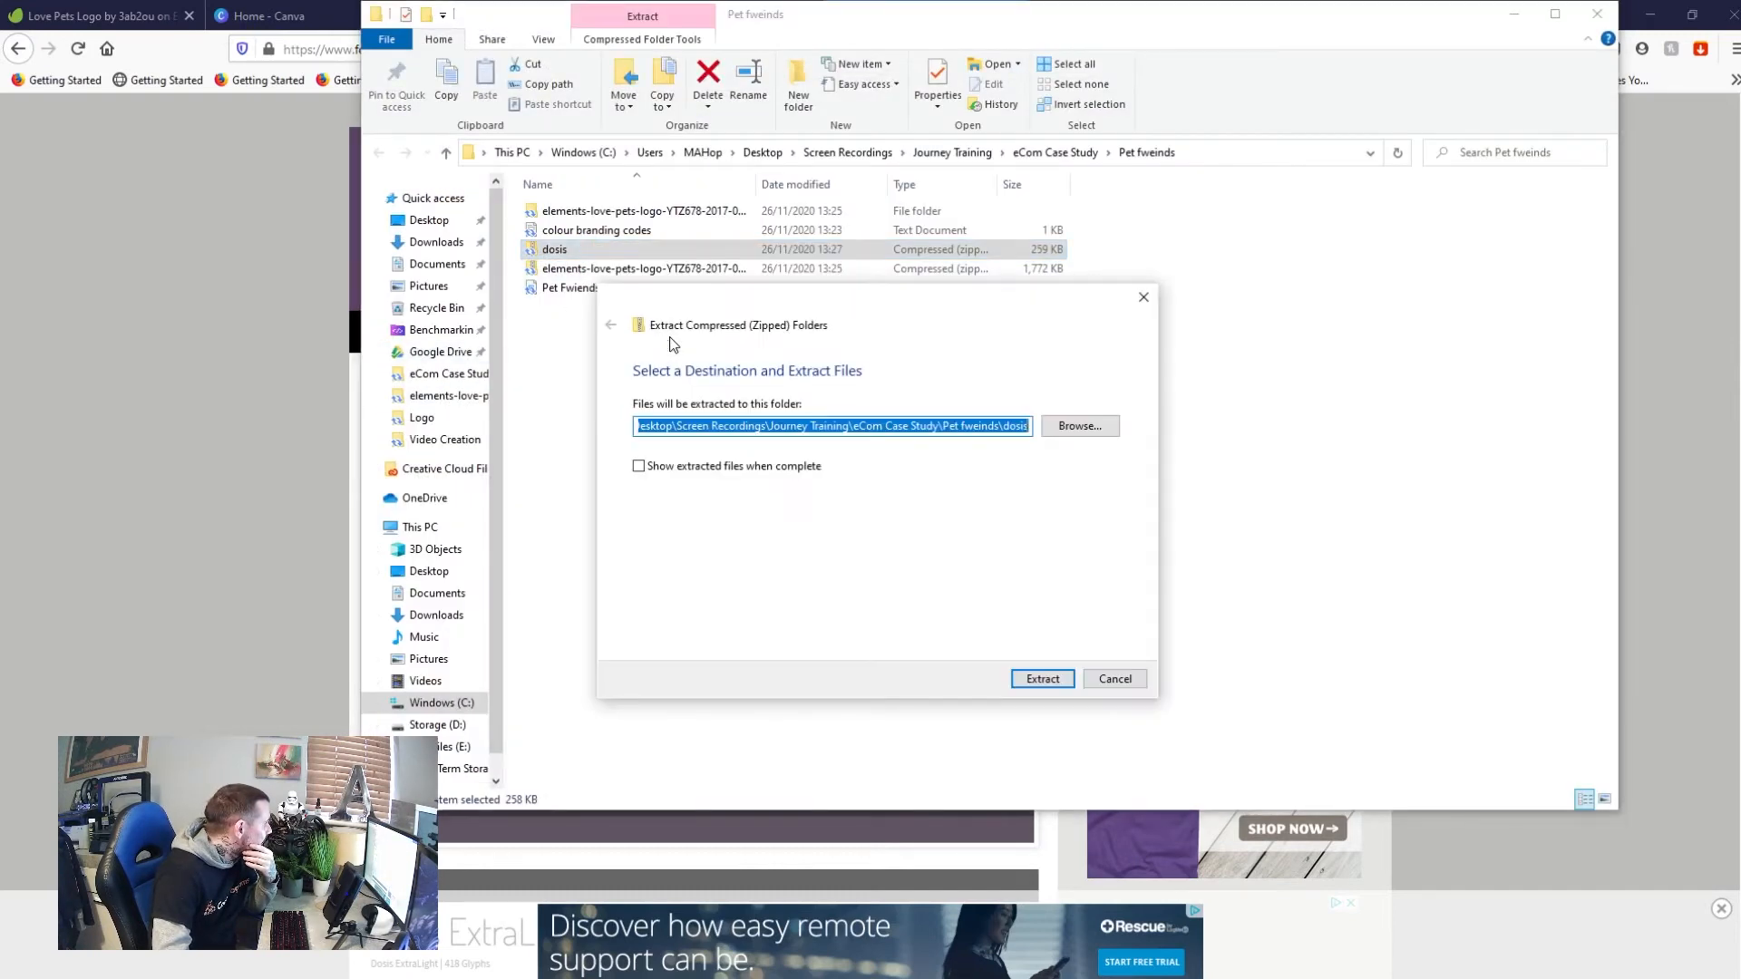
{"action": "left_click", "coordinate": [1040, 679]}
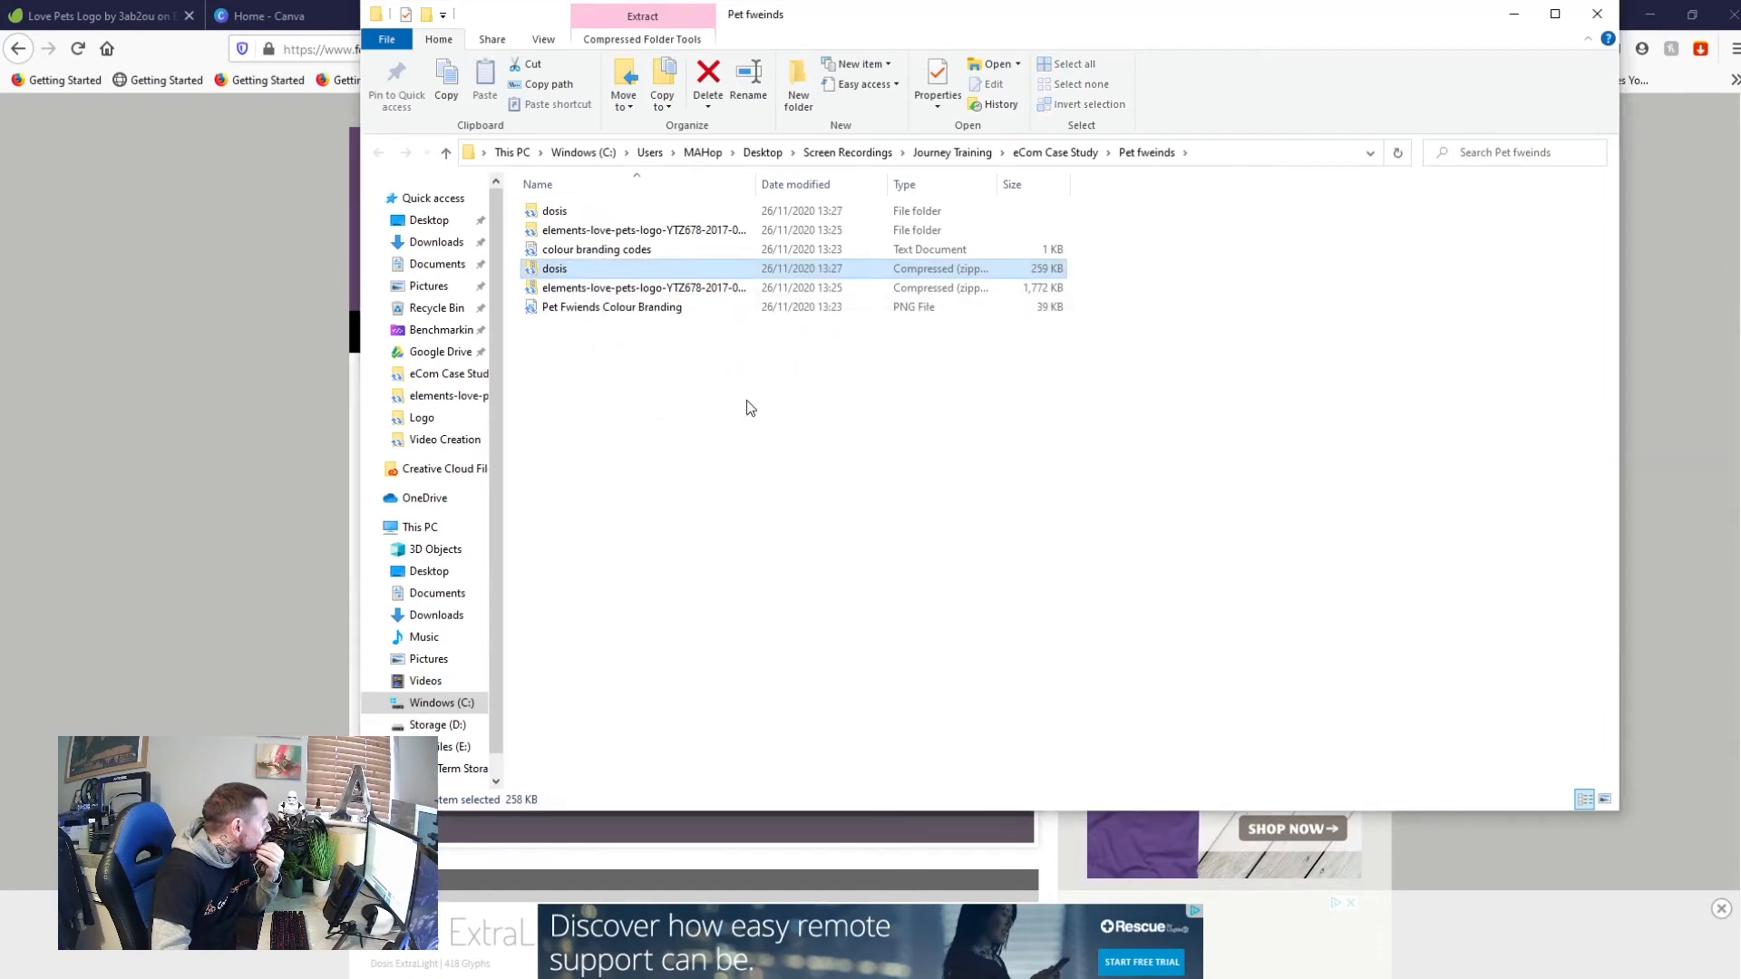
Install all seven Dosis font files, Bold through SemiBold, for all users, close the folder window and minimise the browser
{"action": "double_click", "coordinate": [555, 211]}
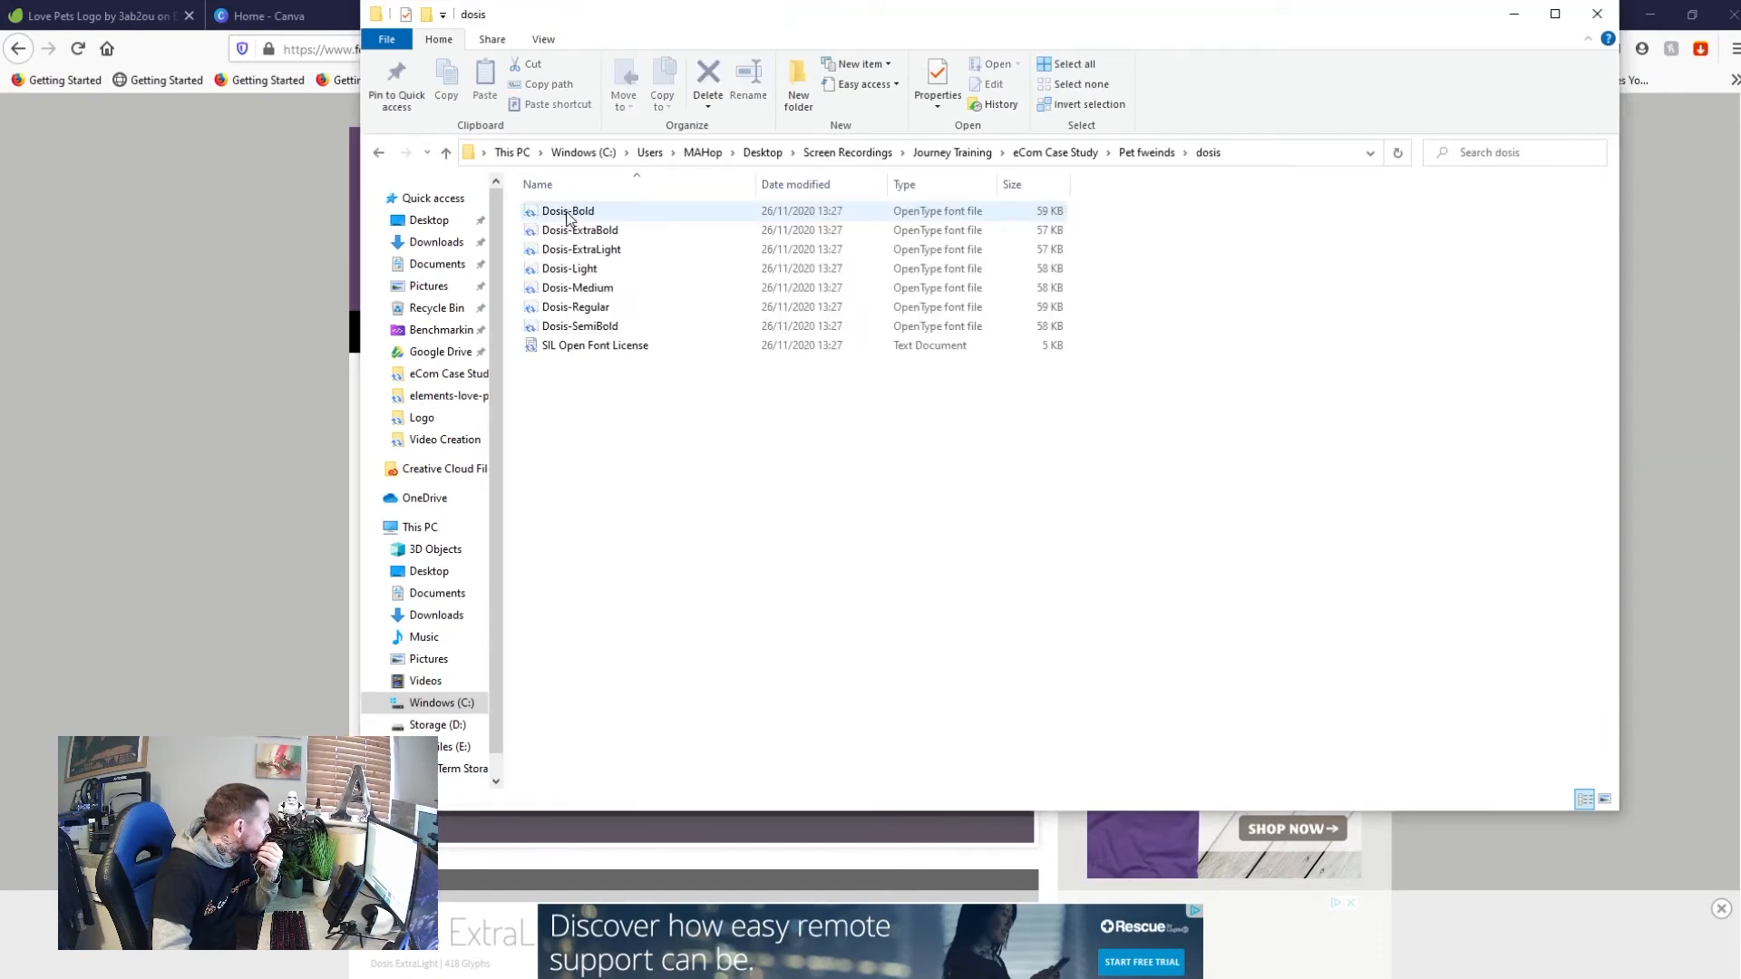
{"action": "left_click", "coordinate": [568, 216]}
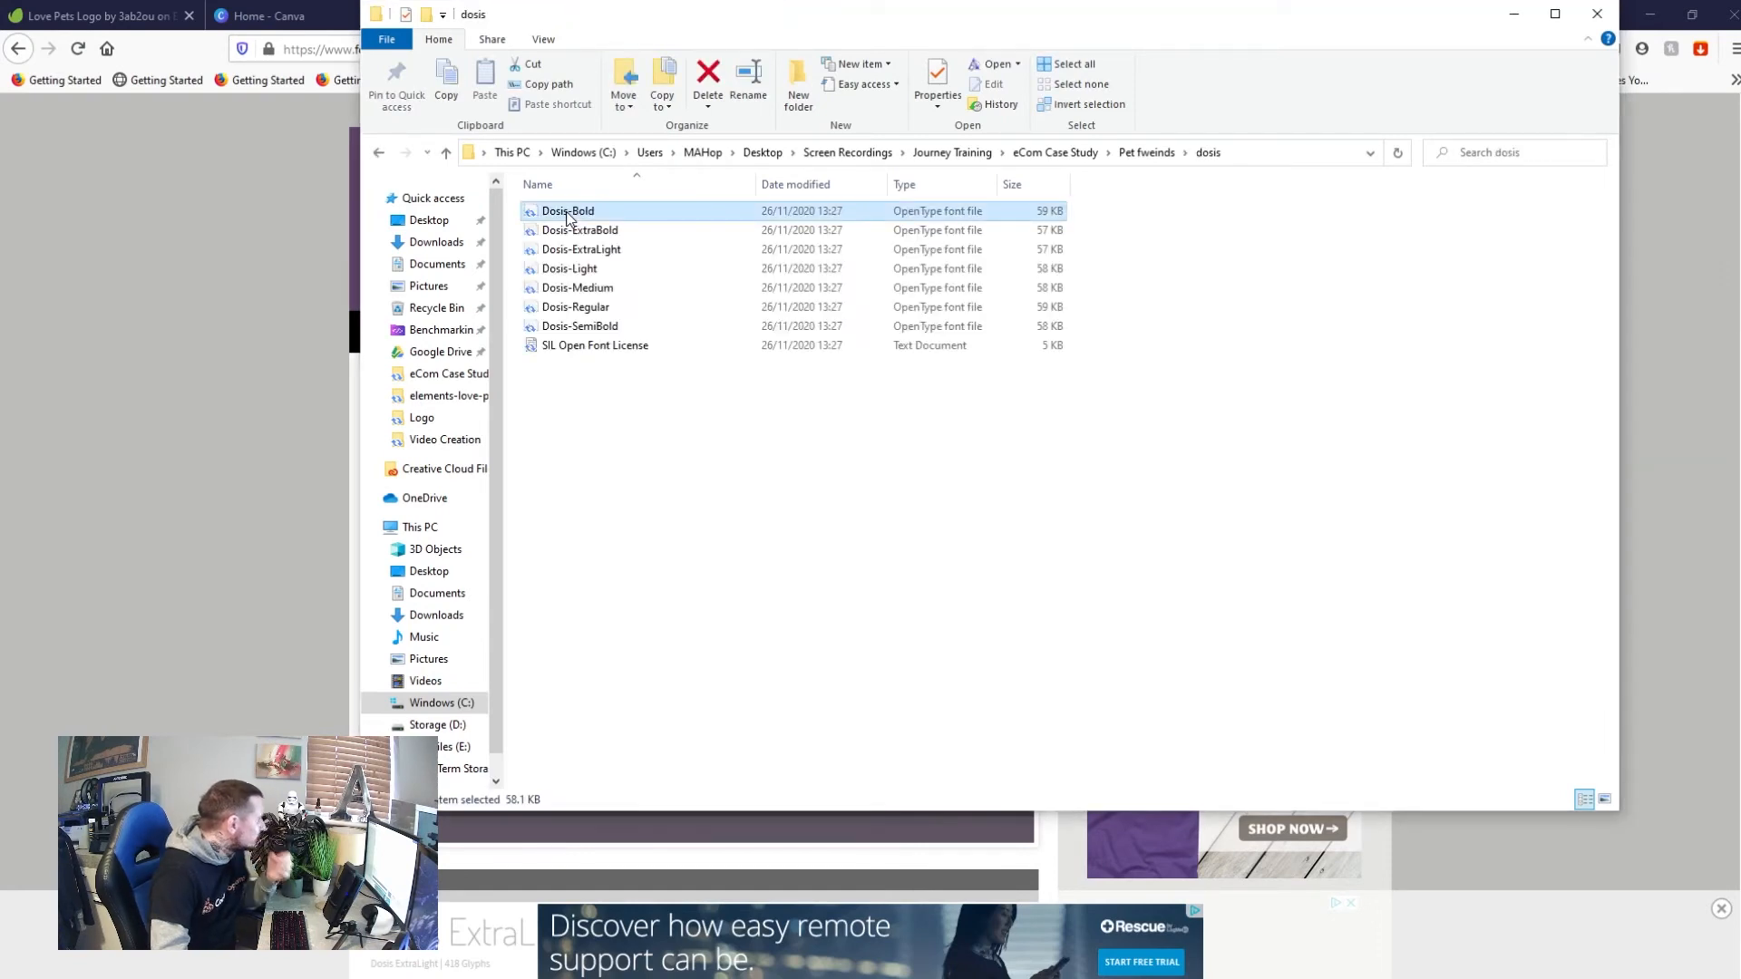
{"action": "left_click", "coordinate": [594, 326], "text": "shift"}
{"action": "right_click", "coordinate": [579, 256]}
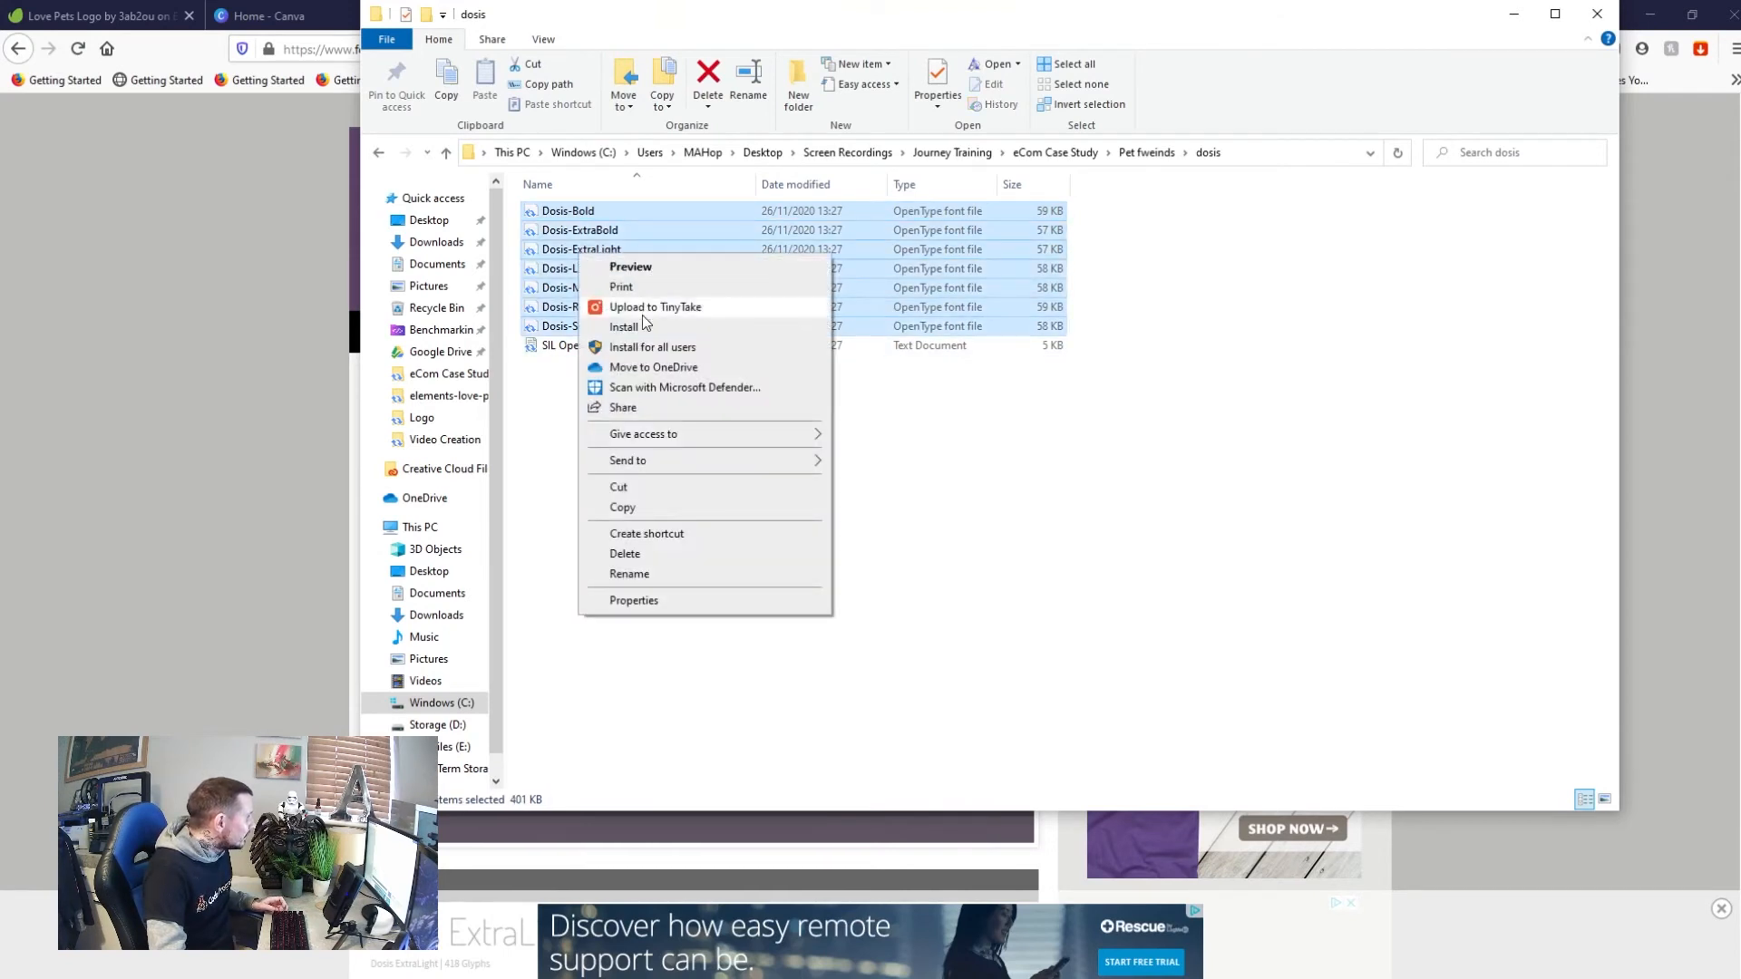
{"action": "left_click", "coordinate": [672, 349]}
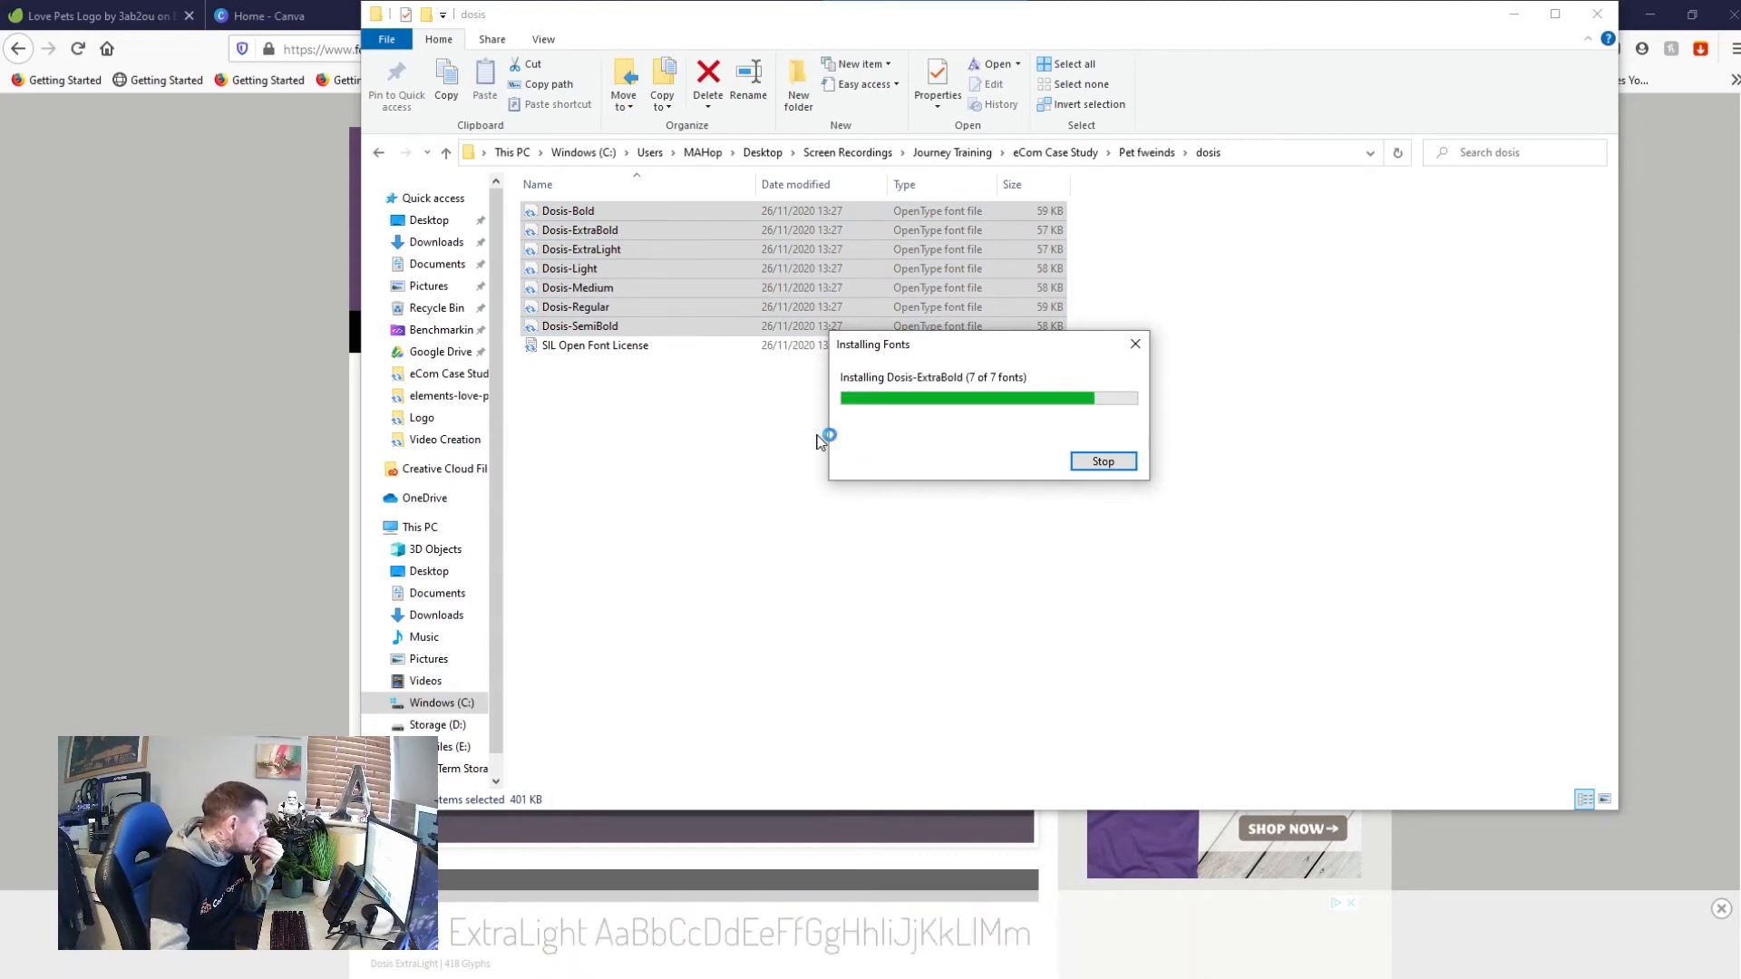
{"action": "left_click", "coordinate": [1597, 13]}
{"action": "left_click", "coordinate": [1651, 13]}
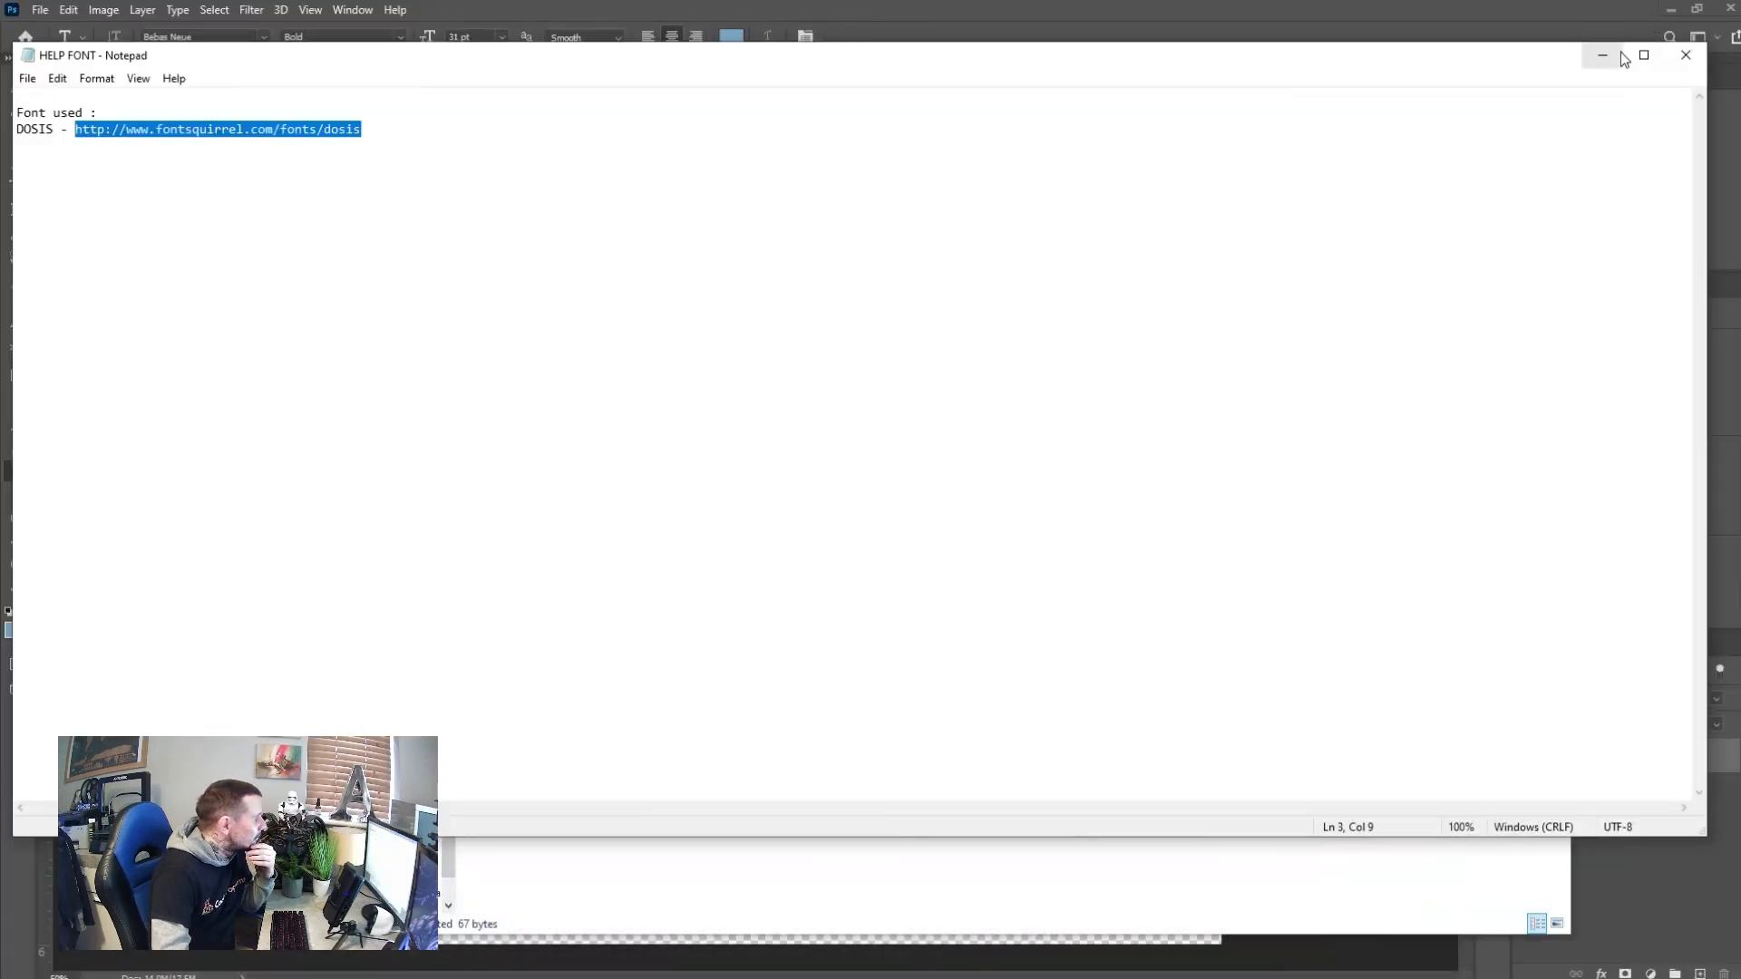
Put away the HELP FONT note, close the logo folder window and quit Photoshop without saving LOVEPETS-EPS-CS6.eps
{"action": "left_click", "coordinate": [1603, 55]}
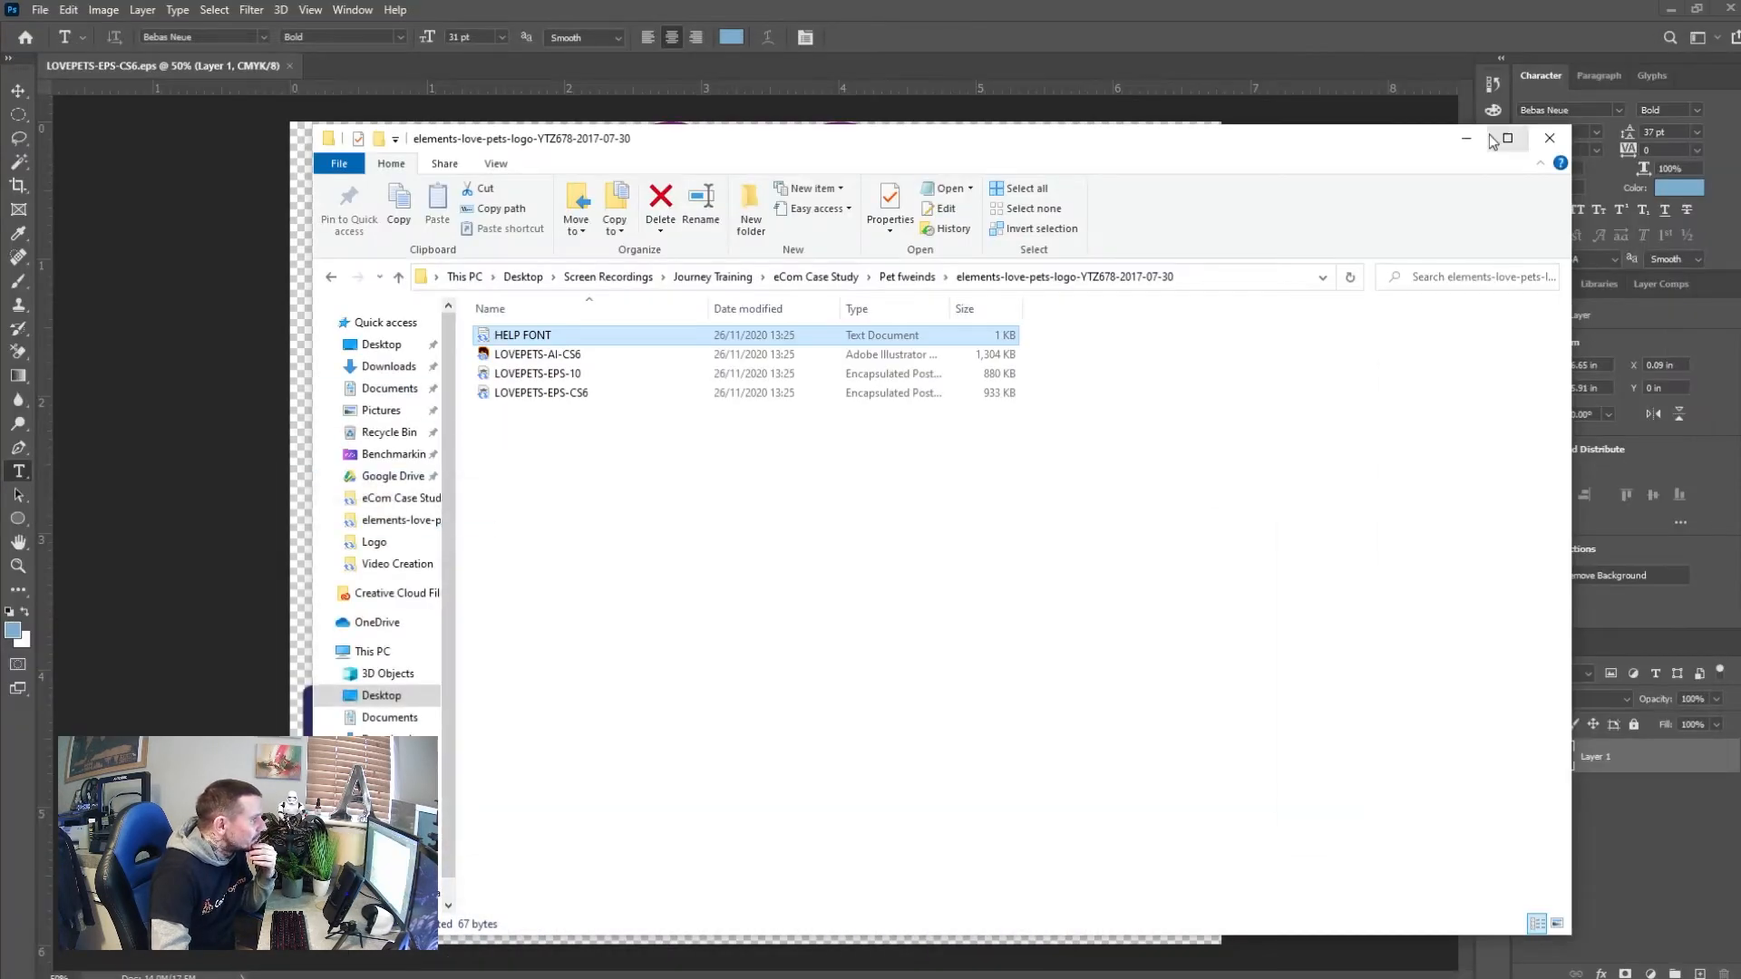
{"action": "left_click", "coordinate": [1538, 145]}
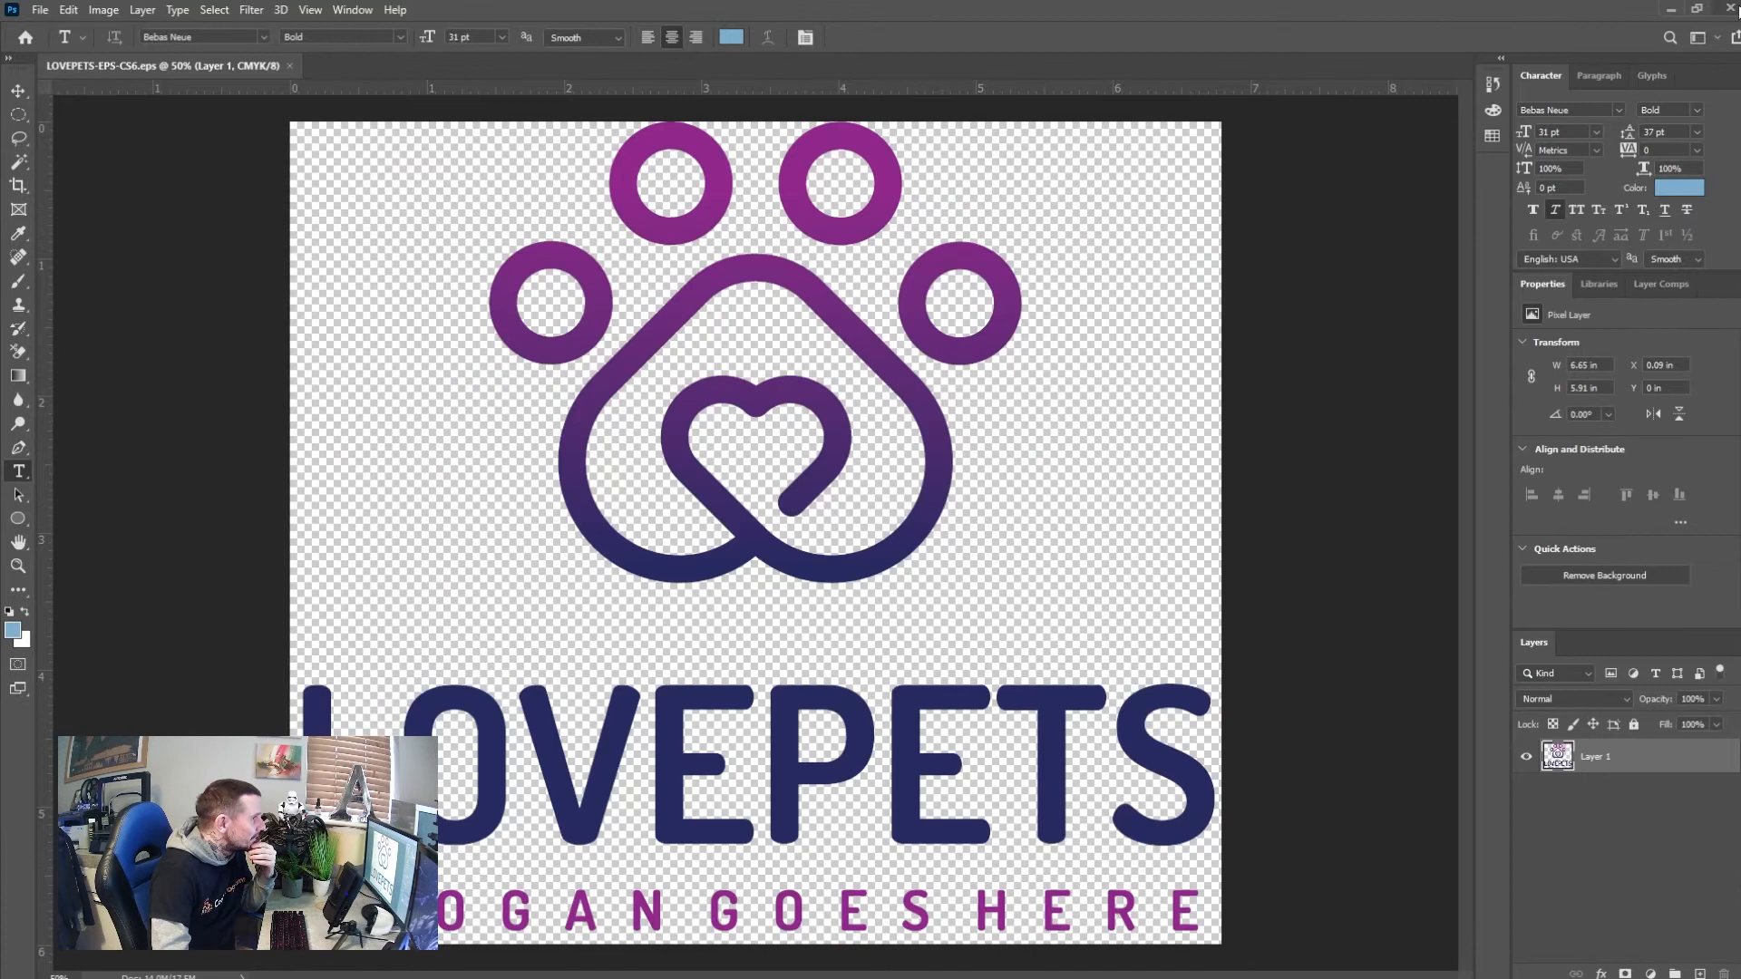
{"action": "left_click", "coordinate": [1732, 11]}
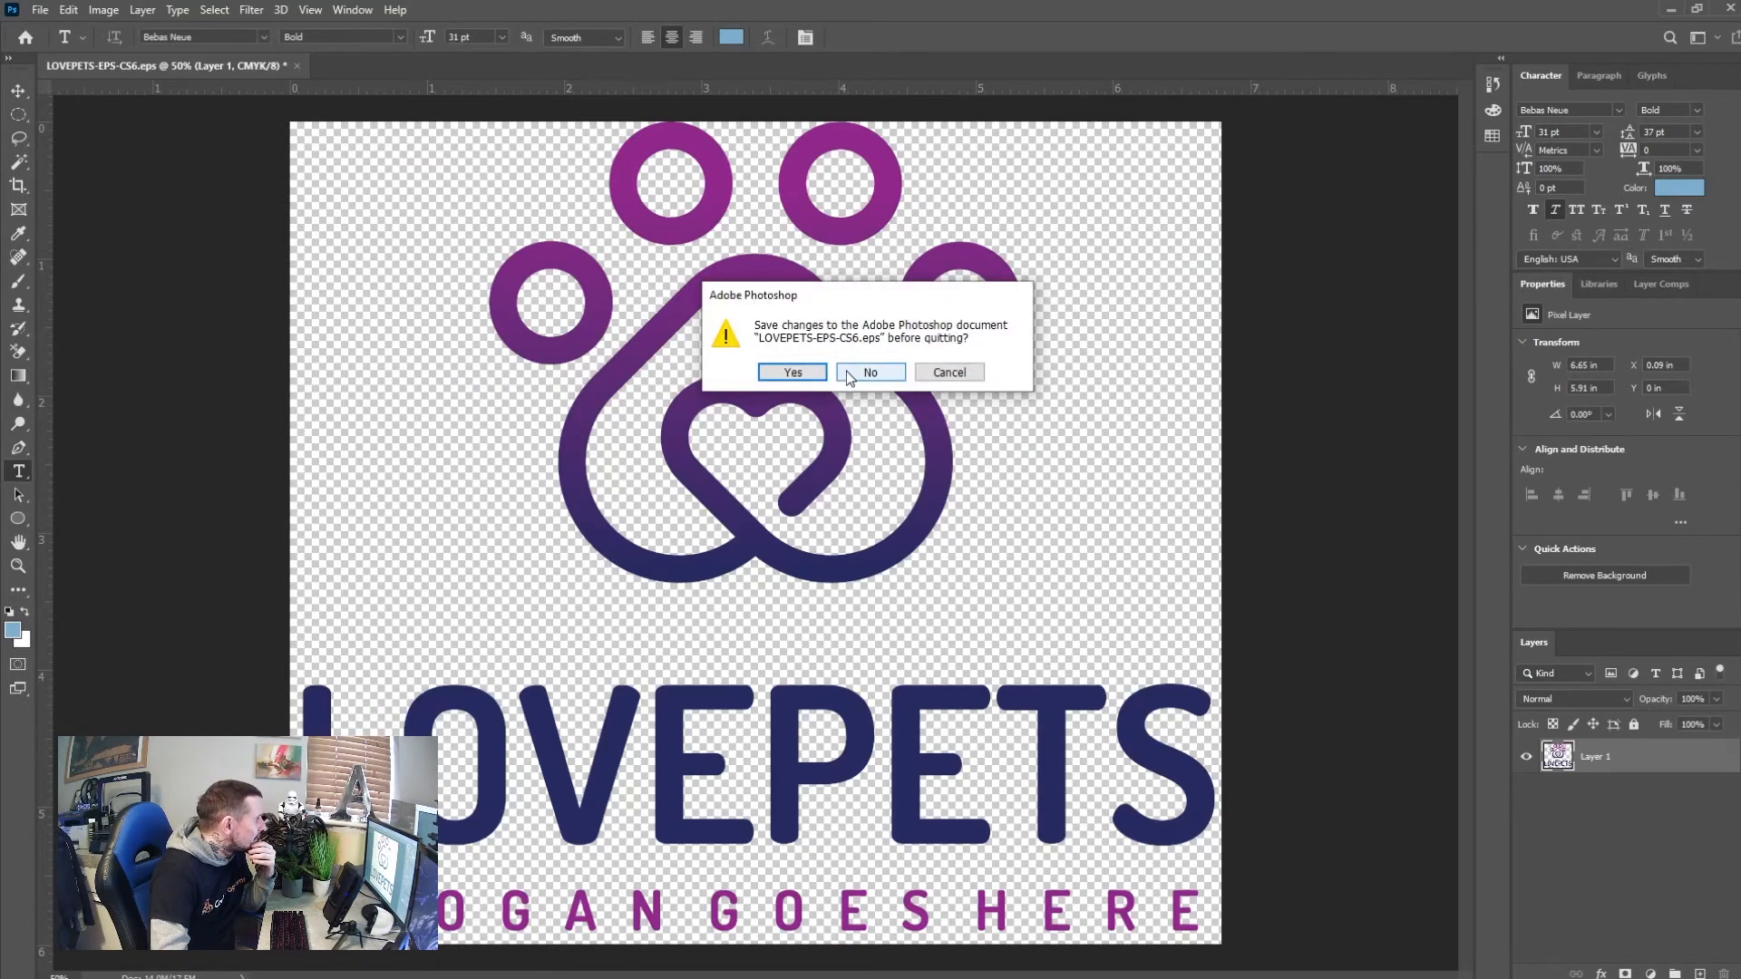
{"action": "left_click", "coordinate": [846, 368]}
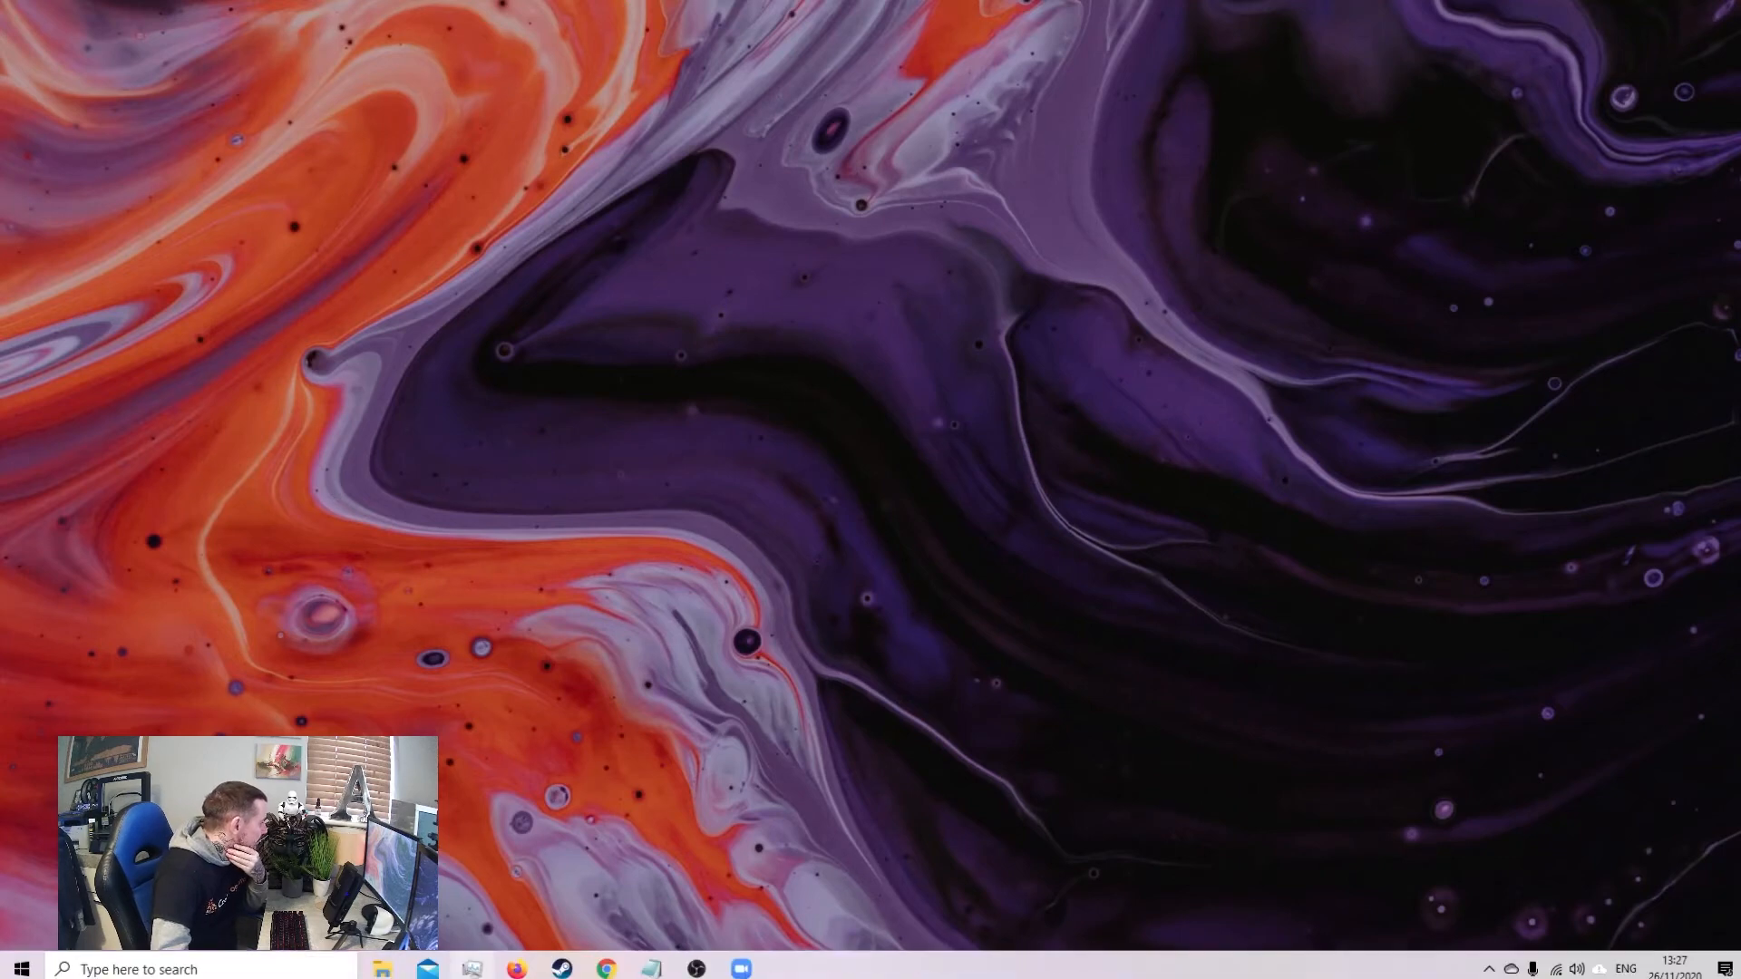
Relaunch Photoshop so it loads the newly installed fonts, and close the Media Encoder window
{"action": "left_click", "coordinate": [13, 975]}
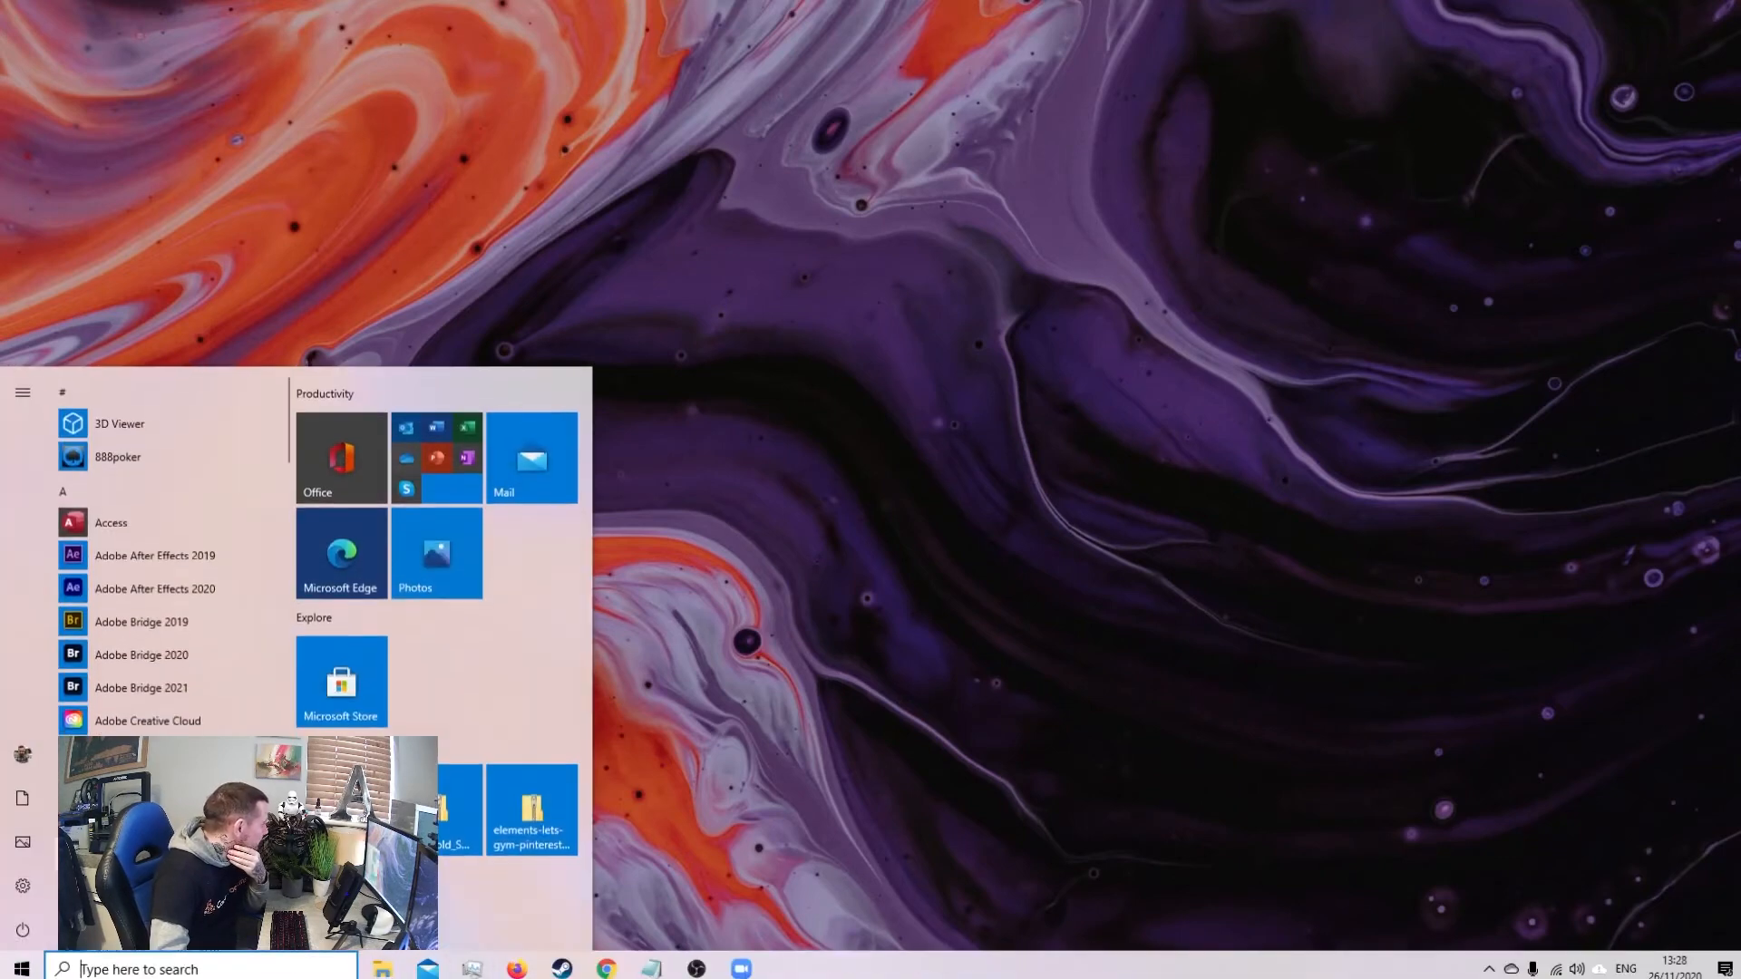
{"action": "left_click", "coordinate": [147, 947]}
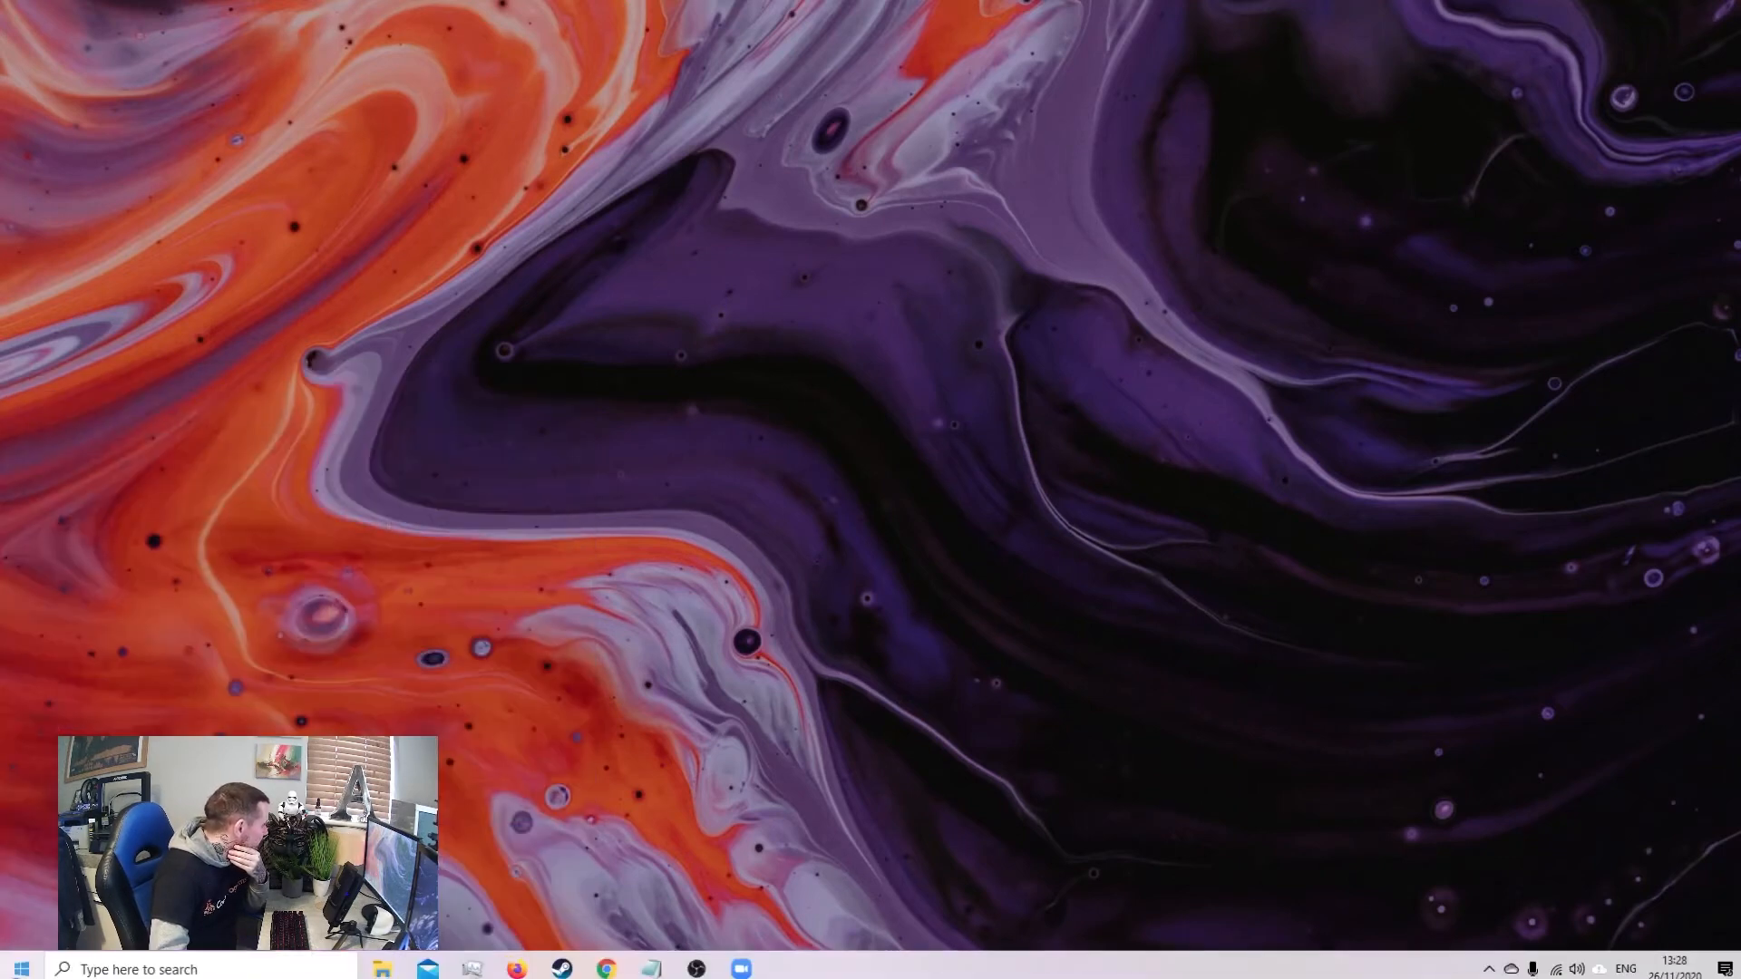
{"action": "left_click", "coordinate": [22, 967]}
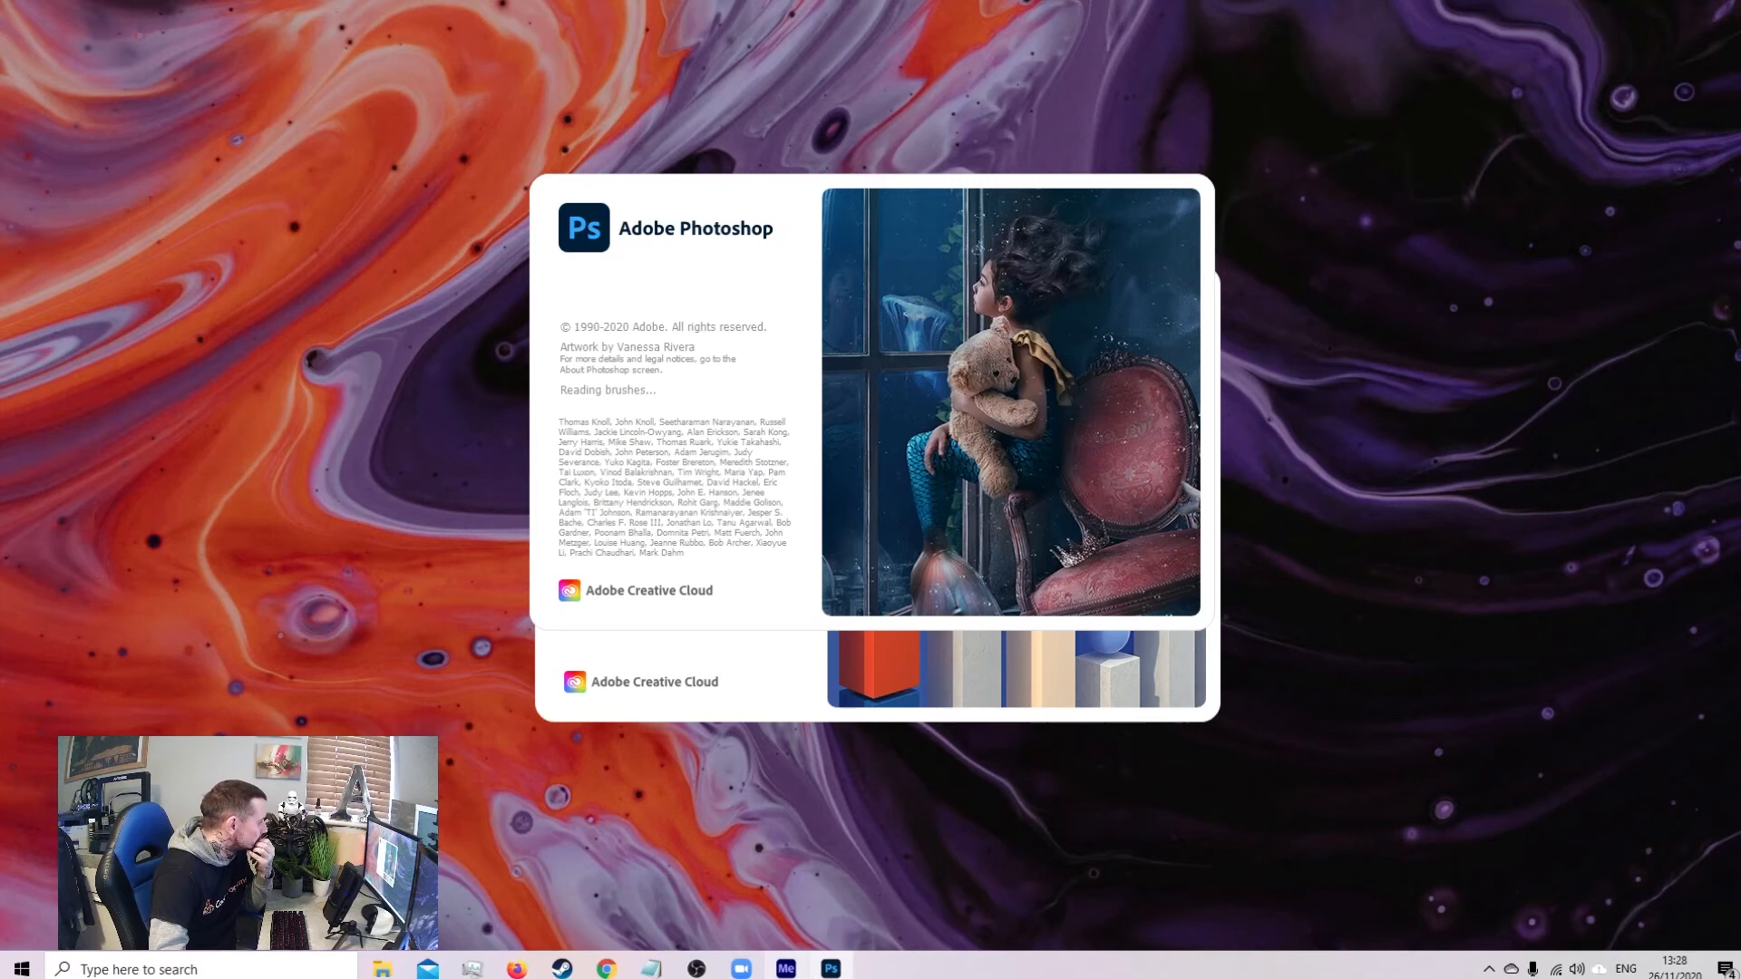
{"action": "right_click", "coordinate": [785, 969]}
{"action": "left_click", "coordinate": [744, 936]}
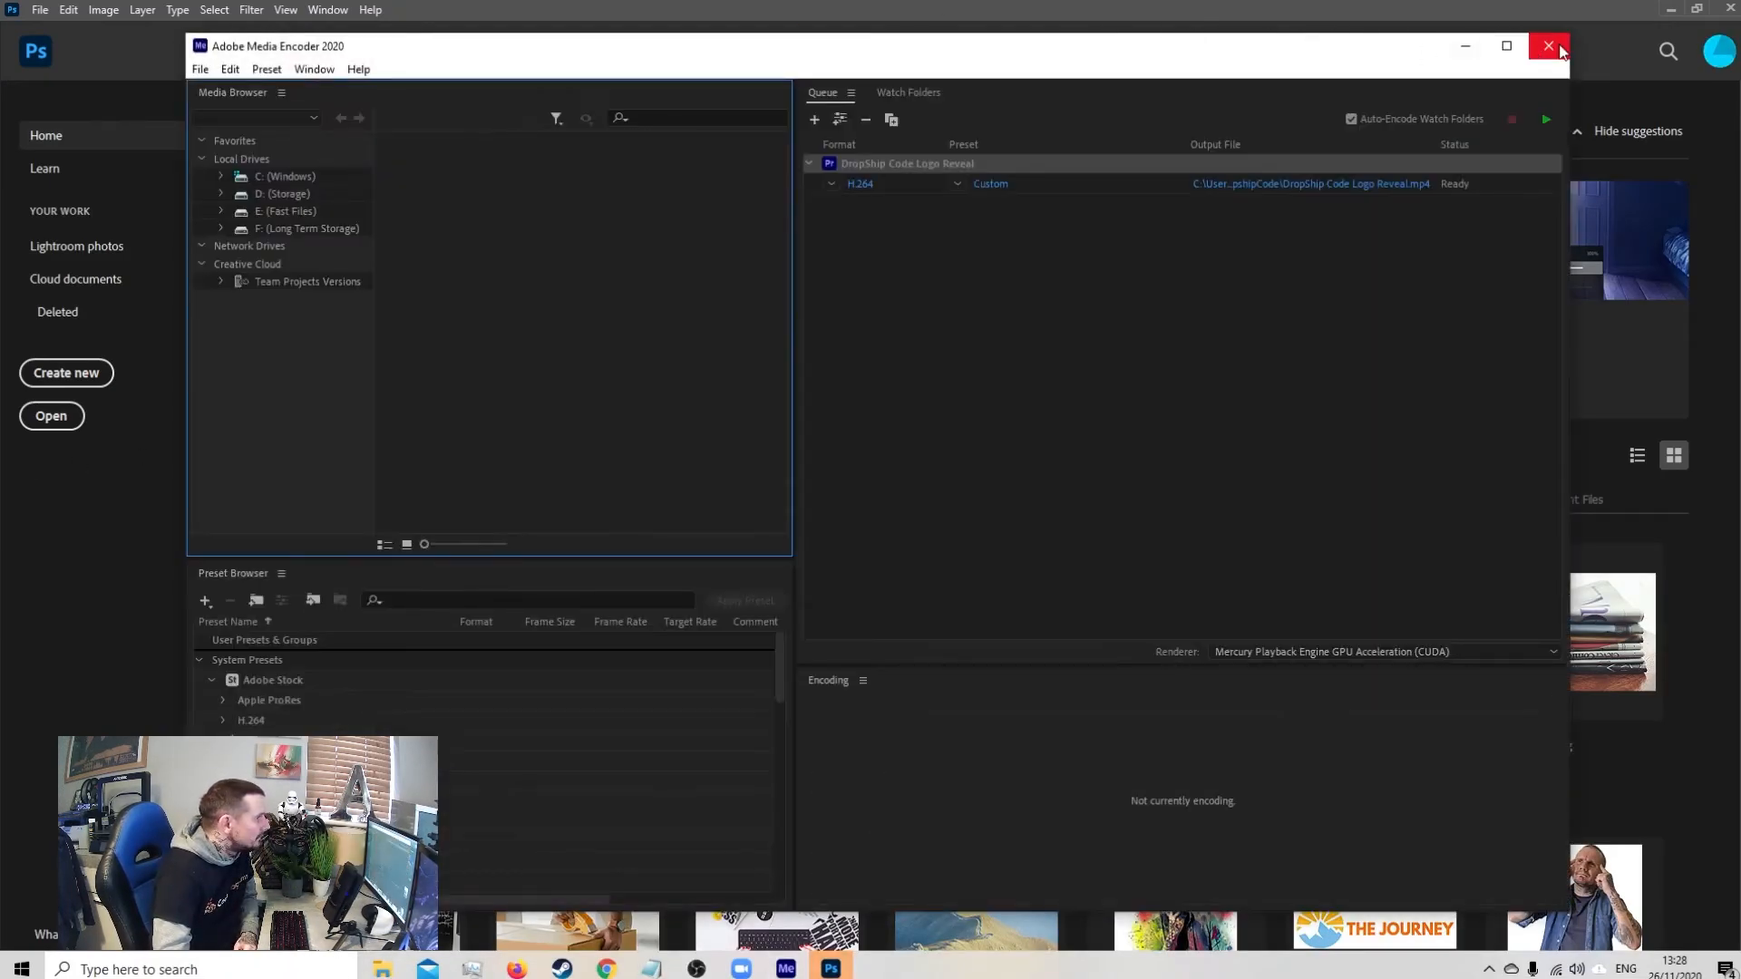
{"action": "left_click", "coordinate": [1560, 50]}
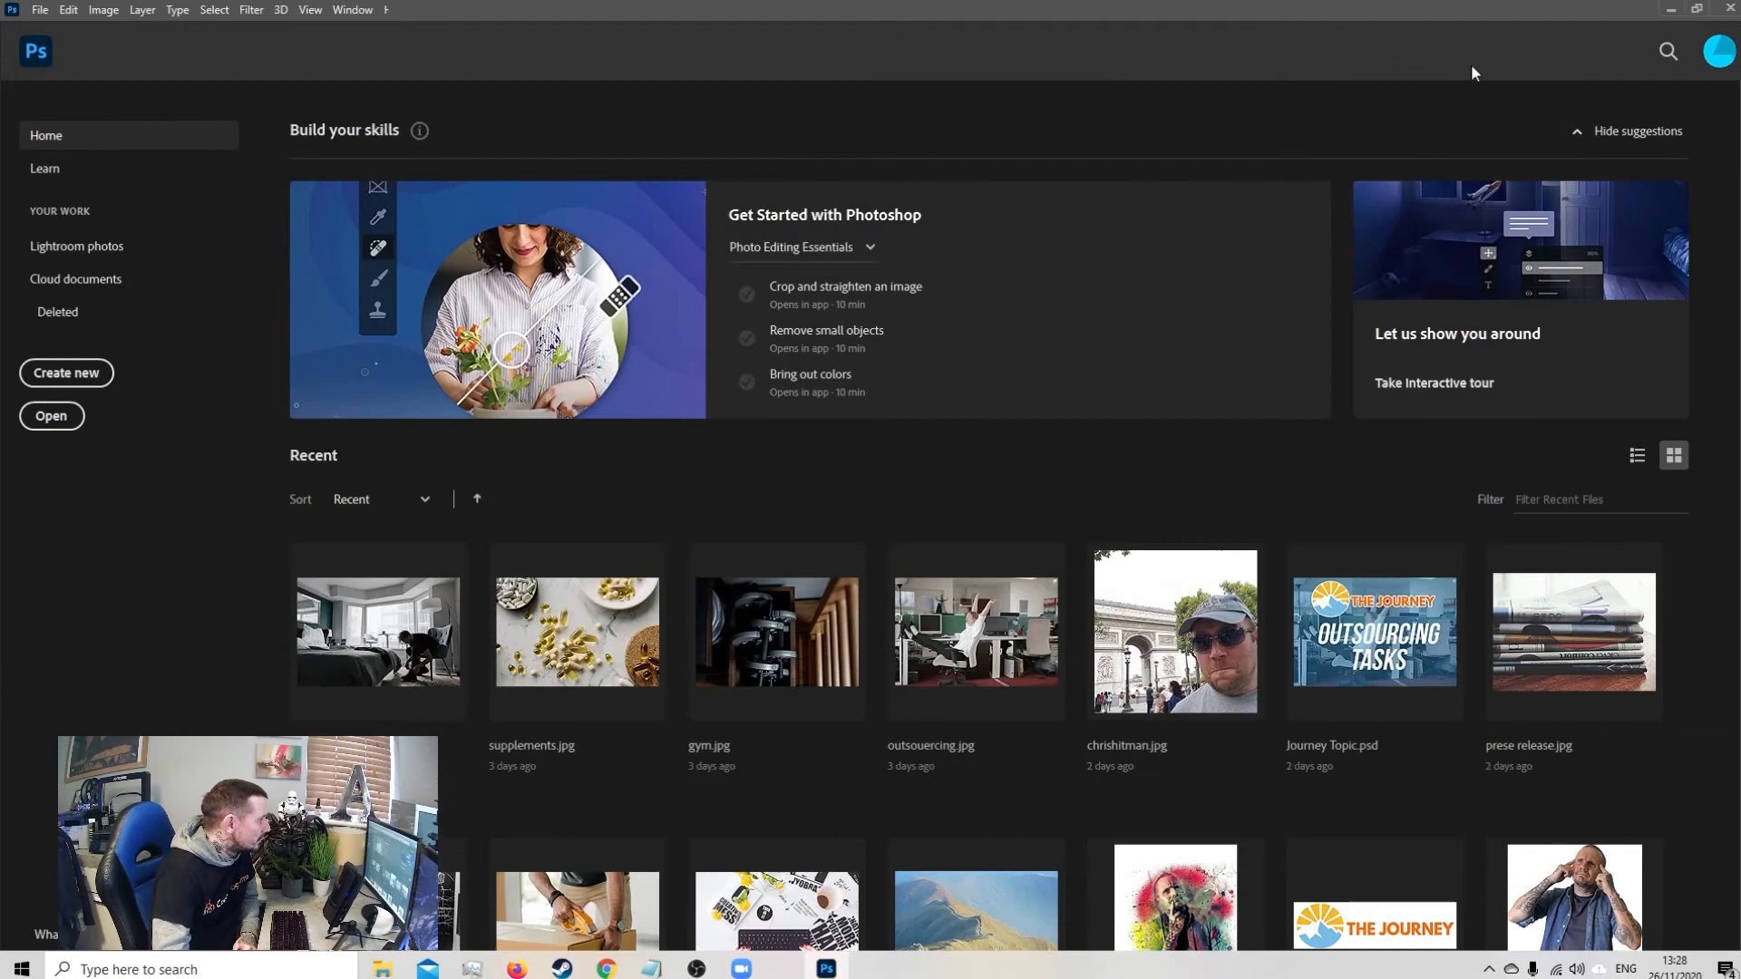
Open LOVEPETS-EPS-10 rasterised at 300 pixels/inch in CMYK Color and try to select its LOVEPETS wording as editable text
{"action": "left_click", "coordinate": [52, 417]}
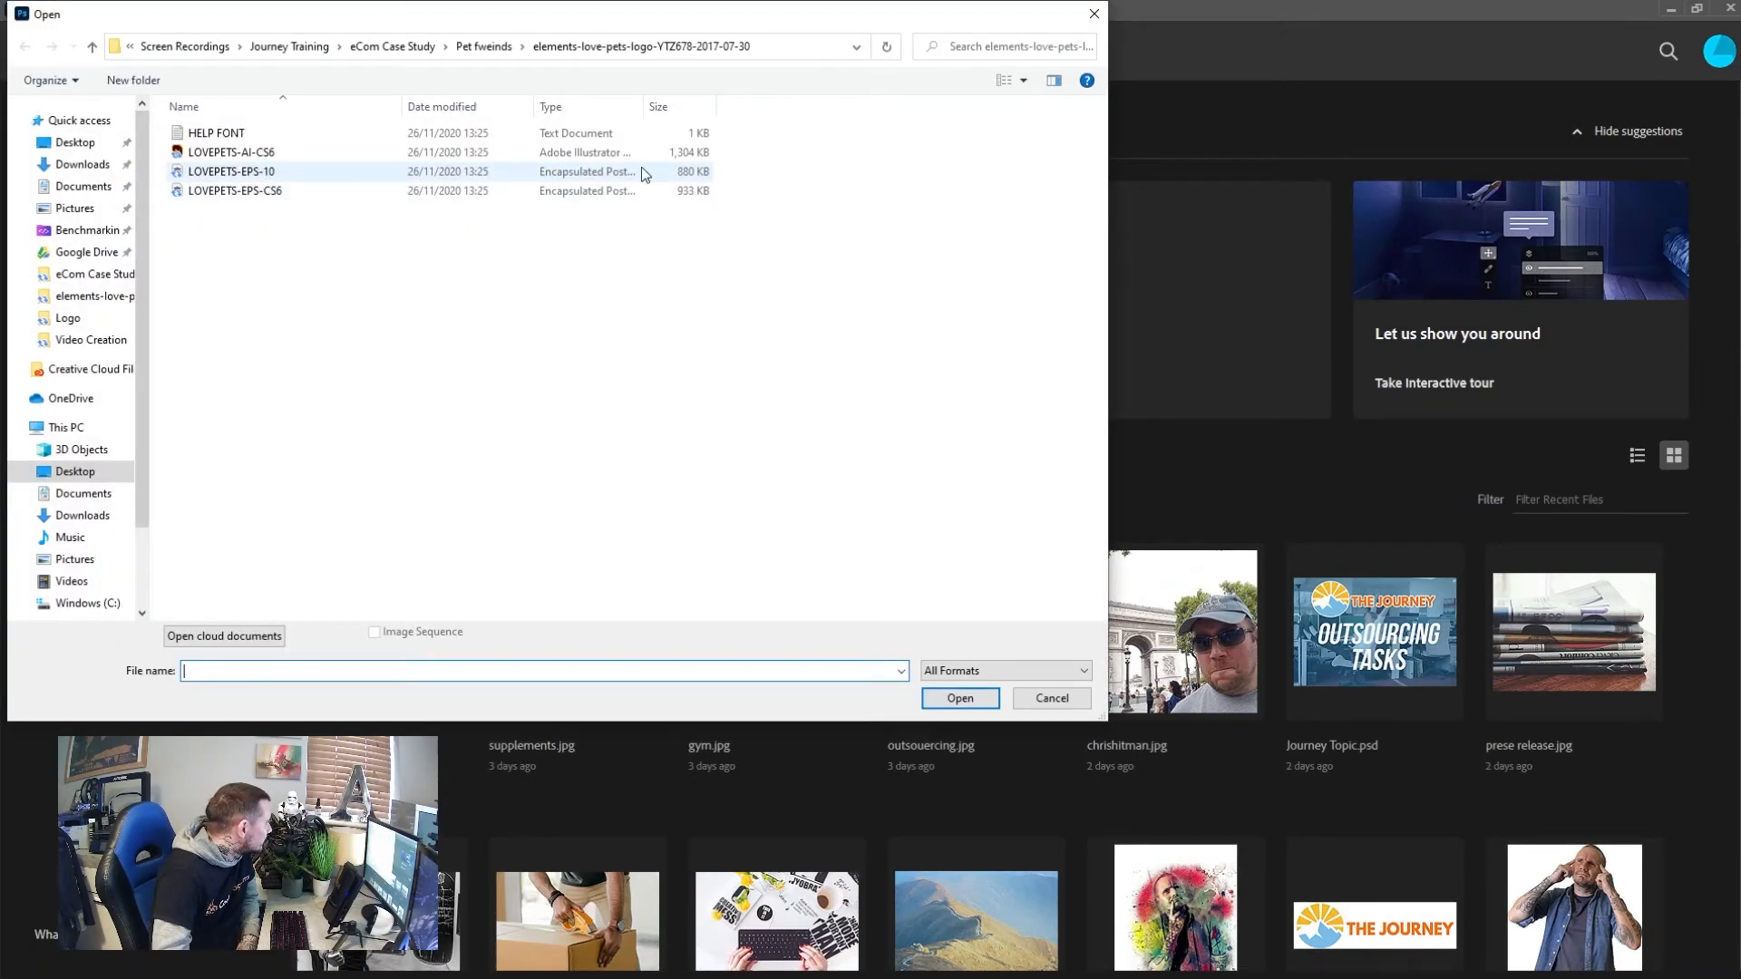
{"action": "double_click", "coordinate": [231, 171]}
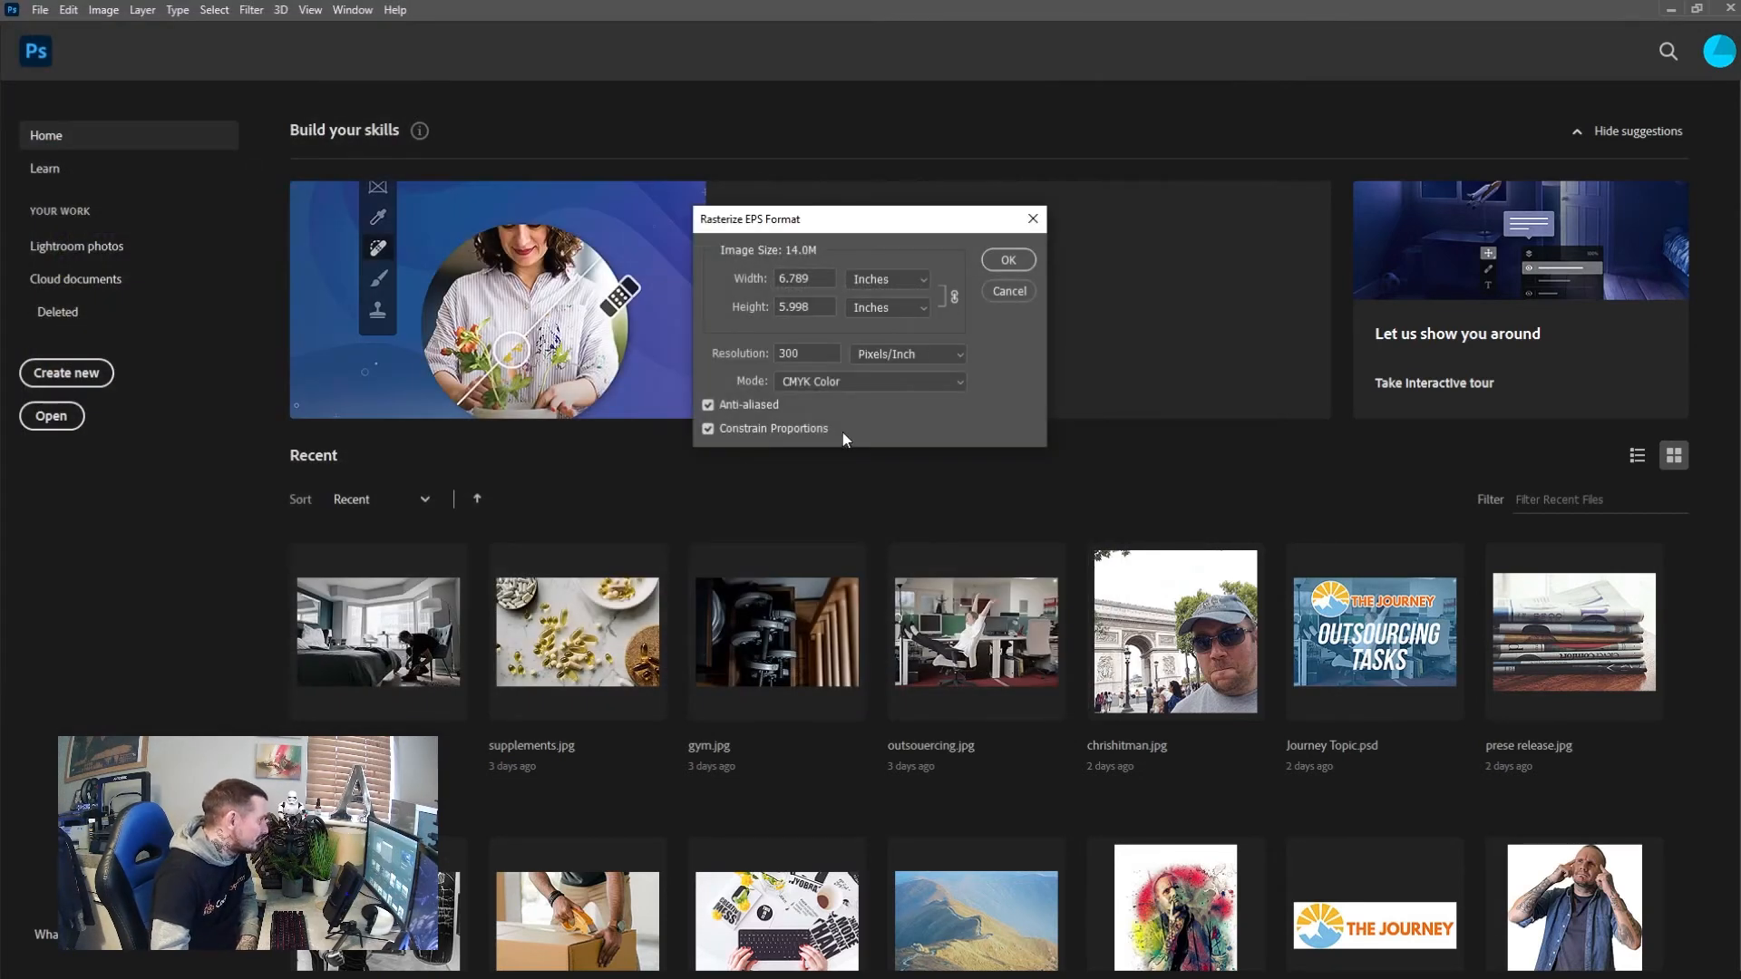
{"action": "left_click", "coordinate": [1003, 262]}
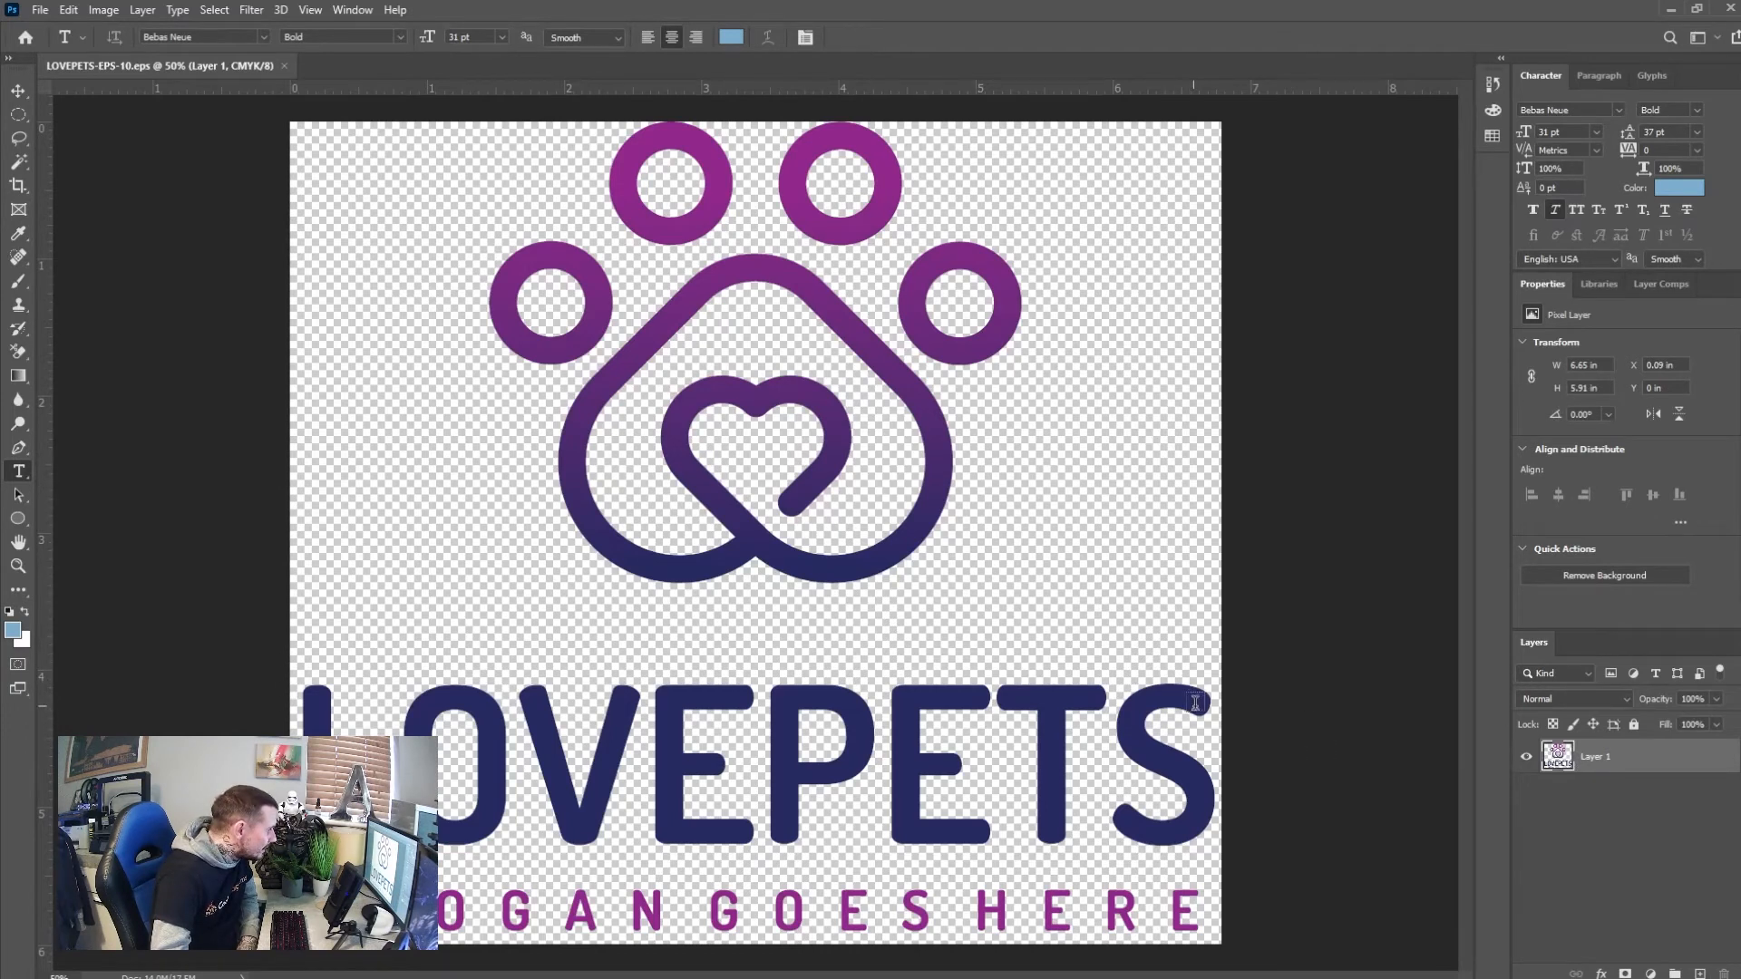
{"action": "left_click_drag", "start_coordinate": [1201, 701], "coordinate": [361, 856]}
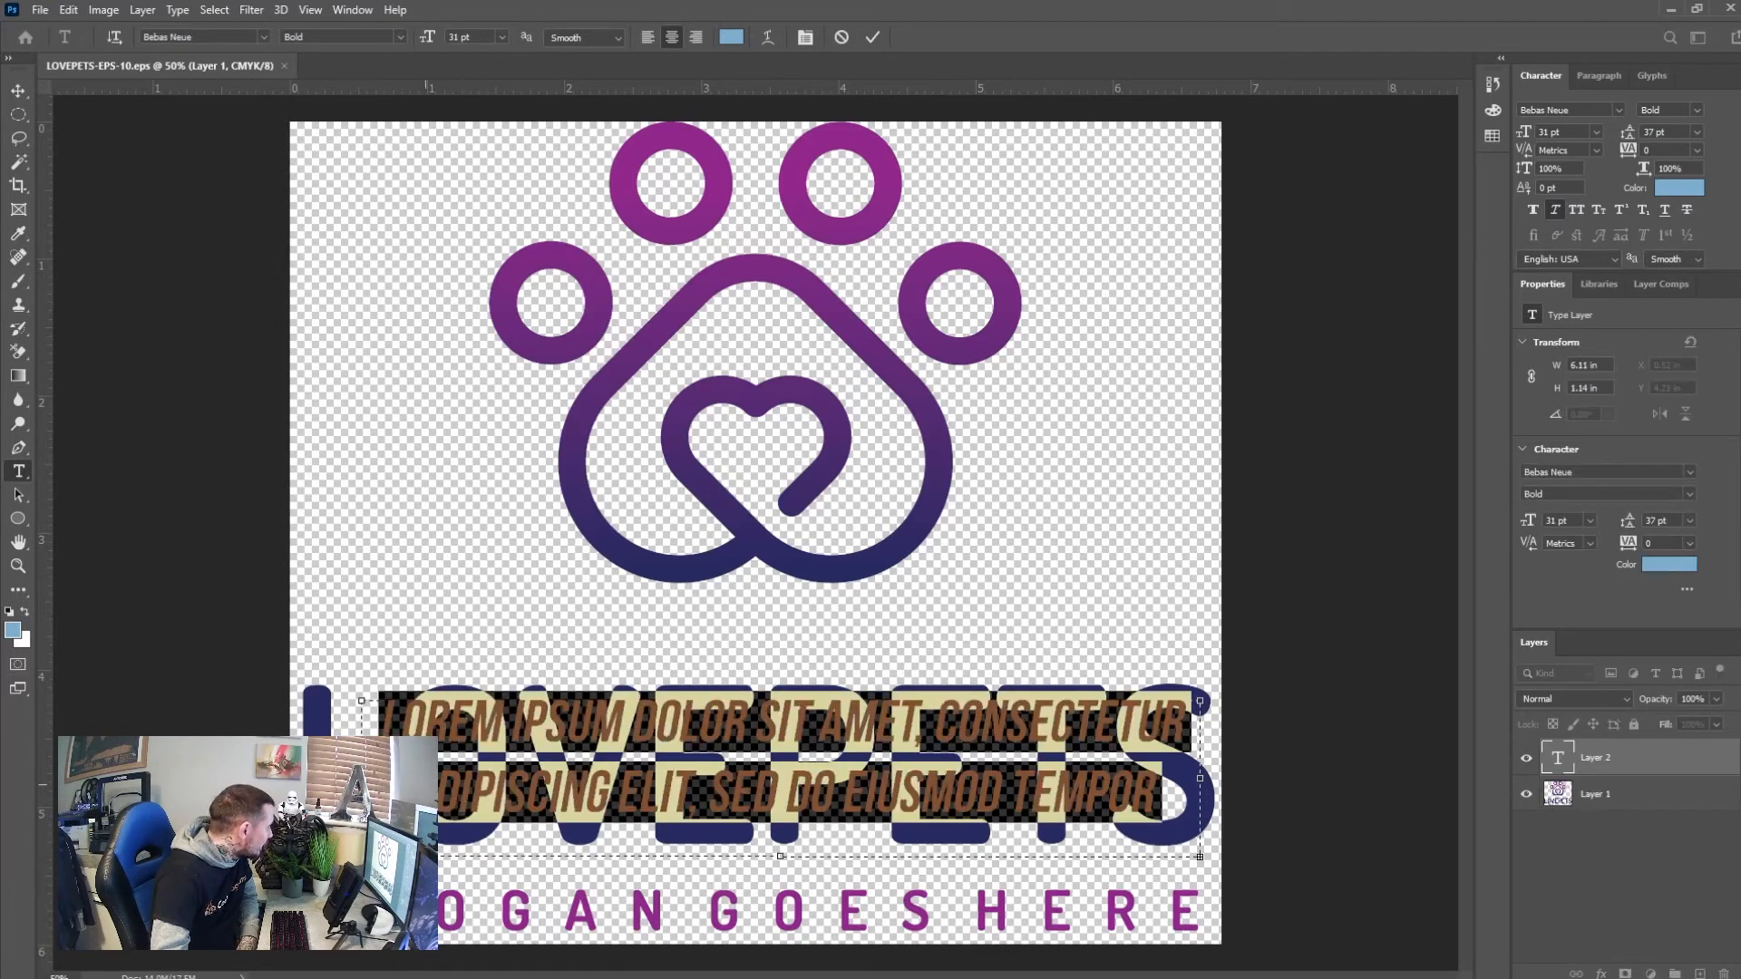
{"action": "left_click", "coordinate": [842, 37]}
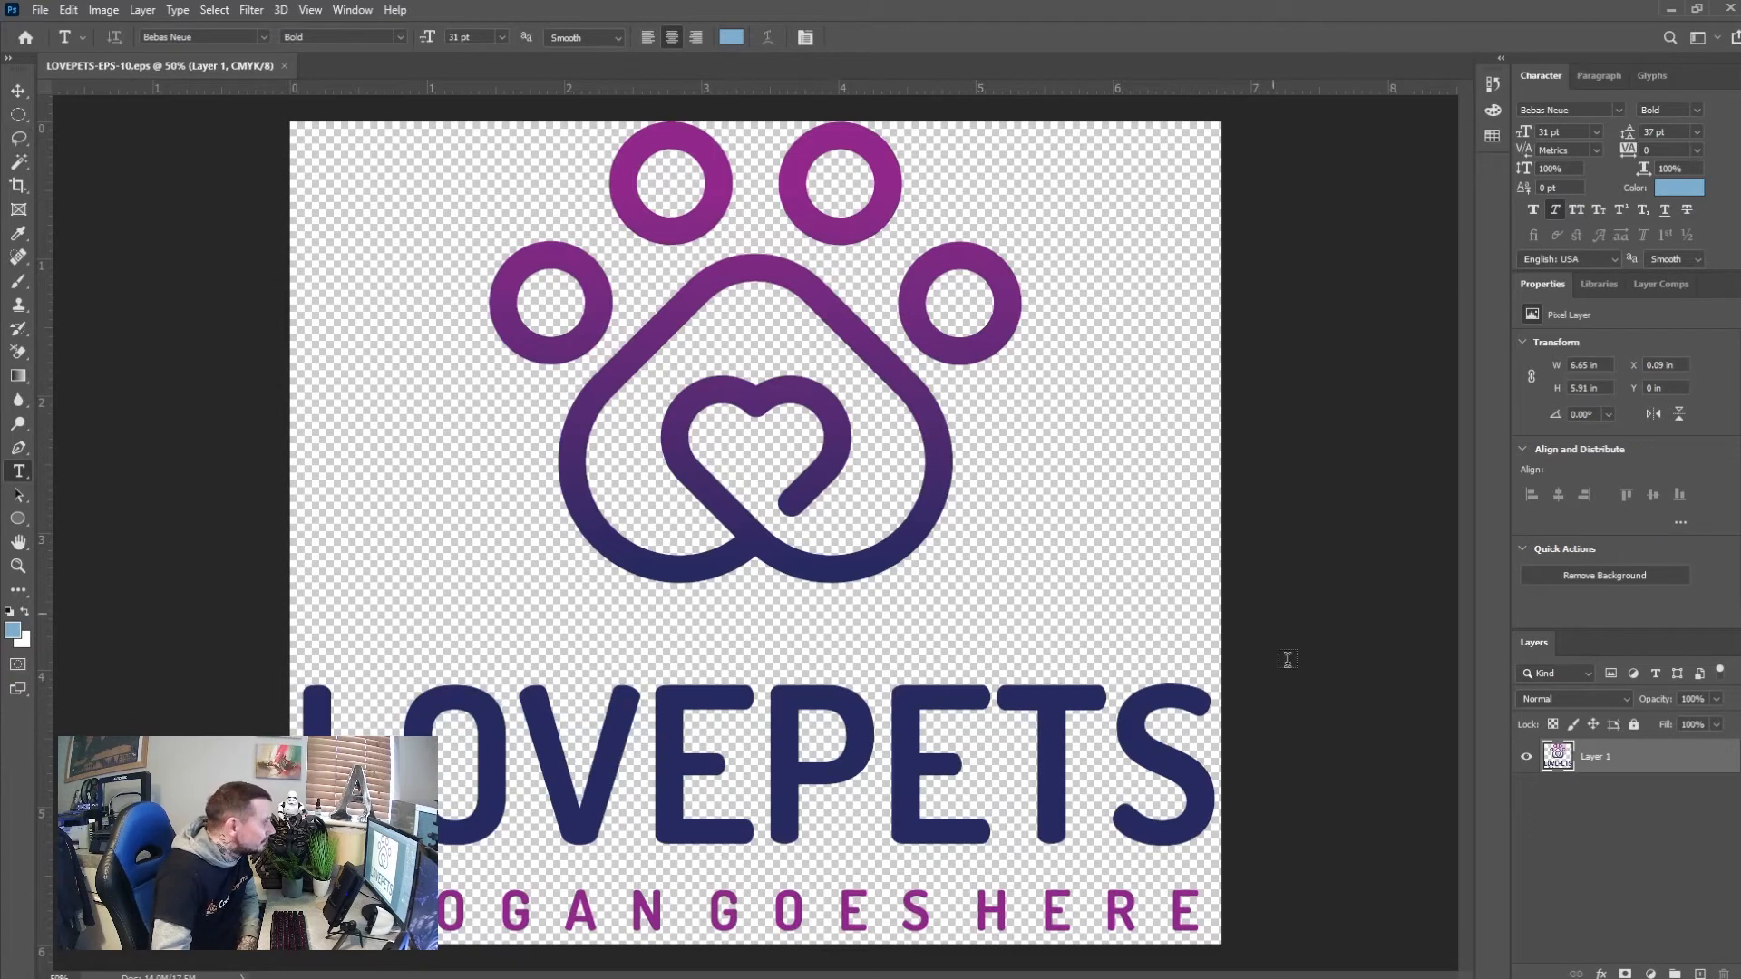
Try turning the logo layer into a custom 1996 x 1772 px artboard, and close the document without saving
{"action": "right_click", "coordinate": [1592, 764]}
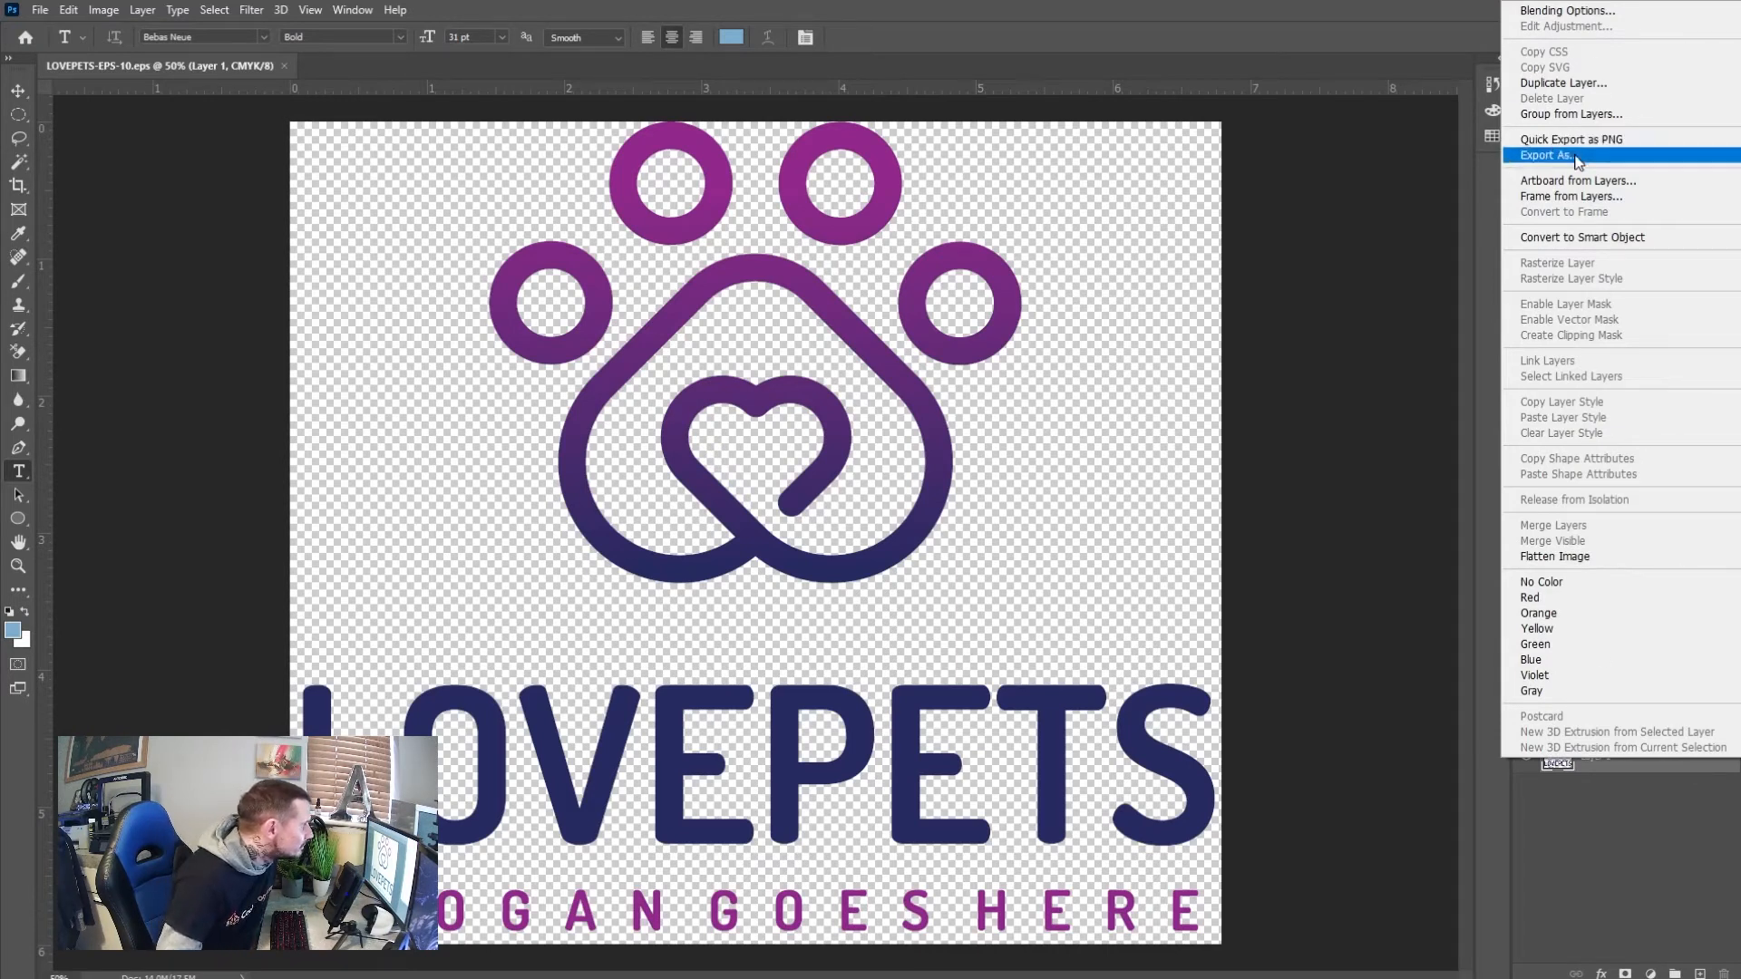
{"action": "left_click", "coordinate": [1563, 182]}
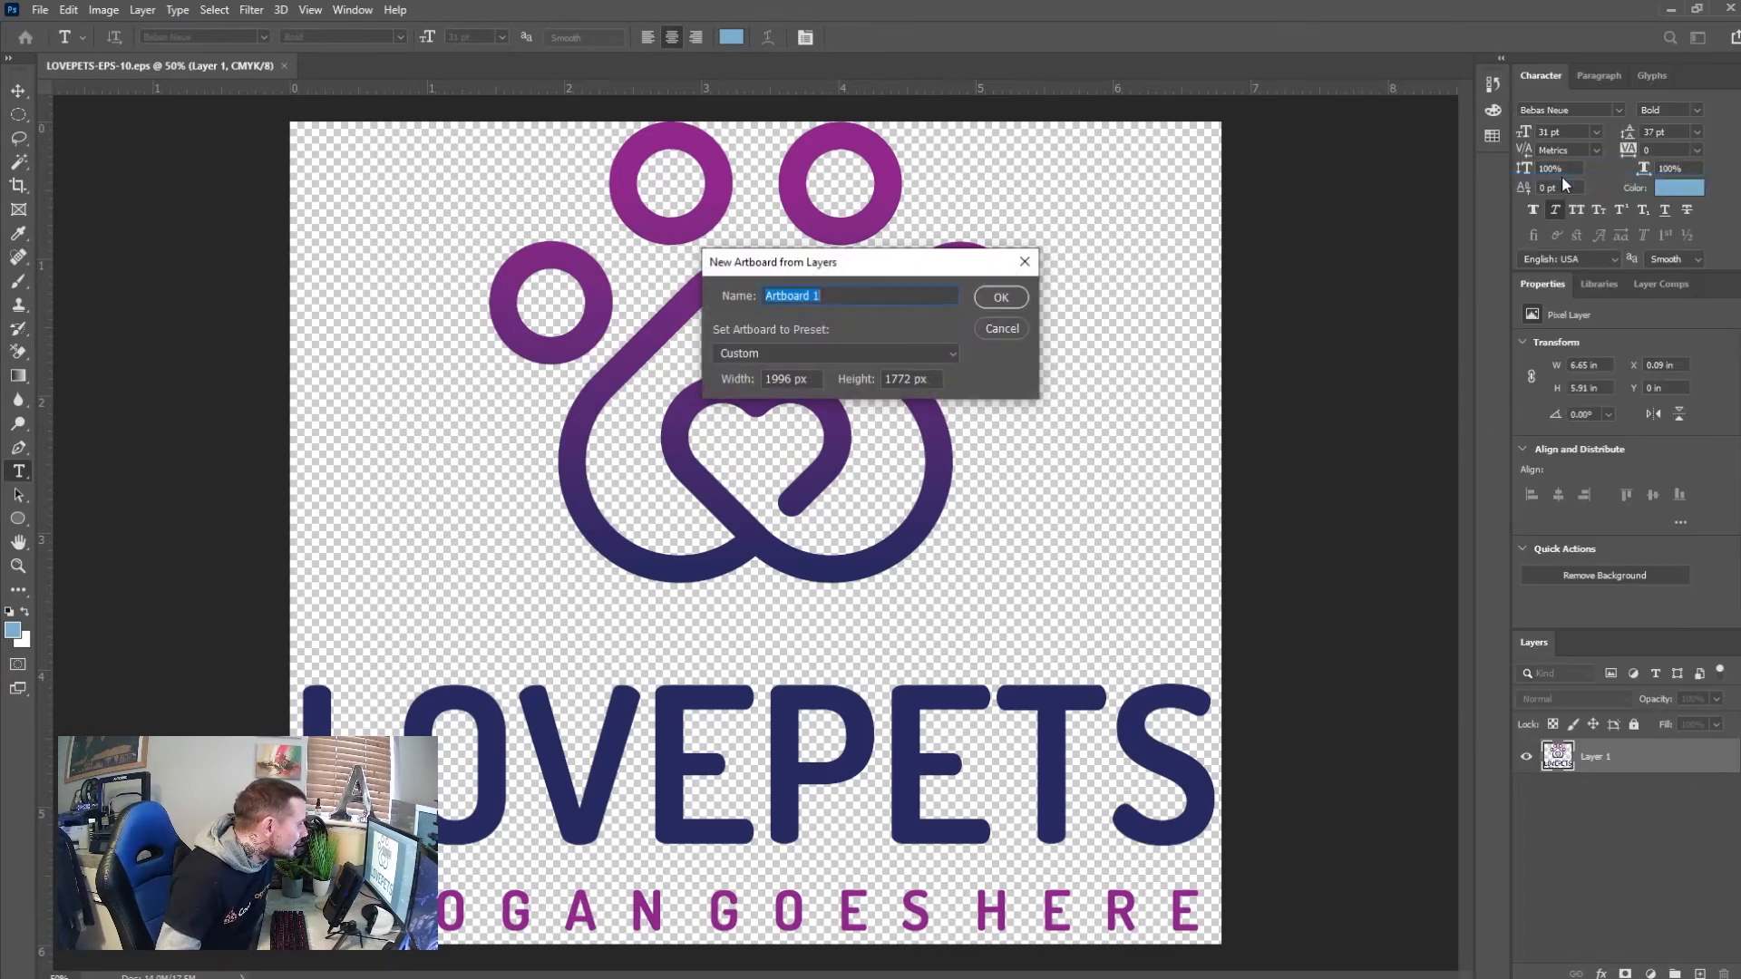
{"action": "left_click", "coordinate": [1015, 293]}
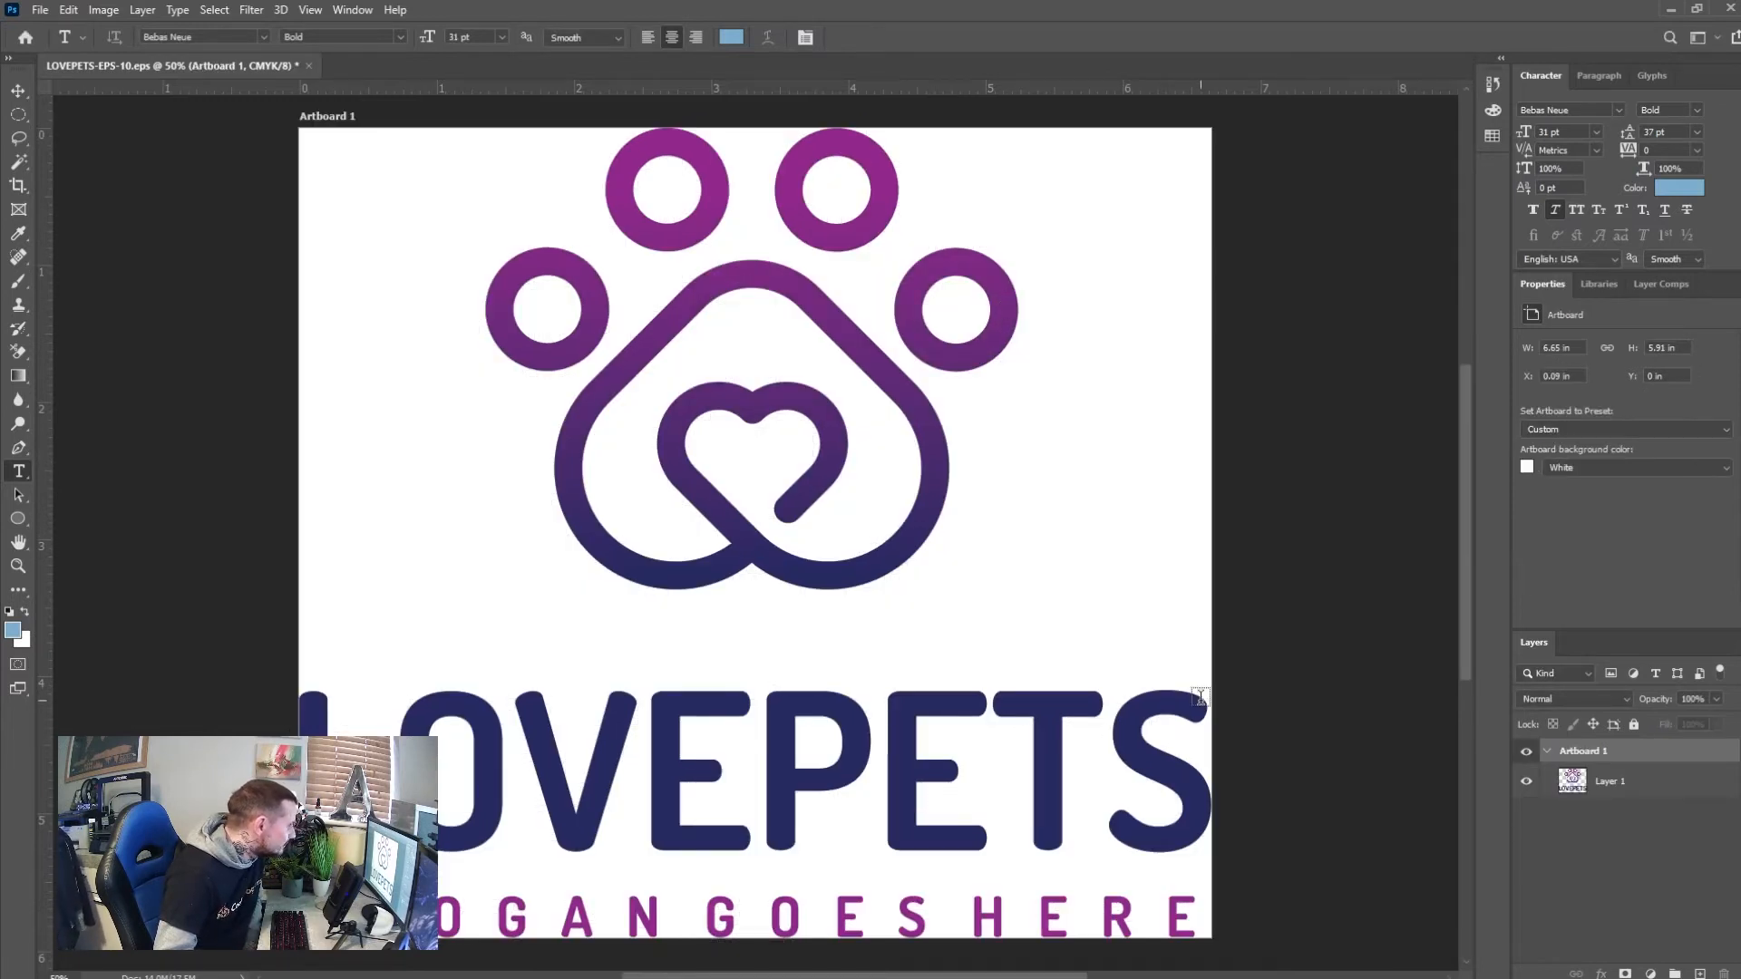
{"action": "left_click", "coordinate": [1620, 792]}
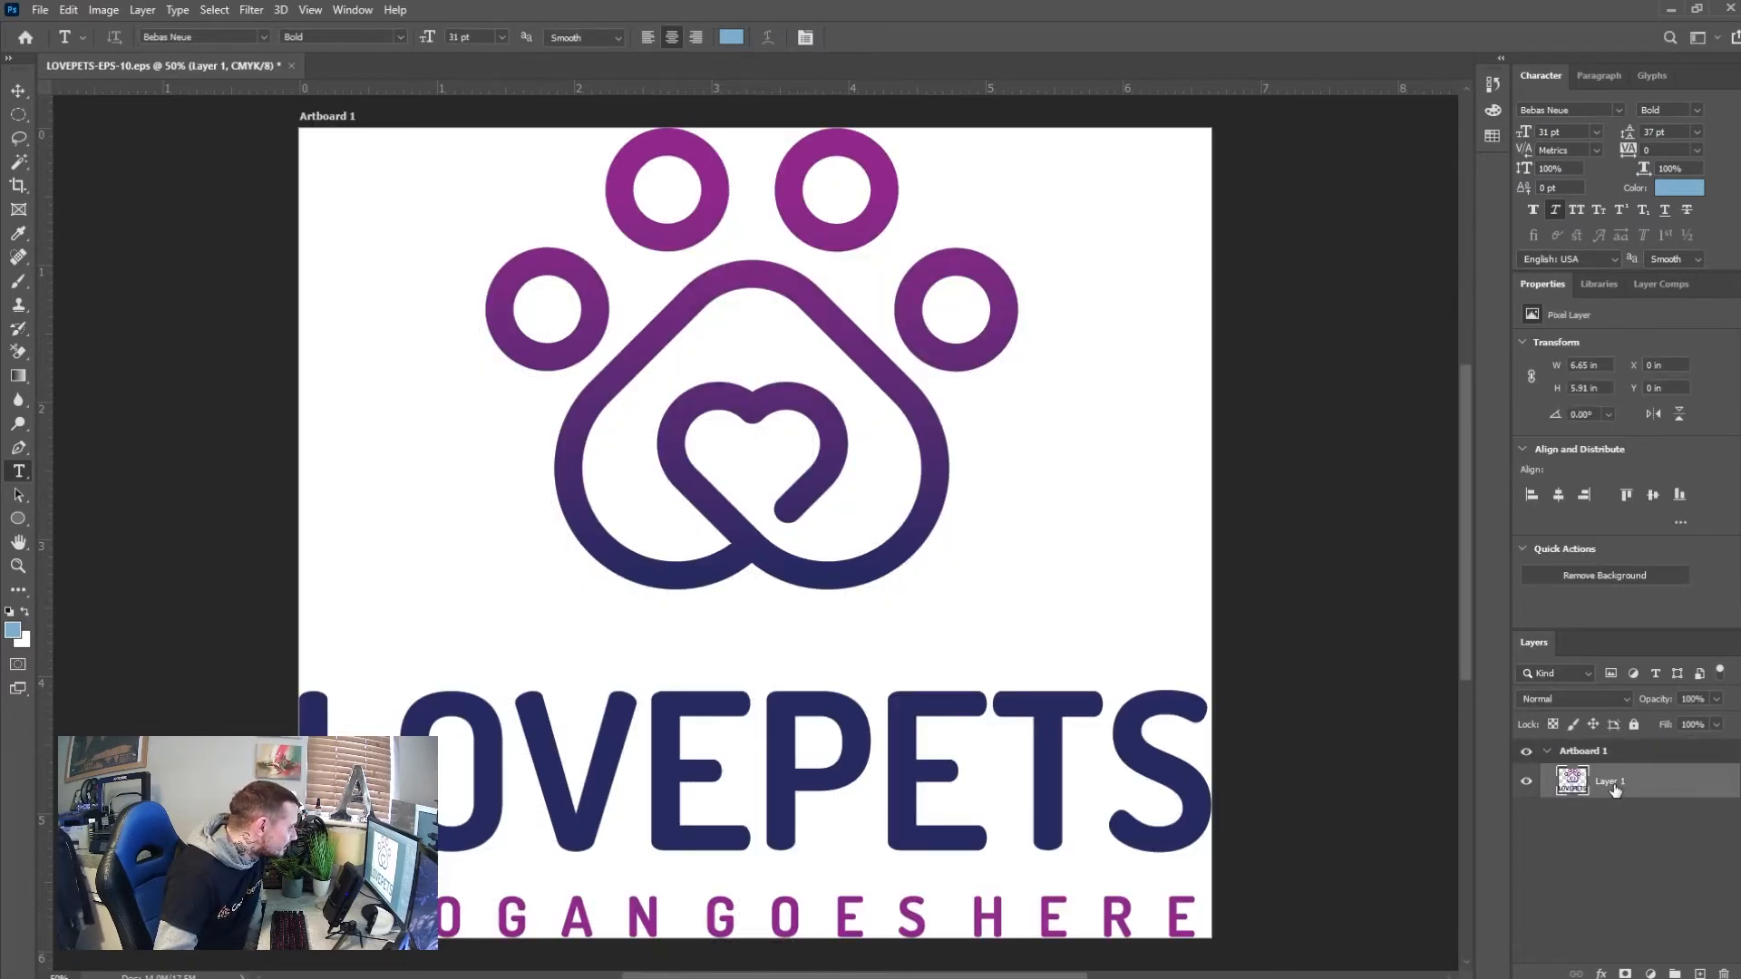
{"action": "left_click", "coordinate": [293, 66]}
{"action": "left_click", "coordinate": [869, 373]}
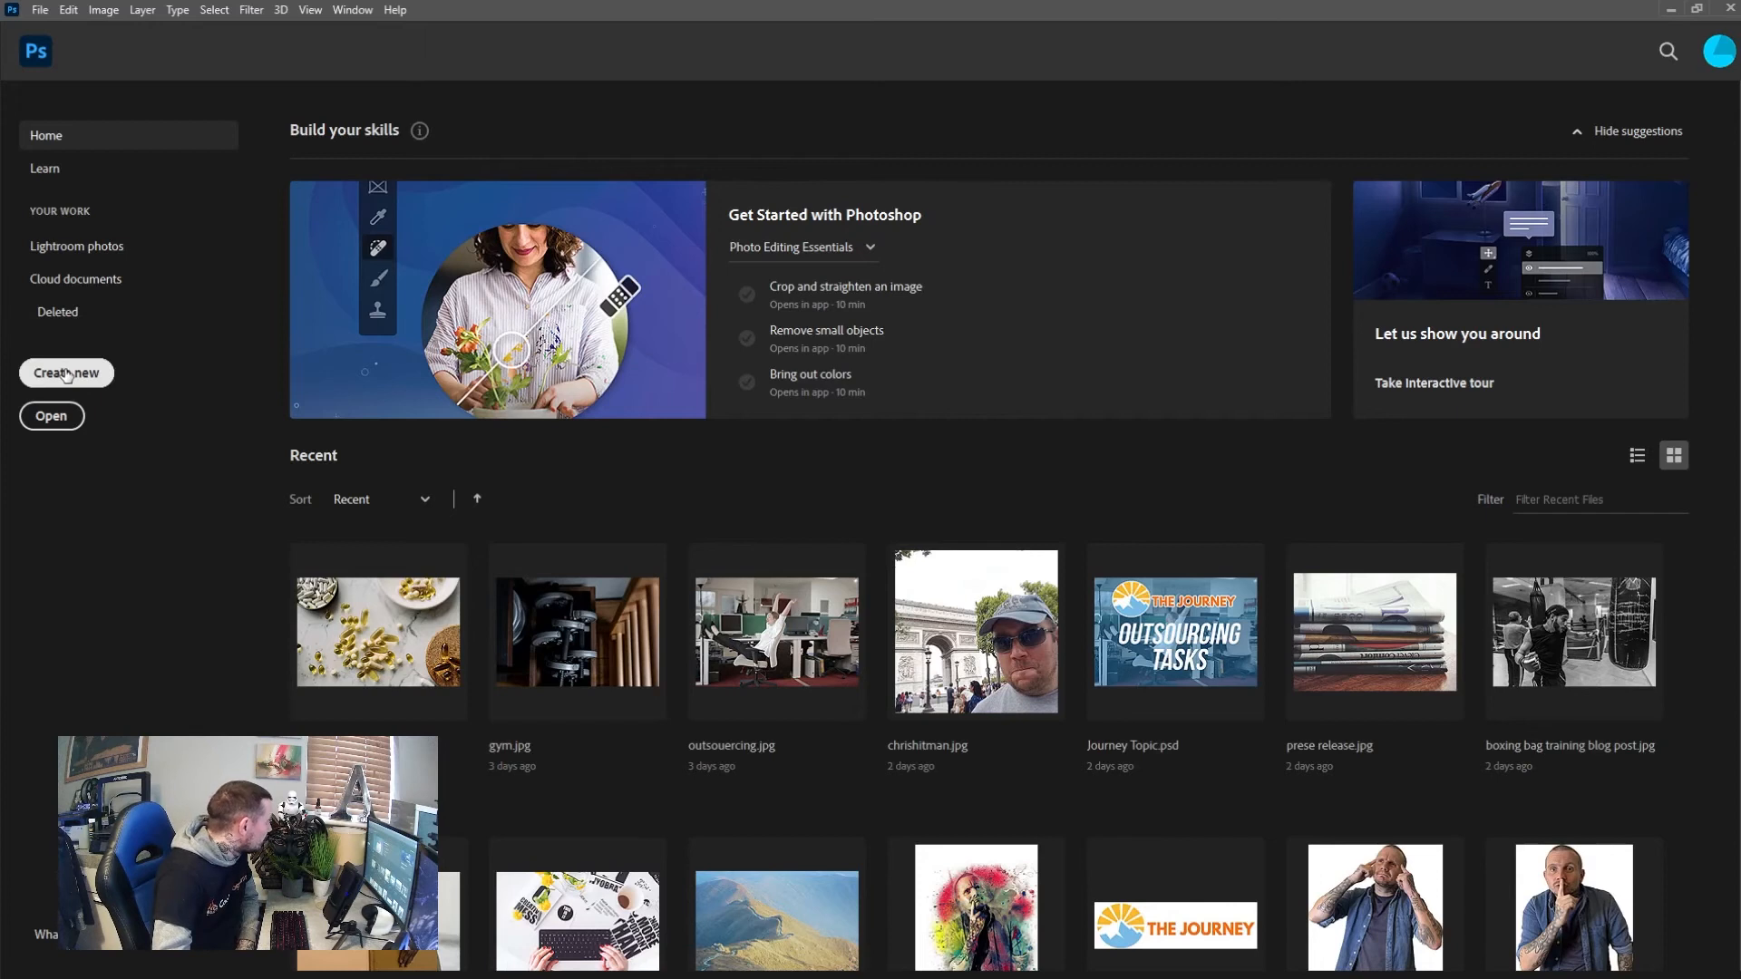
Open LOVEPETS-AI-CS6, importing page 1 cropped to its bounding box at 300 pixels/inch
{"action": "left_click", "coordinate": [52, 417]}
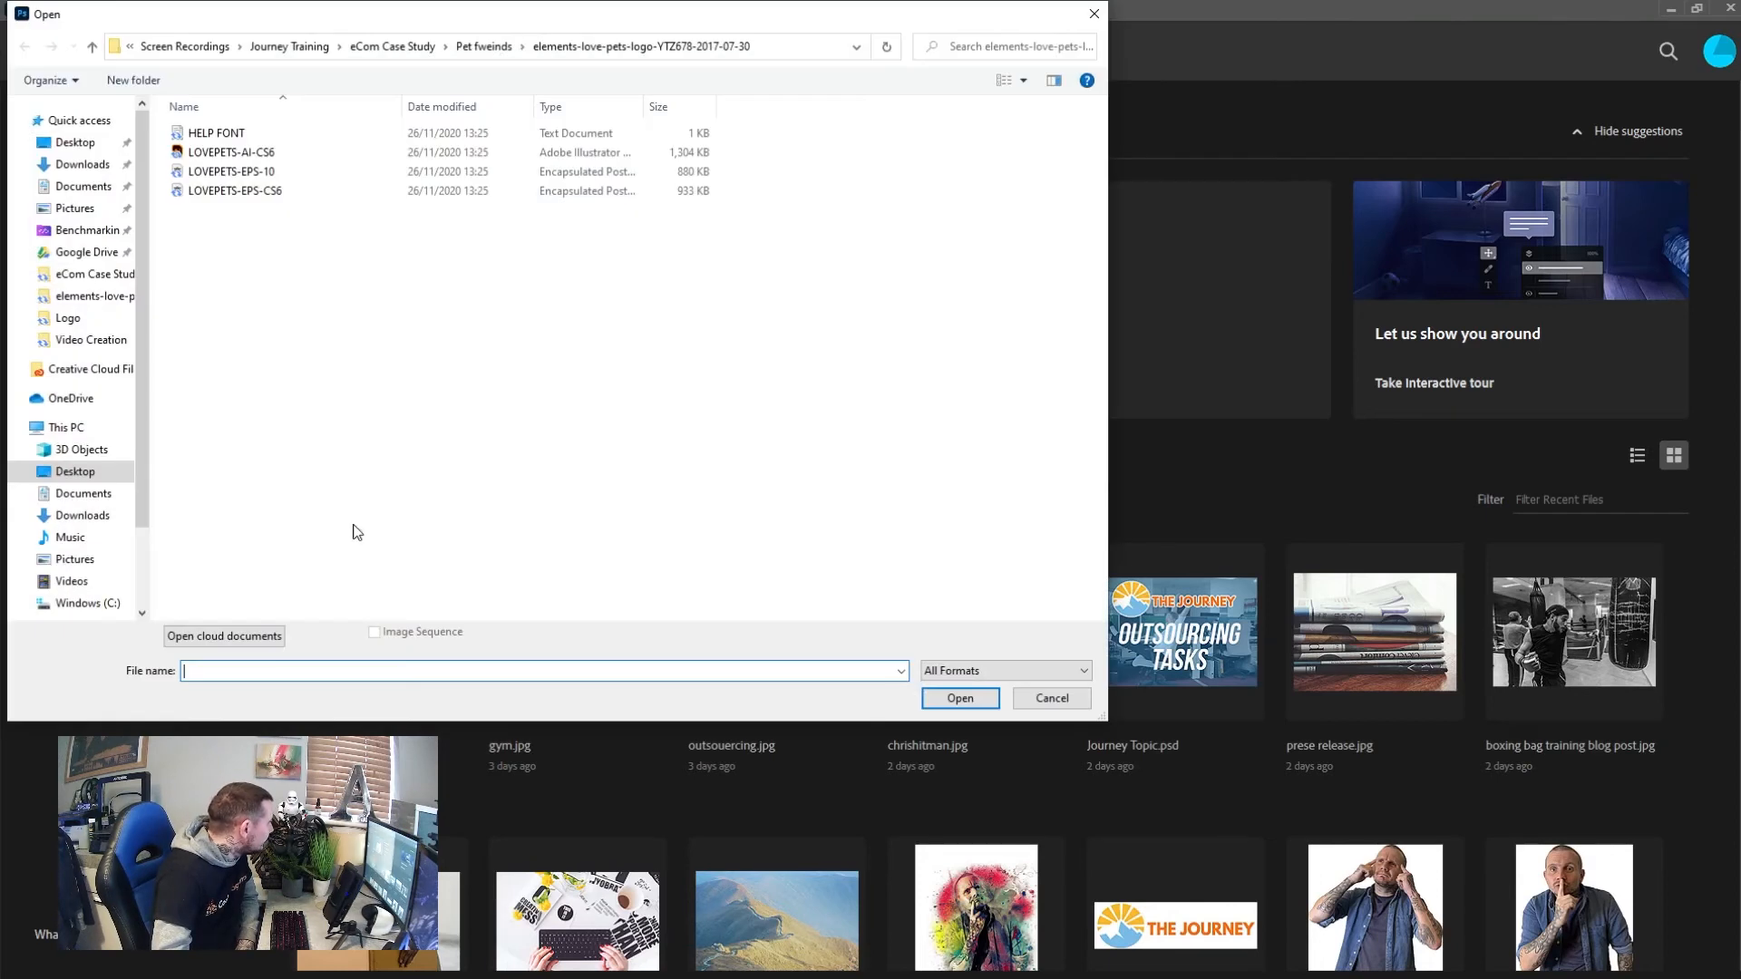
{"action": "double_click", "coordinate": [252, 160]}
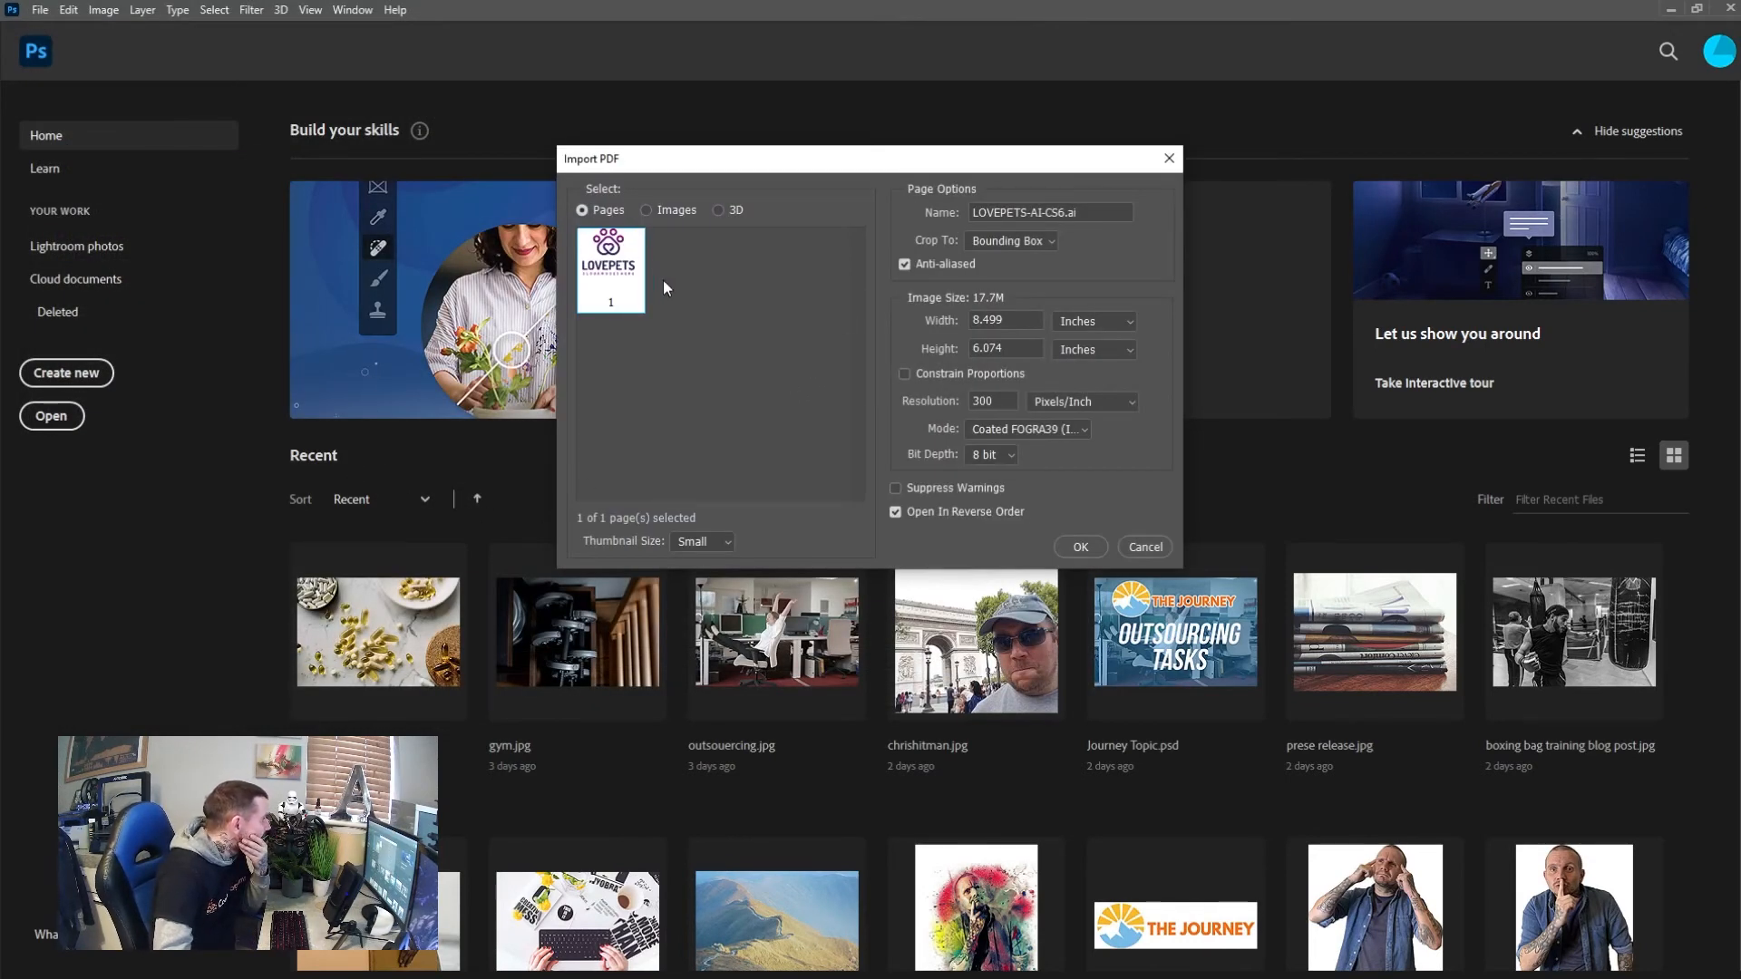
{"action": "left_click", "coordinate": [646, 210]}
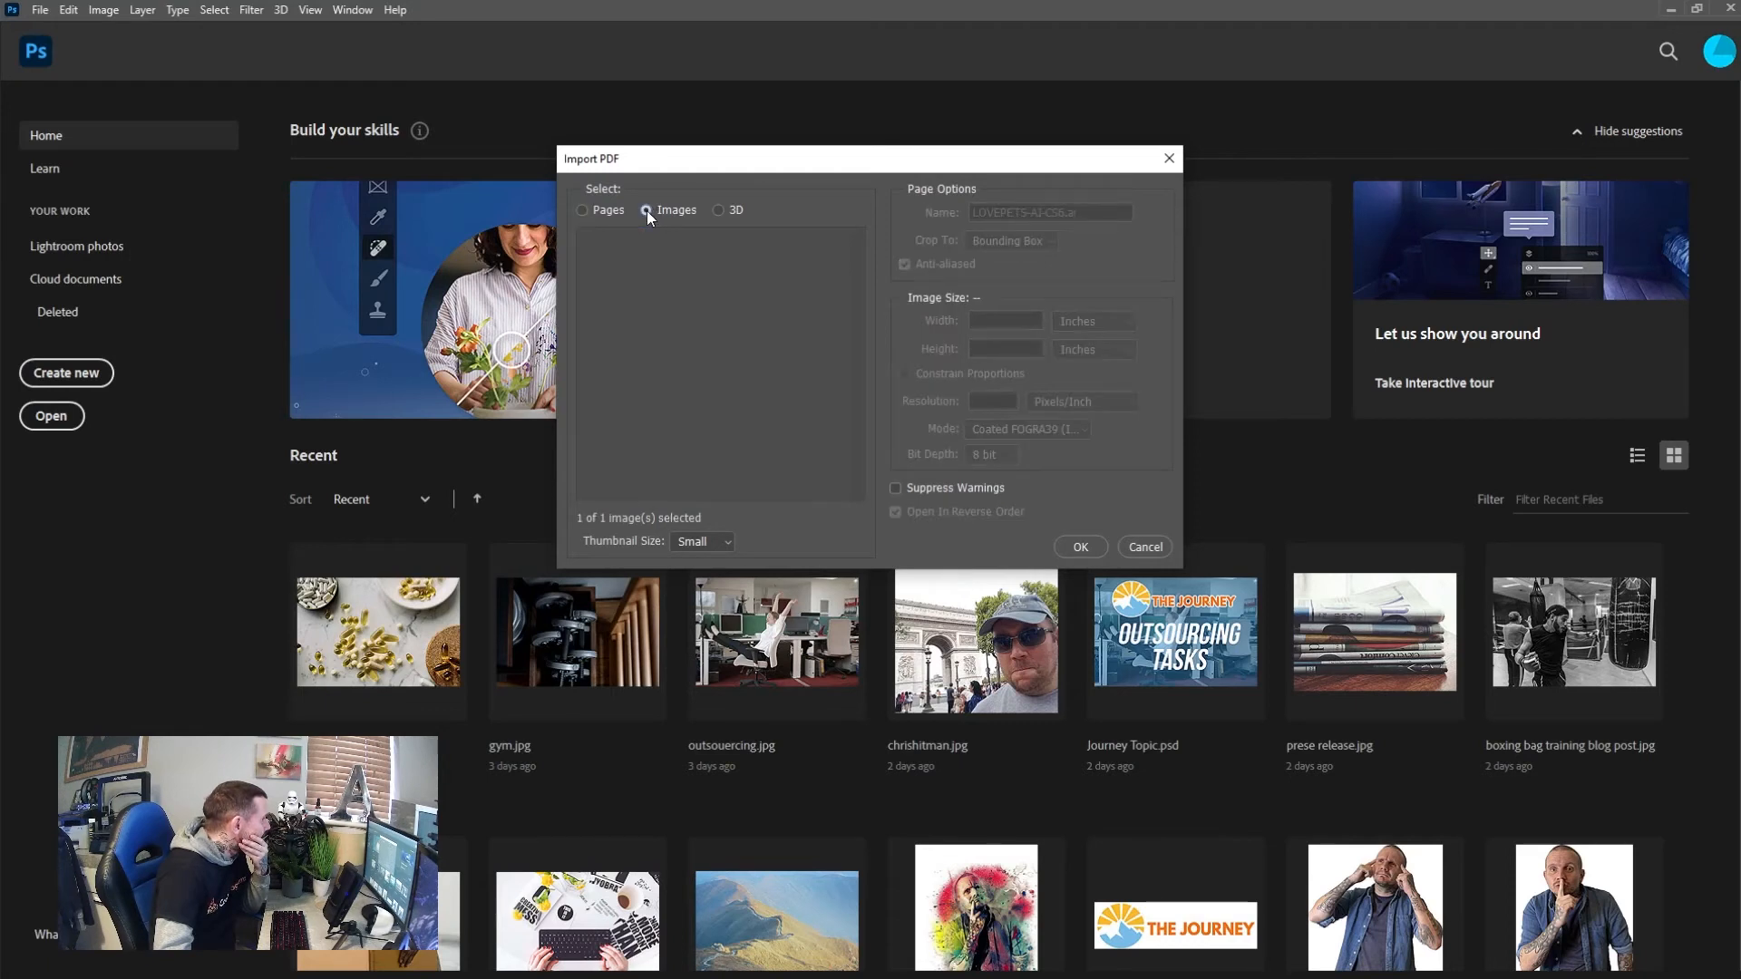
{"action": "left_click", "coordinate": [582, 210]}
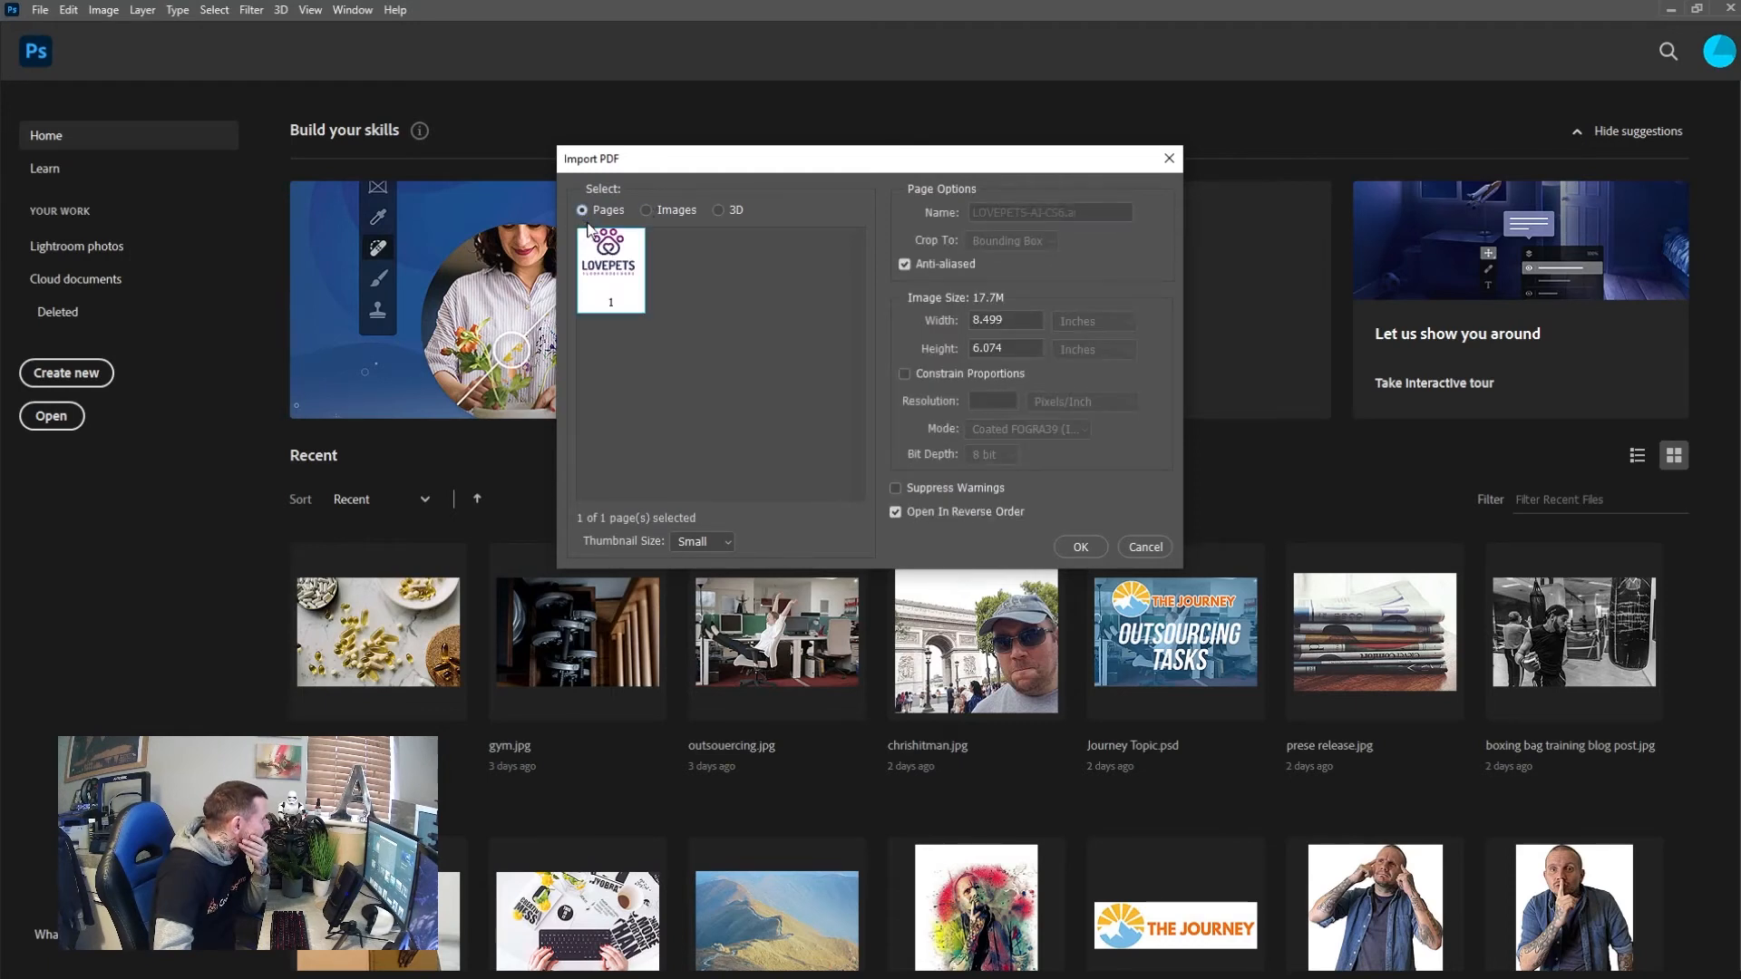
{"action": "left_click", "coordinate": [1076, 546]}
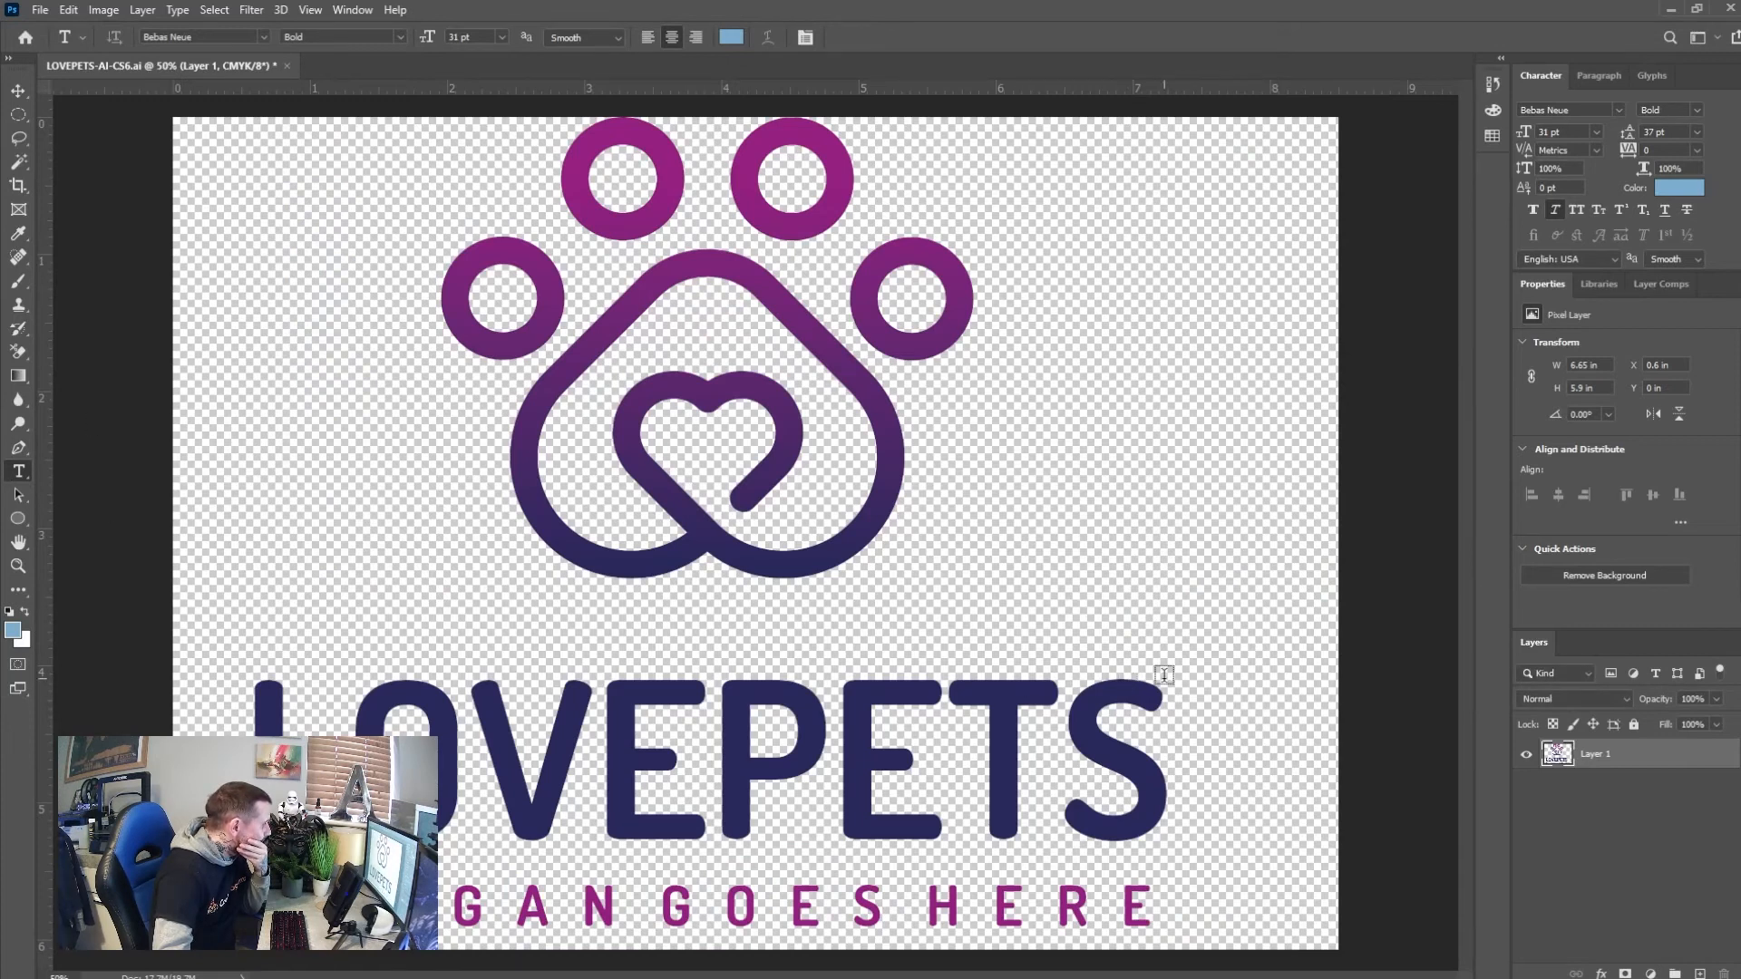
Try to select the LOVEPETS lettering with the Type tool and discard the resulting placeholder text box
{"action": "left_click_drag", "start_coordinate": [1161, 682], "coordinate": [263, 875]}
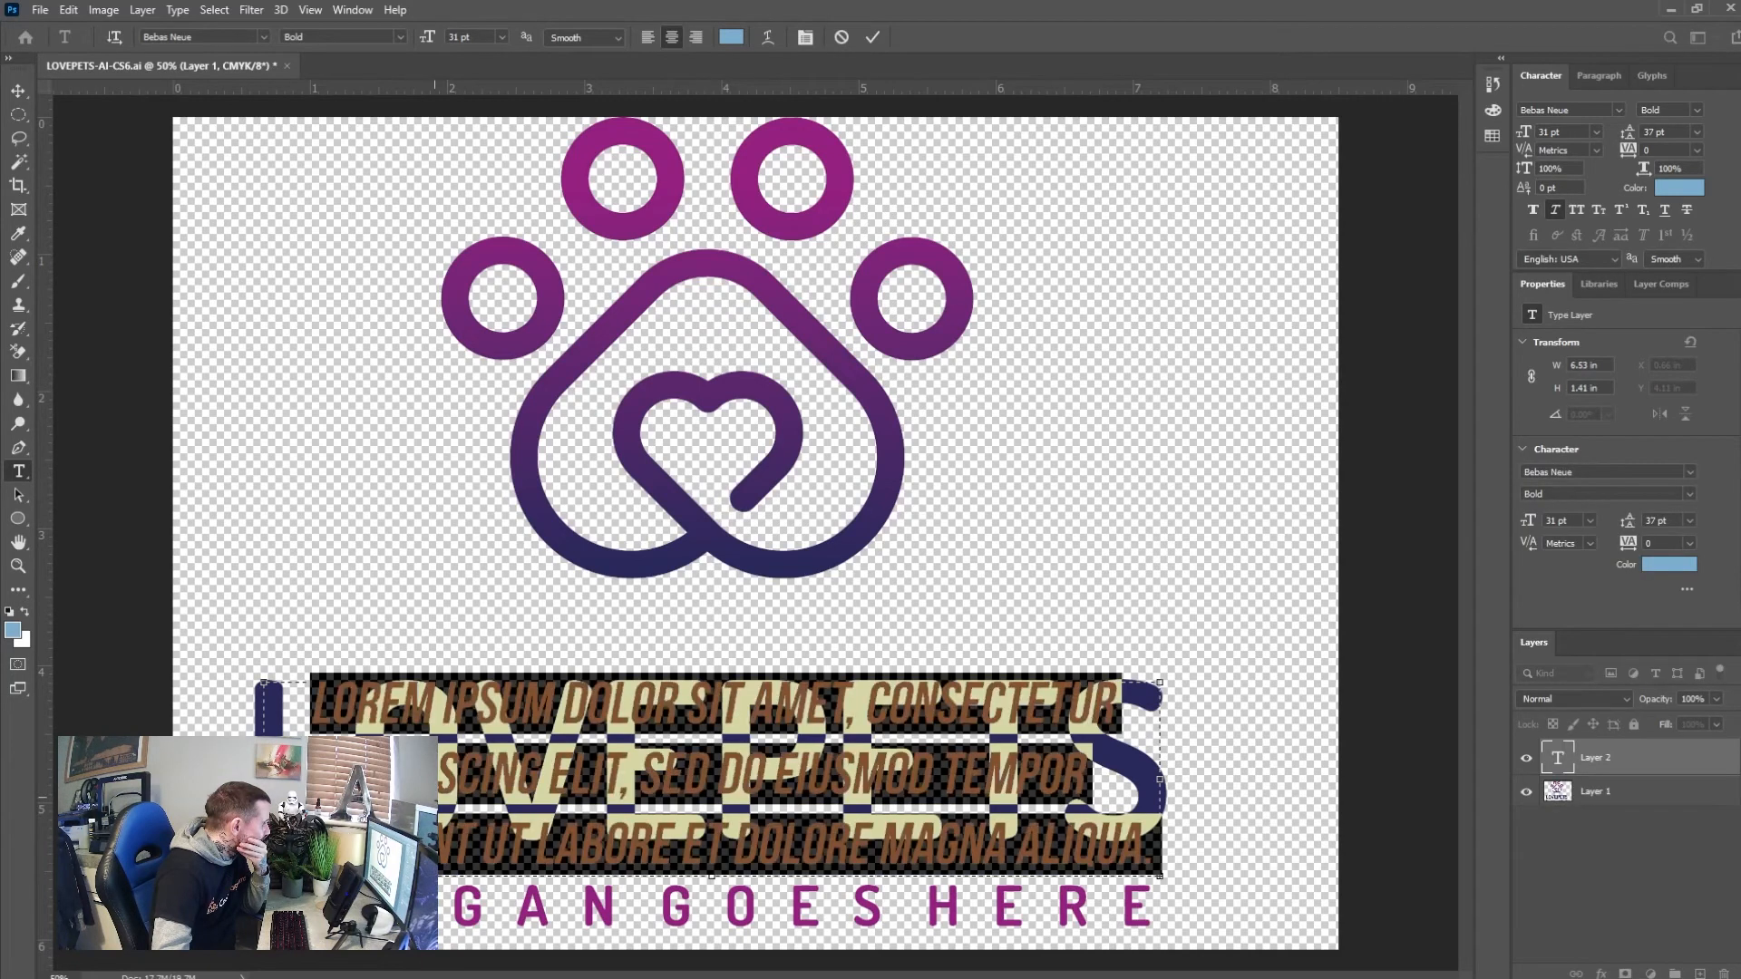
{"action": "left_click", "coordinate": [433, 810]}
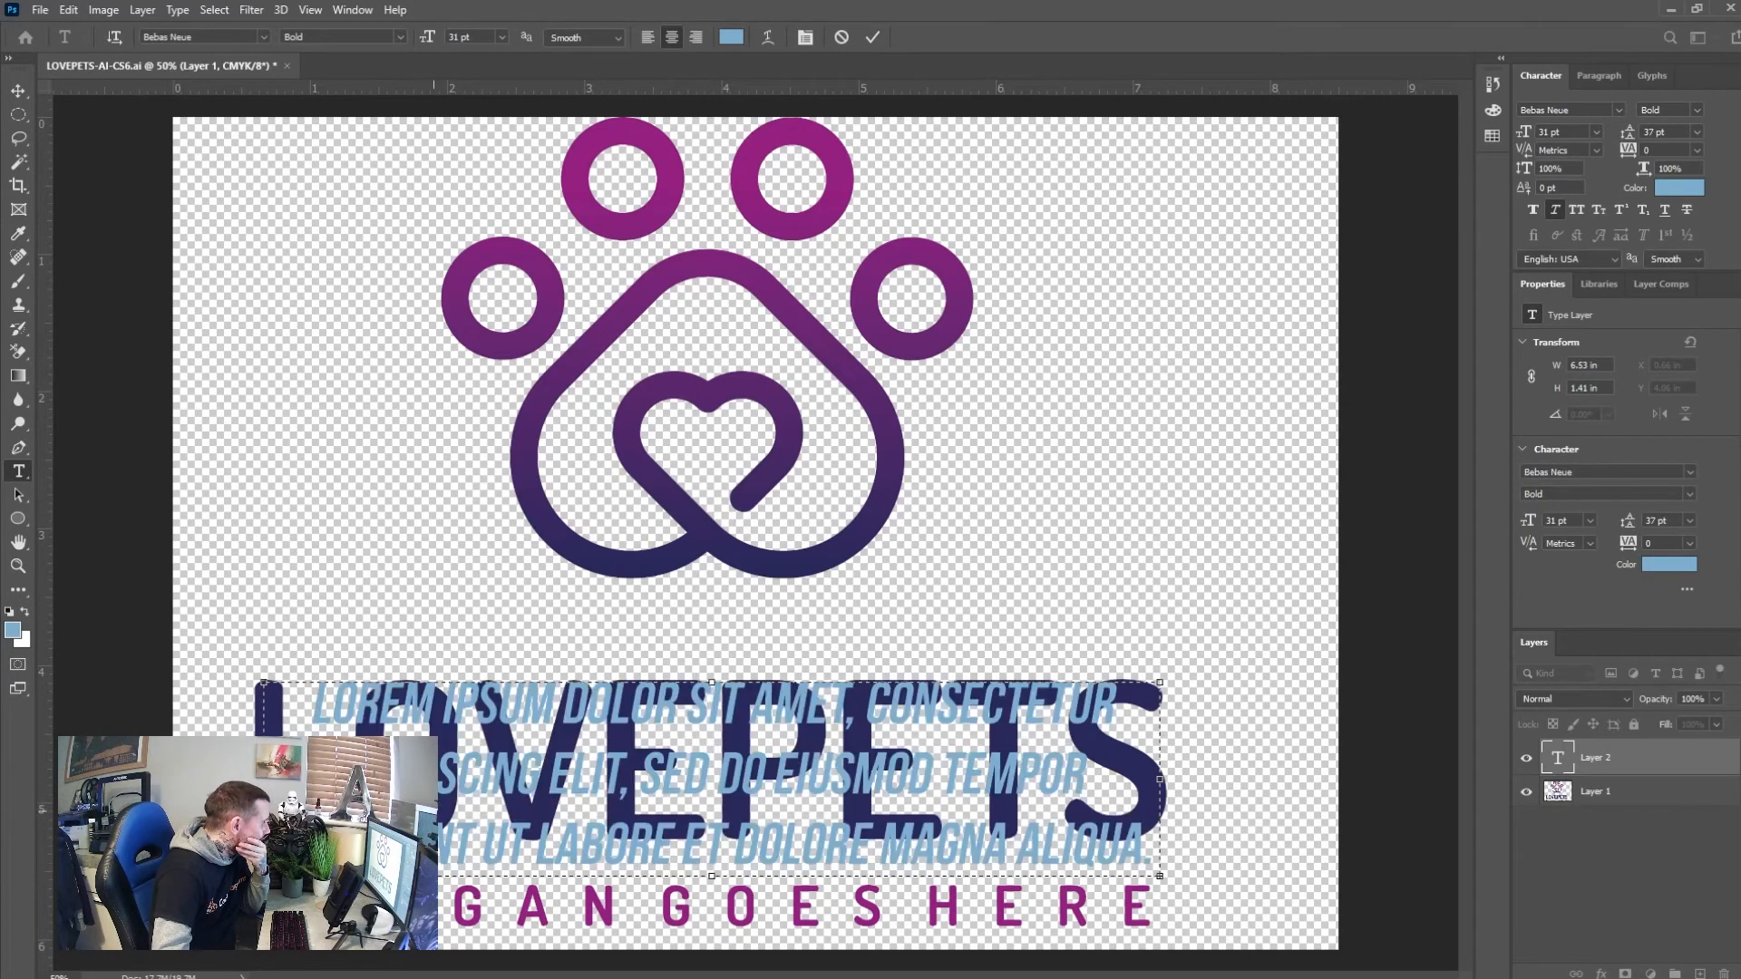
{"action": "left_click", "coordinate": [842, 38]}
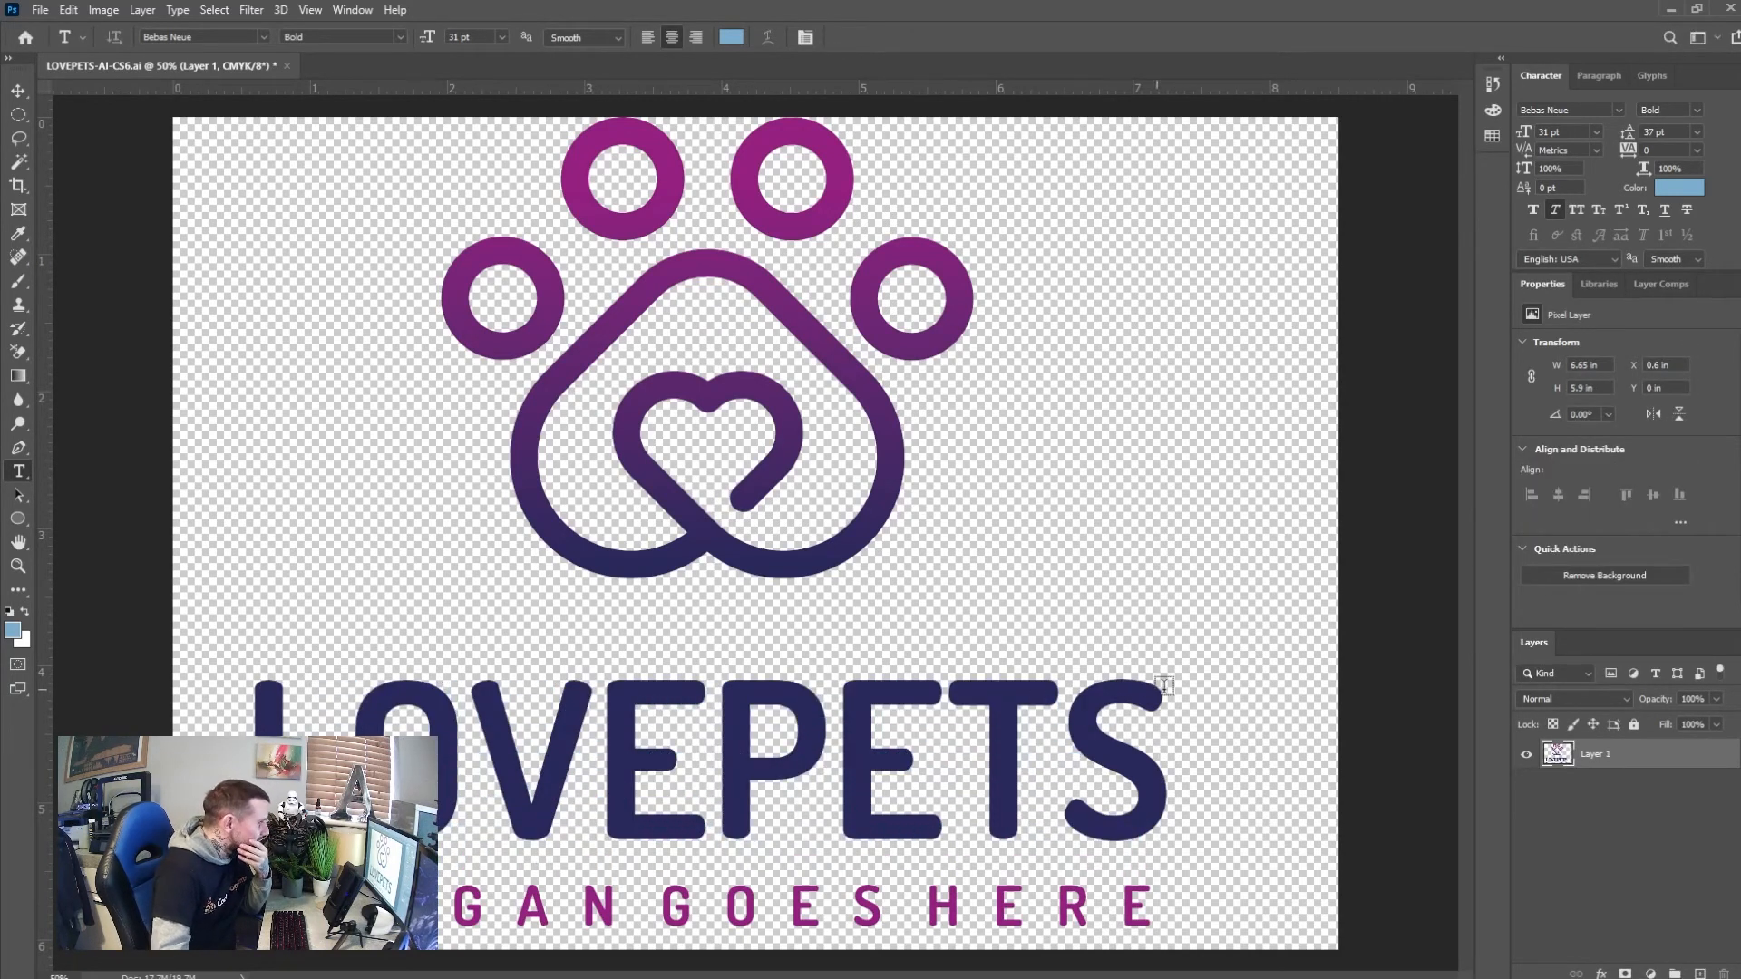
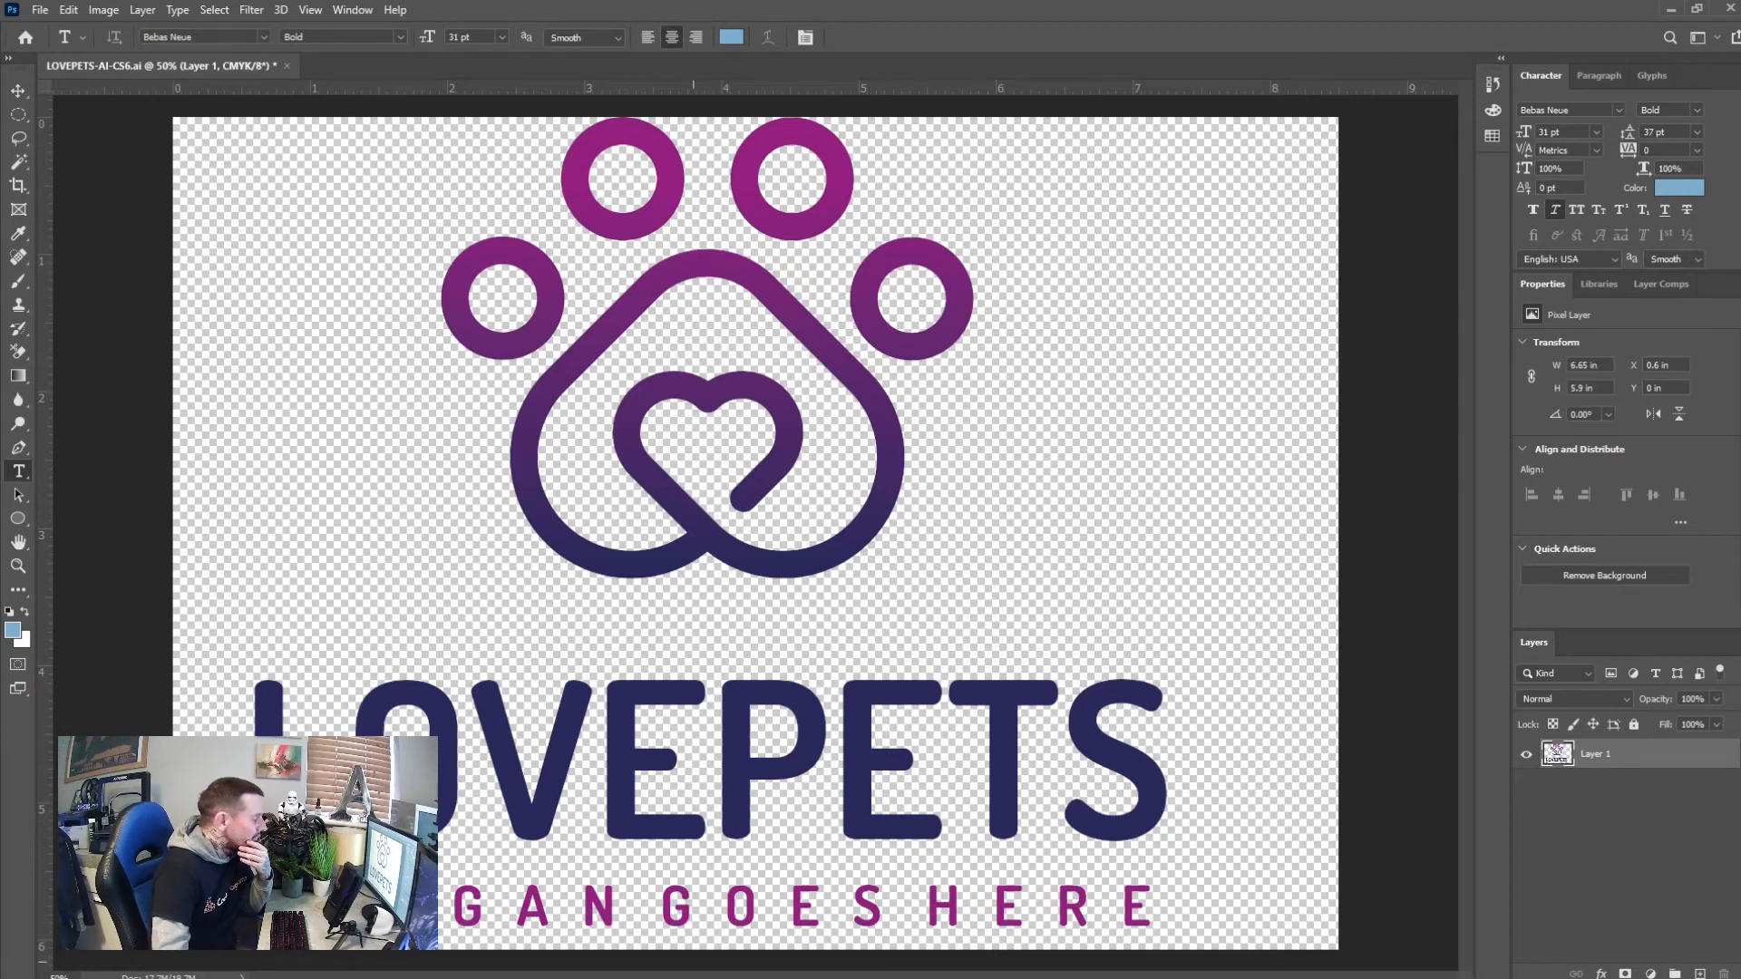
Find the Dosis family in the font list and set the Type tool's font to Dosis Bold
{"action": "left_click", "coordinate": [263, 36]}
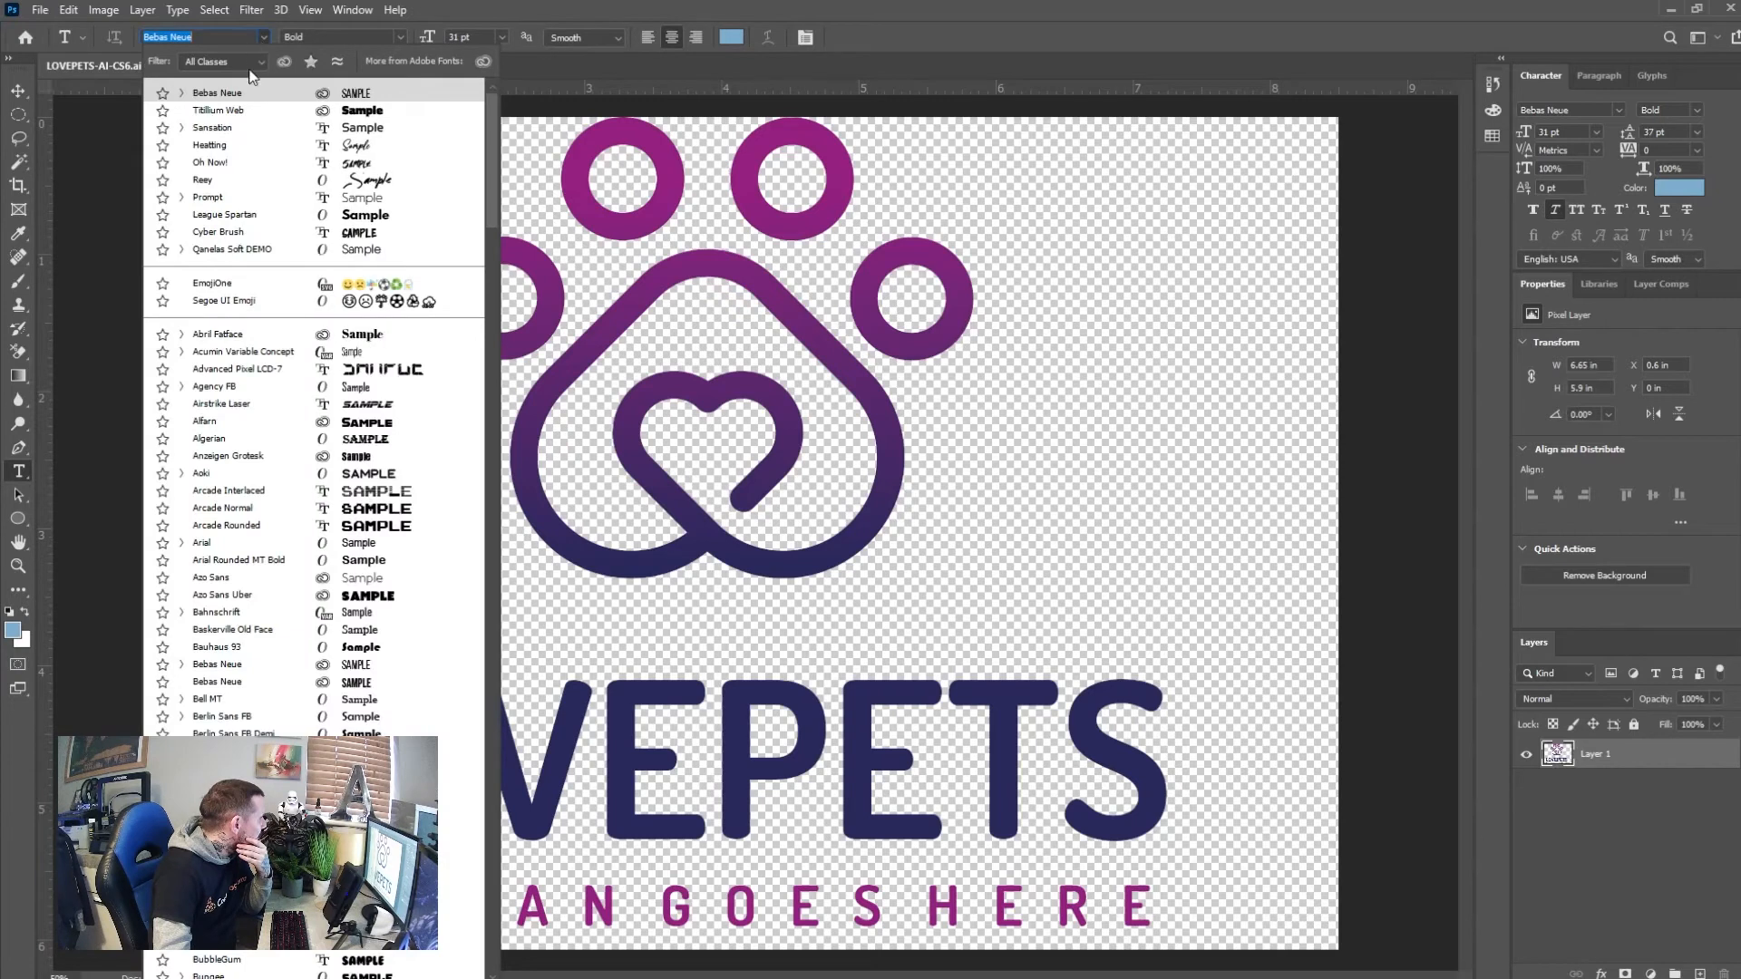
{"action": "left_click", "coordinate": [356, 201]}
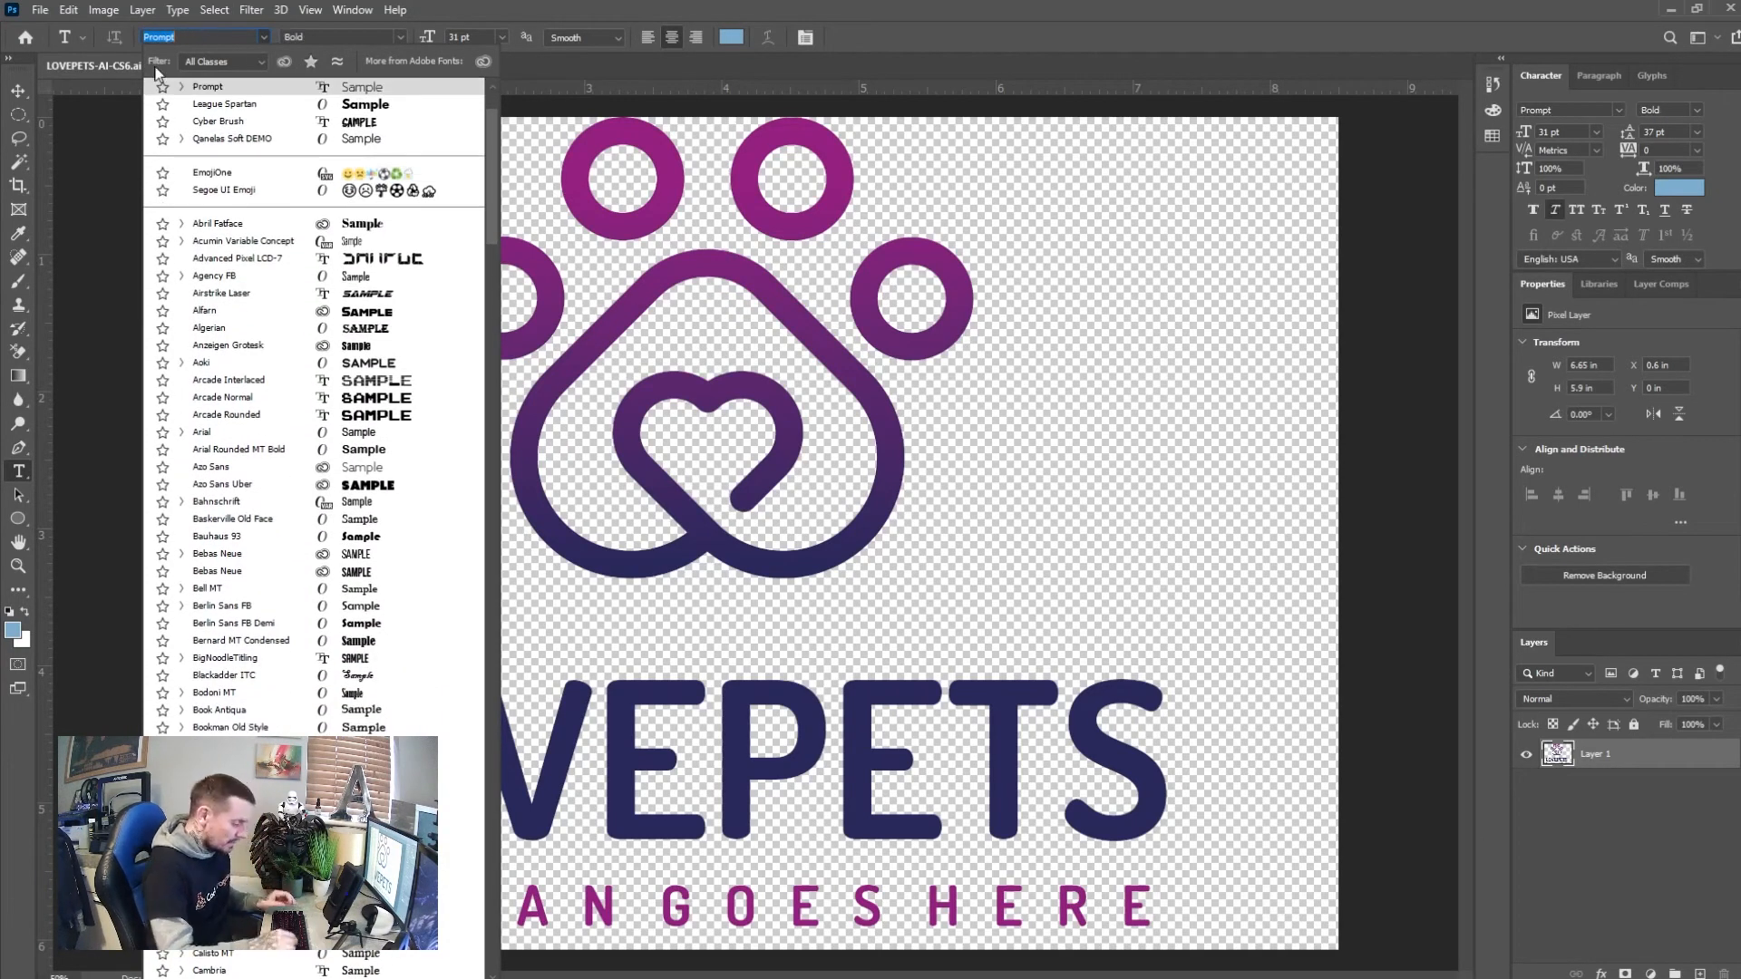
{"action": "type", "text": "do"}
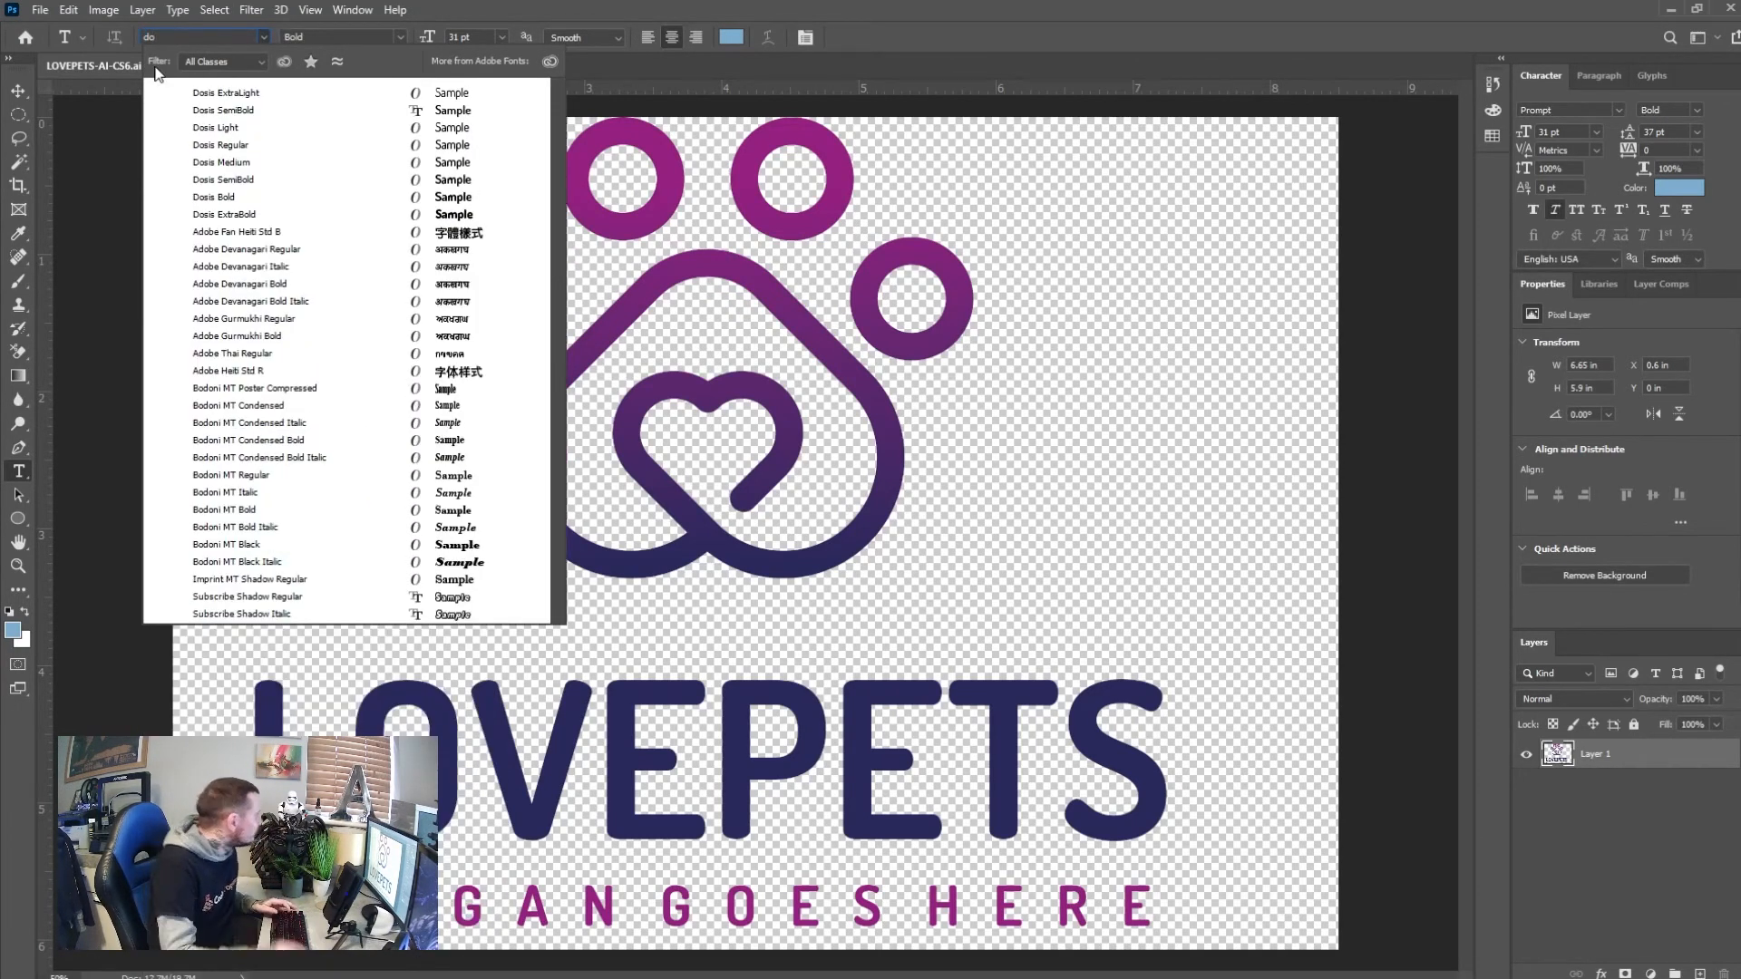
{"action": "left_click", "coordinate": [241, 202]}
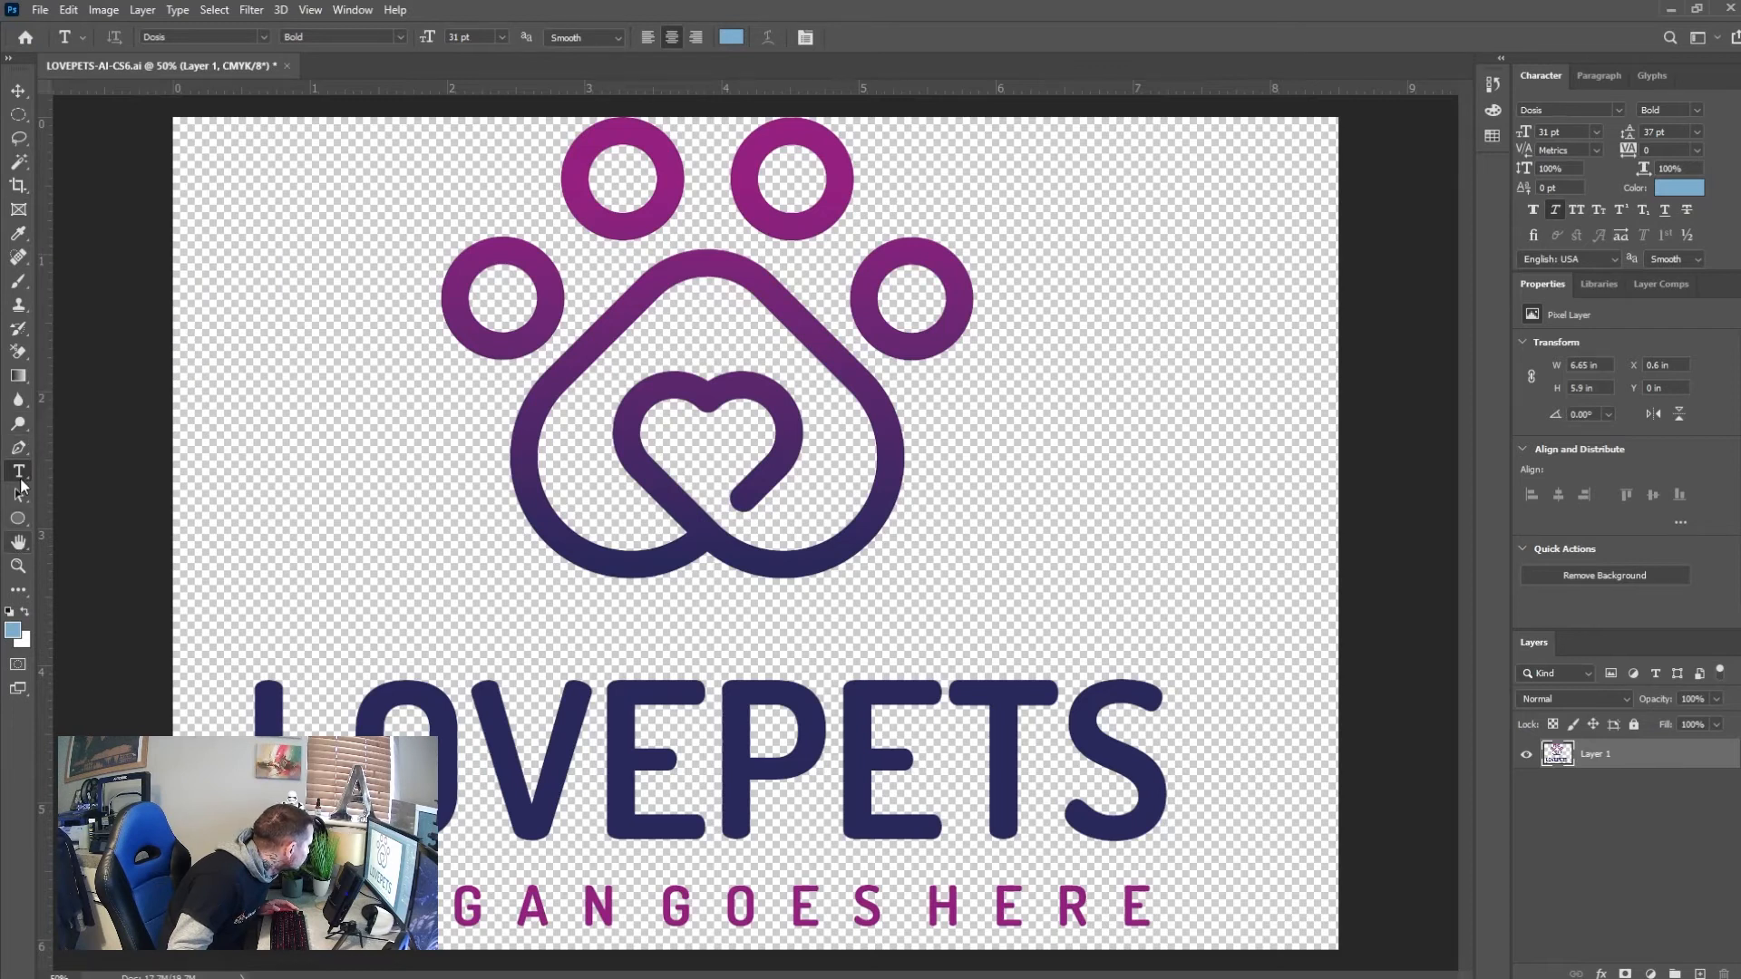
Erase the LOVEPETS name and slogan beneath the paw symbol using the Eraser tool with a 401 px brush
{"action": "left_click", "coordinate": [20, 351]}
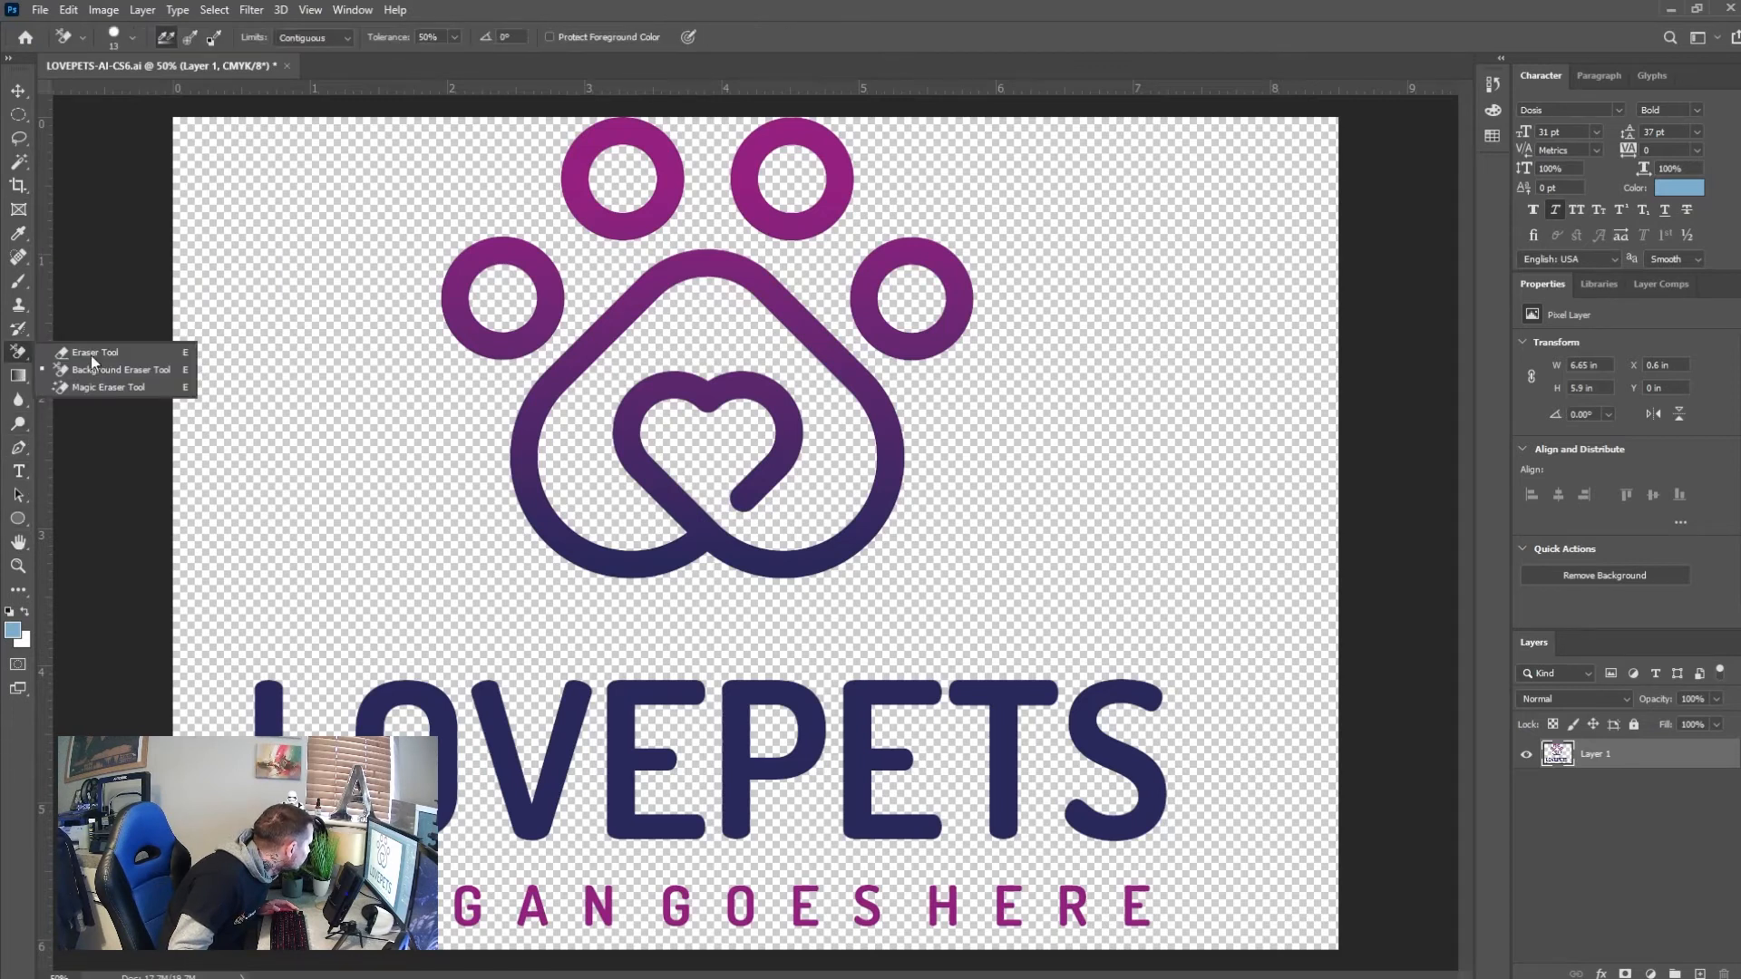
{"action": "left_click", "coordinate": [96, 356]}
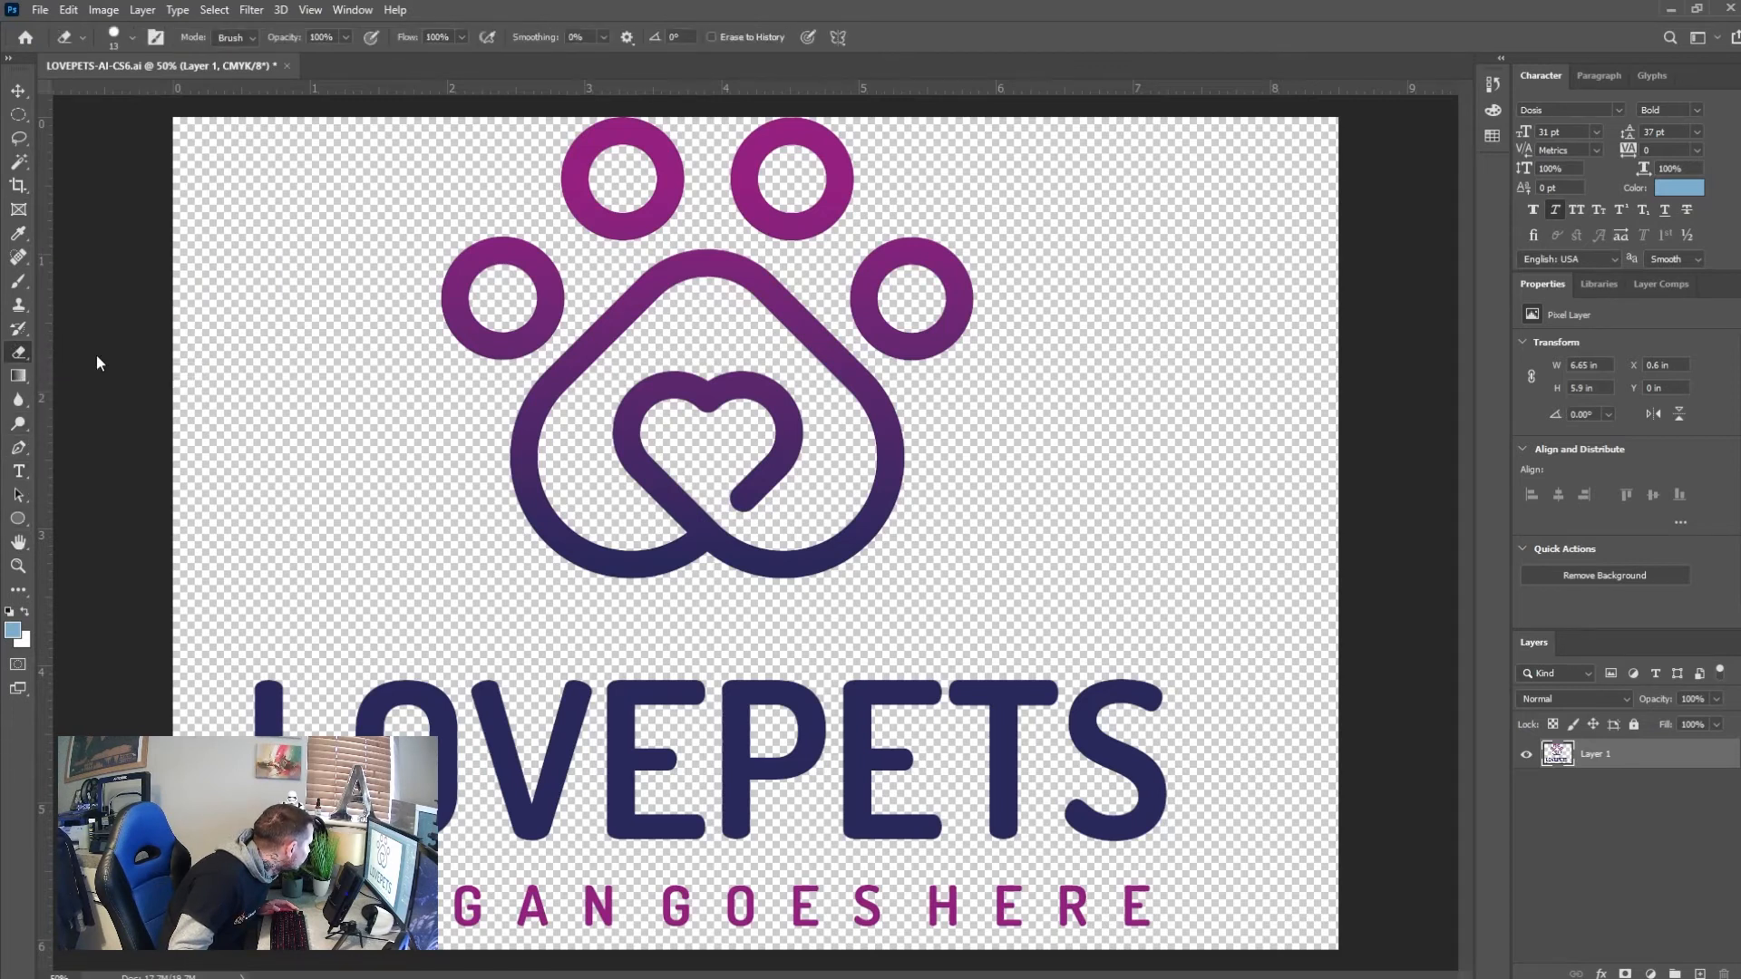
{"action": "left_click", "coordinate": [130, 40]}
{"action": "left_click_drag", "start_coordinate": [103, 90], "coordinate": [202, 97]}
{"action": "mouse_move", "coordinate": [265, 718]}
{"action": "left_mouse_down"}
{"action": "mouse_move", "coordinate": [406, 804]}
{"action": "mouse_move", "coordinate": [246, 767]}
{"action": "mouse_move", "coordinate": [519, 747]}
{"action": "mouse_move", "coordinate": [712, 747]}
{"action": "mouse_move", "coordinate": [579, 766]}
{"action": "mouse_move", "coordinate": [758, 746]}
{"action": "mouse_move", "coordinate": [1167, 750]}
{"action": "mouse_move", "coordinate": [1087, 829]}
{"action": "mouse_move", "coordinate": [1170, 874]}
{"action": "mouse_move", "coordinate": [319, 952]}
{"action": "left_mouse_up"}
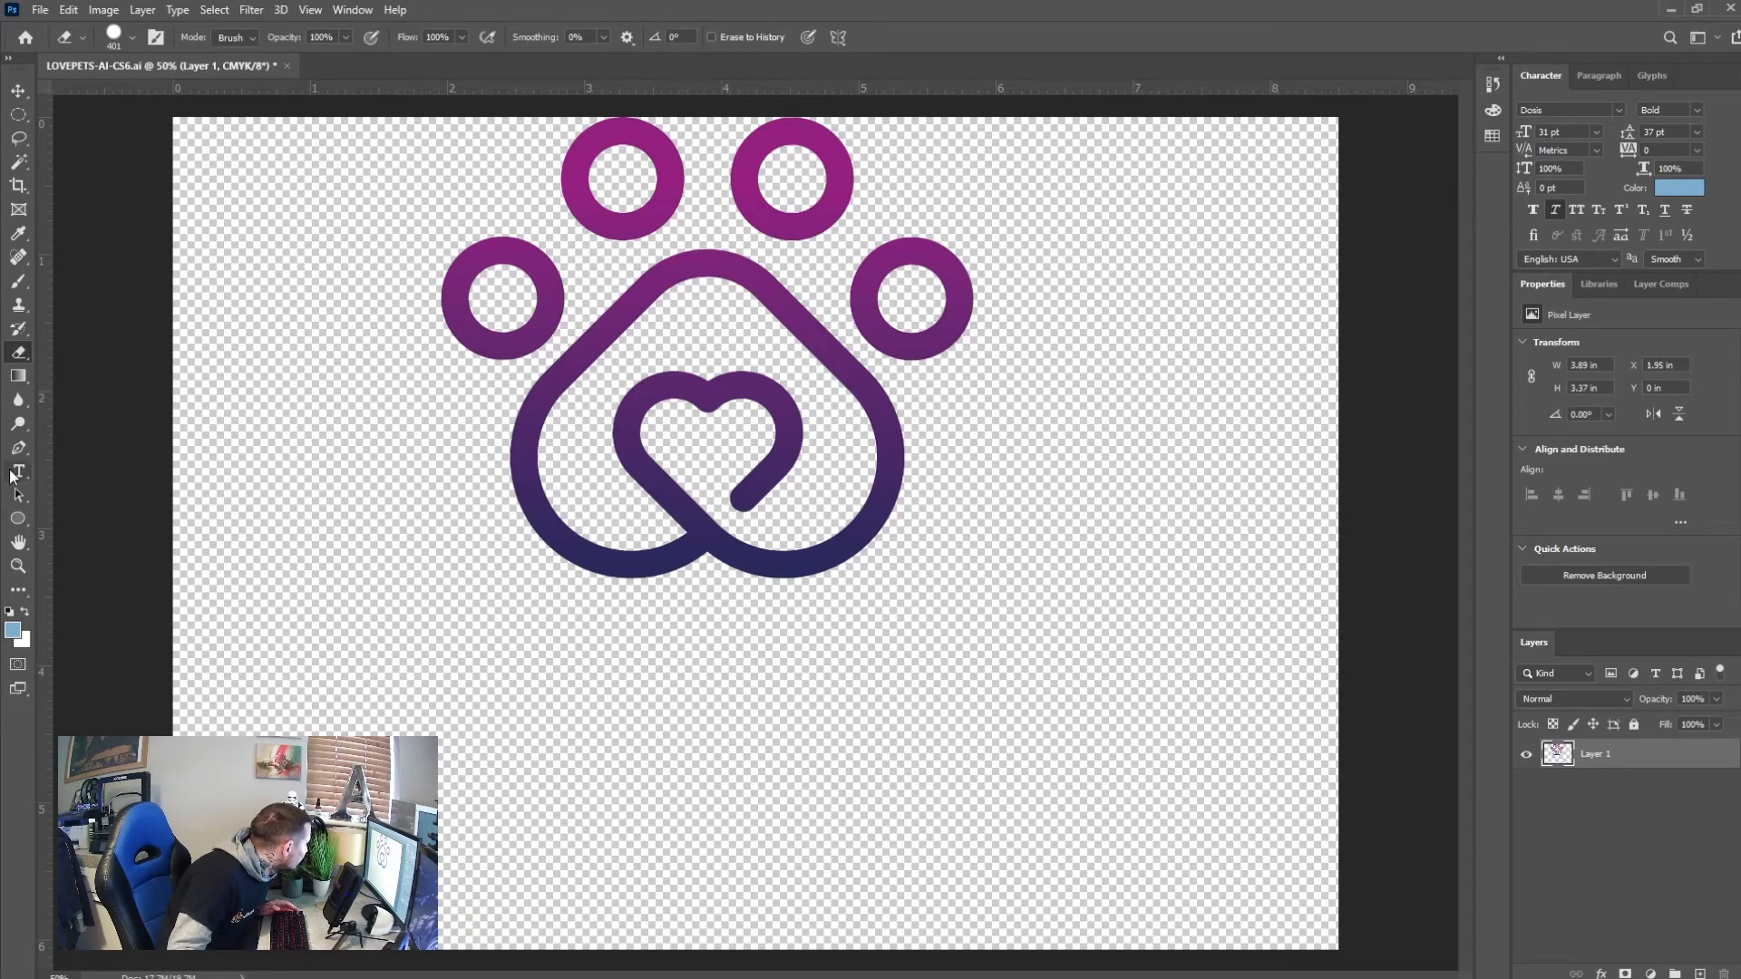
Add the text PET FWIENDS in a text box about 7.7 by 1.94 in beneath the paw symbol
{"action": "left_click_drag", "start_coordinate": [18, 471], "coordinate": [82, 472]}
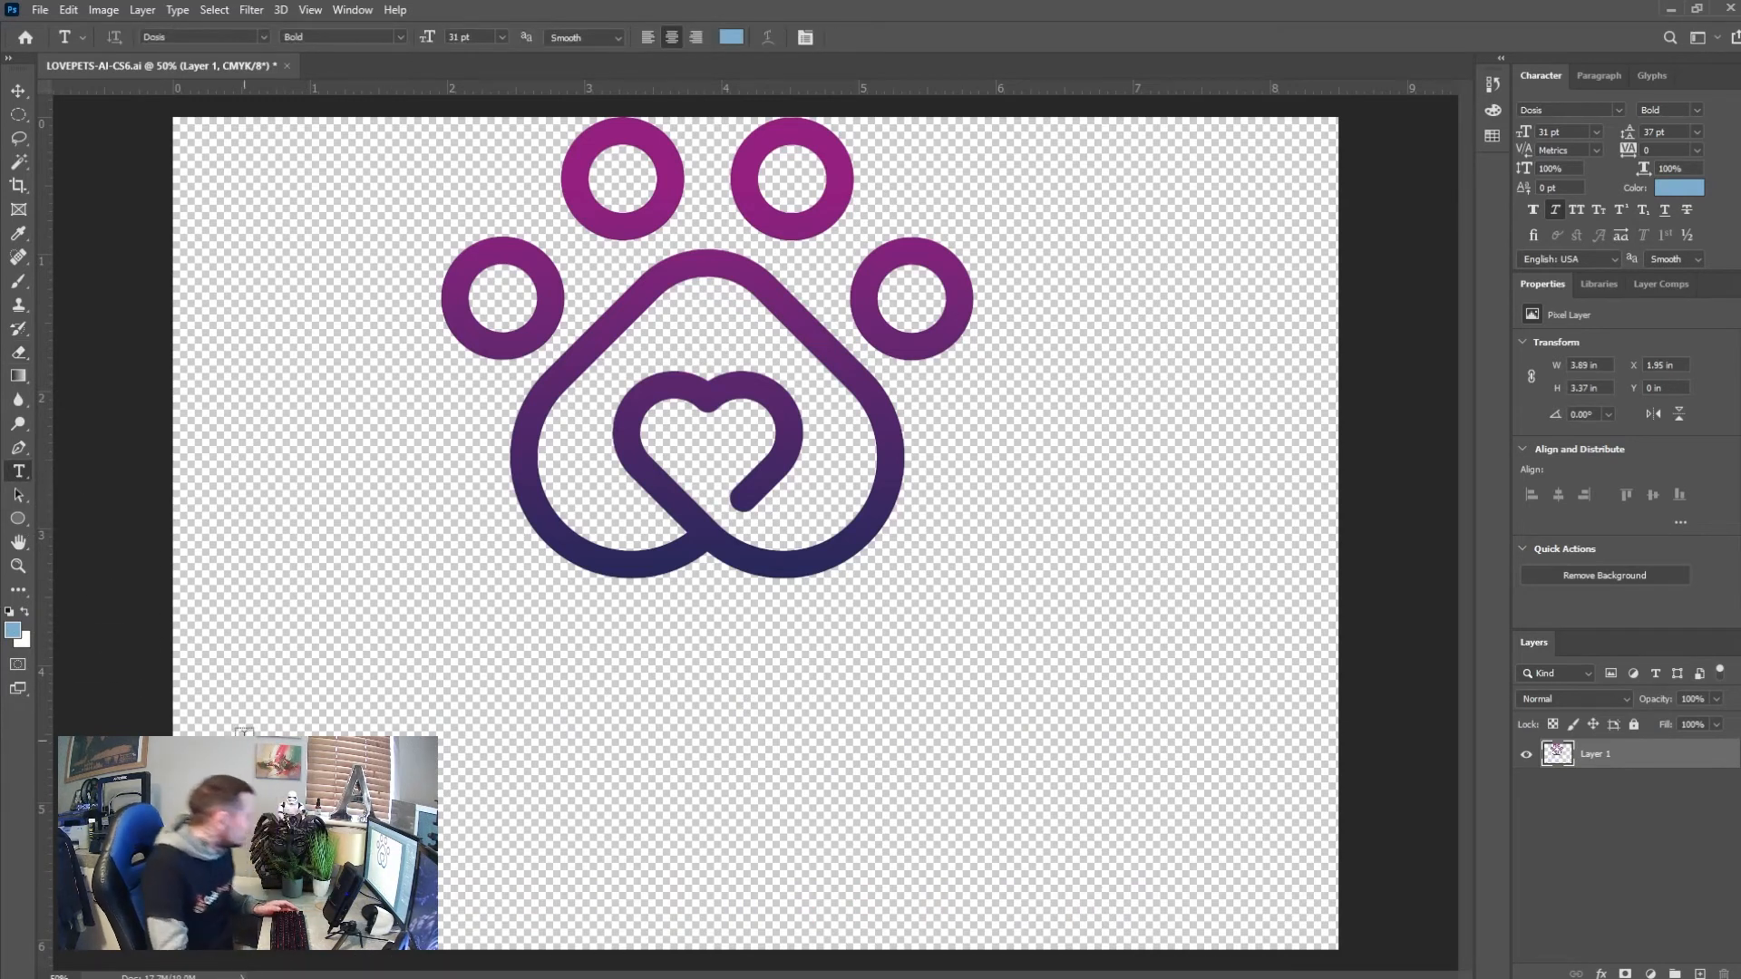
{"action": "left_click_drag", "start_coordinate": [242, 671], "coordinate": [1293, 925]}
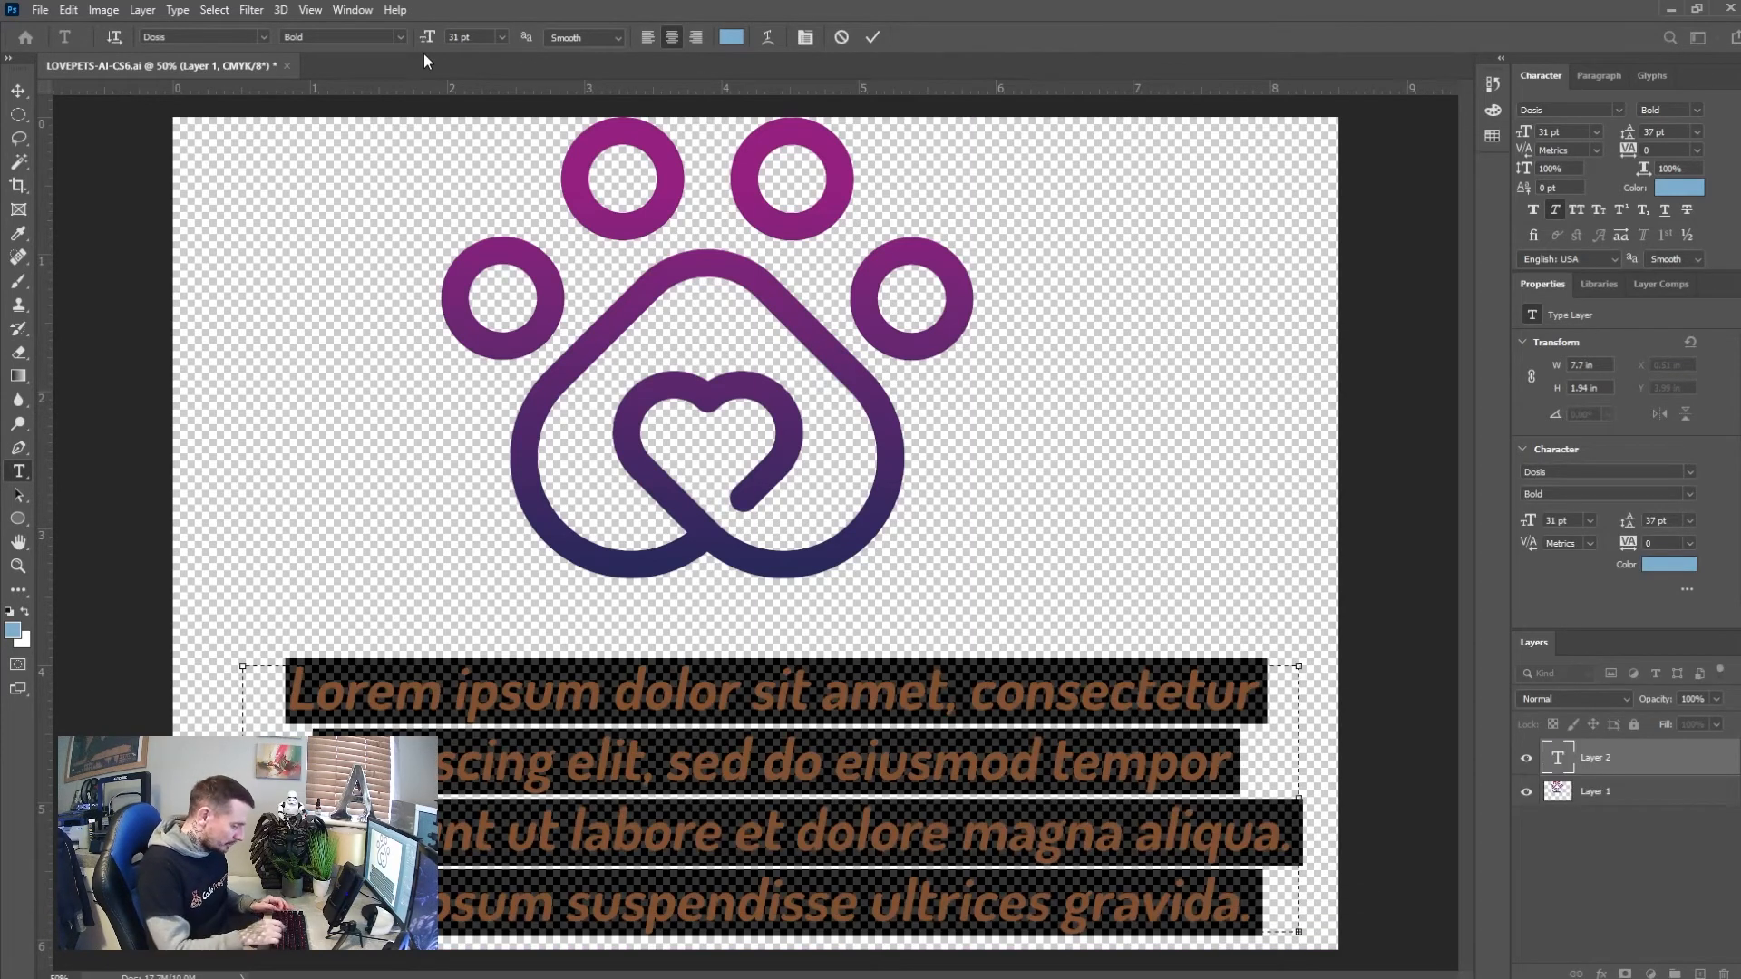
{"action": "type", "text": "PET"}
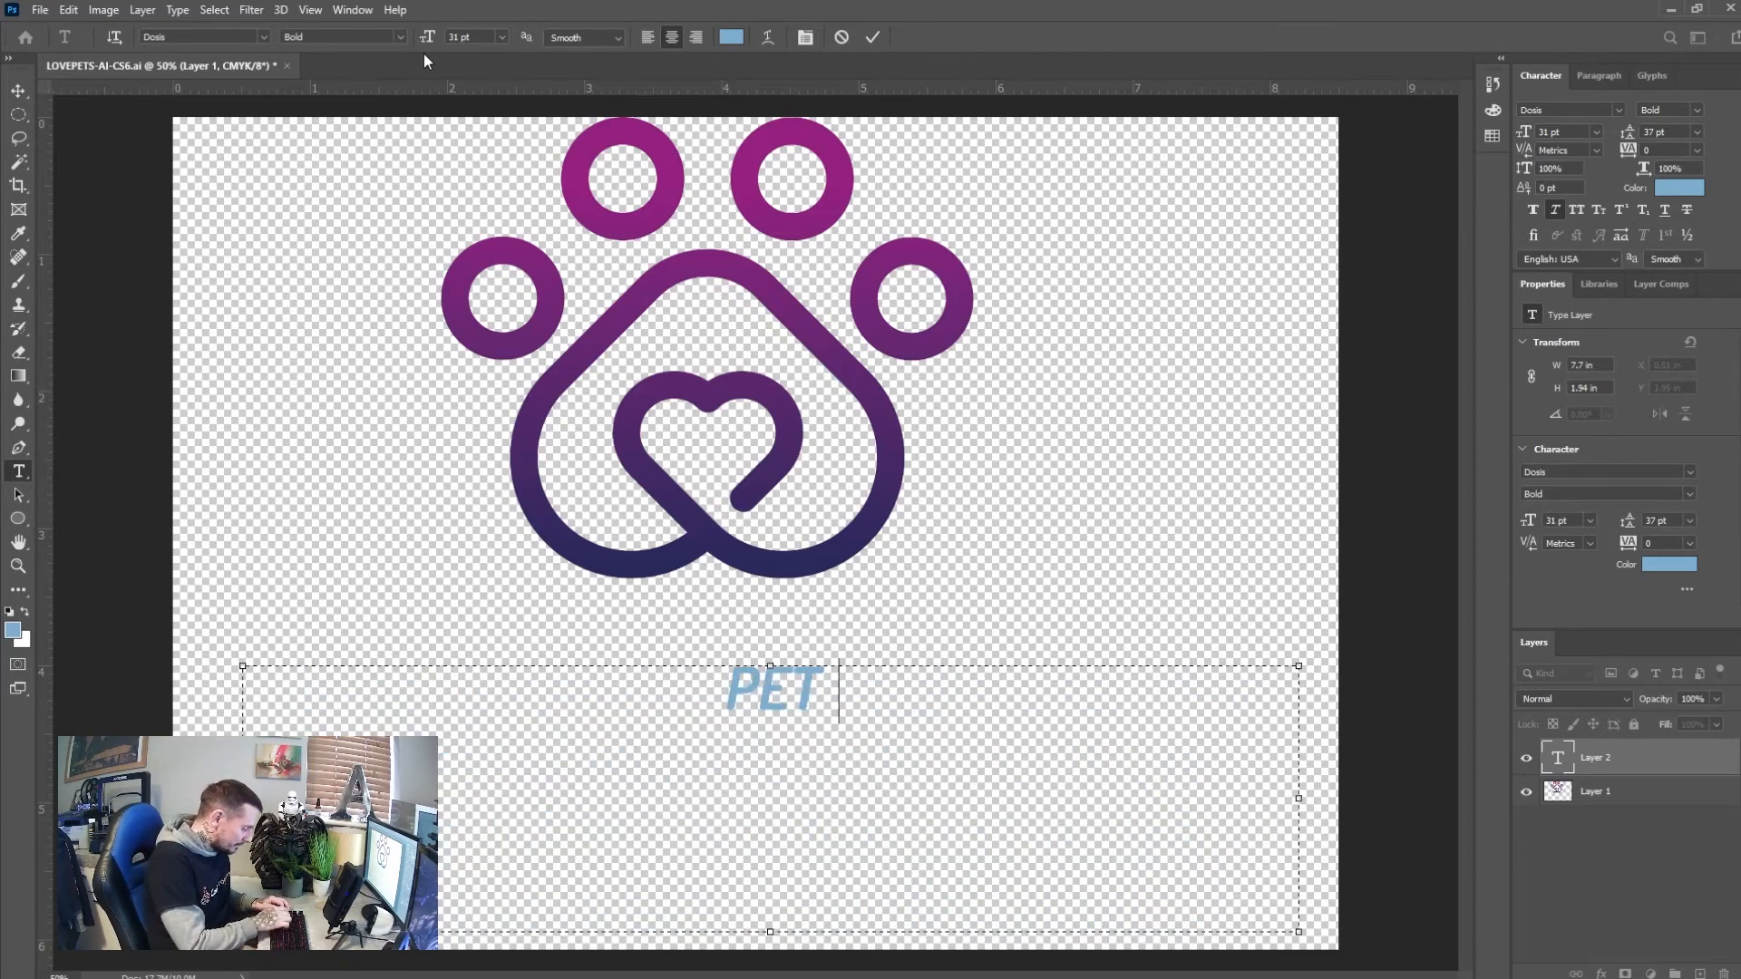
{"action": "type", "text": " FWIENDS"}
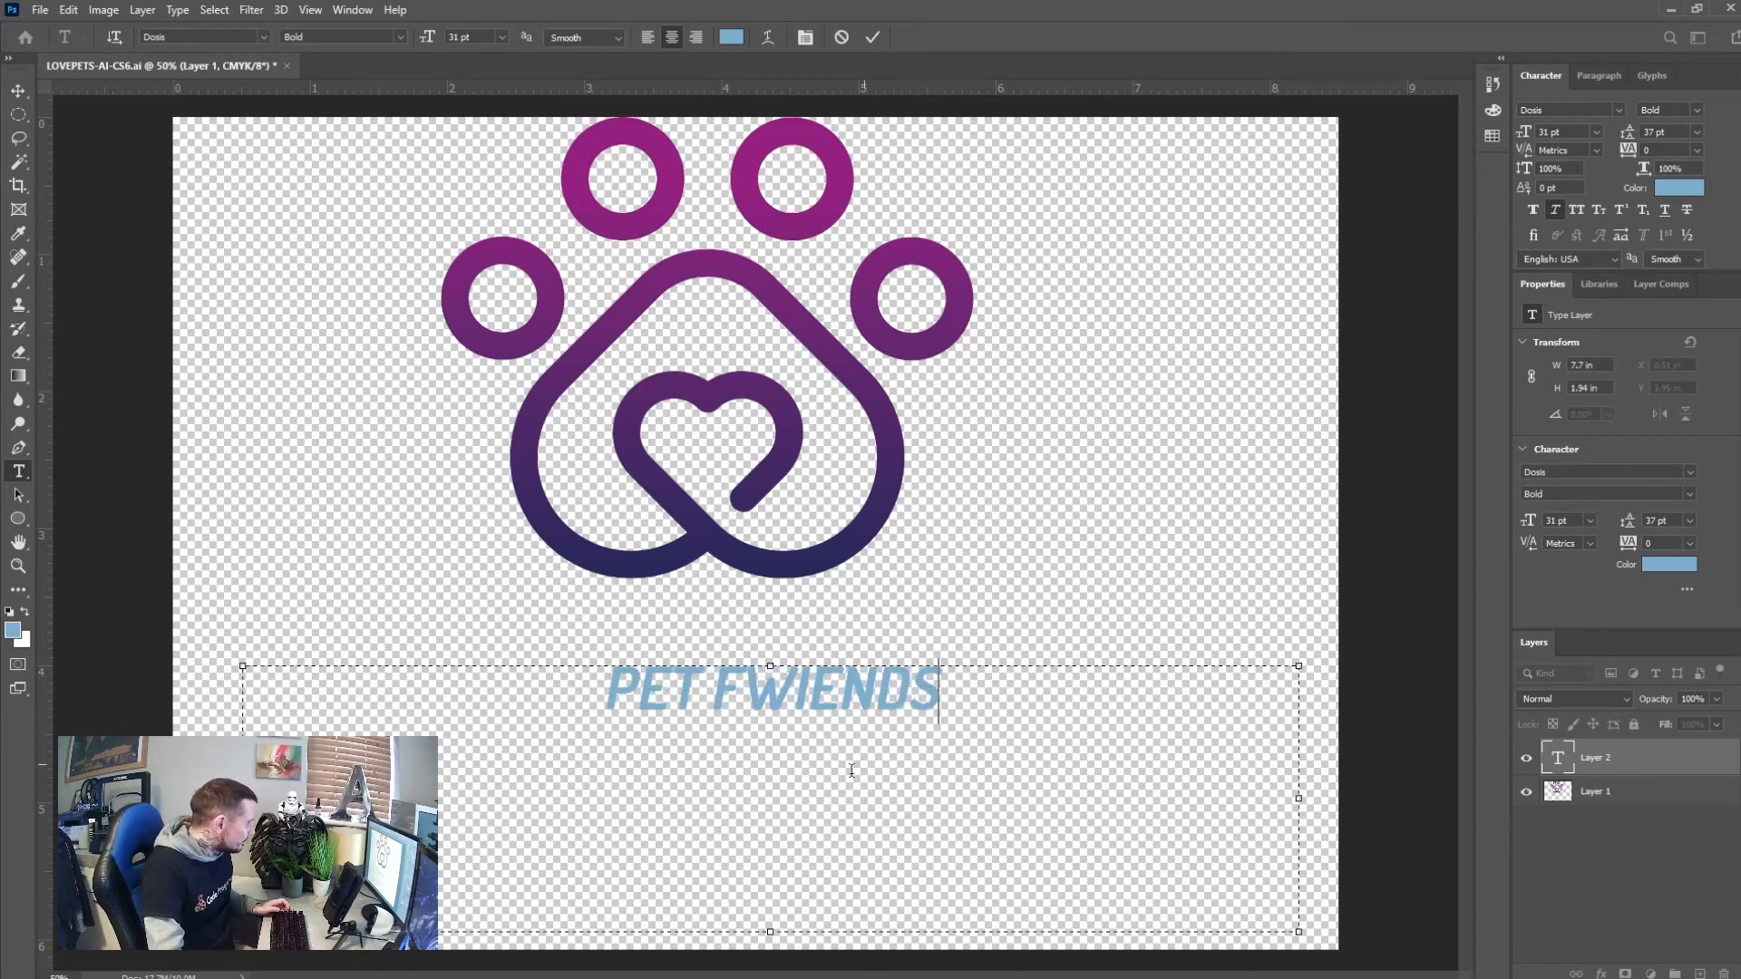
Enlarge the PET FWIENDS text to 91 pt and commit the text edit
{"action": "triple_click", "coordinate": [808, 689]}
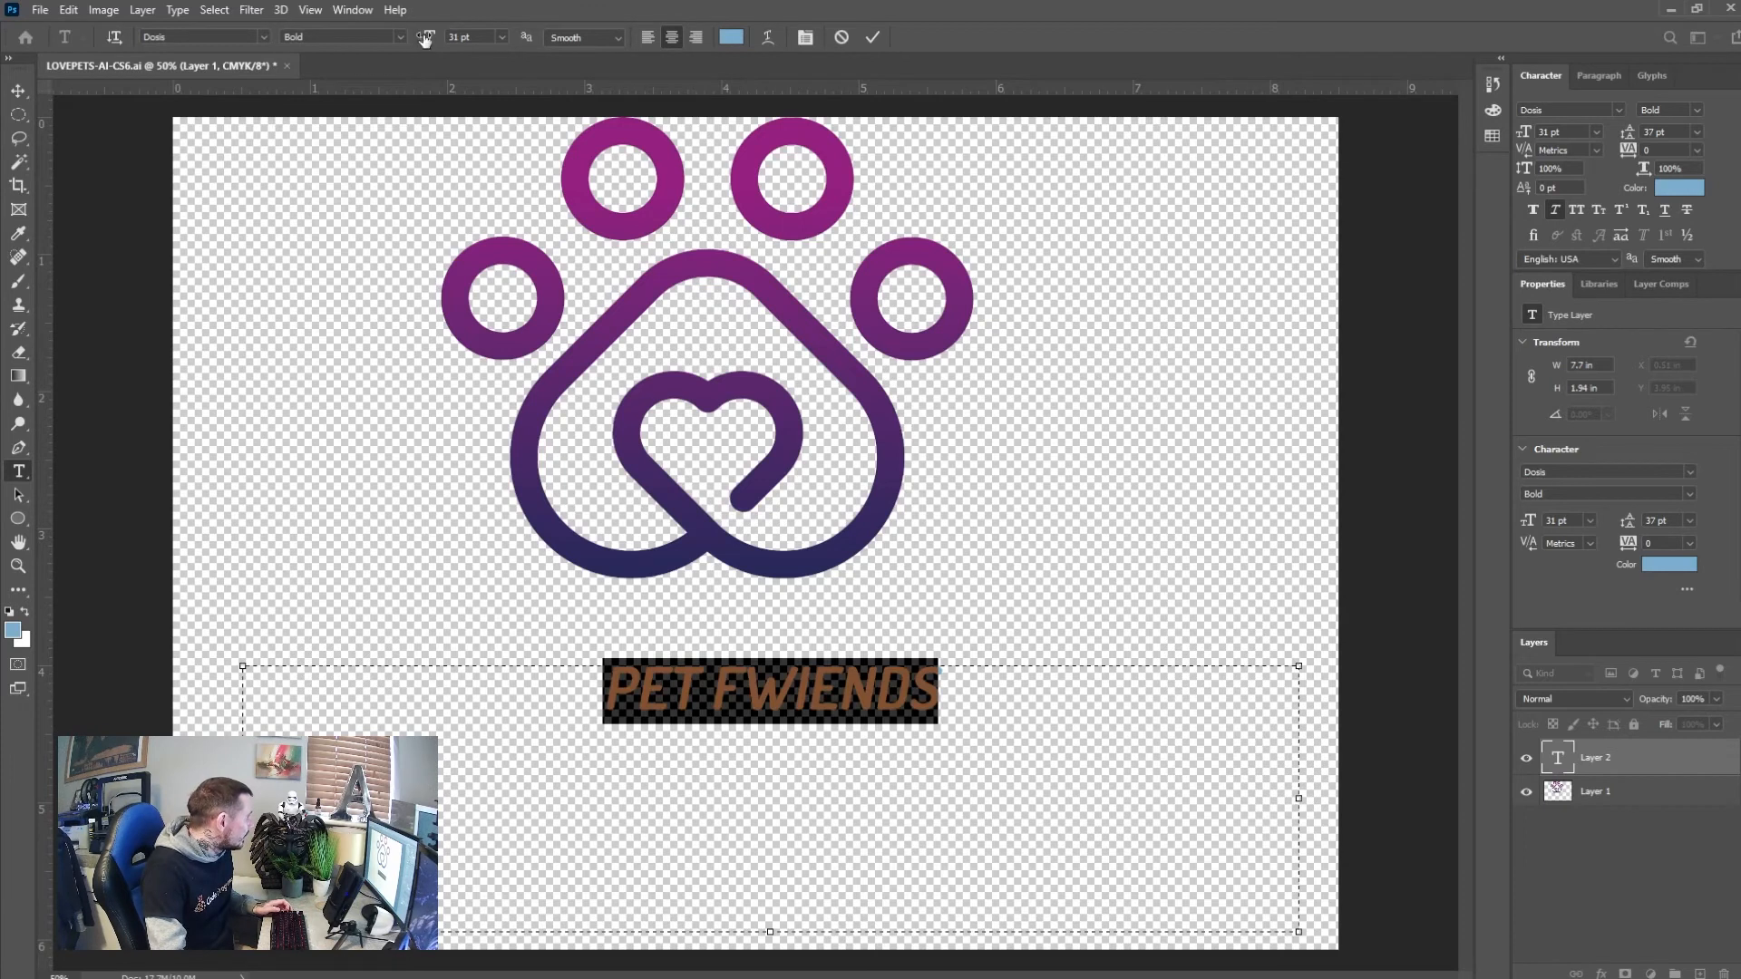
{"action": "left_click_drag", "start_coordinate": [425, 39], "coordinate": [478, 69]}
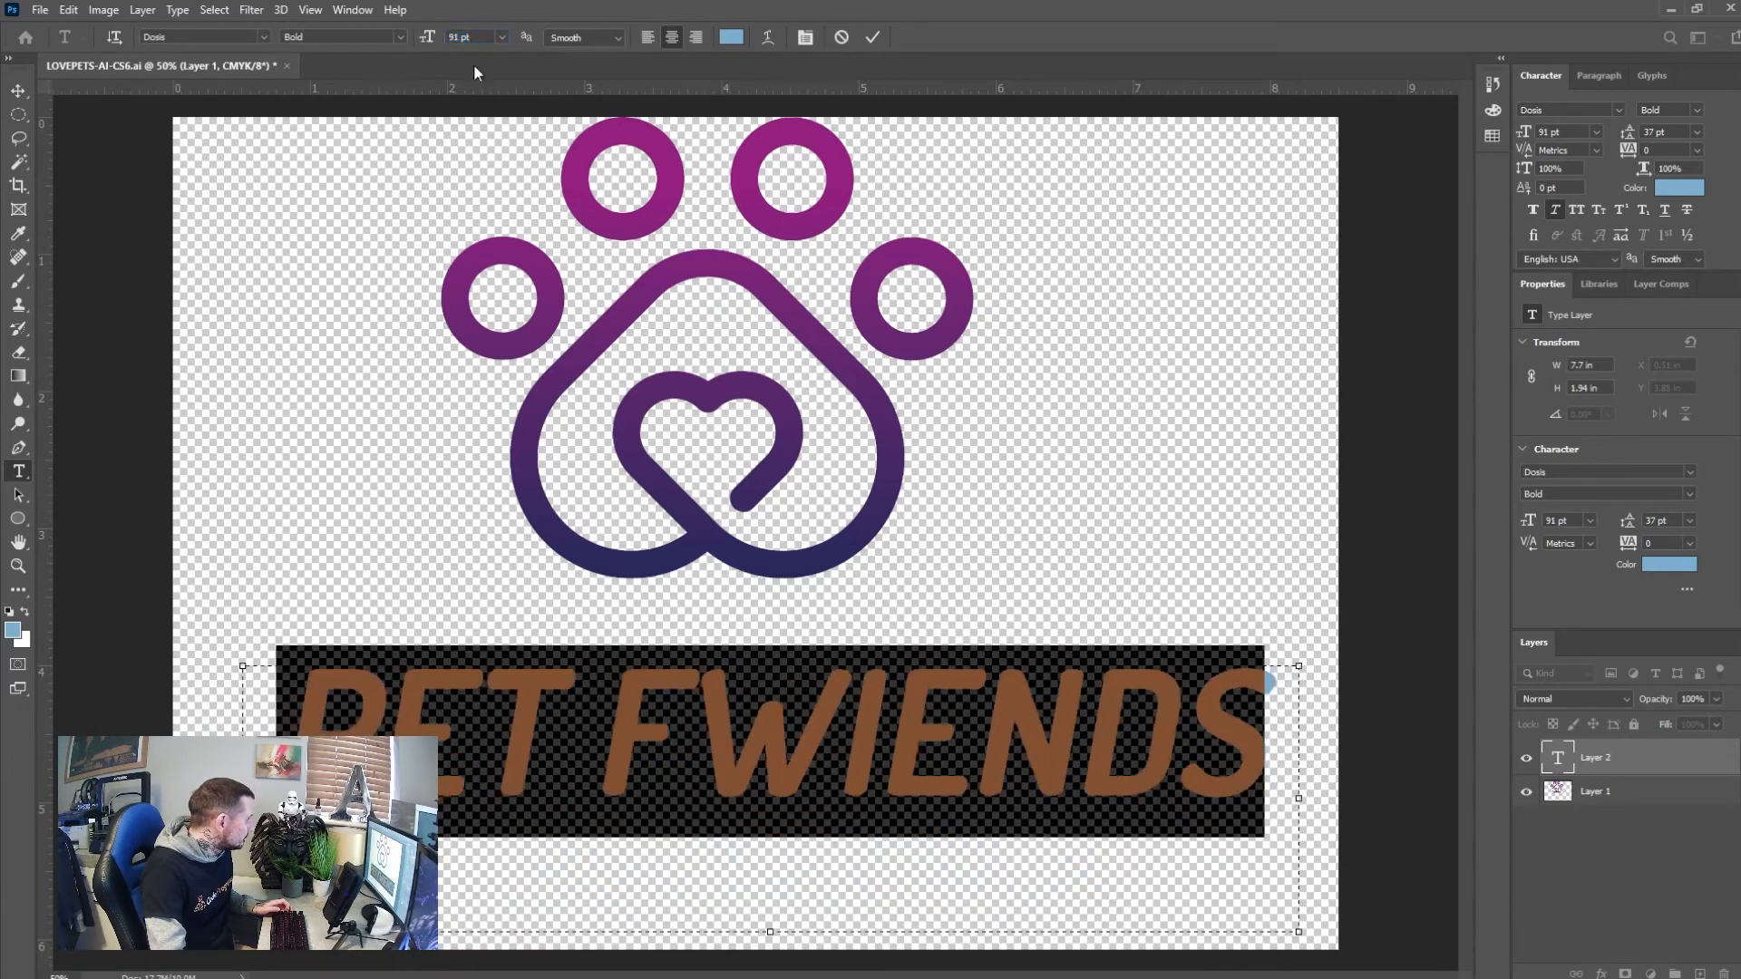
{"action": "left_click", "coordinate": [872, 38]}
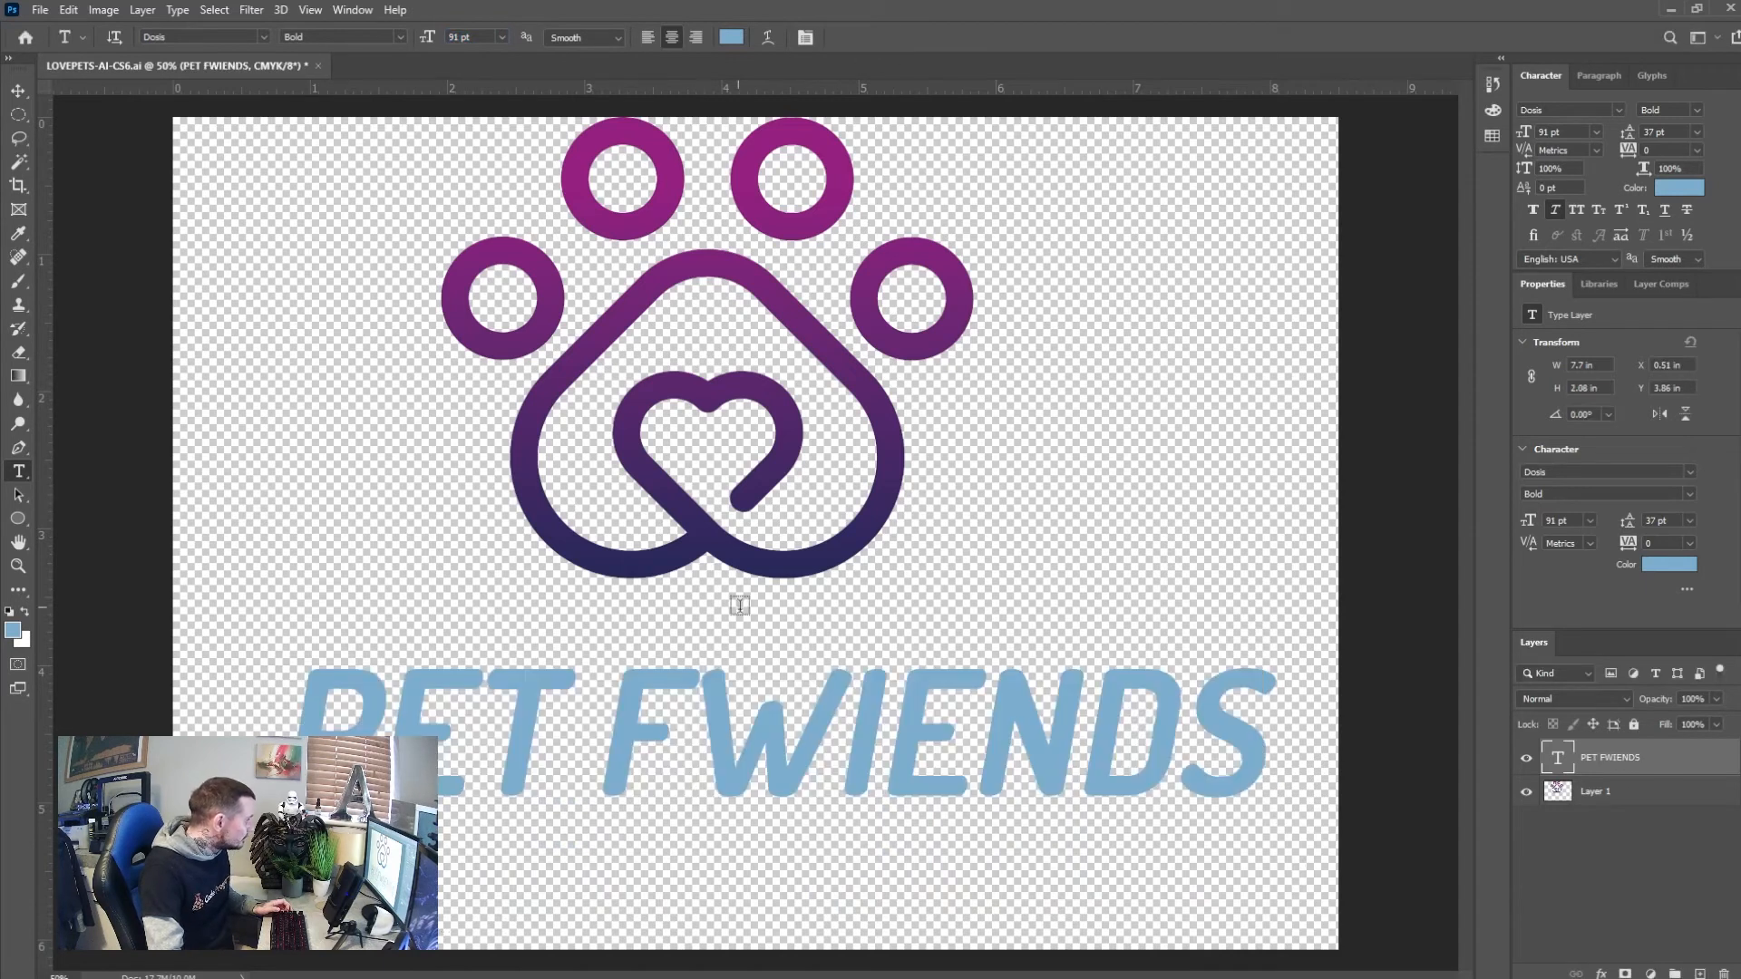
Move the PET FWIENDS name slightly lower and centre the paw symbol above it, leaving nothing selected
{"action": "left_click", "coordinate": [16, 89]}
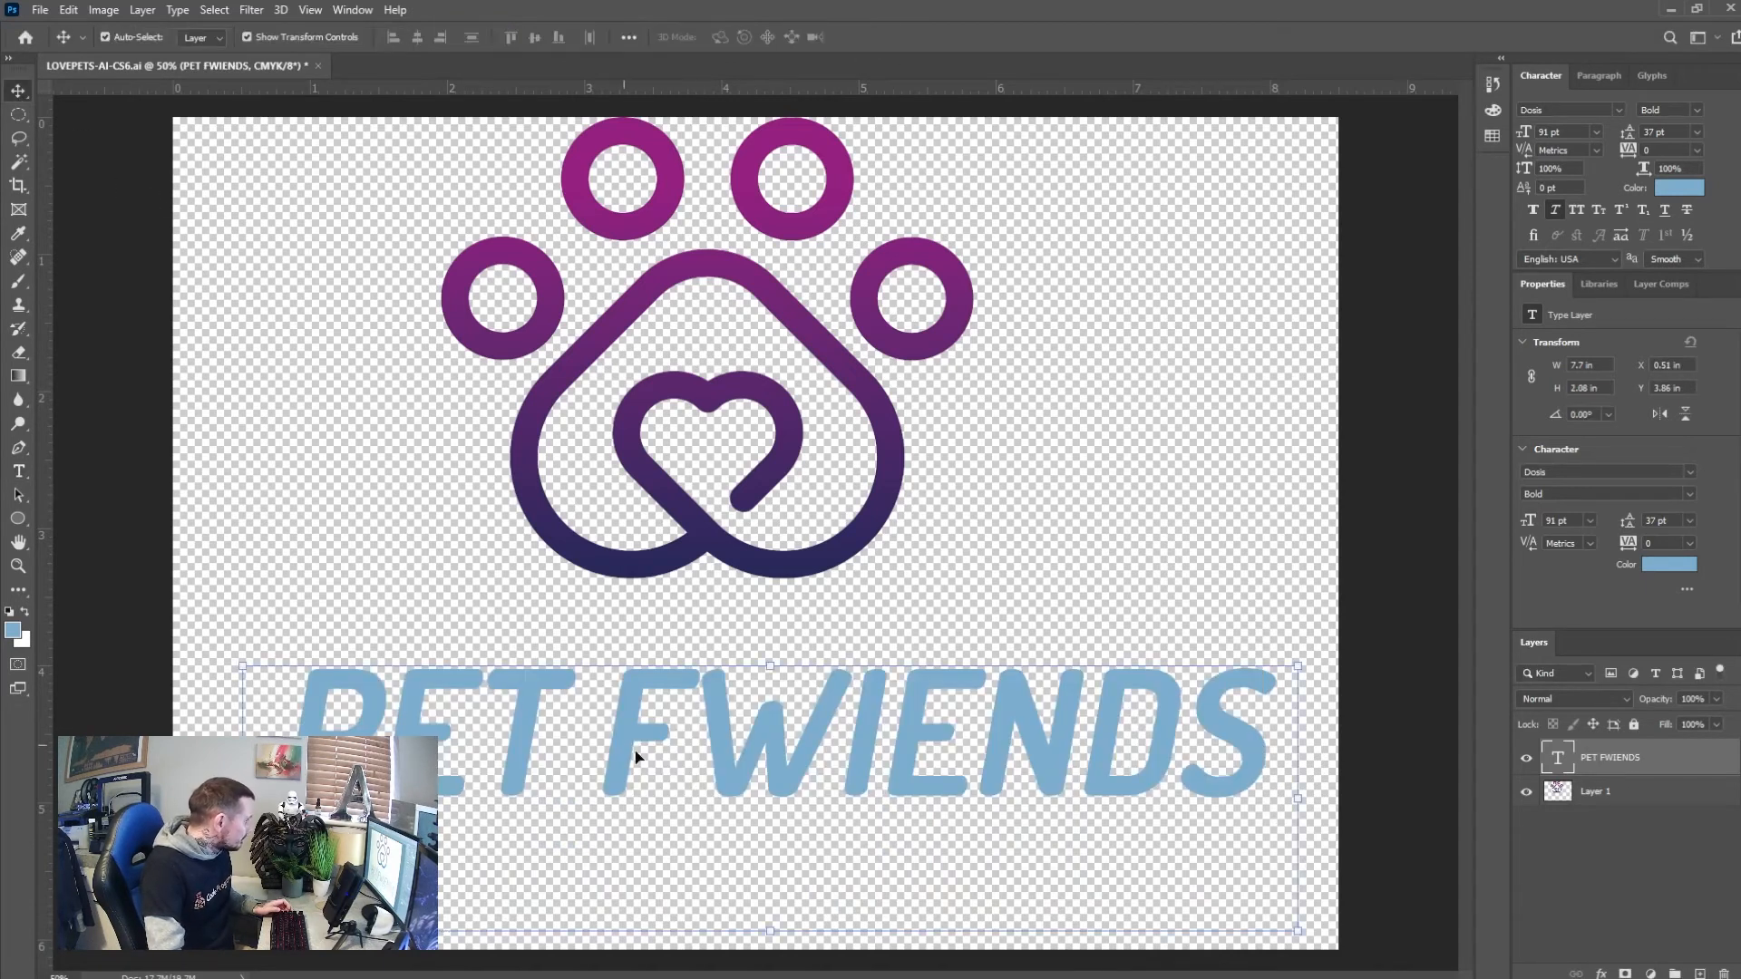
{"action": "mouse_move", "coordinate": [727, 731]}
{"action": "left_mouse_down"}
{"action": "mouse_move", "coordinate": [683, 746]}
{"action": "mouse_move", "coordinate": [721, 746]}
{"action": "mouse_move", "coordinate": [707, 747]}
{"action": "left_mouse_up"}
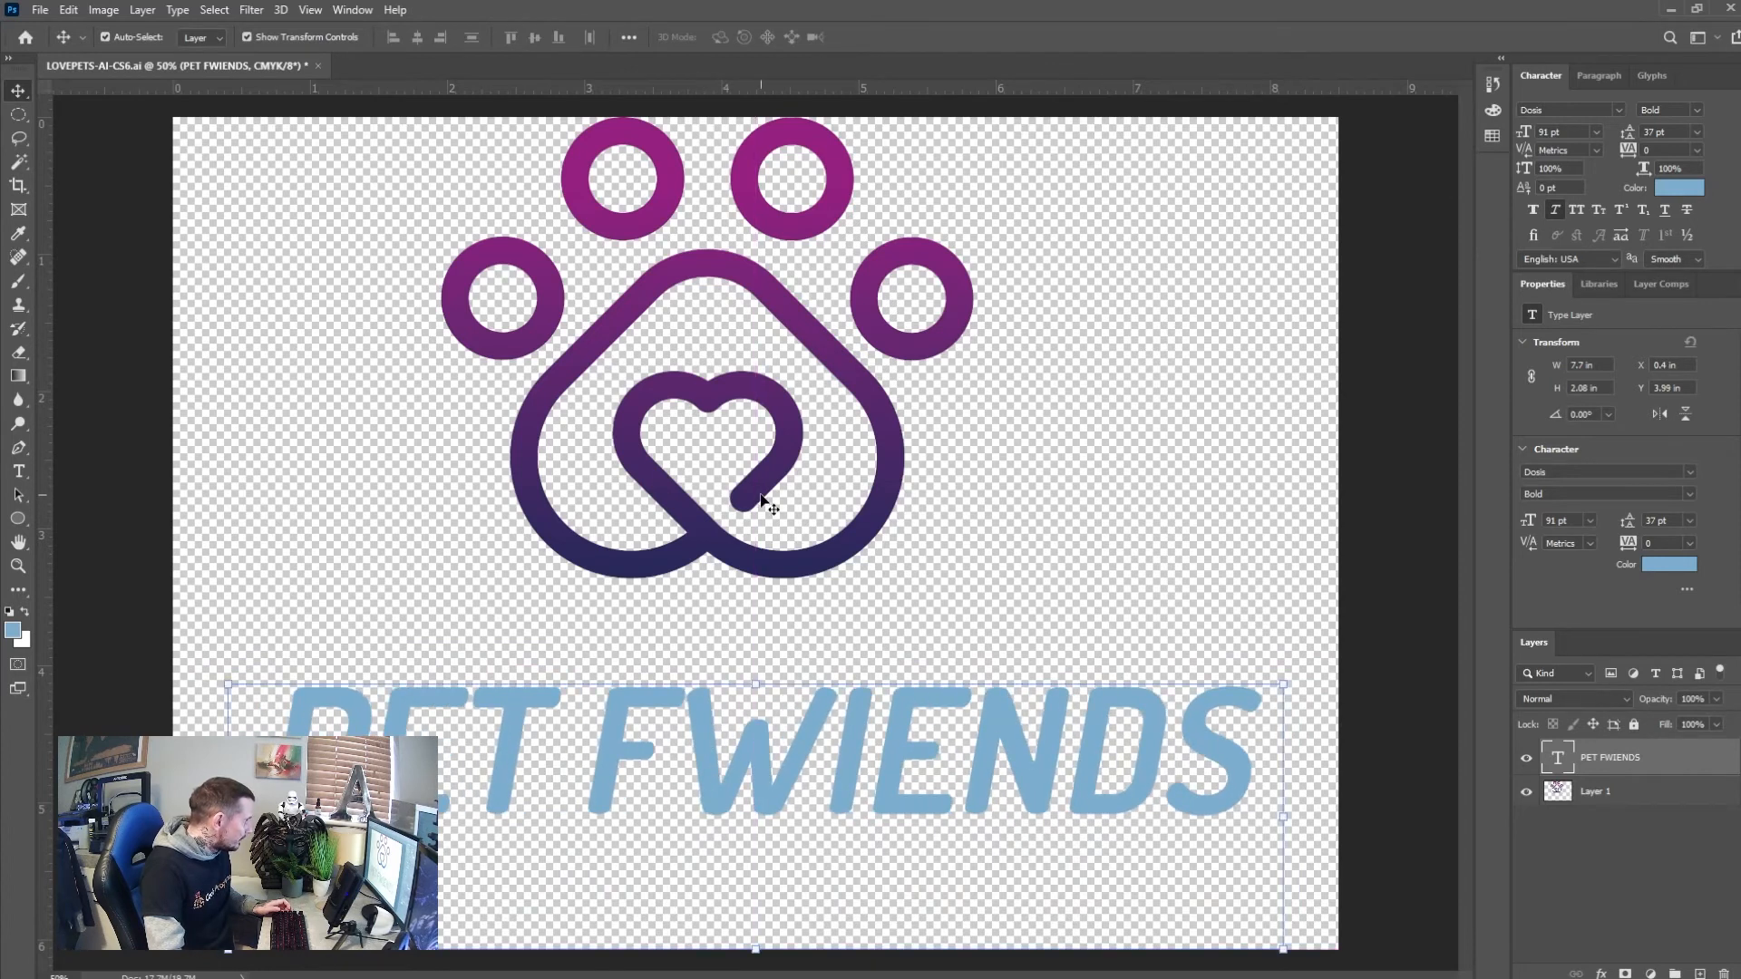
{"action": "left_click_drag", "start_coordinate": [760, 497], "coordinate": [805, 562]}
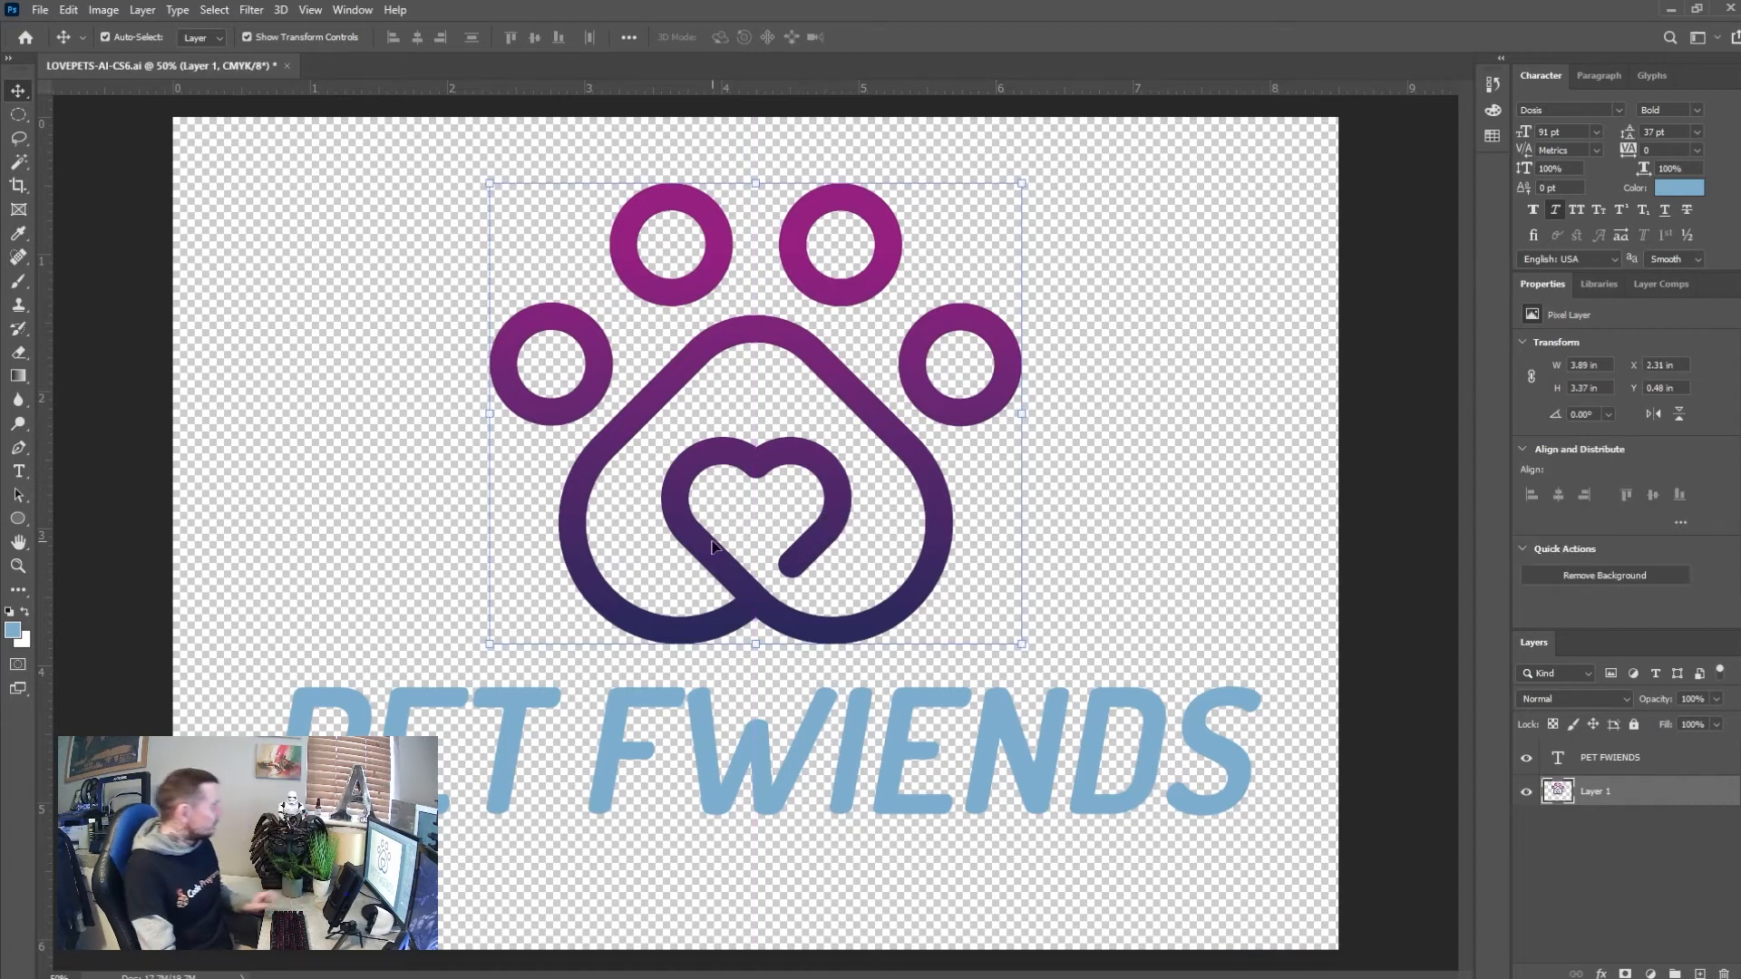
{"action": "left_click", "coordinate": [1133, 460]}
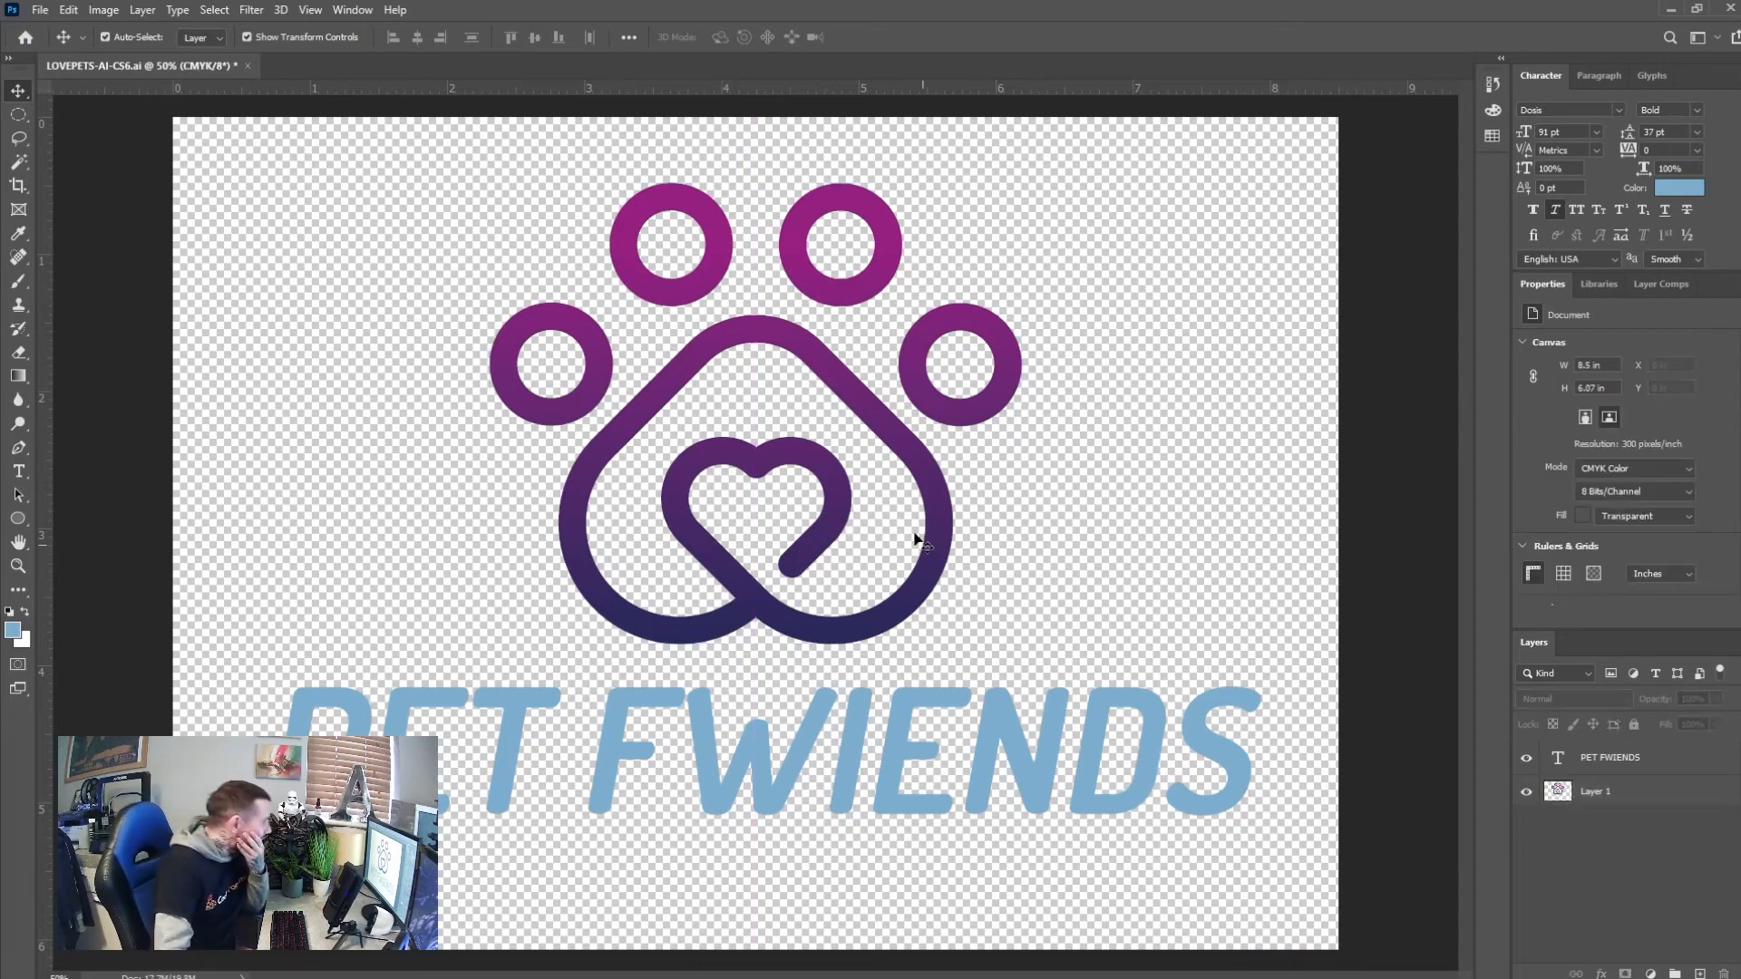
Select the paw layer, then switch to Firefox and copy the blue swatch's hex code from the Coolors palette
{"action": "left_click", "coordinate": [937, 492]}
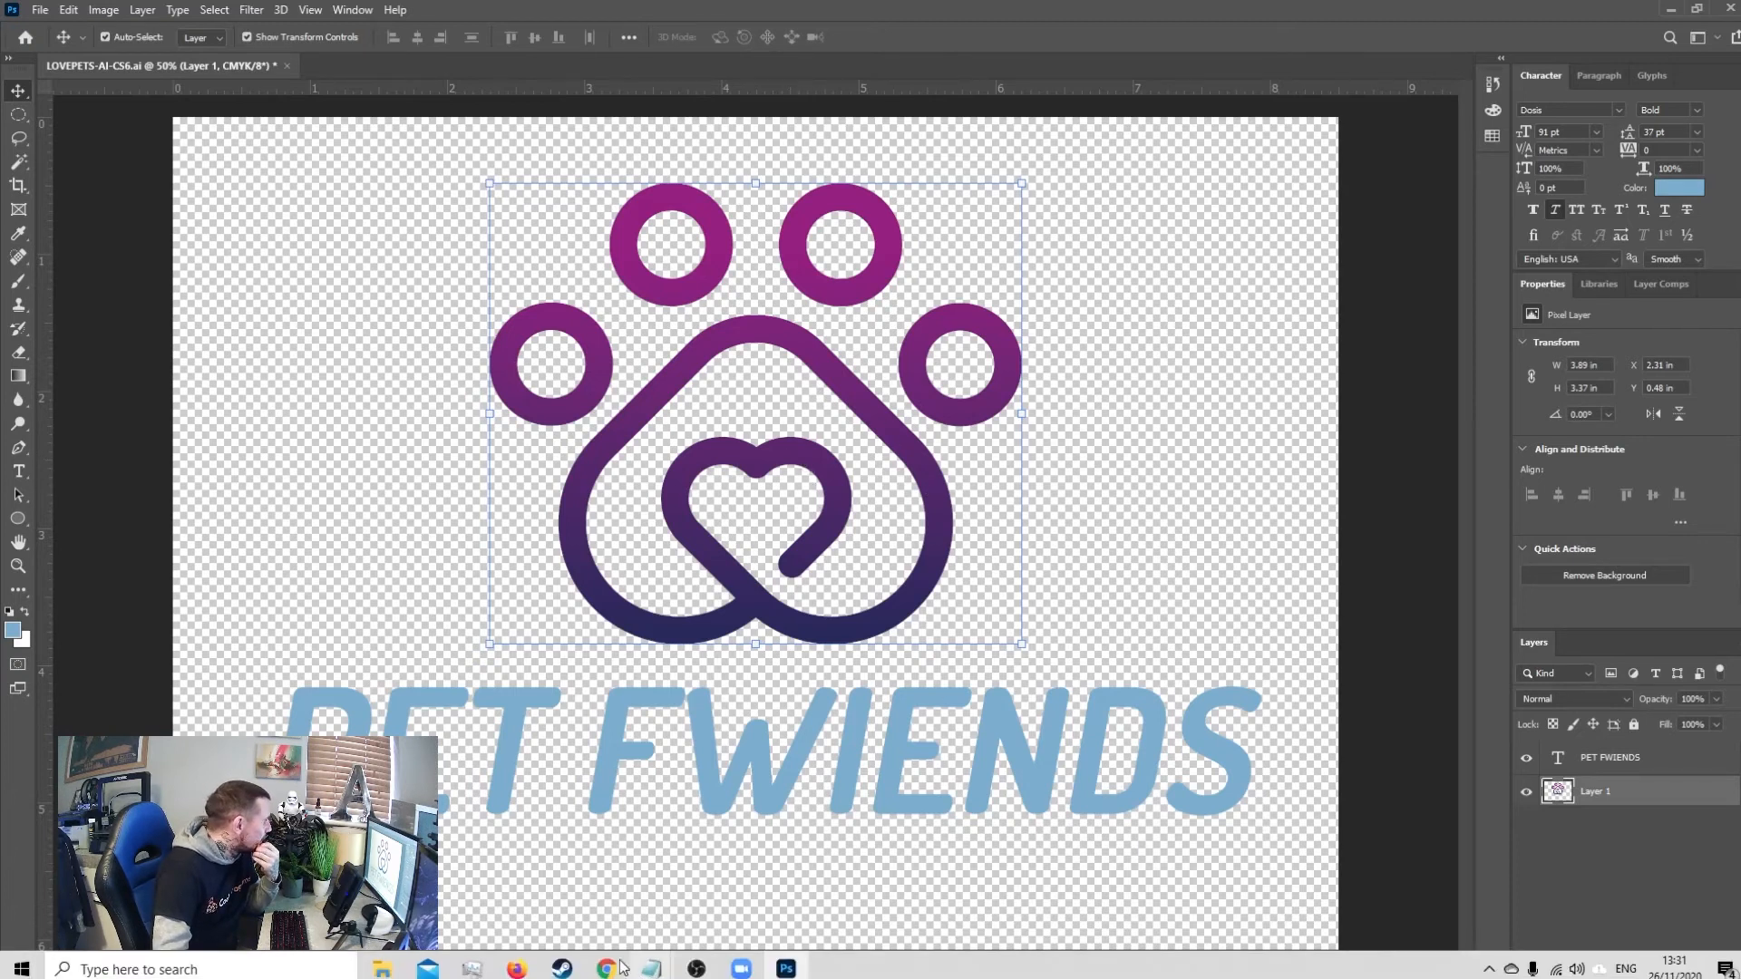
{"action": "left_click", "coordinate": [517, 969]}
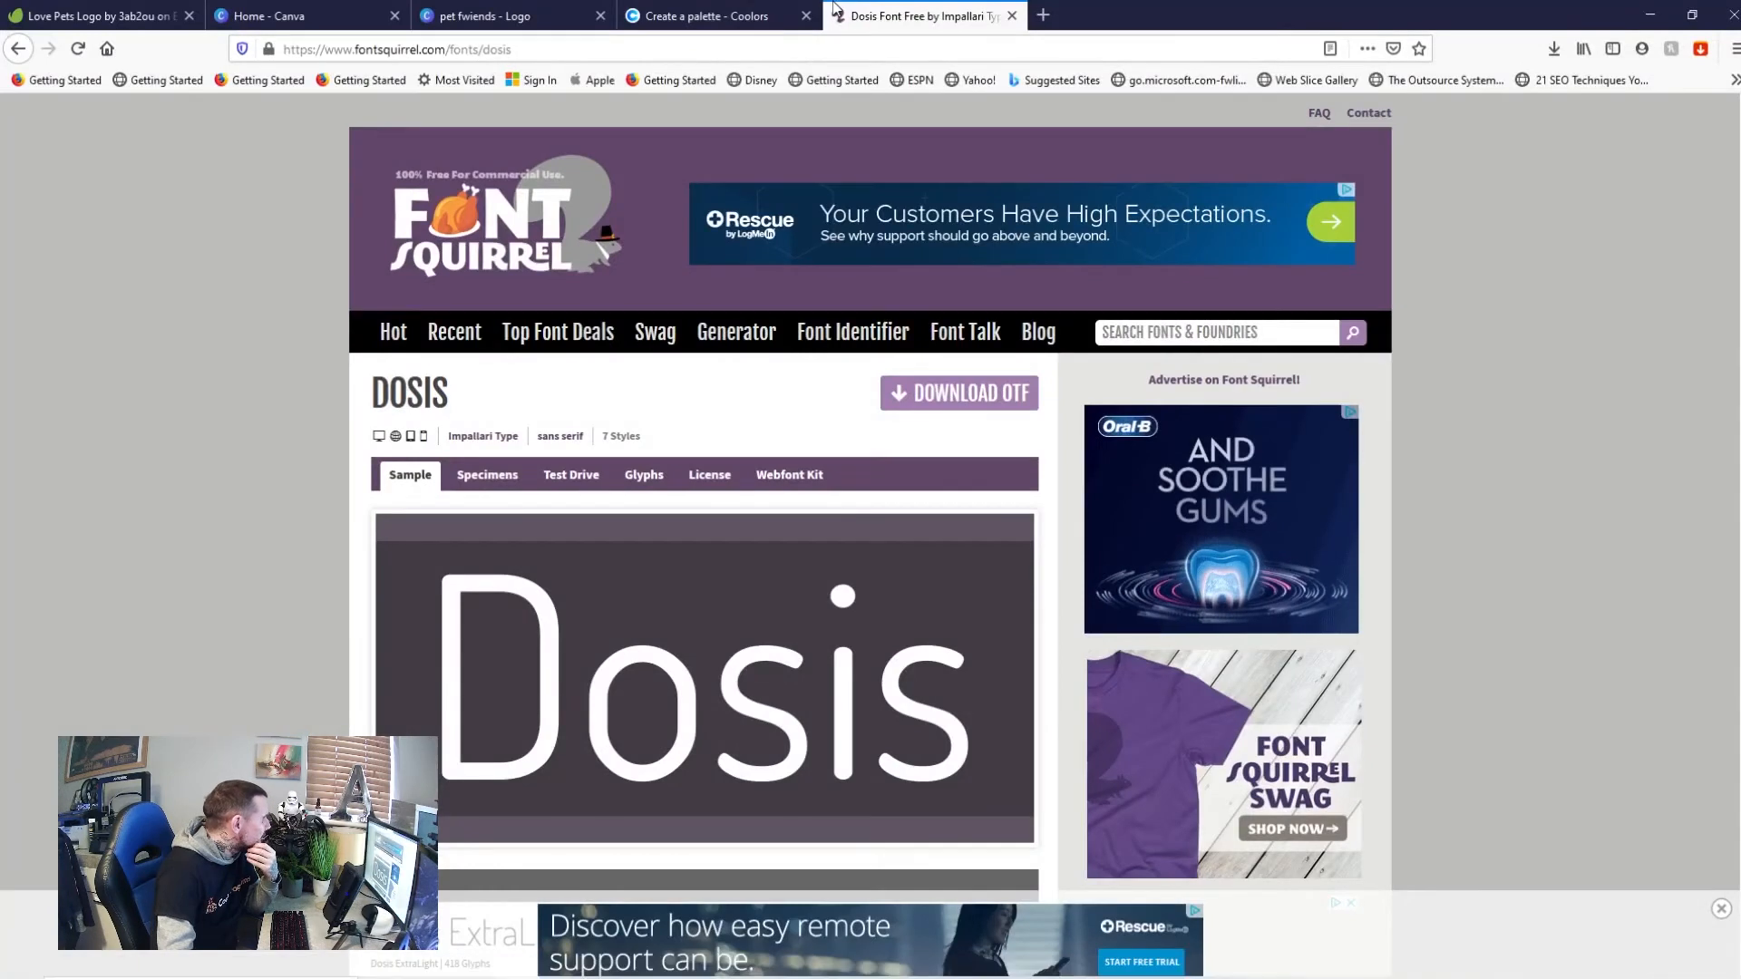
{"action": "left_click", "coordinate": [692, 14]}
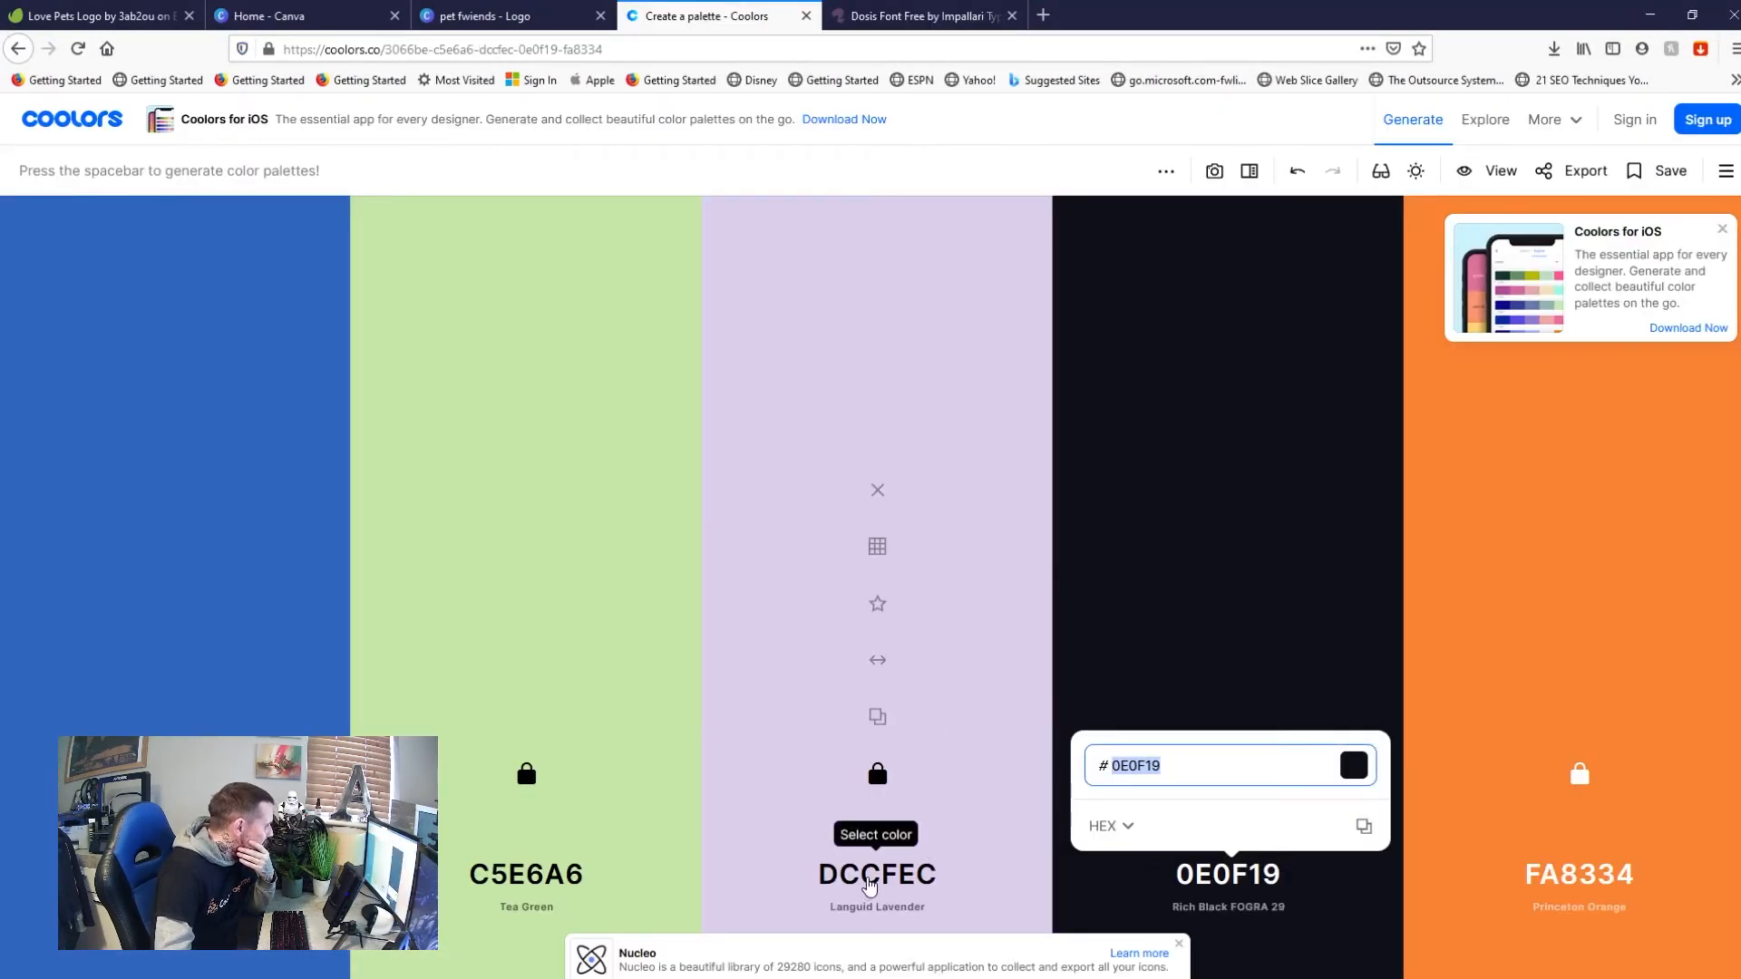
{"action": "mouse_move", "coordinate": [730, 976]}
{"action": "left_click", "coordinate": [175, 874]}
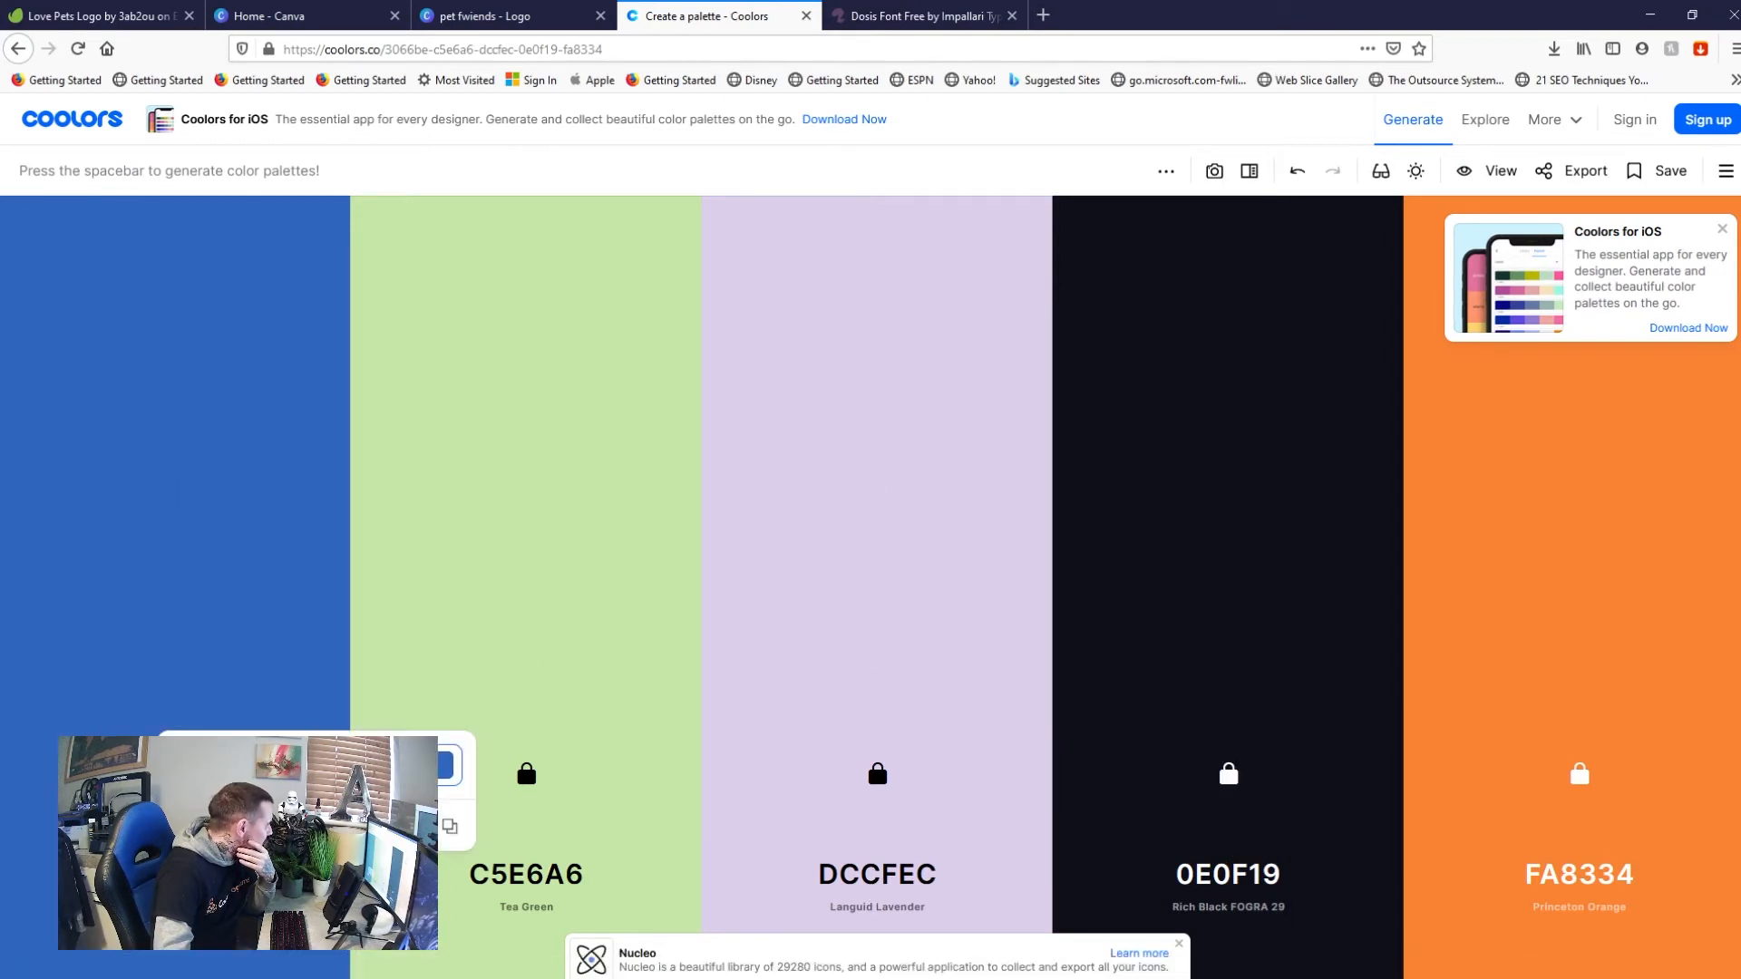
{"action": "right_click", "coordinate": [233, 762]}
{"action": "left_click", "coordinate": [294, 570]}
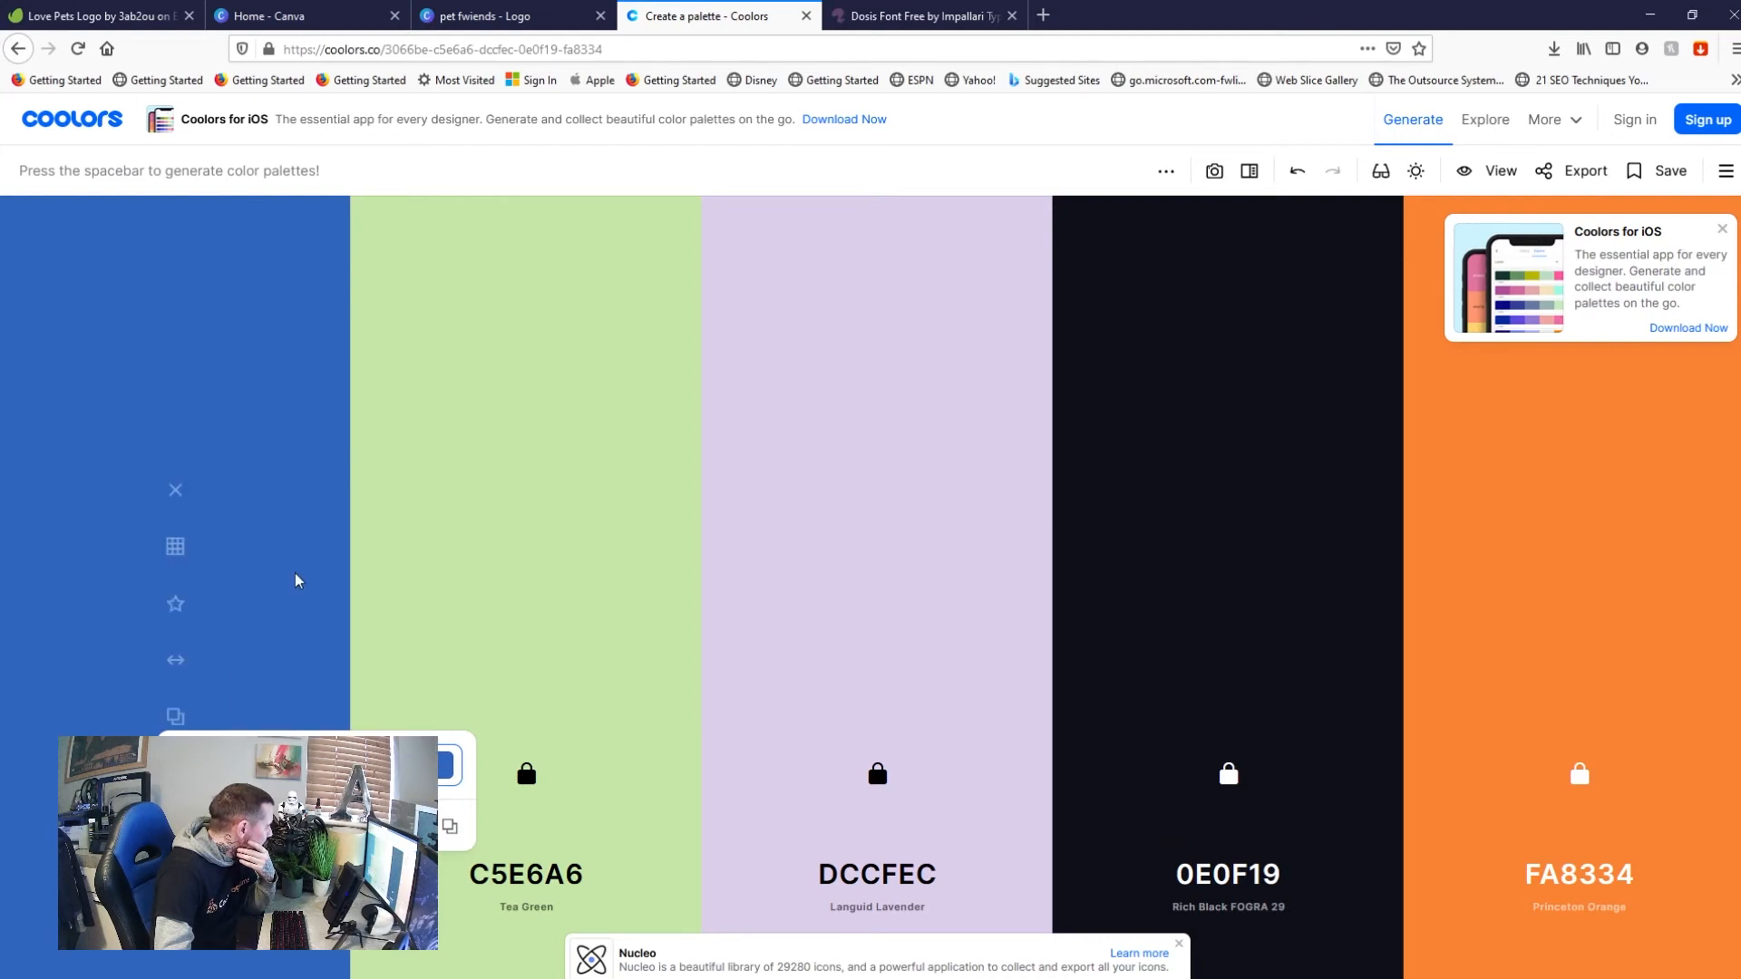
Switch back to Photoshop and set the foreground colour to the copied hex code 3066BE
{"action": "left_click", "coordinate": [787, 966]}
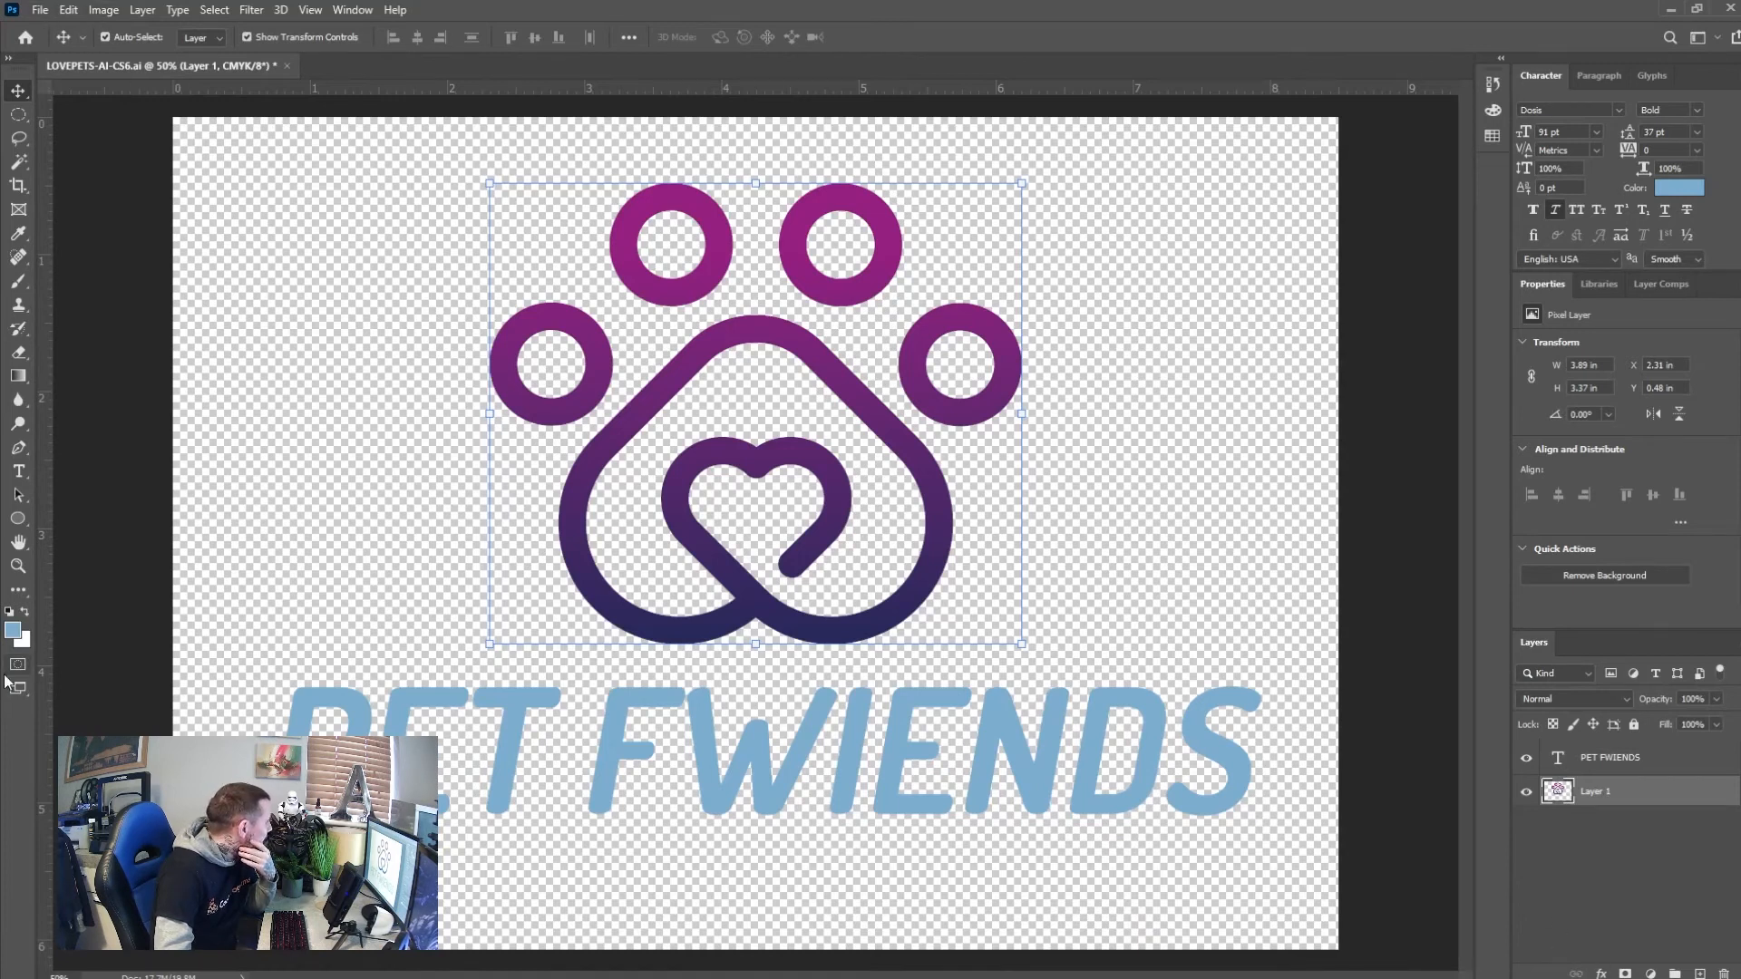
{"action": "left_click", "coordinate": [12, 631]}
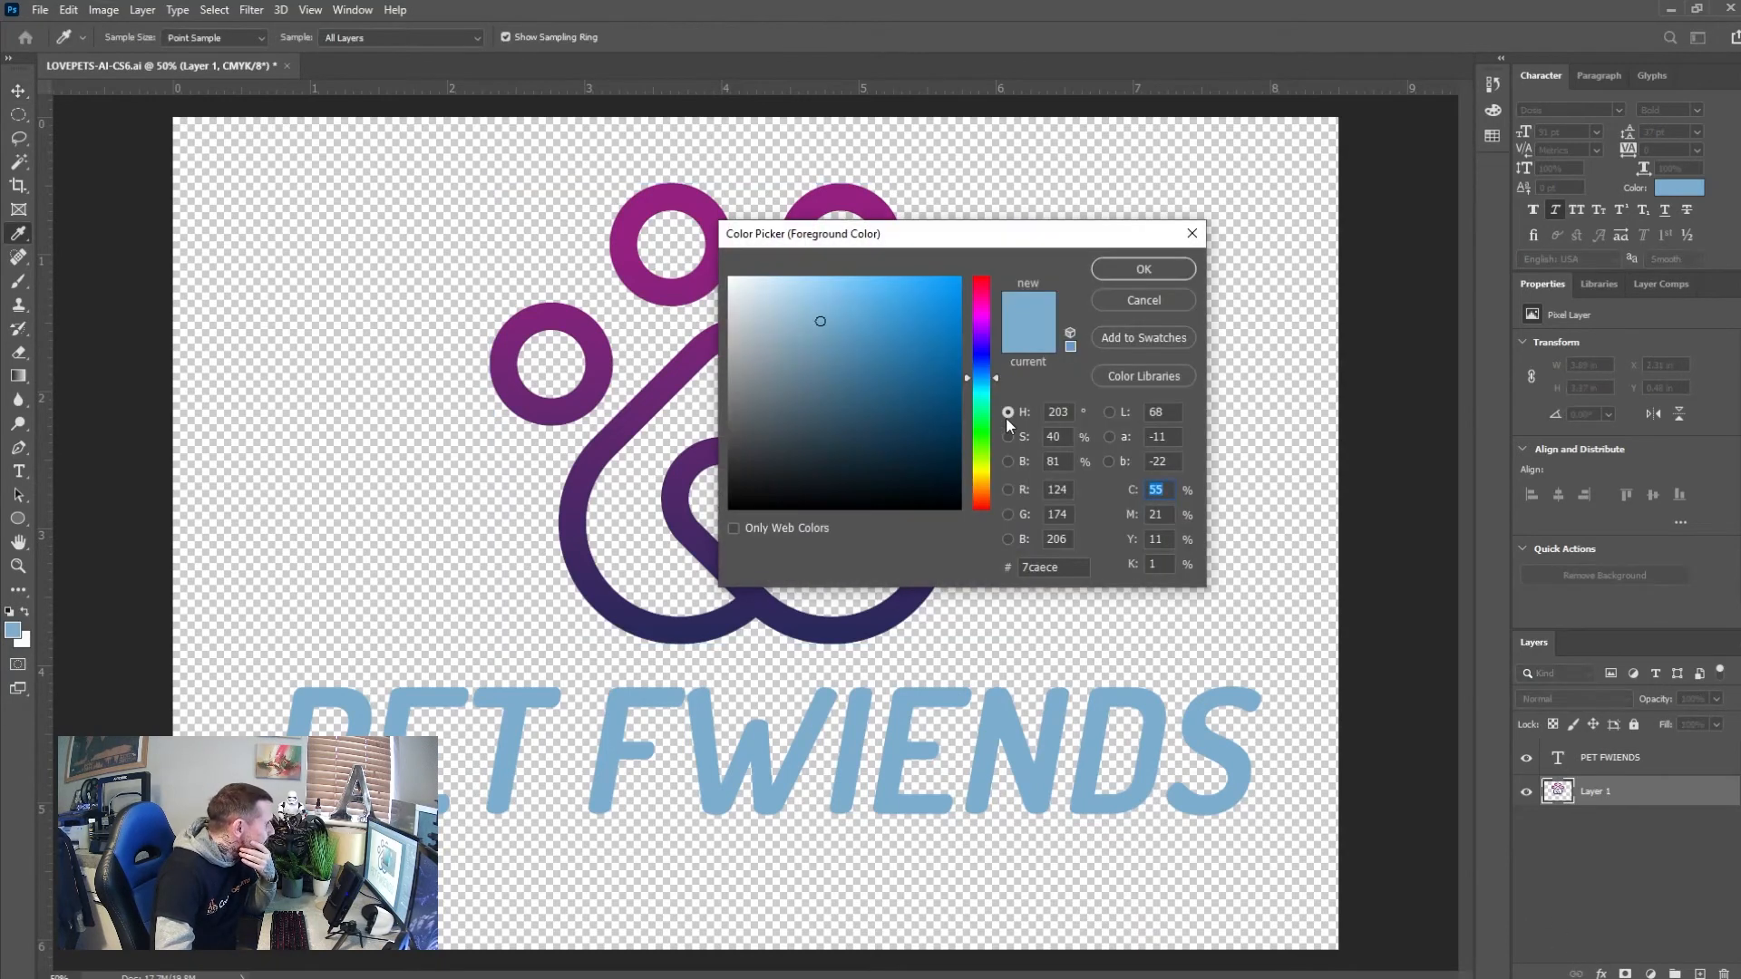
{"action": "left_click", "coordinate": [1045, 568]}
{"action": "right_click", "coordinate": [1041, 564]}
{"action": "left_click", "coordinate": [1100, 645]}
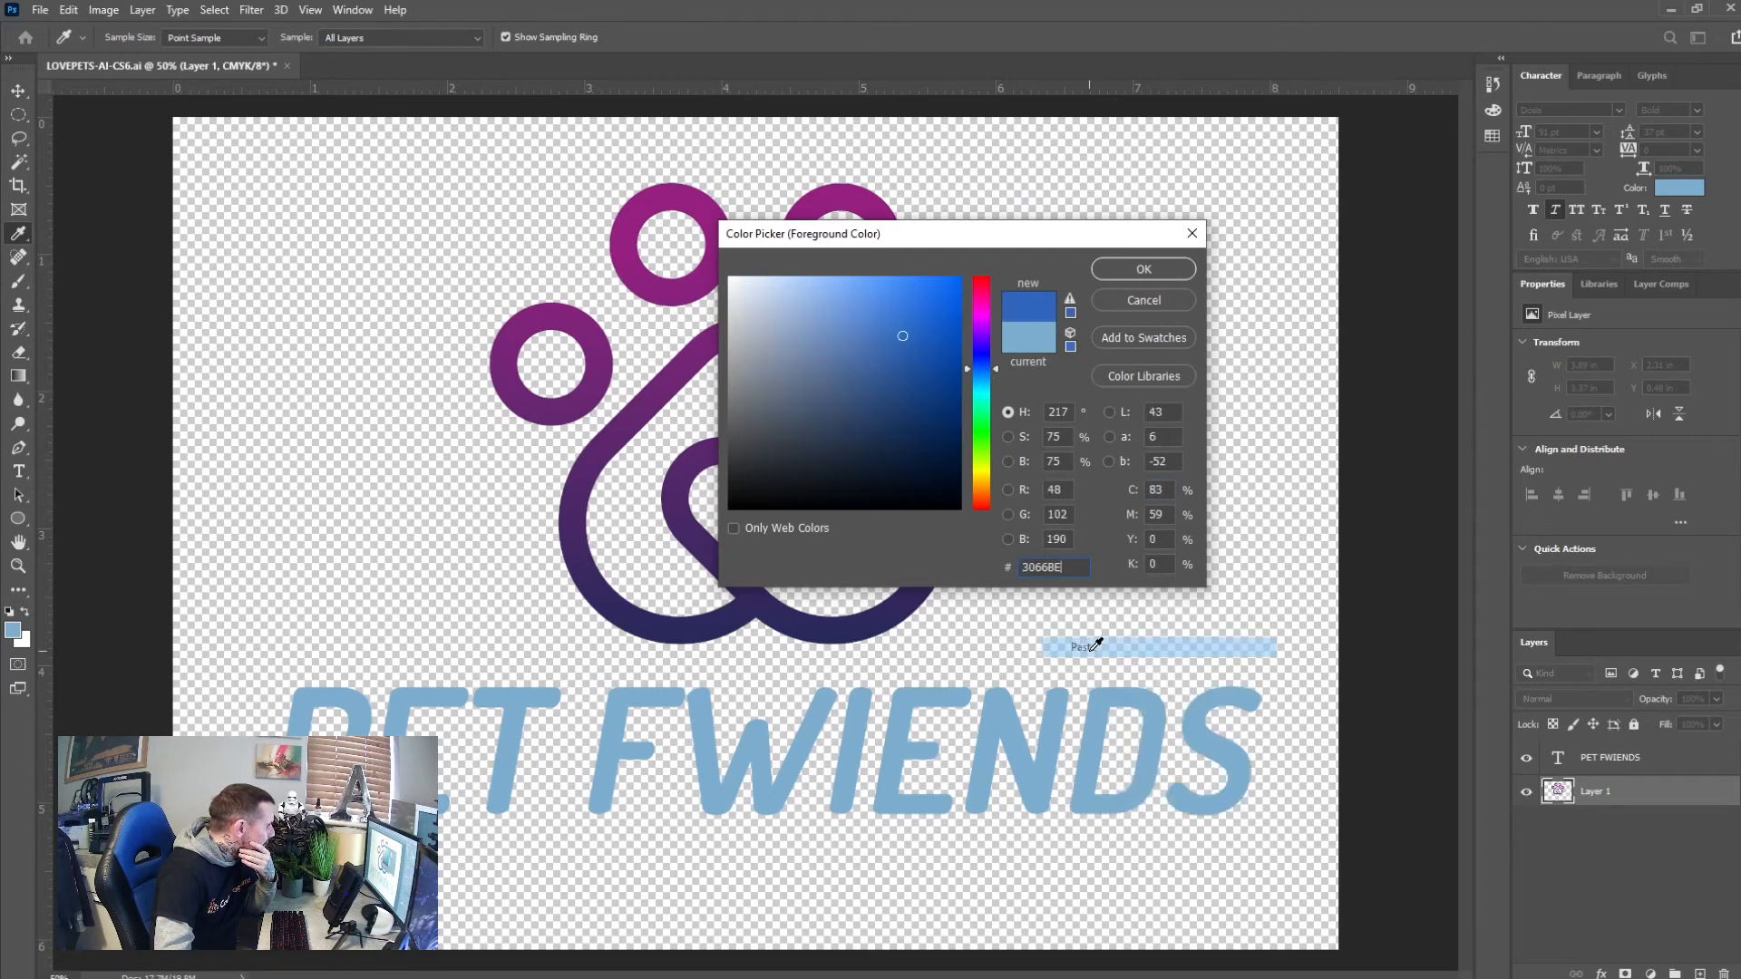
{"action": "left_click", "coordinate": [1142, 269]}
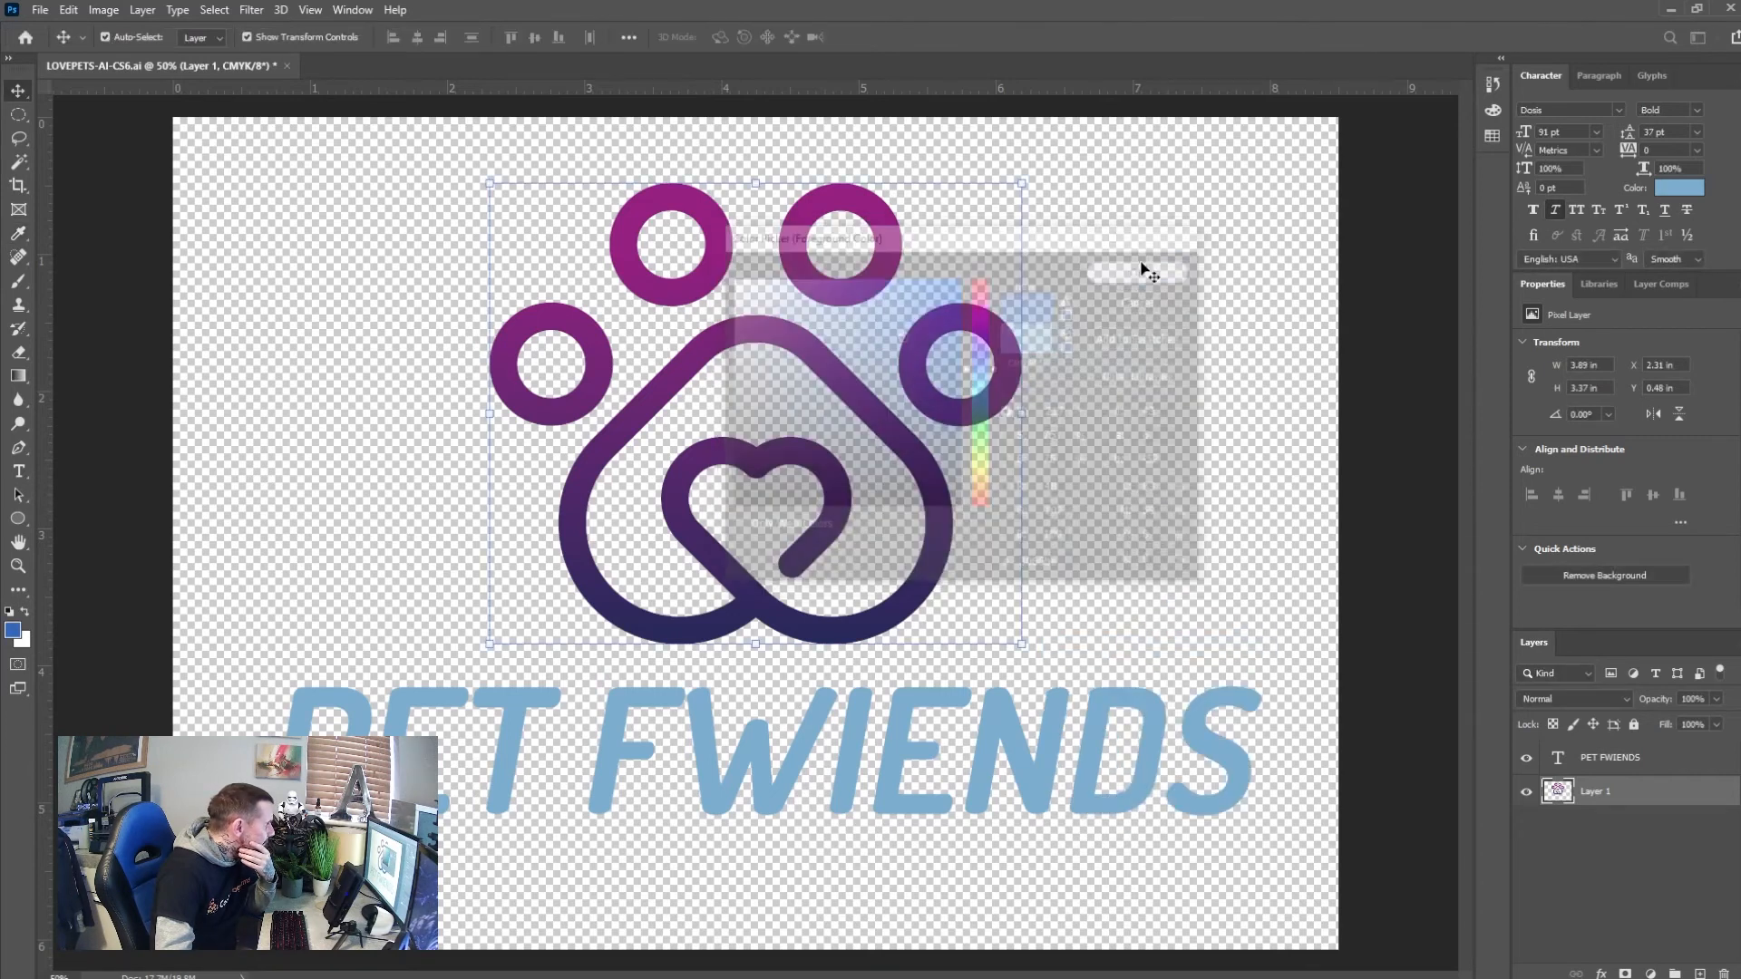
Try to recolour the paw by filling its layer with the foreground colour at 100% opacity, and undo the fill
{"action": "left_click", "coordinate": [70, 10]}
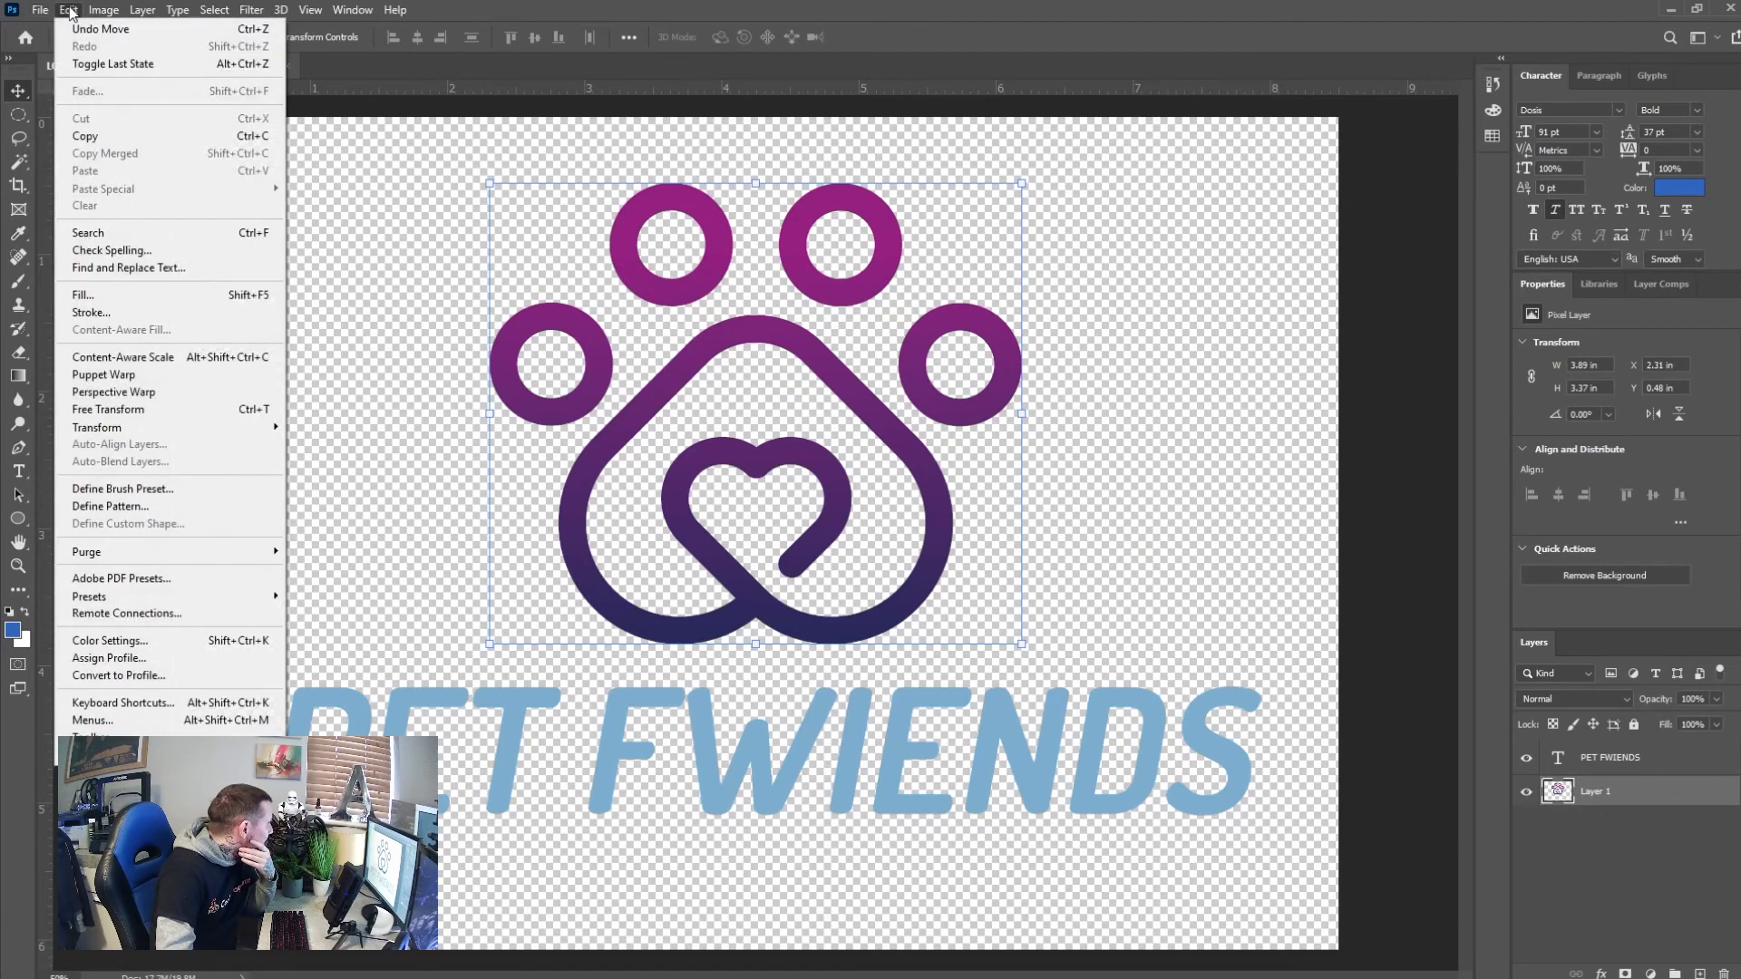
{"action": "left_click", "coordinate": [91, 293]}
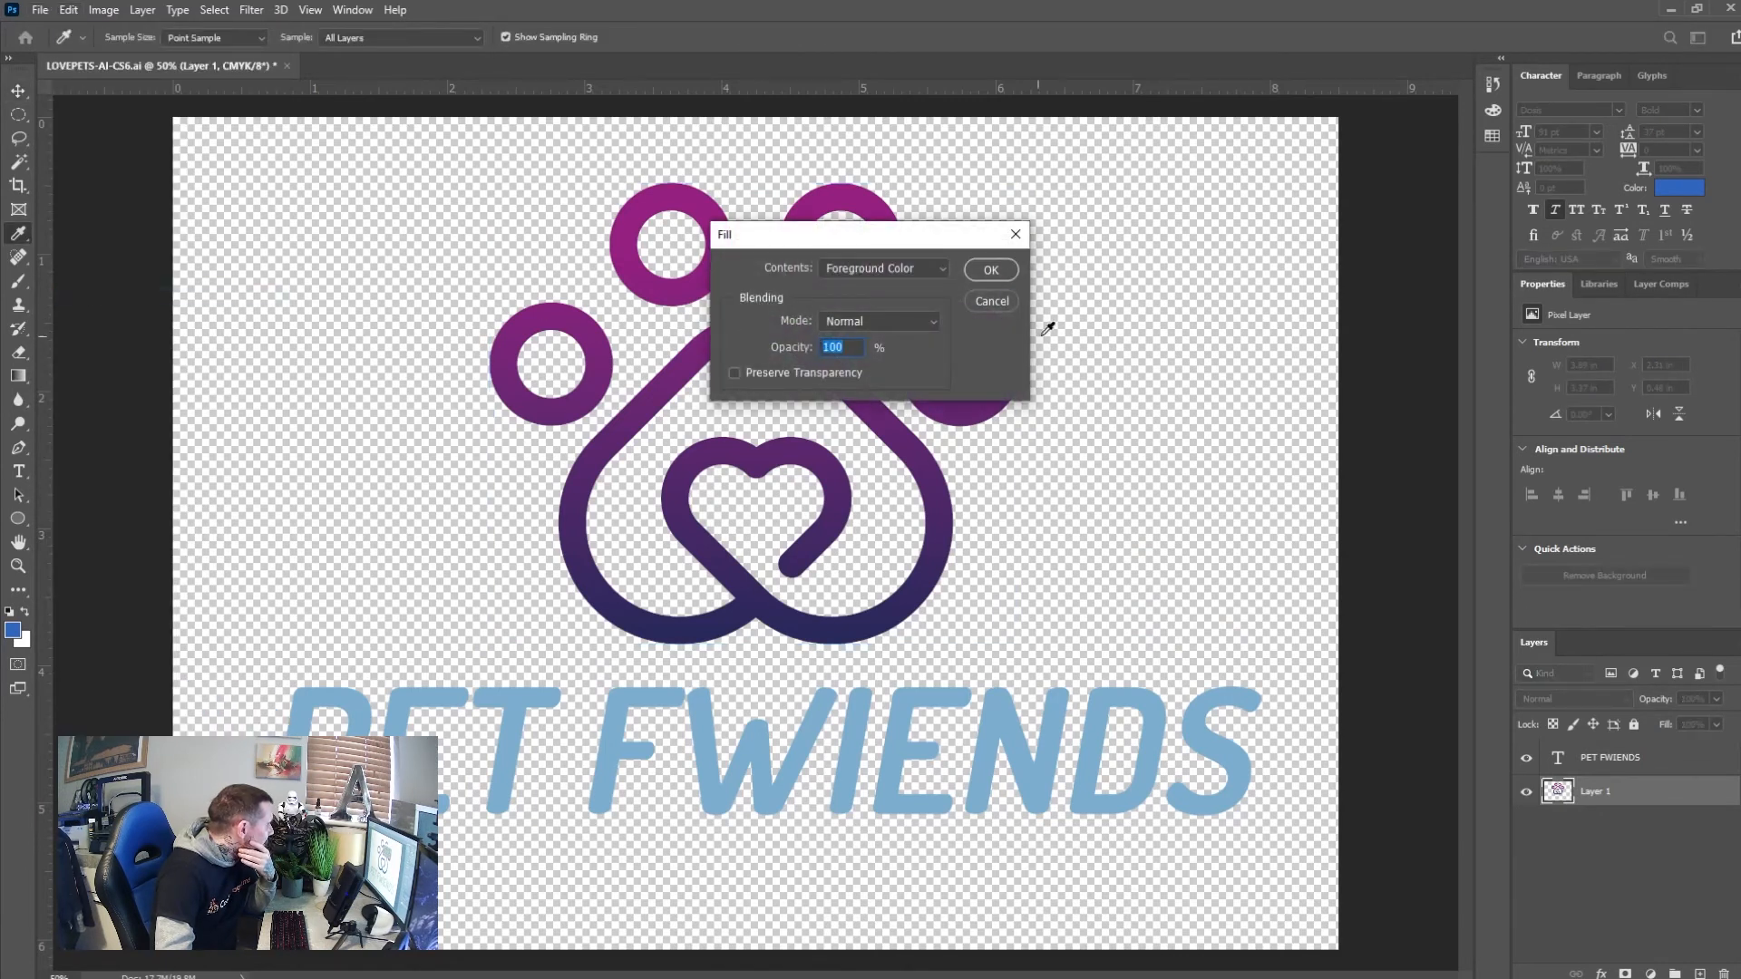
{"action": "left_click", "coordinate": [992, 275]}
{"action": "key", "text": "v"}
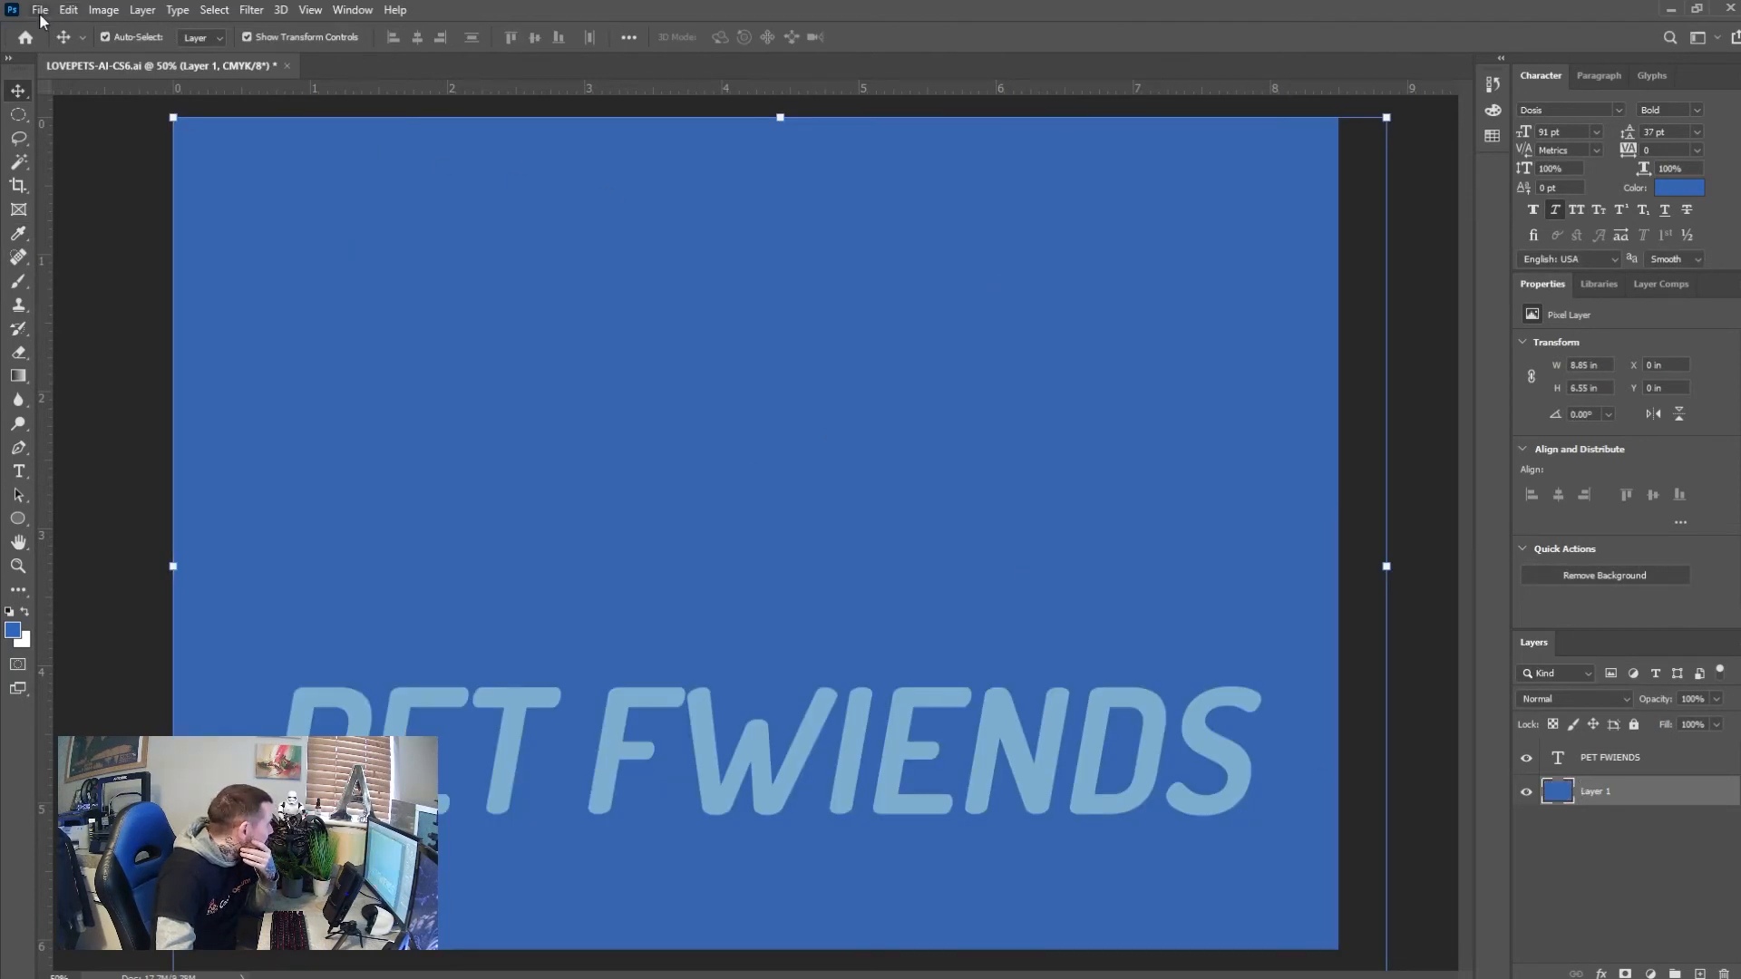
{"action": "left_click", "coordinate": [68, 10]}
{"action": "left_click", "coordinate": [90, 29]}
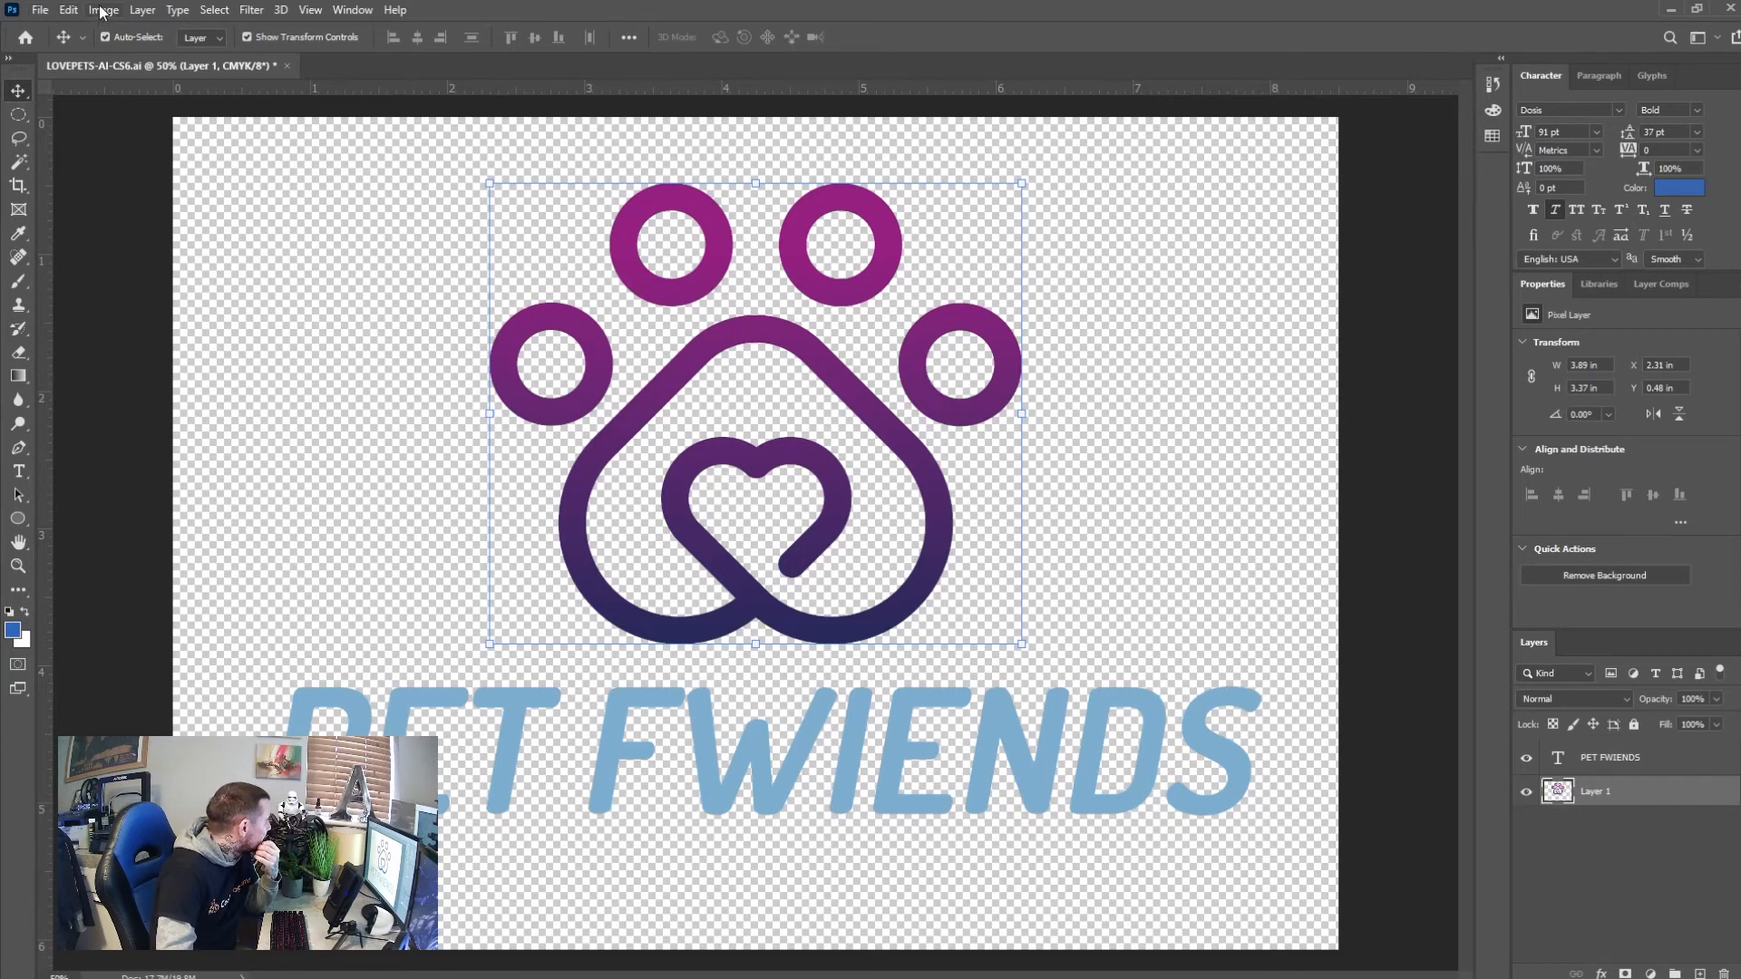
{"action": "left_click", "coordinate": [69, 10]}
{"action": "left_click", "coordinate": [106, 312]}
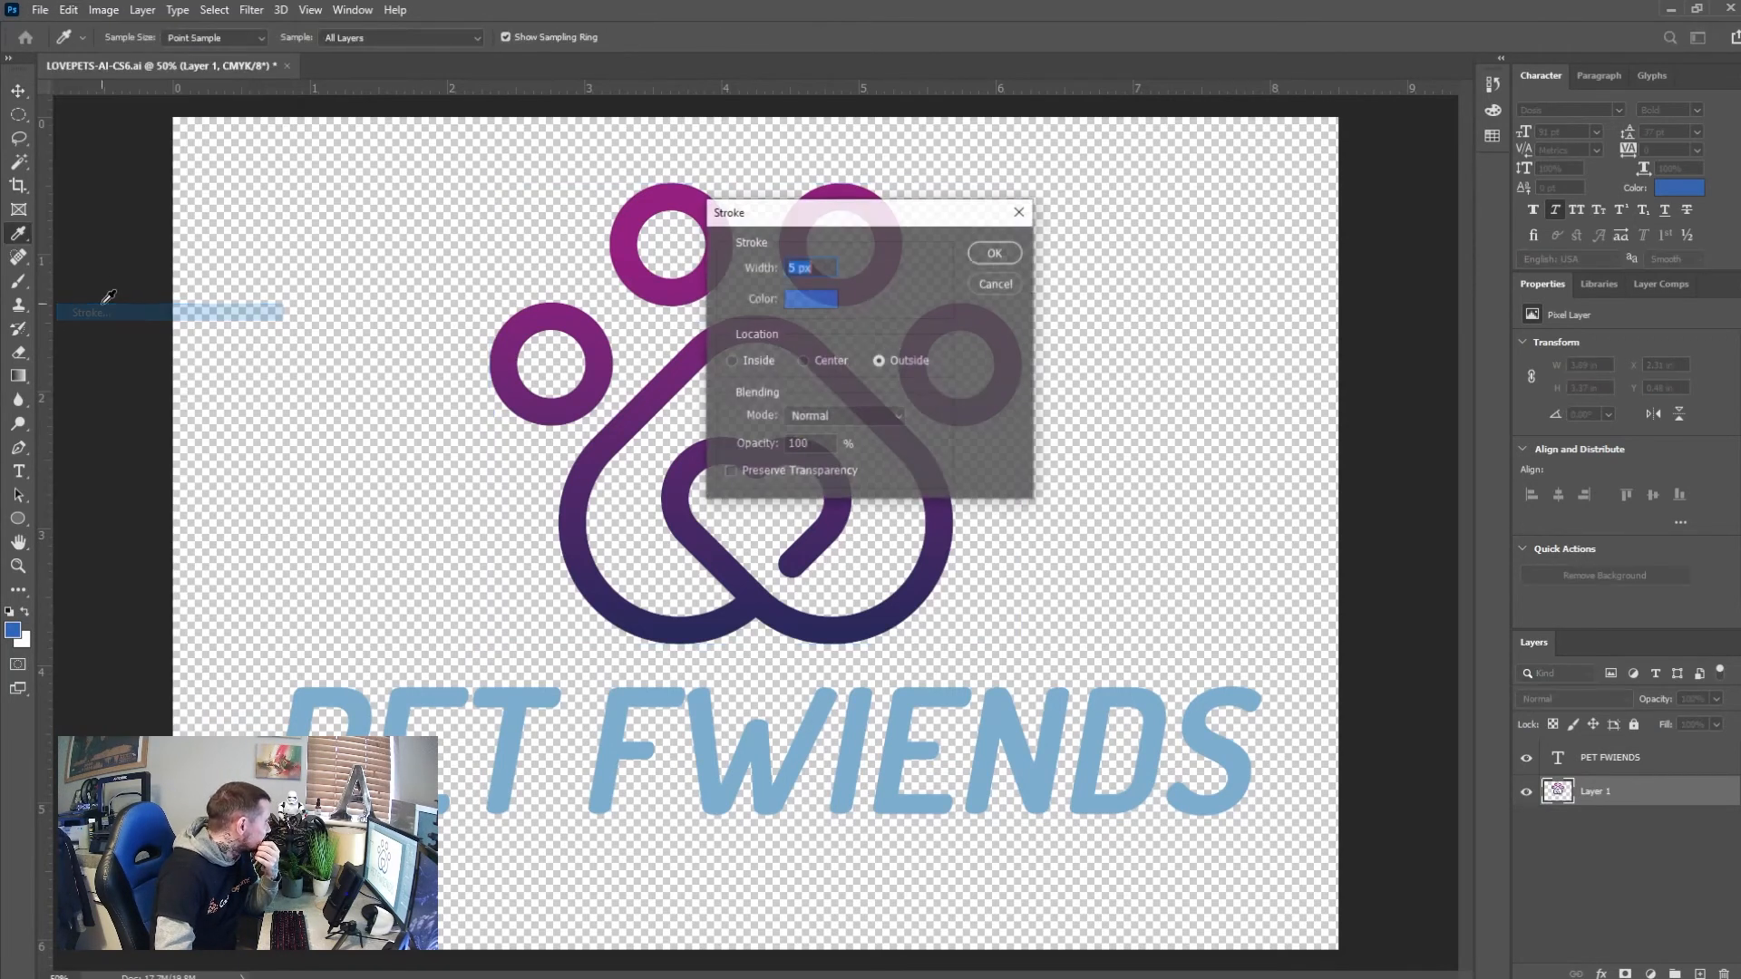
{"action": "left_click", "coordinate": [1011, 292]}
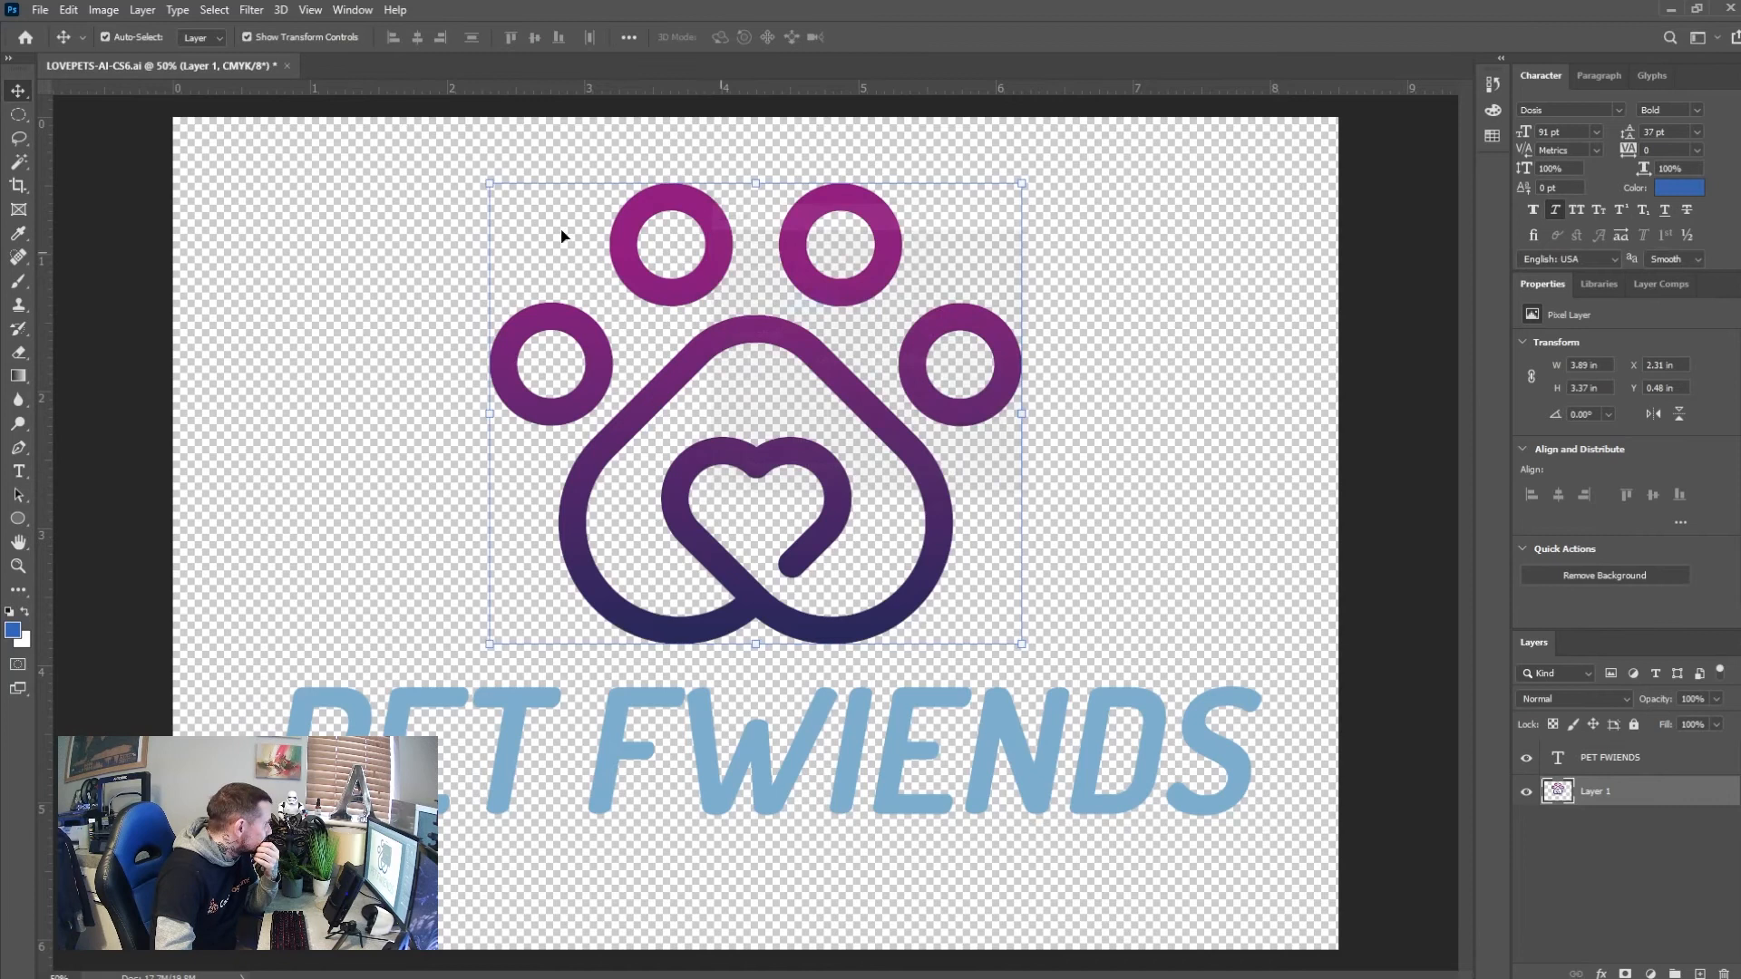
Try to fill the paw layer with the background colour at 100% opacity, and undo that fill
{"action": "left_click", "coordinate": [69, 10]}
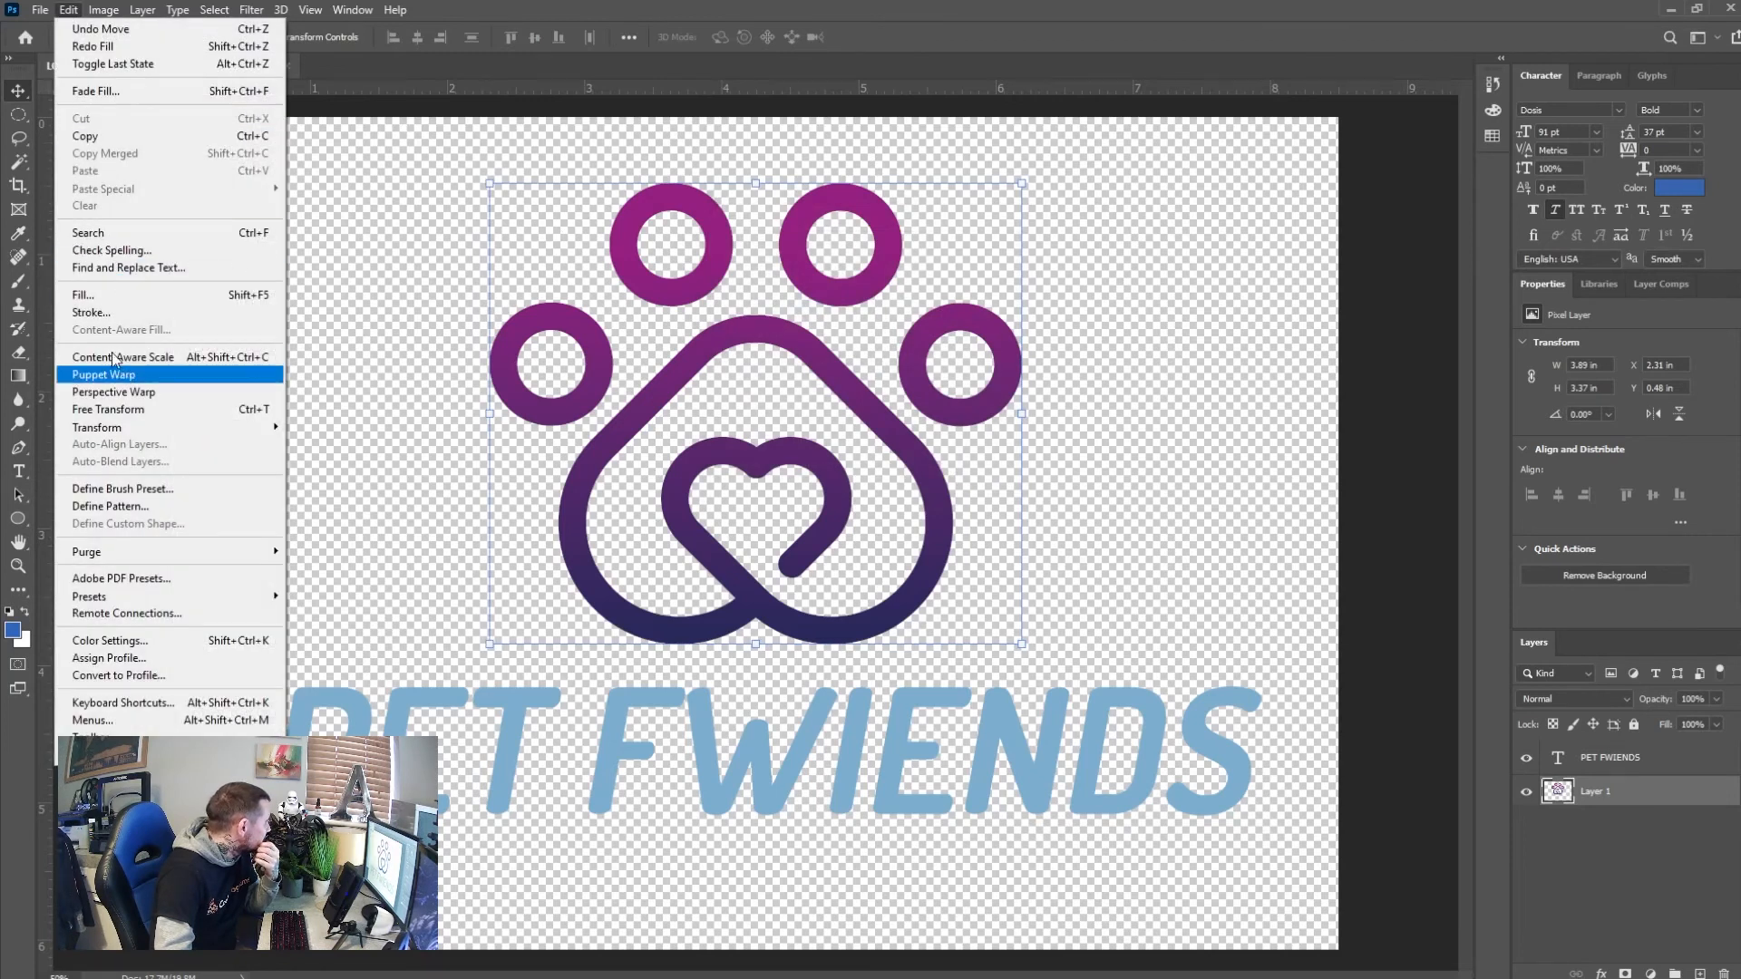
{"action": "left_click", "coordinate": [86, 297]}
{"action": "left_click", "coordinate": [879, 269]}
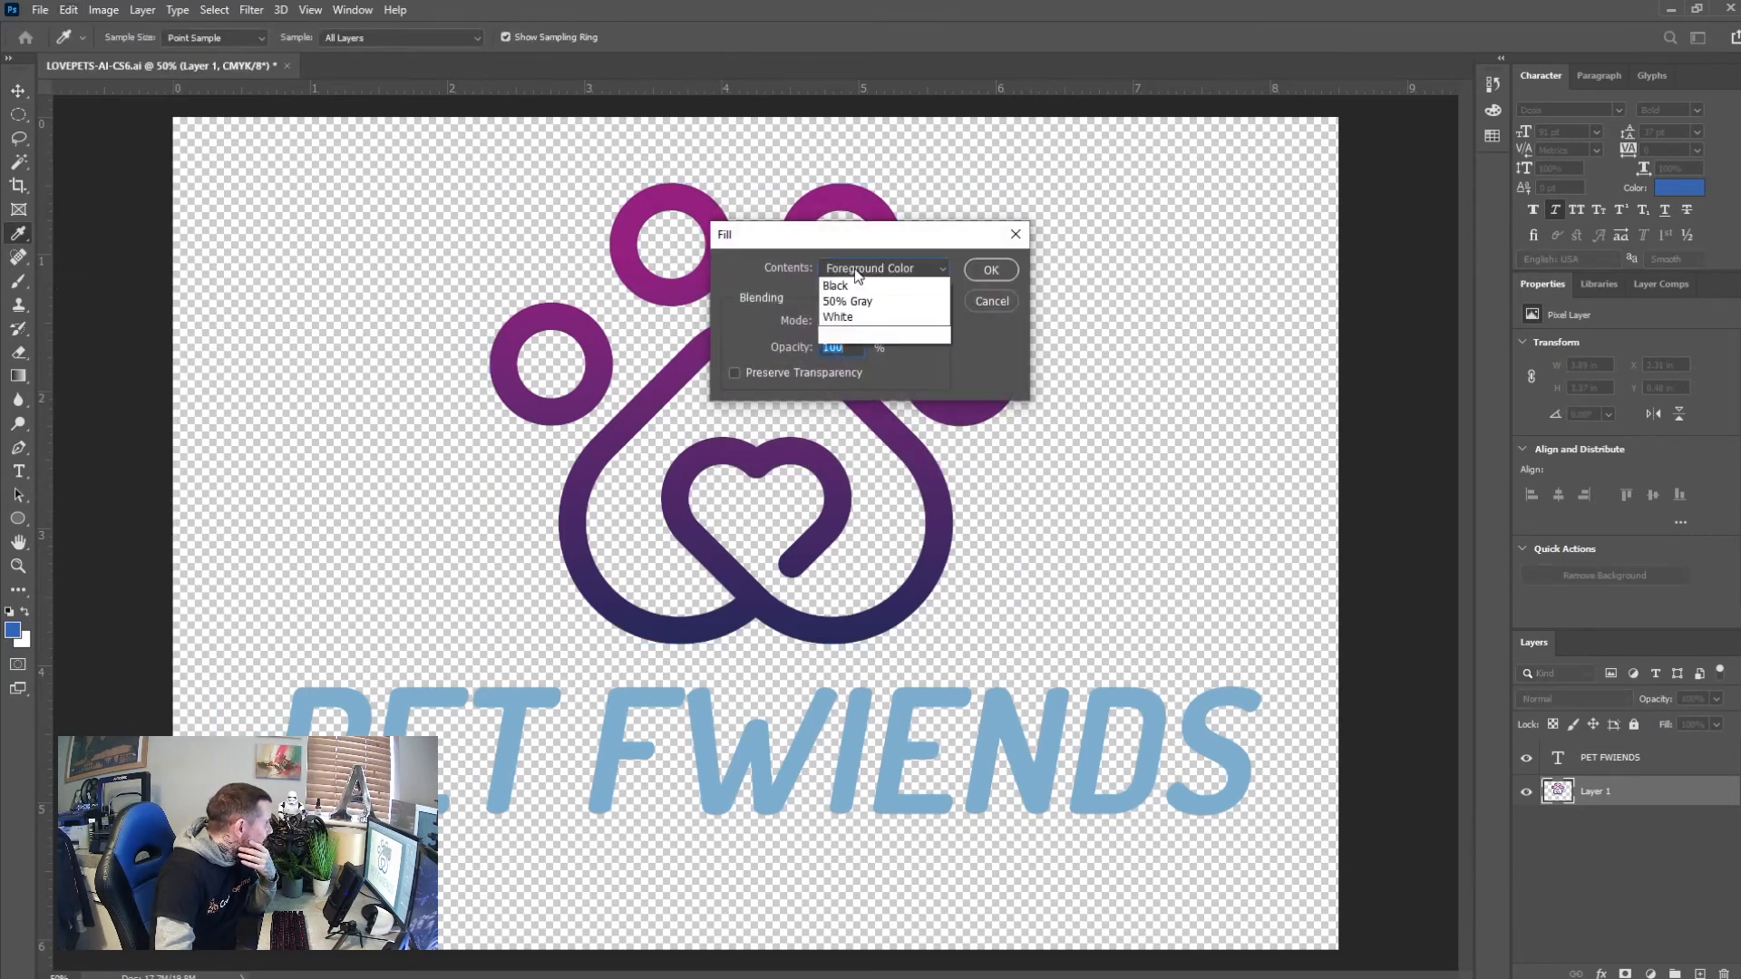
{"action": "left_click", "coordinate": [855, 302]}
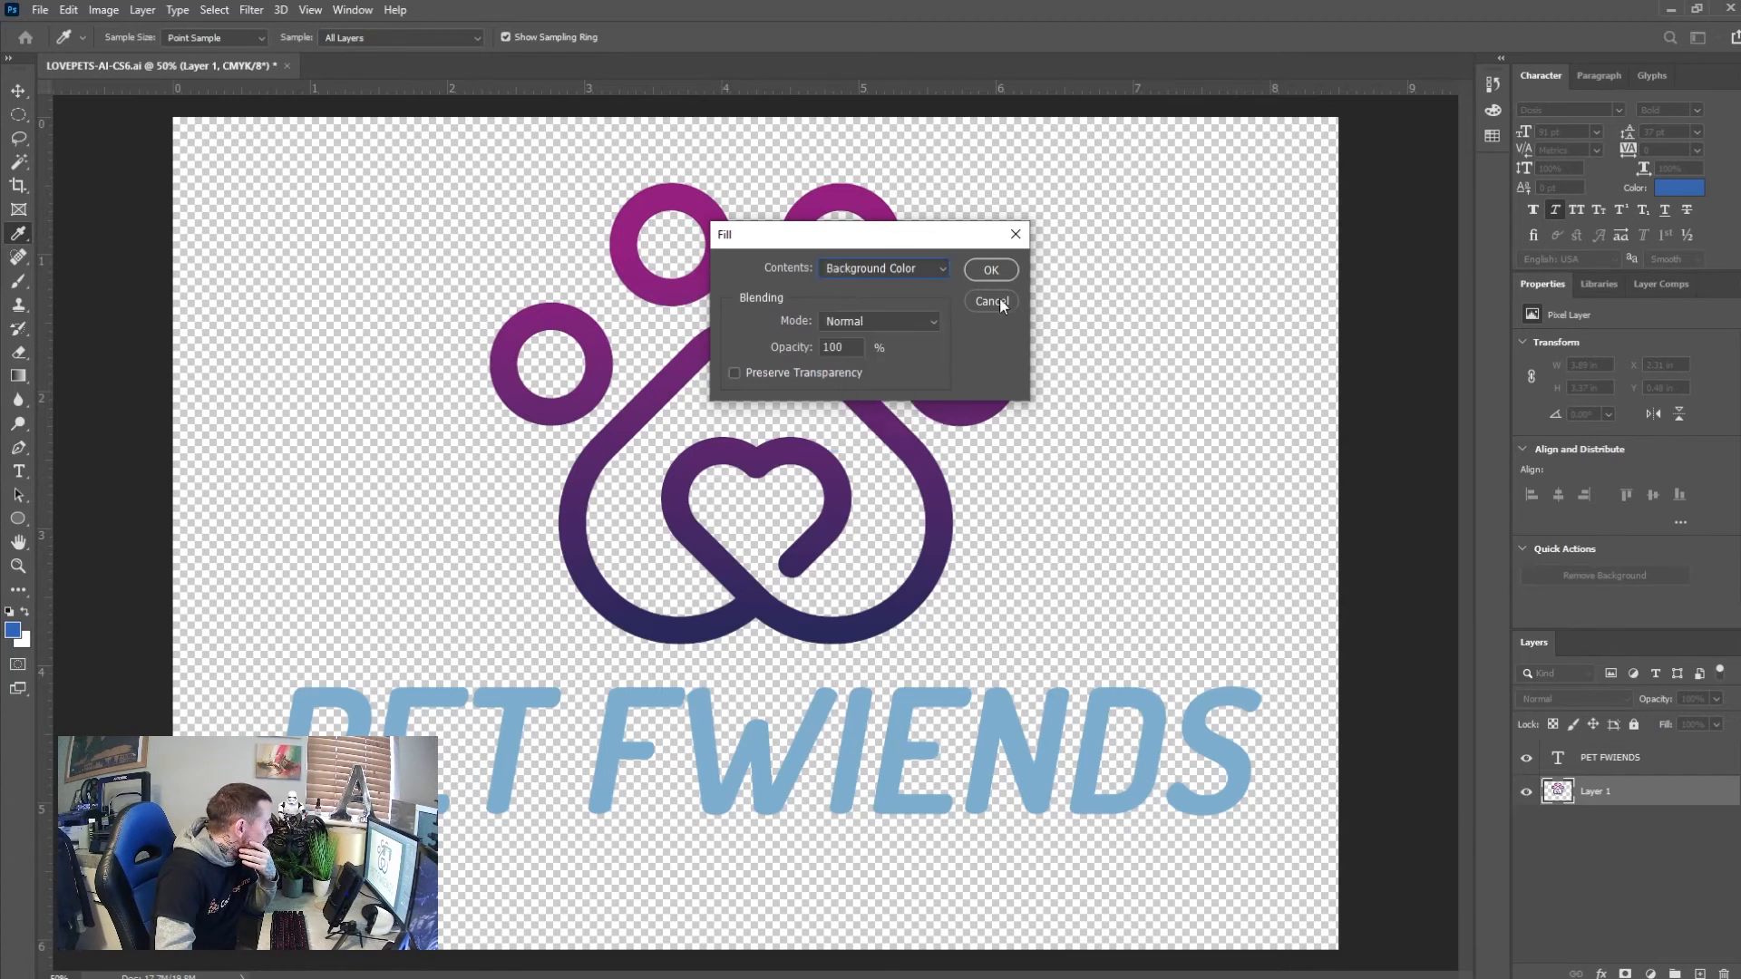
{"action": "left_click", "coordinate": [989, 270]}
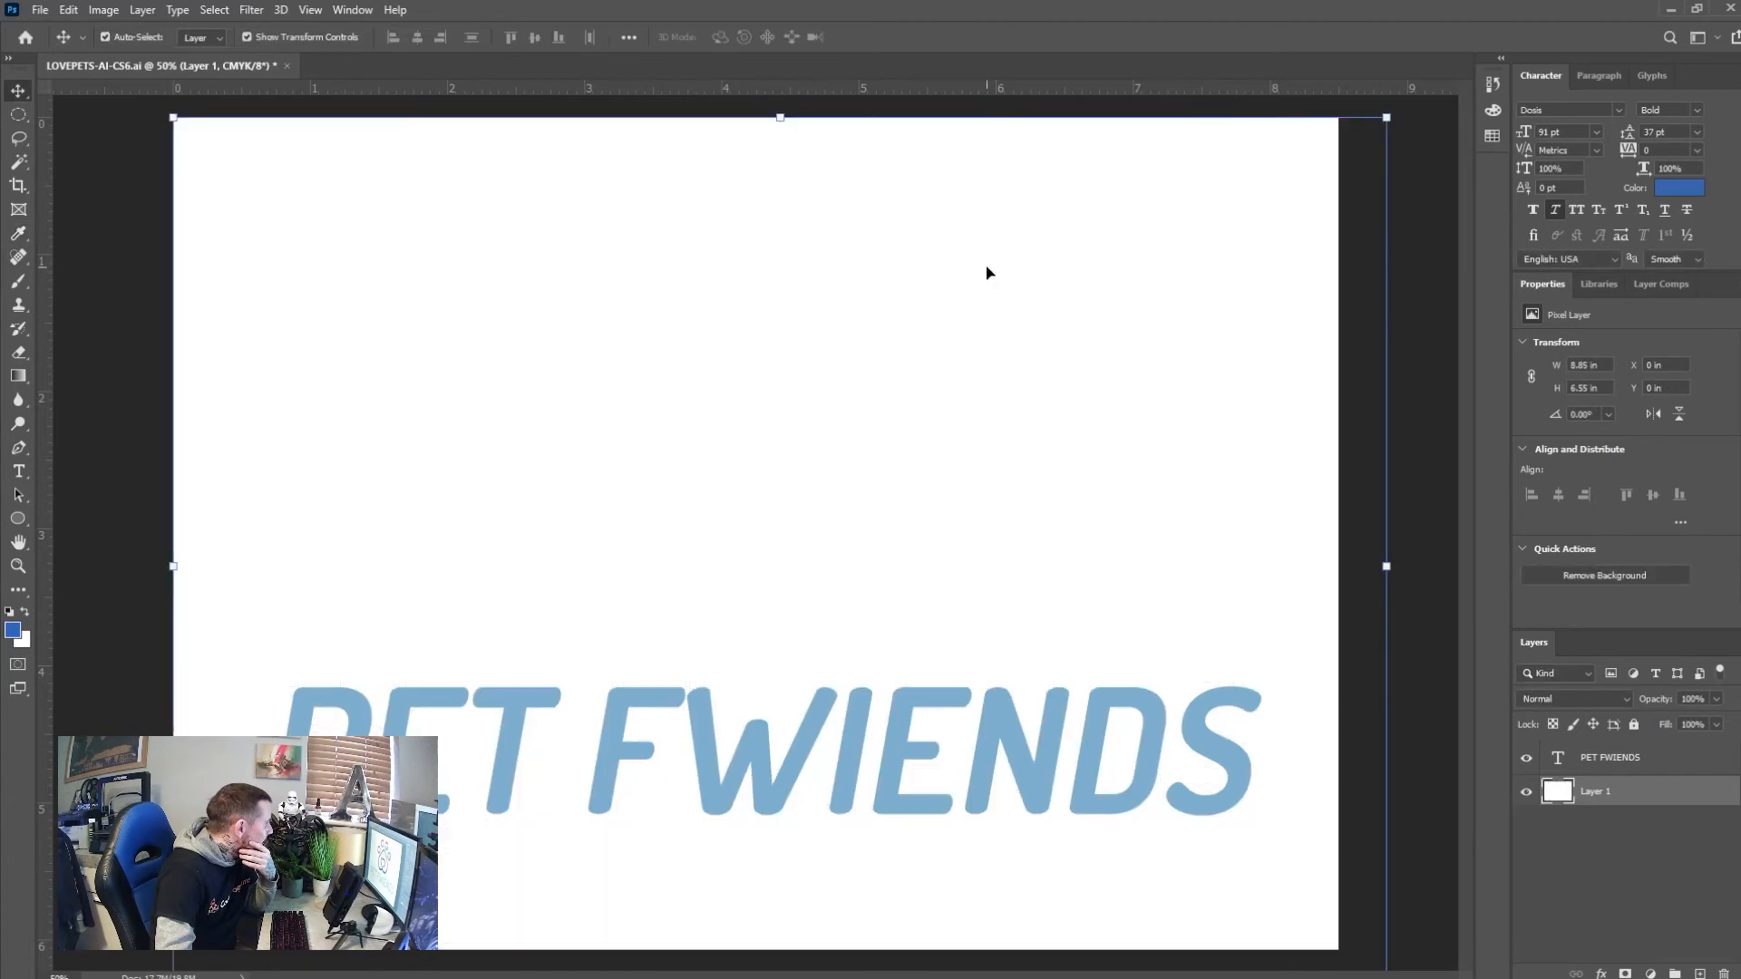
{"action": "left_click", "coordinate": [68, 10]}
{"action": "left_click", "coordinate": [87, 29]}
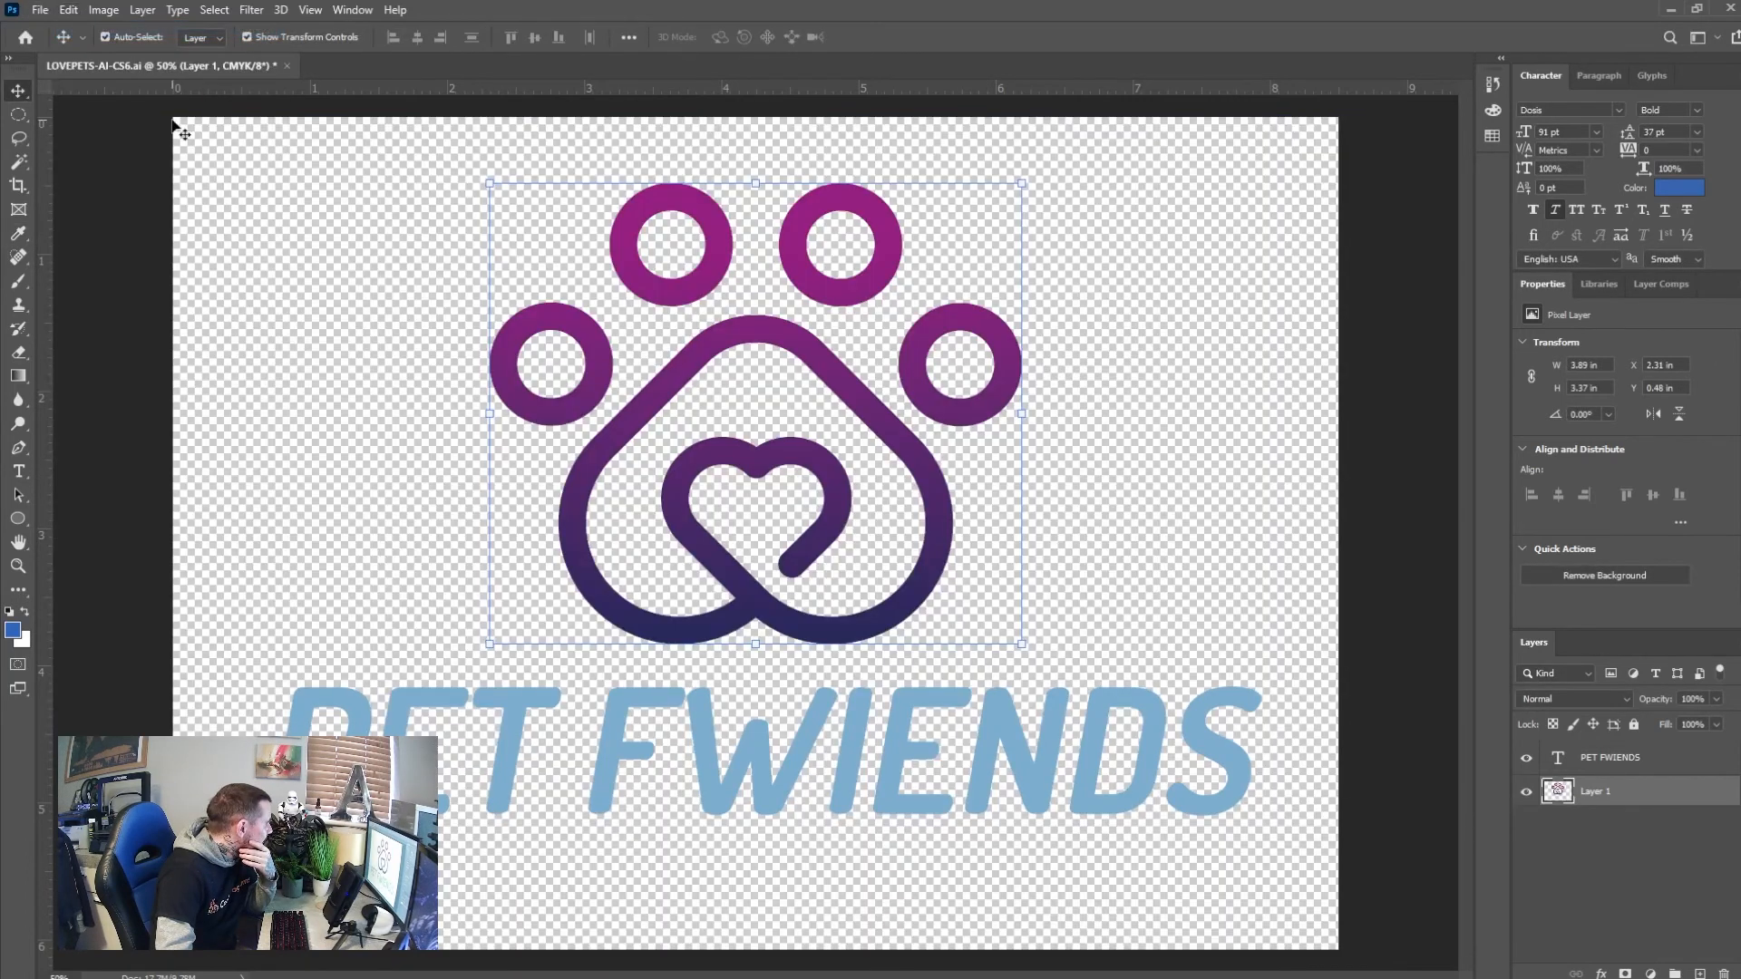
Start a fill of the paw layer with the custom colour 3066BE as its contents
{"action": "left_click", "coordinate": [65, 10]}
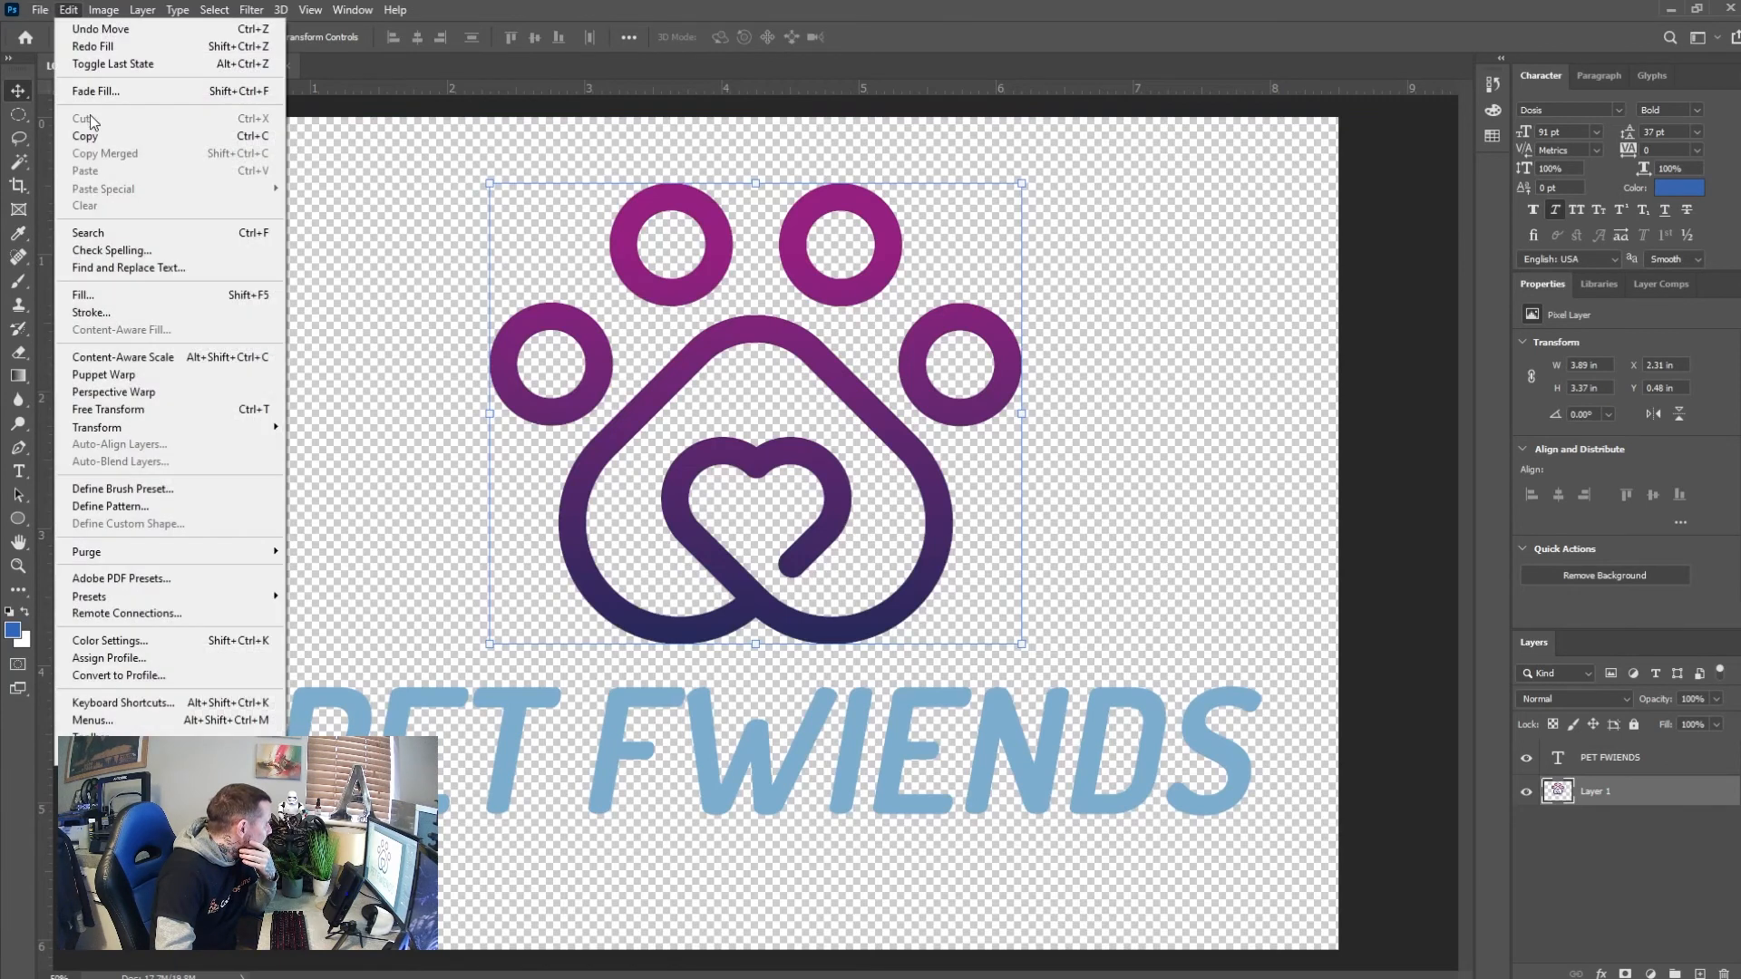
{"action": "left_click", "coordinate": [81, 288]}
{"action": "left_click", "coordinate": [886, 270]}
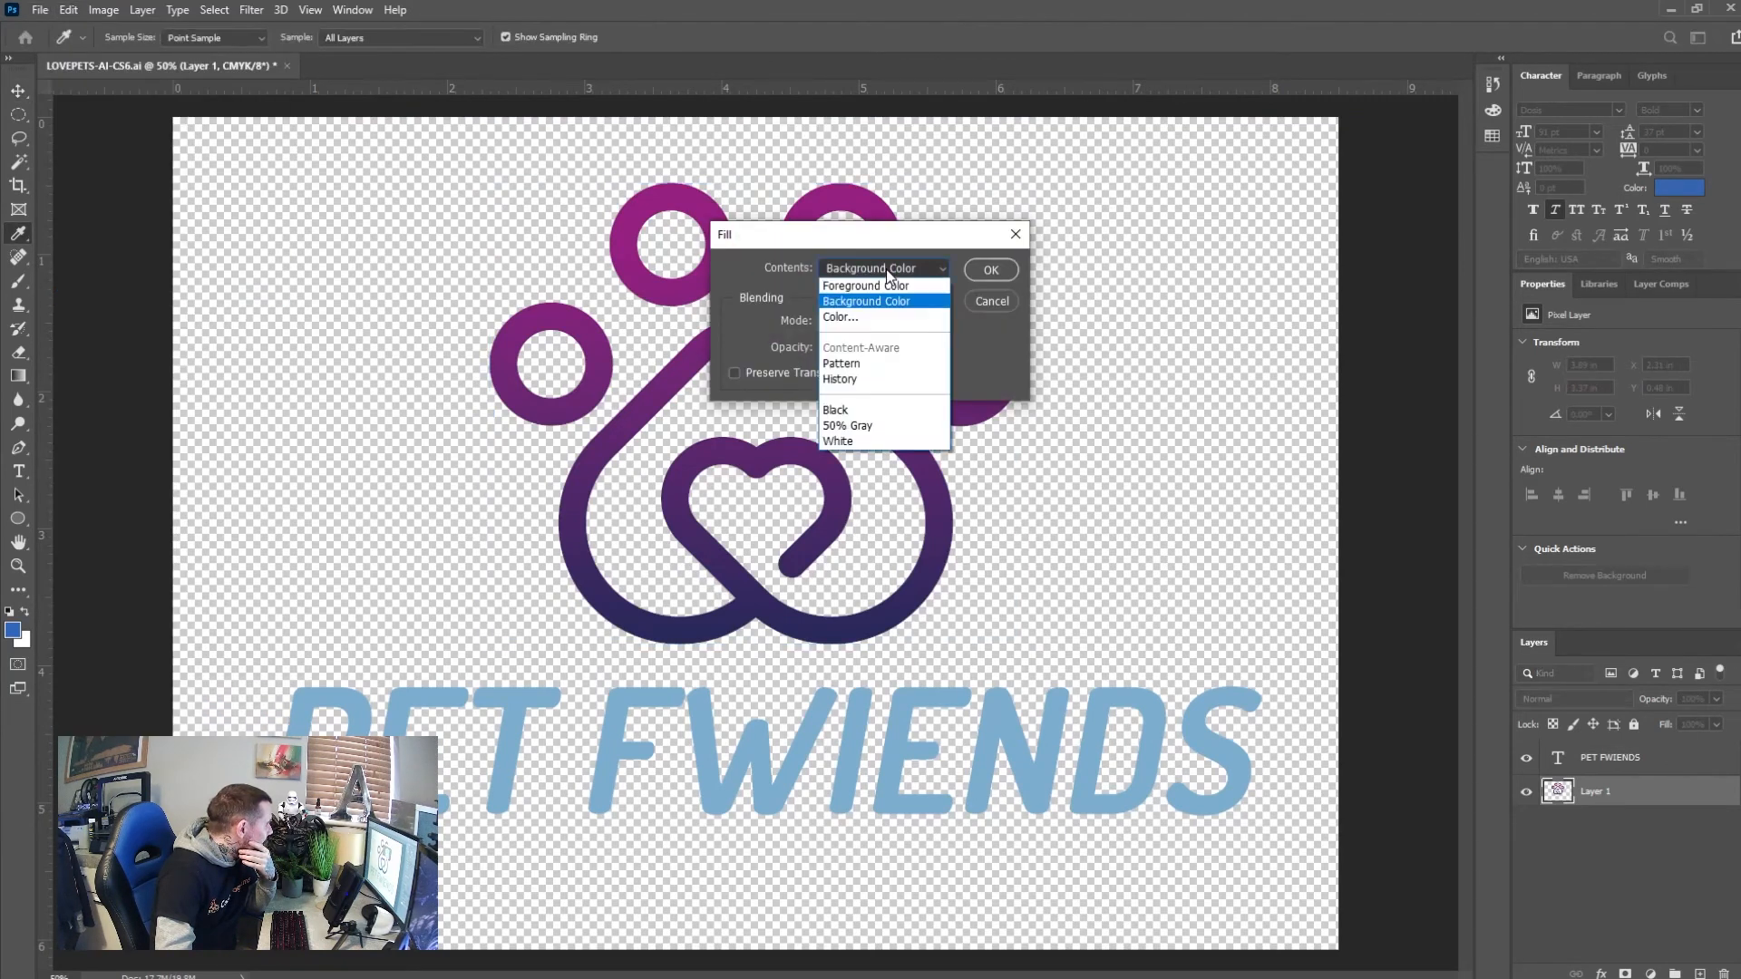
{"action": "left_click", "coordinate": [851, 322]}
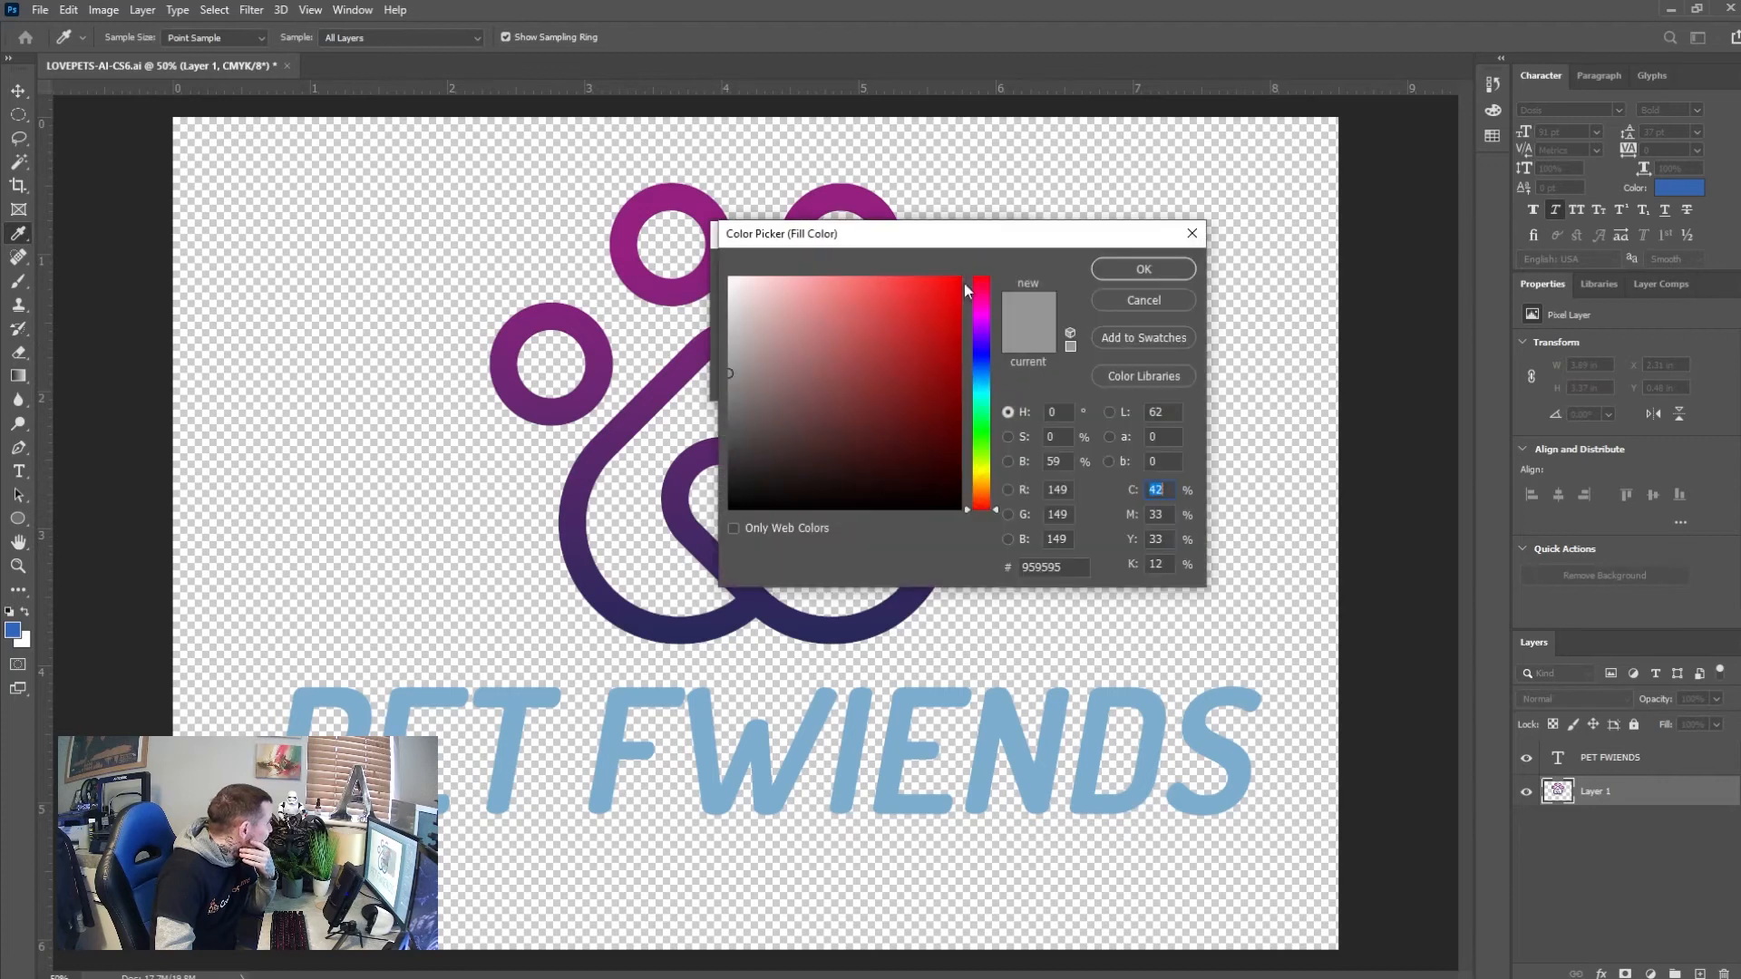
{"action": "double_click", "coordinate": [1041, 569]}
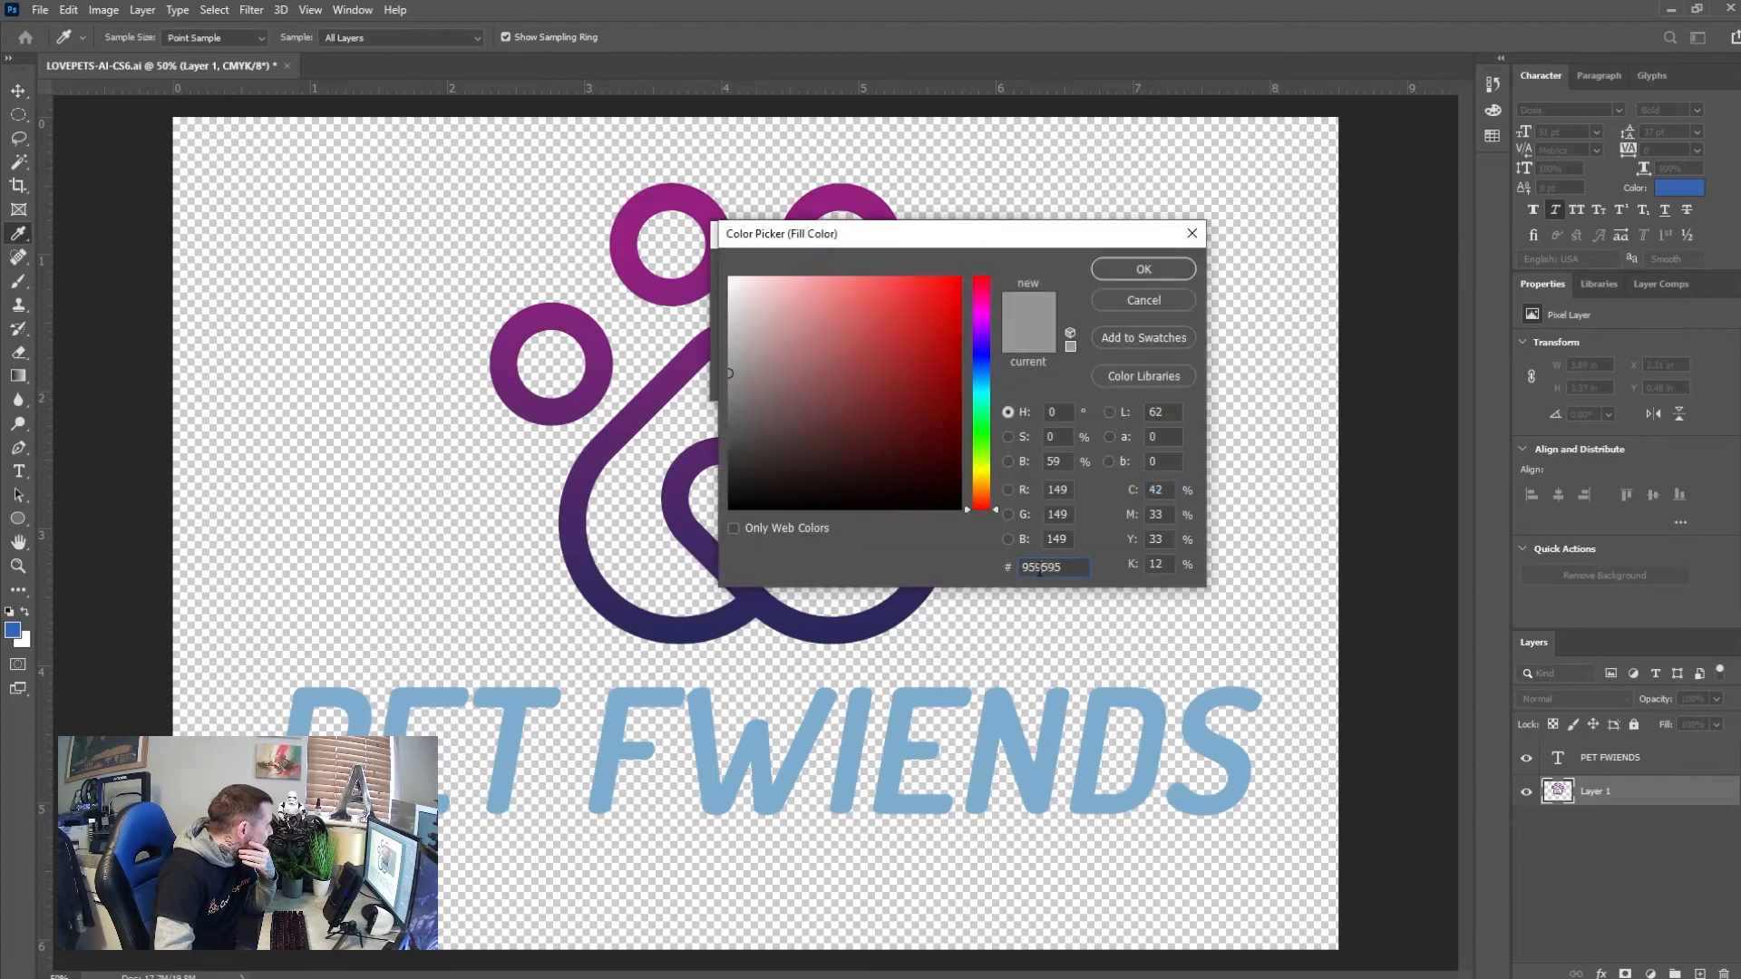
{"action": "right_click", "coordinate": [1038, 568]}
{"action": "double_click", "coordinate": [1039, 569]}
{"action": "right_click", "coordinate": [1039, 568]}
{"action": "left_click", "coordinate": [1080, 645]}
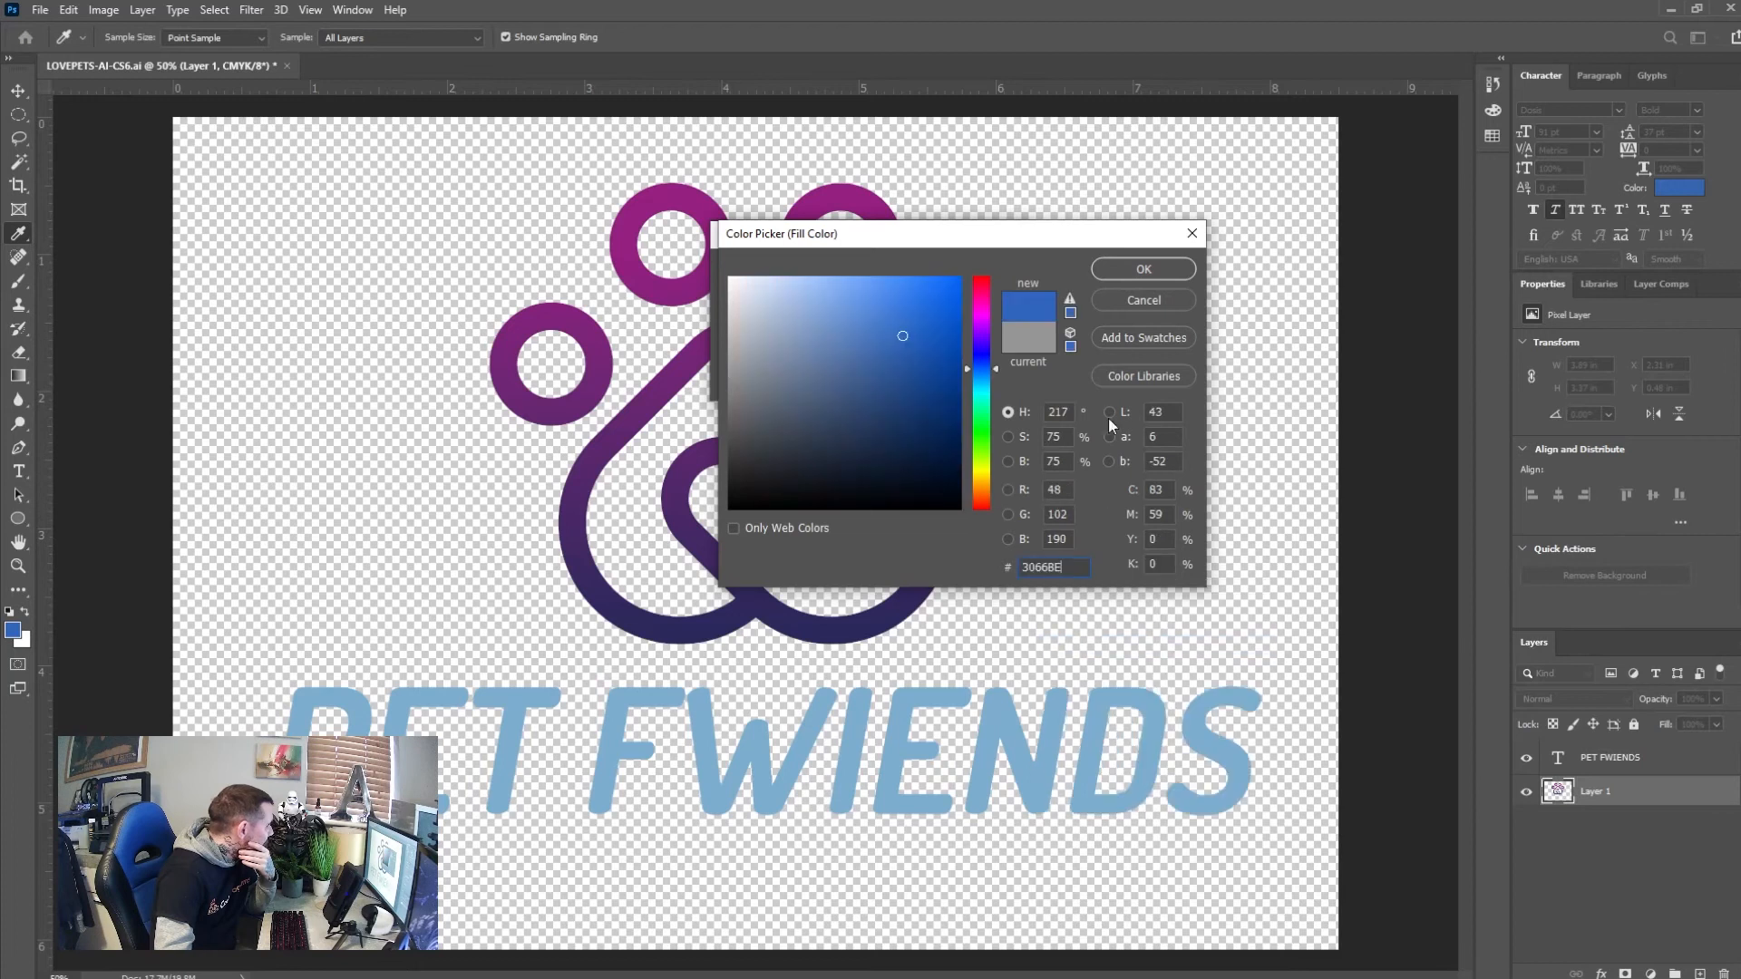
{"action": "left_click", "coordinate": [1130, 272]}
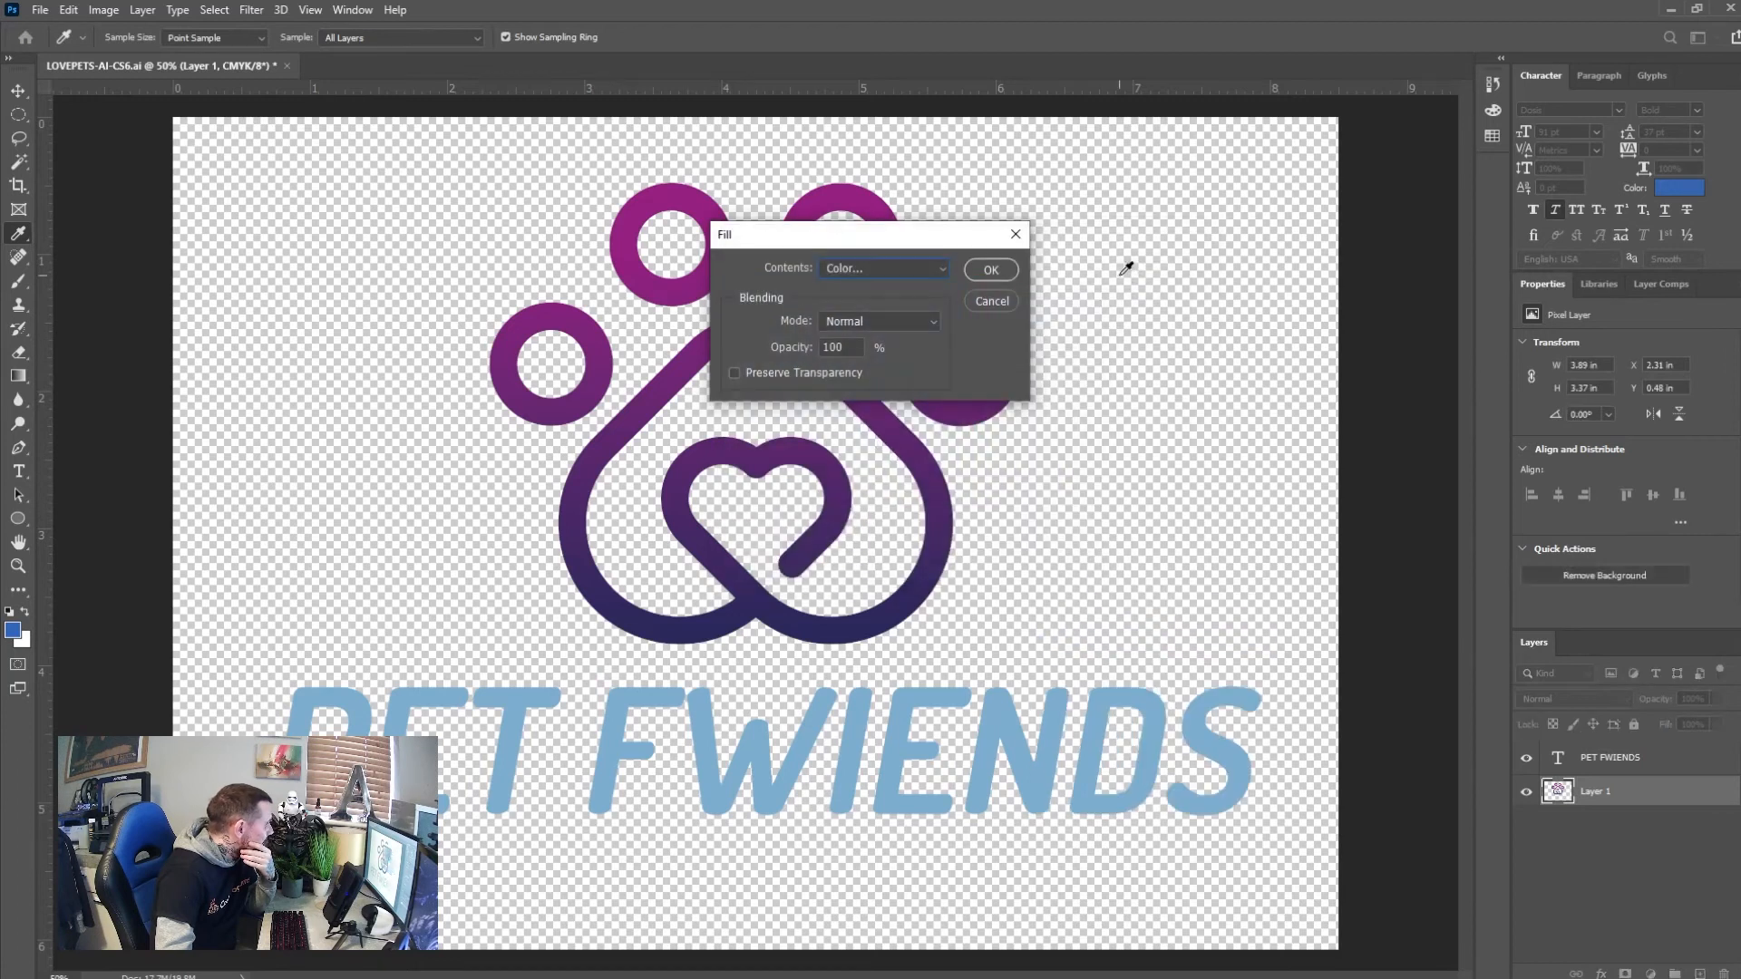
Try the custom colour fill on the paw layer in Normal mode at 100% opacity, and undo it
{"action": "left_click", "coordinate": [875, 321]}
{"action": "left_click", "coordinate": [861, 340]}
{"action": "left_click", "coordinate": [987, 272]}
{"action": "key", "text": "v"}
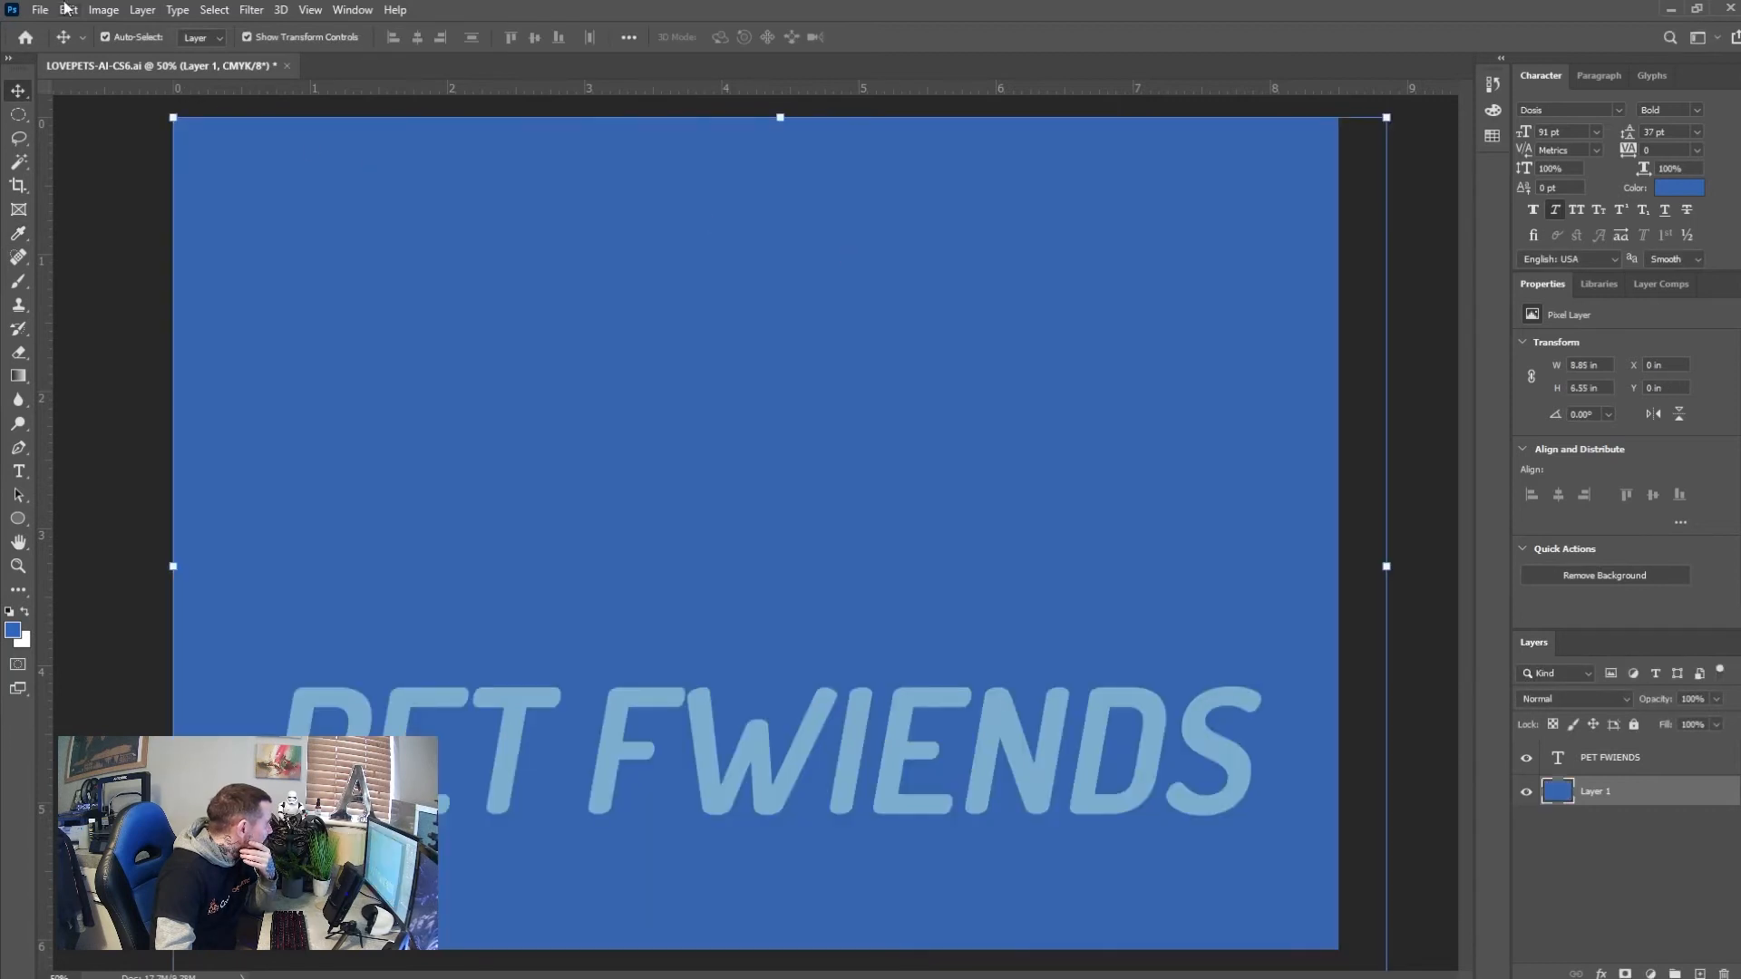
{"action": "left_click", "coordinate": [68, 9]}
{"action": "left_click", "coordinate": [54, 26]}
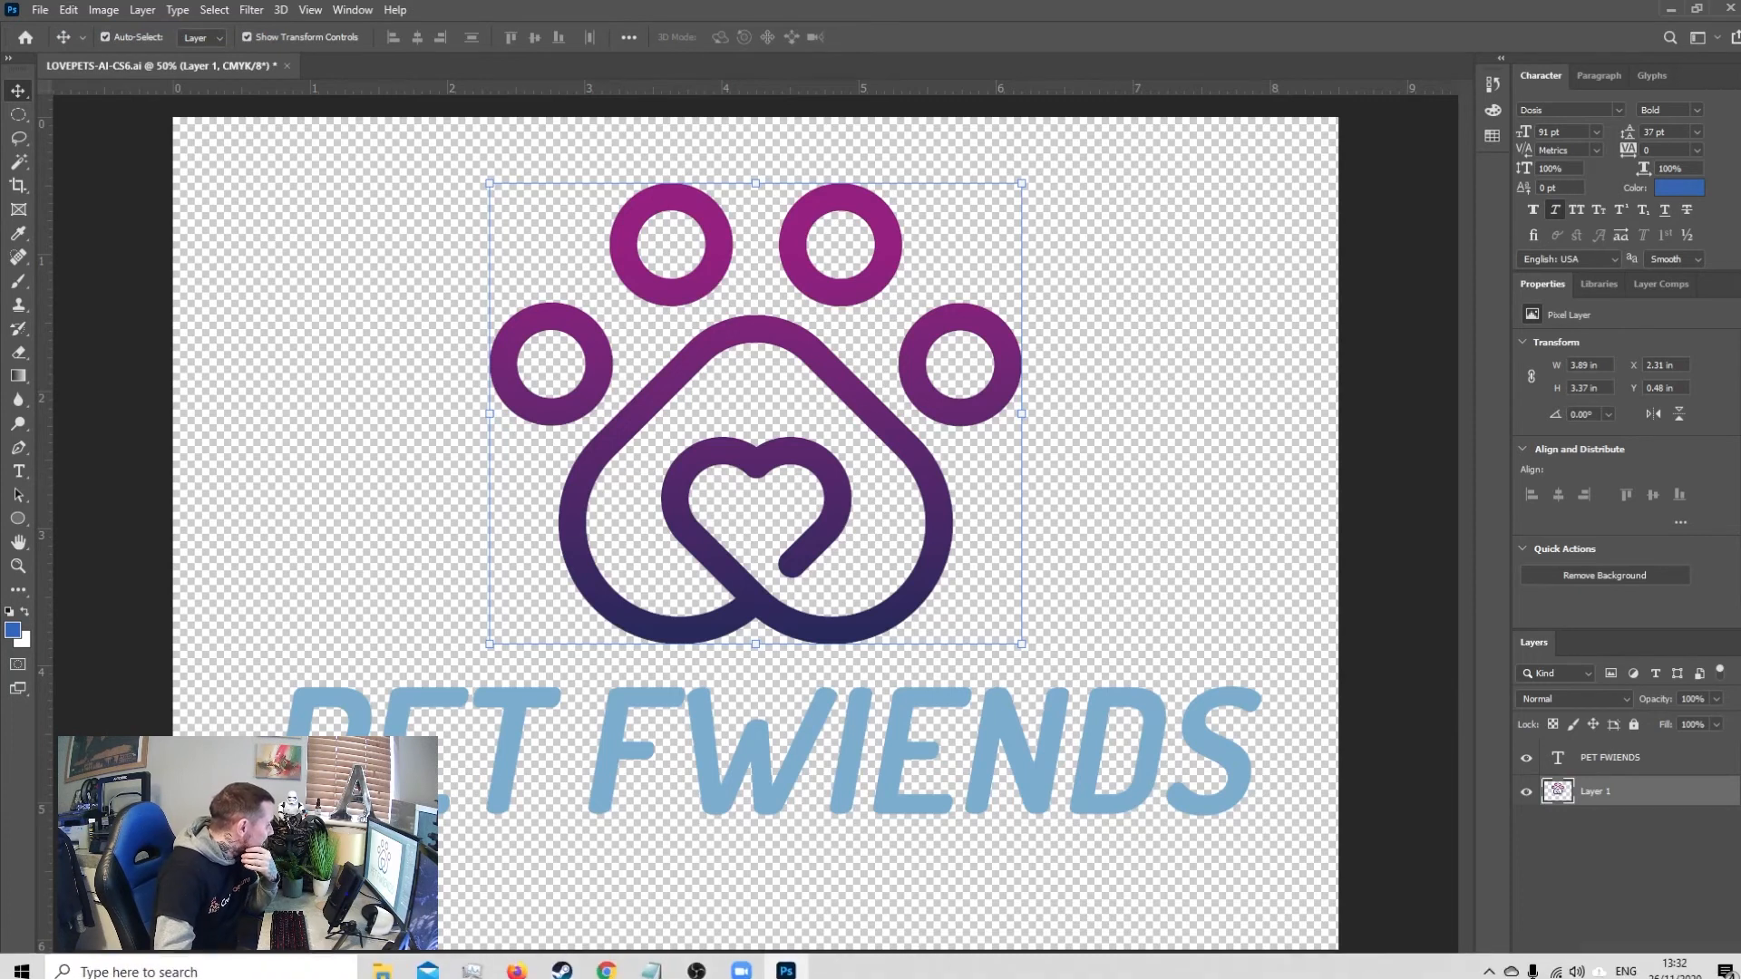
{"action": "left_click", "coordinate": [516, 969]}
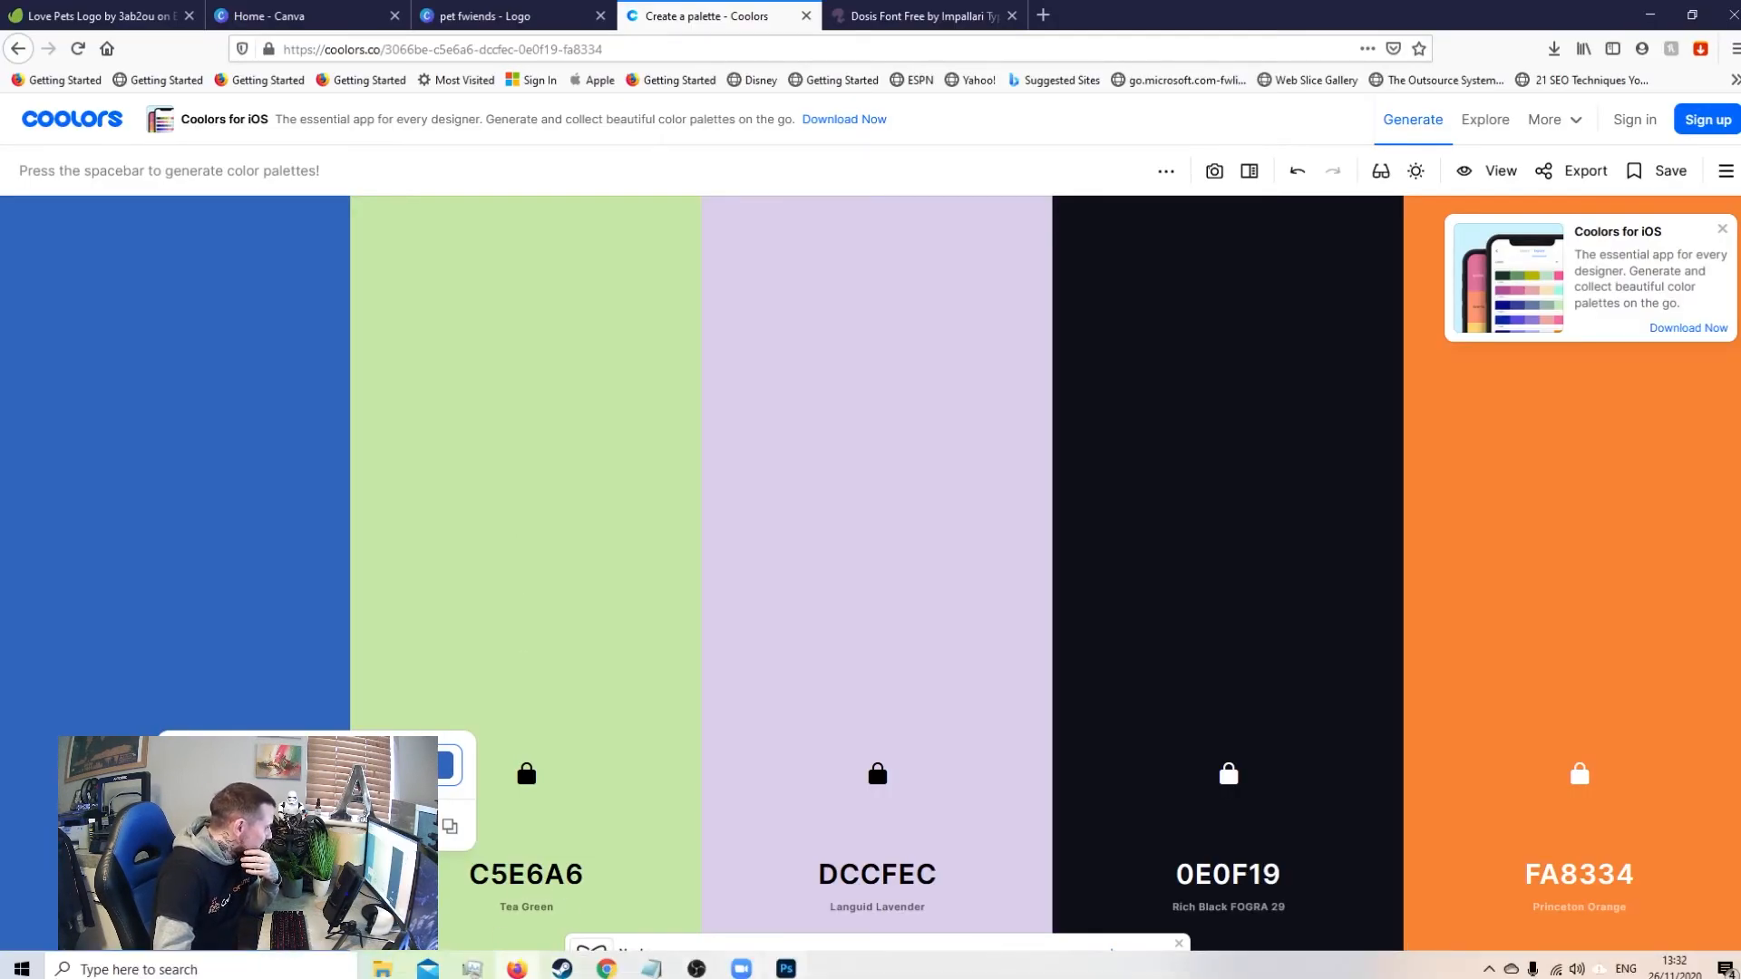
{"action": "left_click", "coordinate": [786, 969]}
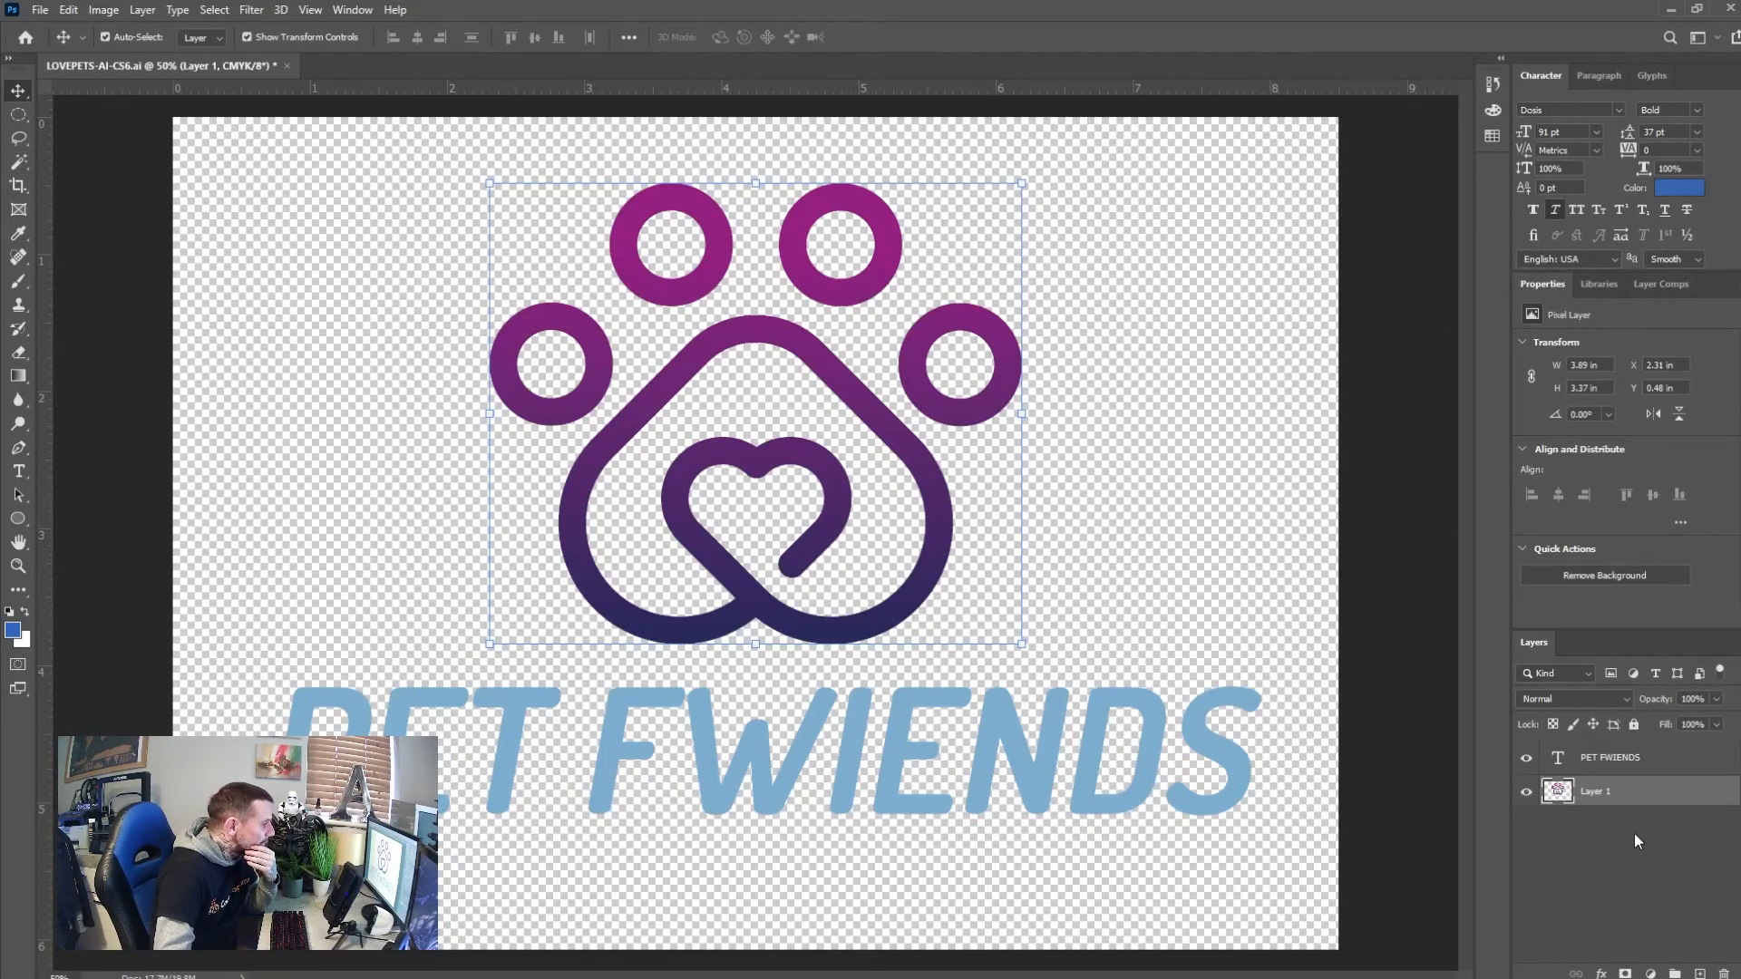
{"action": "right_click", "coordinate": [1583, 791]}
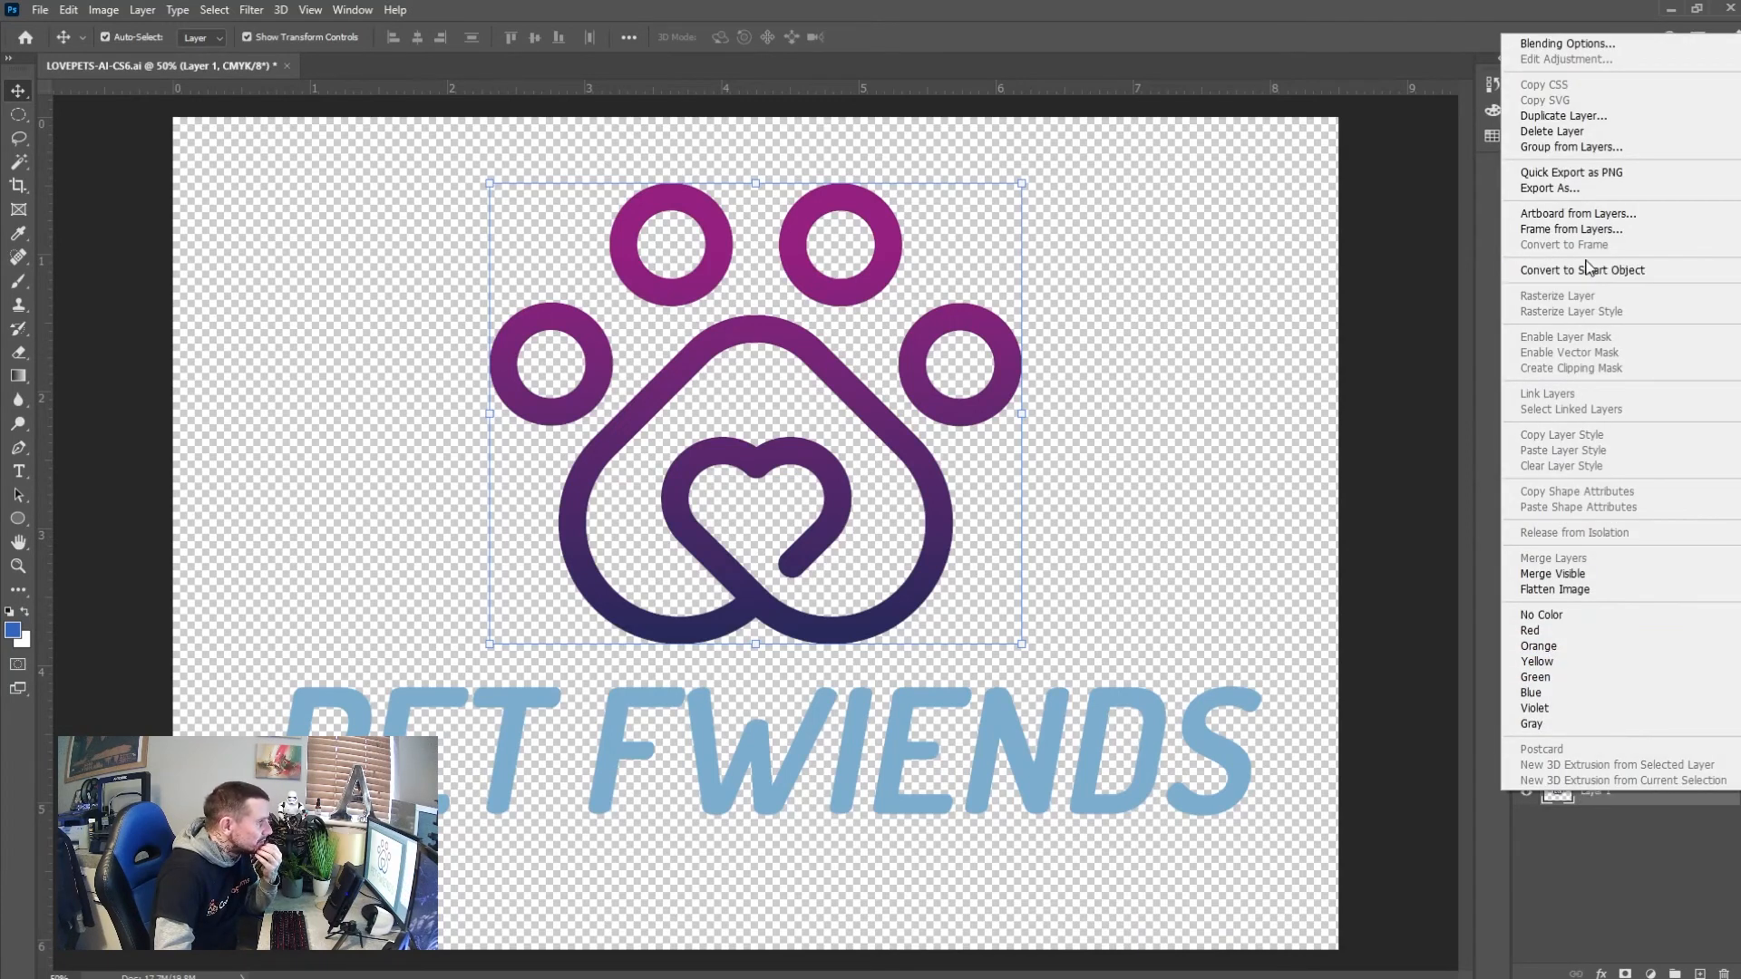
{"action": "left_click", "coordinate": [1555, 898]}
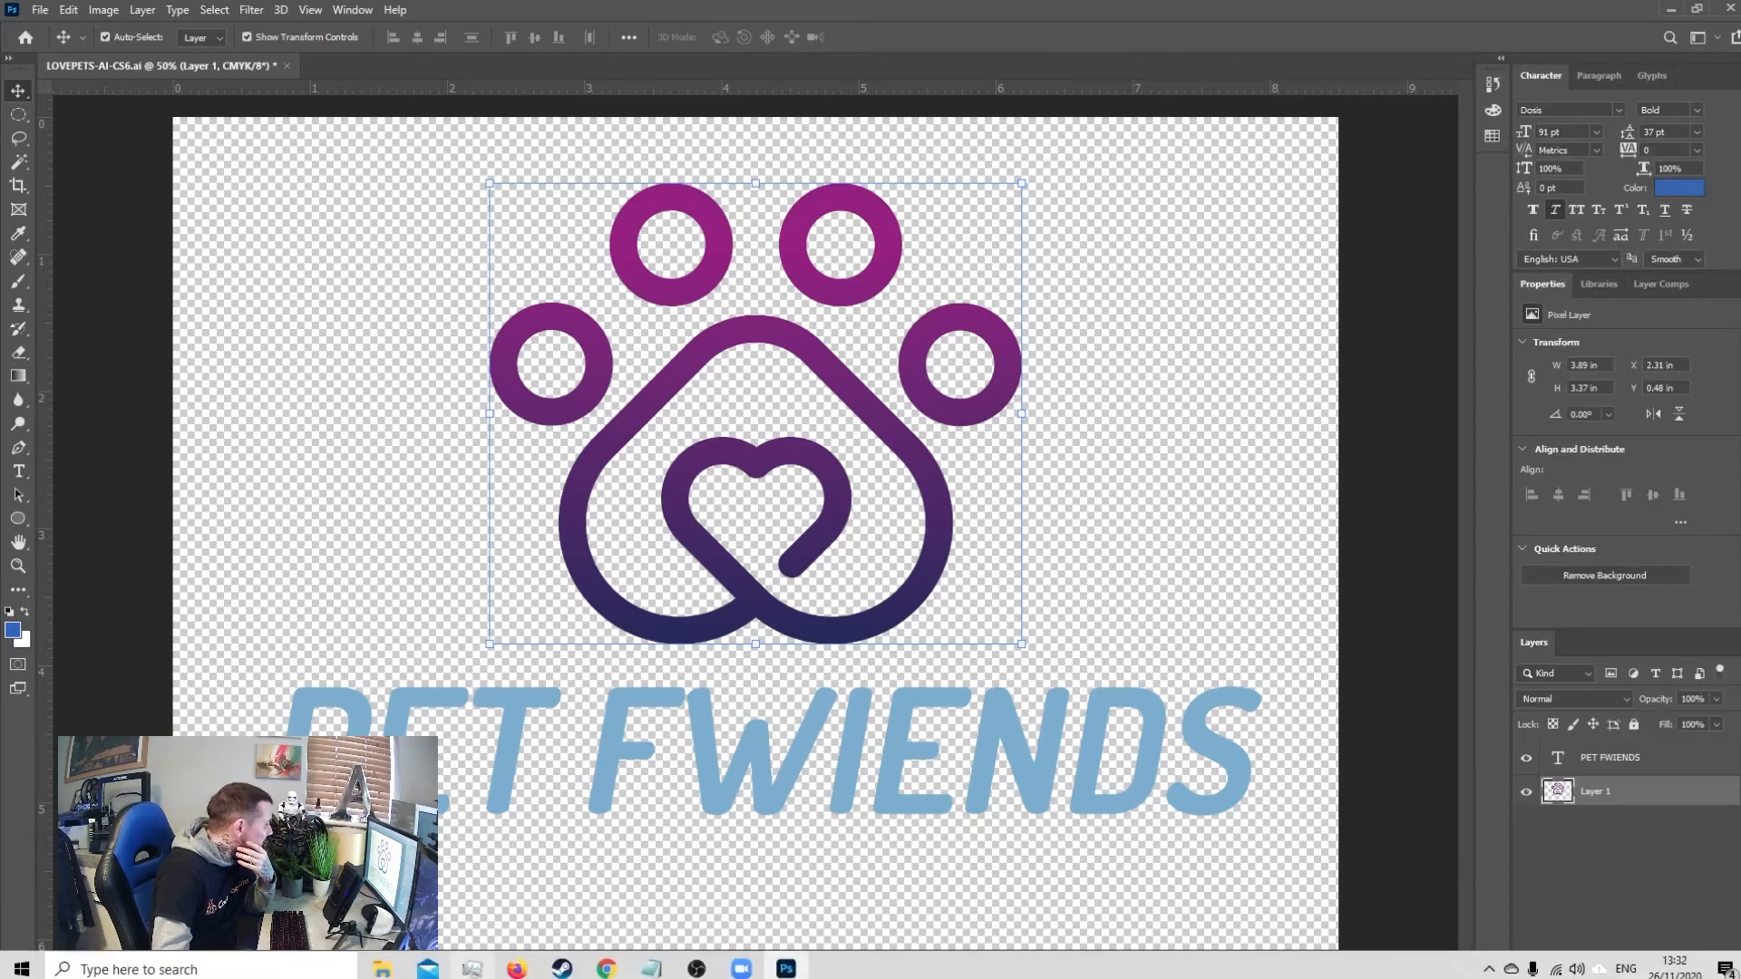
Switch to Firefox and copy the hex code of the blue swatch in the Coolors palette again
{"action": "left_click", "coordinate": [517, 970]}
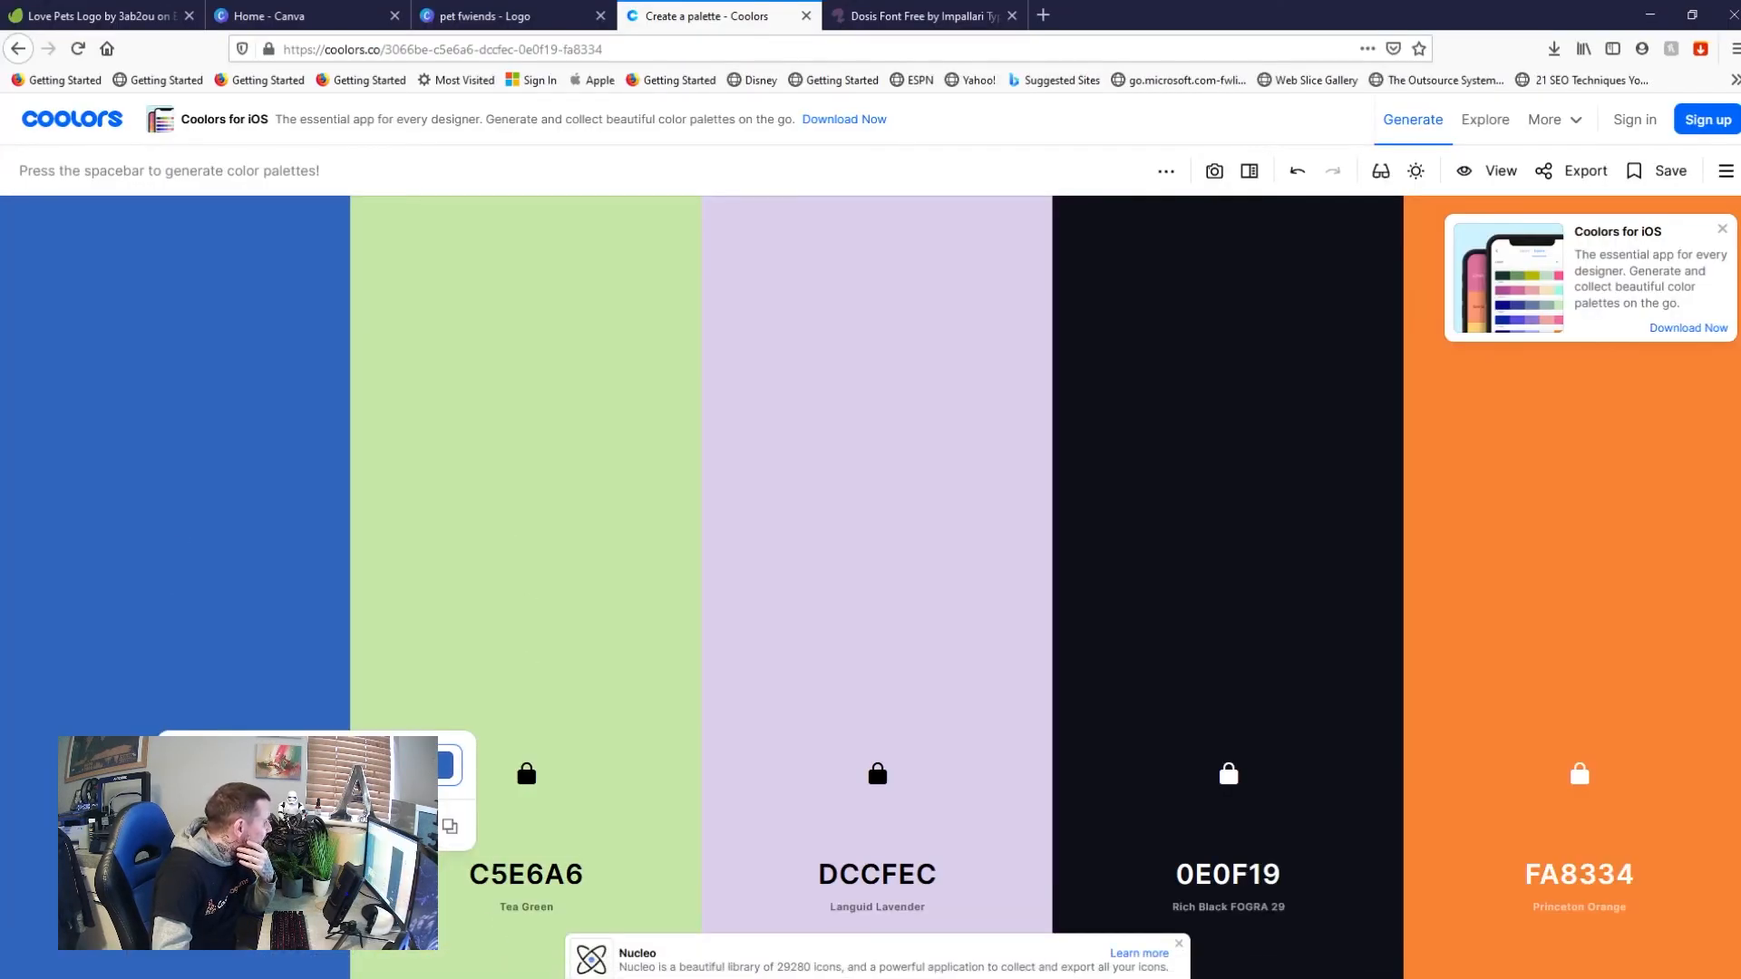
{"action": "right_click", "coordinate": [226, 762]}
{"action": "left_click", "coordinate": [270, 567]}
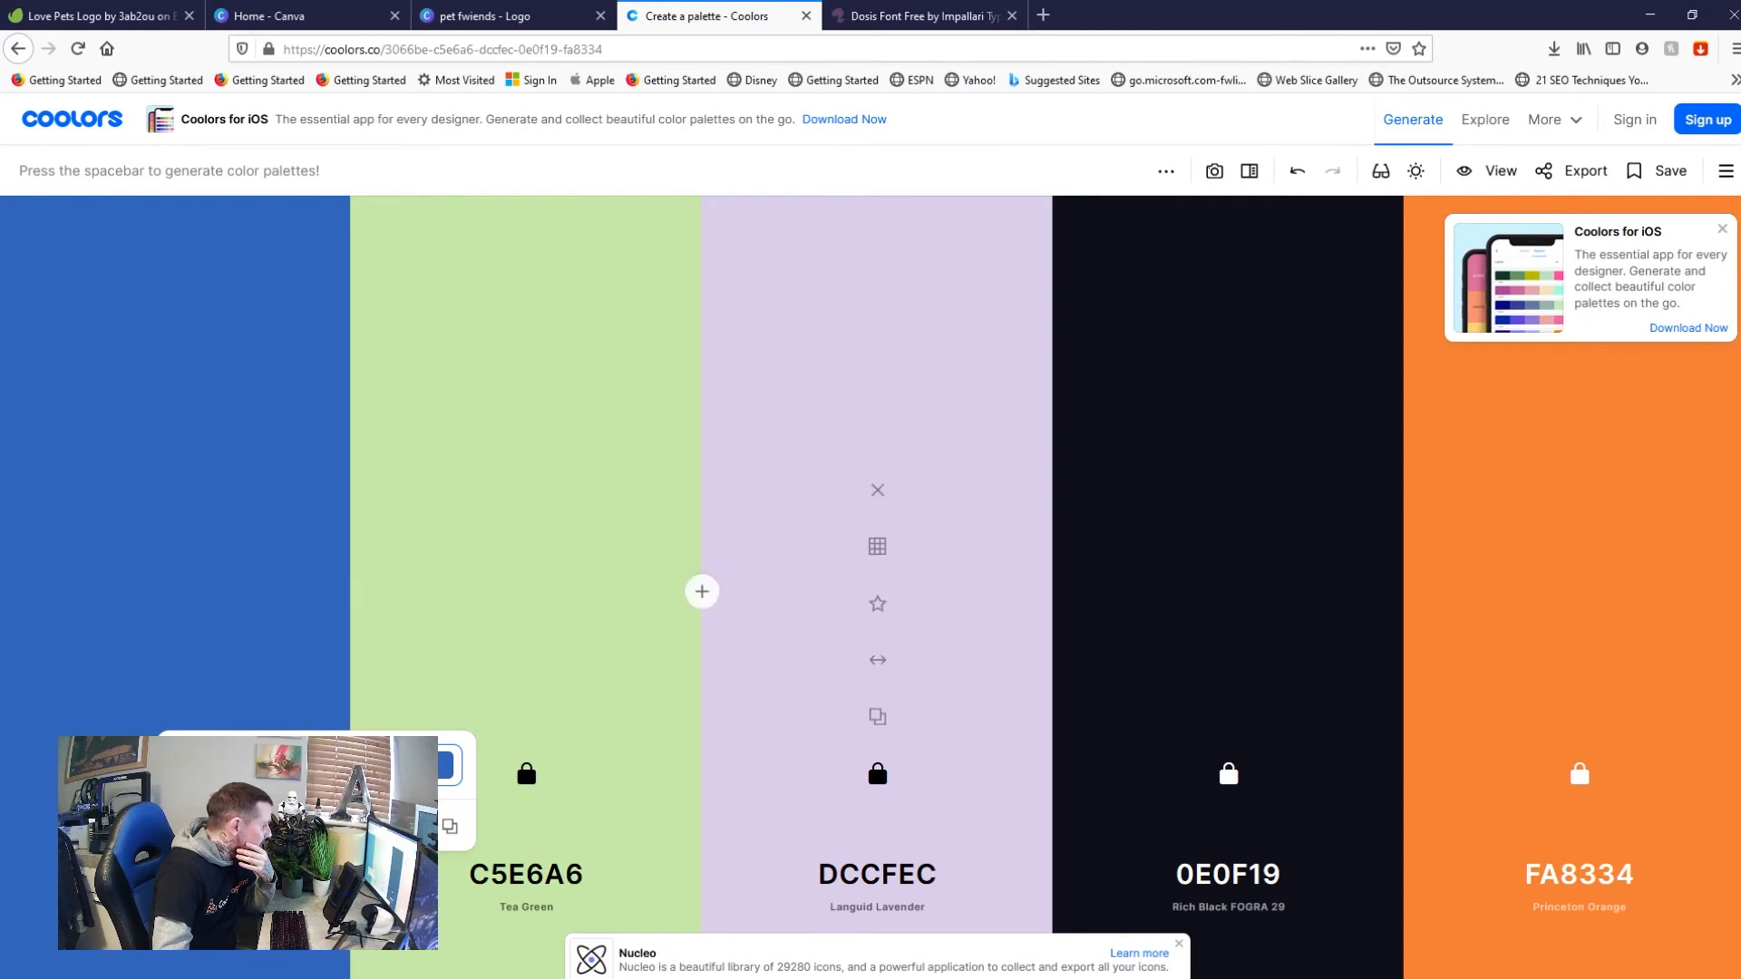
Switch back to Photoshop, set the PET FWIENDS text colour to 3066BE, and squash the text to 92% of its height
{"action": "left_click", "coordinate": [786, 969]}
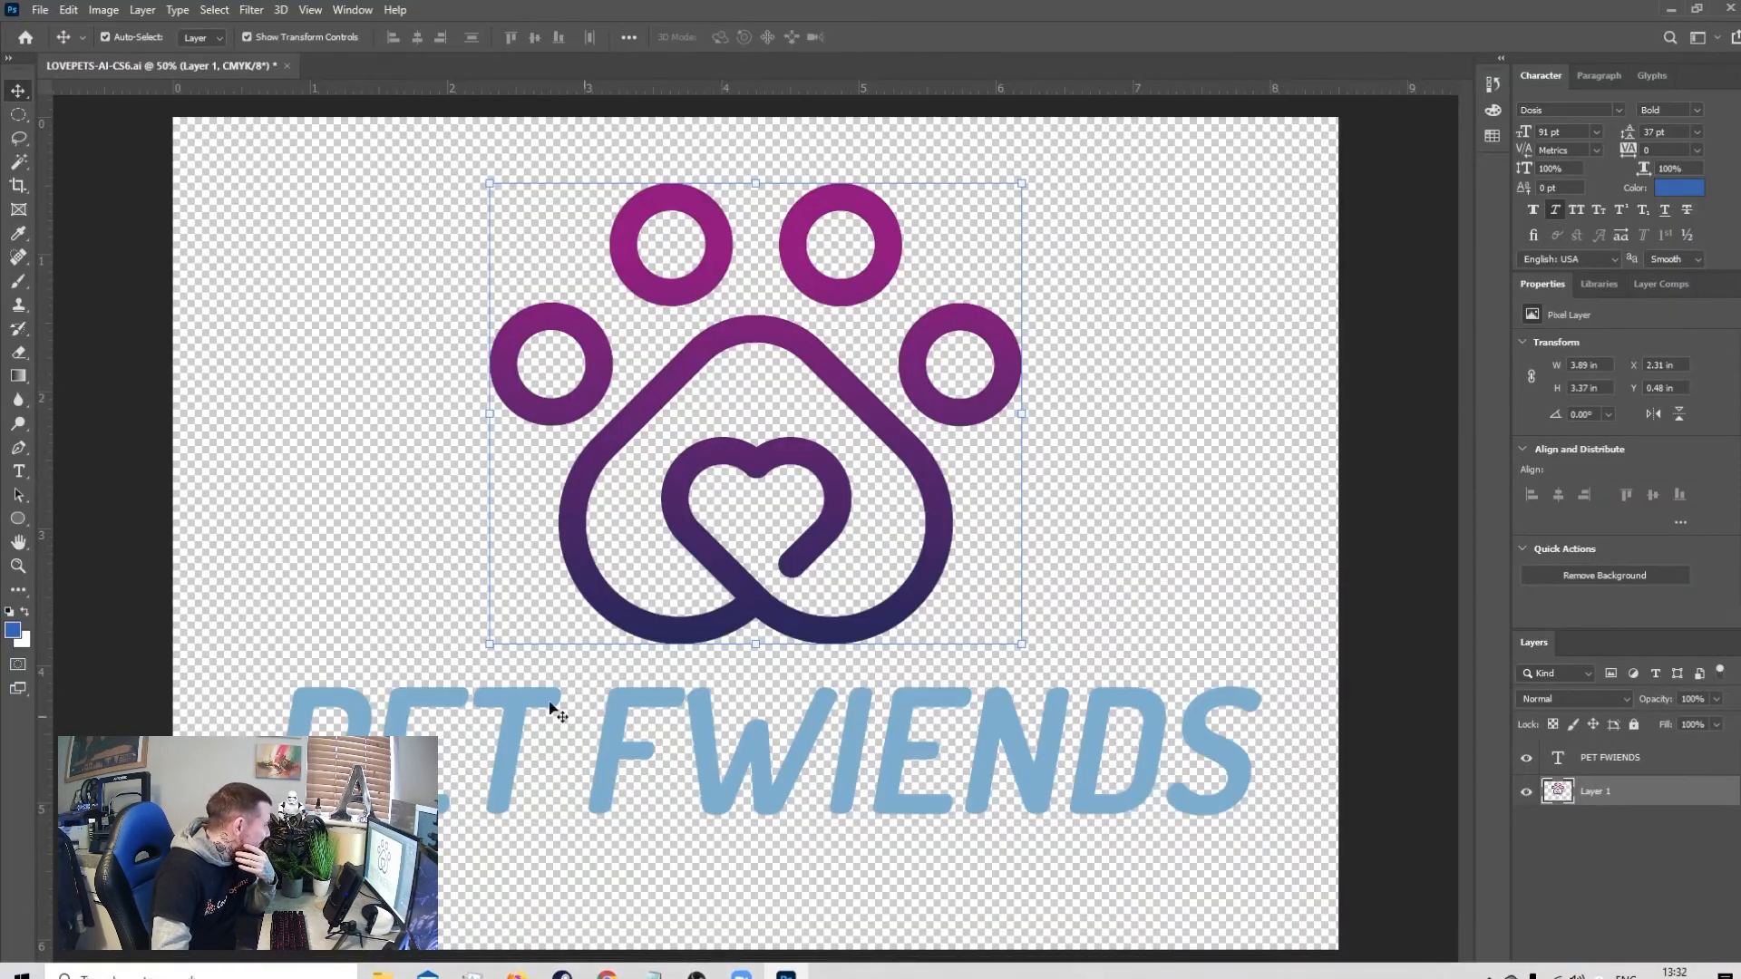
{"action": "left_click", "coordinate": [494, 789]}
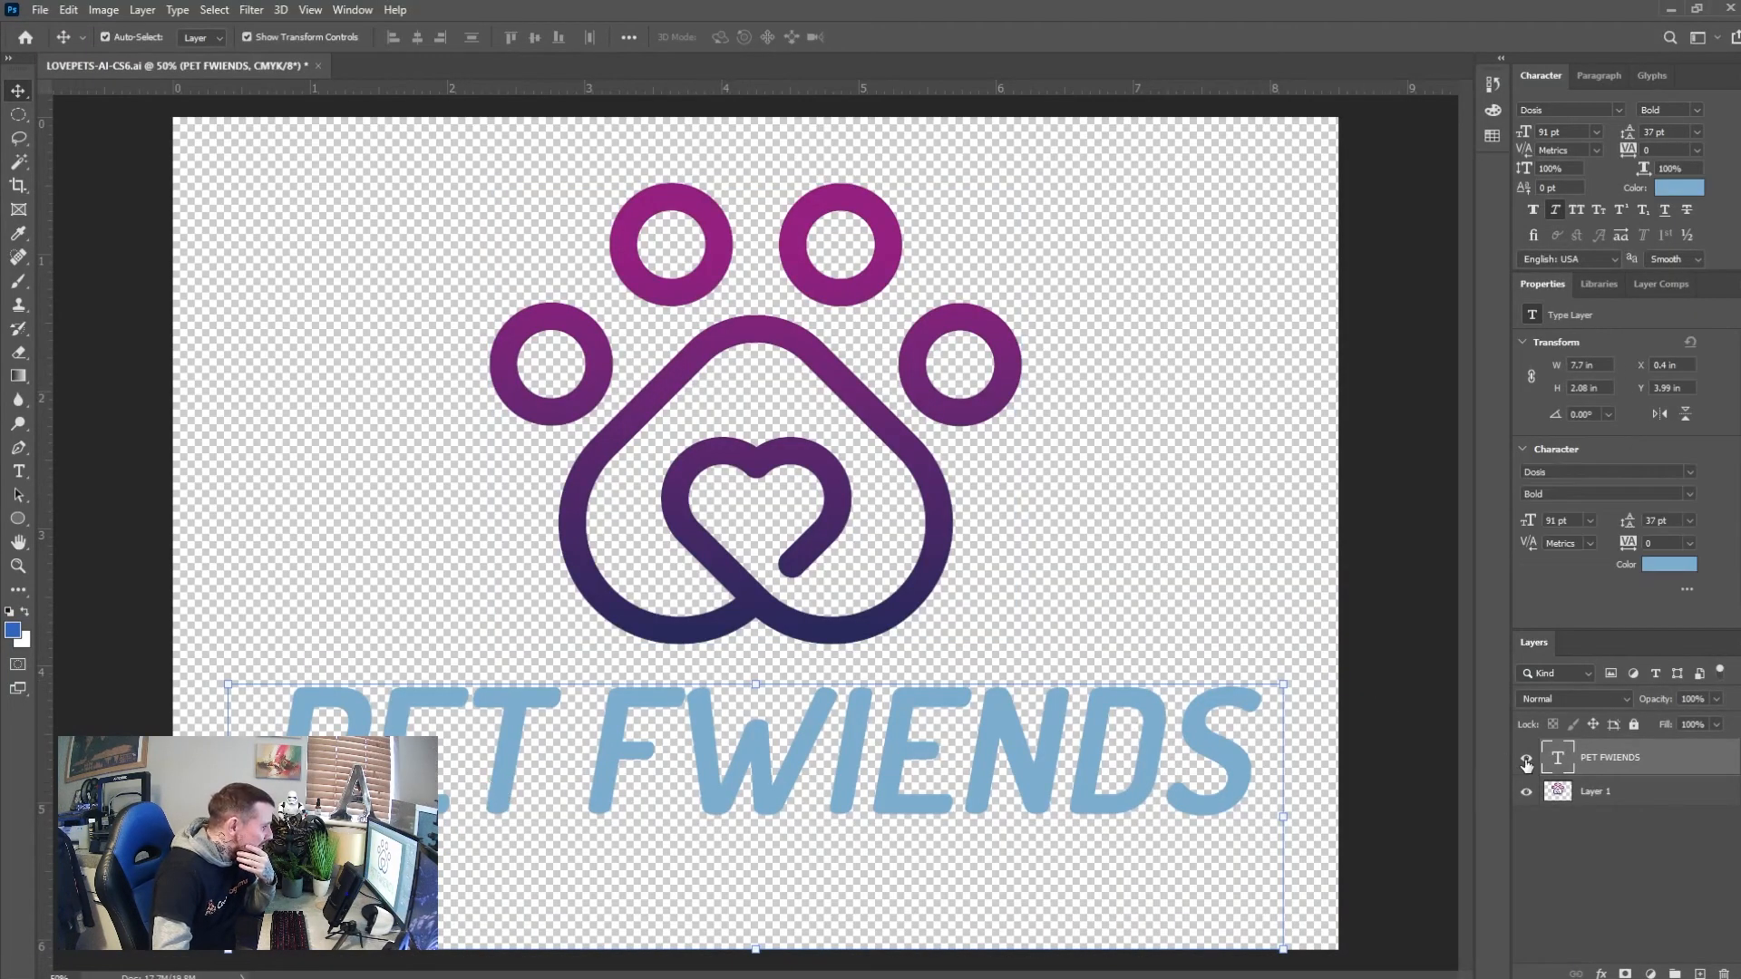
{"action": "left_click", "coordinate": [1662, 565]}
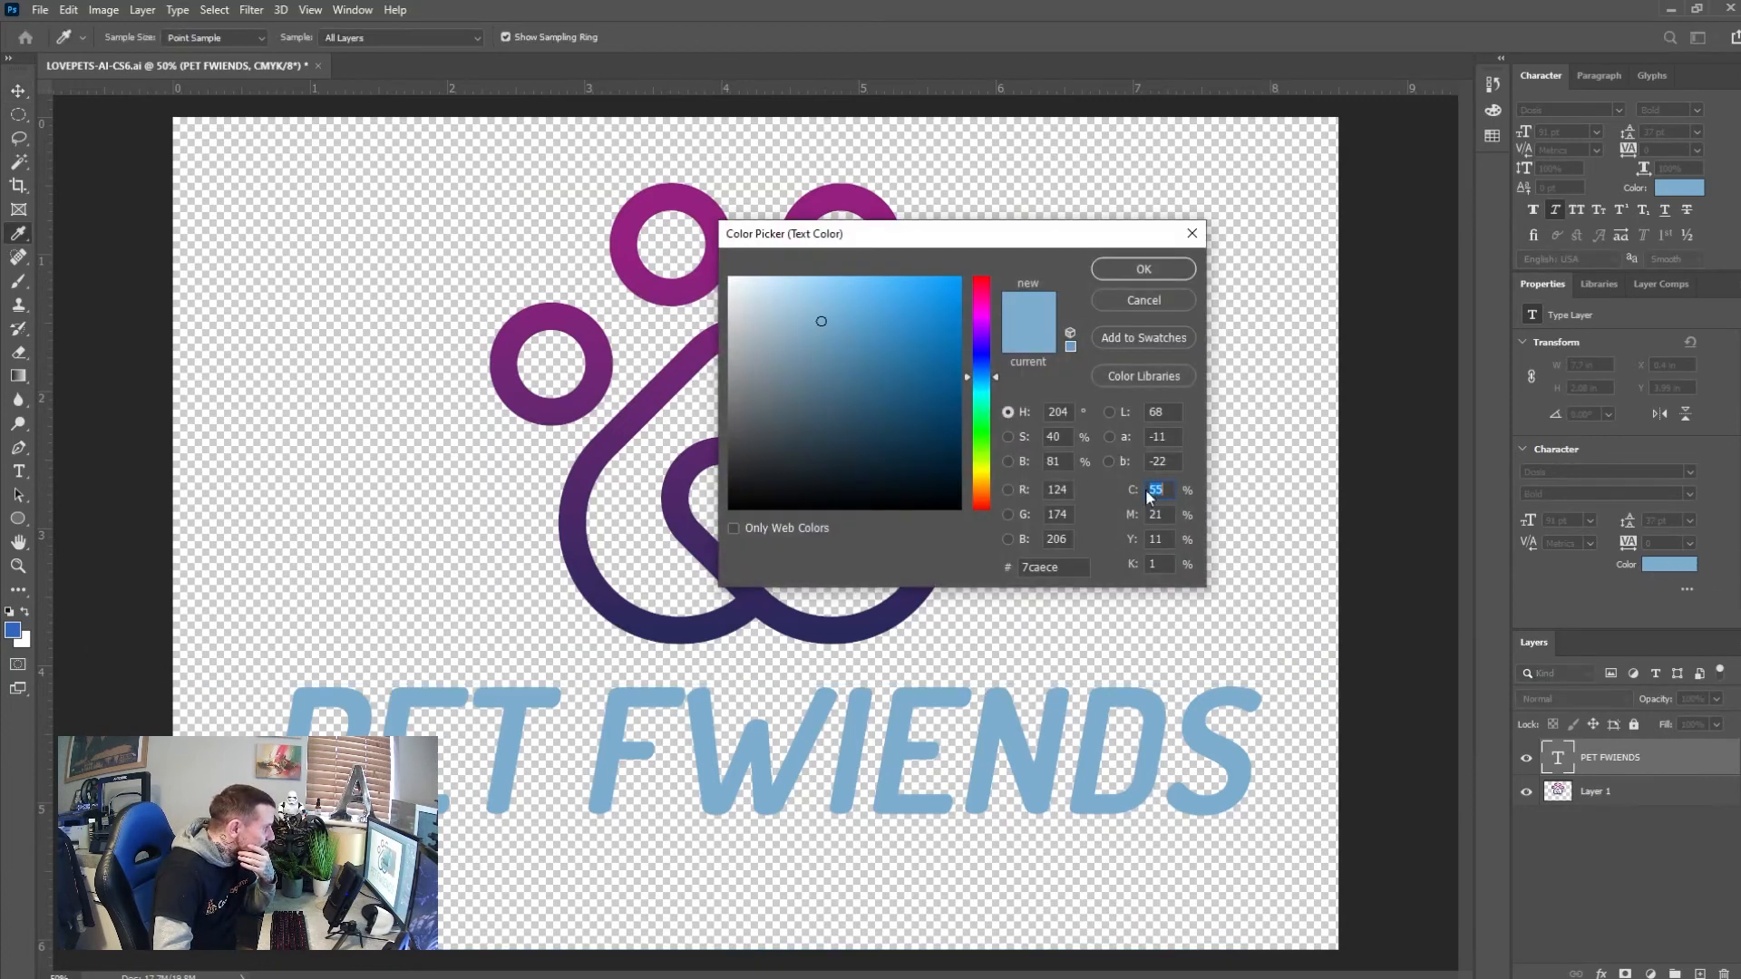
{"action": "left_click", "coordinate": [1034, 570]}
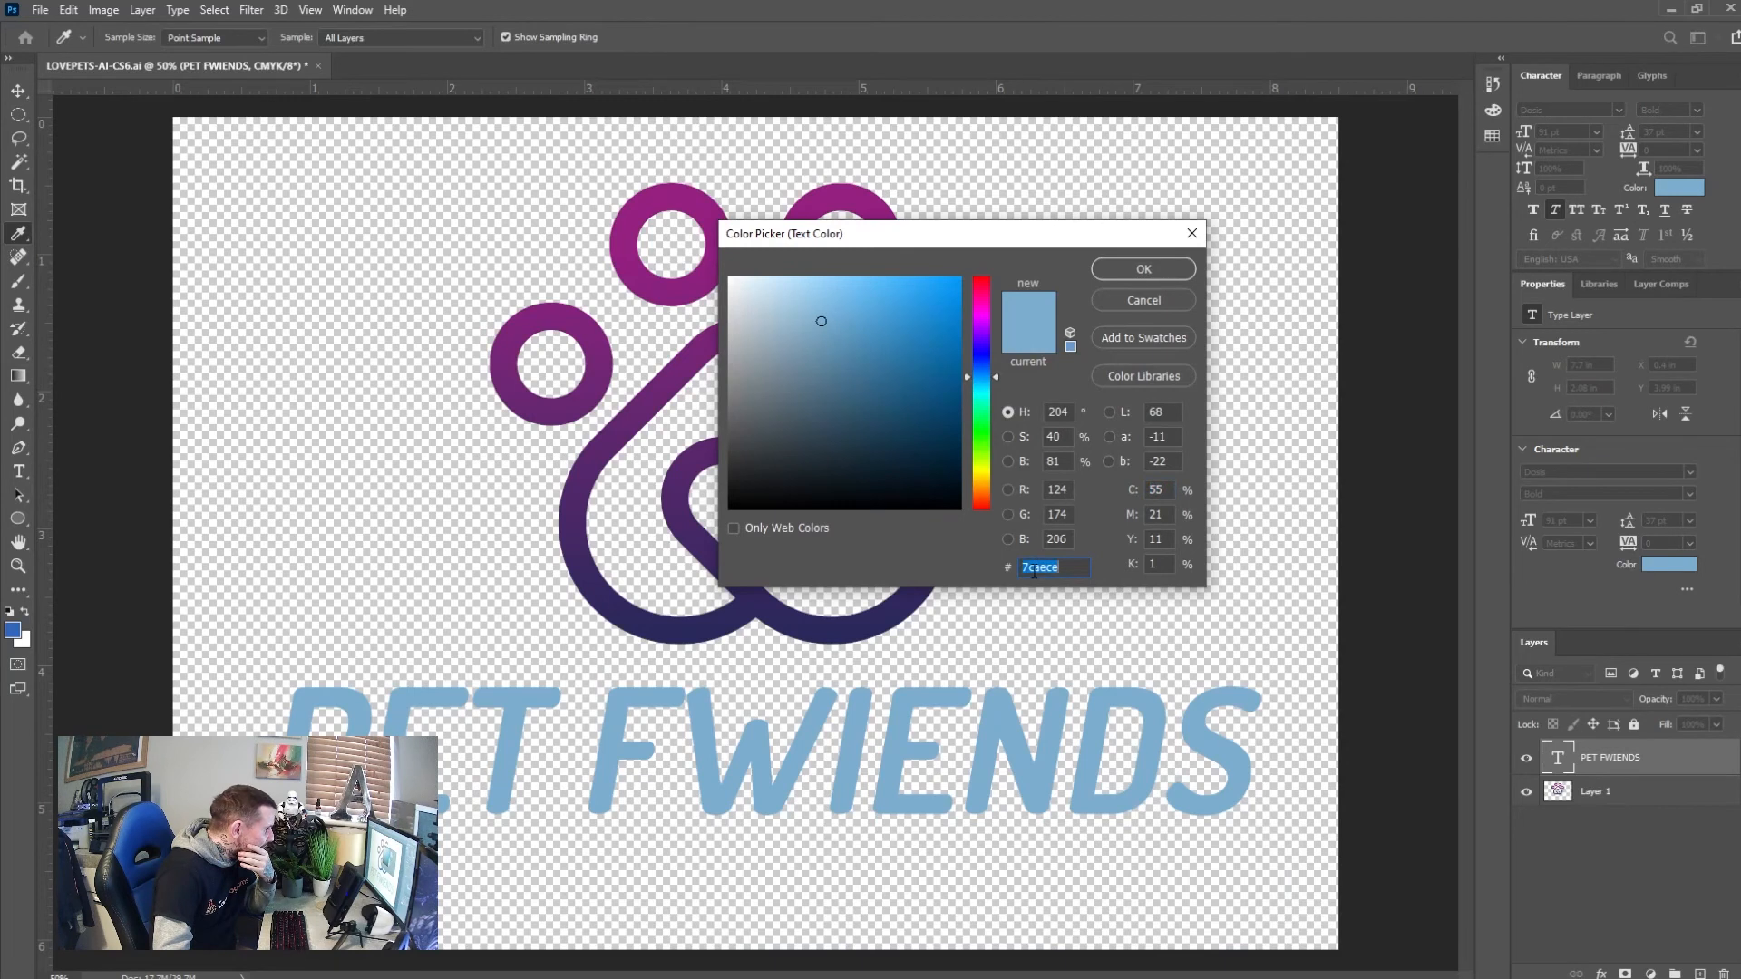
{"action": "right_click", "coordinate": [1034, 572]}
{"action": "left_click", "coordinate": [1070, 646]}
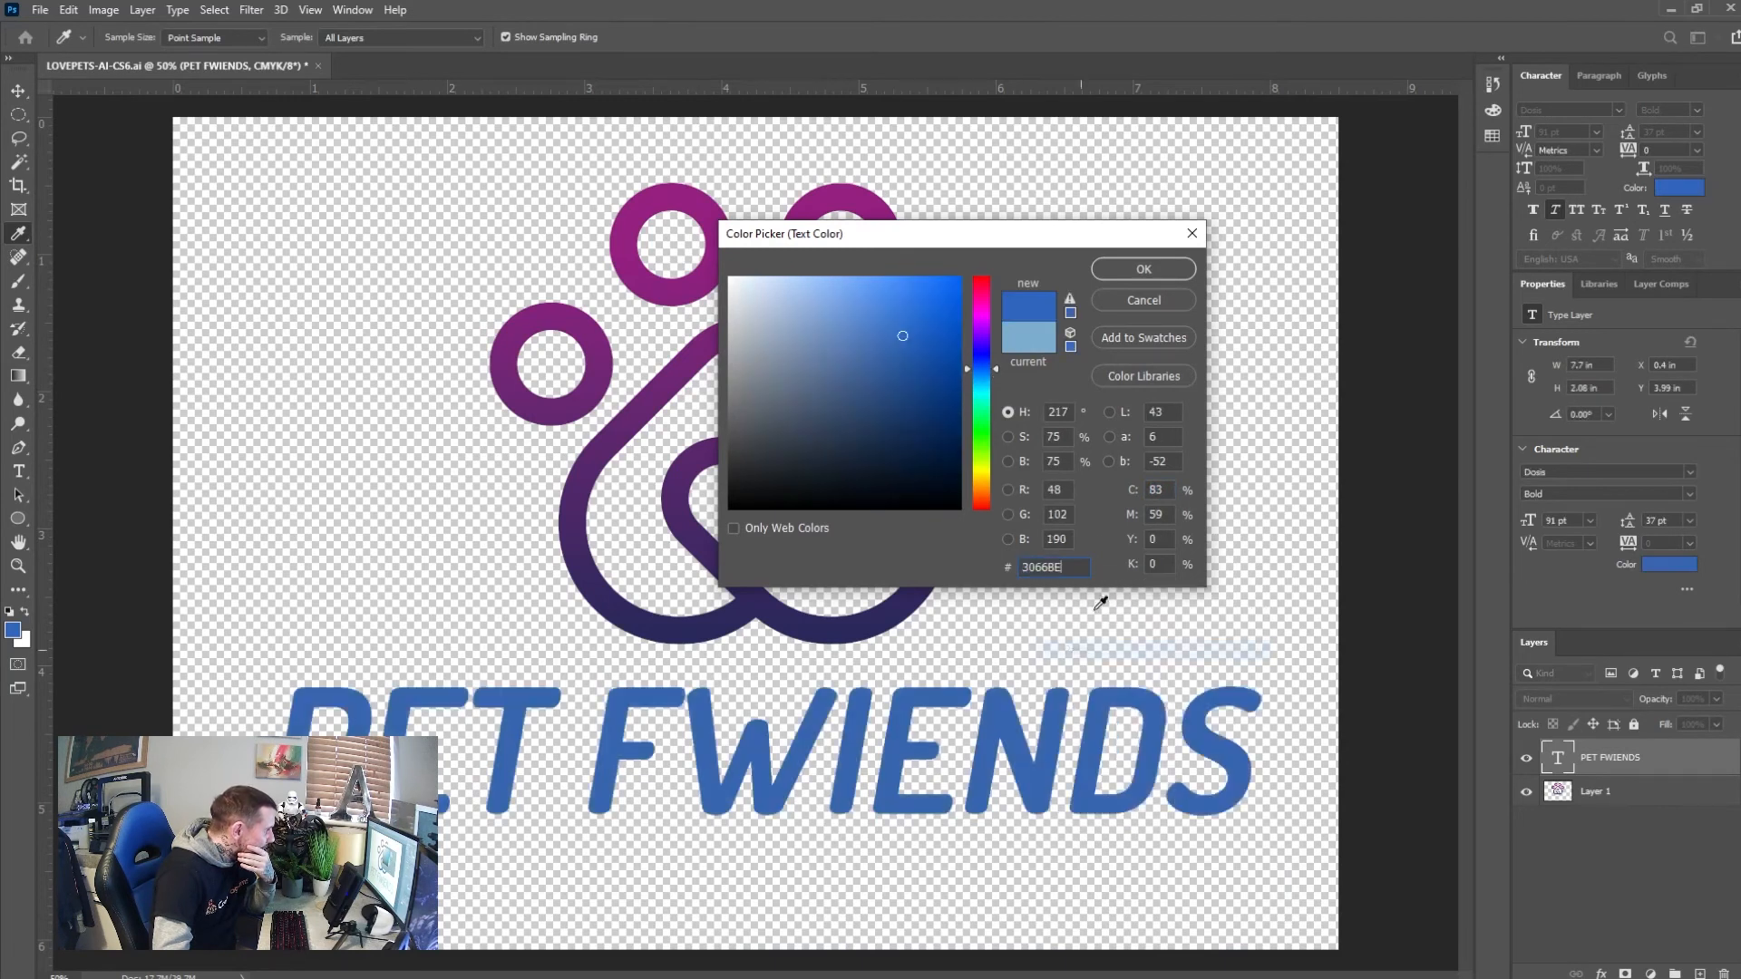
{"action": "left_click", "coordinate": [1141, 269]}
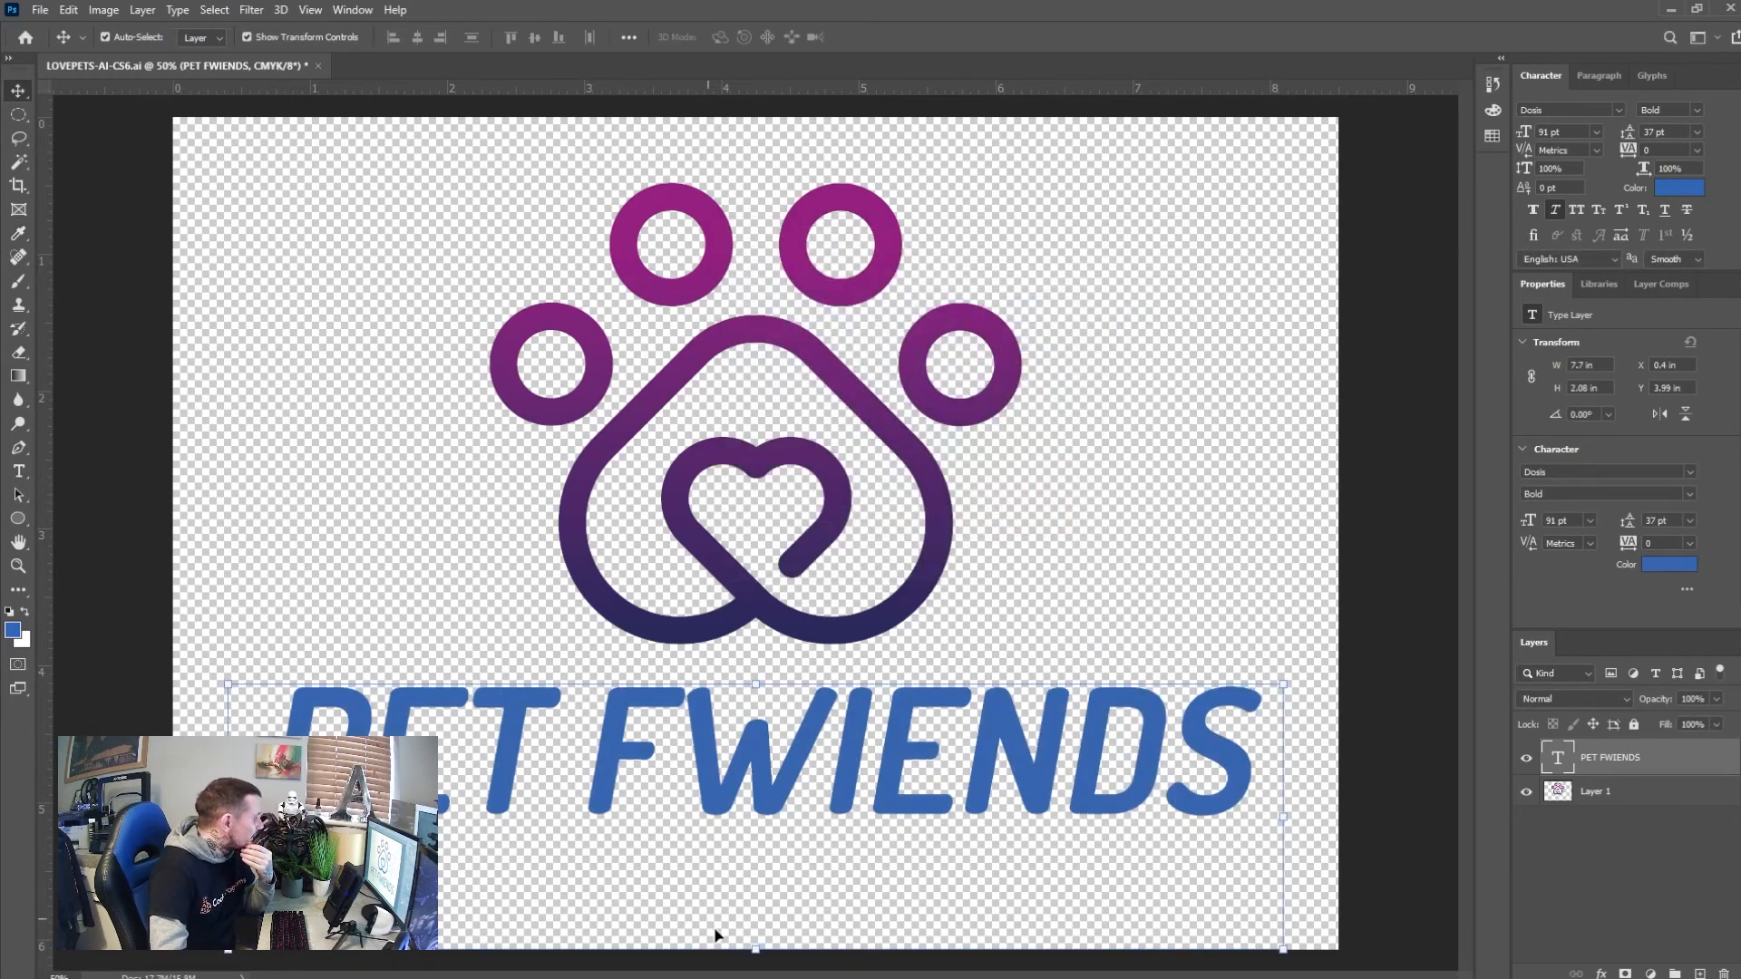
{"action": "mouse_move", "coordinate": [754, 941]}
{"action": "left_mouse_down"}
{"action": "mouse_move", "coordinate": [761, 887]}
{"action": "mouse_move", "coordinate": [756, 945]}
{"action": "left_mouse_up"}
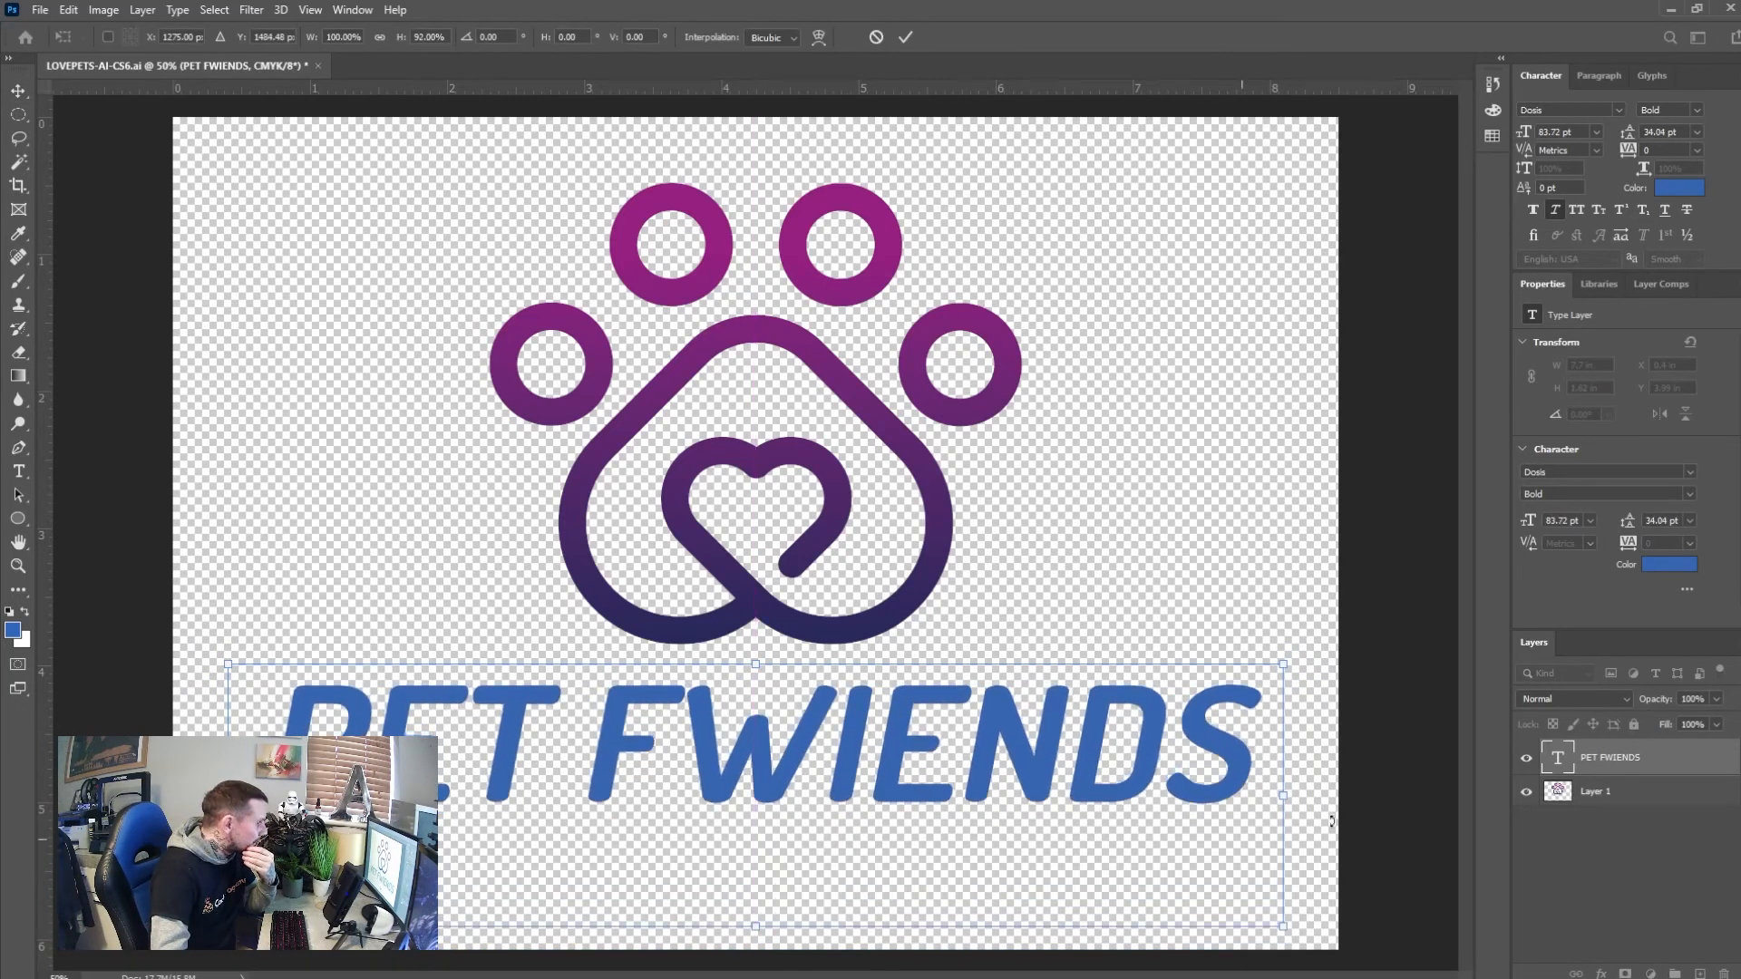
{"action": "left_click", "coordinate": [1609, 874]}
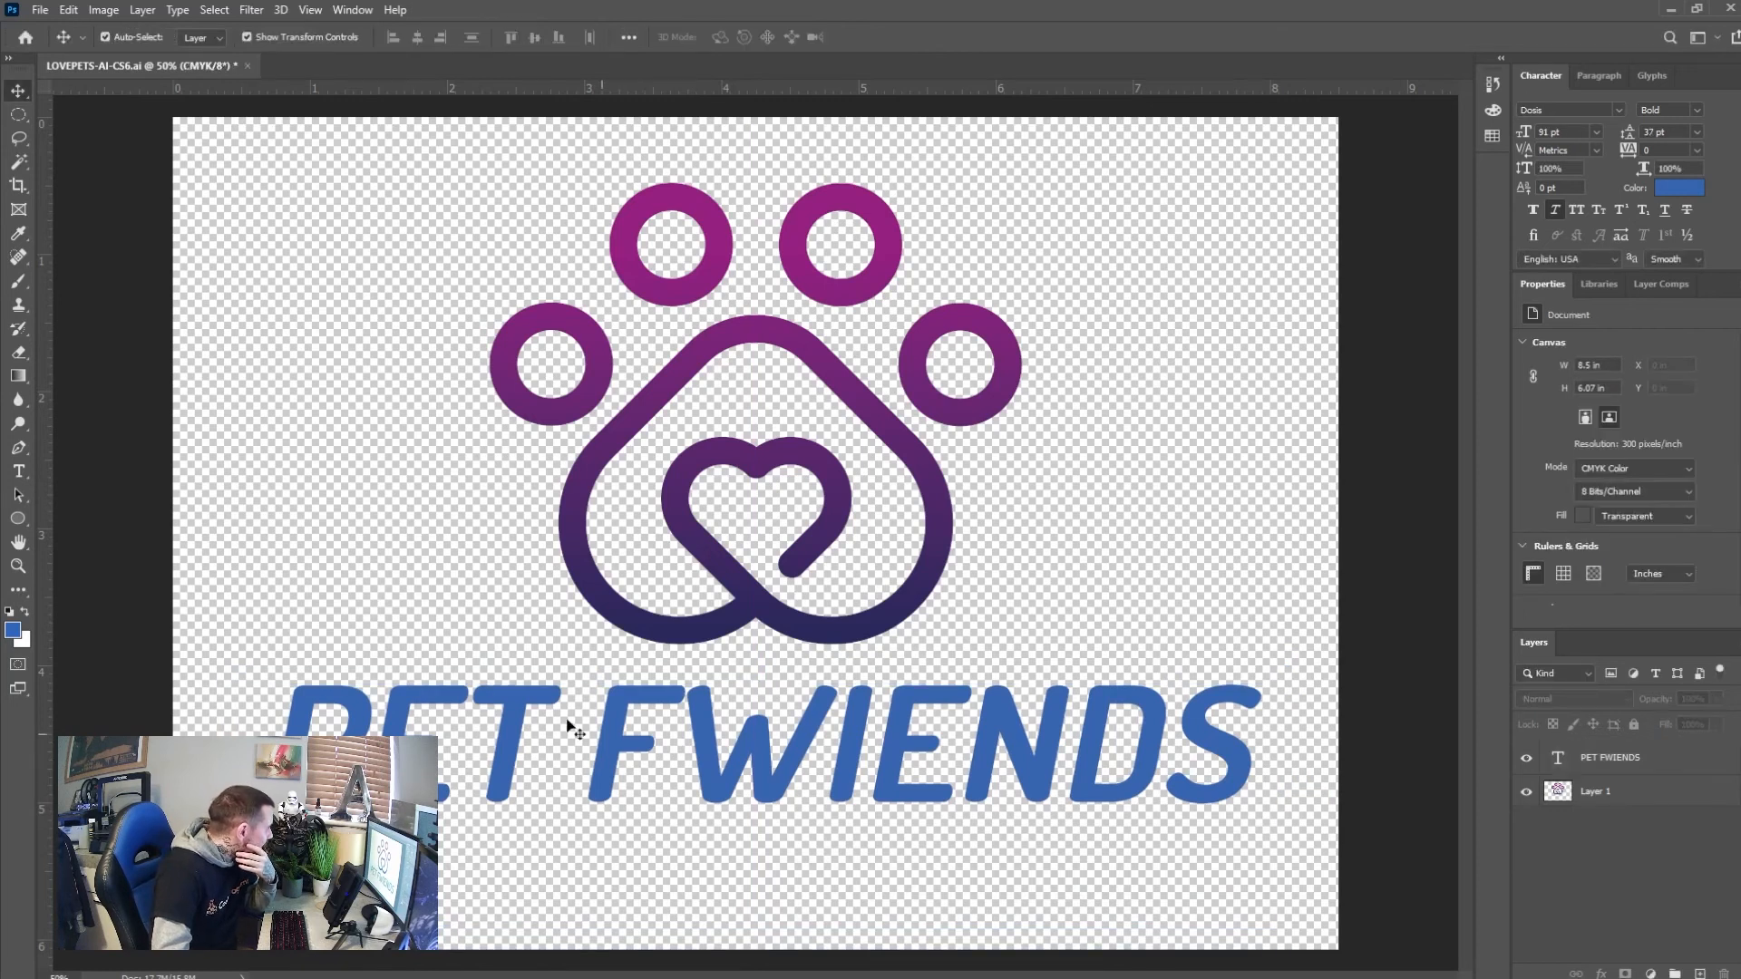
Try to crop the canvas closer around the logo, and restore the crop frame to the full canvas
{"action": "left_click", "coordinate": [18, 185]}
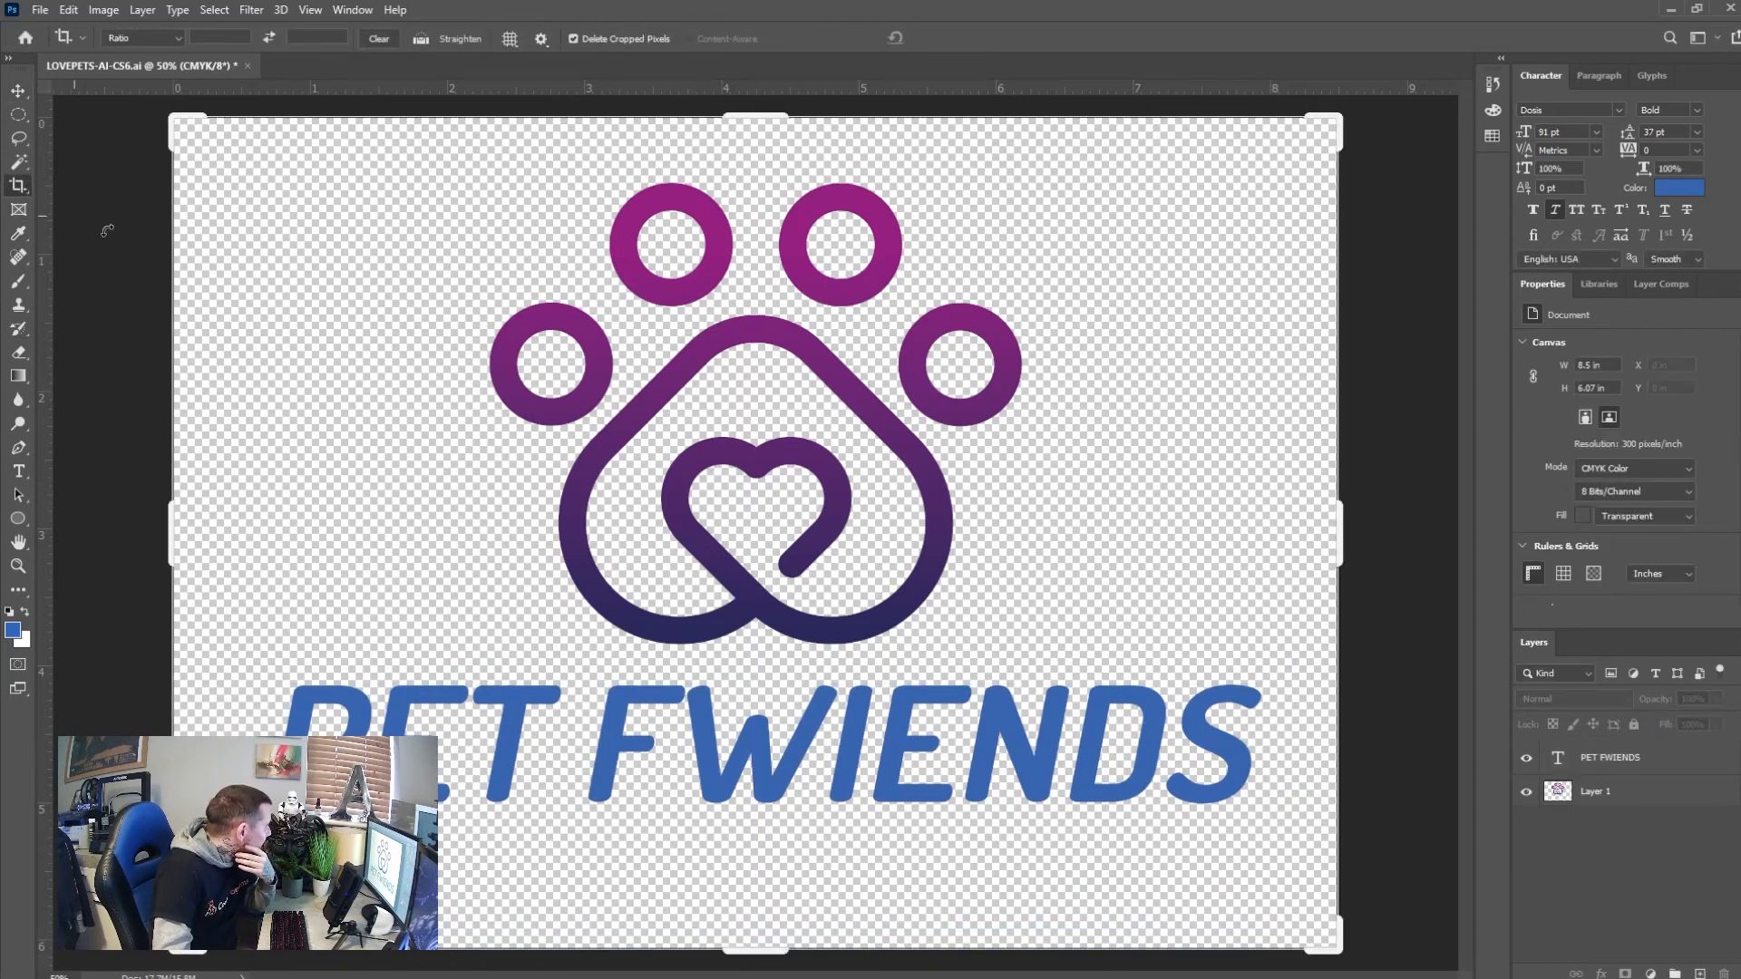
{"action": "left_click_drag", "start_coordinate": [792, 115], "coordinate": [749, 143]}
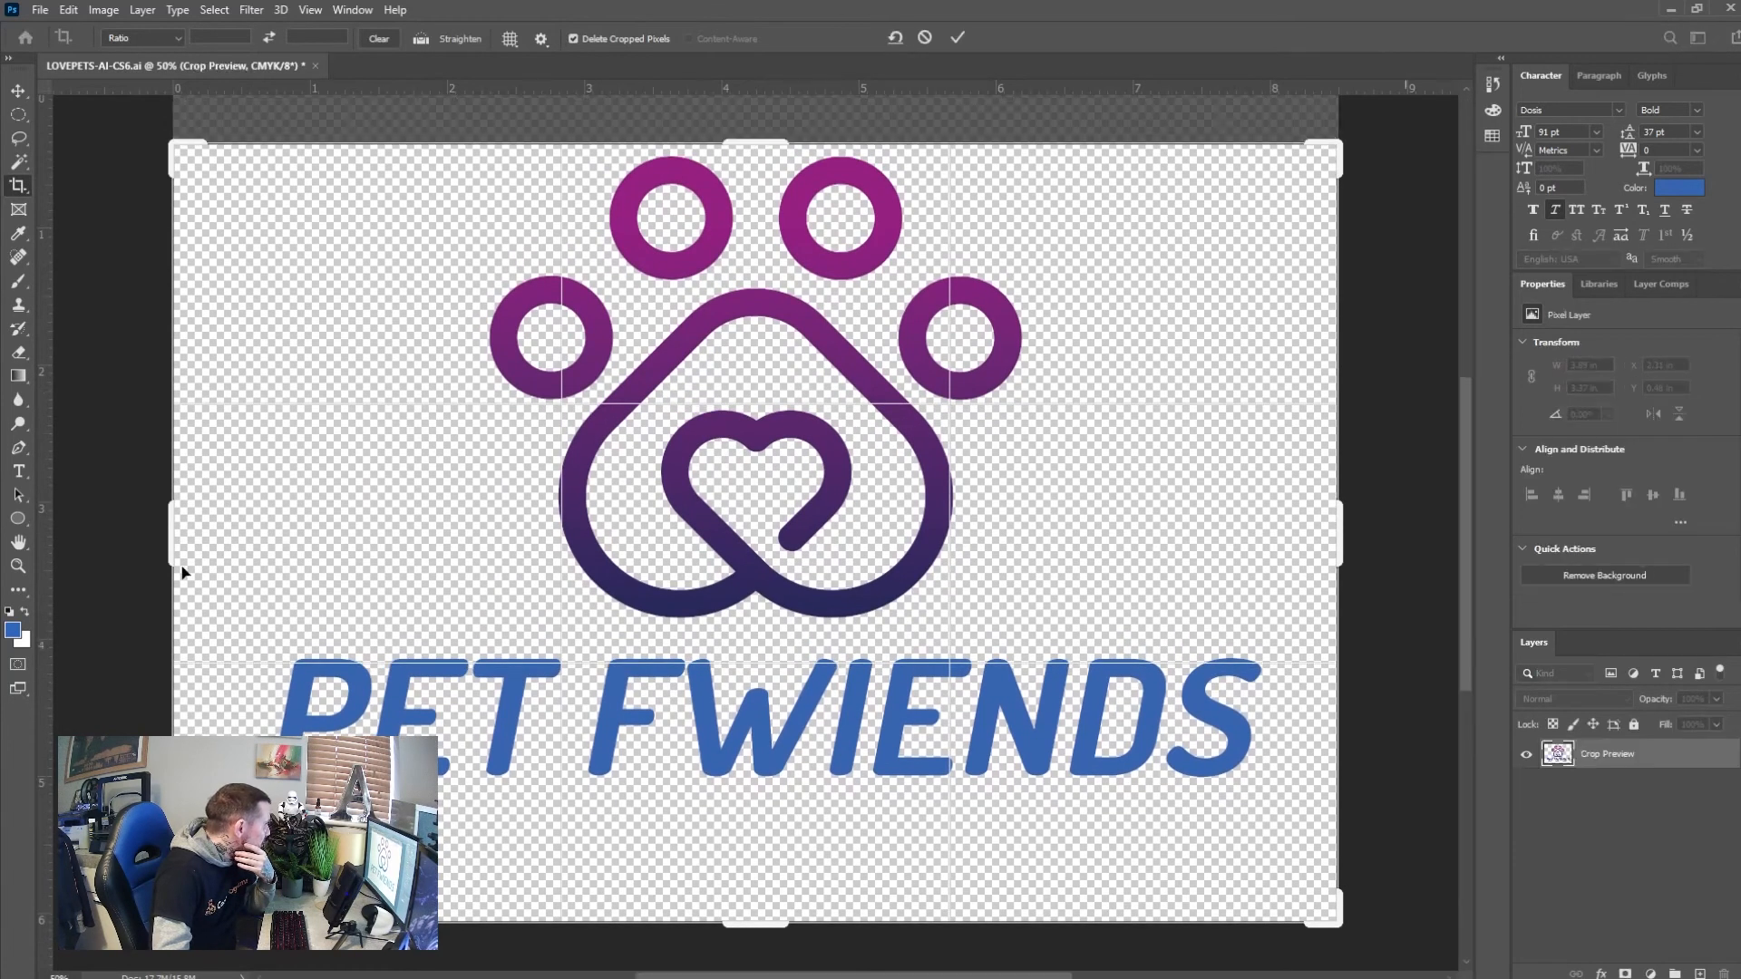
{"action": "left_click_drag", "start_coordinate": [172, 550], "coordinate": [206, 551]}
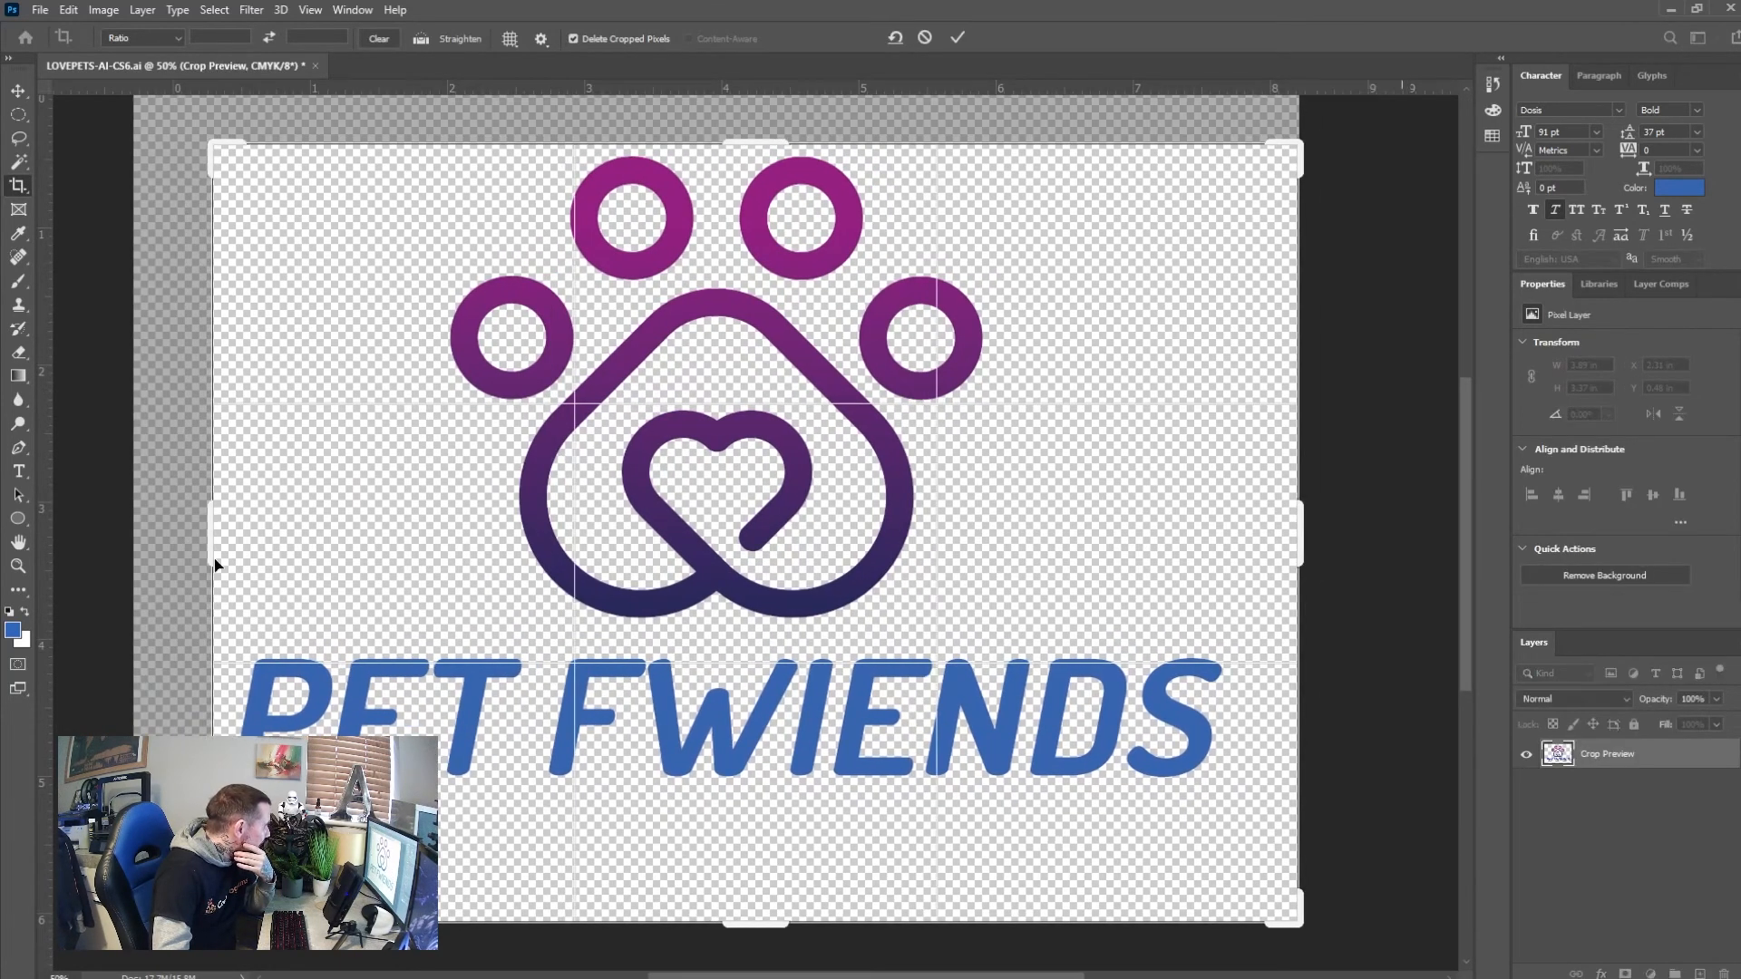
{"action": "left_click_drag", "start_coordinate": [1303, 555], "coordinate": [1274, 549]}
{"action": "left_click_drag", "start_coordinate": [750, 134], "coordinate": [751, 81]}
{"action": "left_click_drag", "start_coordinate": [217, 550], "coordinate": [134, 542]}
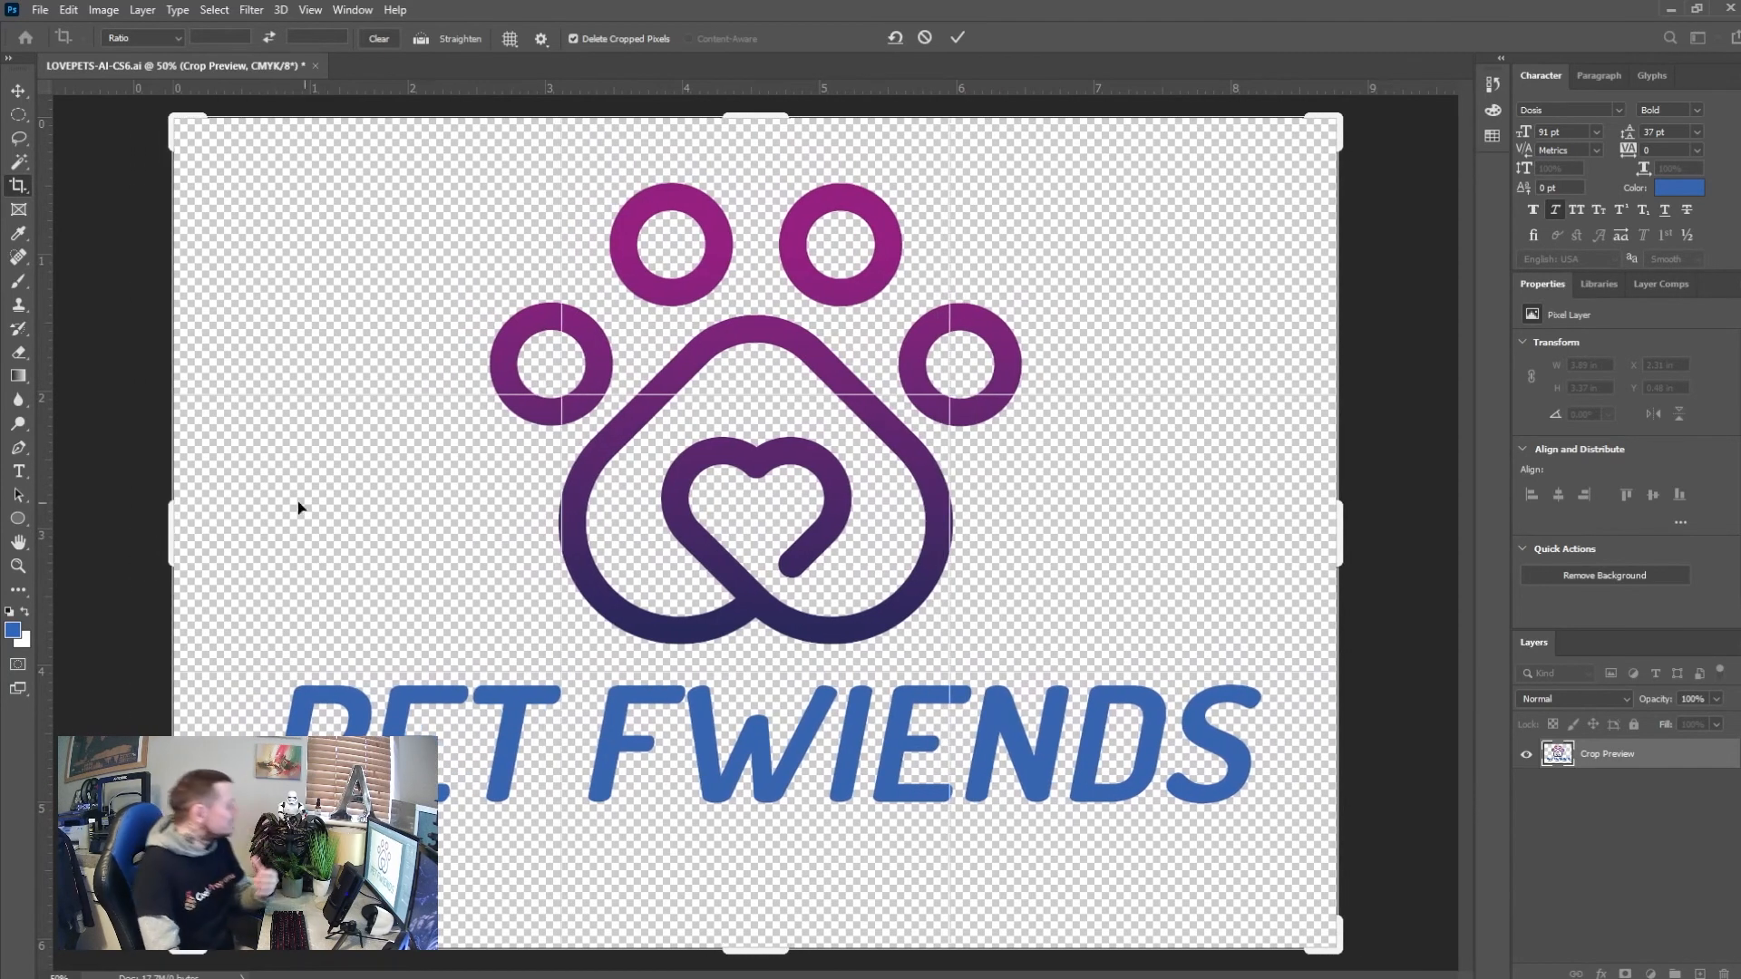
{"action": "left_click", "coordinate": [958, 37]}
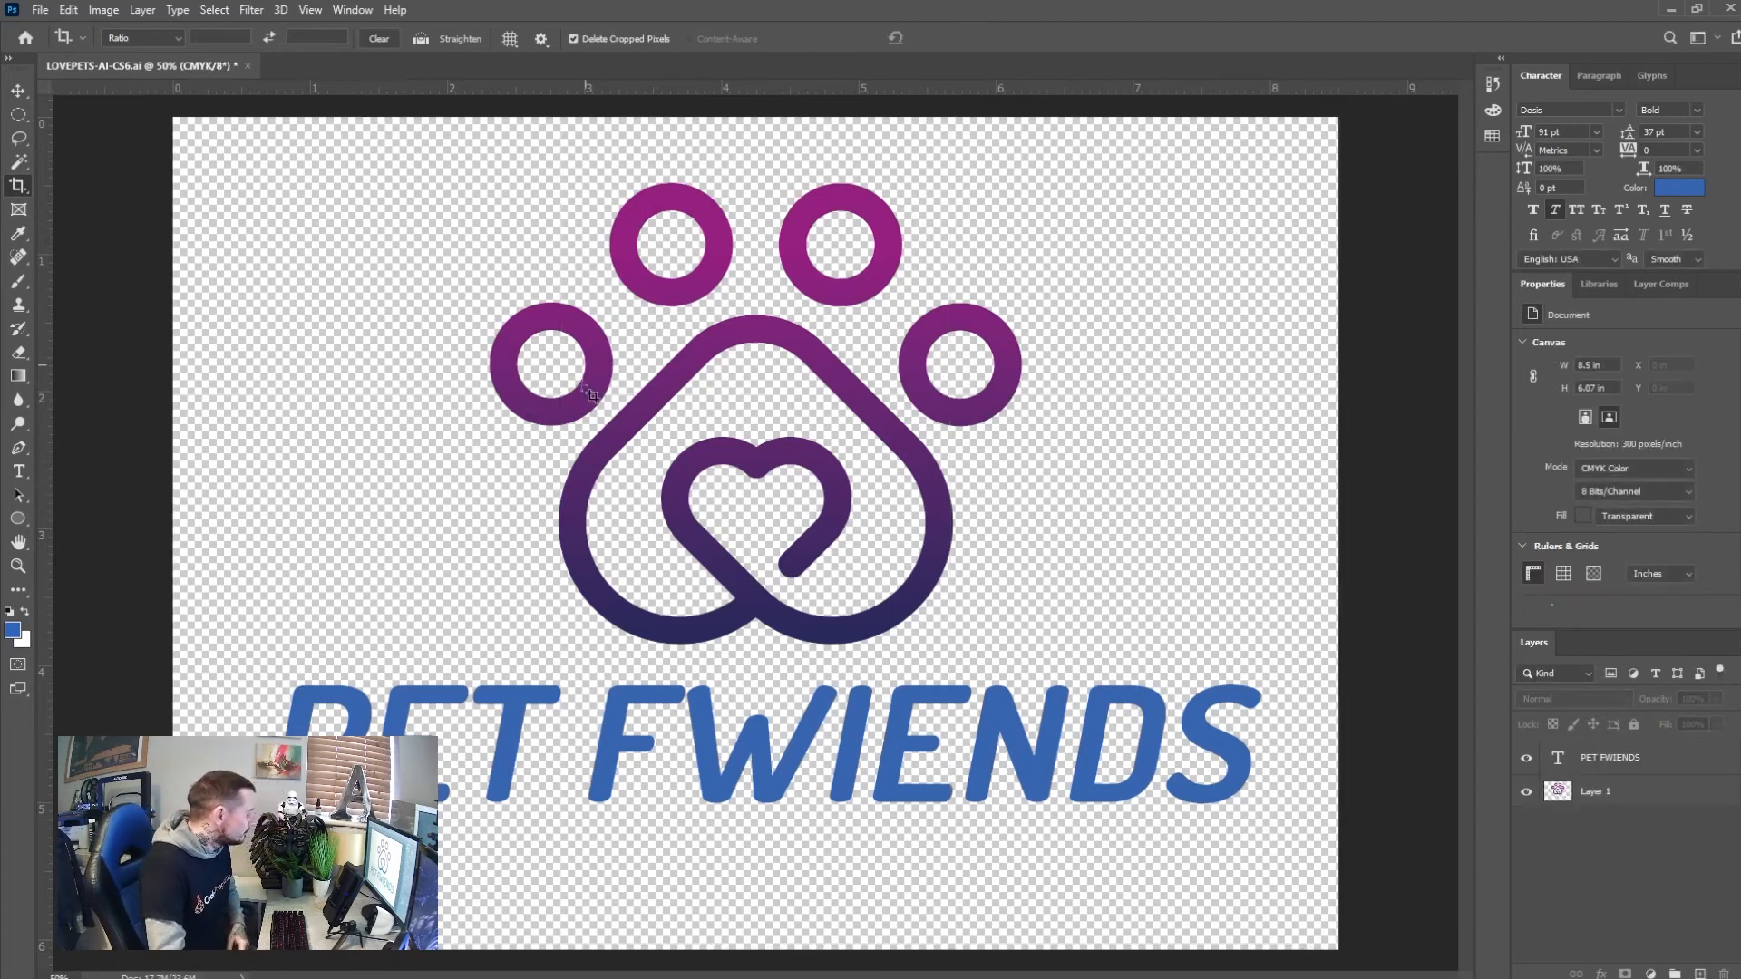
Start exporting the logo as a PNG with transparency at 100% scale
{"action": "left_click", "coordinate": [35, 10]}
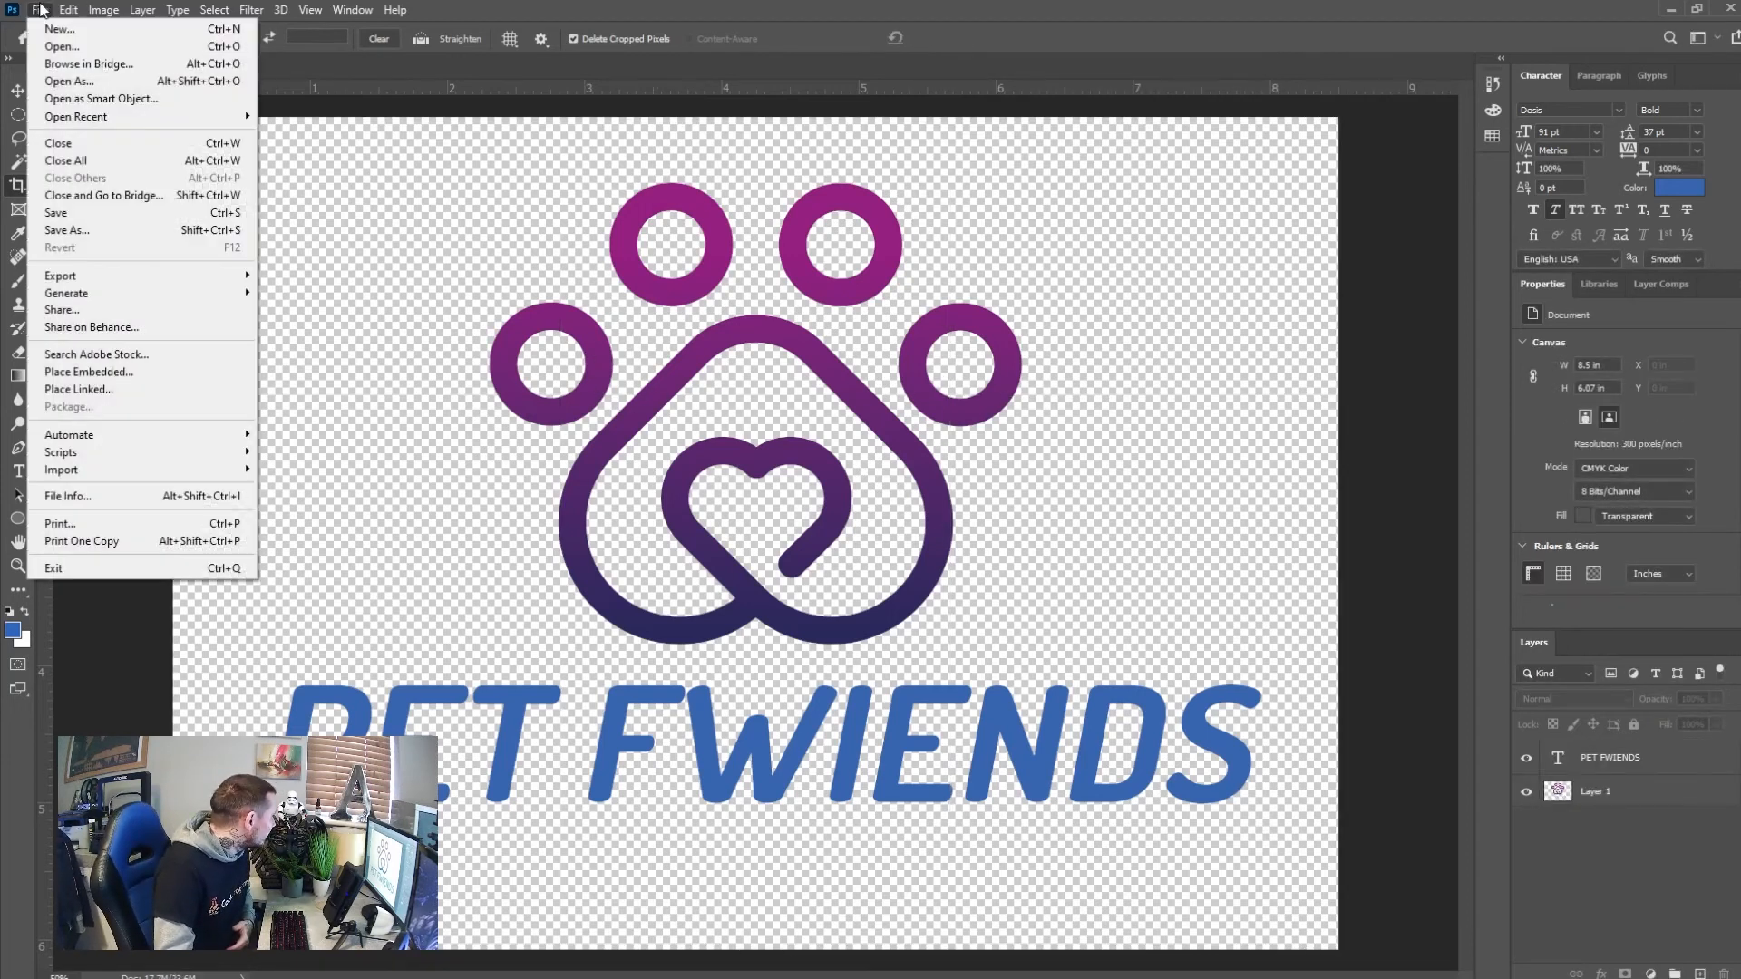
{"action": "mouse_move", "coordinate": [203, 278]}
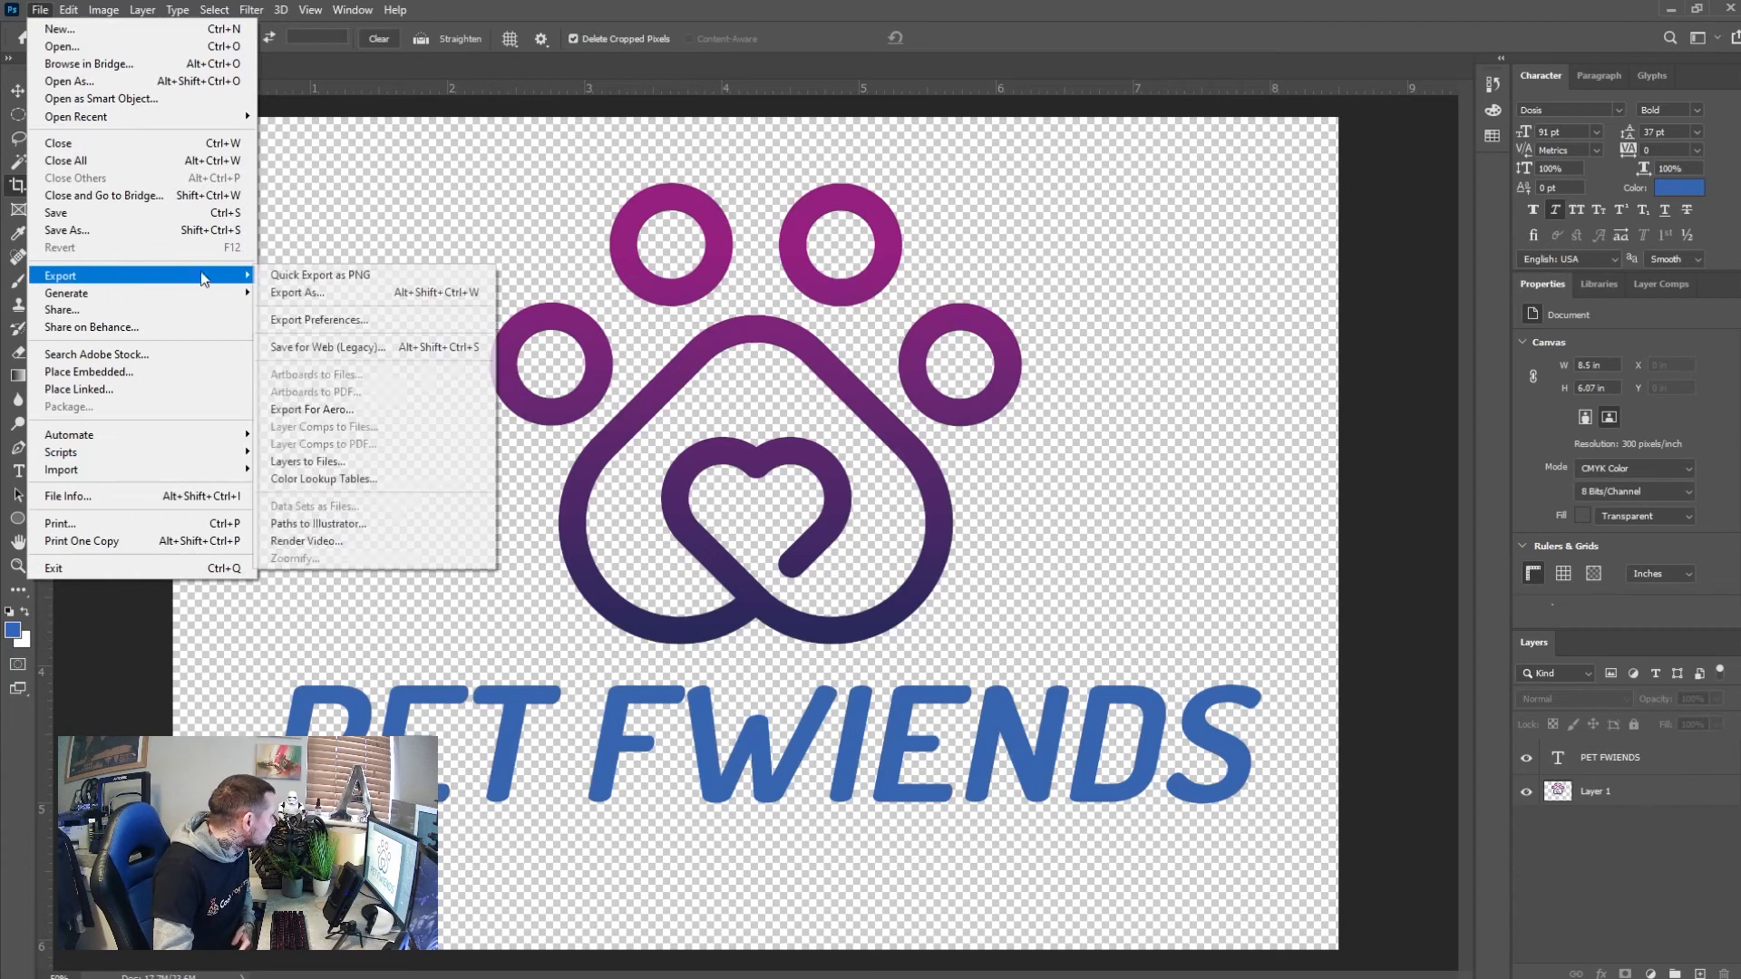
{"action": "left_click", "coordinate": [304, 293]}
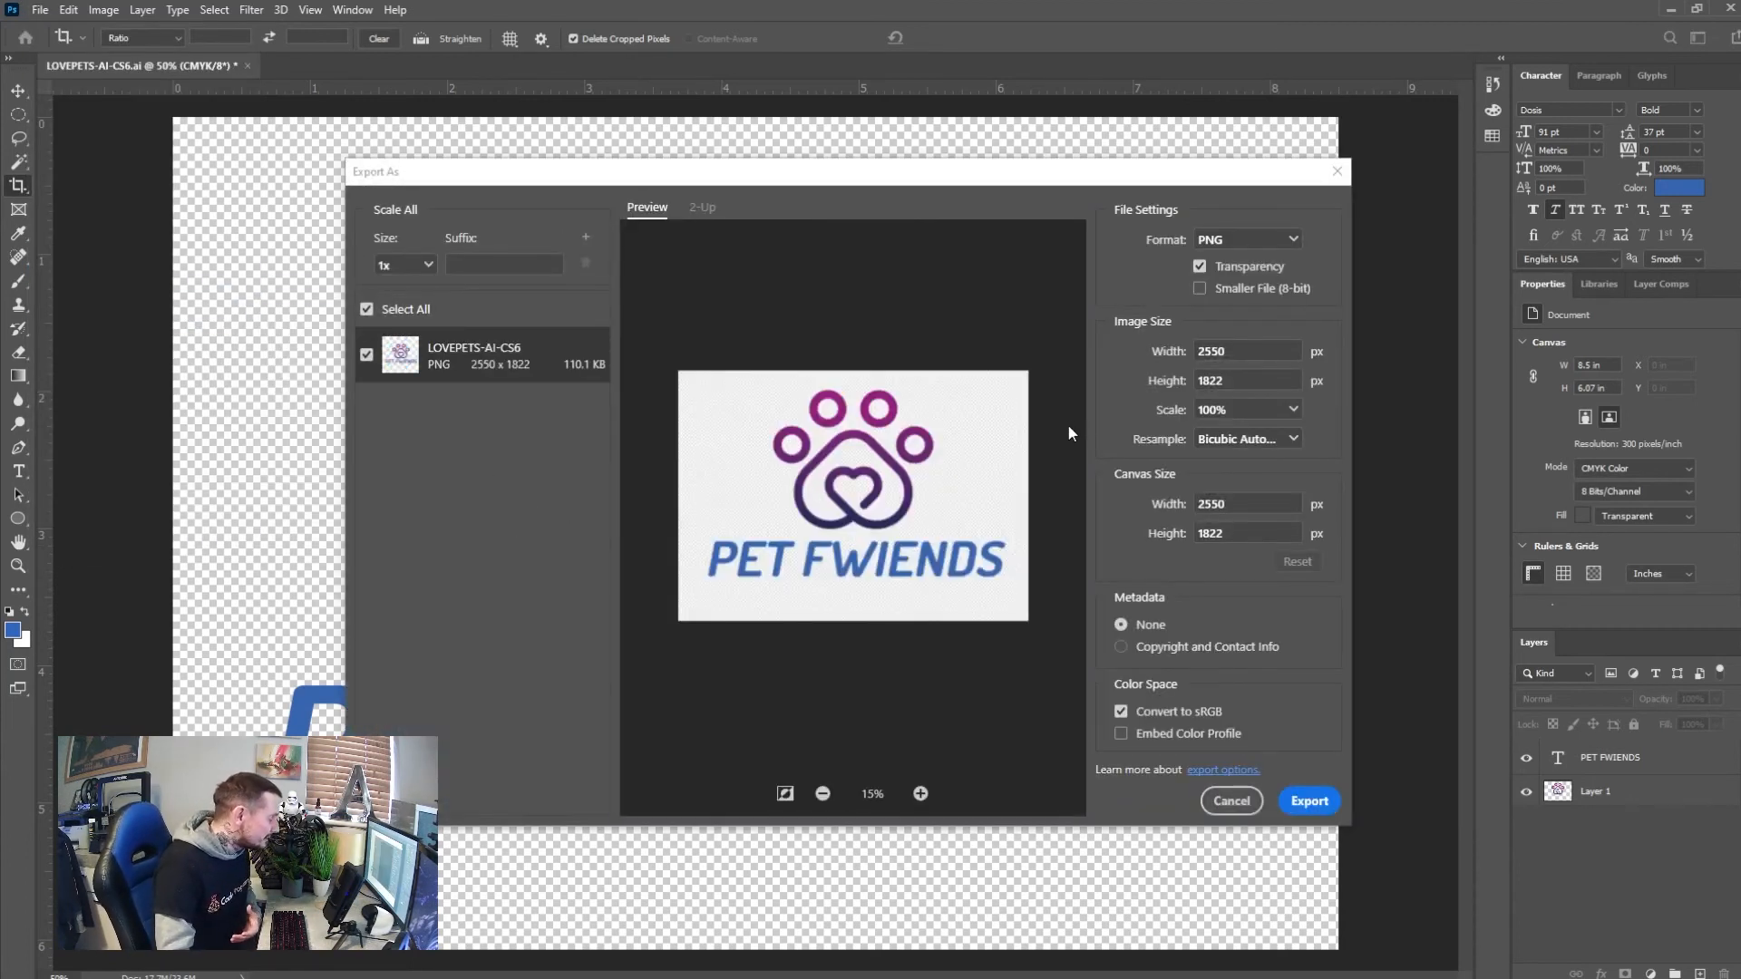
{"action": "left_click", "coordinate": [1303, 802]}
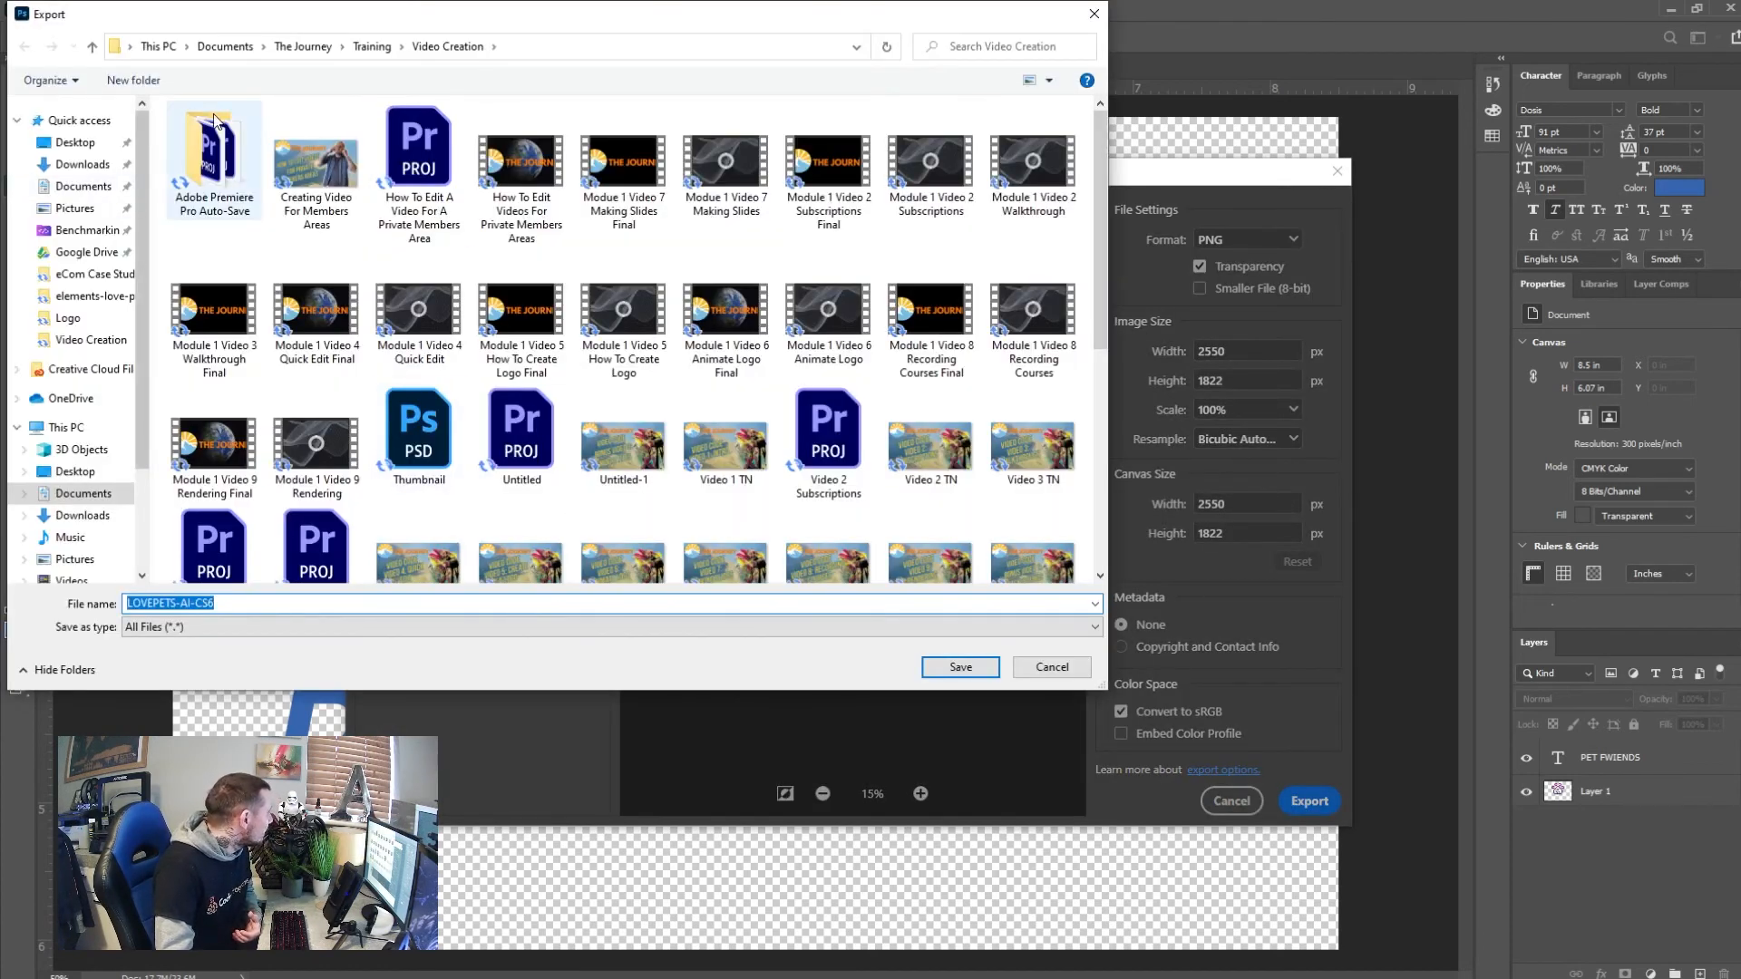
Create a folder named Logo inside eCom Case Study > Pet fweinds and open it as the export location
{"action": "left_click", "coordinate": [91, 274]}
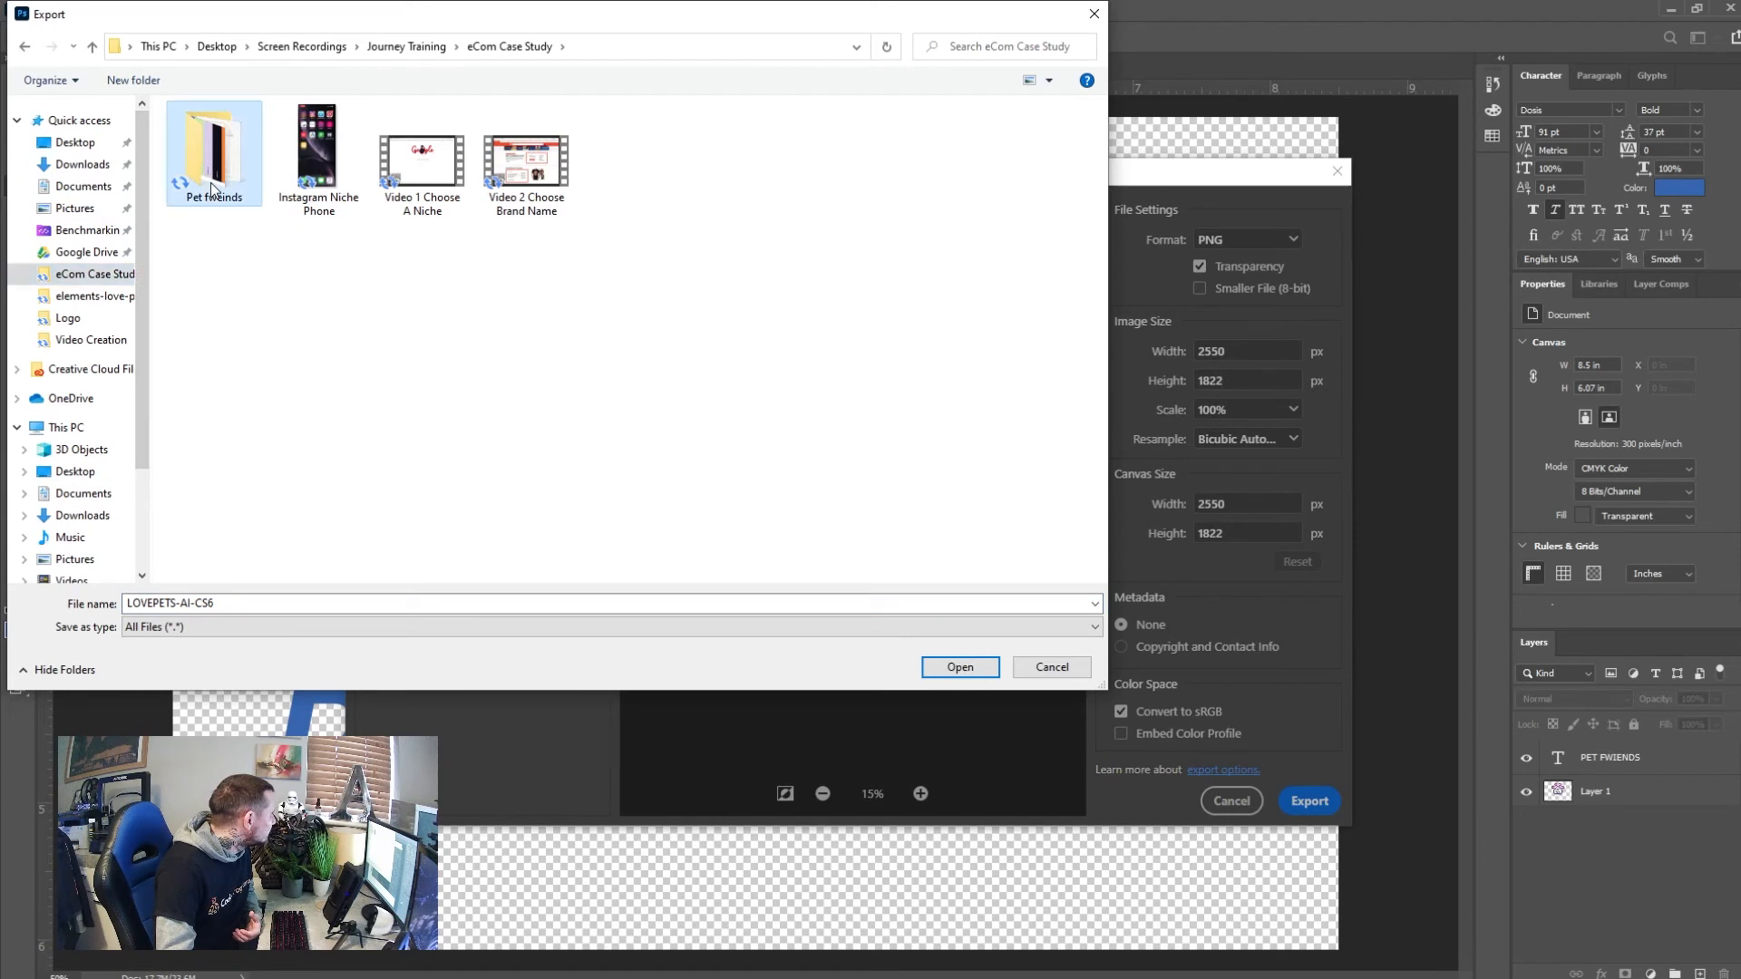
{"action": "double_click", "coordinate": [211, 182]}
{"action": "right_click", "coordinate": [265, 315]}
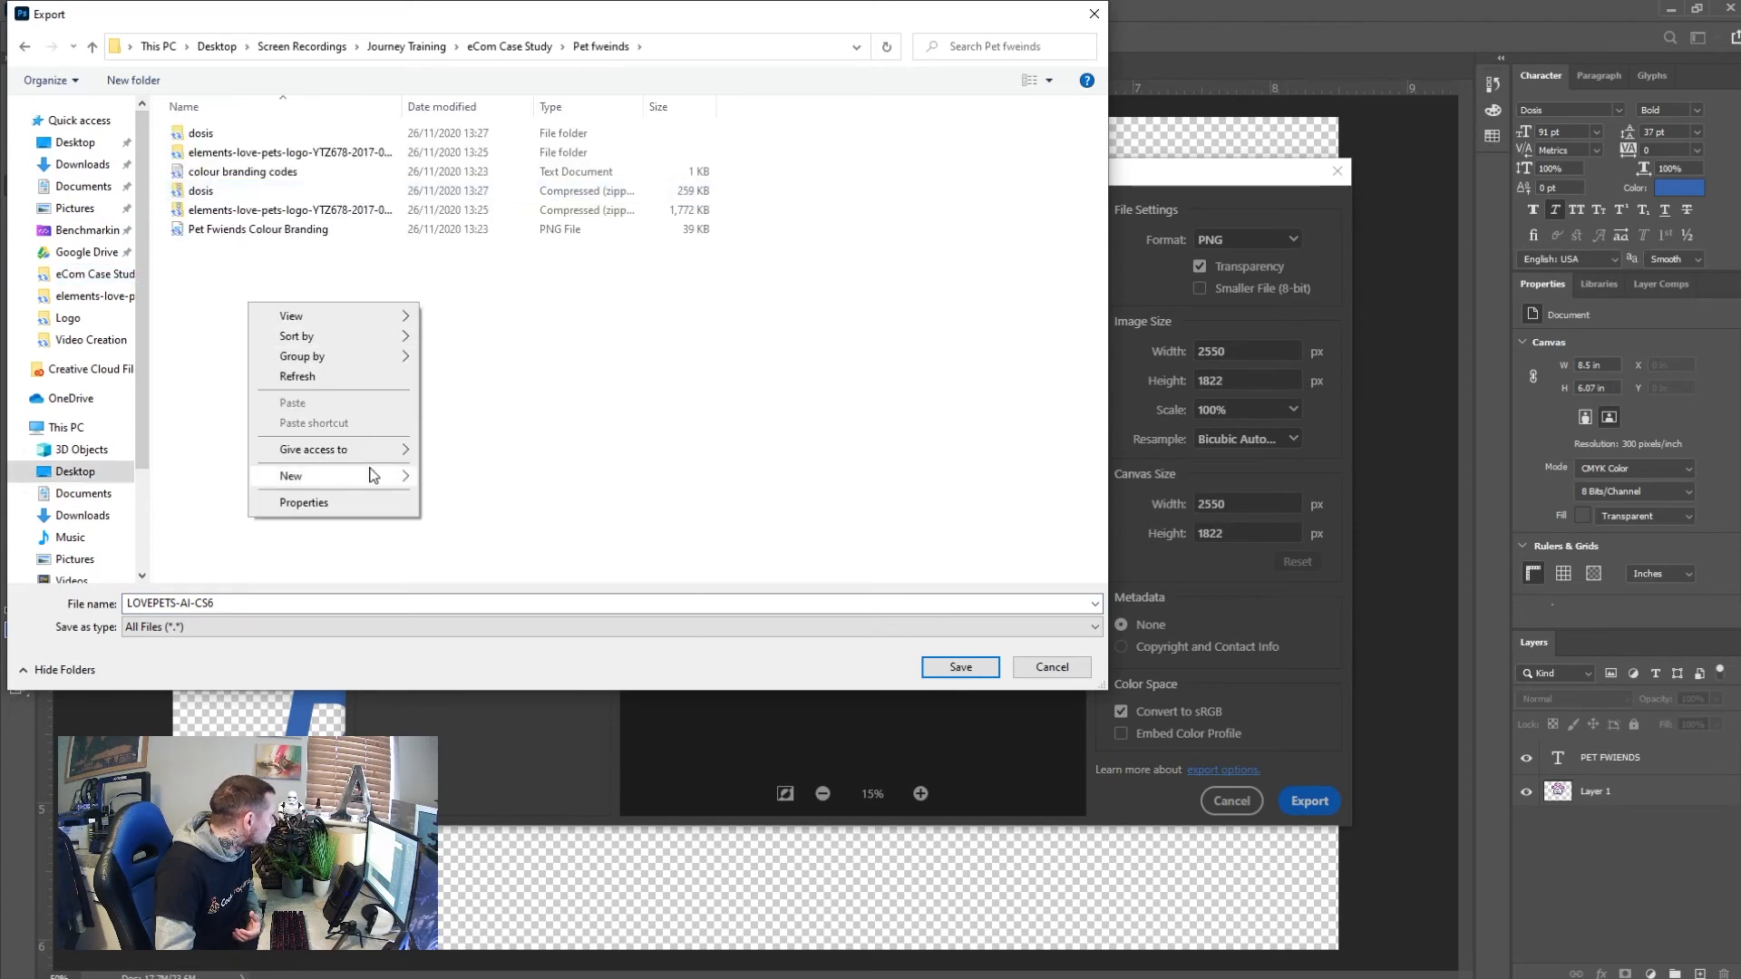
{"action": "mouse_move", "coordinate": [404, 476]}
{"action": "left_click", "coordinate": [458, 475]}
{"action": "type", "text": "Log"}
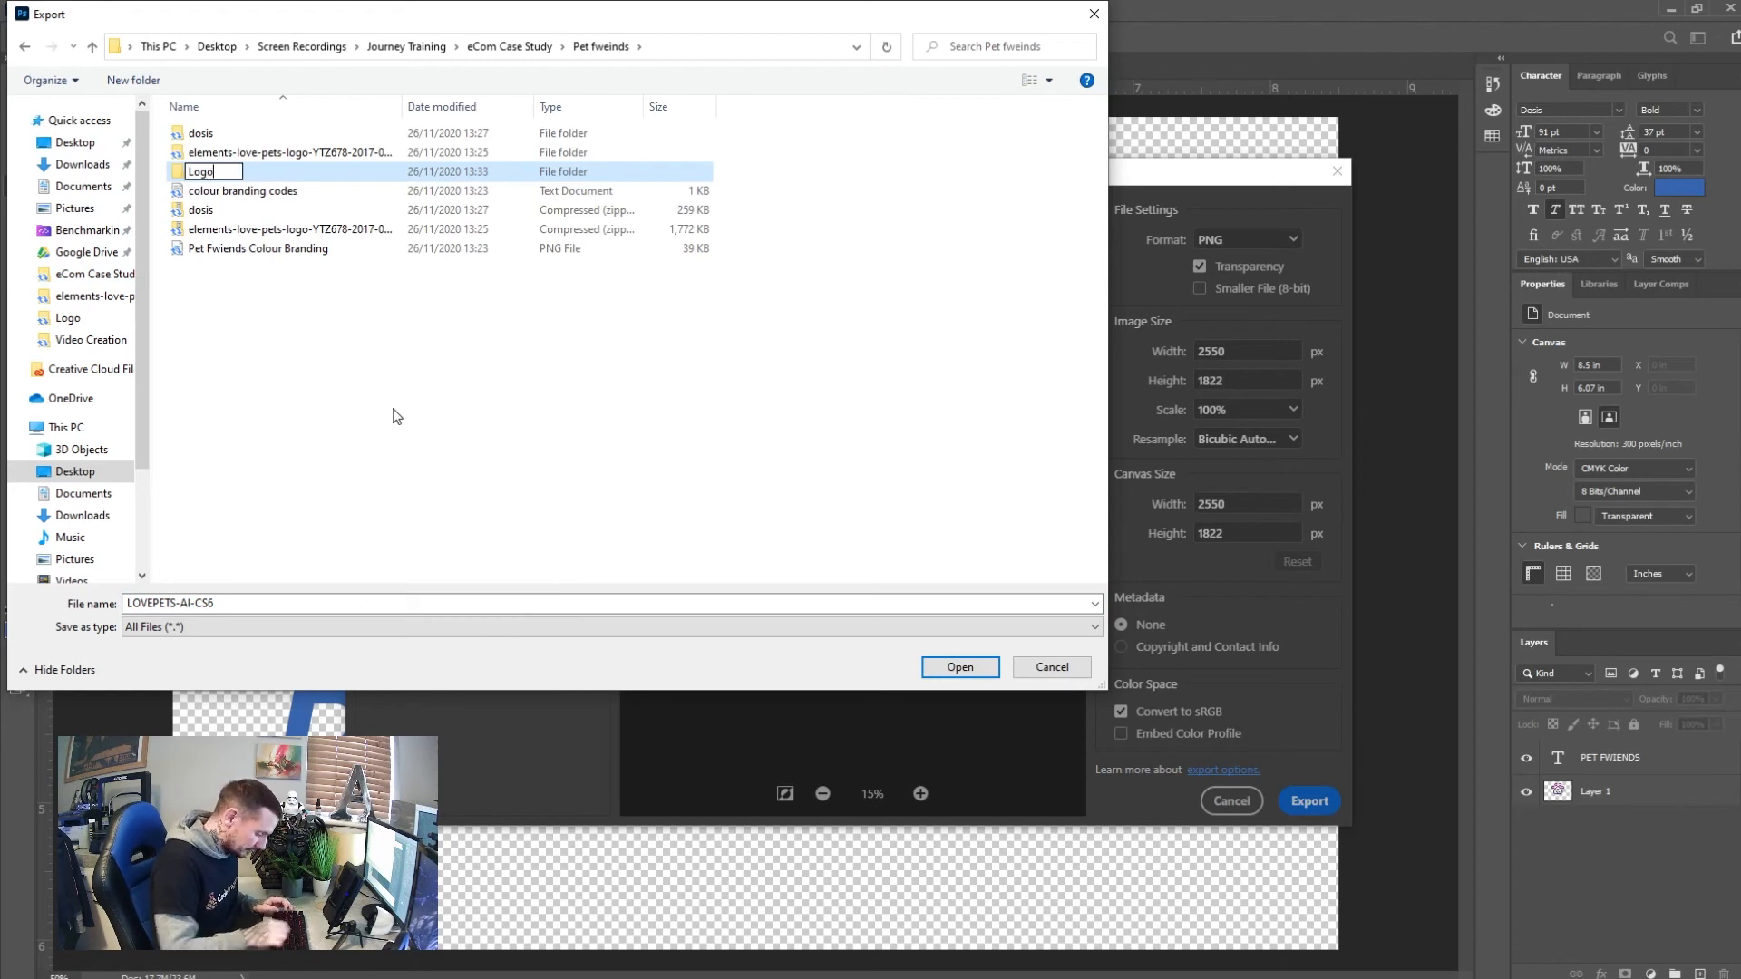
{"action": "type", "text": "o"}
{"action": "key", "text": "Return"}
{"action": "double_click", "coordinate": [202, 172]}
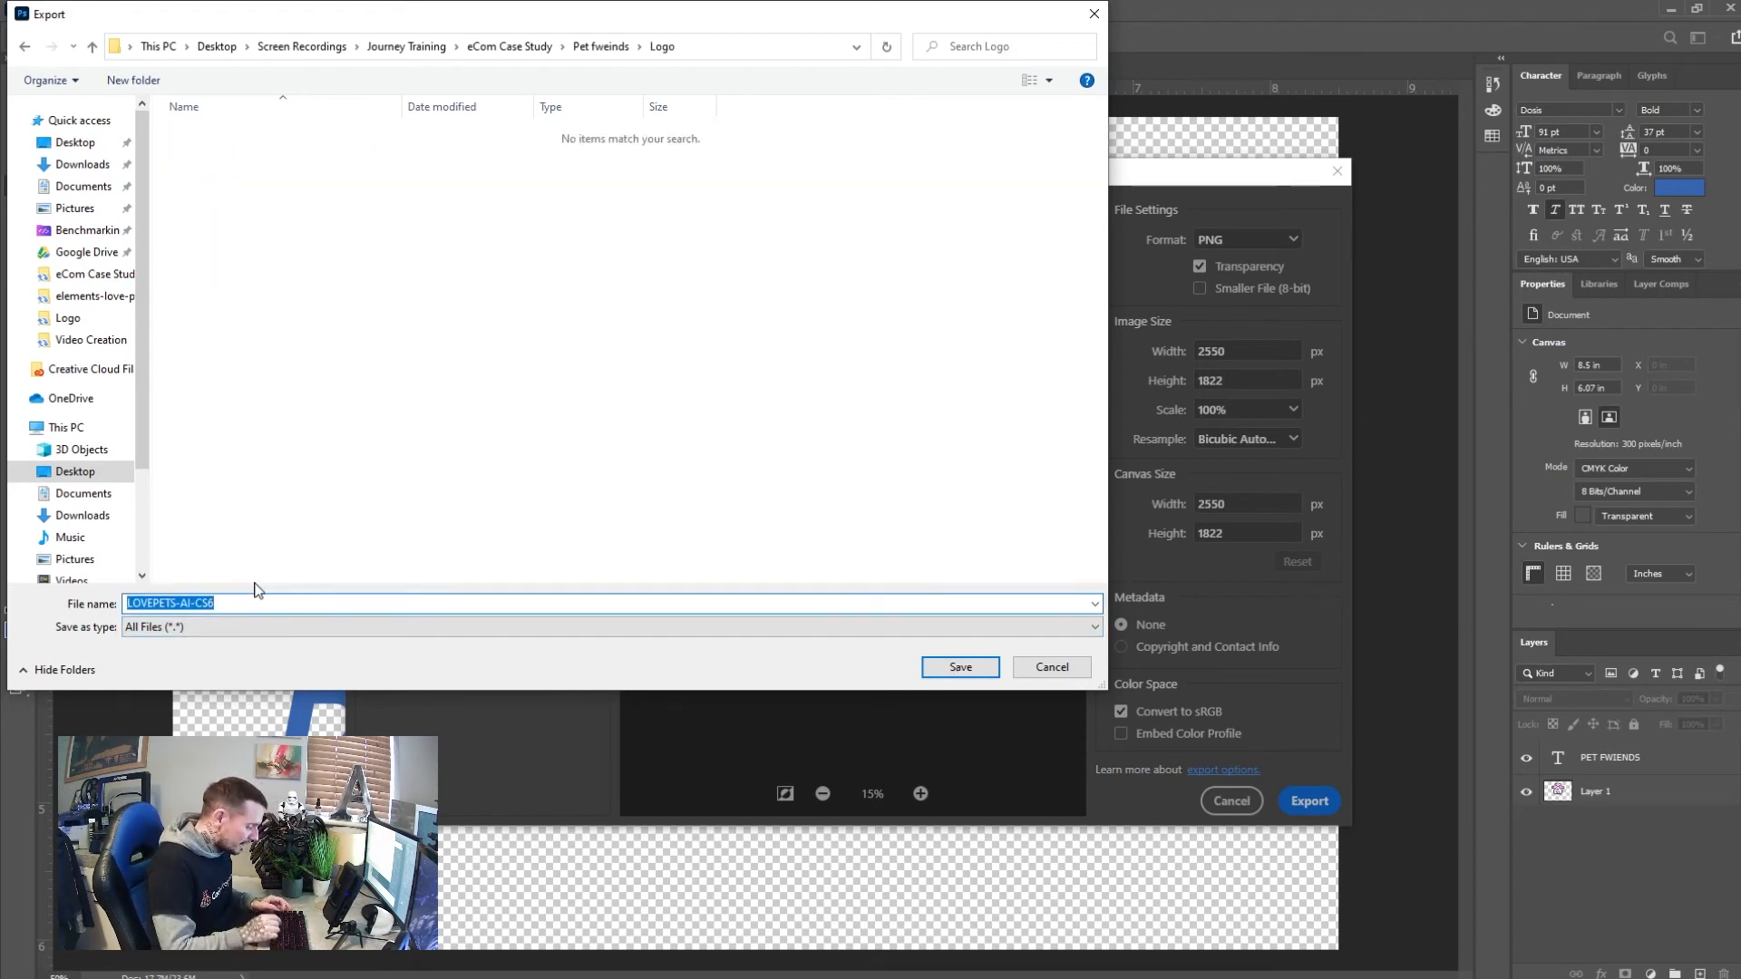
Save the exported full-canvas logo PNG in the Logo folder under the name Square Trans Profile
{"action": "type", "text": "Square Trans"}
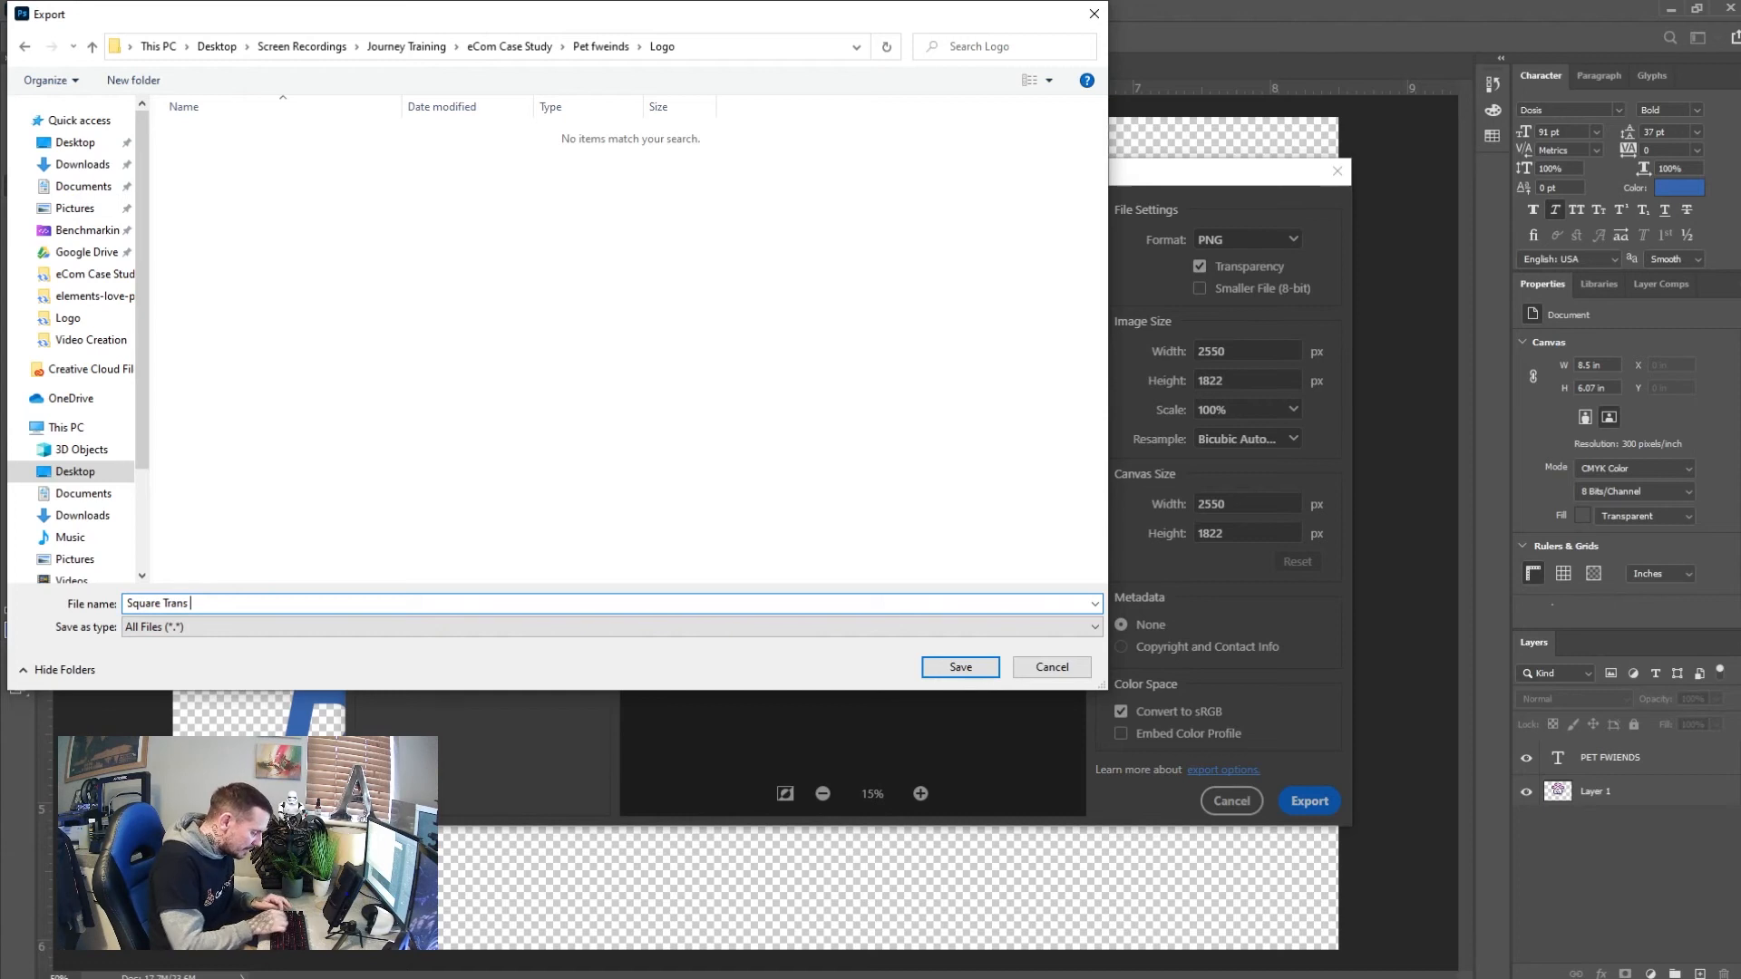
{"action": "type", "text": " Edge"}
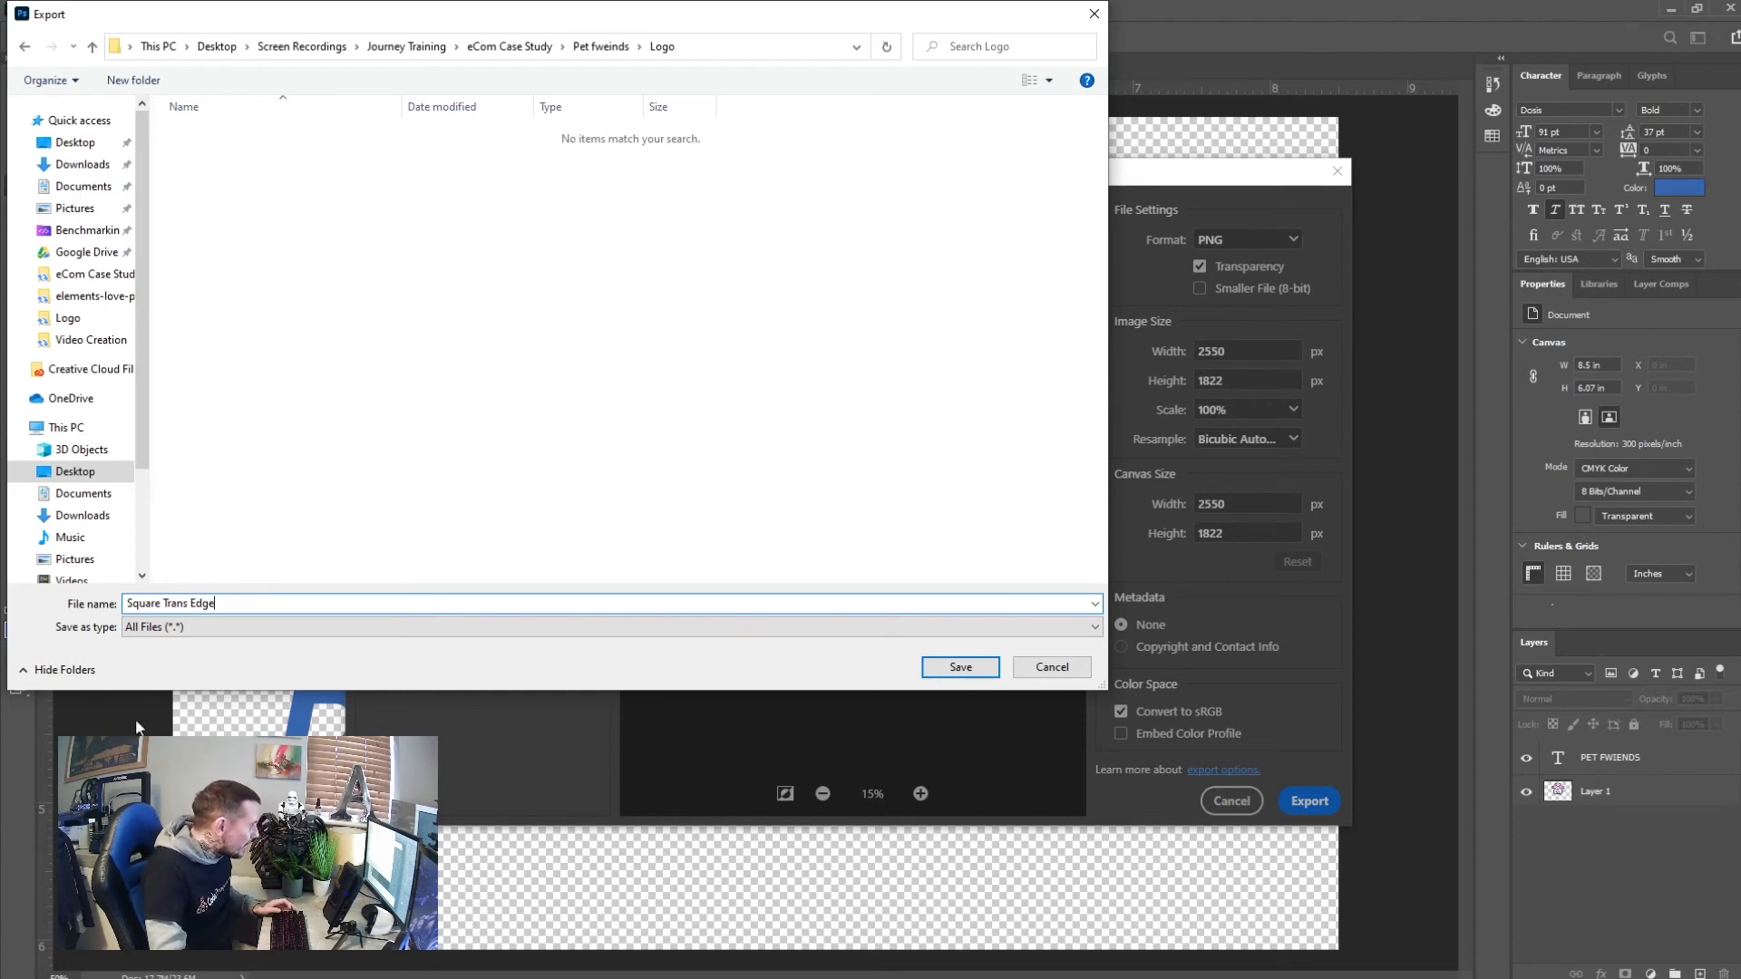
{"action": "key", "text": "BackSpace"}
{"action": "key", "text": "BackSpace"}
{"action": "key", "text": "BackSpace"}
{"action": "key", "text": "BackSpace"}
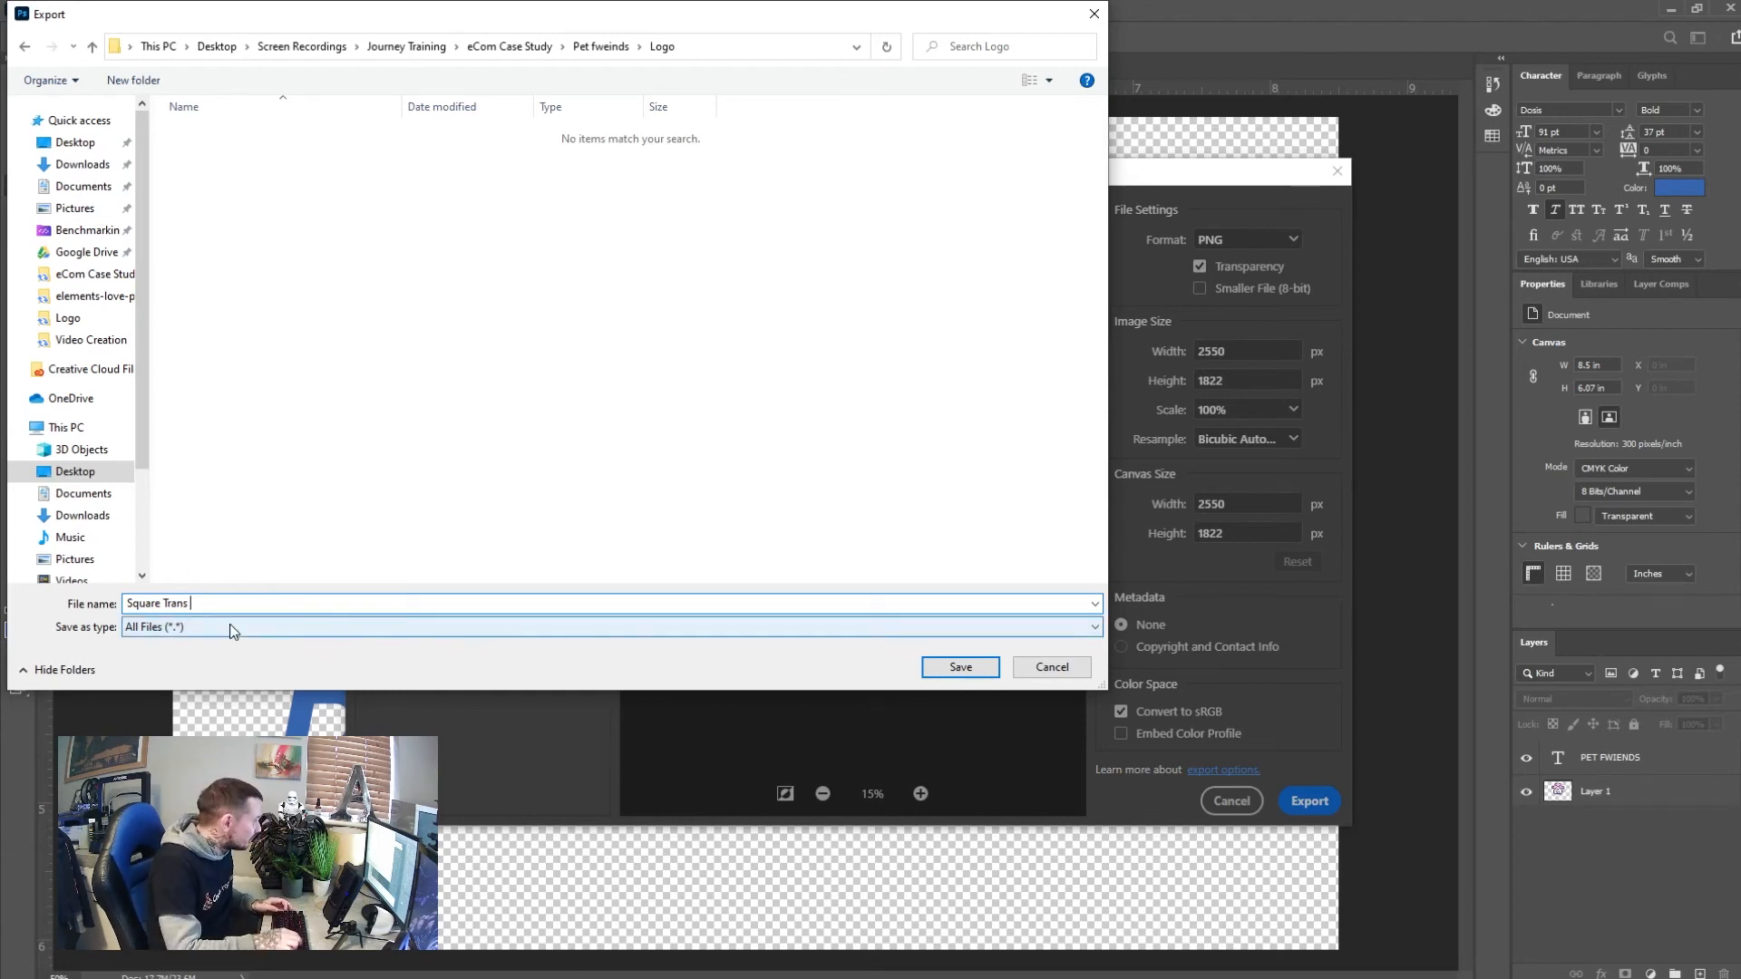
{"action": "type", "text": "Profile"}
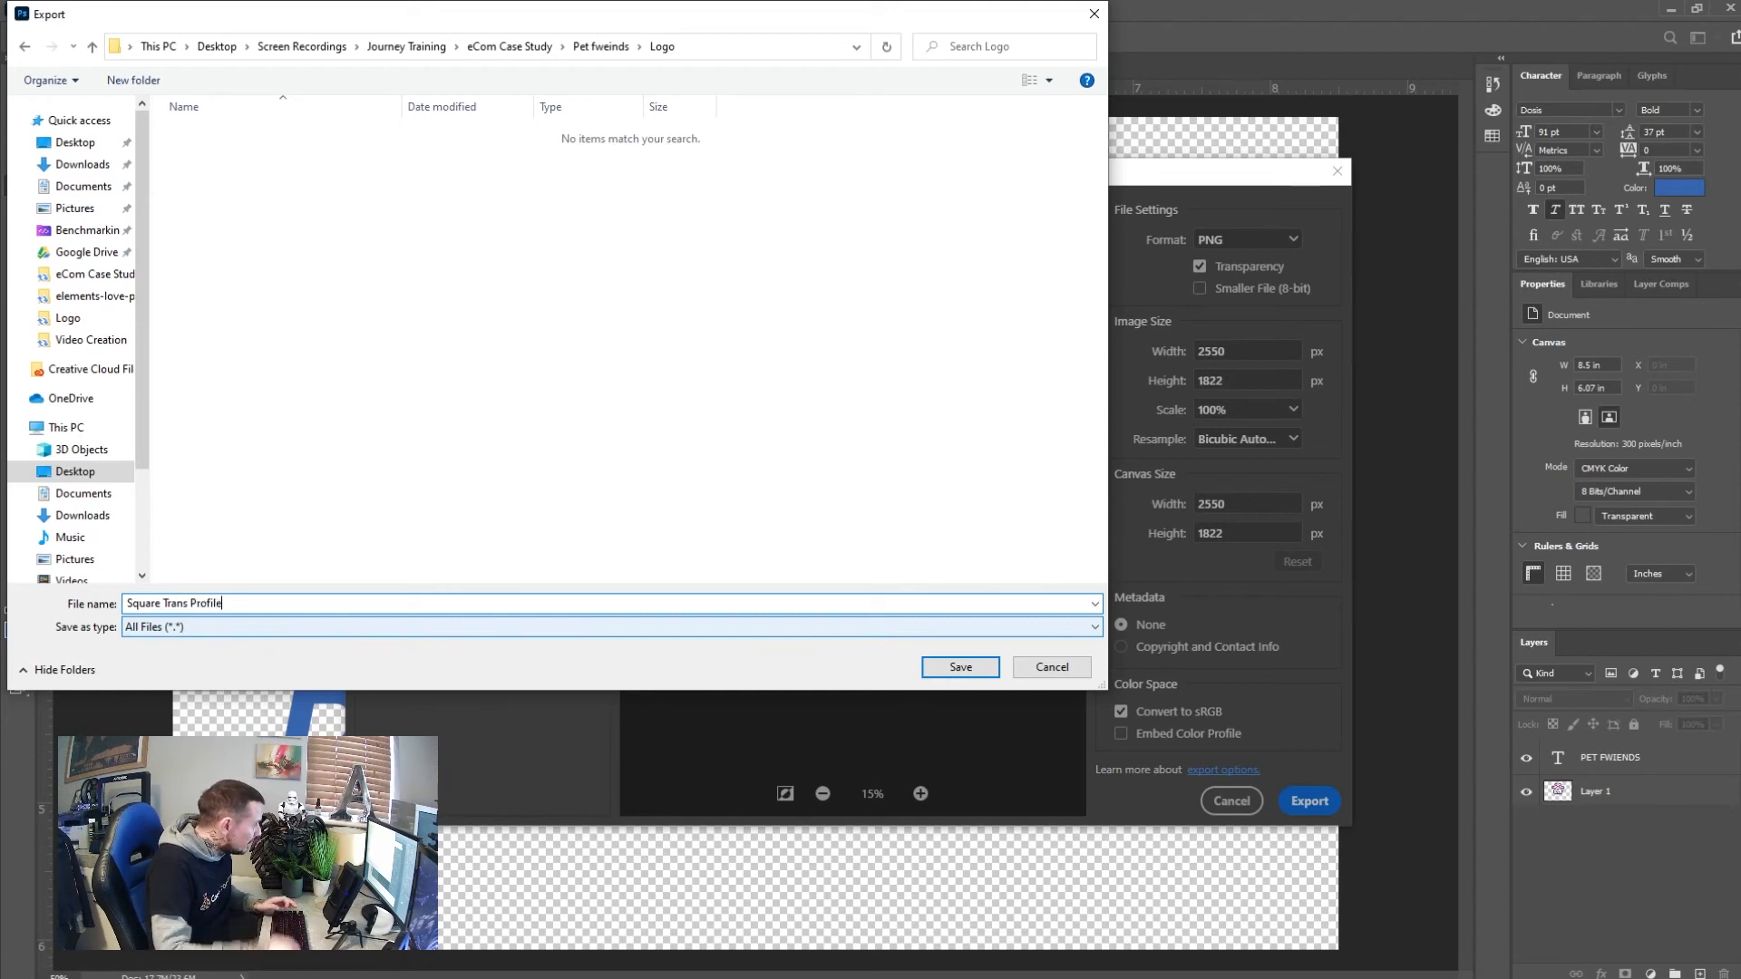
{"action": "left_click", "coordinate": [957, 668]}
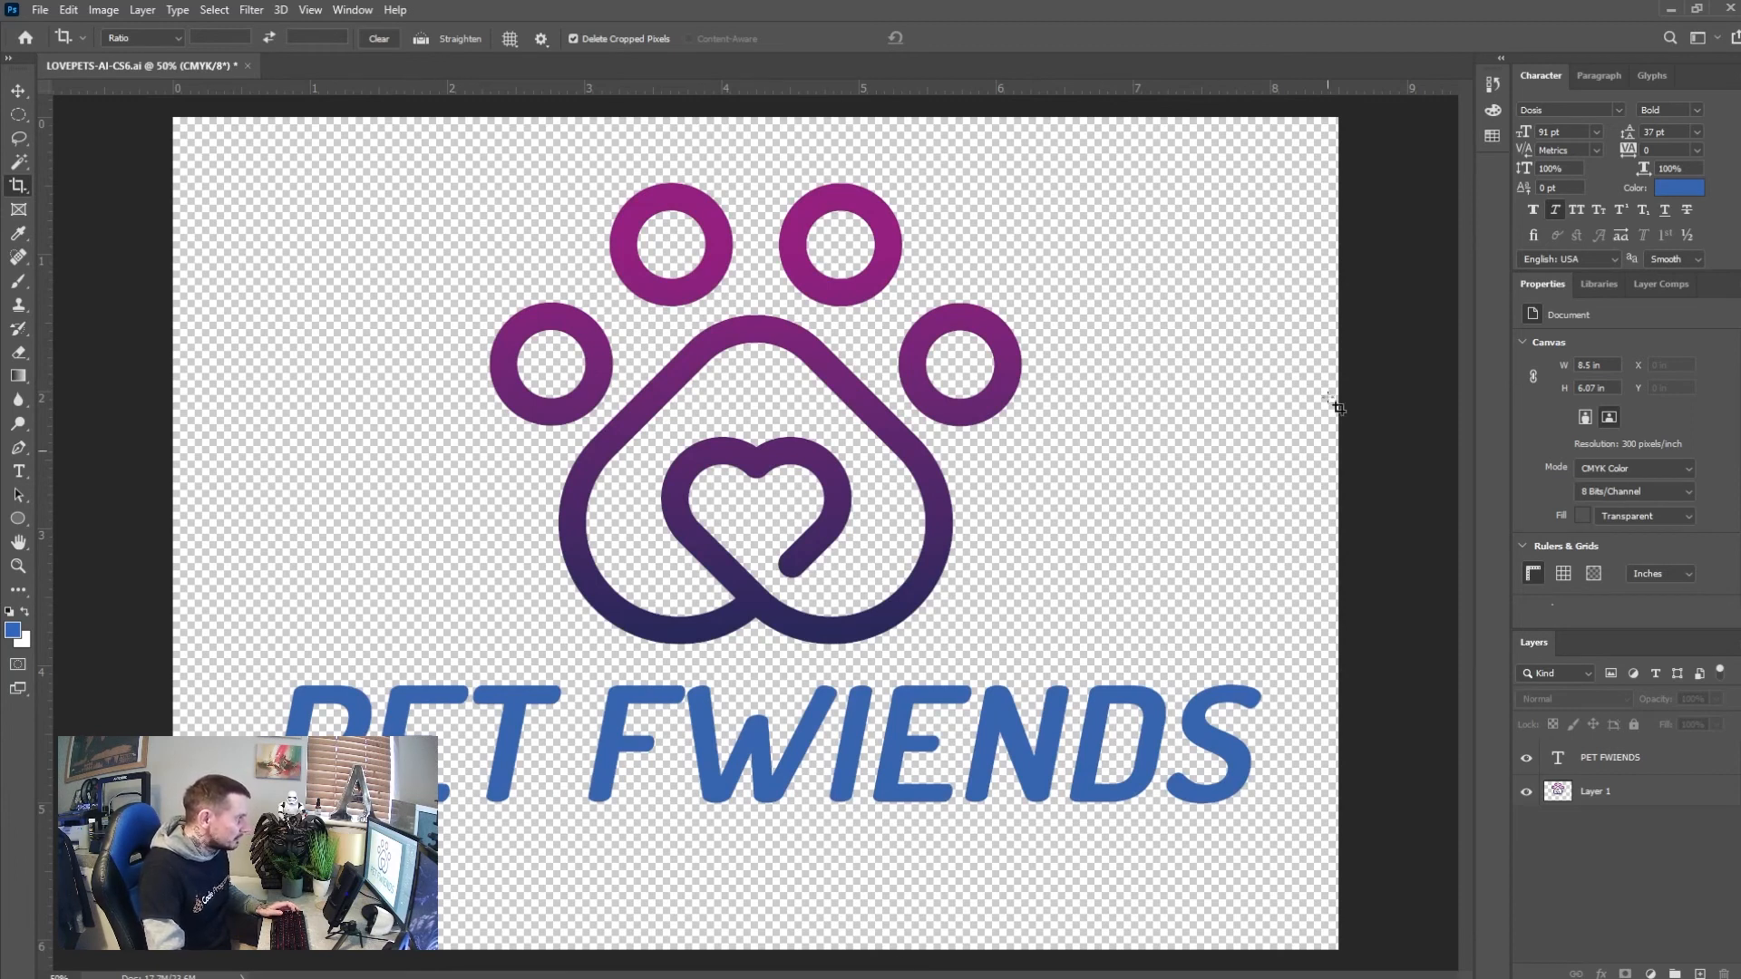
Crop the canvas on all four sides close around the paw and PET FWIENDS text, to about 7.33 x 4.77 in
{"action": "left_click", "coordinate": [19, 186]}
{"action": "left_click_drag", "start_coordinate": [748, 107], "coordinate": [752, 141]}
{"action": "left_click_drag", "start_coordinate": [176, 543], "coordinate": [219, 564]}
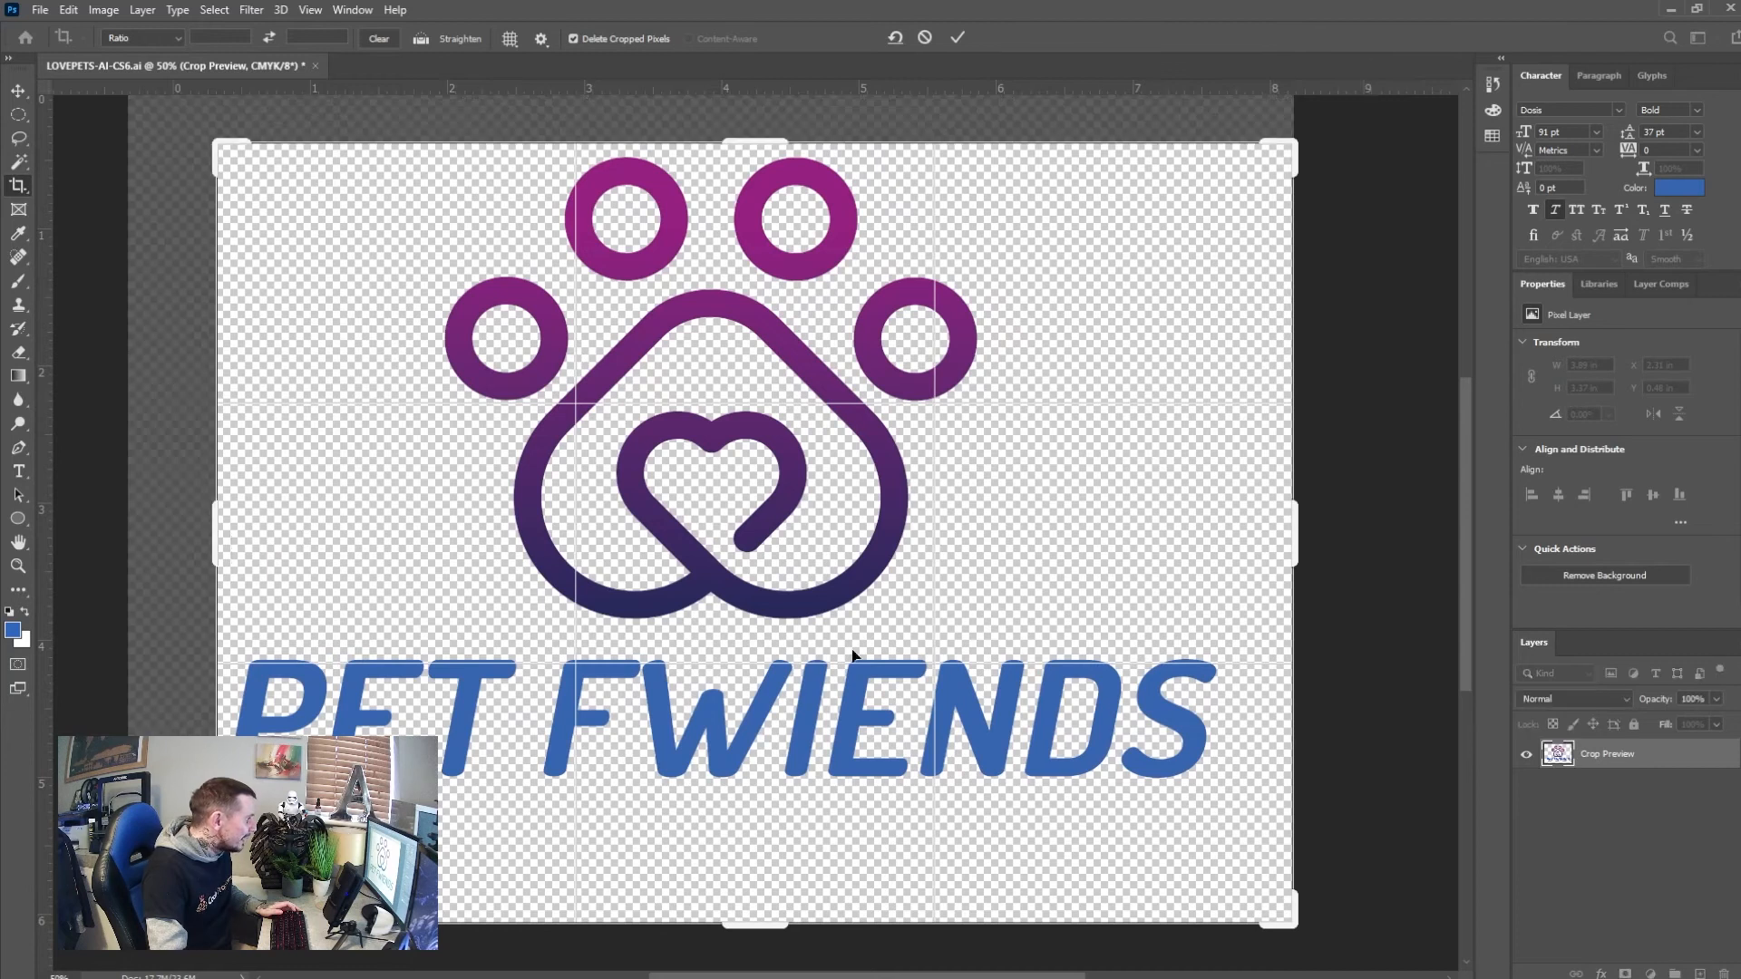
{"action": "left_click_drag", "start_coordinate": [1297, 548], "coordinate": [1264, 545]}
{"action": "left_click_drag", "start_coordinate": [748, 928], "coordinate": [772, 863]}
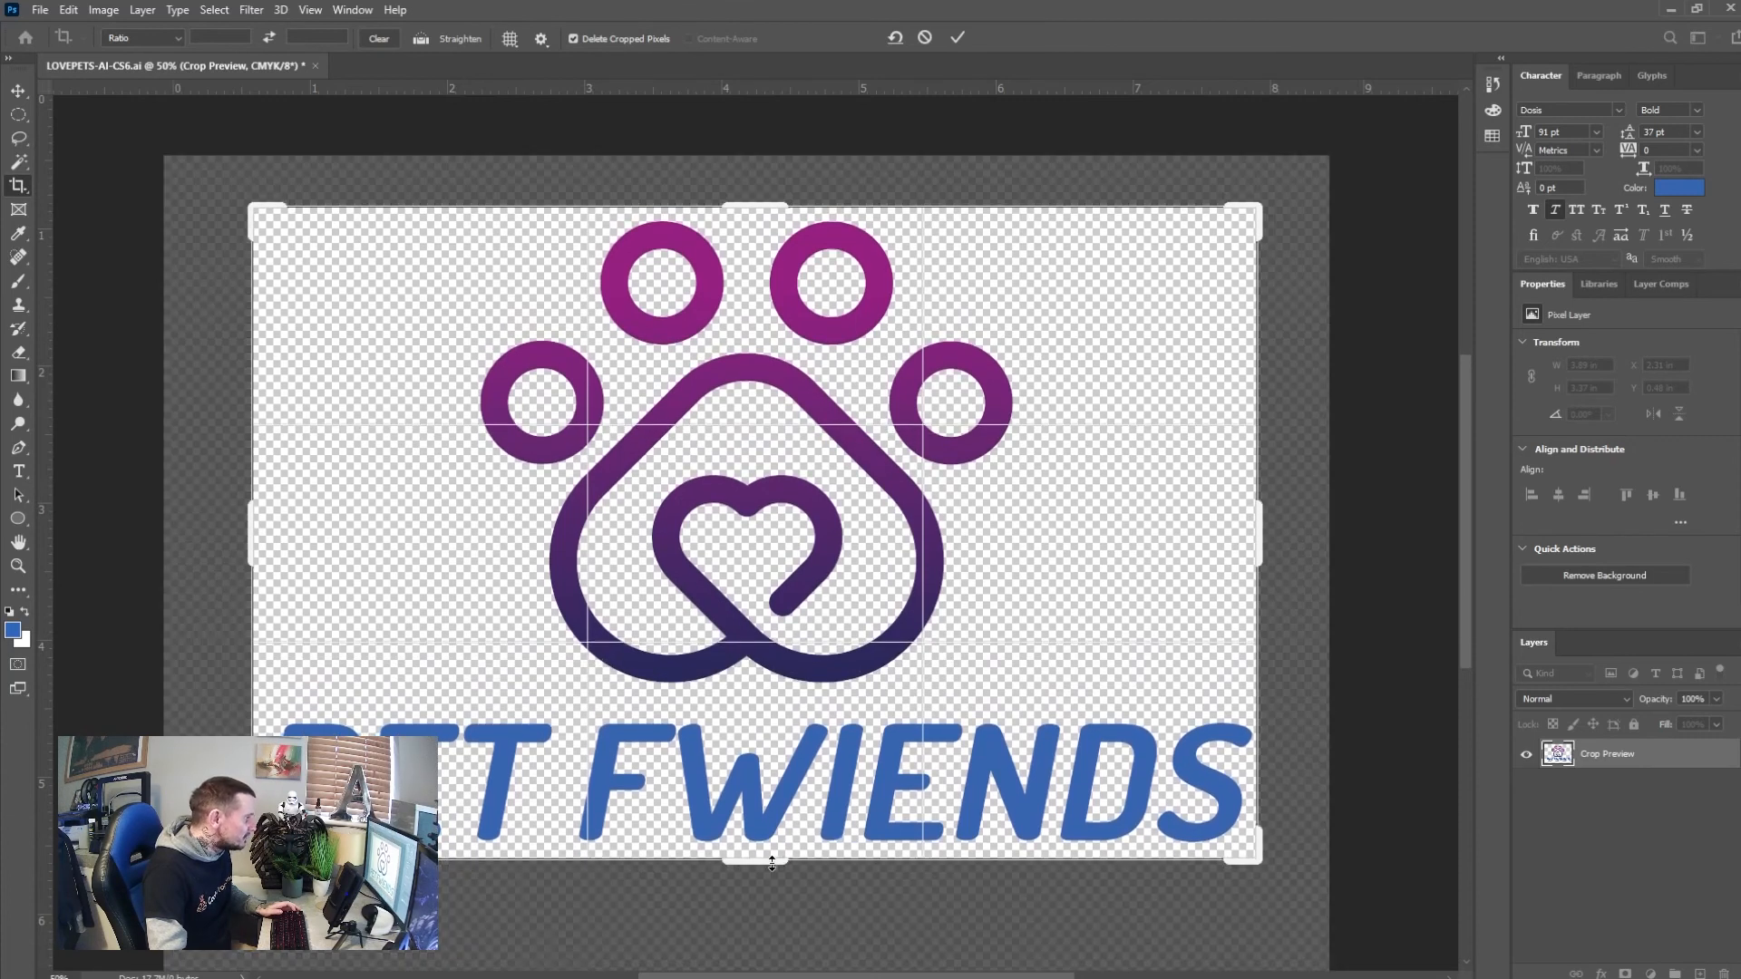
{"action": "left_click", "coordinate": [949, 36]}
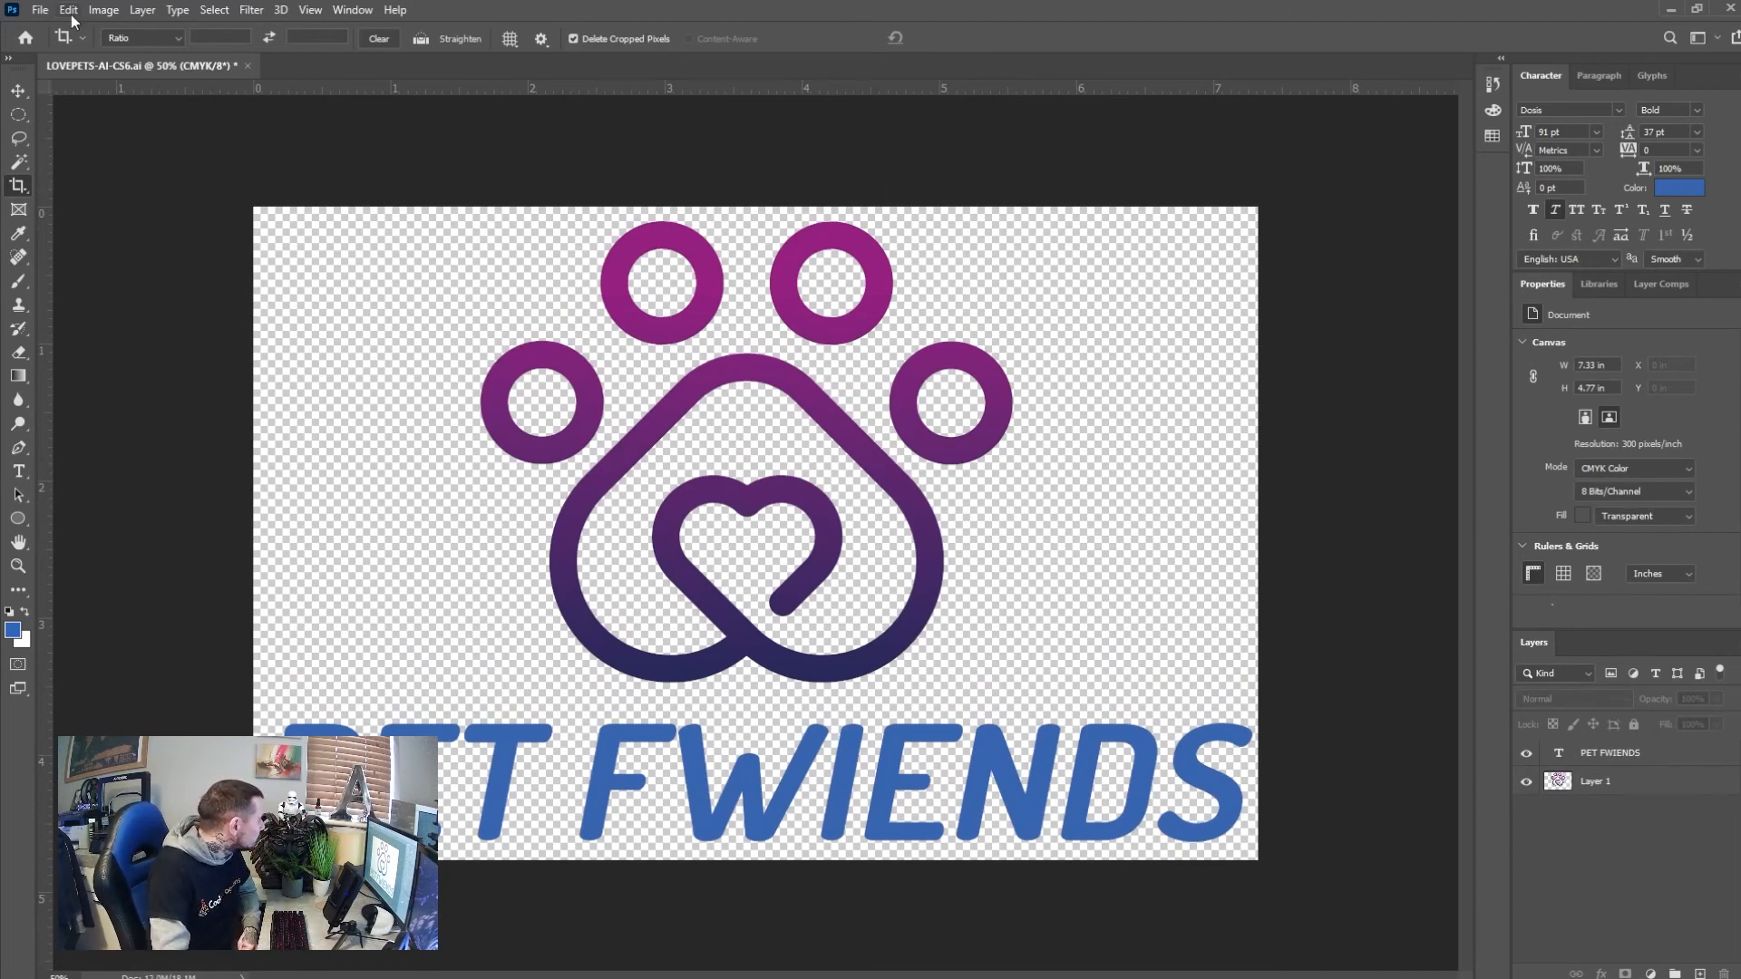
Export the cropped logo as a transparent PNG named Site logo trans in the Logo folder
{"action": "left_click", "coordinate": [41, 10]}
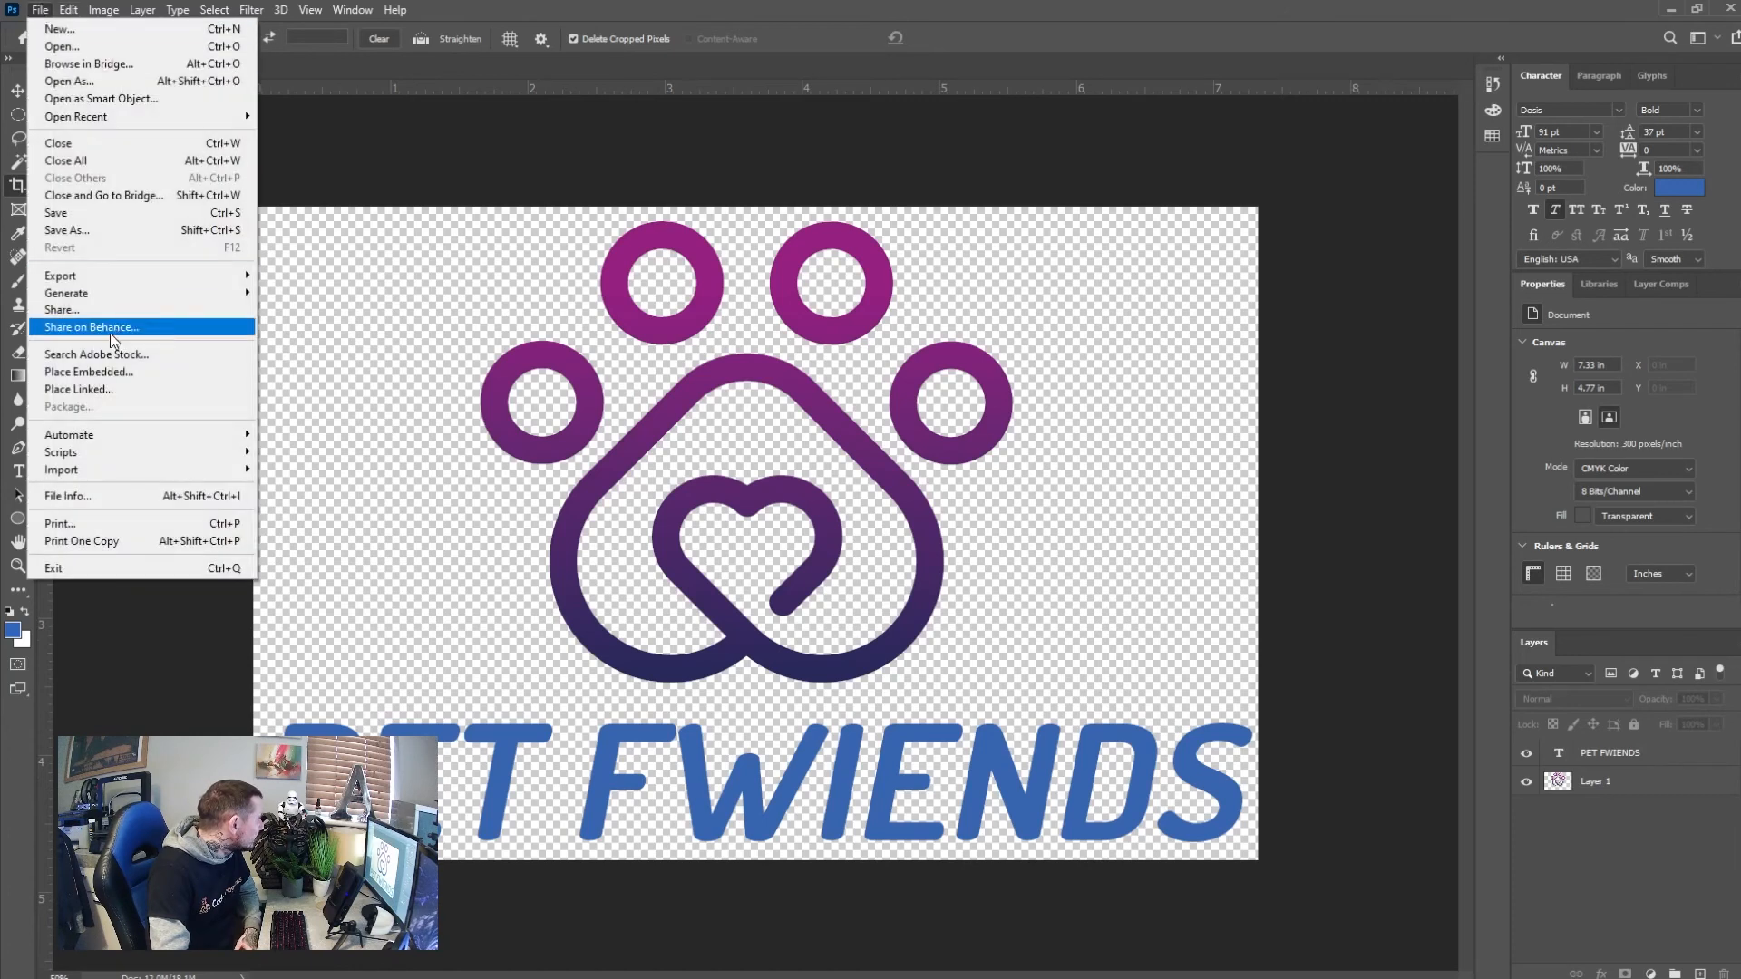
{"action": "mouse_move", "coordinate": [150, 277]}
{"action": "left_click", "coordinate": [328, 295]}
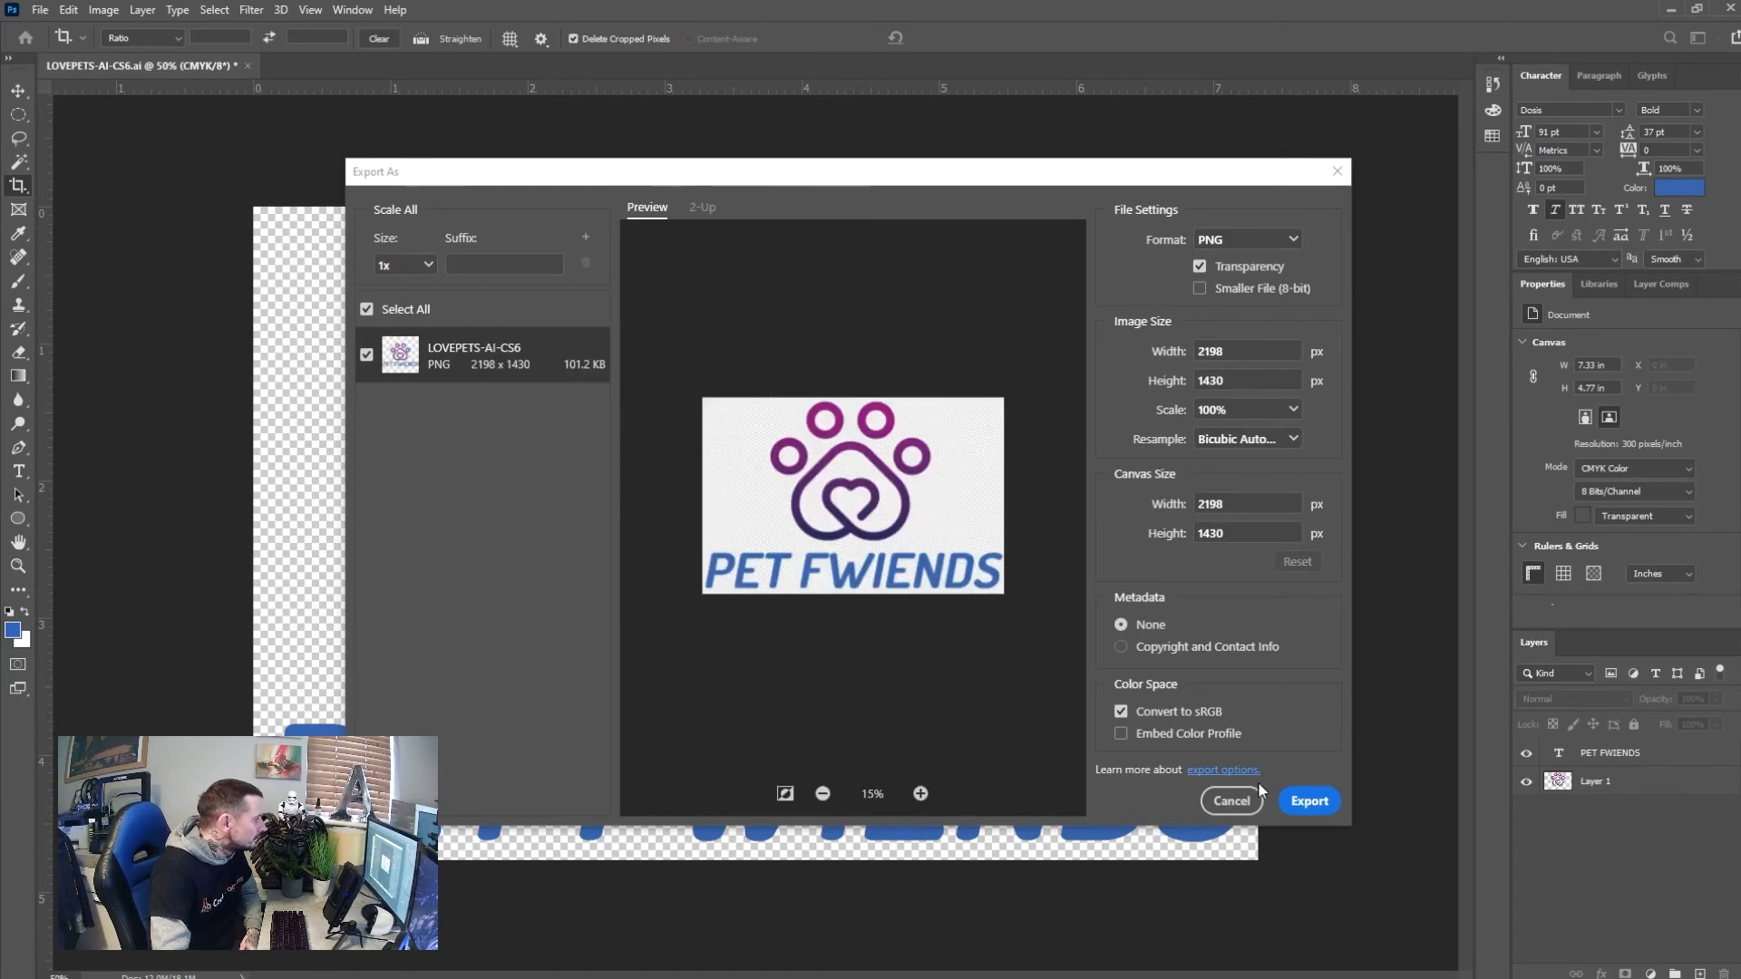
{"action": "left_click", "coordinate": [1309, 802]}
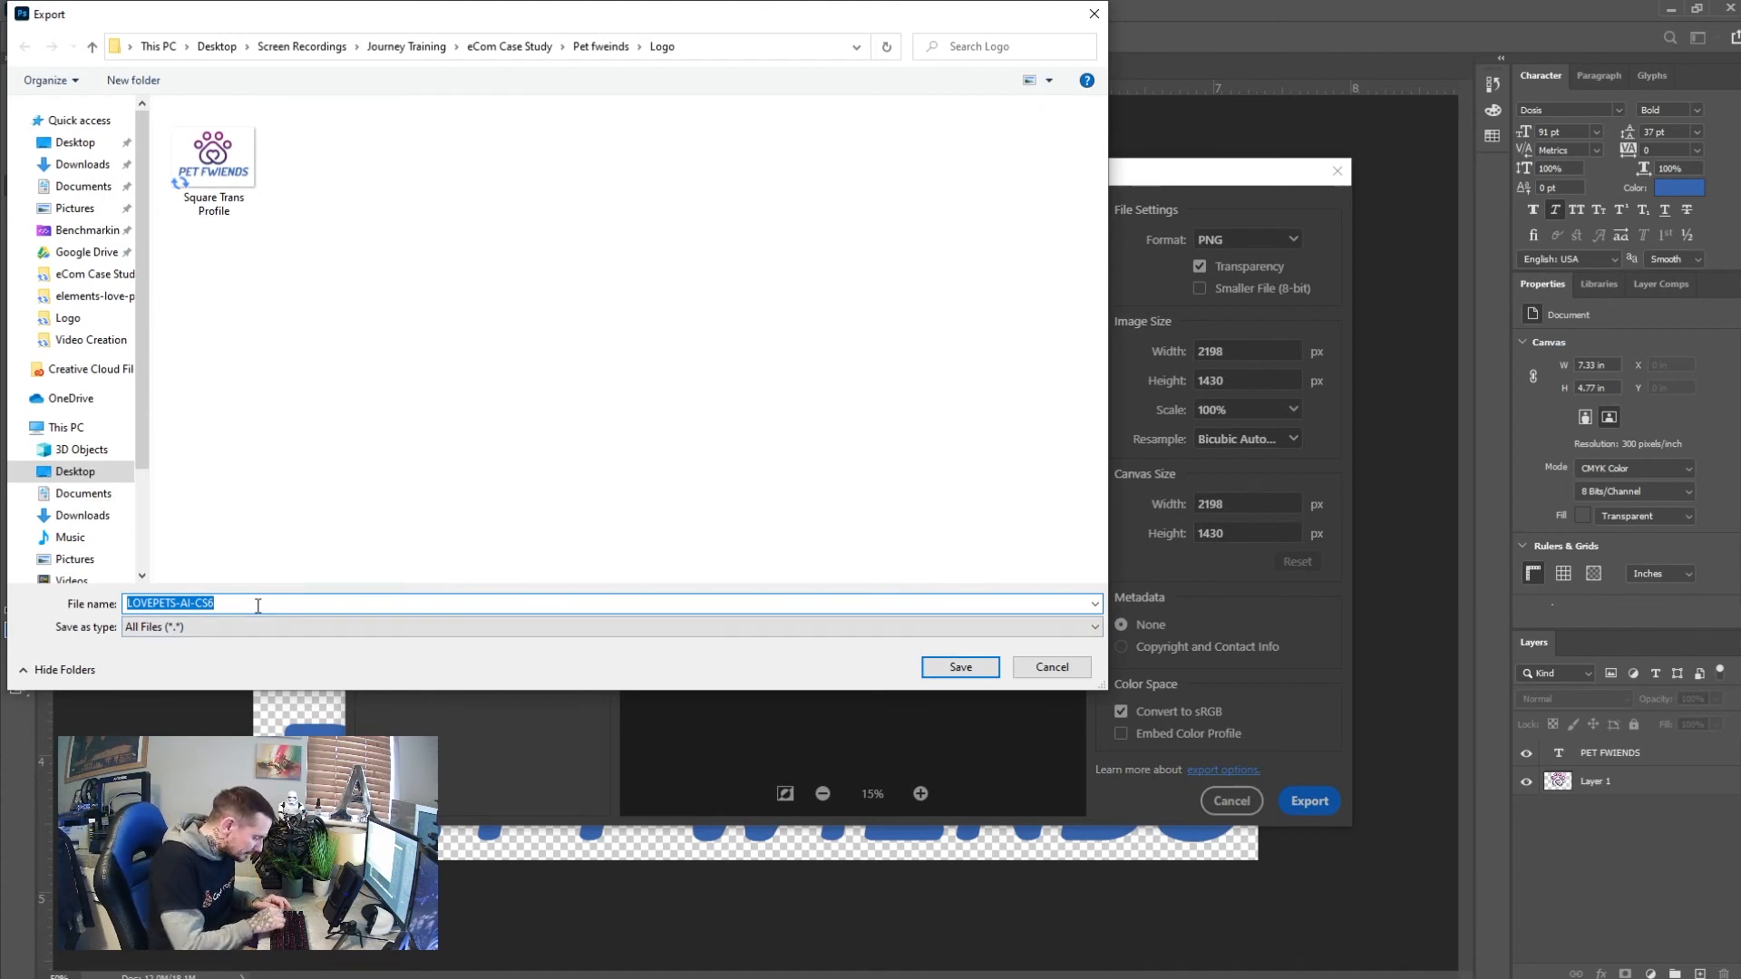
{"action": "type", "text": "Site logo trans"}
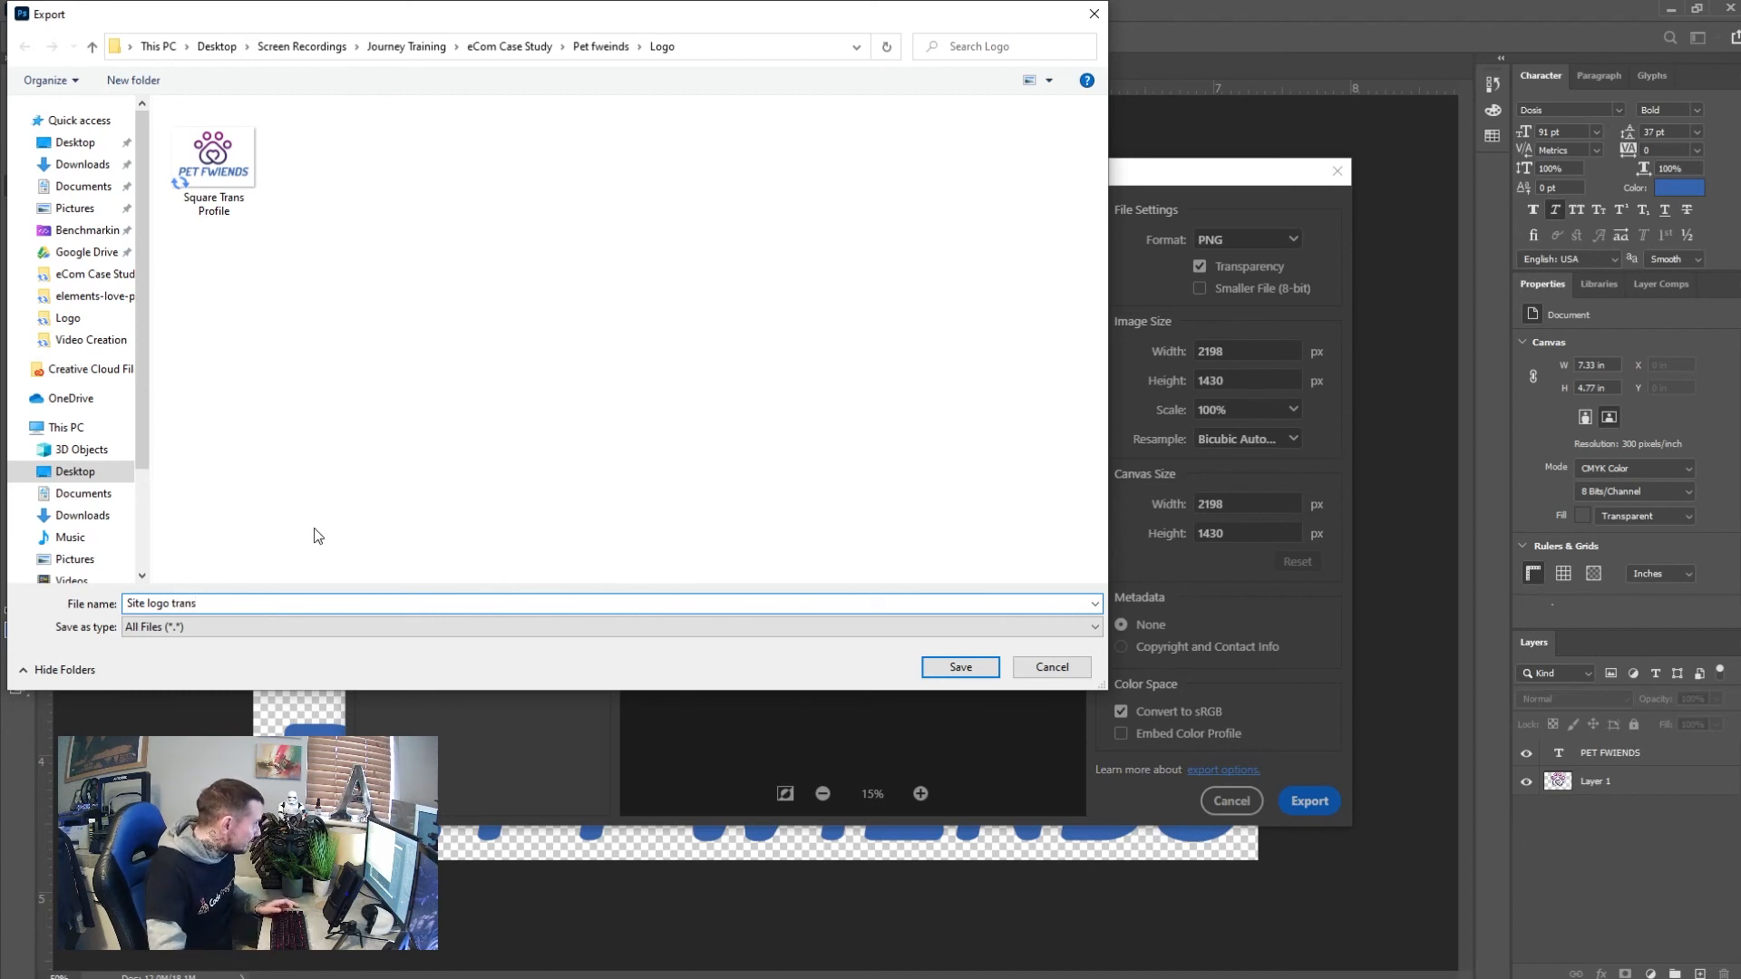
{"action": "left_click", "coordinate": [953, 667]}
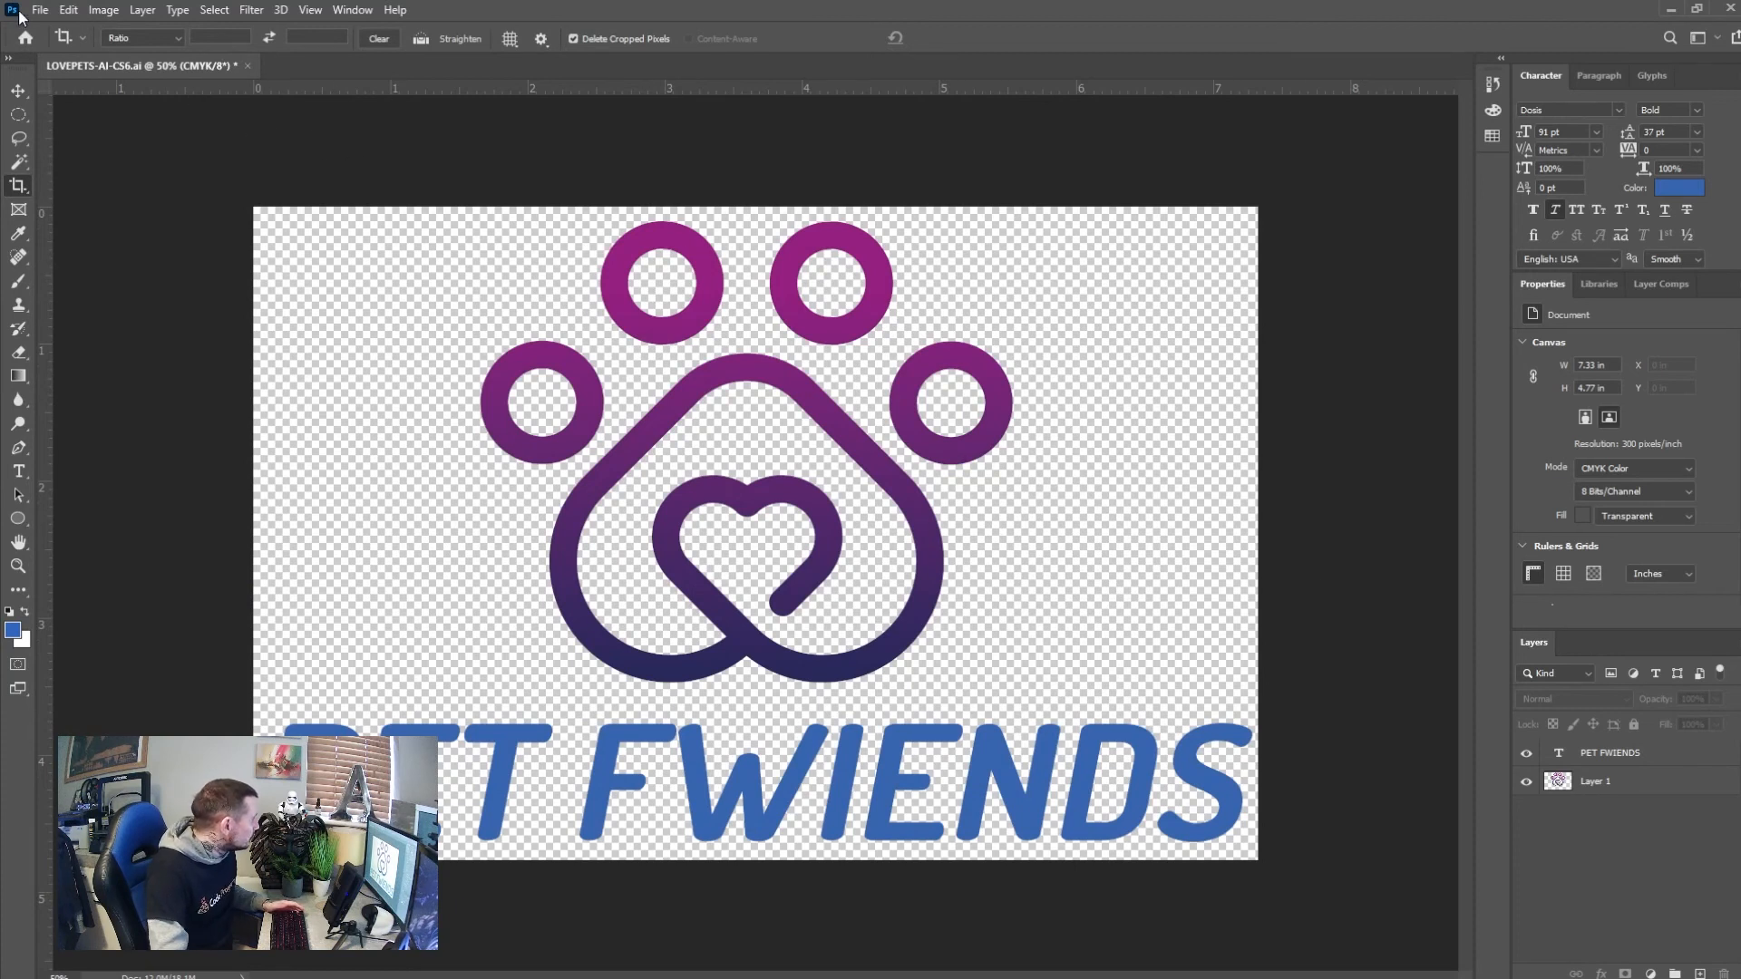
Undo the last crop of the logo canvas
{"action": "left_click", "coordinate": [67, 10]}
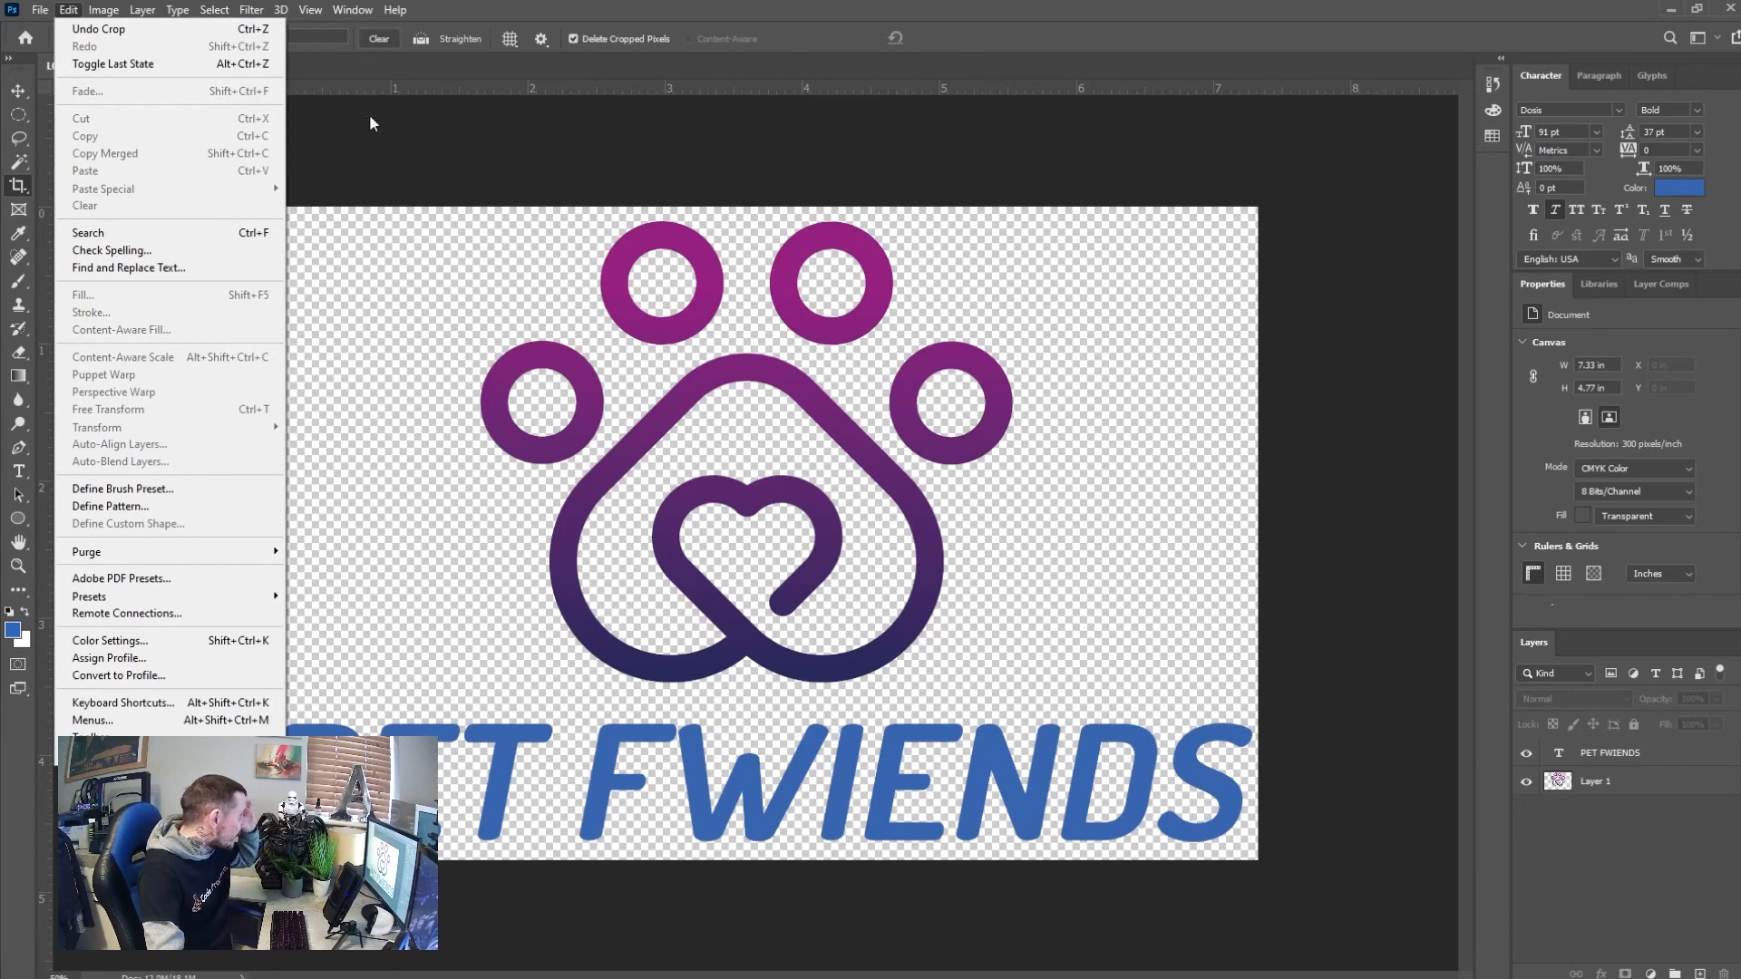
{"action": "left_click", "coordinate": [77, 11]}
{"action": "left_click", "coordinate": [76, 11]}
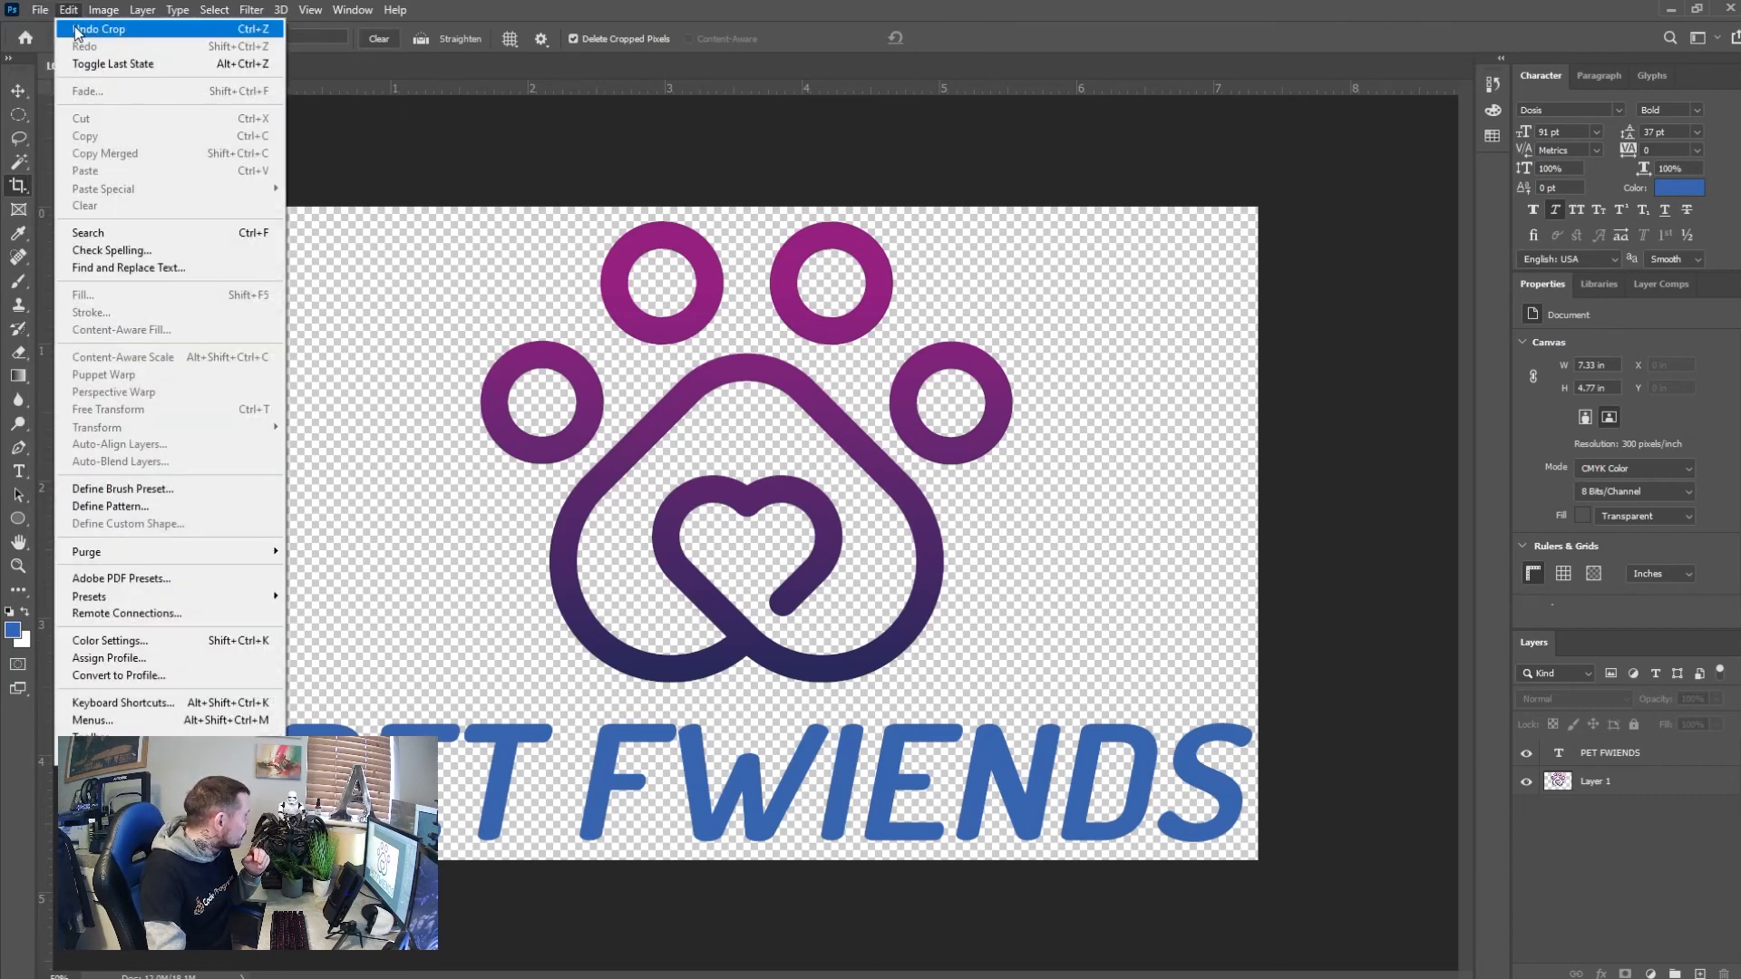
{"action": "left_click", "coordinate": [78, 30]}
{"action": "left_click", "coordinate": [65, 11]}
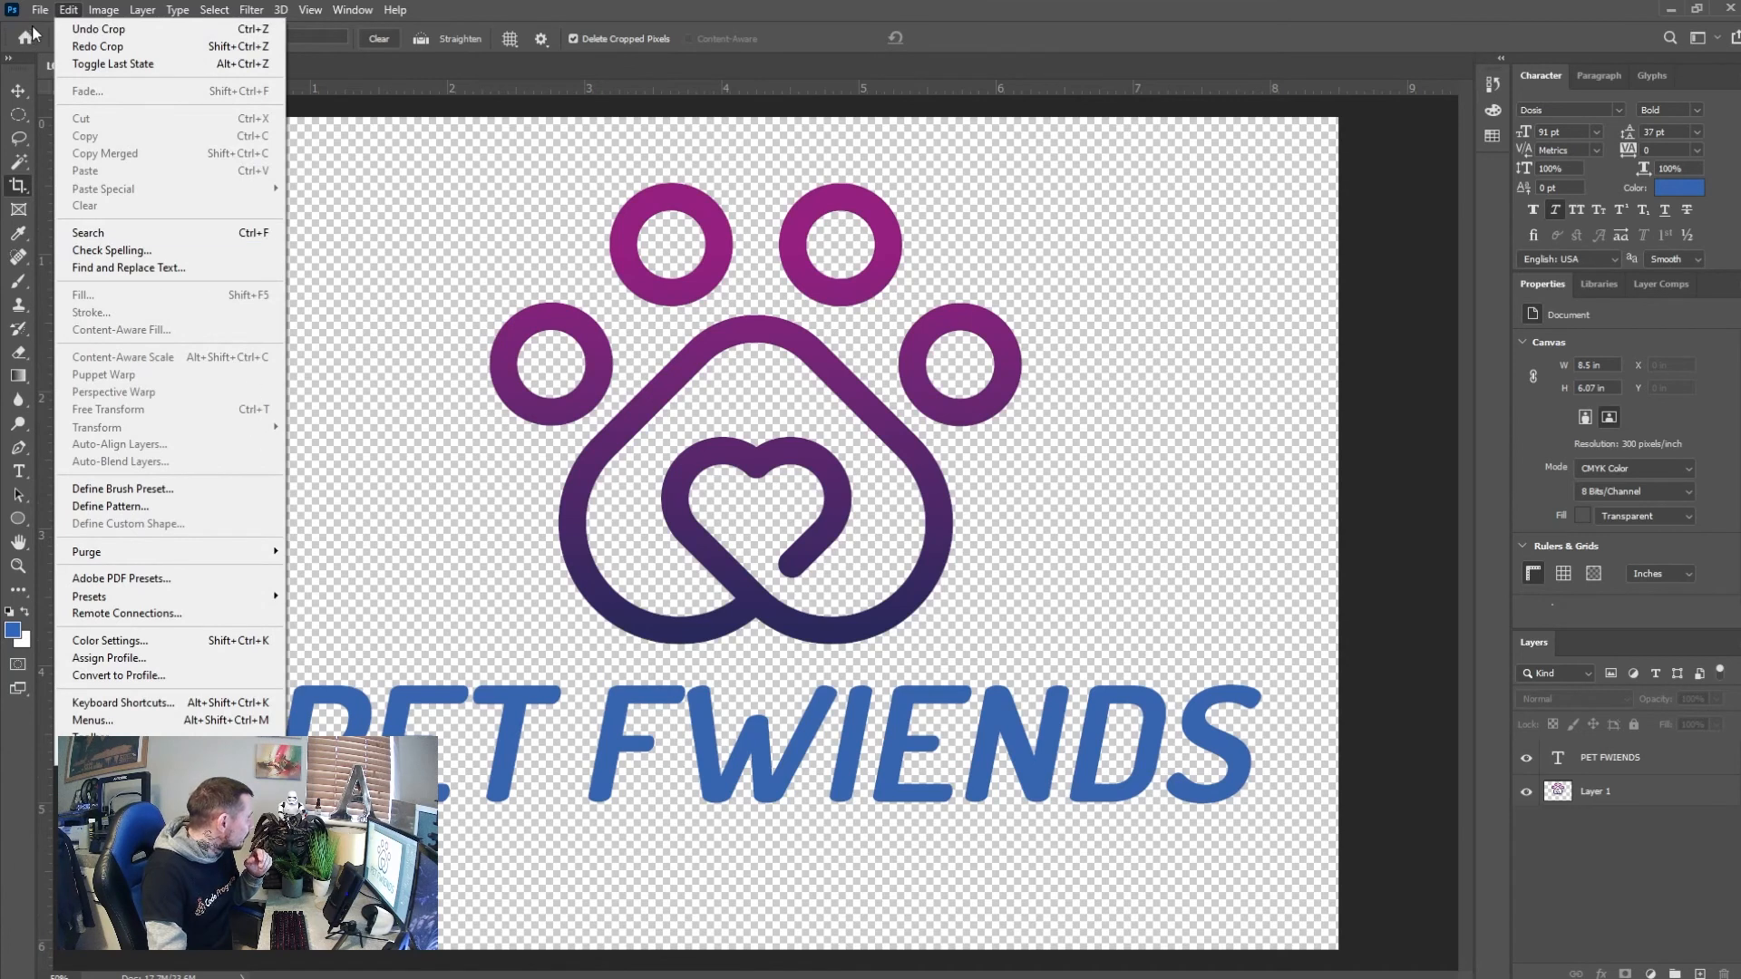
Export the full-canvas logo as a PNG without transparency, named square white profile, in the Logo folder
{"action": "left_click", "coordinate": [40, 10]}
{"action": "mouse_move", "coordinate": [231, 281]}
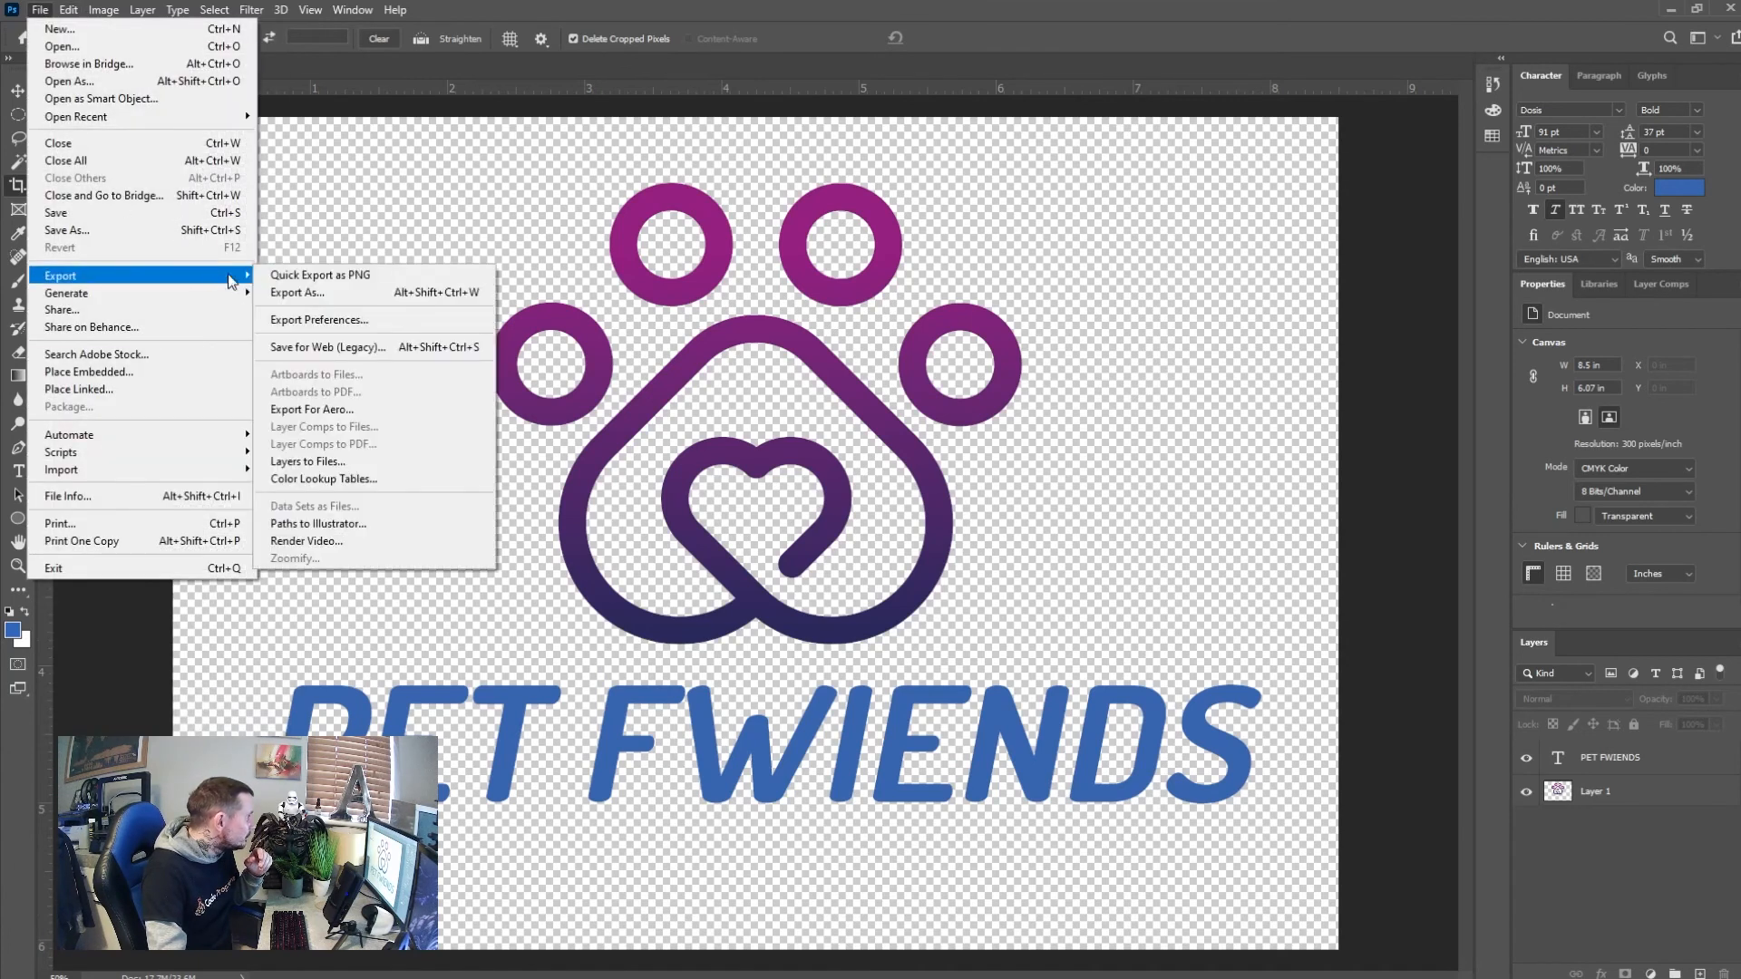
{"action": "left_click", "coordinate": [336, 296]}
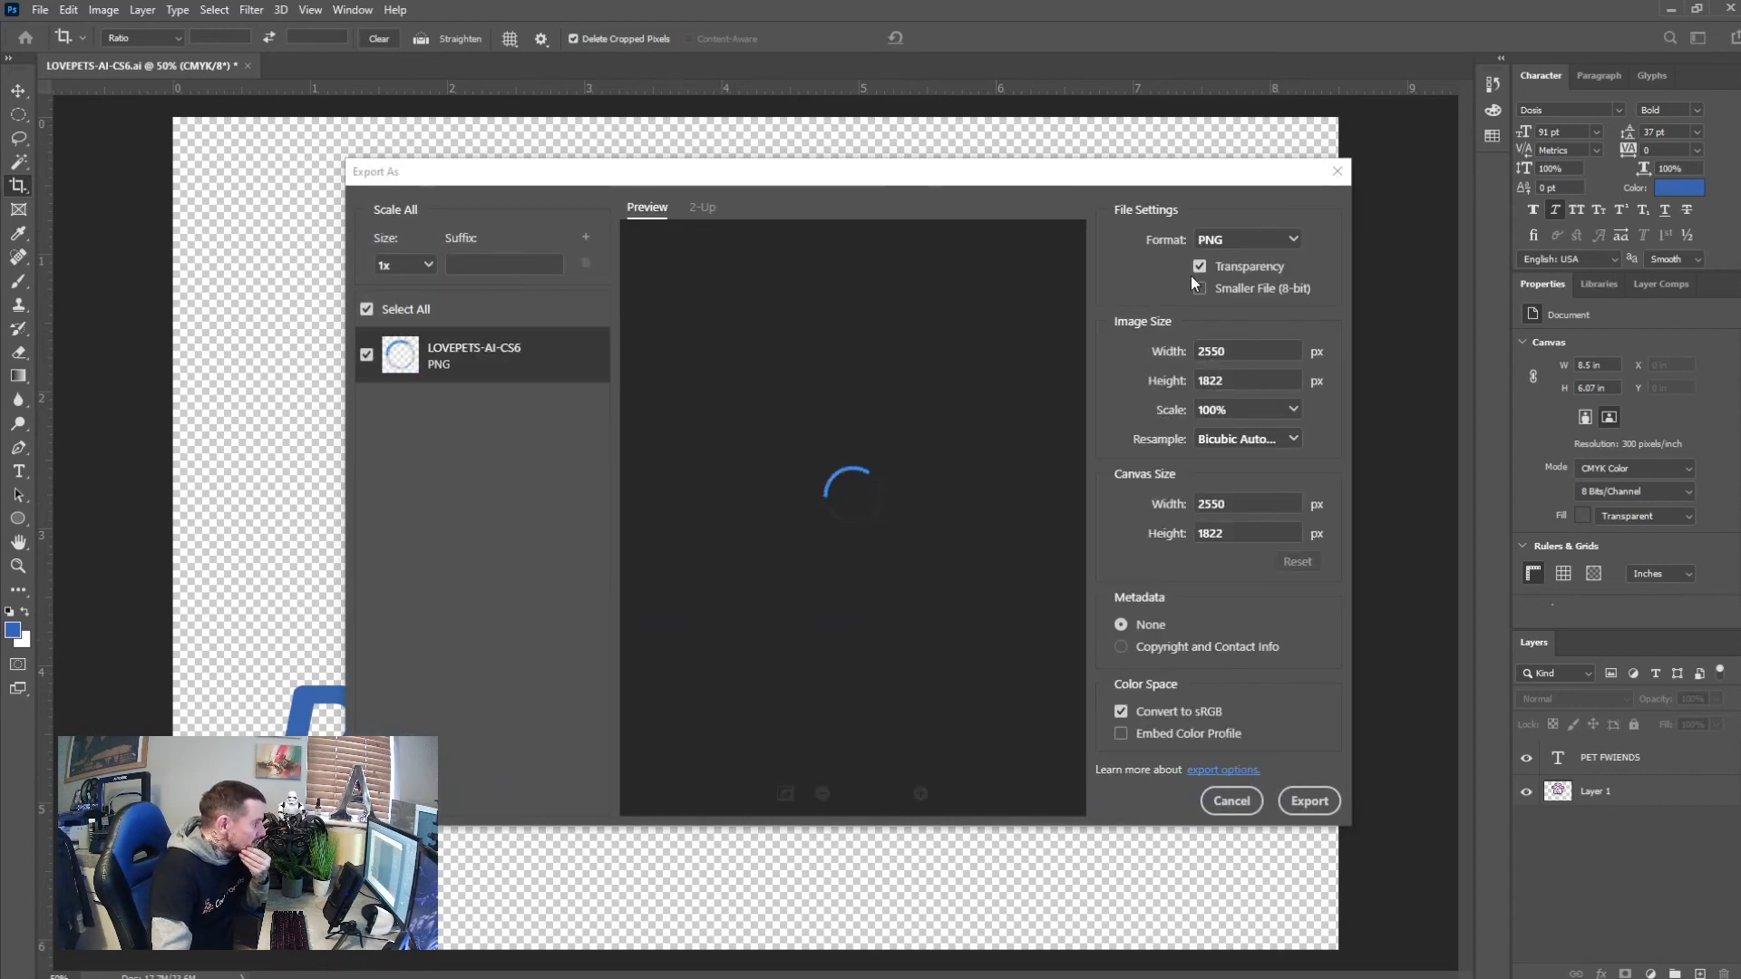
{"action": "left_click", "coordinate": [1199, 265]}
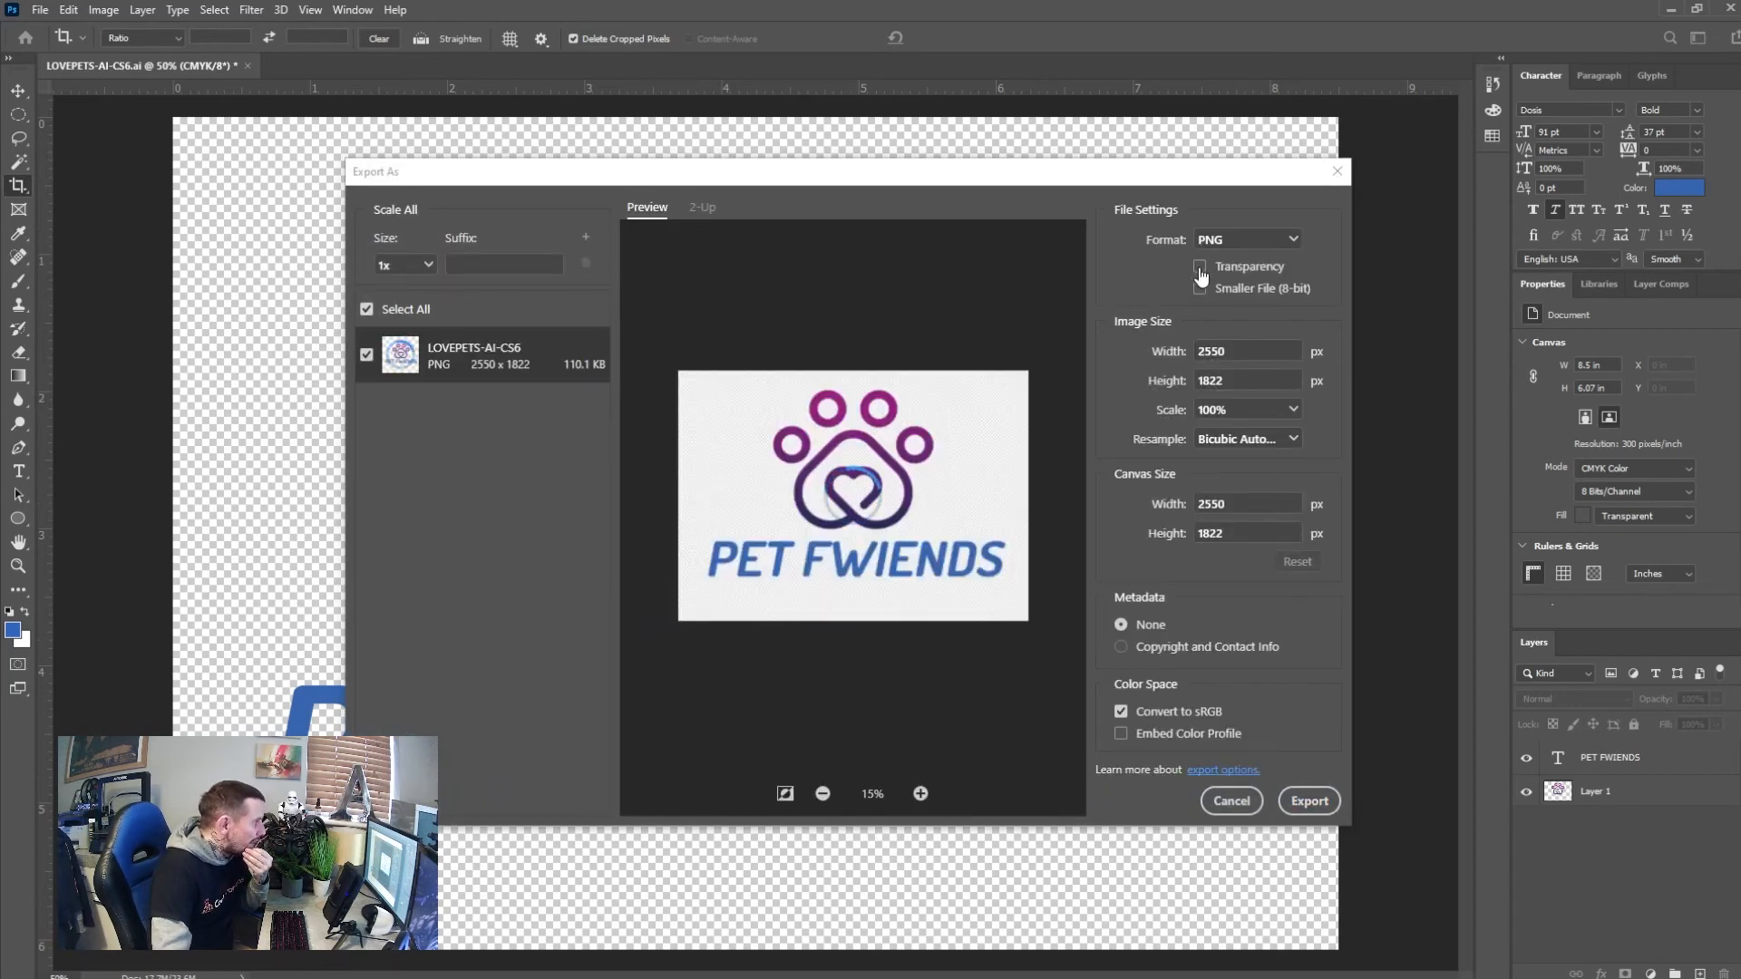
{"action": "left_click", "coordinate": [1304, 801]}
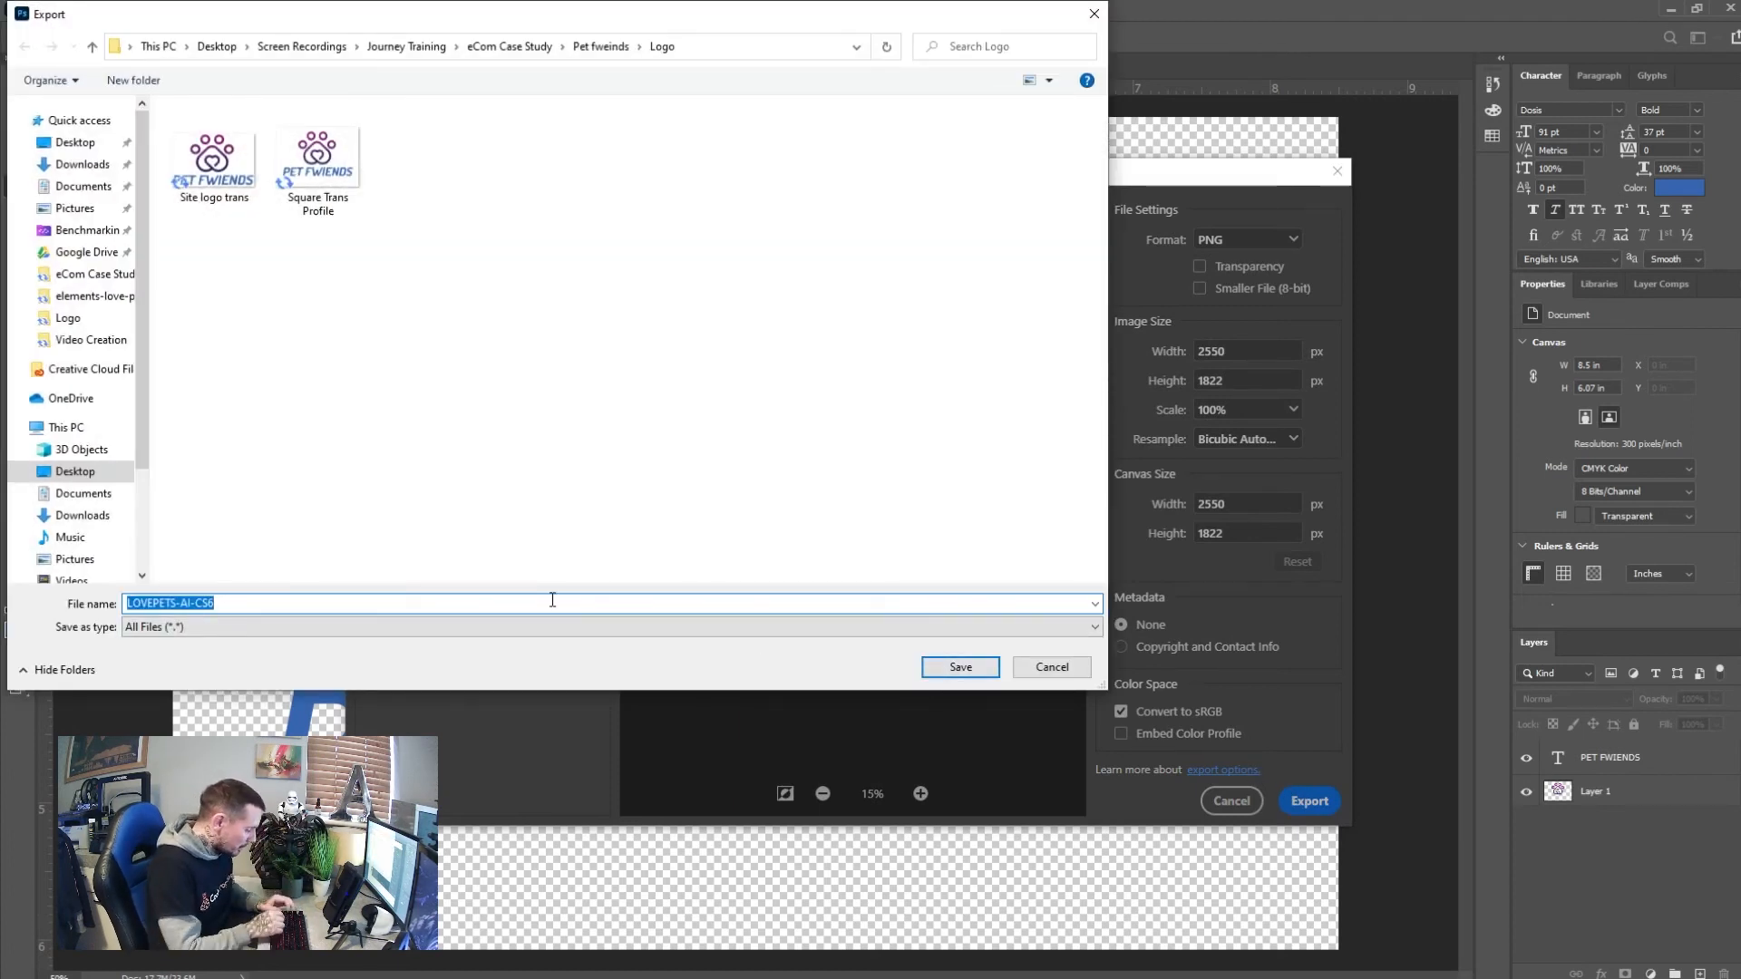
{"action": "type", "text": "sq"}
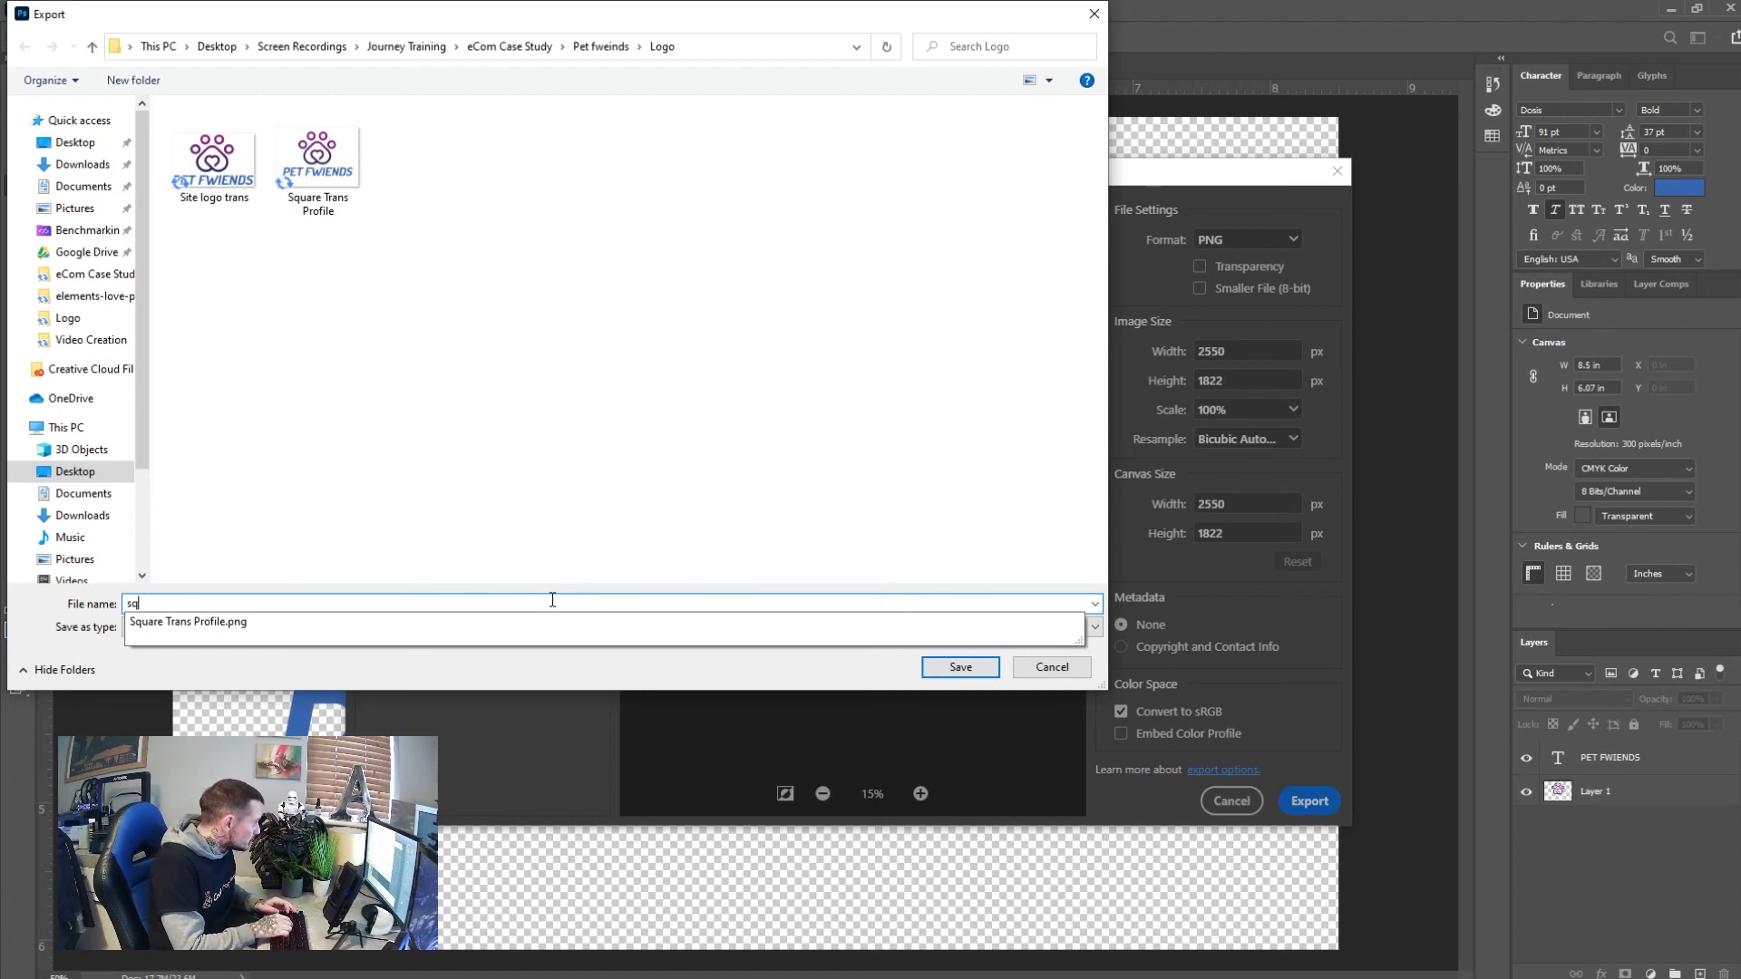
{"action": "type", "text": "uare"}
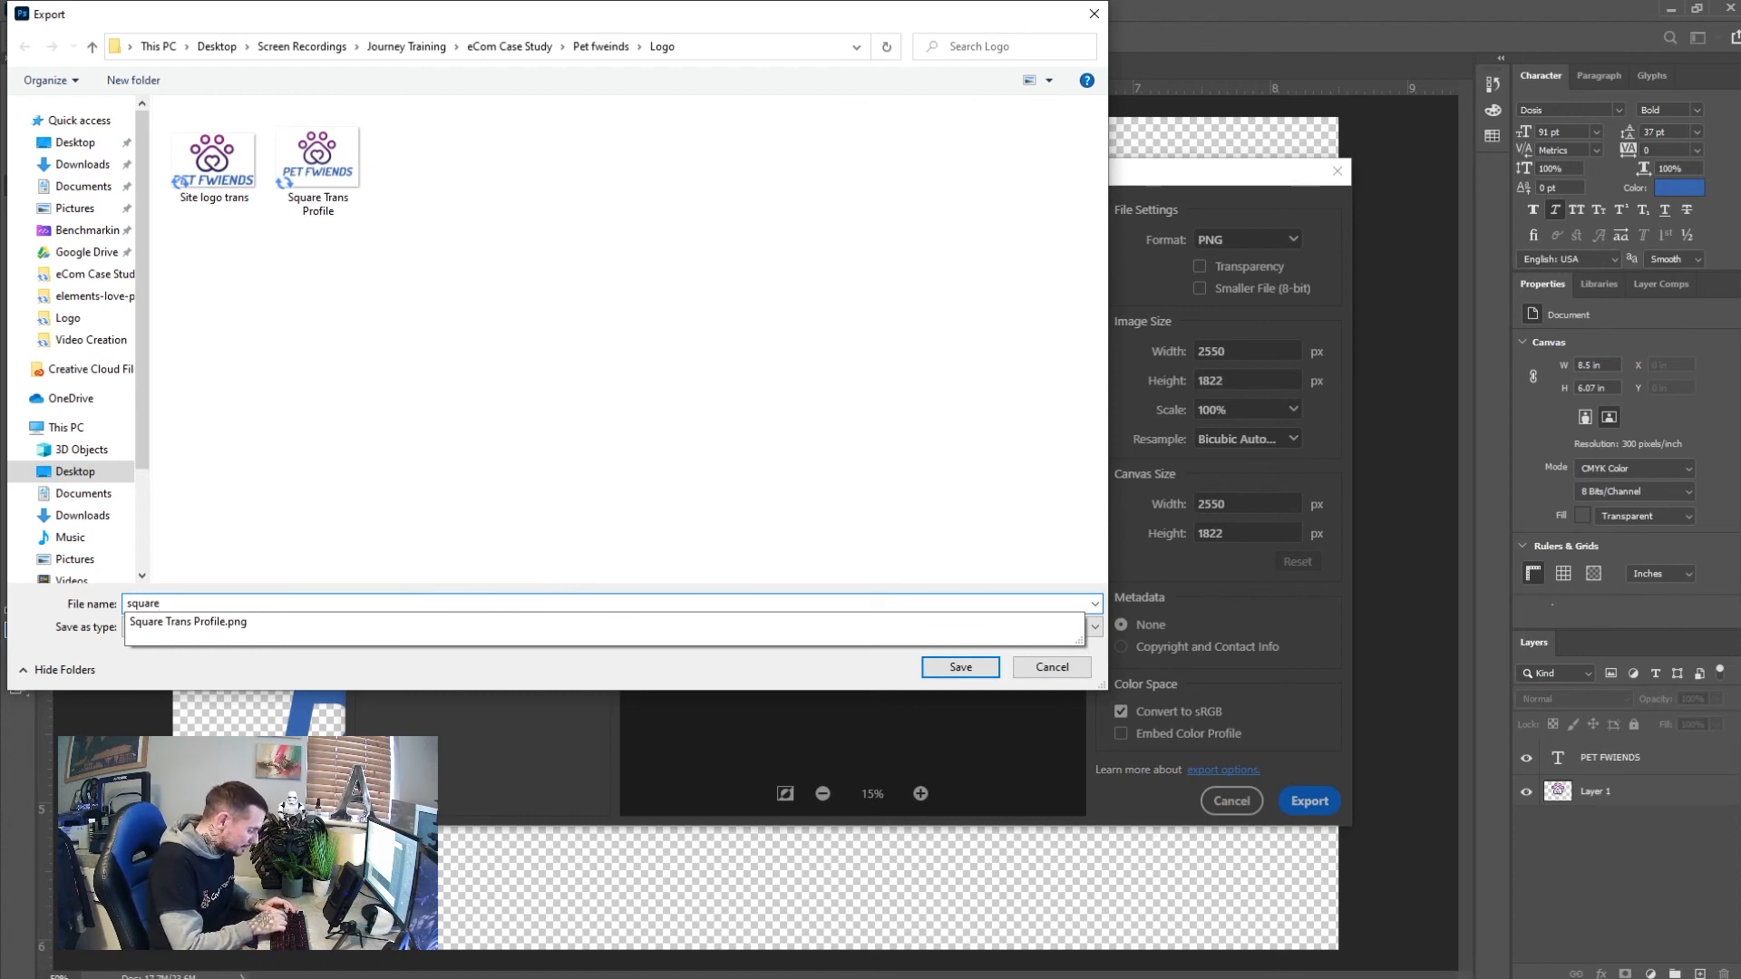
{"action": "type", "text": " white profile"}
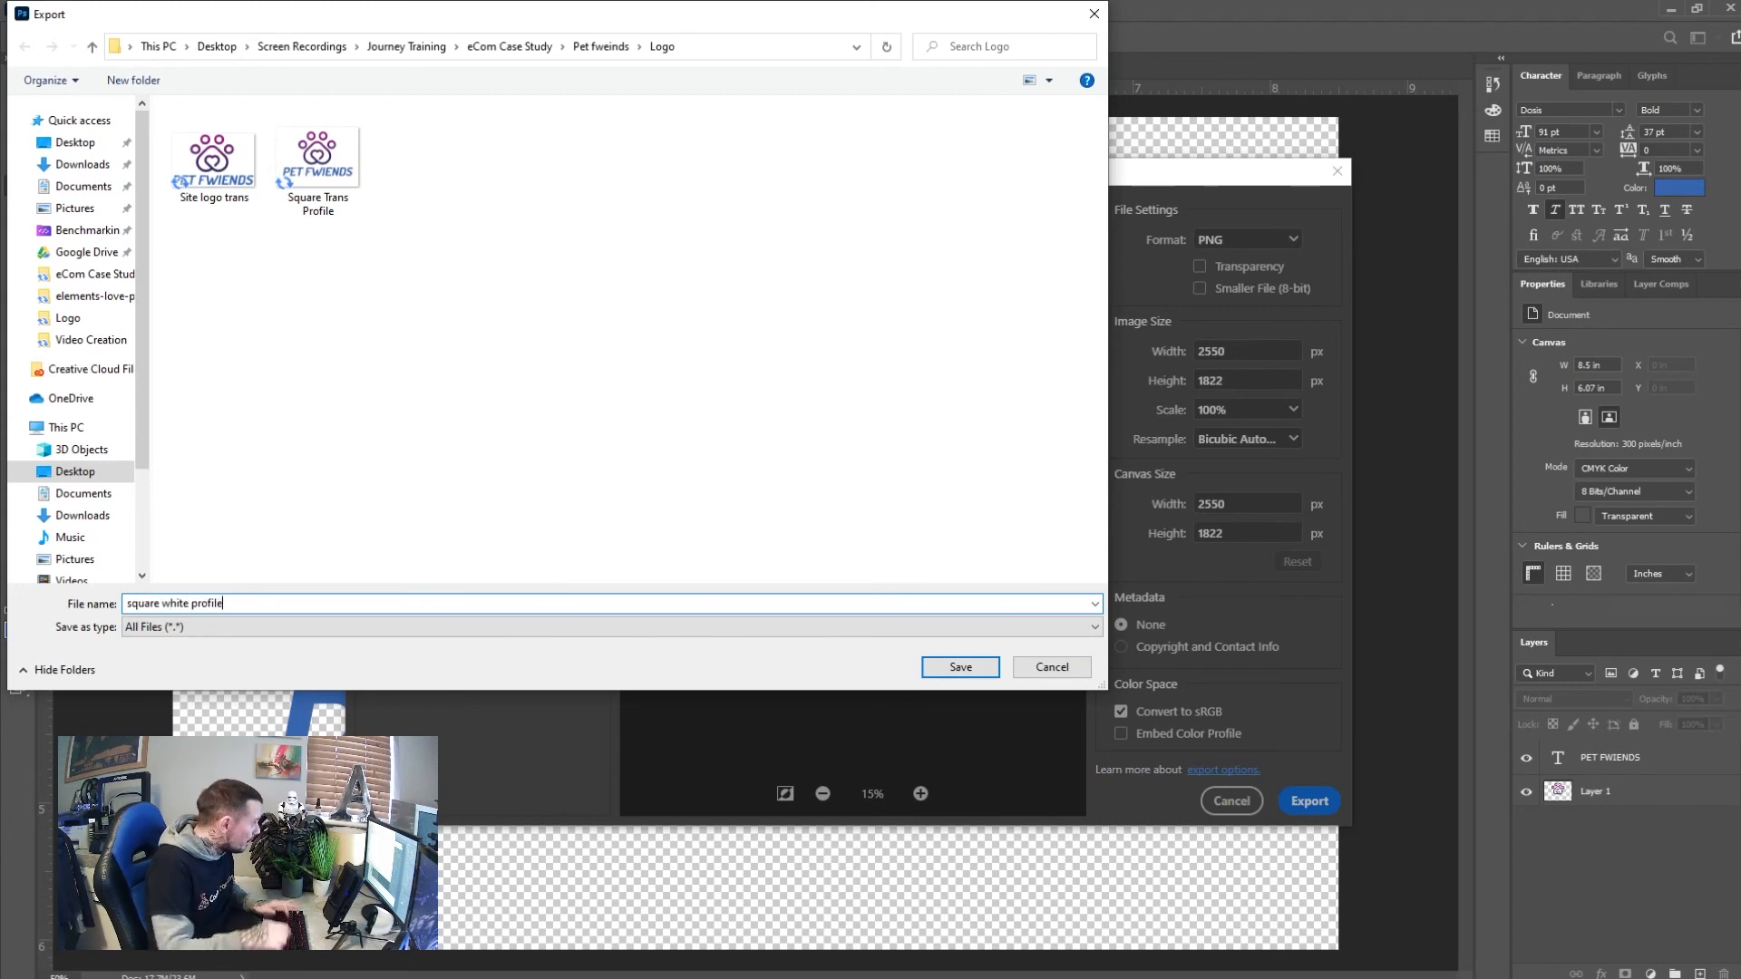
{"action": "key", "text": "Return"}
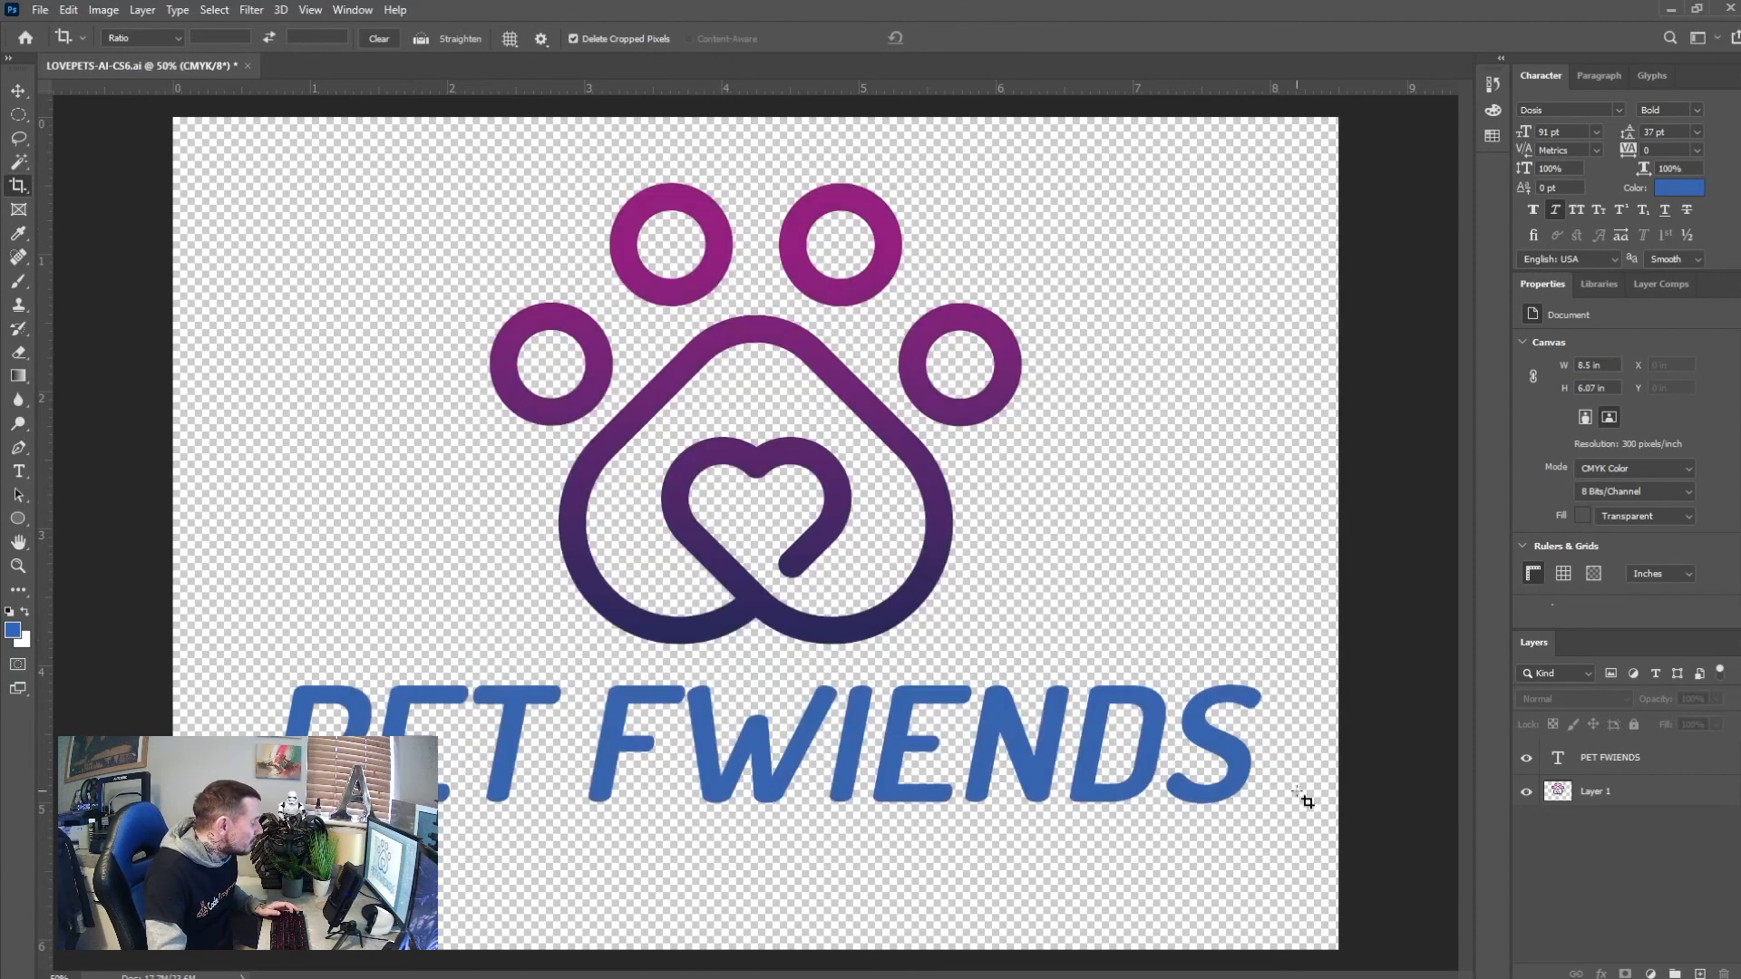
{"action": "left_click", "coordinate": [40, 10]}
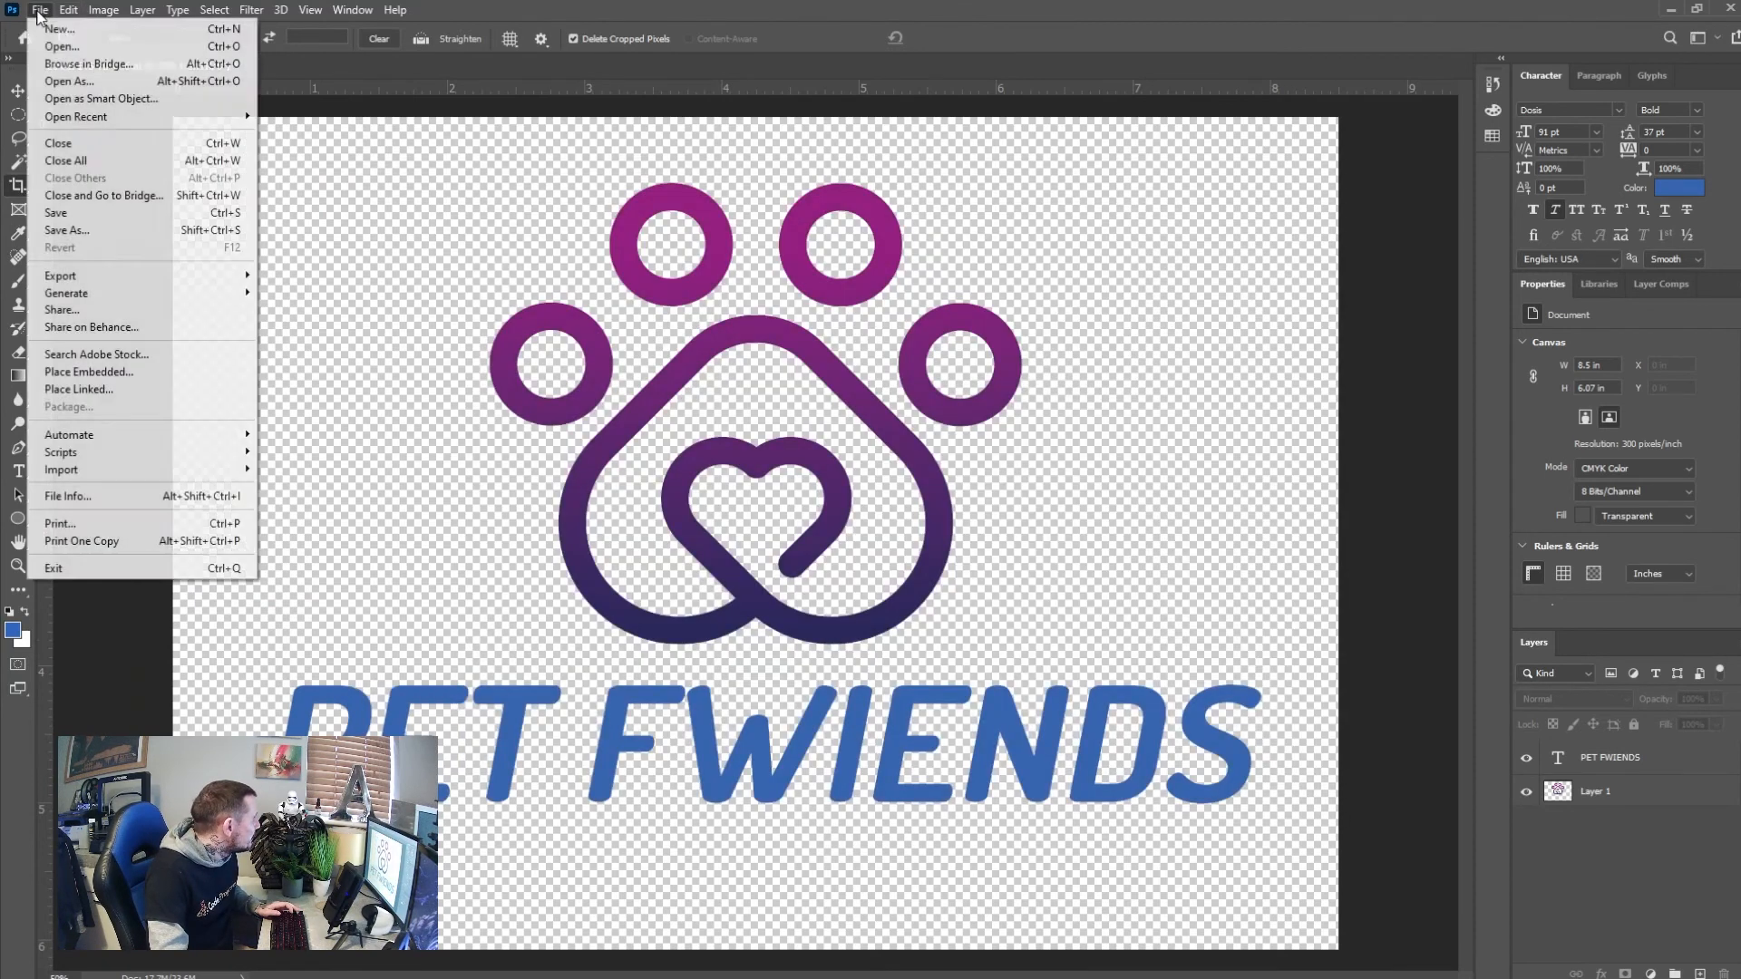
{"action": "mouse_move", "coordinate": [190, 276]}
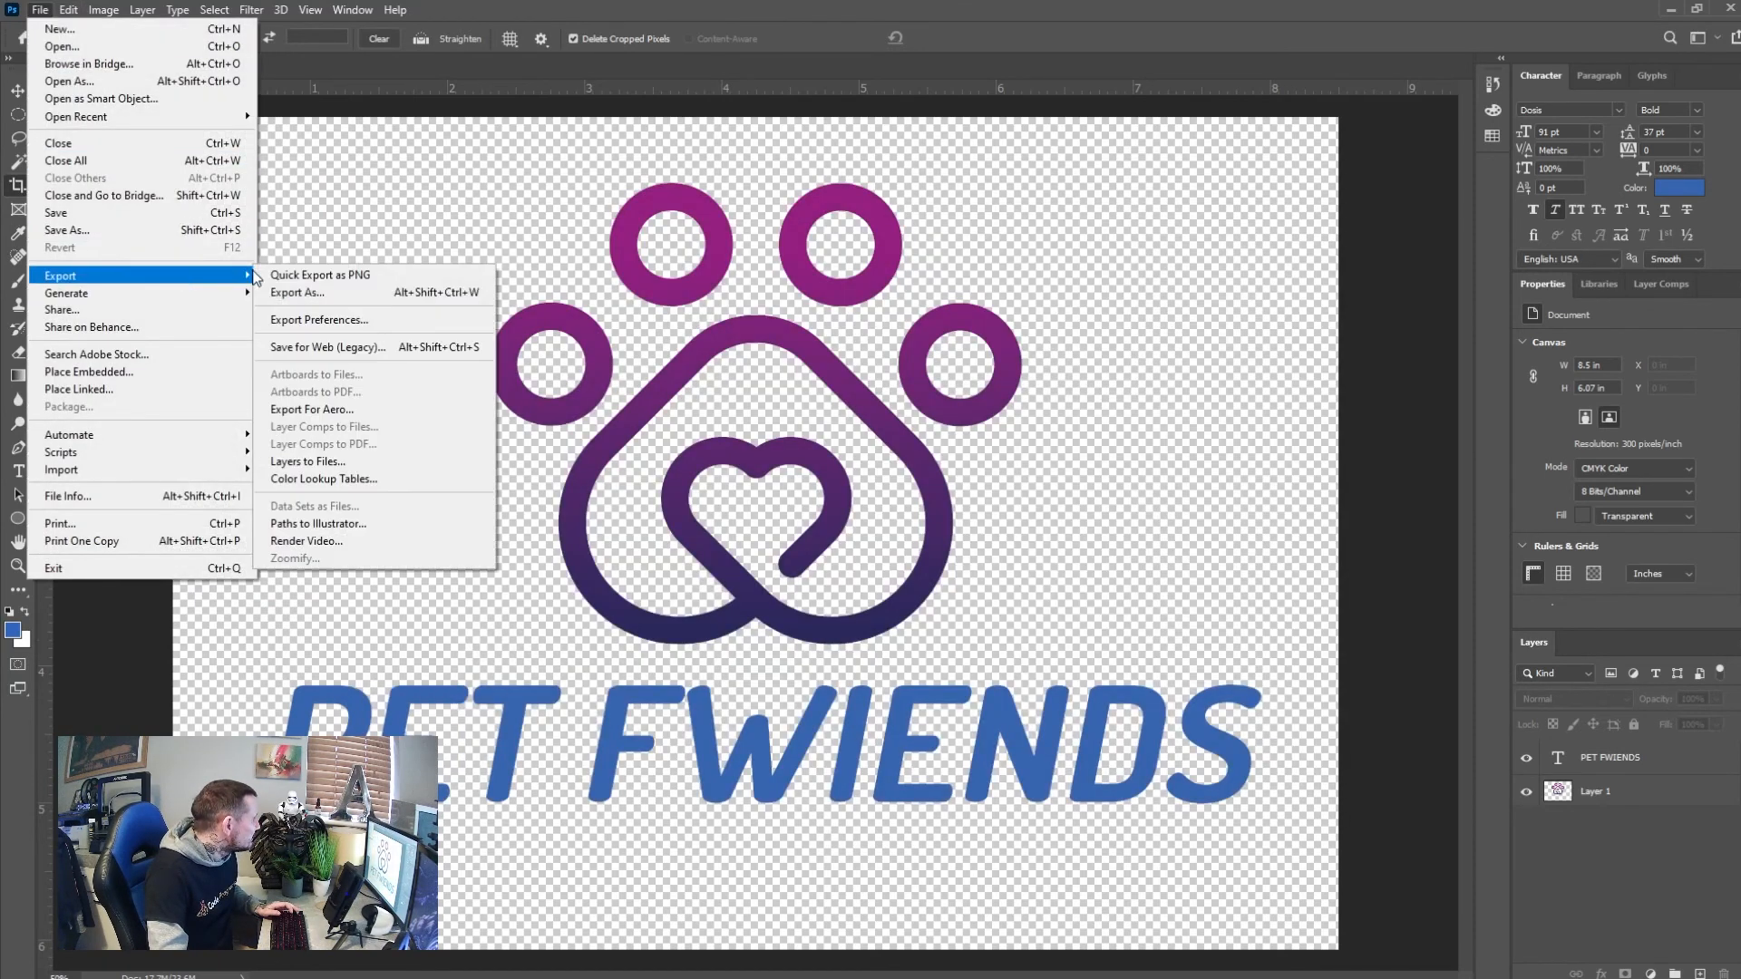
{"action": "left_click", "coordinate": [357, 292]}
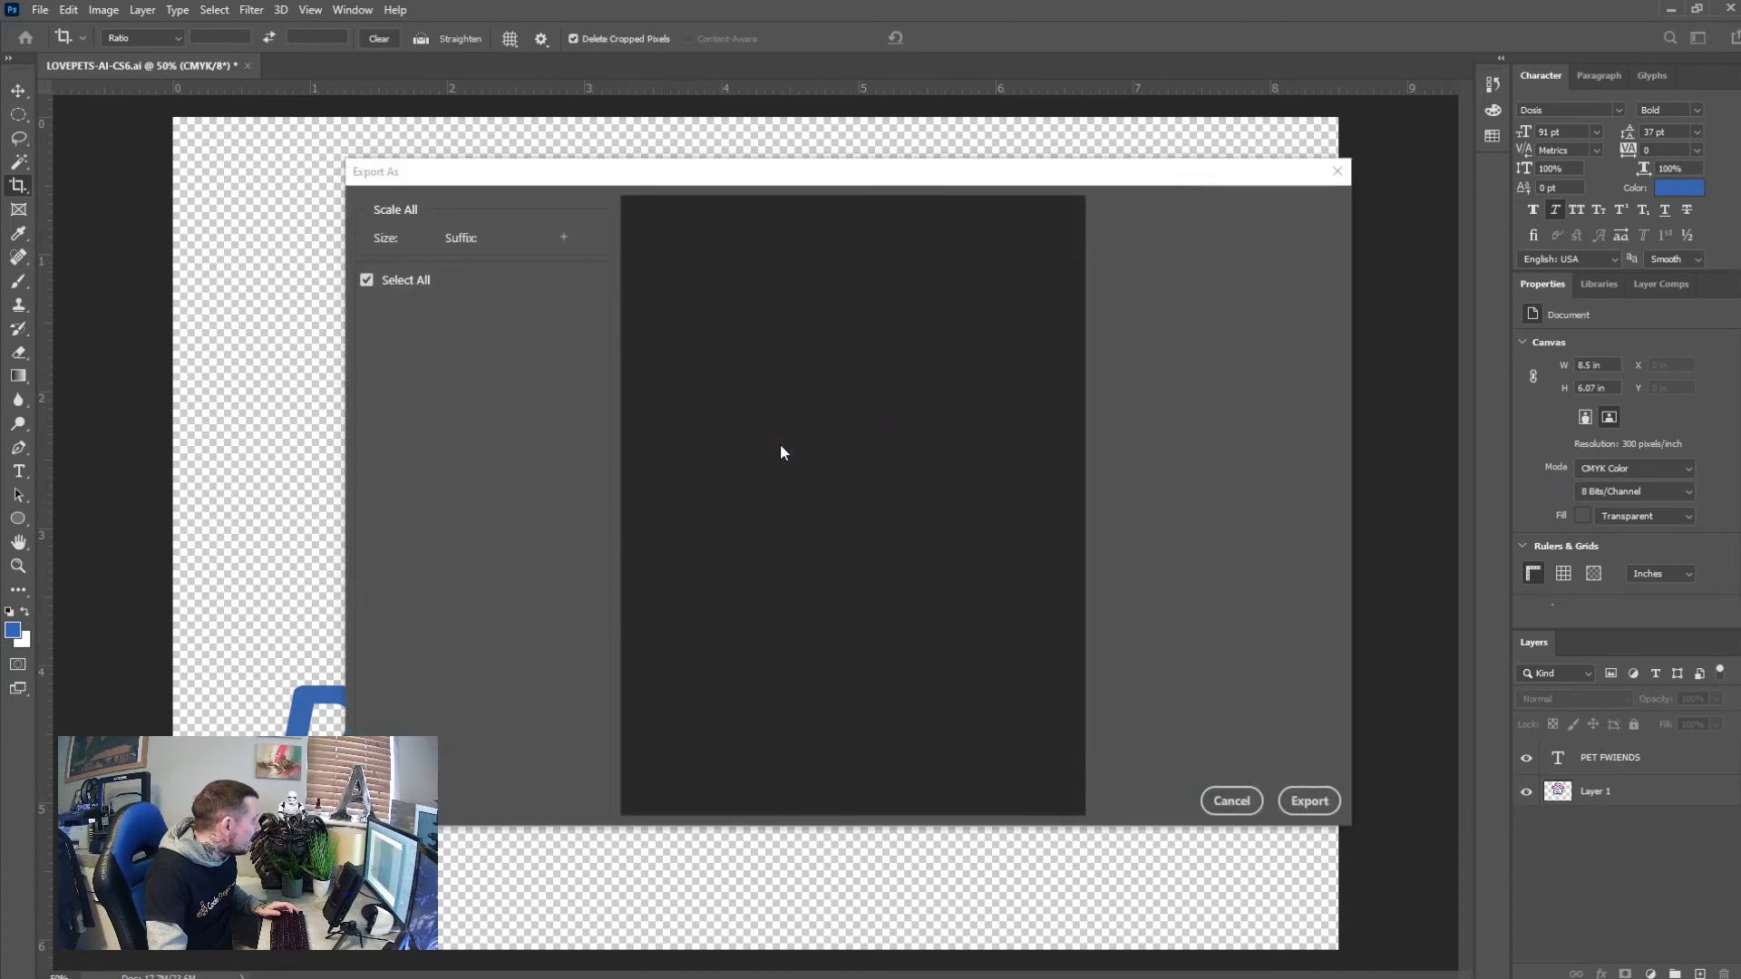
{"action": "left_click", "coordinate": [1262, 801]}
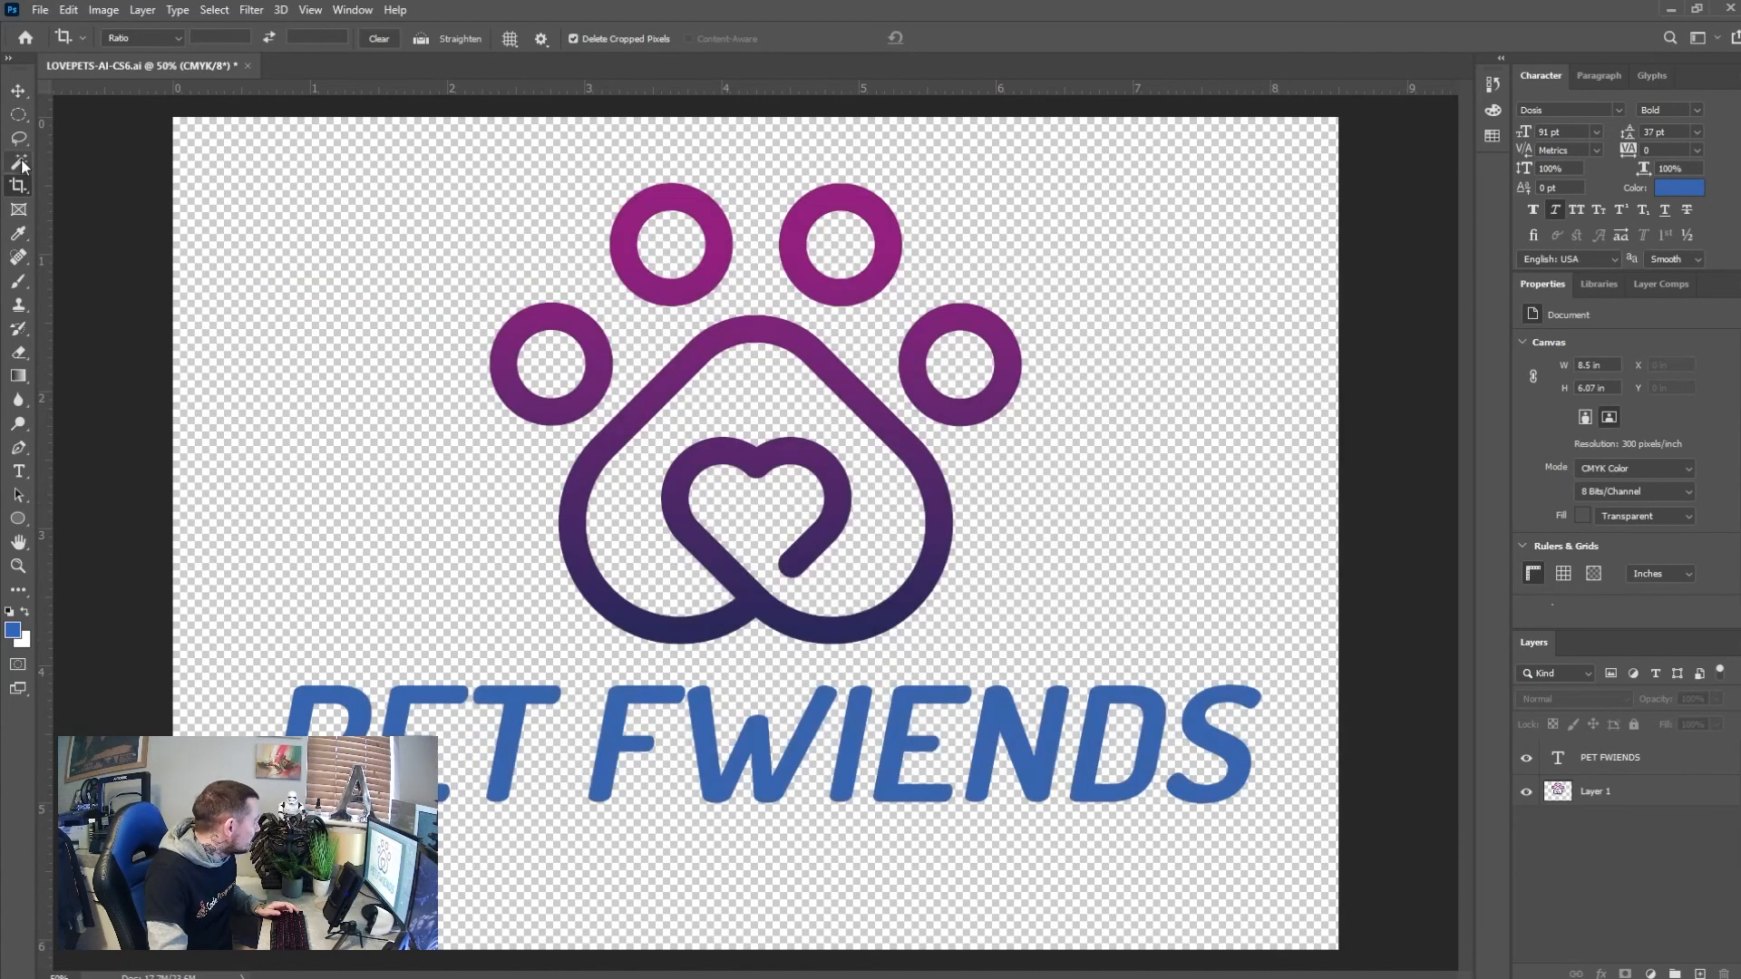
Redo the undone crop around the logo
{"action": "left_click", "coordinate": [68, 9]}
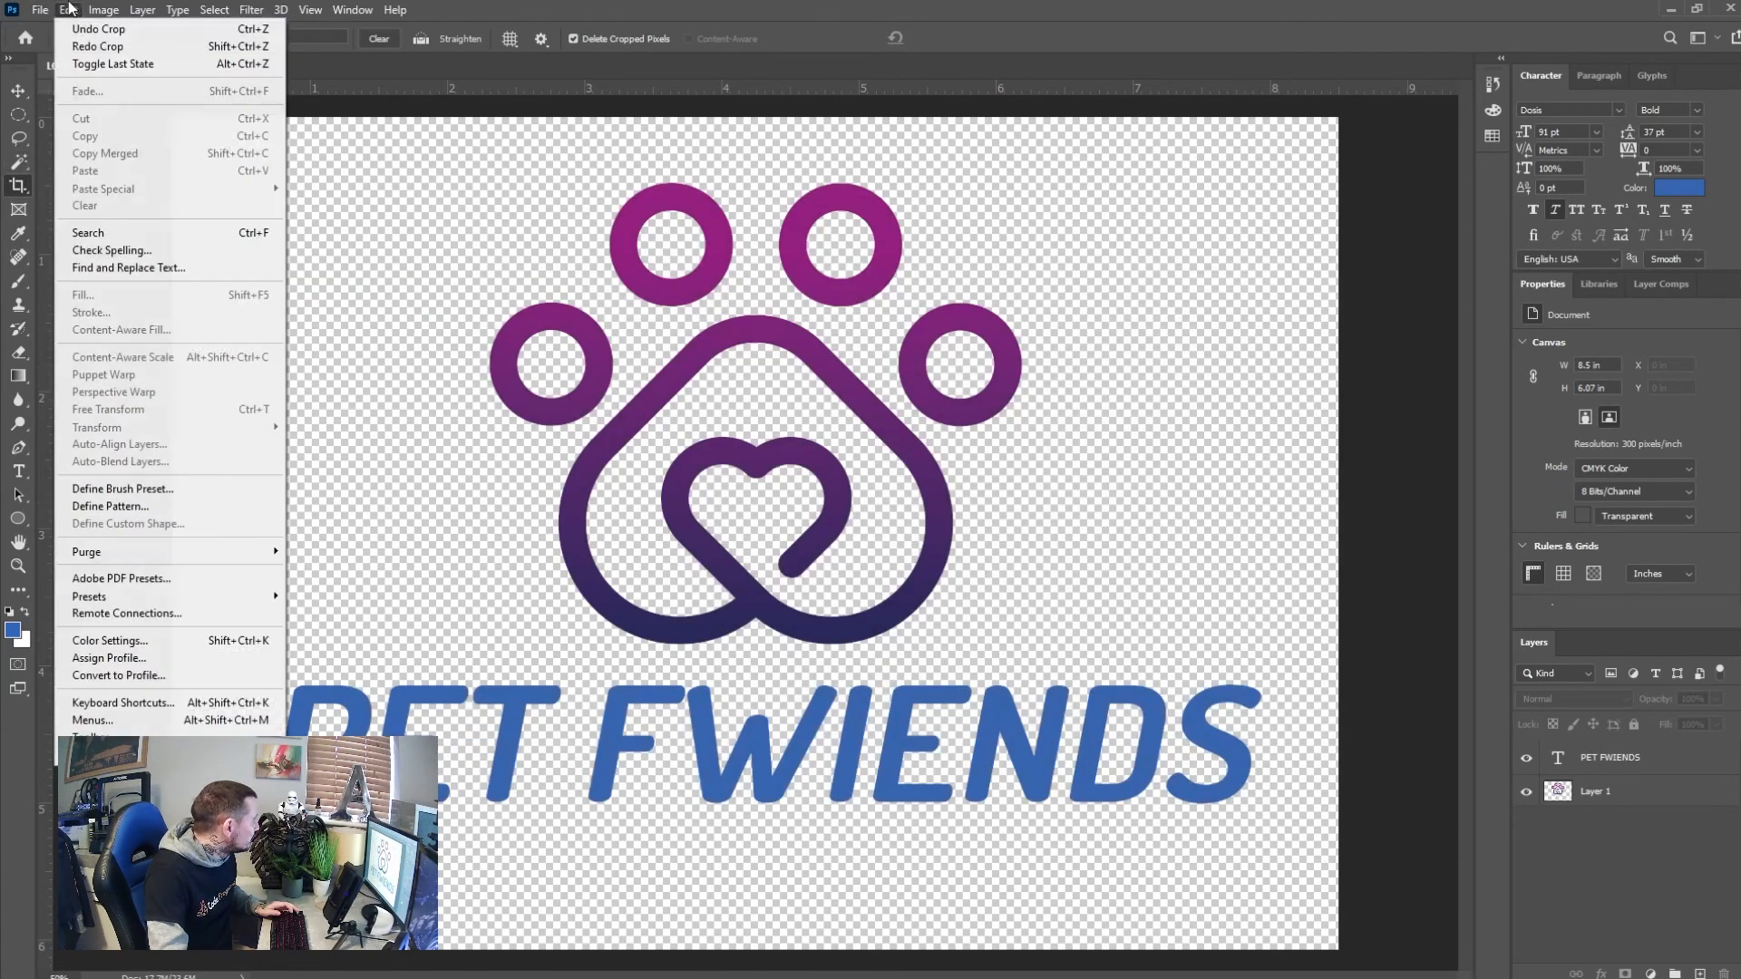
{"action": "left_click", "coordinate": [94, 47]}
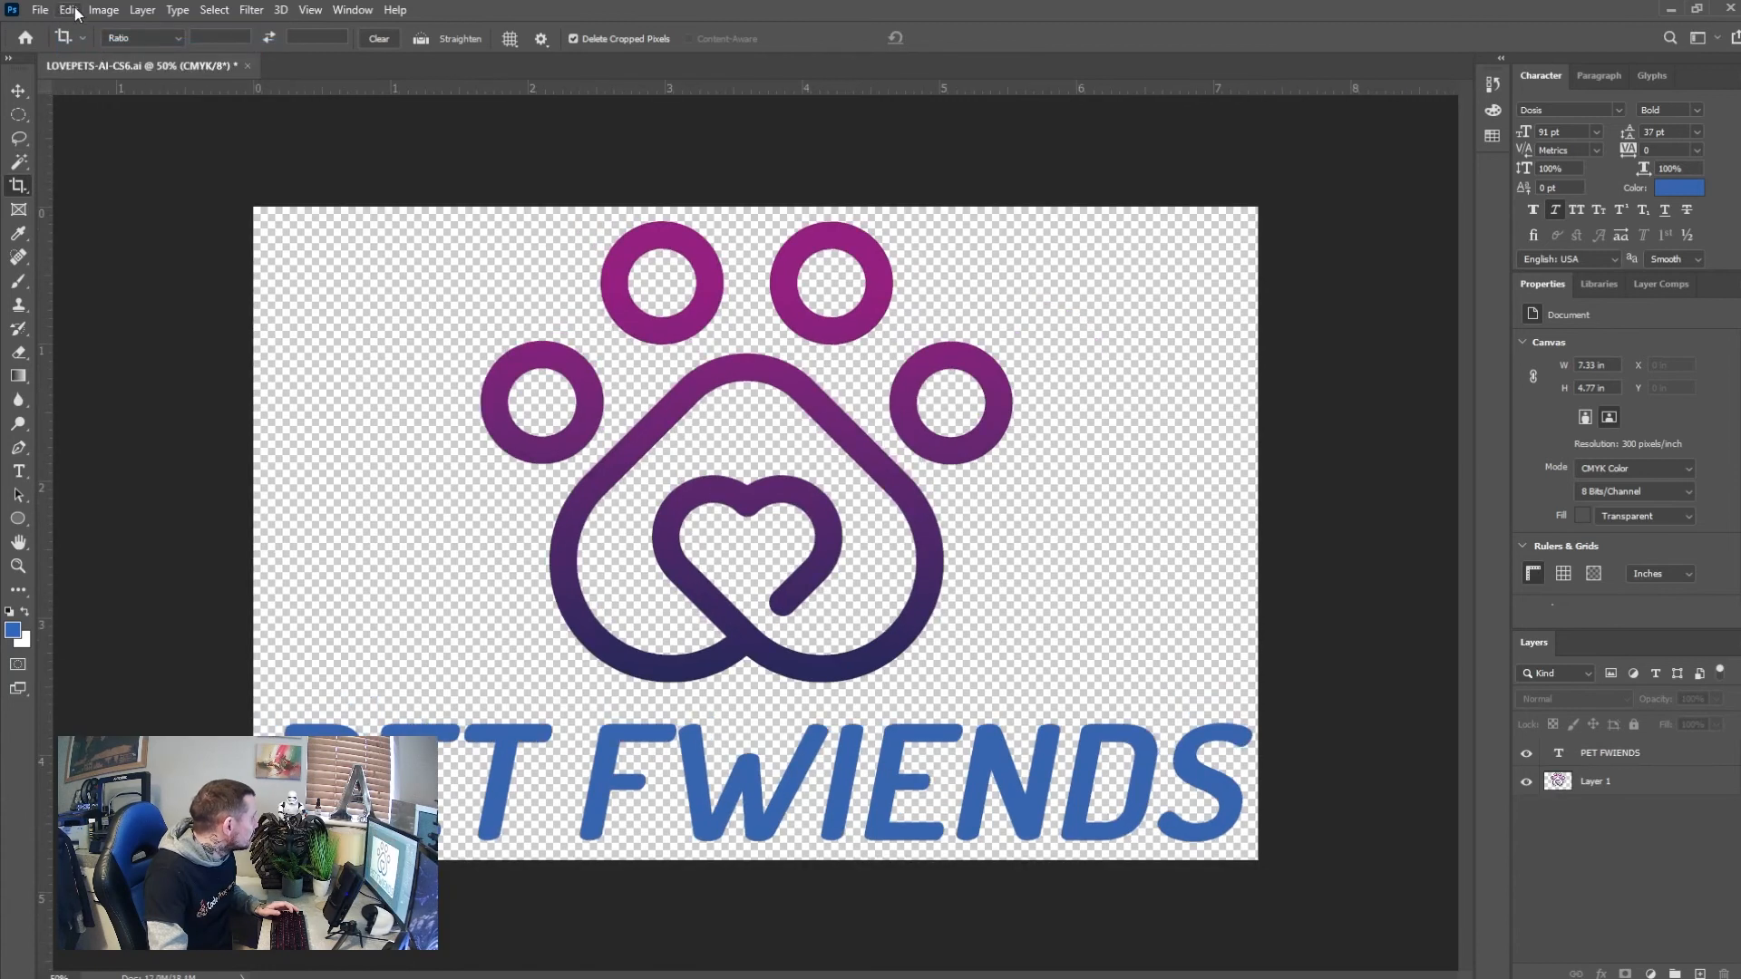
{"action": "left_click", "coordinate": [71, 10]}
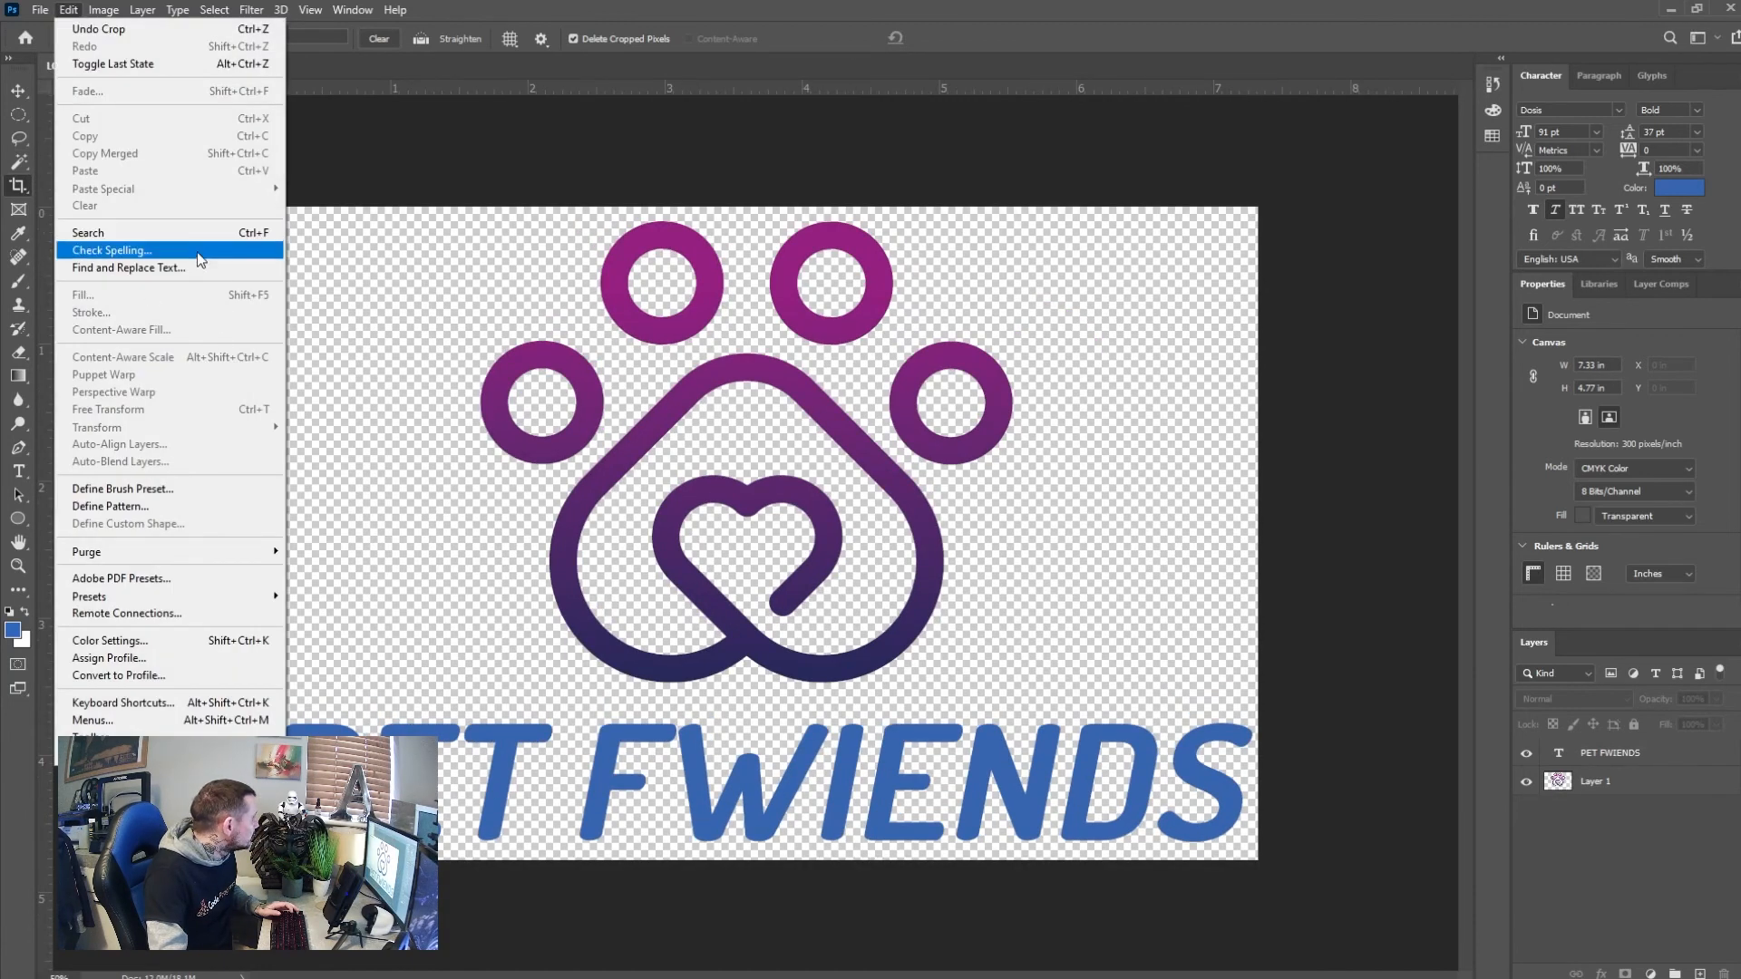
Export the cropped logo as a PNG without transparency, named Site logo white, in the Logo folder
{"action": "left_click", "coordinate": [40, 10]}
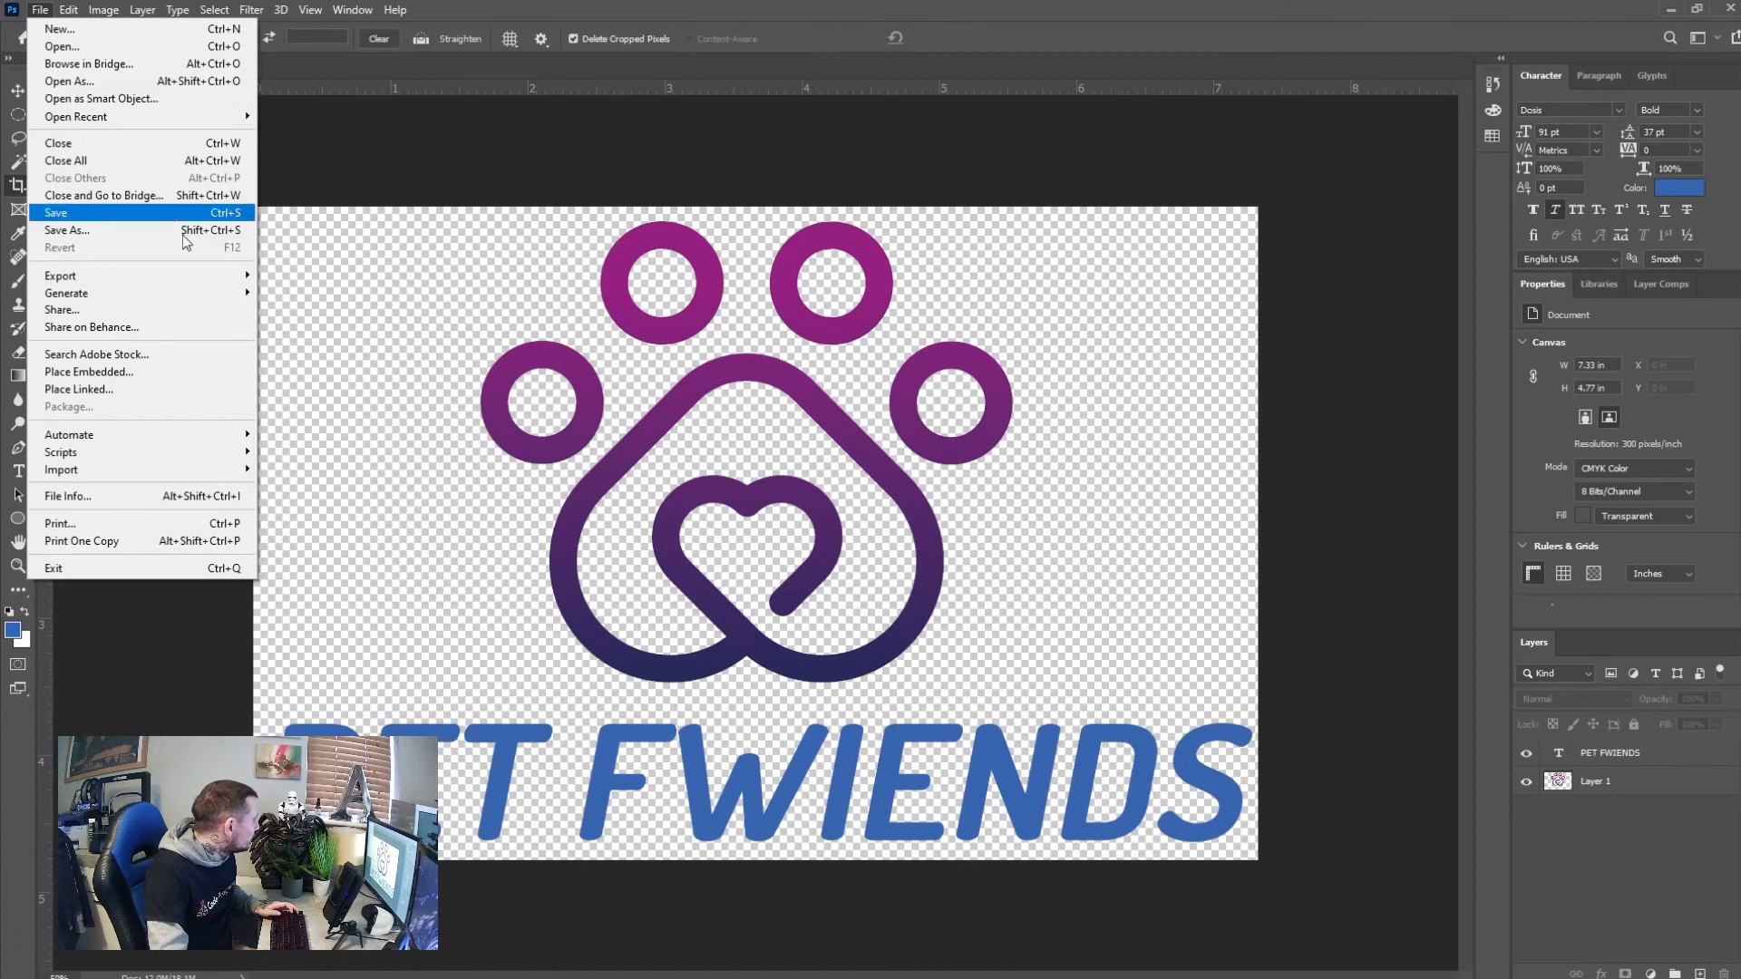
{"action": "mouse_move", "coordinate": [221, 272]}
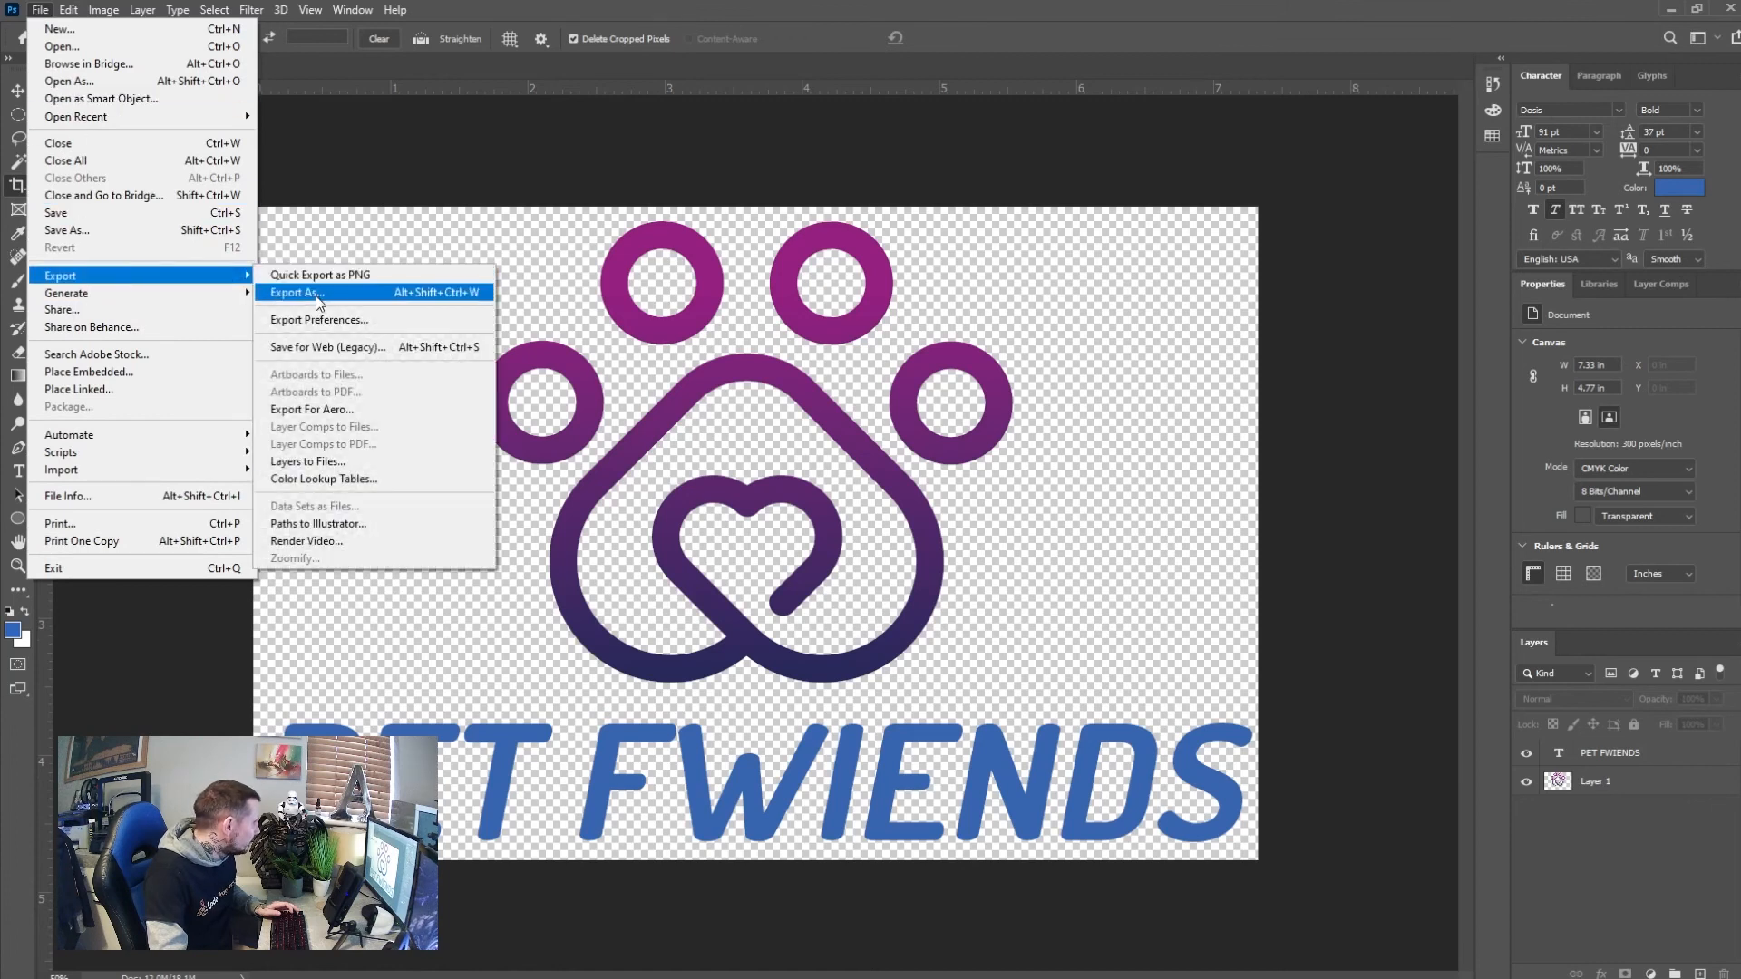
{"action": "left_click", "coordinate": [319, 291]}
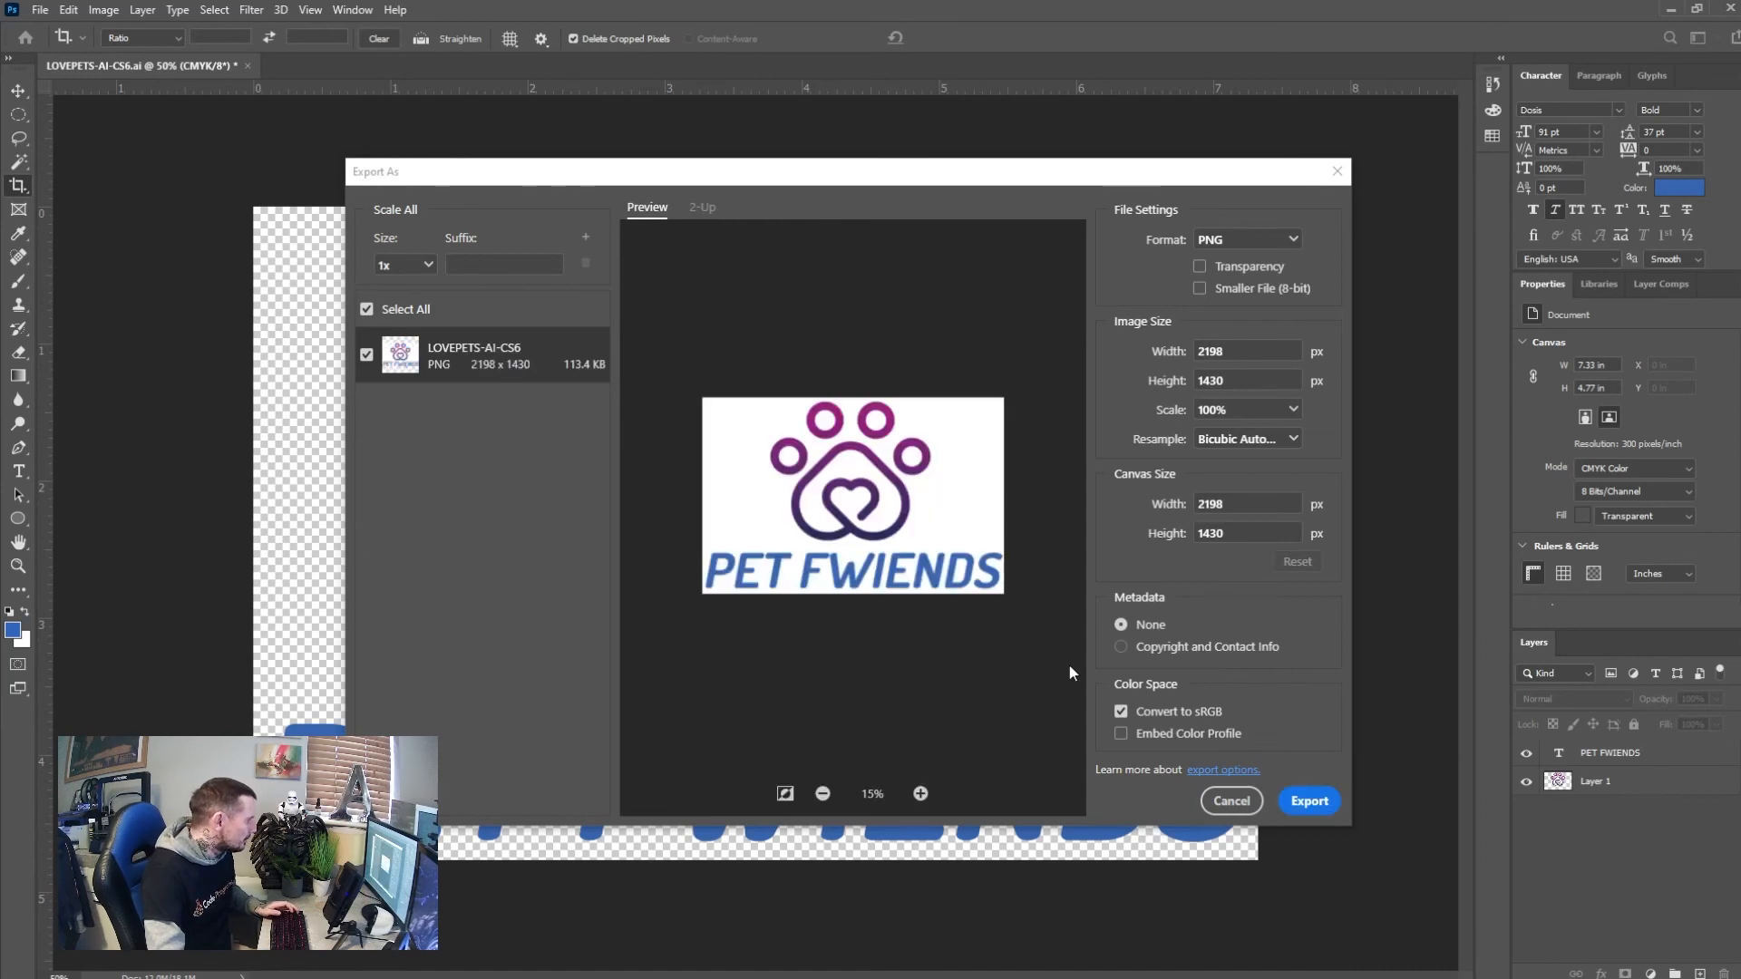
{"action": "left_click", "coordinate": [1309, 798]}
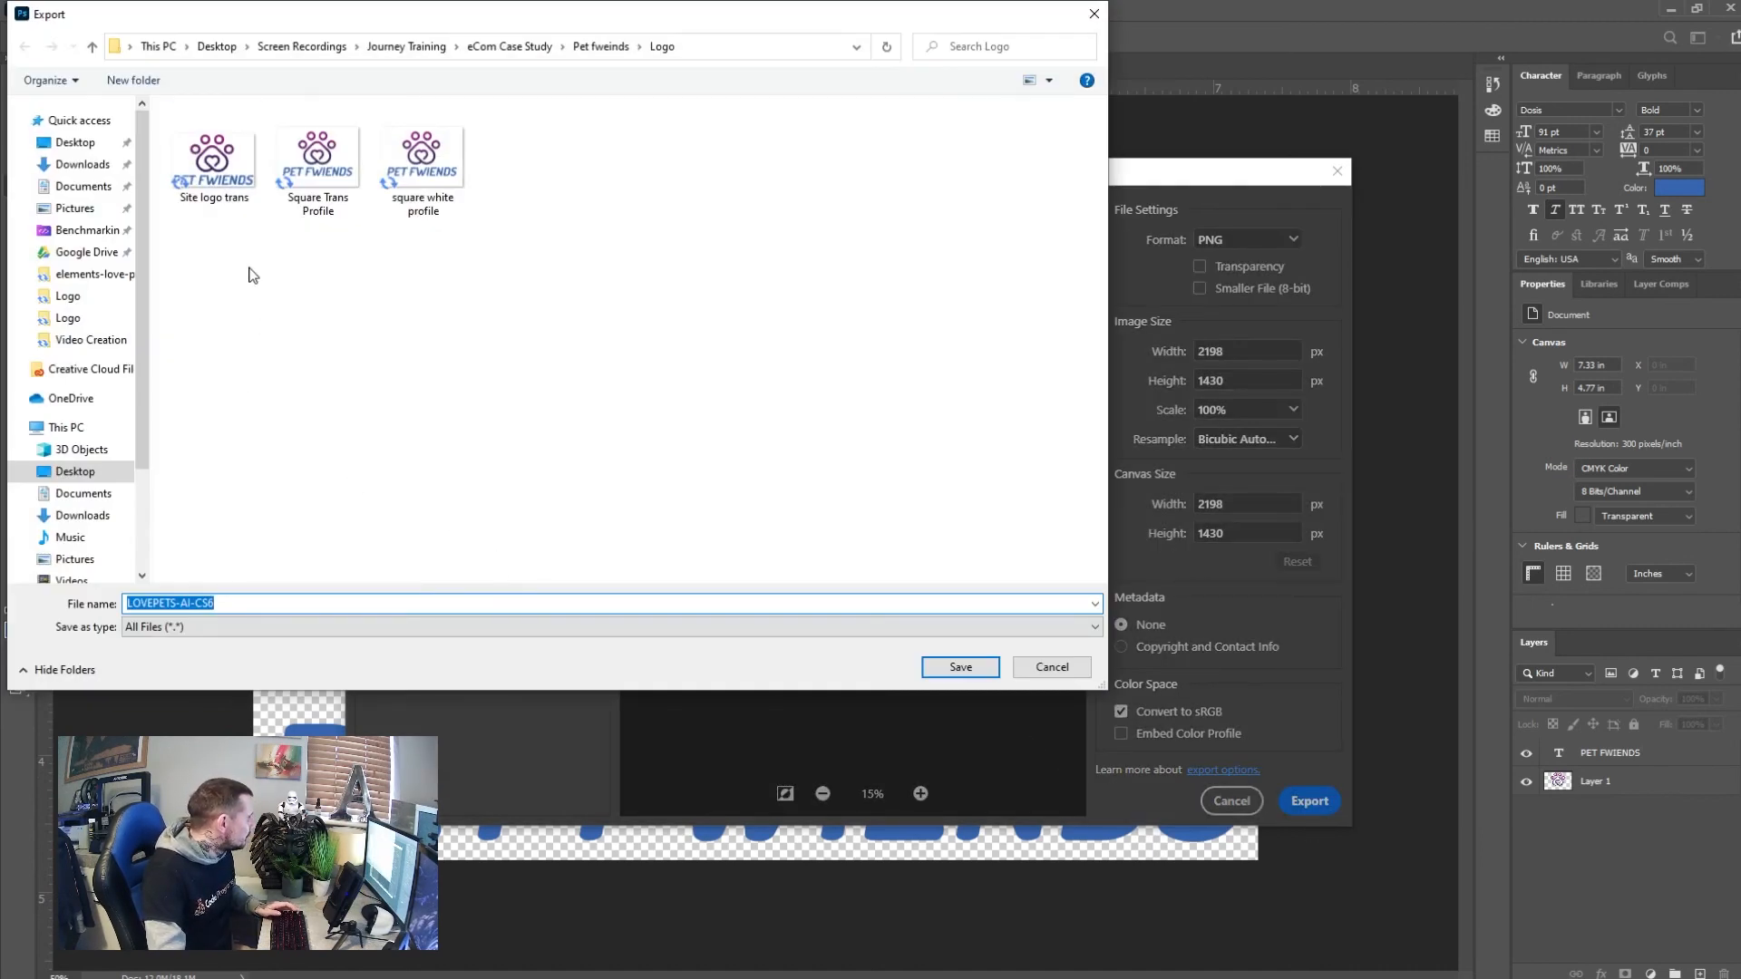
{"action": "left_click", "coordinate": [216, 180]}
{"action": "double_click", "coordinate": [231, 605]}
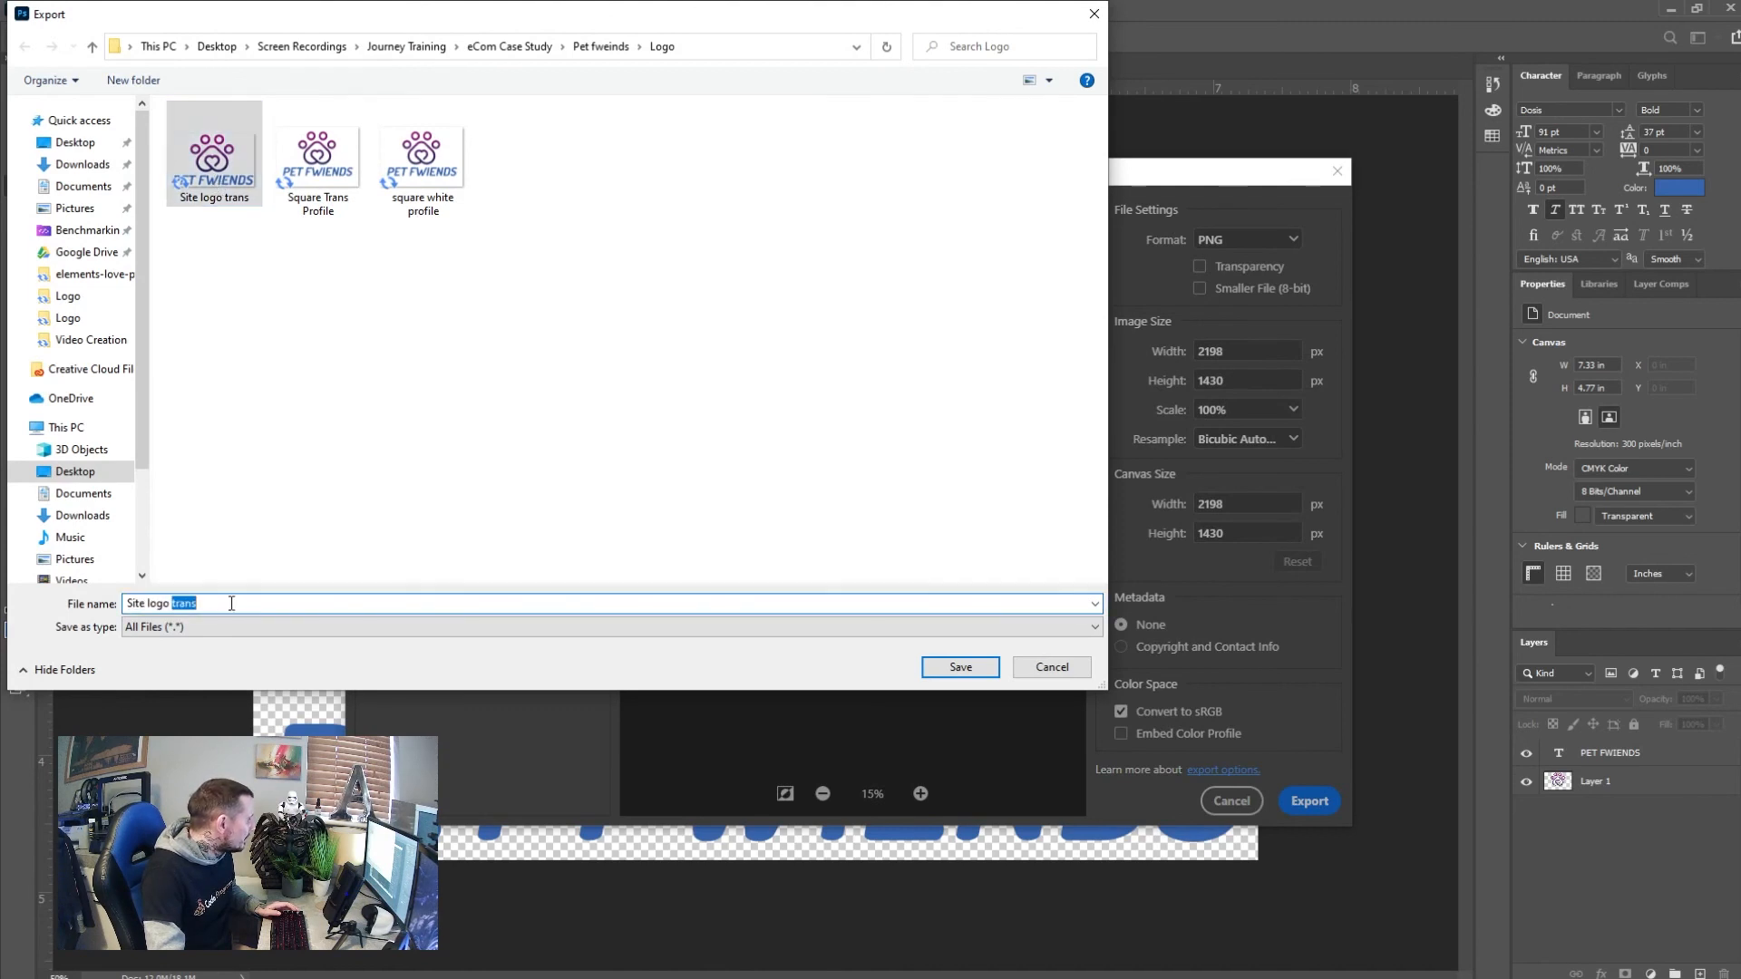
{"action": "type", "text": "white"}
{"action": "key", "text": "Return"}
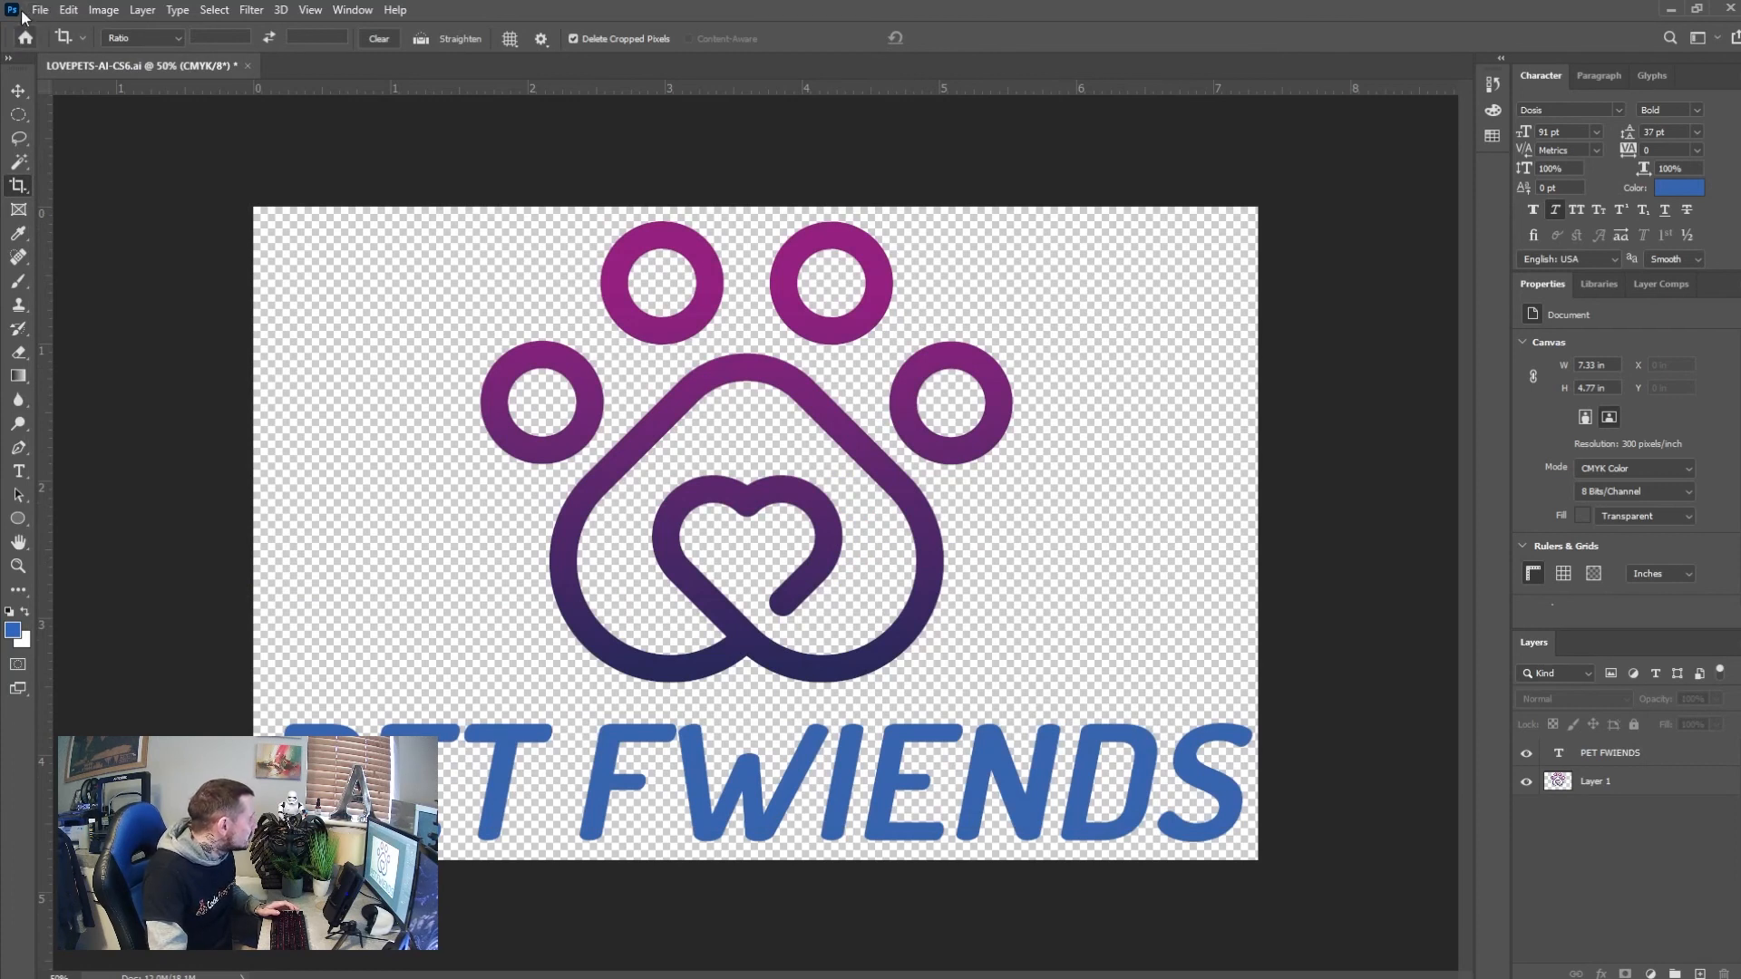
Create a new 1280 x 720 px, 300 ppi document from the recent YouTubeThumbnail preset
{"action": "left_click", "coordinate": [42, 10]}
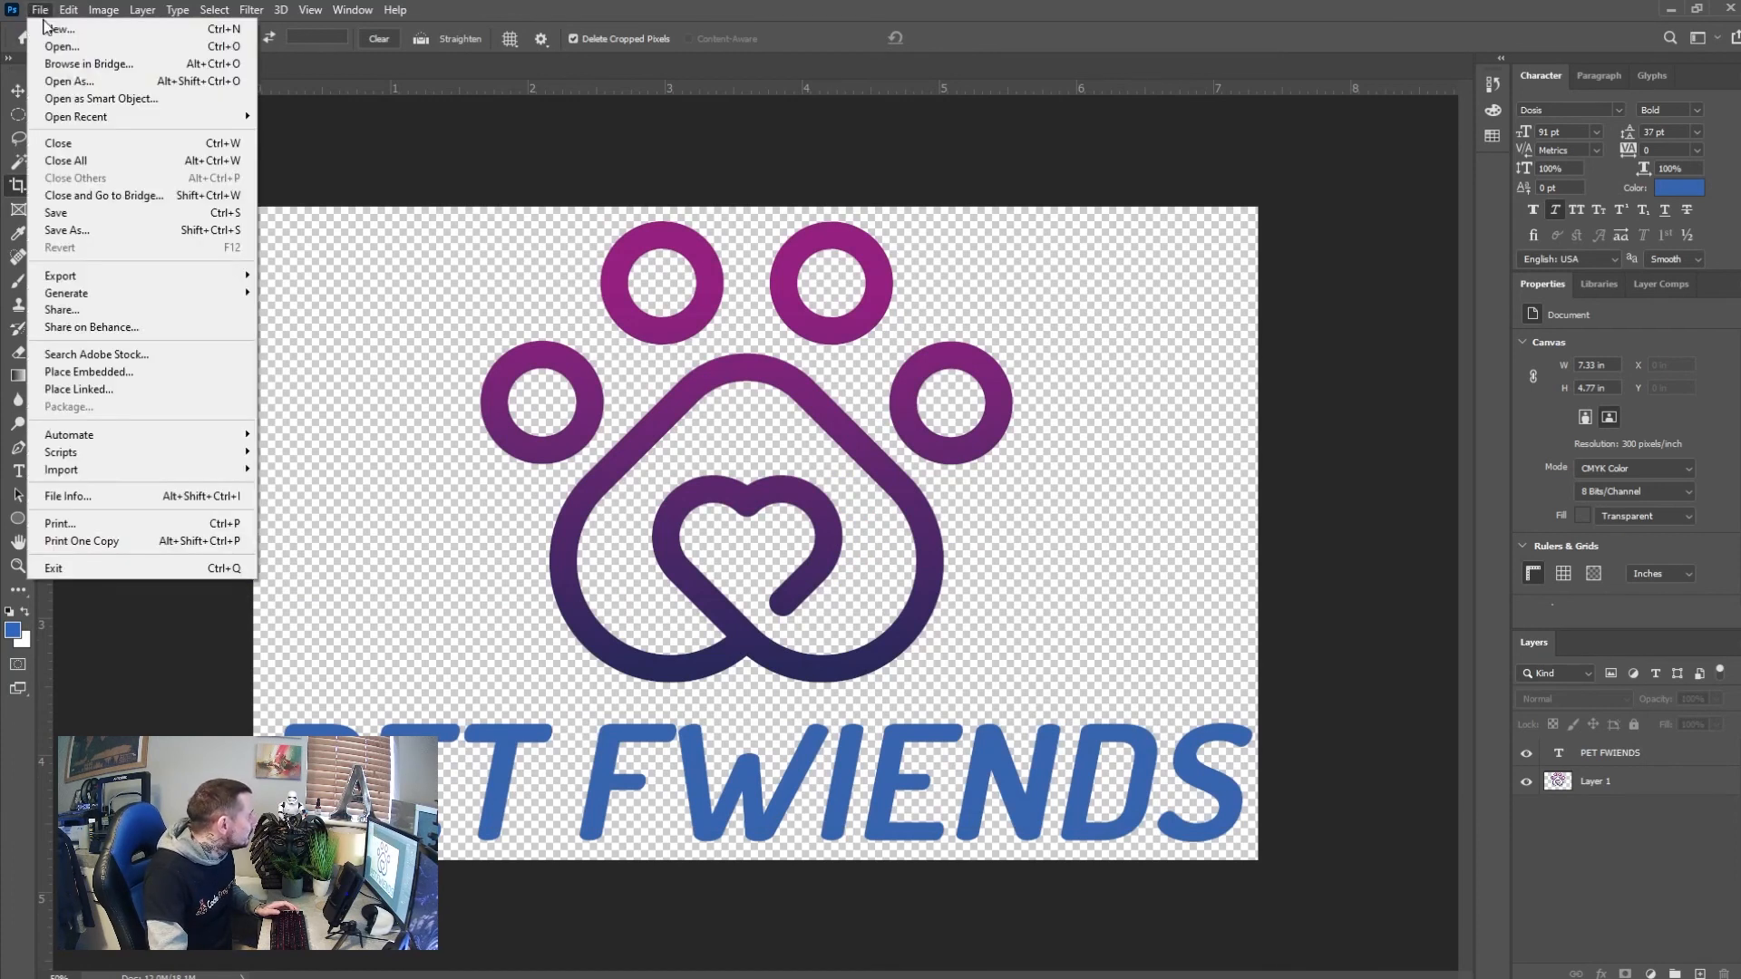
{"action": "left_click", "coordinate": [50, 30]}
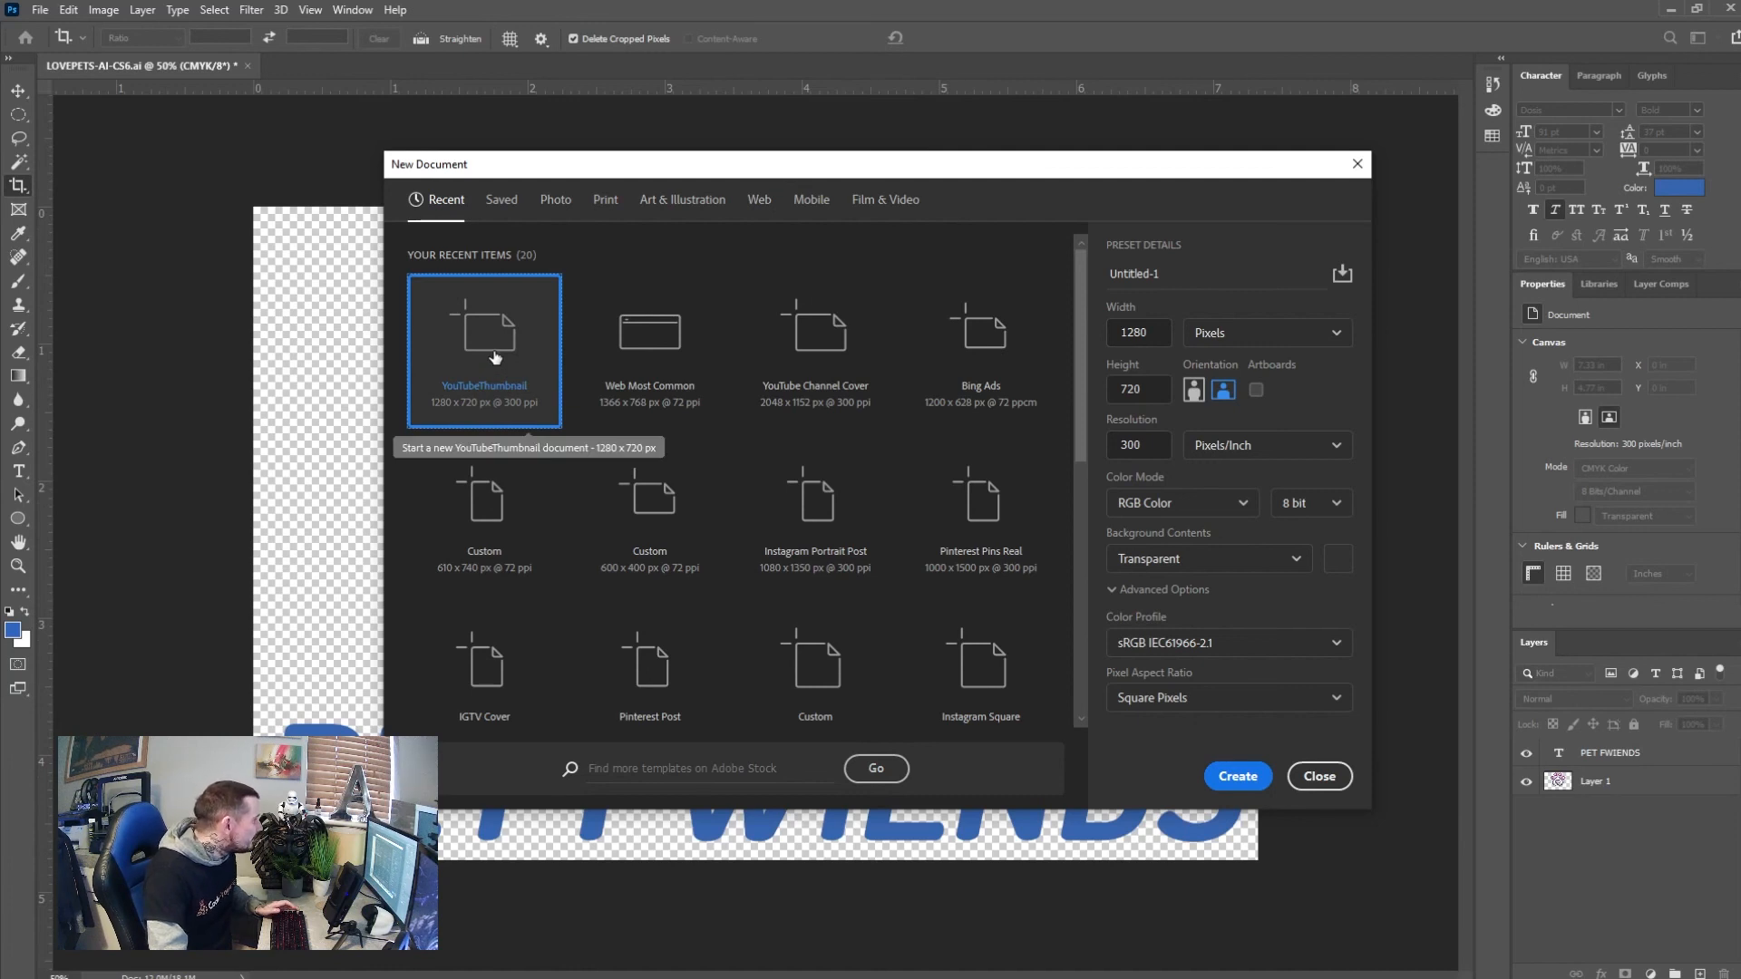
{"action": "double_click", "coordinate": [496, 355]}
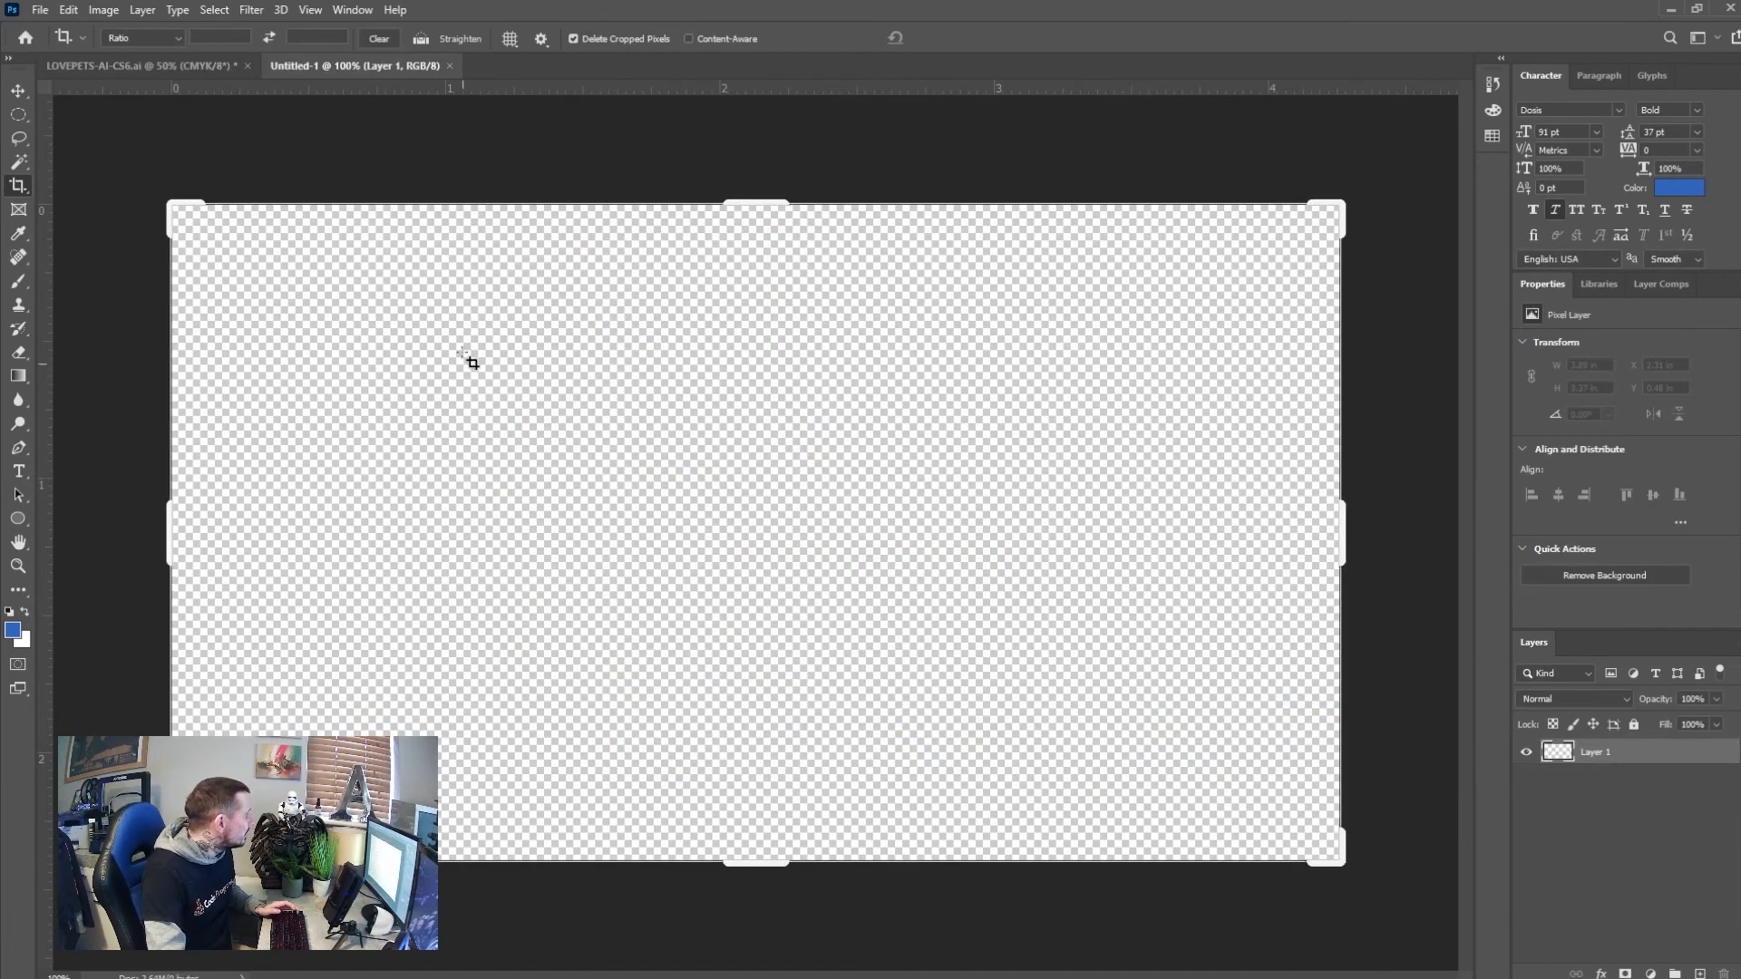
Copy the paw graphic from the LOVEPETS-AI-CS6 document into the new blank document
{"action": "left_click", "coordinate": [172, 69]}
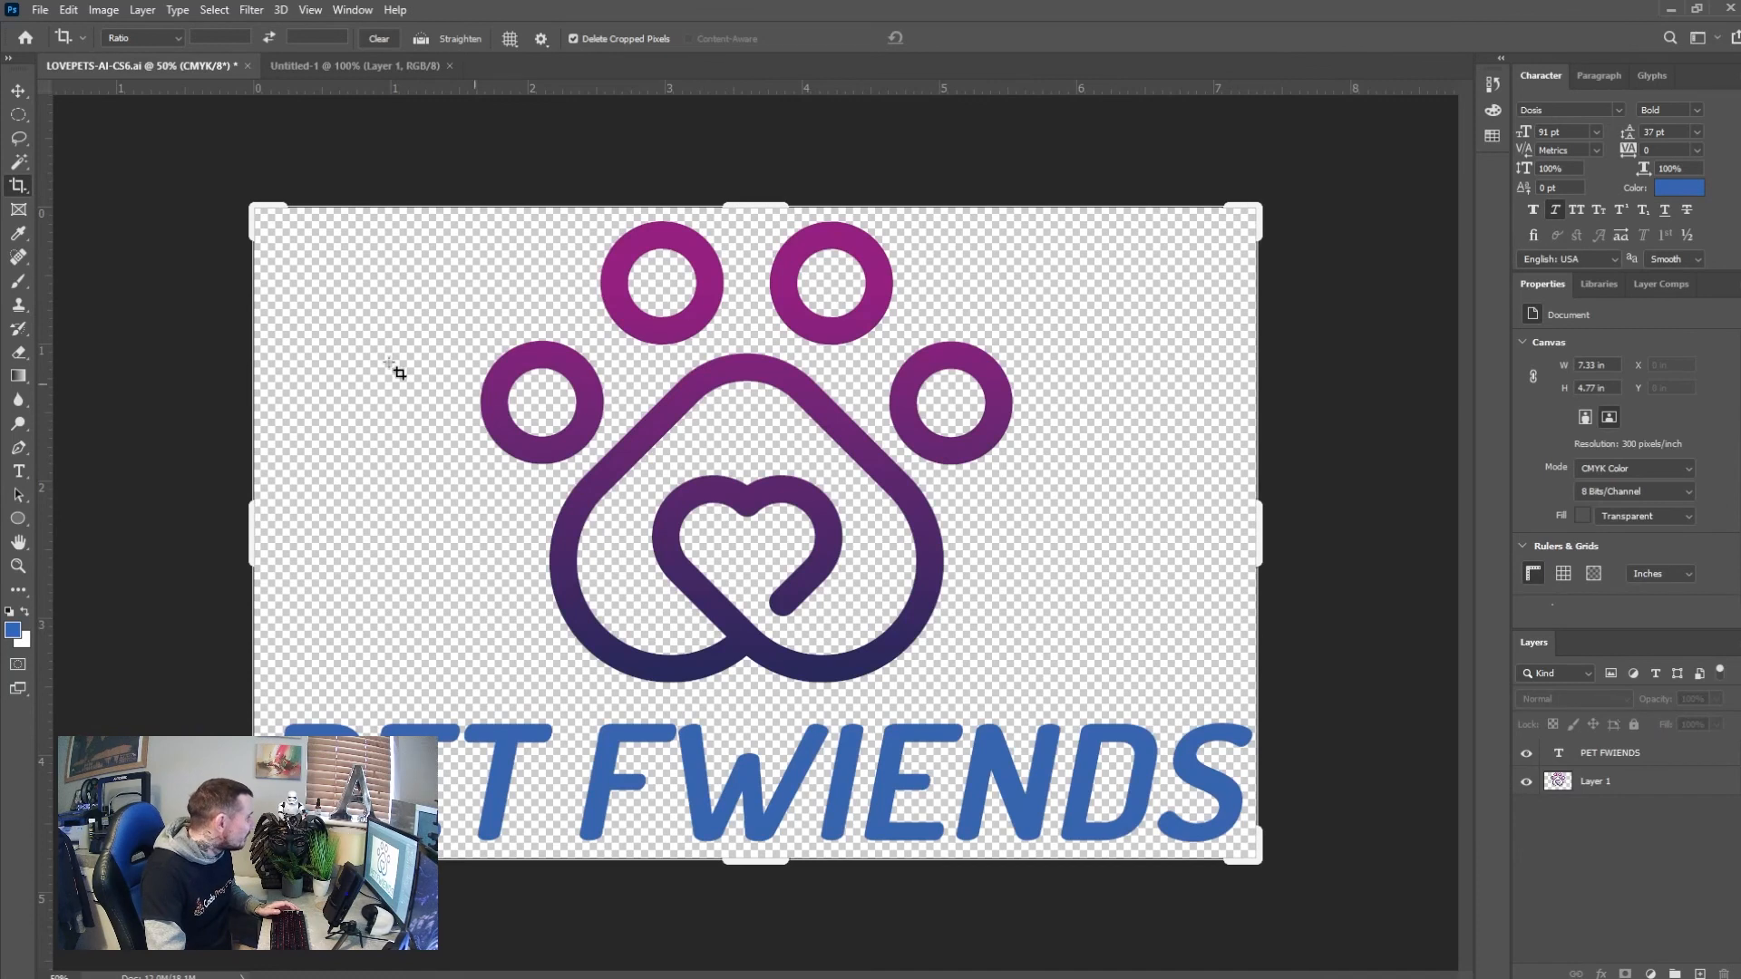
{"action": "left_click", "coordinate": [17, 92]}
{"action": "left_click", "coordinate": [676, 411]}
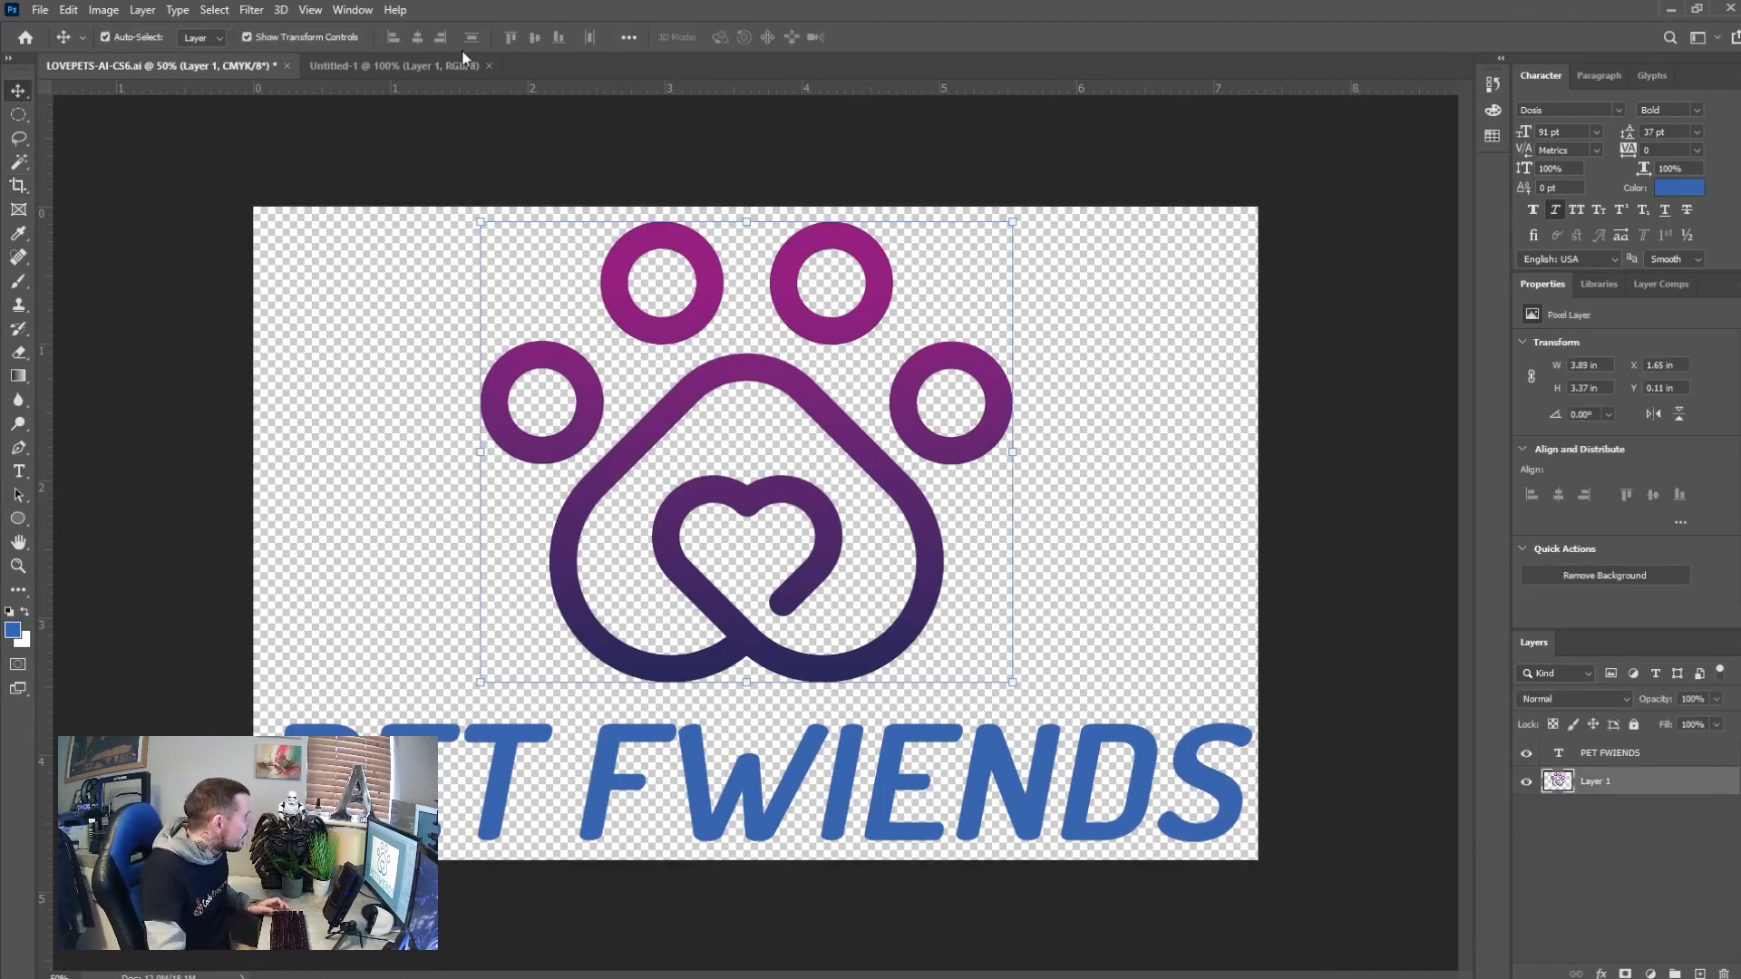
{"action": "left_click_drag", "start_coordinate": [461, 50], "coordinate": [349, 98]}
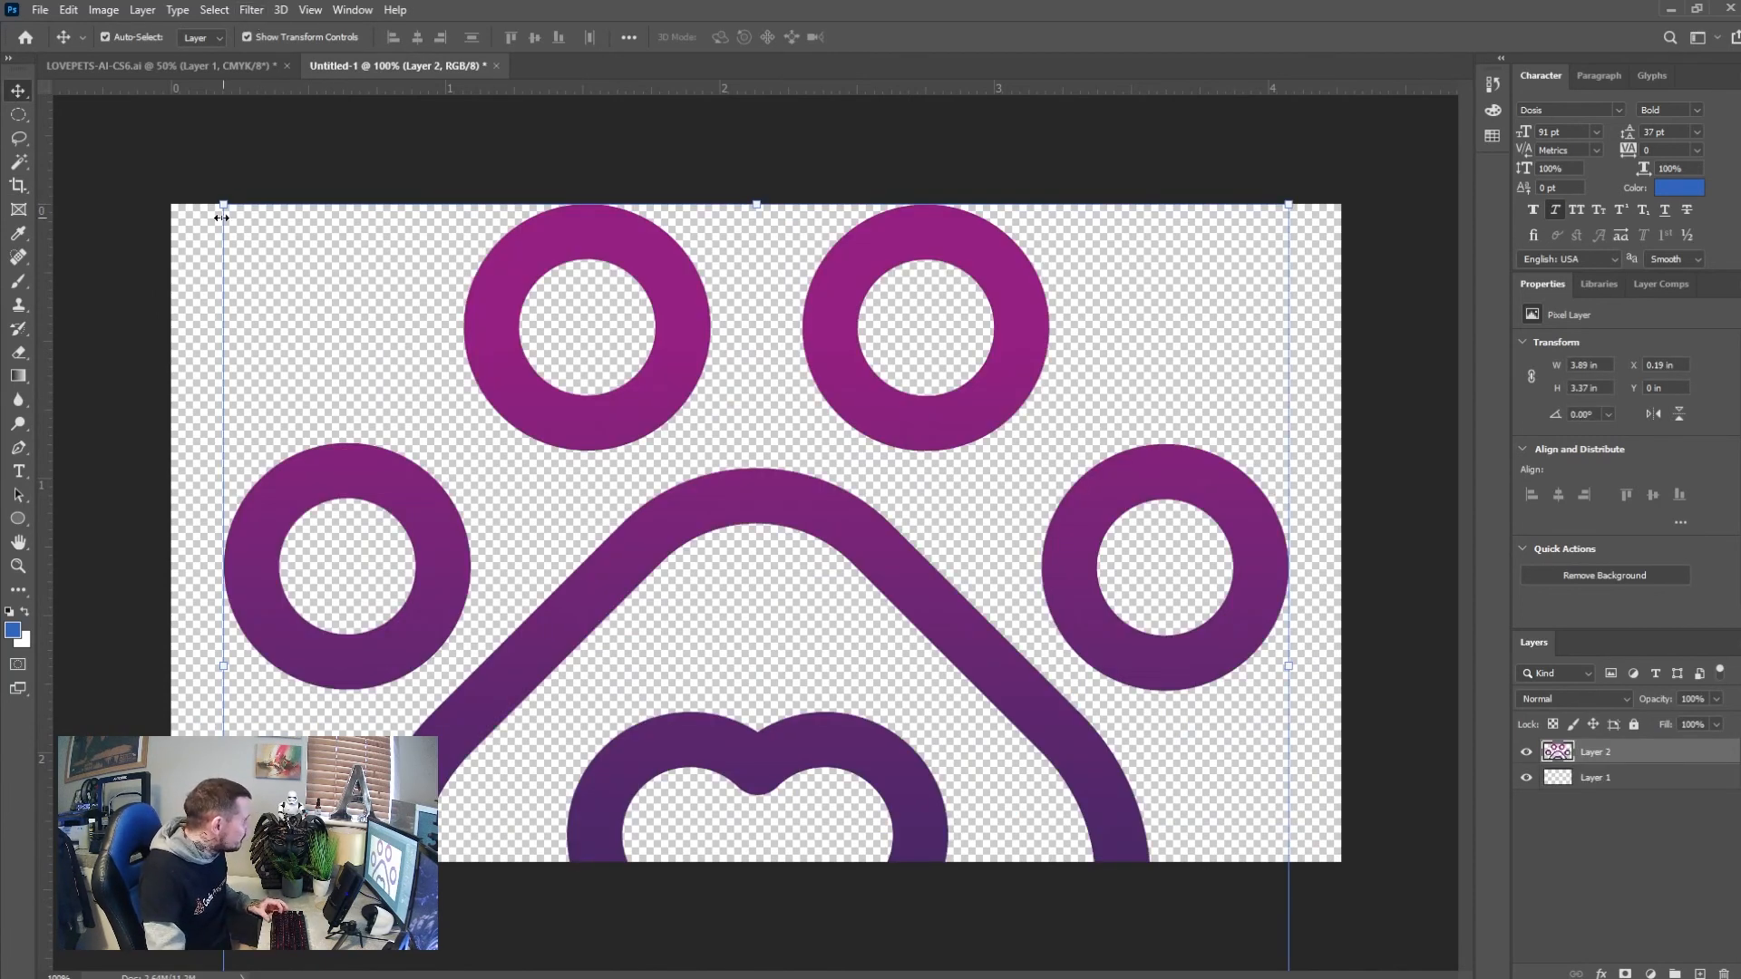
Scale the paw graphic down to about 29% and place it at the left side of the canvas, vertically near the middle
{"action": "left_click_drag", "start_coordinate": [216, 207], "coordinate": [842, 794]}
{"action": "left_click_drag", "start_coordinate": [963, 800], "coordinate": [318, 401]}
{"action": "left_click_drag", "start_coordinate": [171, 318], "coordinate": [334, 461]}
{"action": "left_click_drag", "start_coordinate": [397, 567], "coordinate": [287, 497]}
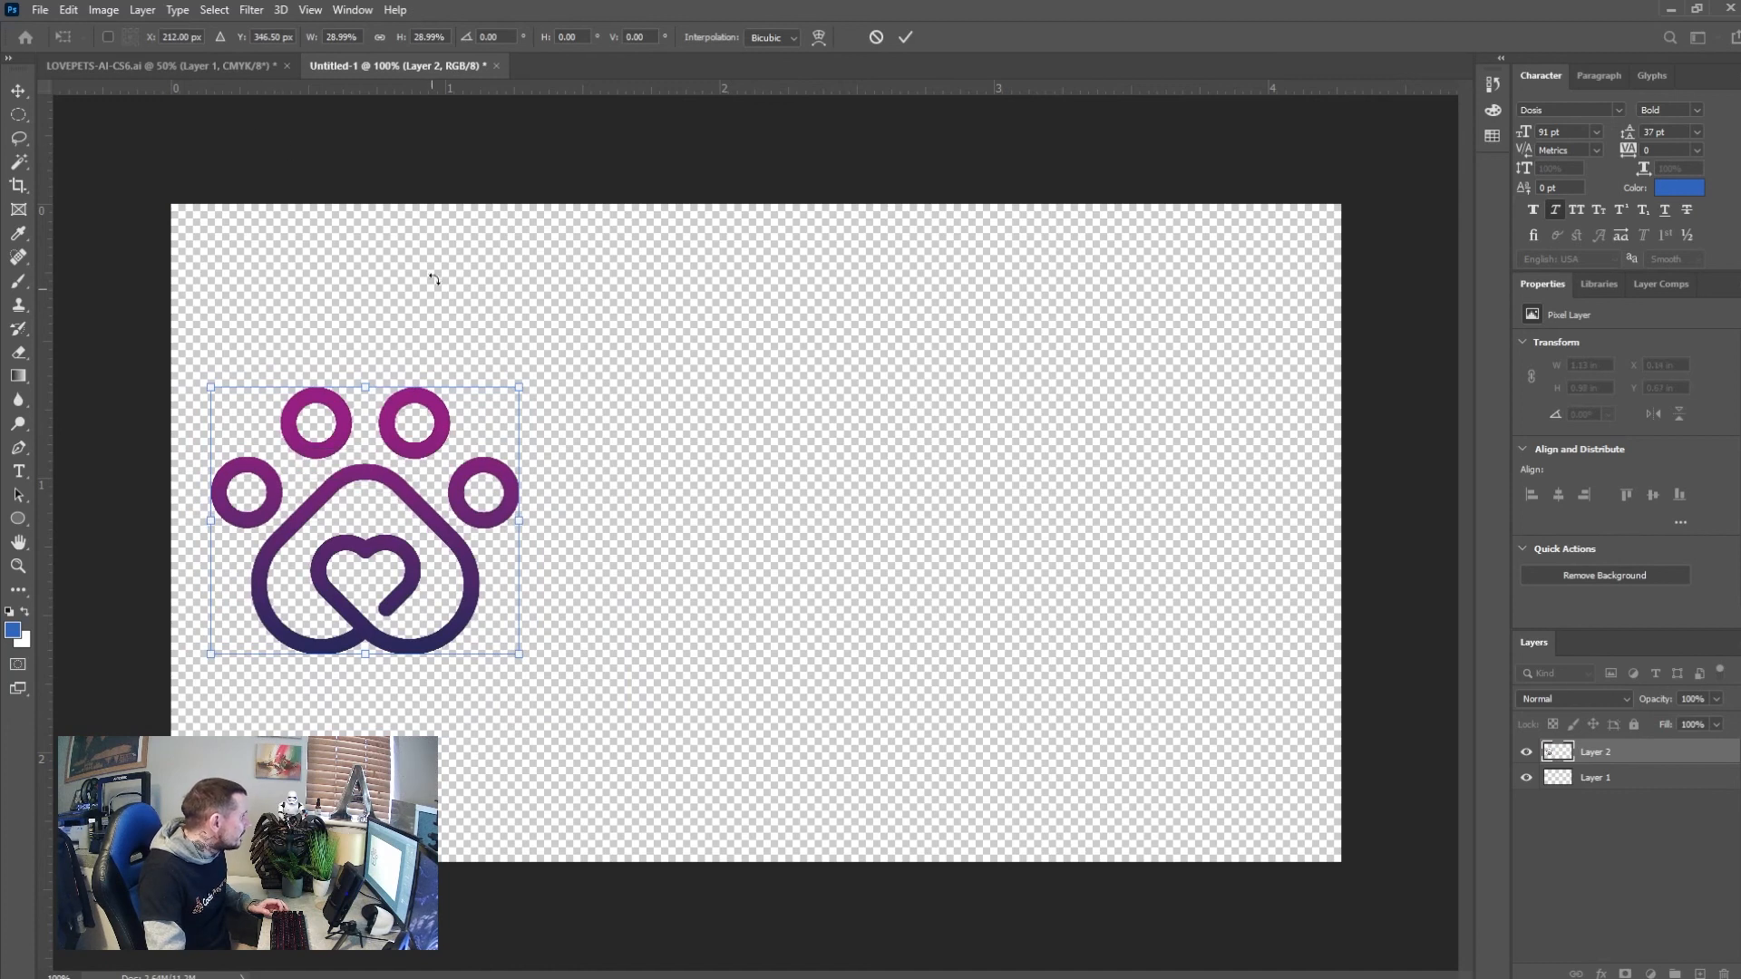
{"action": "left_click", "coordinate": [906, 36]}
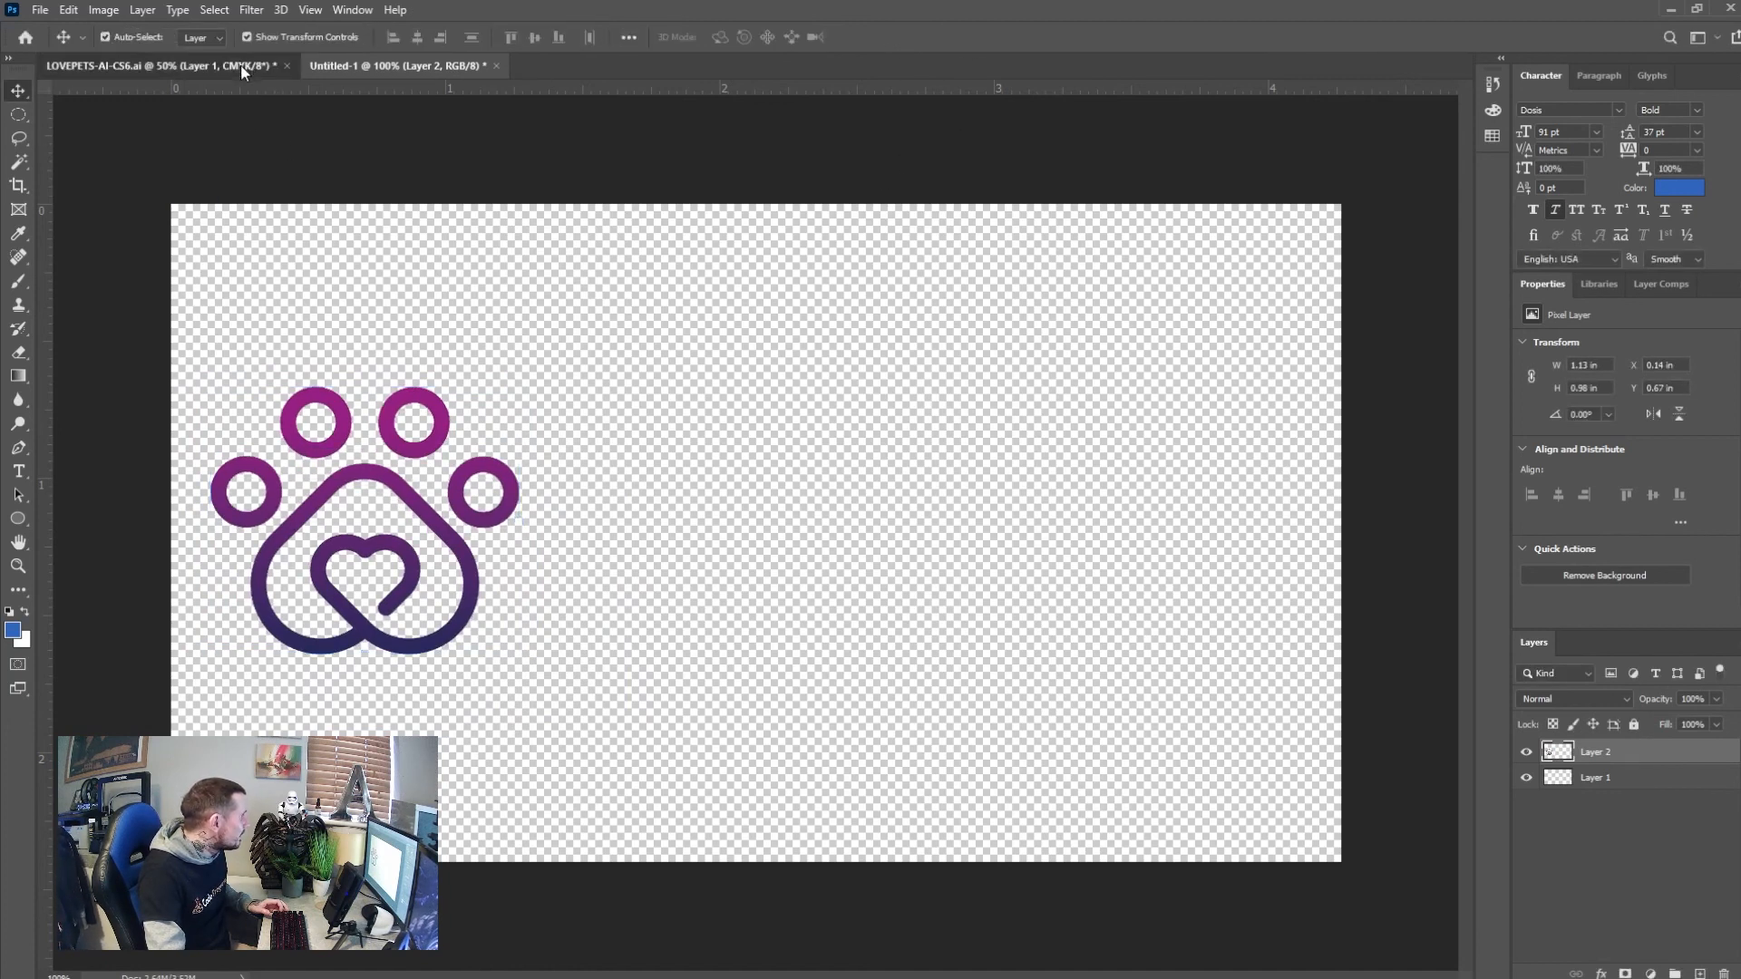
Copy the PET FWIENDS text layer from the LOVEPETS-AI-CS6 document into the new document with the paw
{"action": "left_click", "coordinate": [244, 72]}
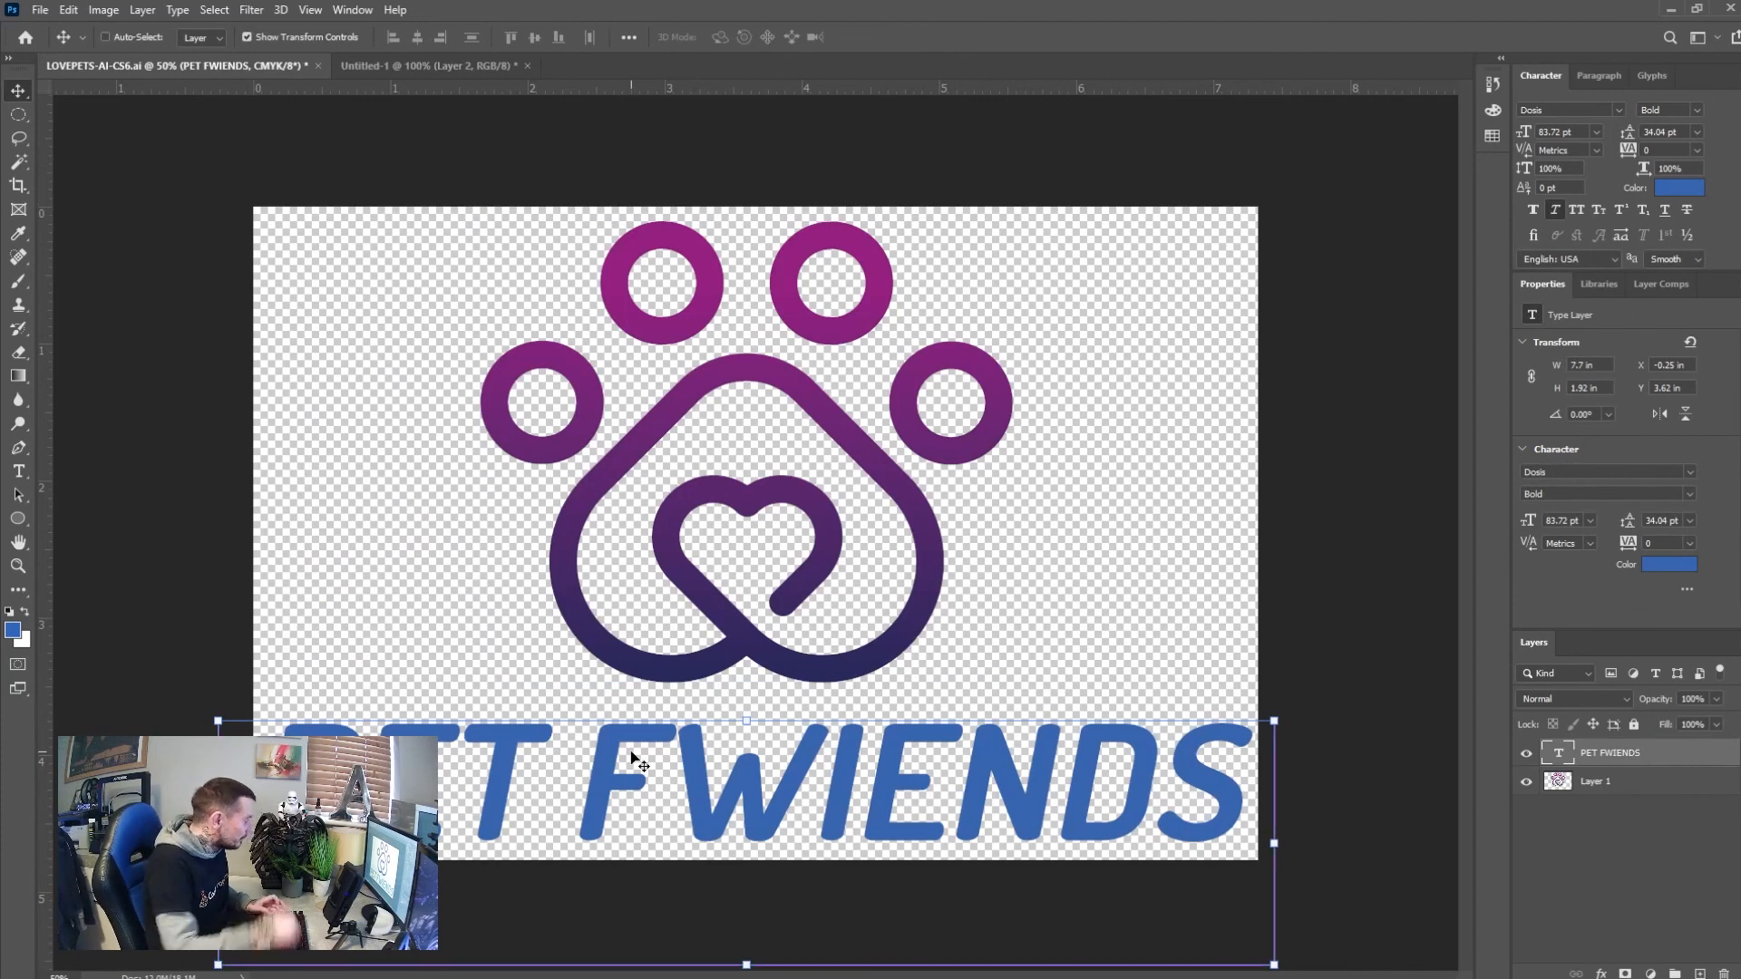
{"action": "key", "text": "ctrl"}
{"action": "left_click_drag", "start_coordinate": [458, 85], "coordinate": [646, 359]}
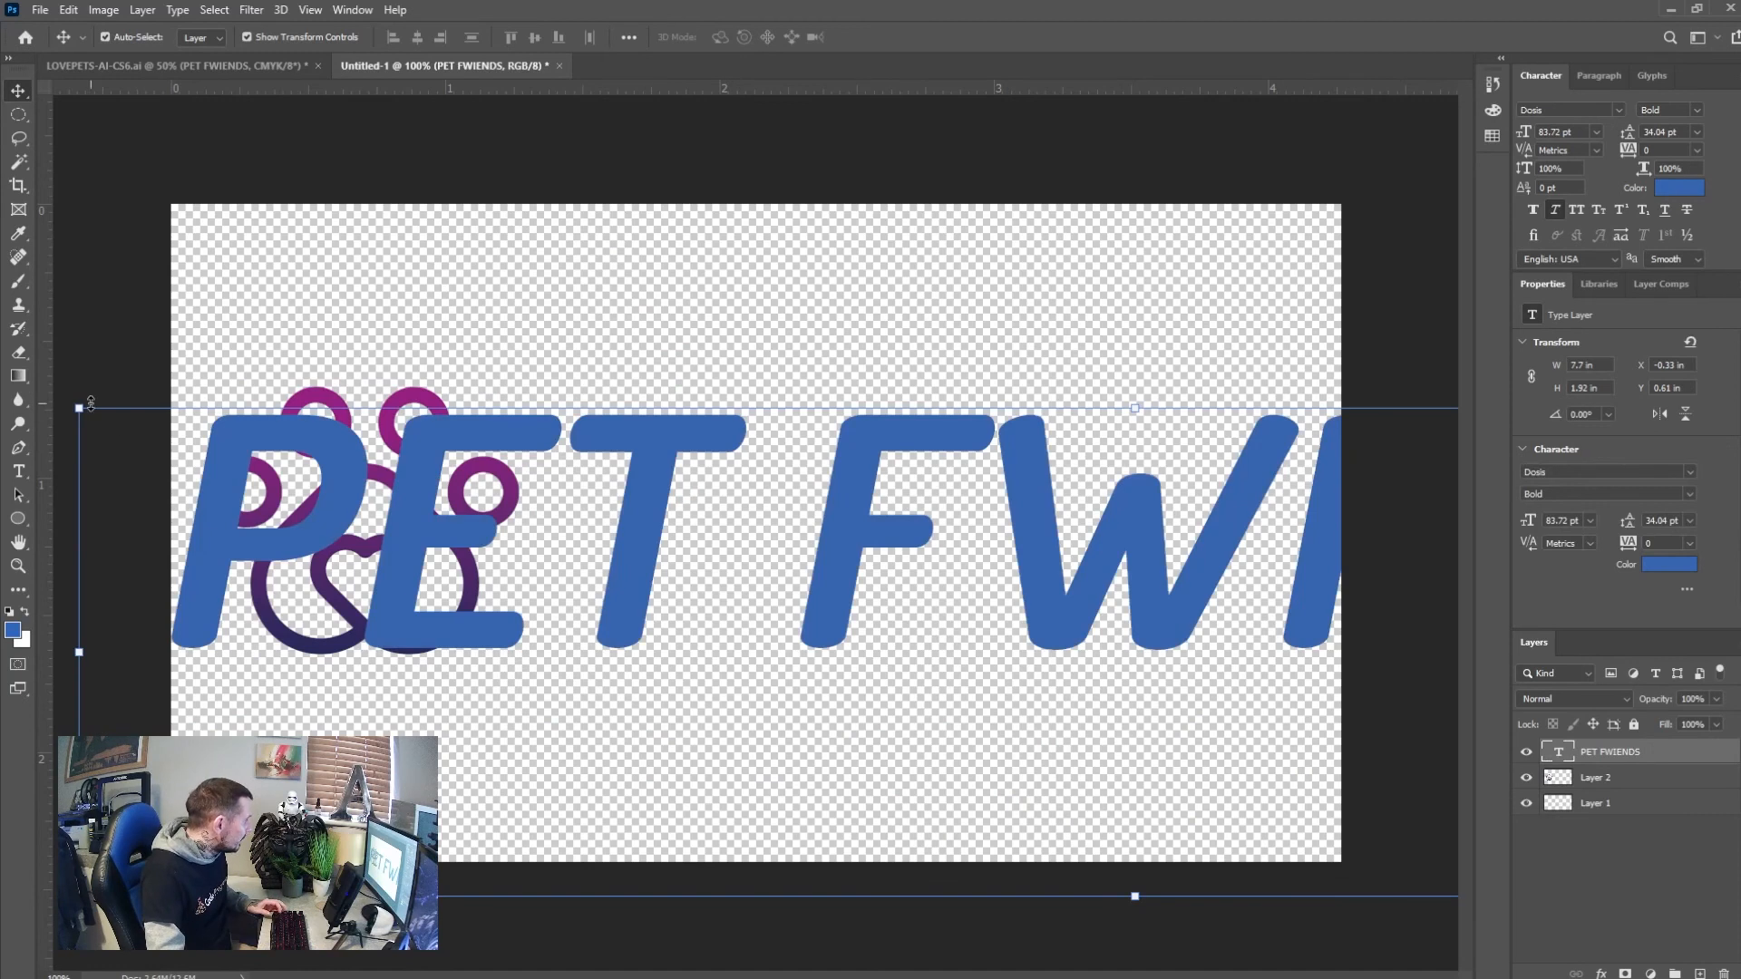
Scale the PET FWIENDS text to about 39% and place it beside the paw, reaching the canvas's right edge
{"action": "left_click_drag", "start_coordinate": [79, 410], "coordinate": [889, 590]}
{"action": "left_click_drag", "start_coordinate": [1024, 591], "coordinate": [635, 481]}
{"action": "left_click_drag", "start_coordinate": [461, 404], "coordinate": [884, 573]}
{"action": "left_click_drag", "start_coordinate": [993, 601], "coordinate": [591, 536]}
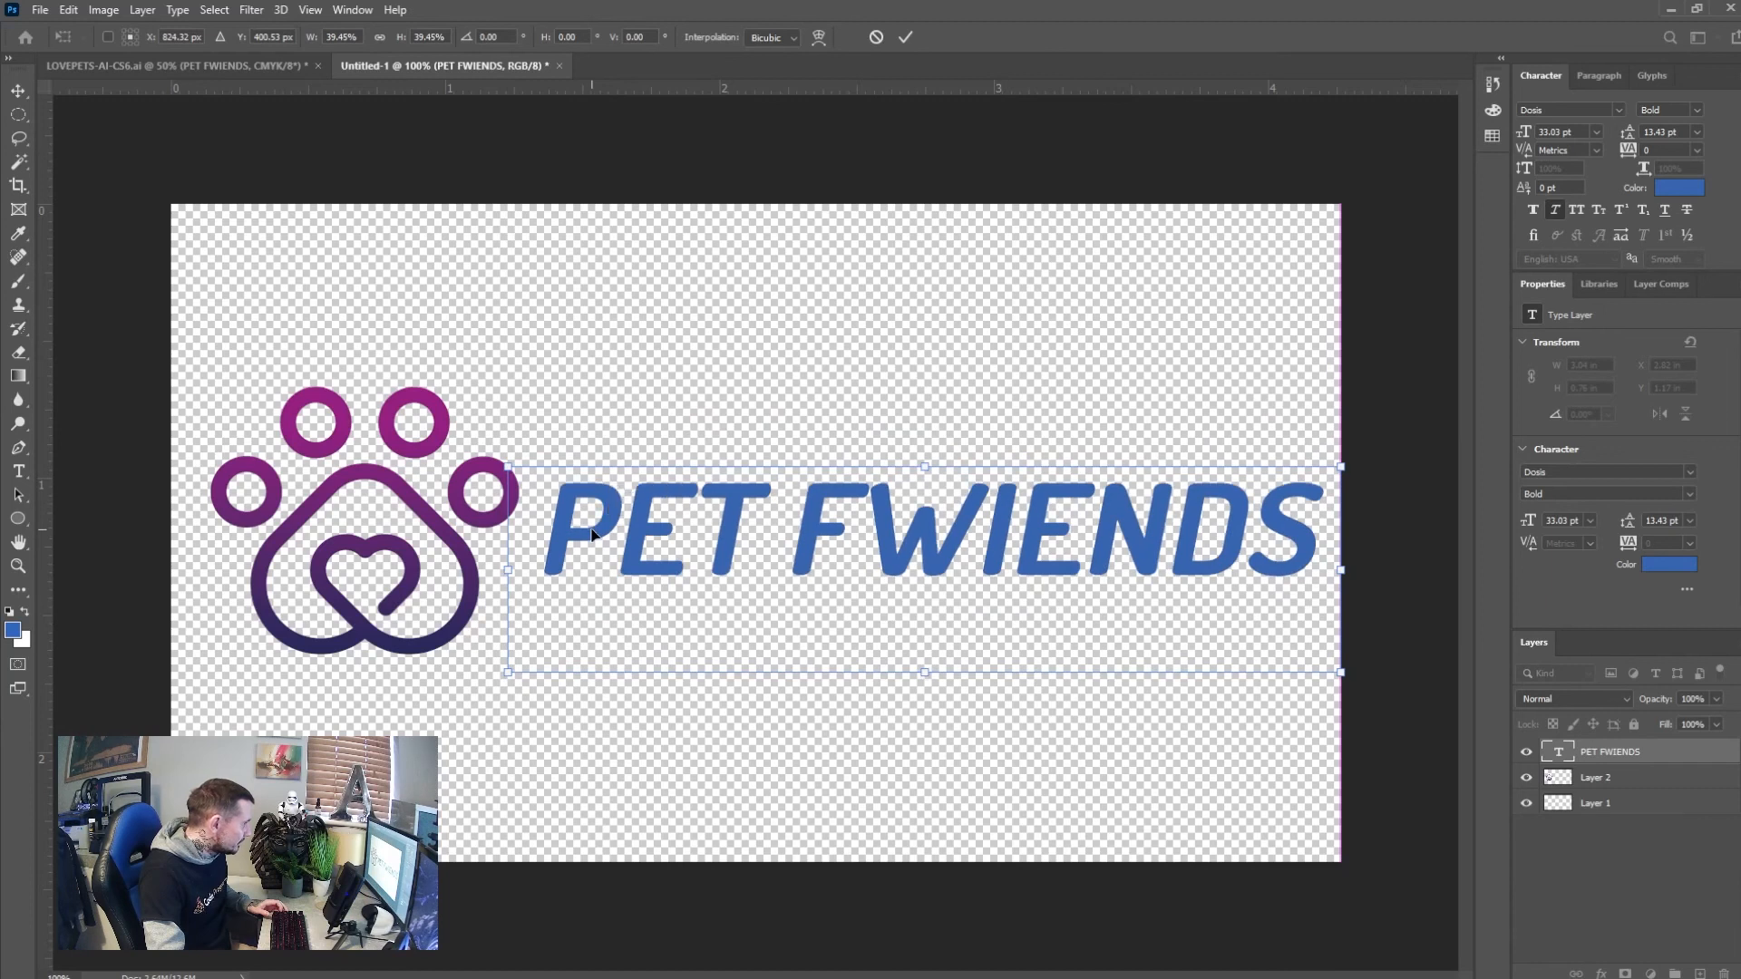
{"action": "left_click", "coordinate": [904, 37]}
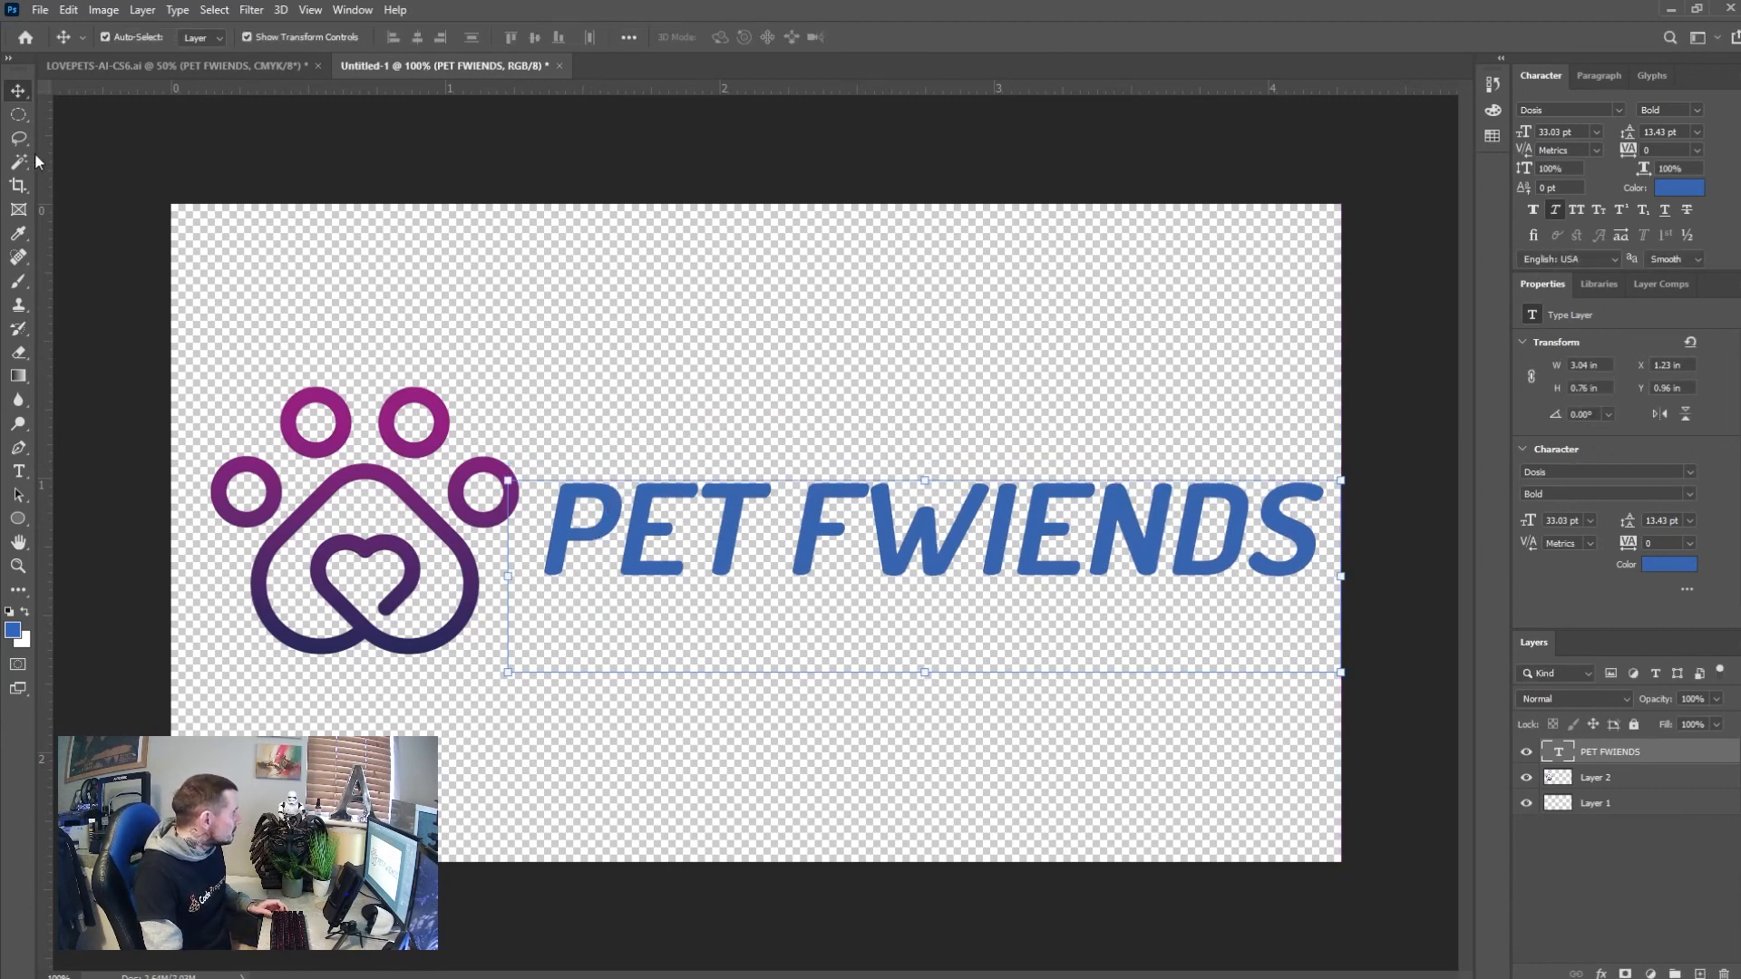
Crop the canvas above and below the horizontal logo to a full-width strip about 323 px high
{"action": "left_click", "coordinate": [19, 186]}
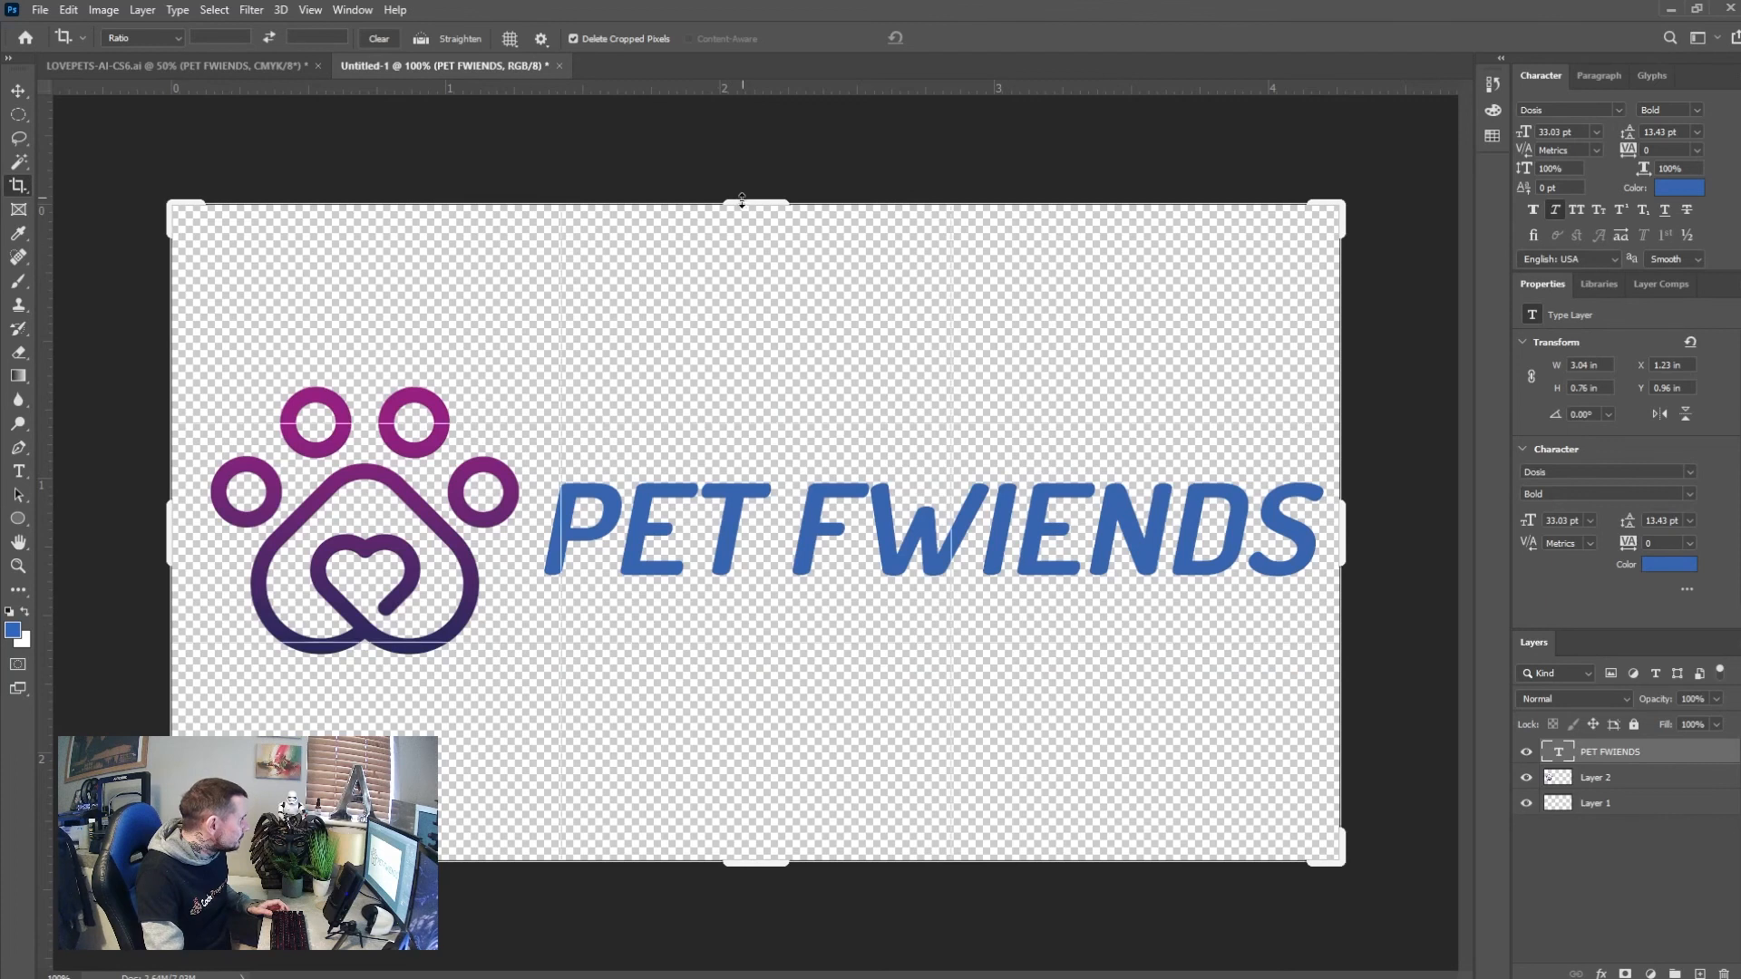
{"action": "left_click_drag", "start_coordinate": [742, 202], "coordinate": [741, 286]}
{"action": "left_click_drag", "start_coordinate": [745, 784], "coordinate": [765, 679]}
{"action": "left_click", "coordinate": [958, 37]}
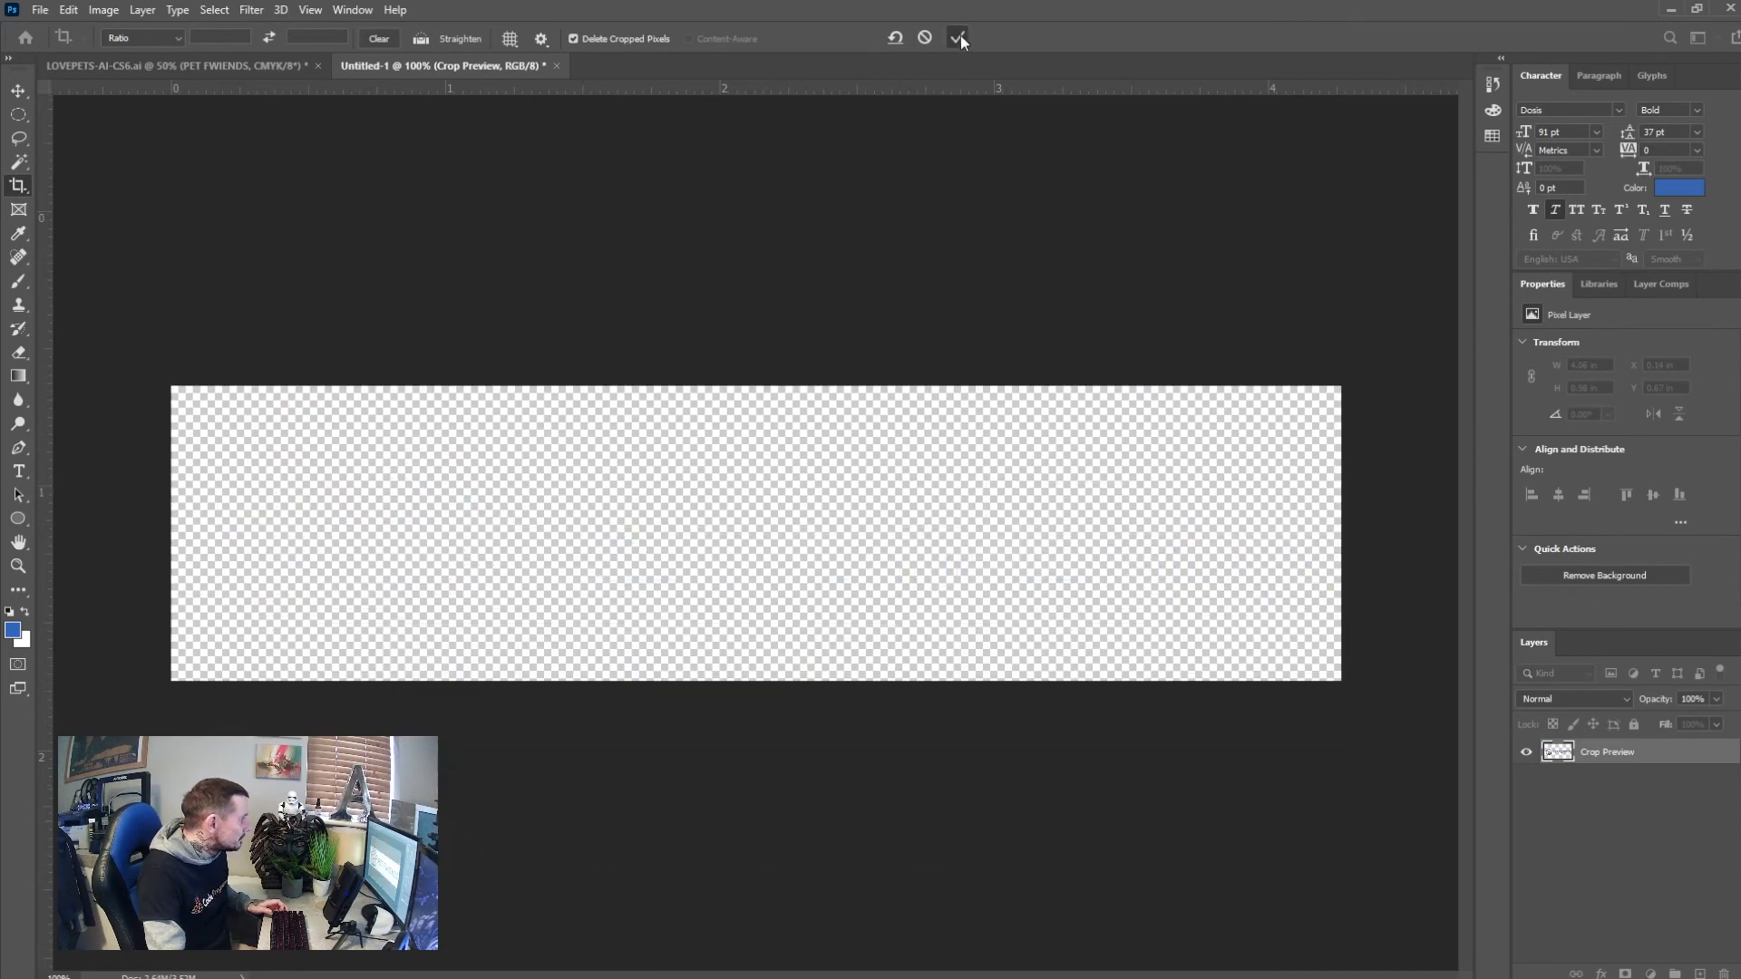
Export the horizontal logo as a transparent PNG named logo long trans in the Logo folder
{"action": "left_click", "coordinate": [45, 10]}
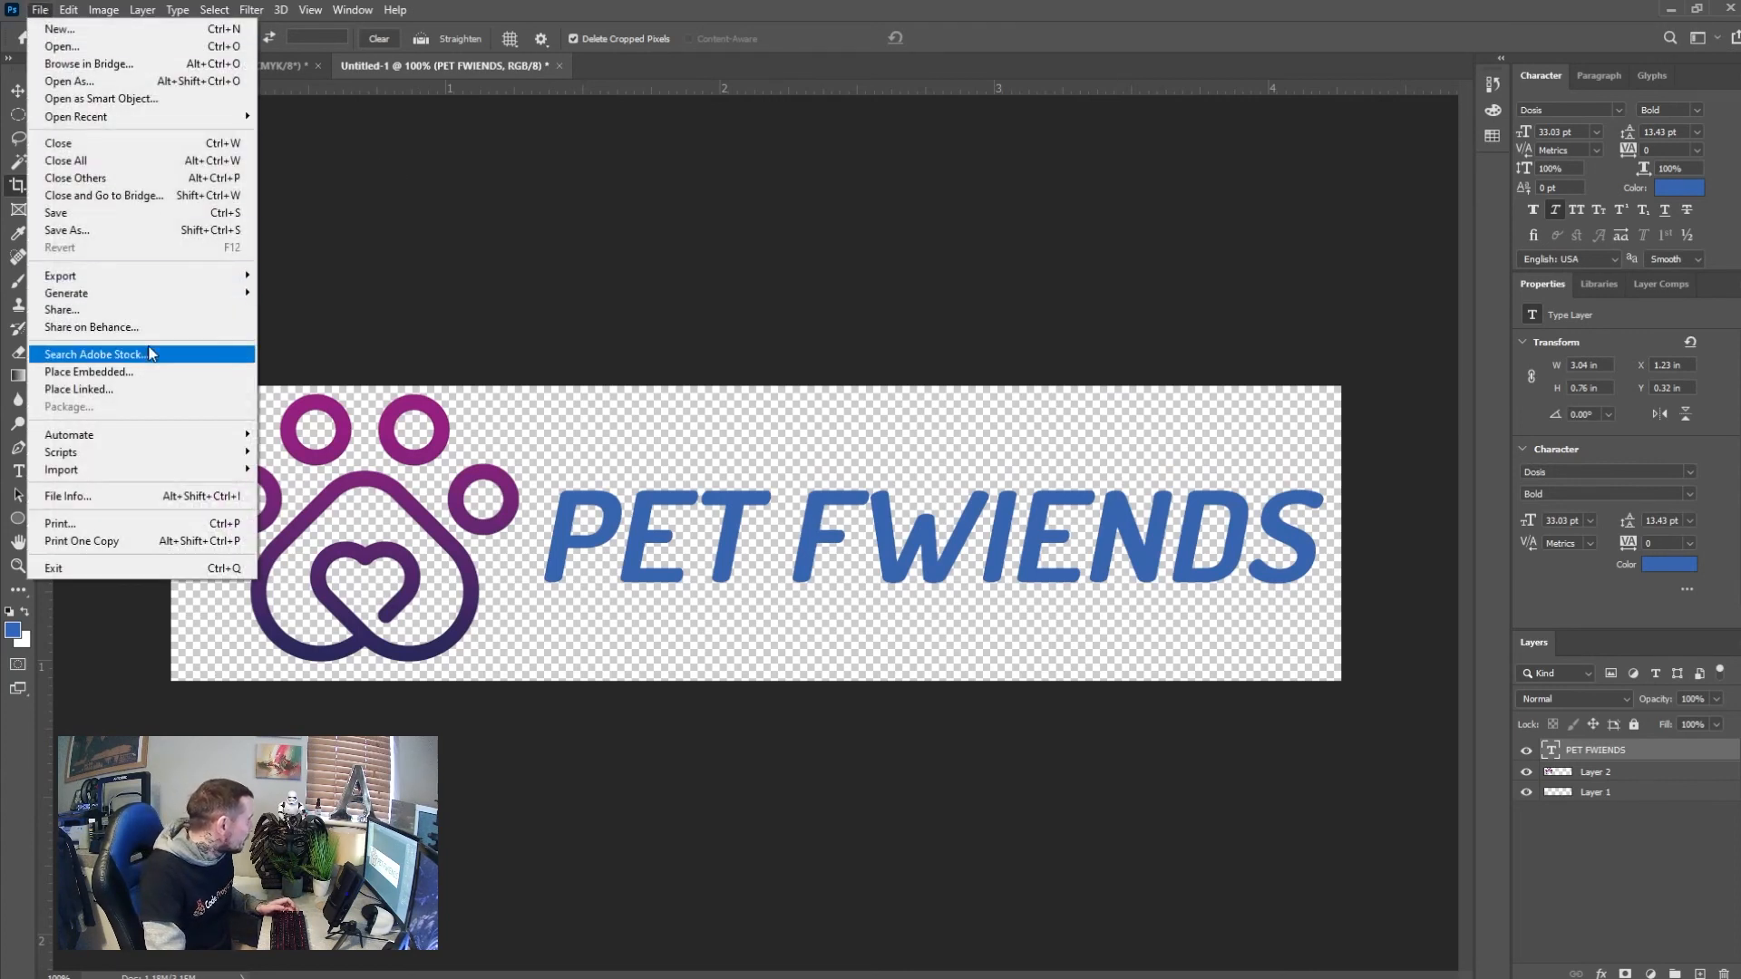
{"action": "mouse_move", "coordinate": [163, 277]}
{"action": "left_click", "coordinate": [295, 292]}
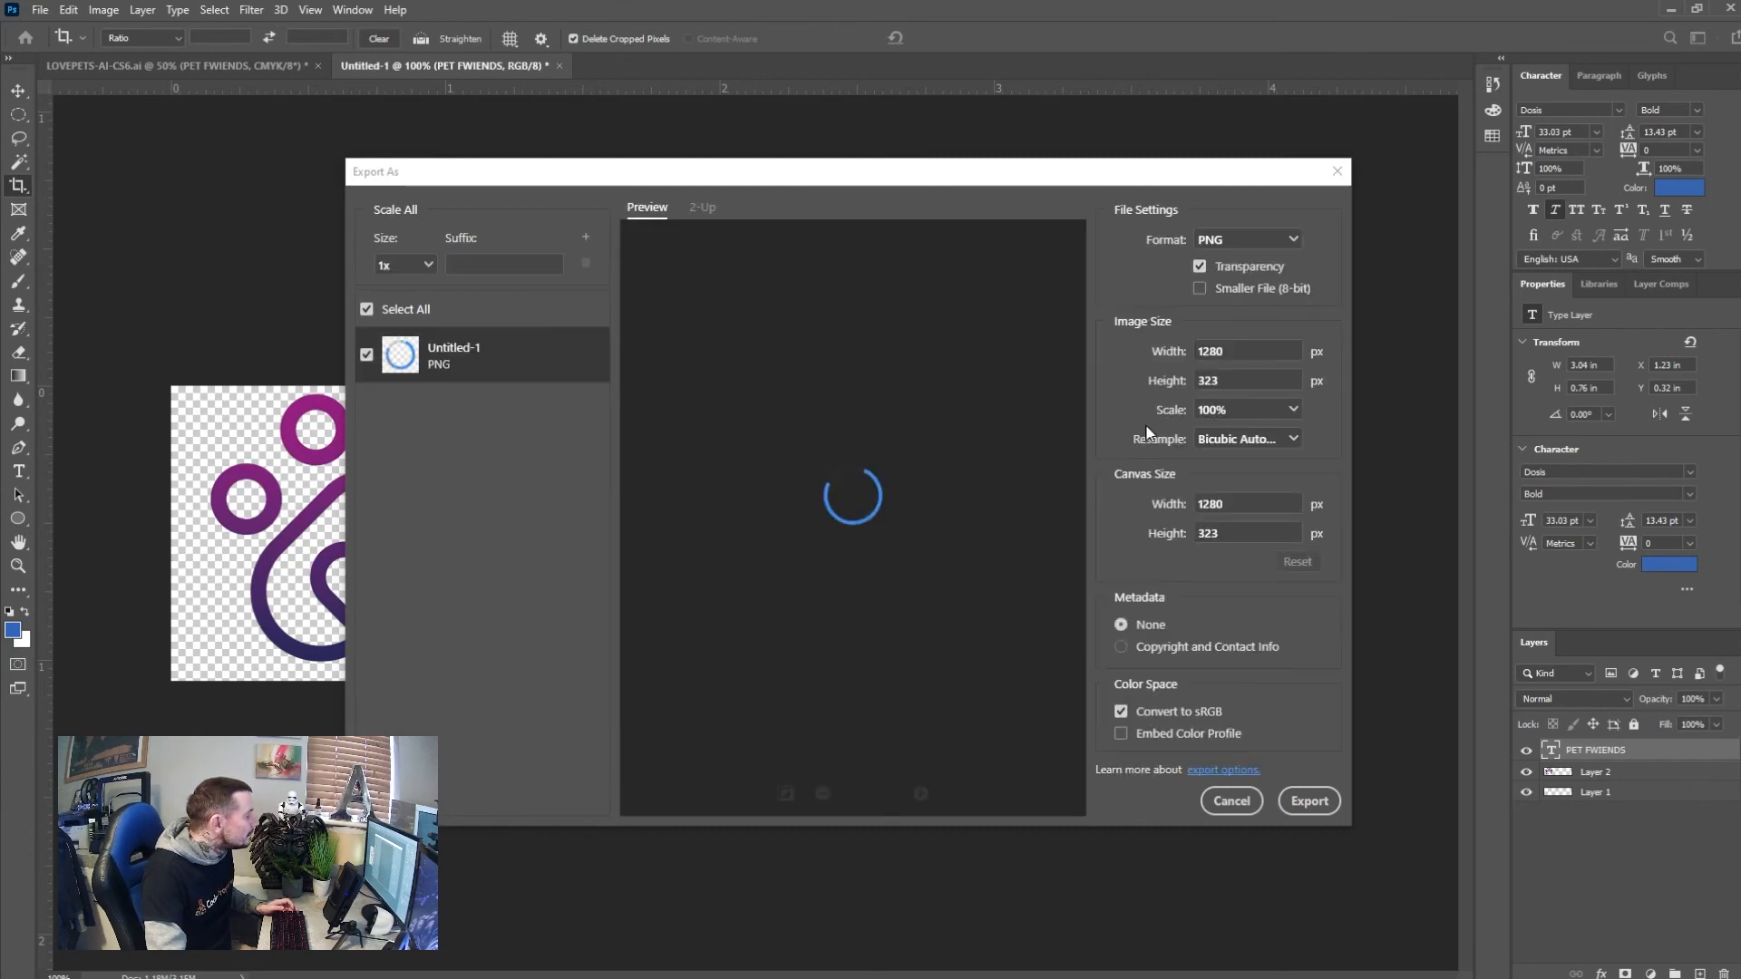
{"action": "left_click", "coordinate": [1310, 801]}
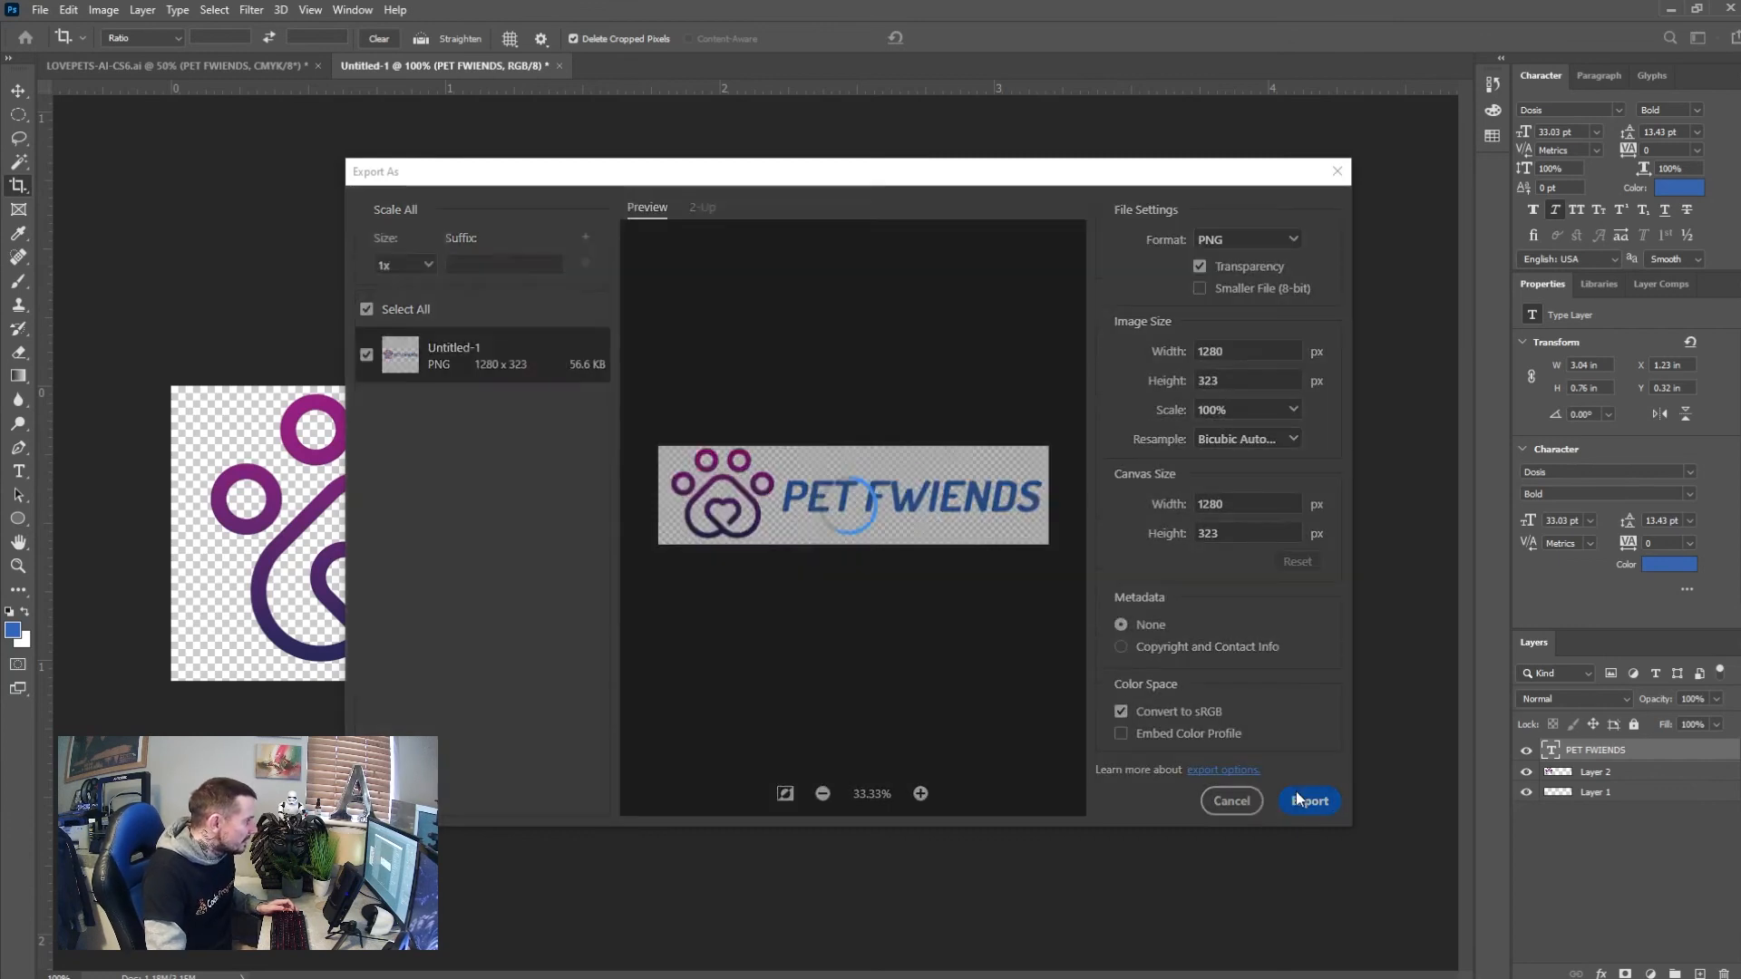
{"action": "type", "text": "logo long trans"}
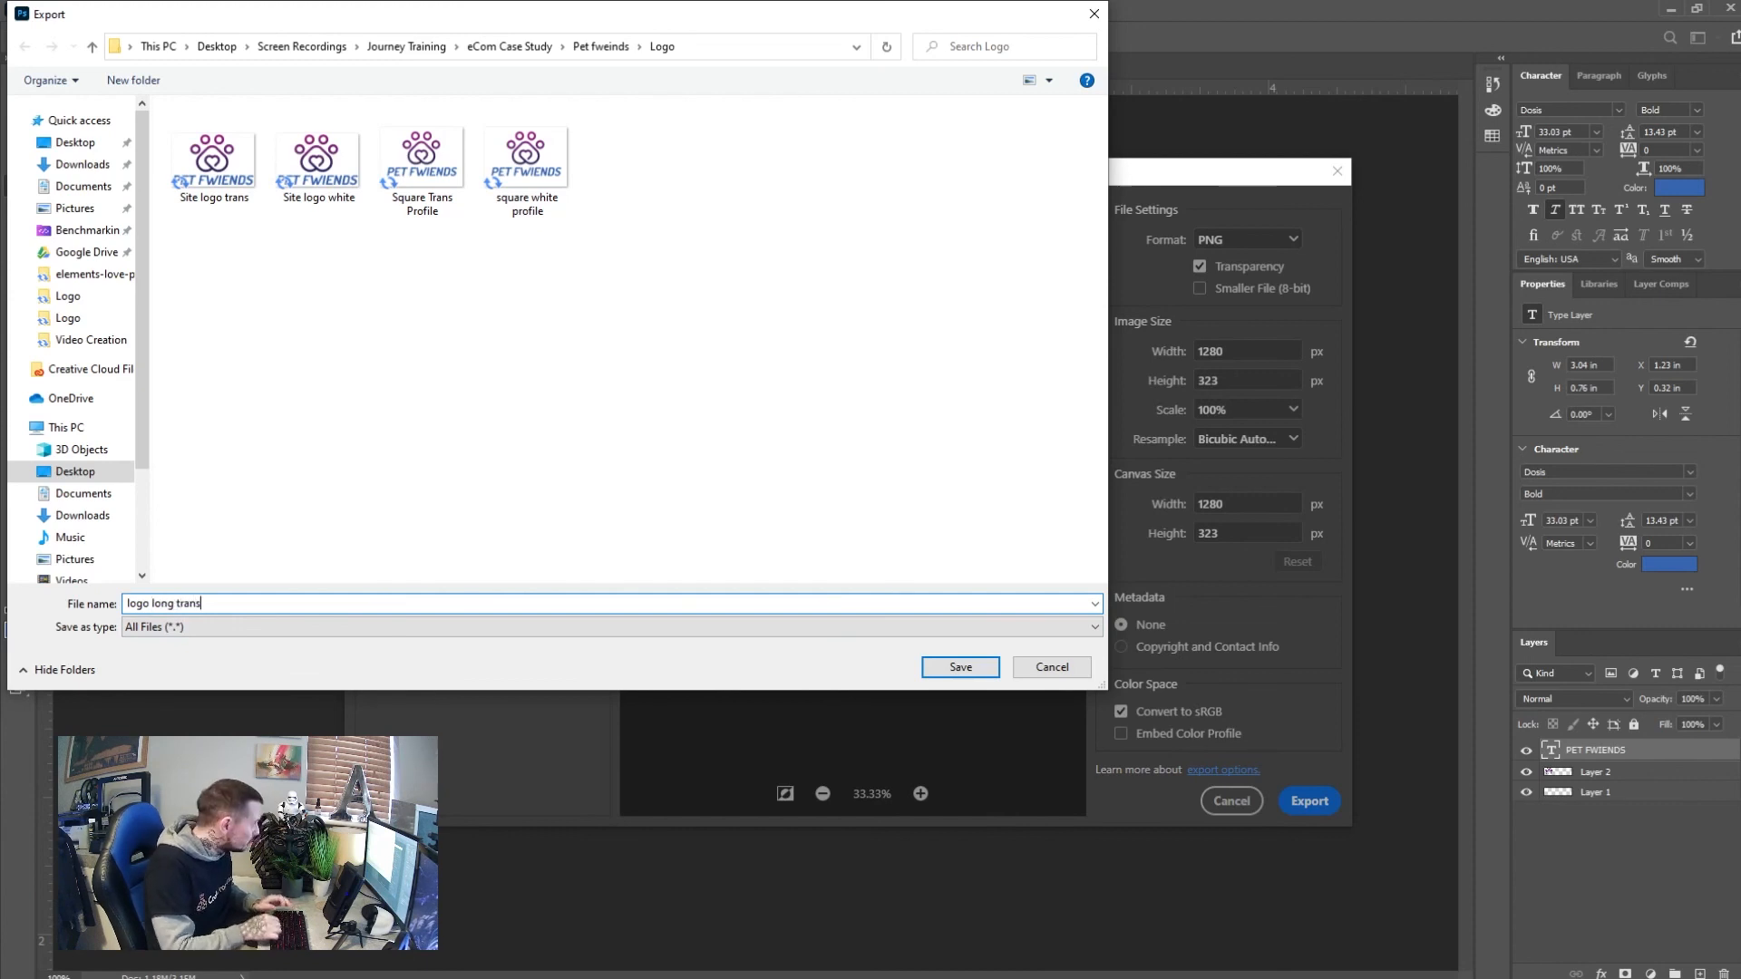
{"action": "key", "text": "Return"}
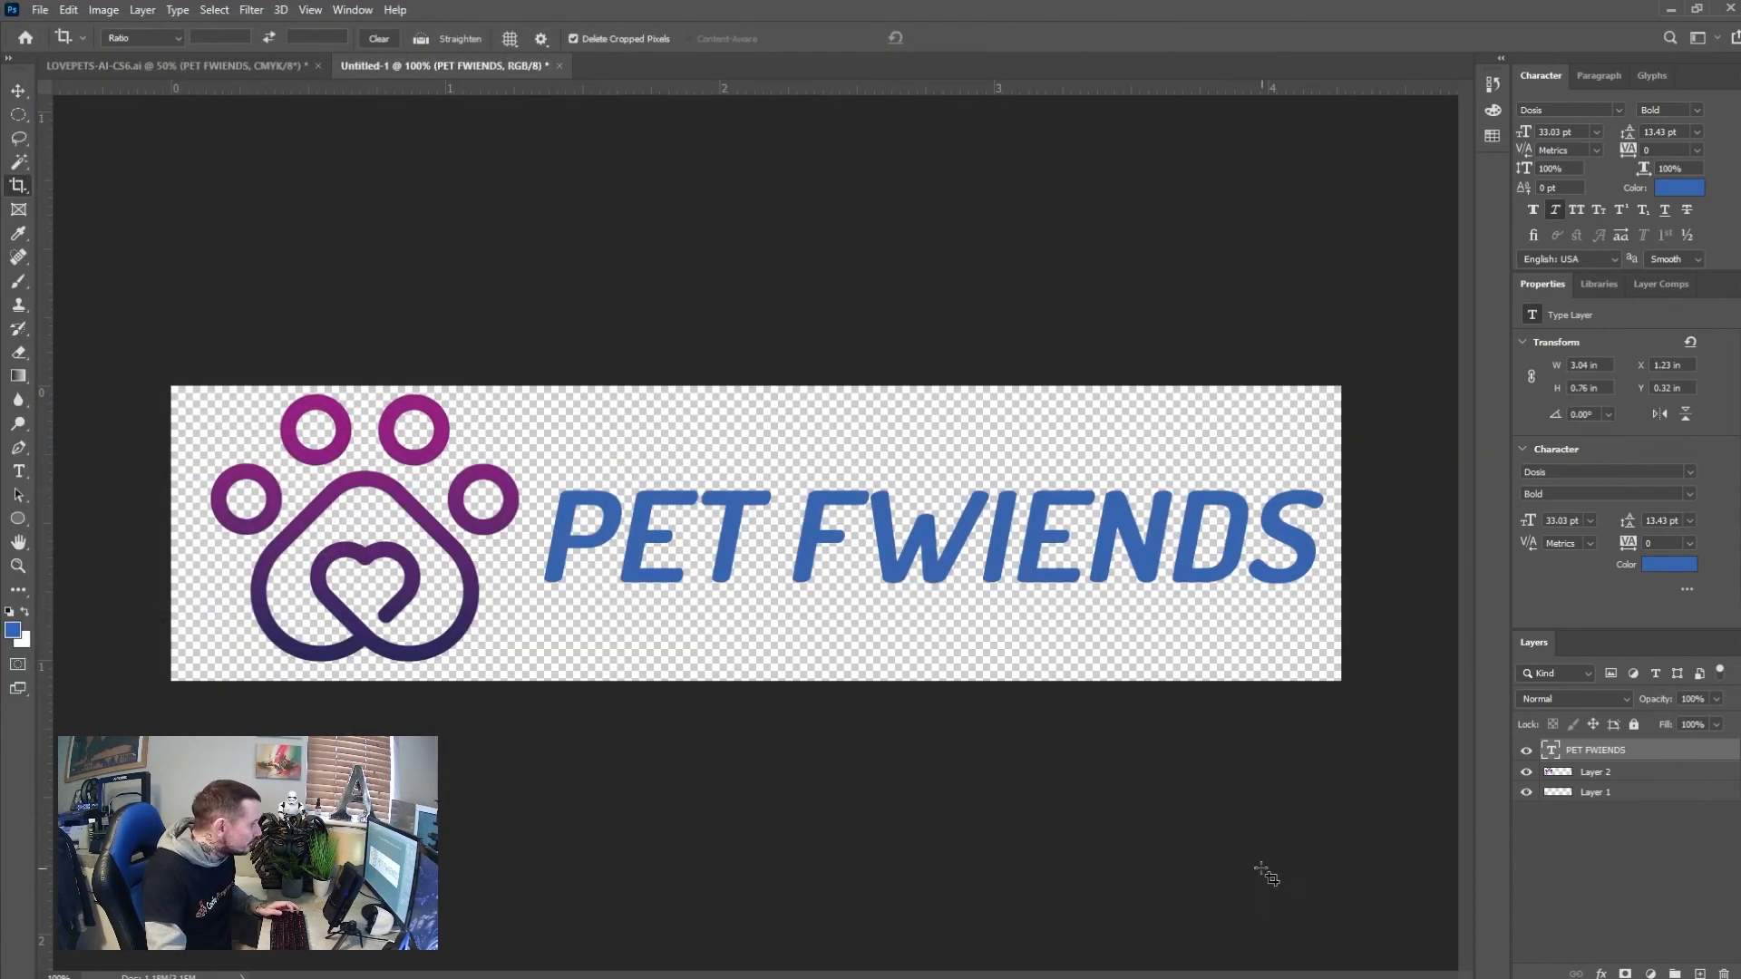
Export the horizontal logo as a PNG without transparency, named logo long white, in the Logo folder
{"action": "left_click", "coordinate": [73, 10]}
{"action": "mouse_move", "coordinate": [40, 9]}
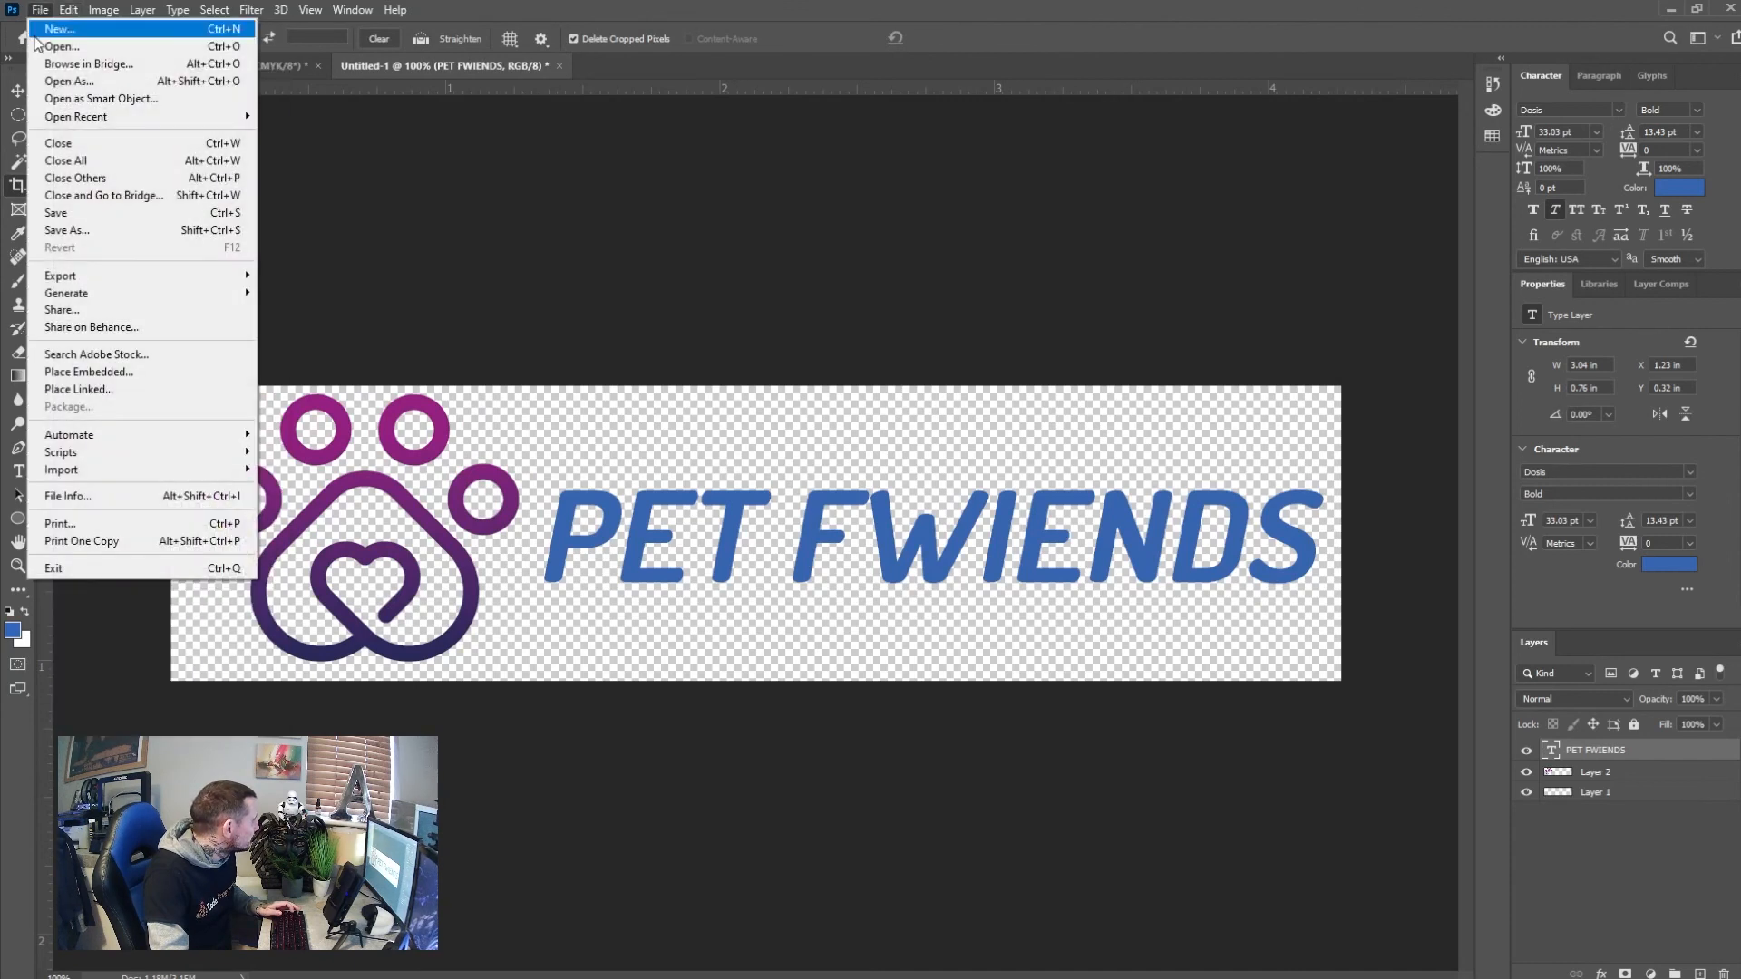
{"action": "mouse_move", "coordinate": [203, 277]}
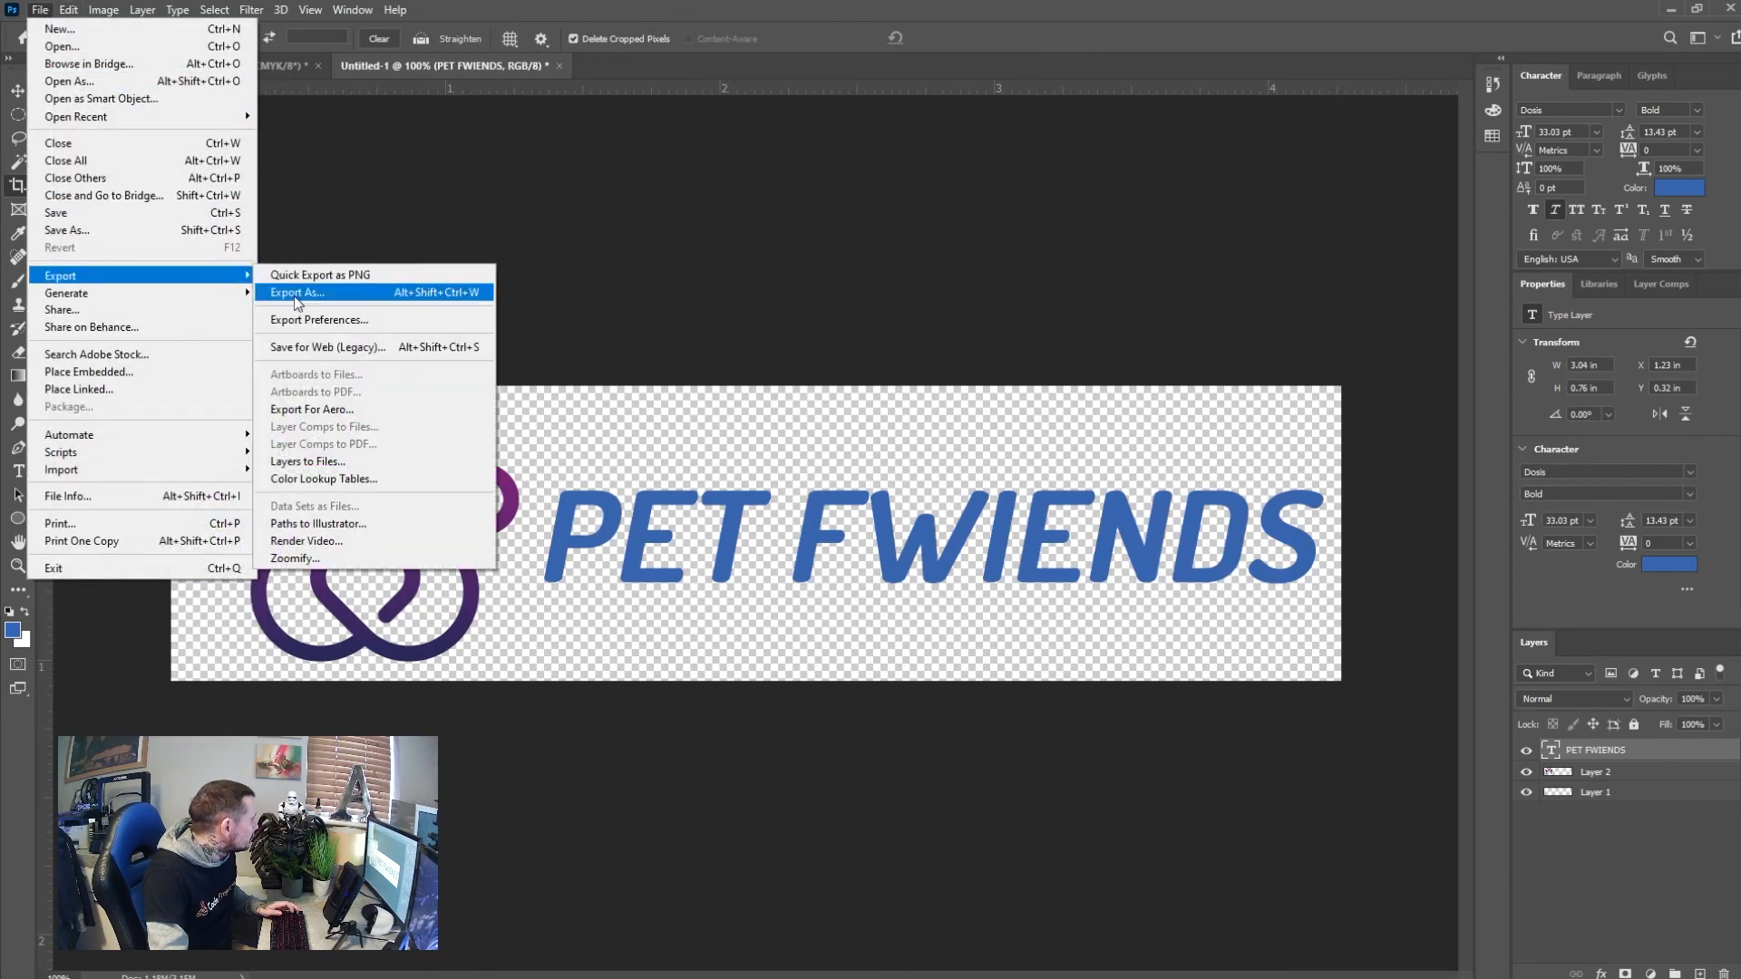
{"action": "left_click", "coordinate": [294, 293]}
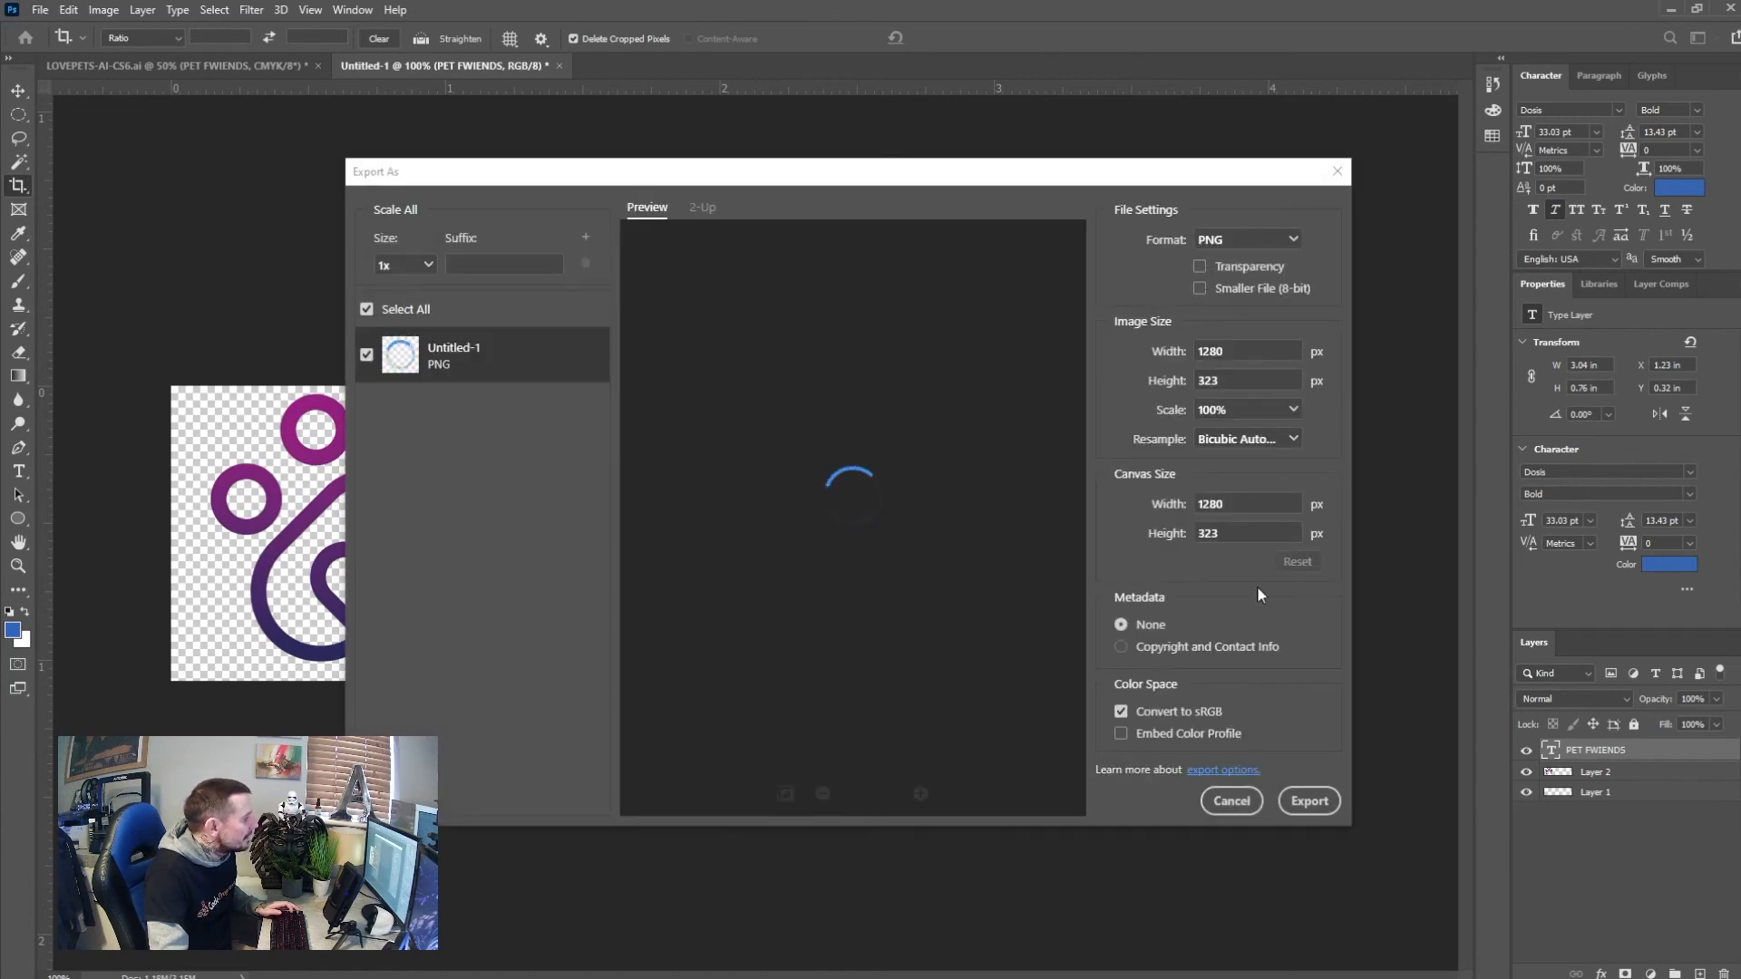
{"action": "left_click", "coordinate": [1304, 801]}
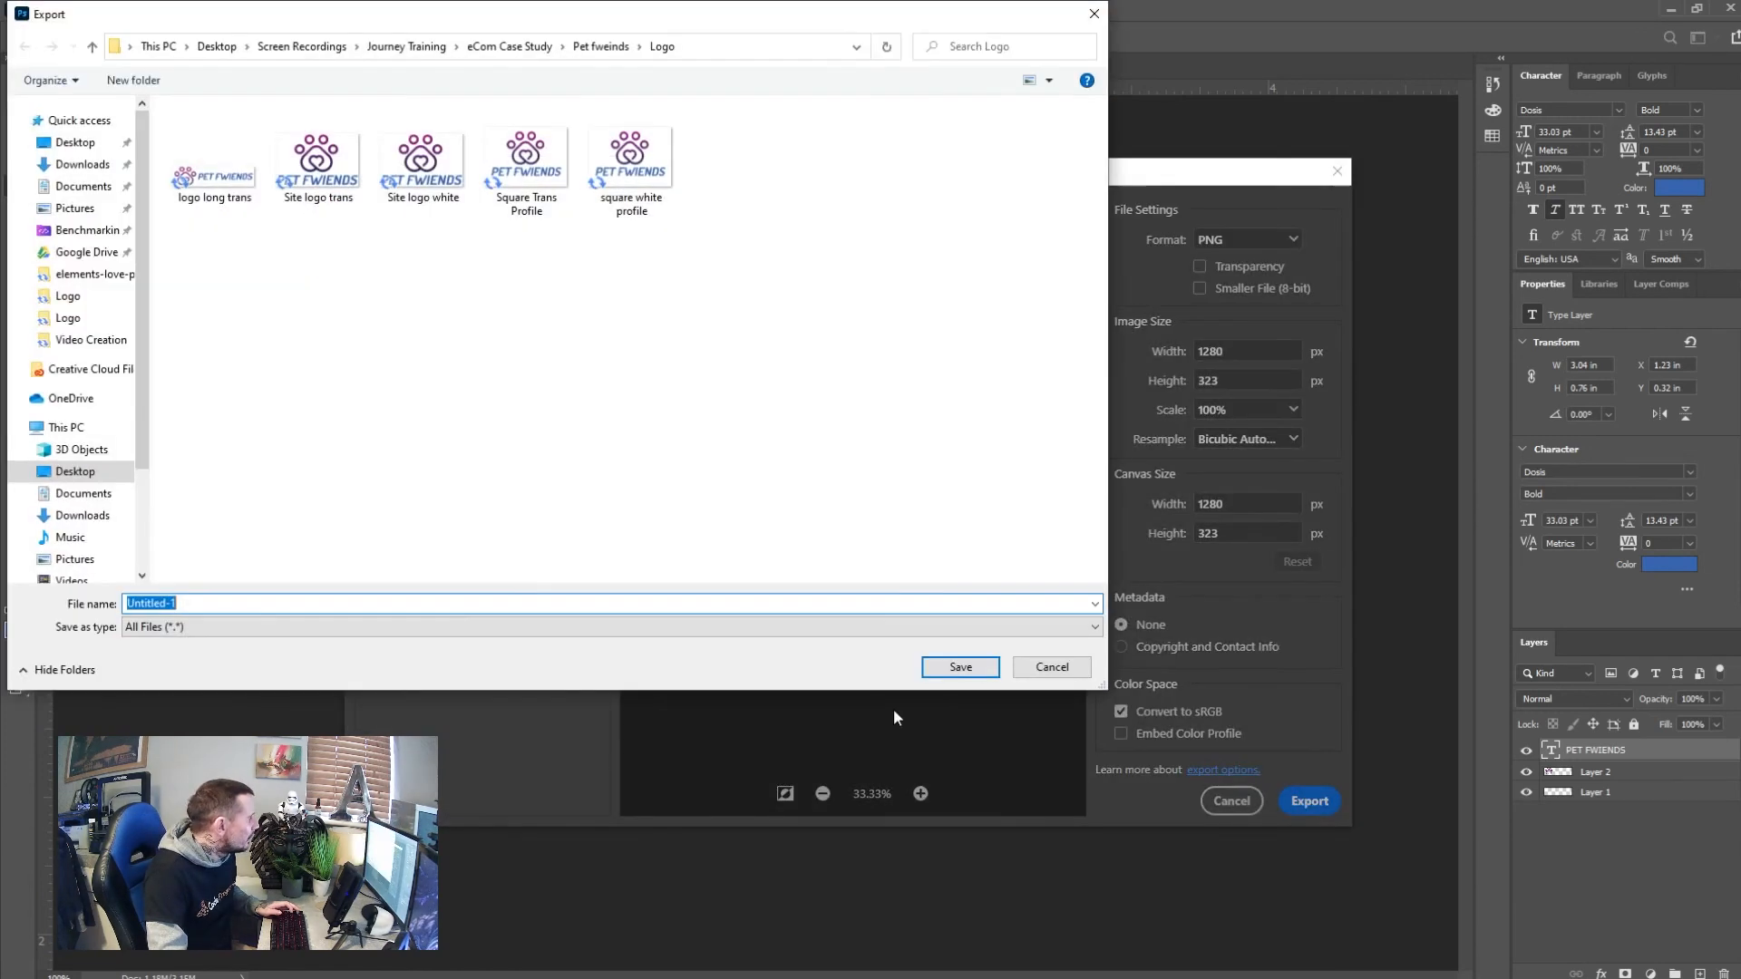
{"action": "type", "text": "long"}
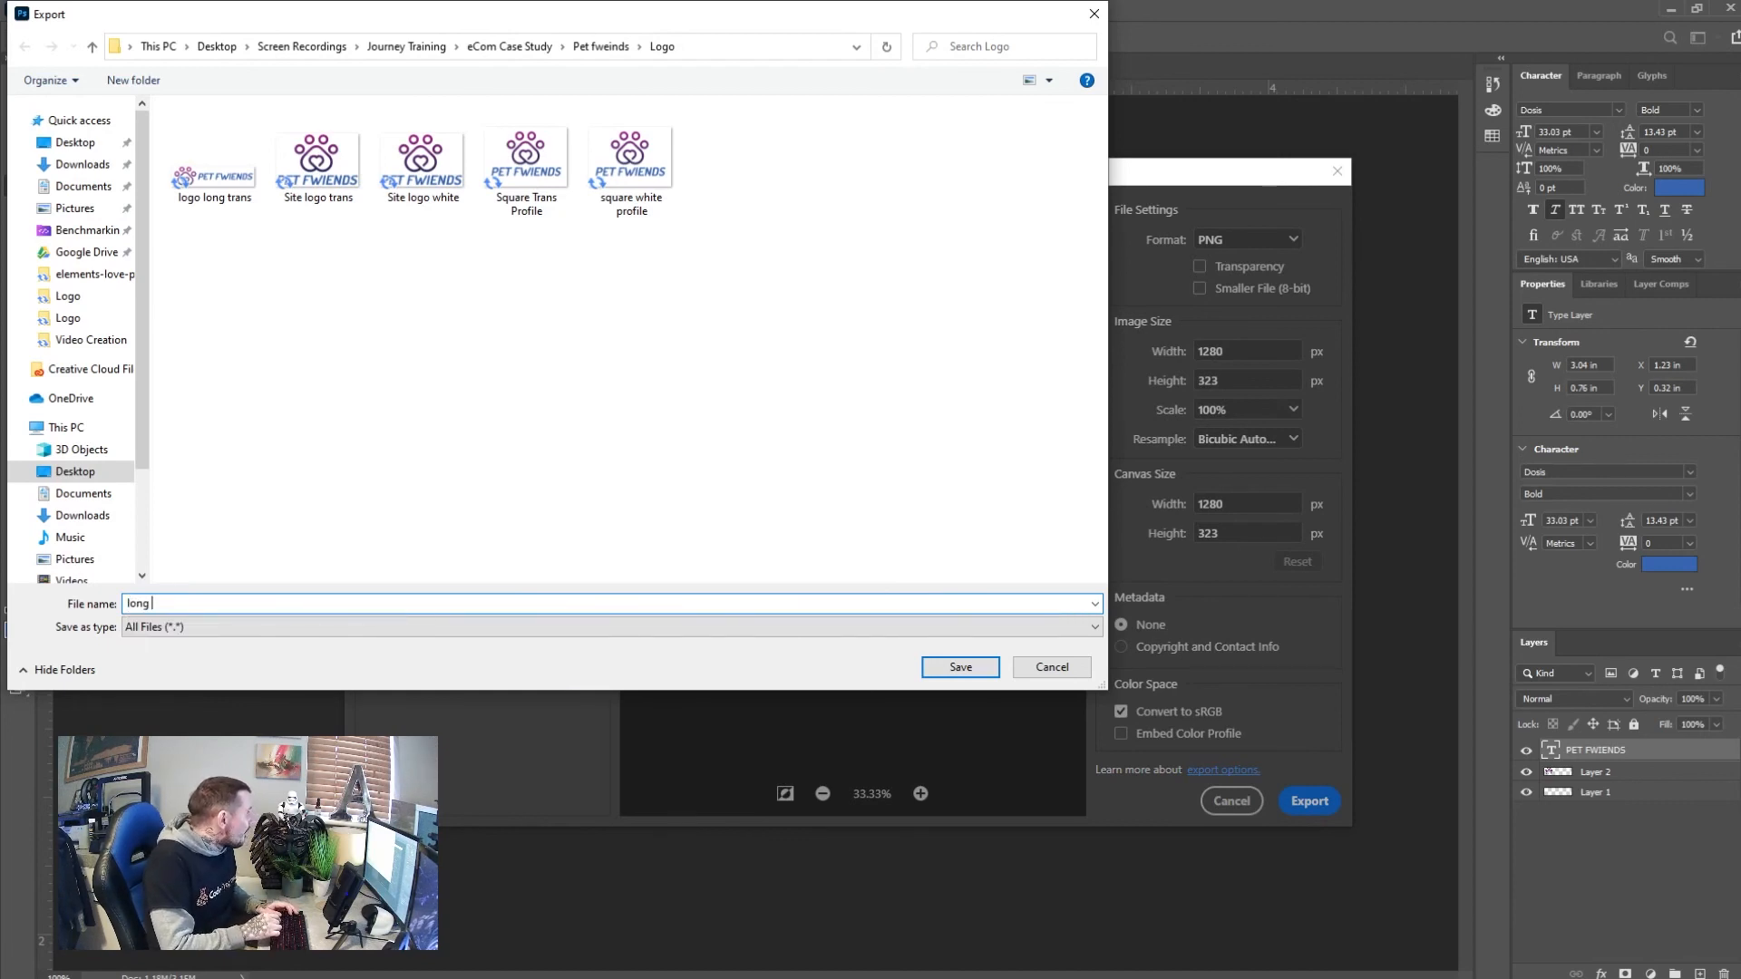
{"action": "key", "text": "BackSpace"}
{"action": "key", "text": "BackSpace"}
{"action": "key", "text": "BackSpace"}
{"action": "key", "text": "BackSpace"}
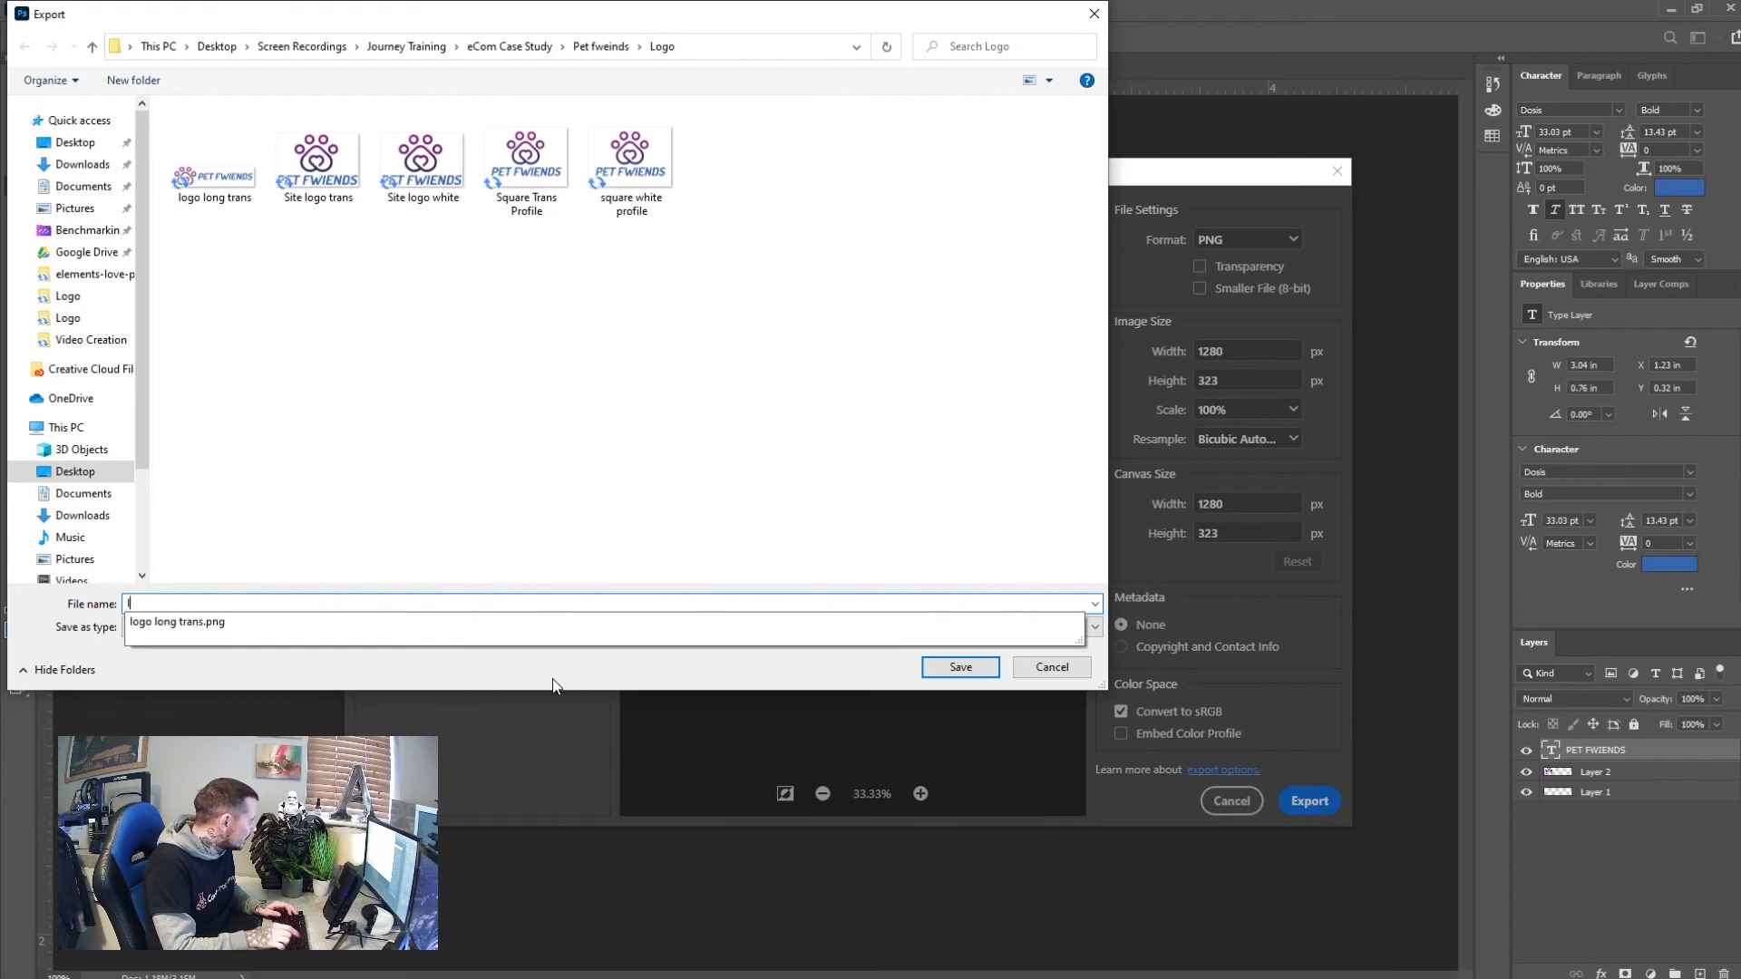
{"action": "type", "text": "ogo long whi"}
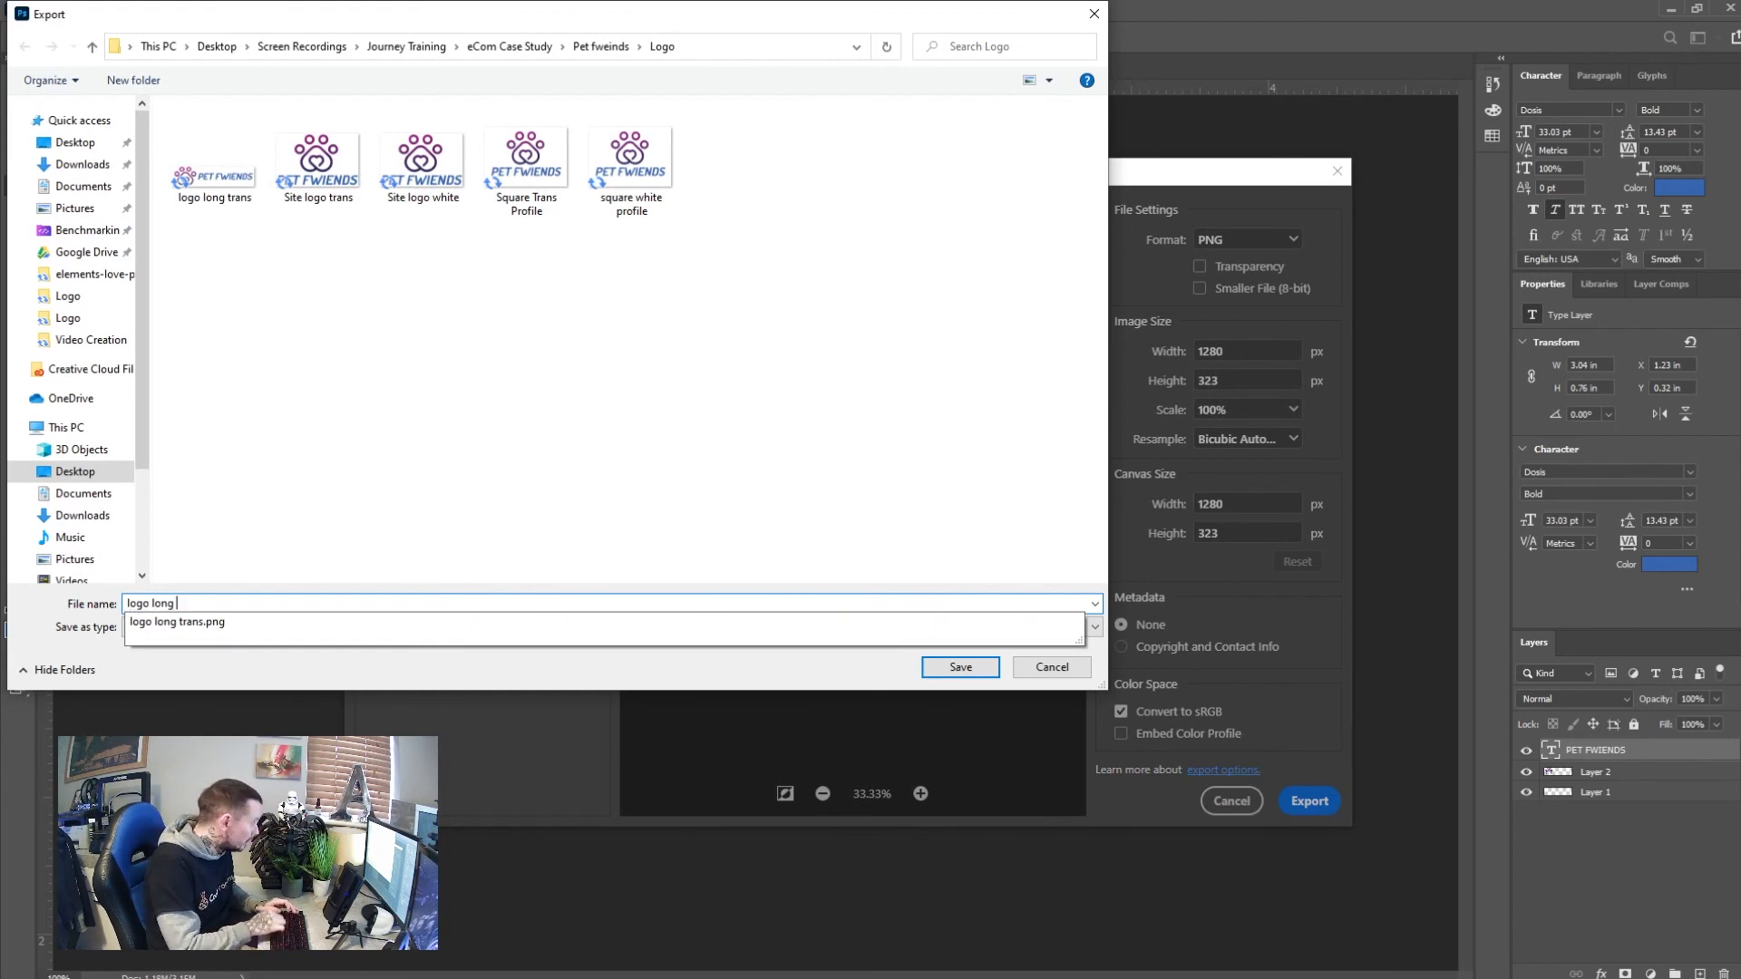
{"action": "type", "text": "te"}
{"action": "key", "text": "Return"}
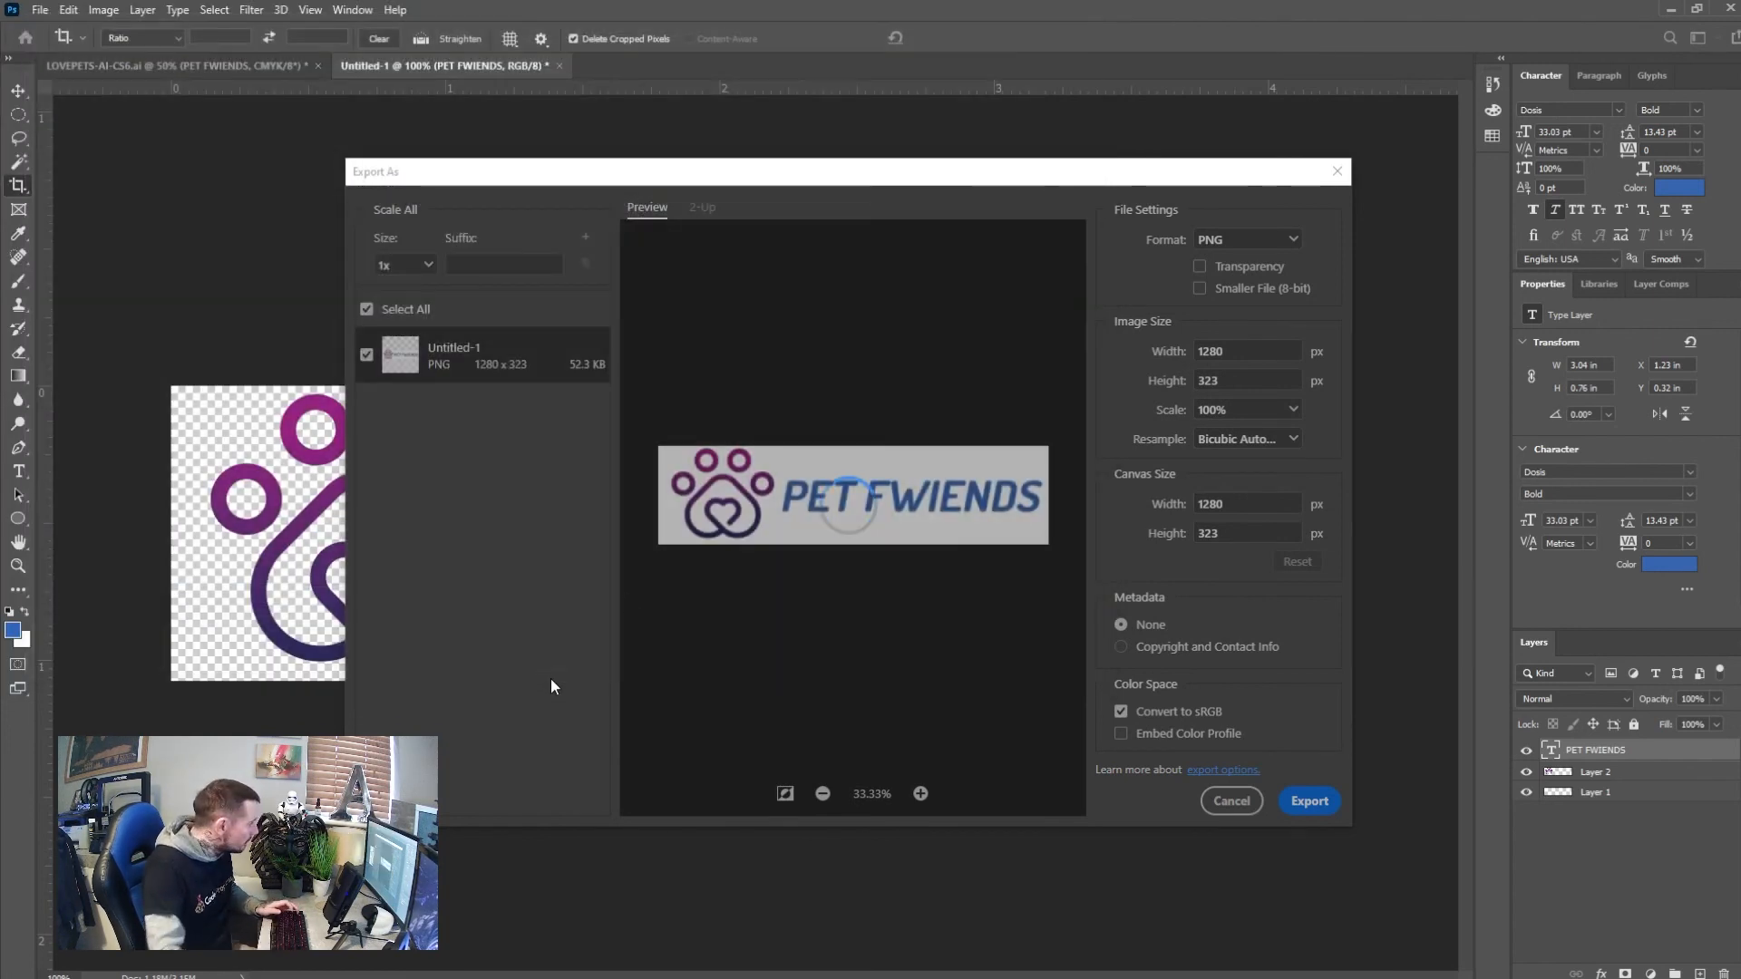